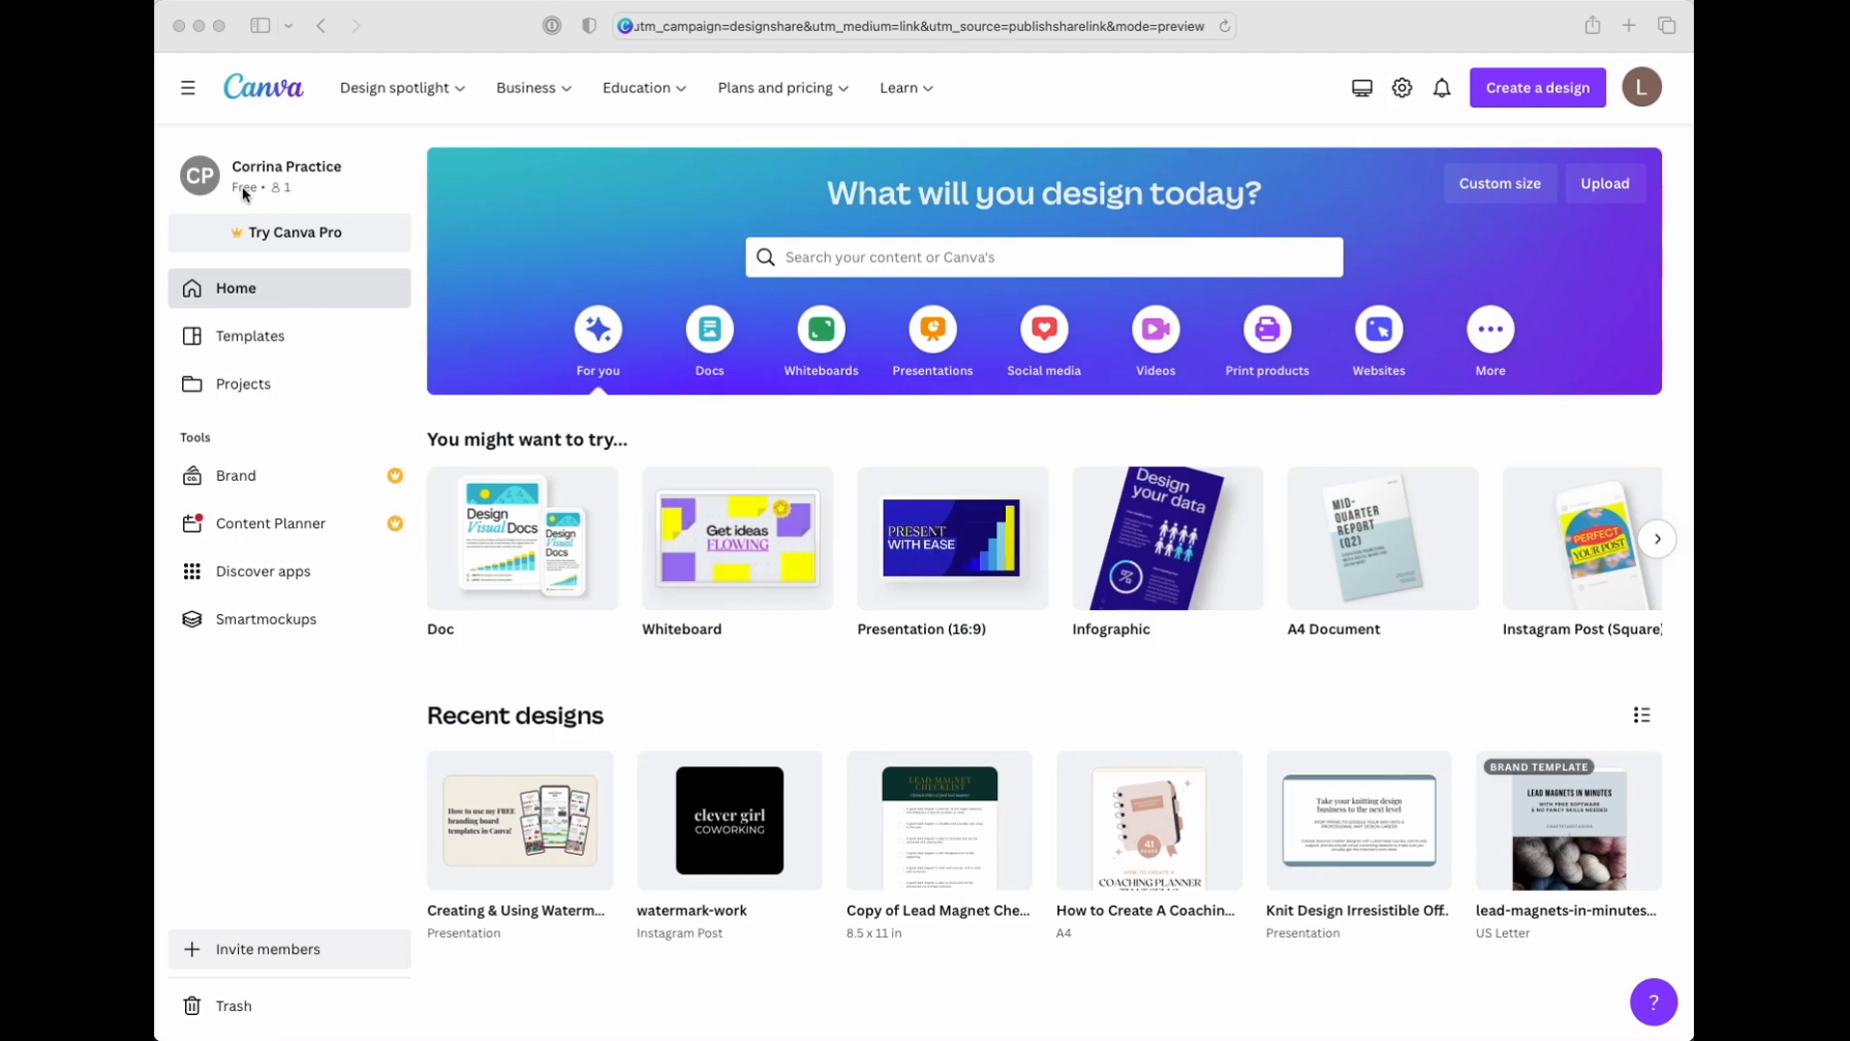
Open the shared brand board template link and page through the template's previews up to the tips page
{"action": "left_click", "coordinate": [904, 25]}
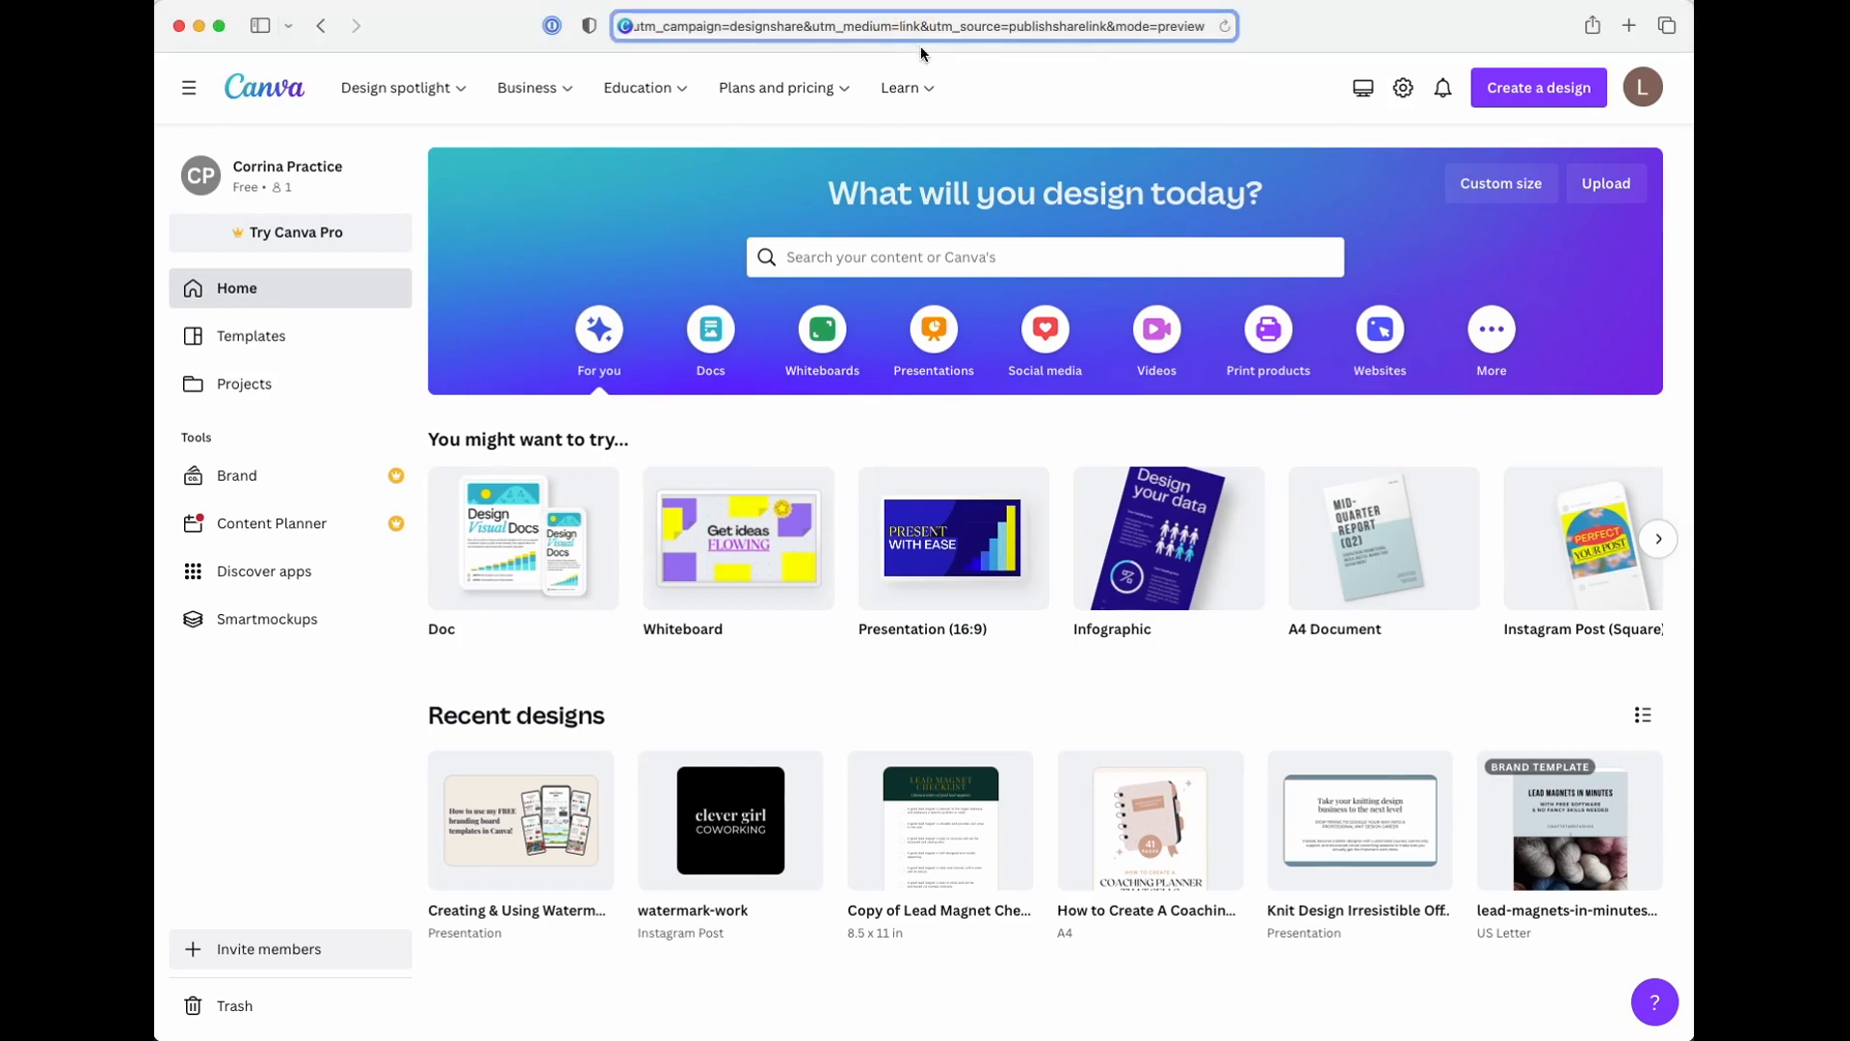
{"action": "key", "text": "Return"}
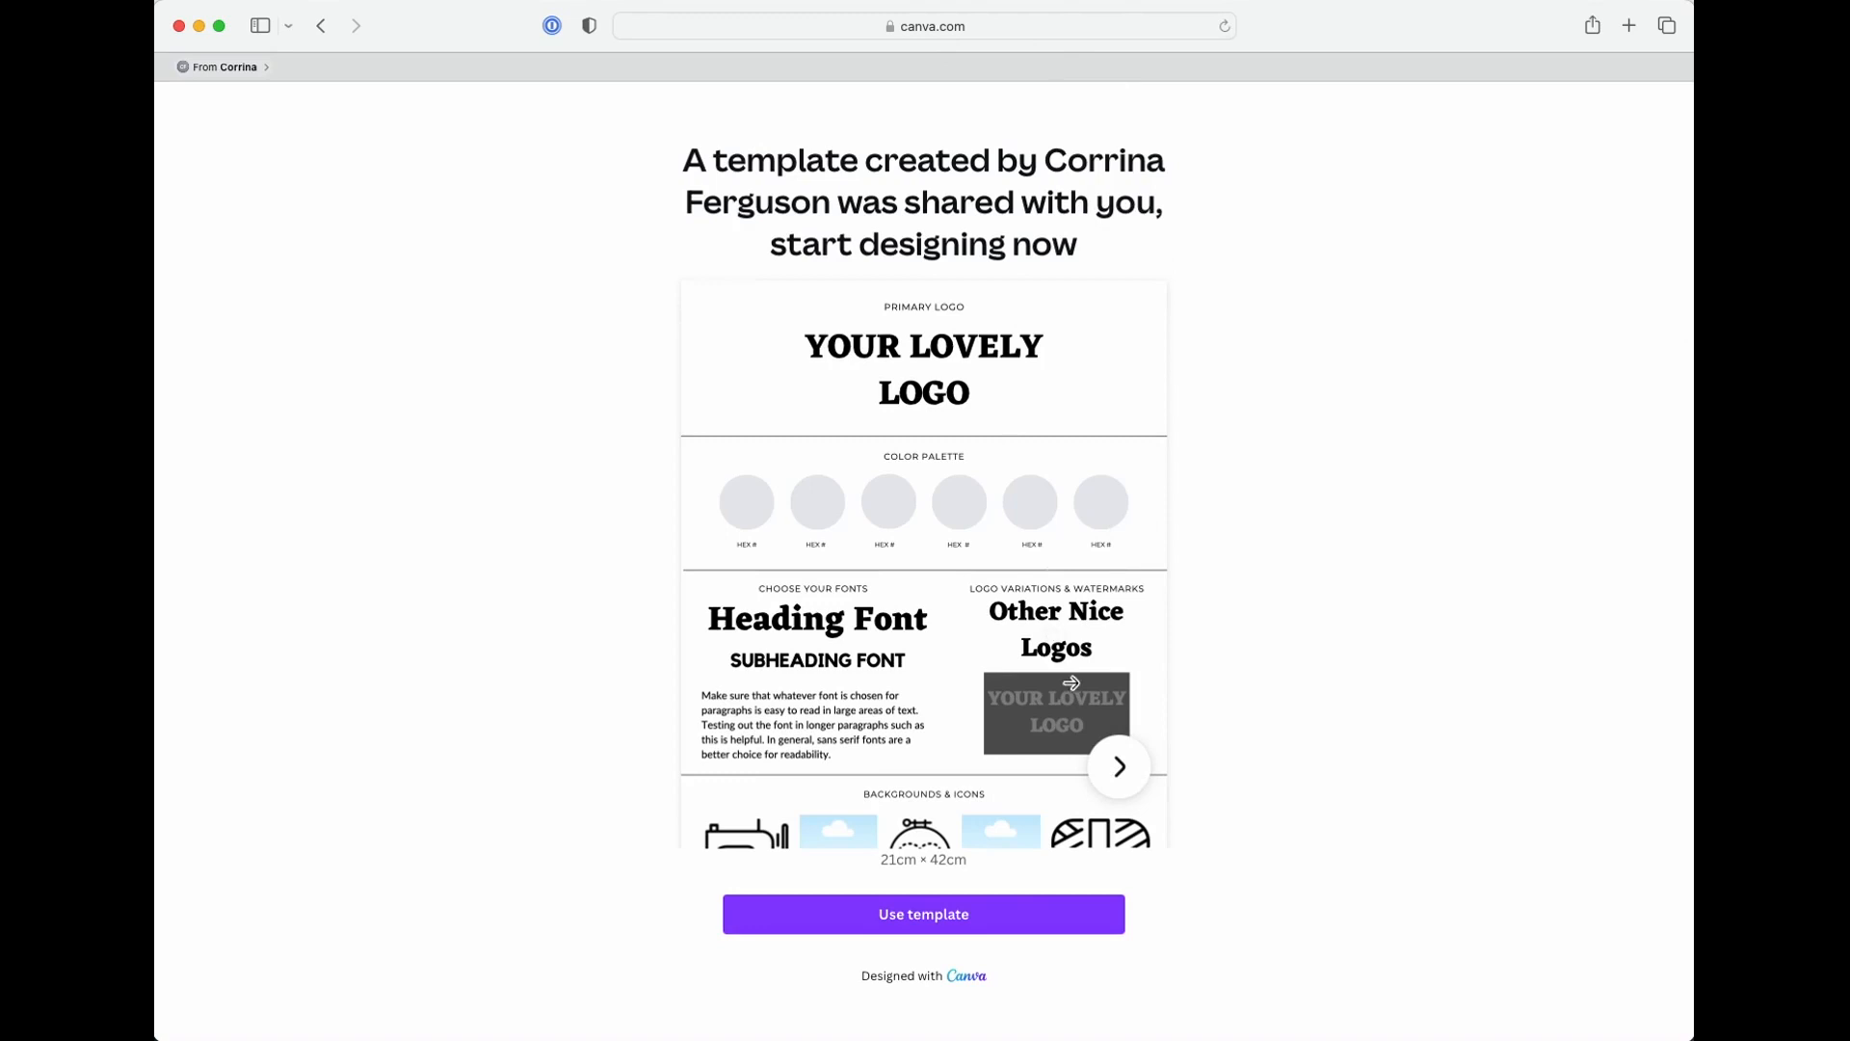
{"action": "left_click", "coordinate": [1119, 783]}
{"action": "left_click", "coordinate": [1118, 783]}
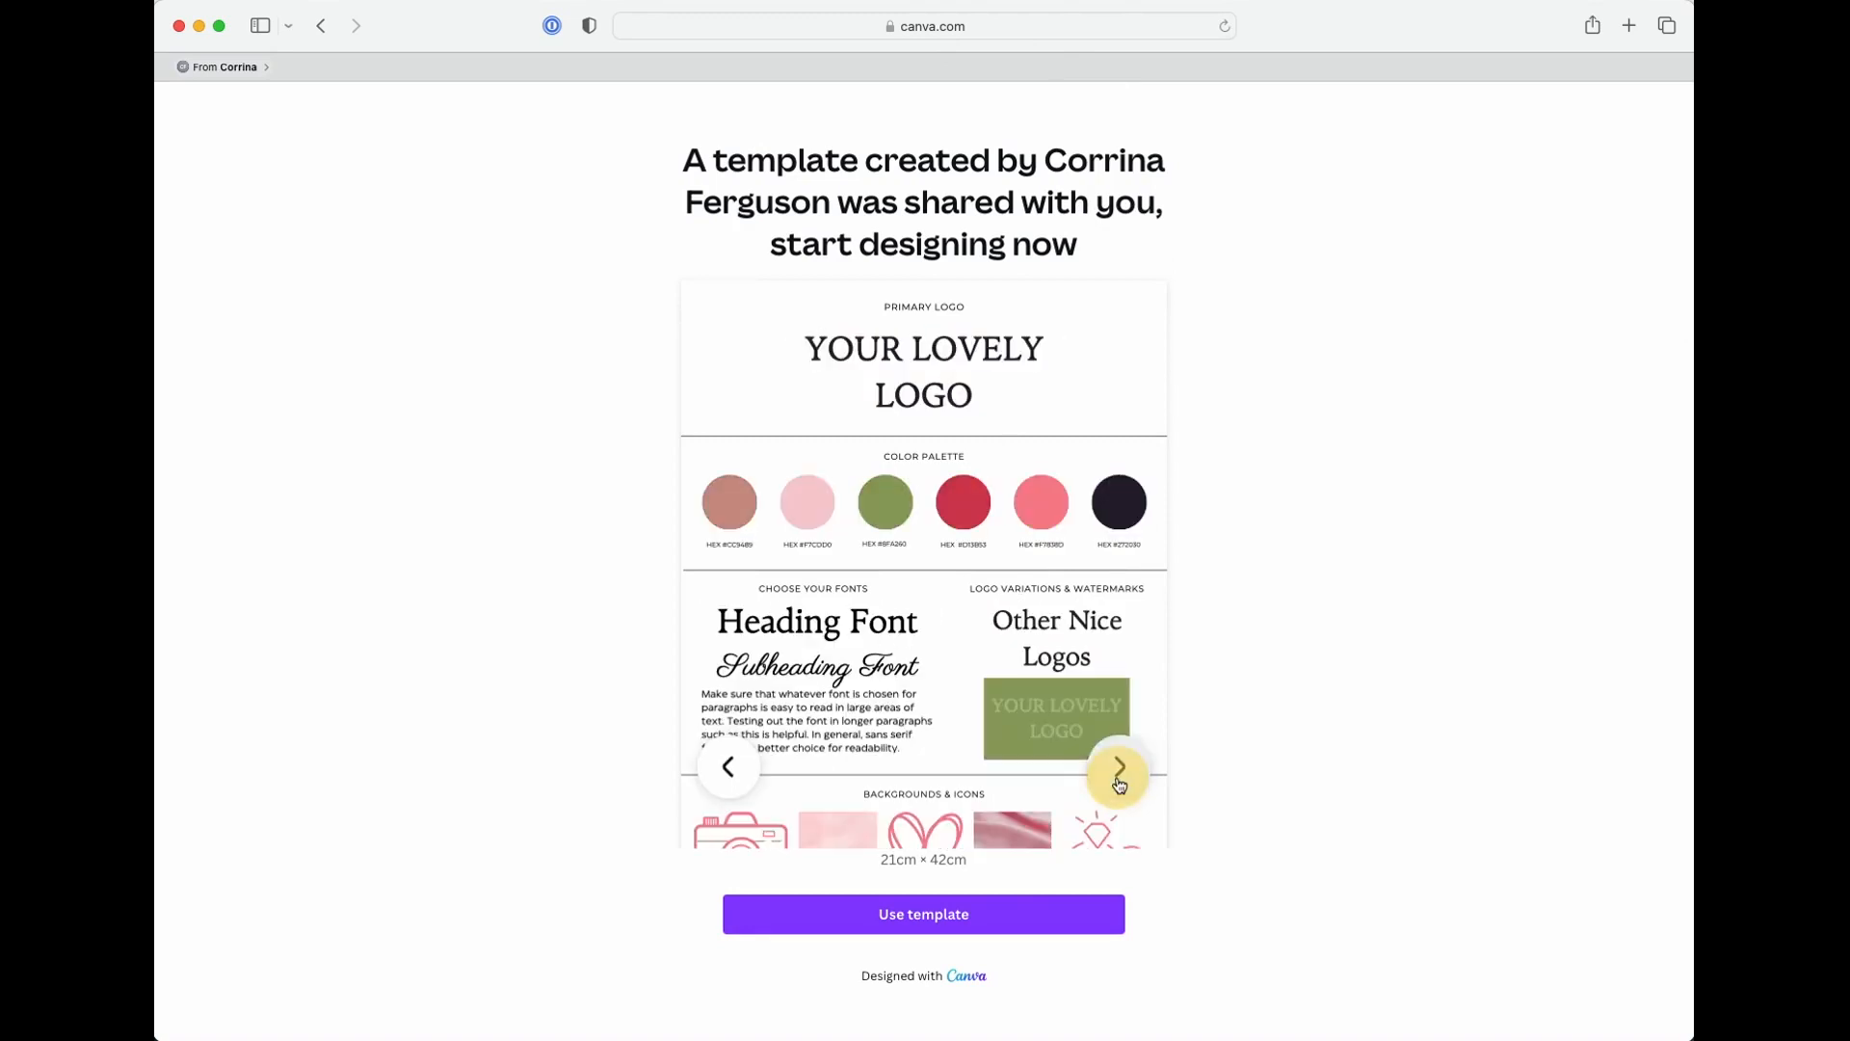
{"action": "left_click", "coordinate": [1119, 783]}
{"action": "left_click", "coordinate": [1119, 782]}
{"action": "left_click", "coordinate": [1119, 782]}
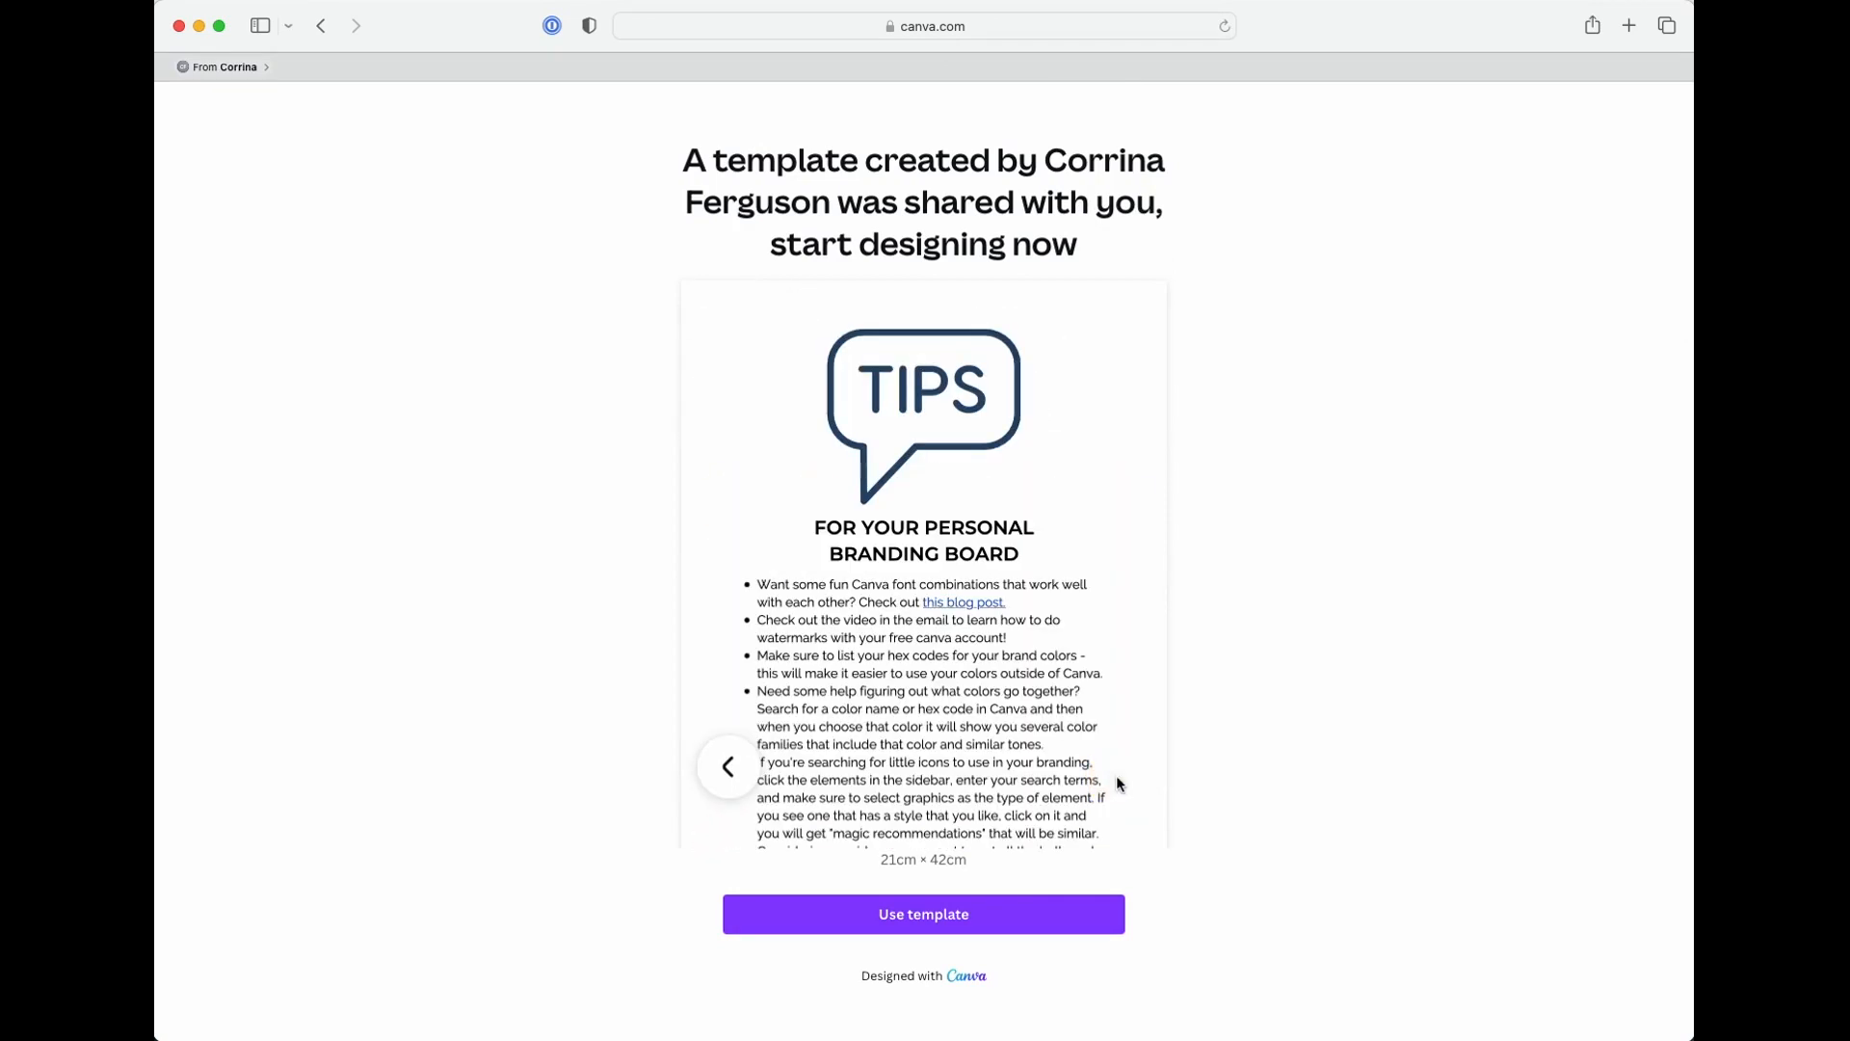
Create an editable copy of the brand board template and show all its pages as a grid with the side panel collapsed
{"action": "left_click", "coordinate": [942, 916]}
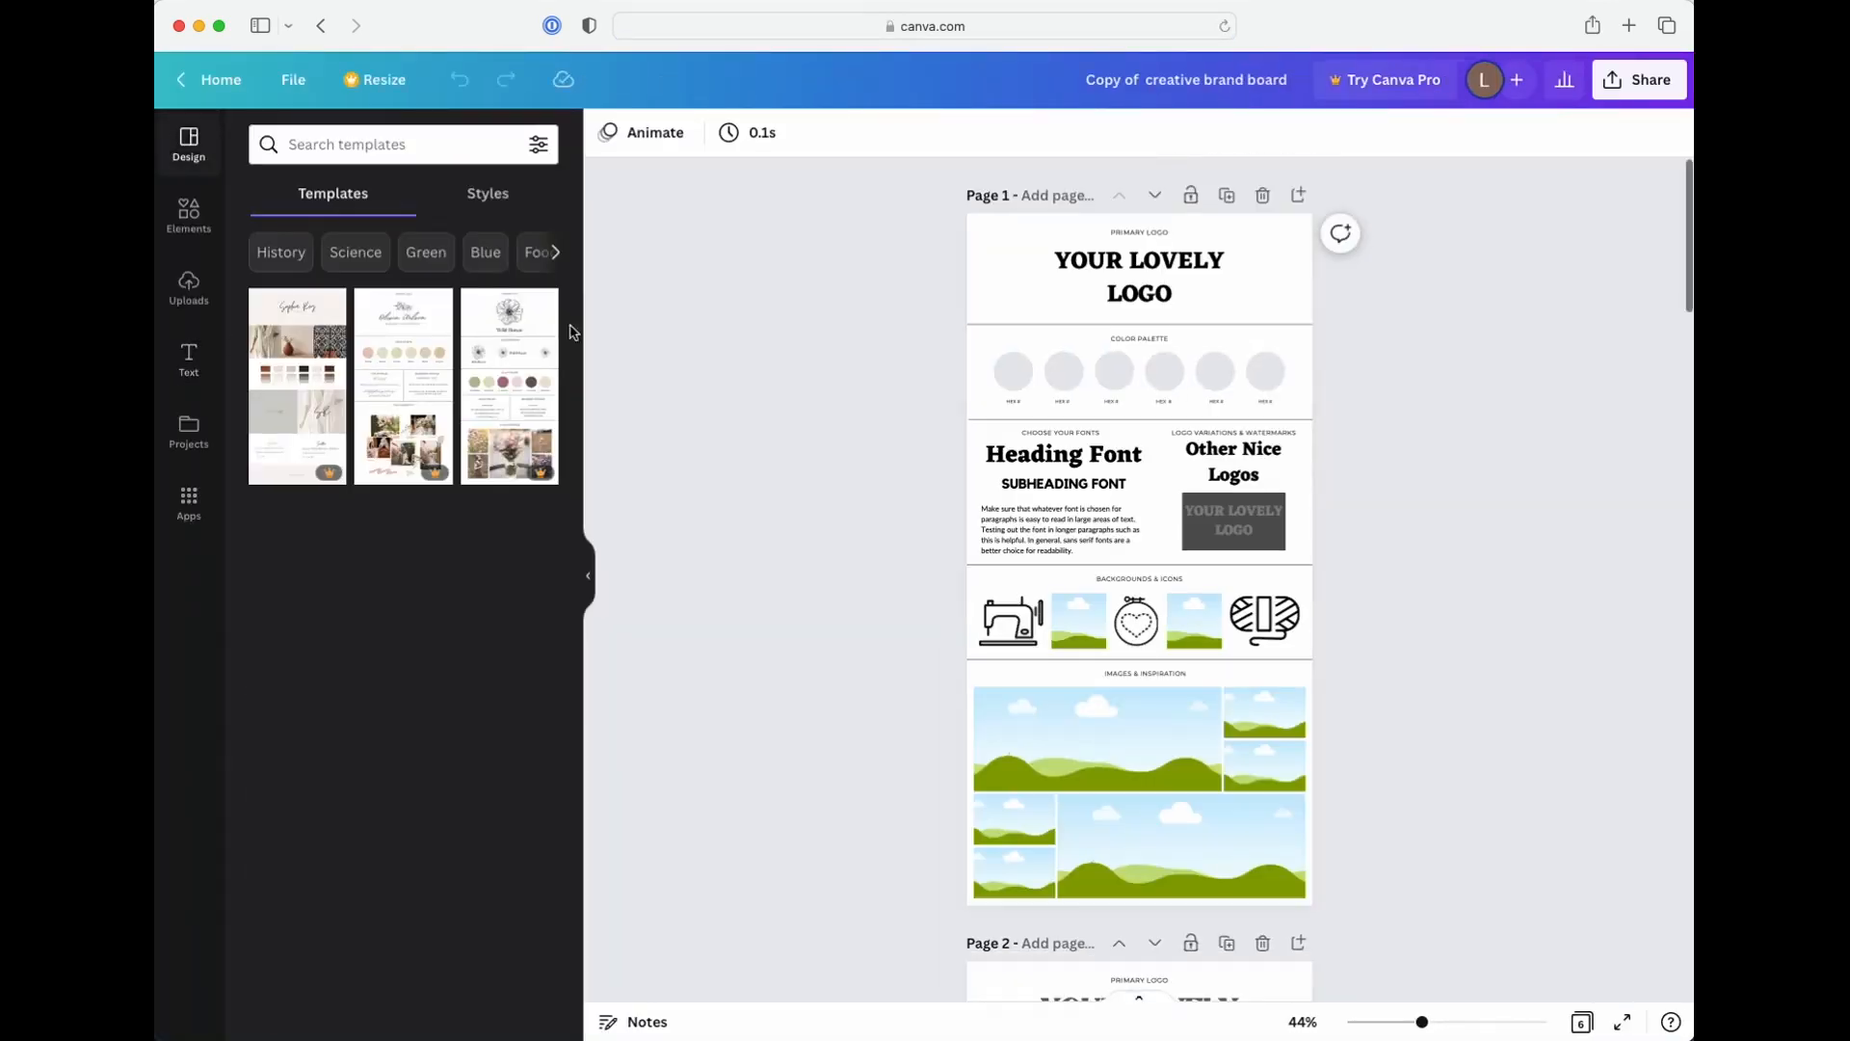
{"action": "left_click", "coordinate": [586, 576]}
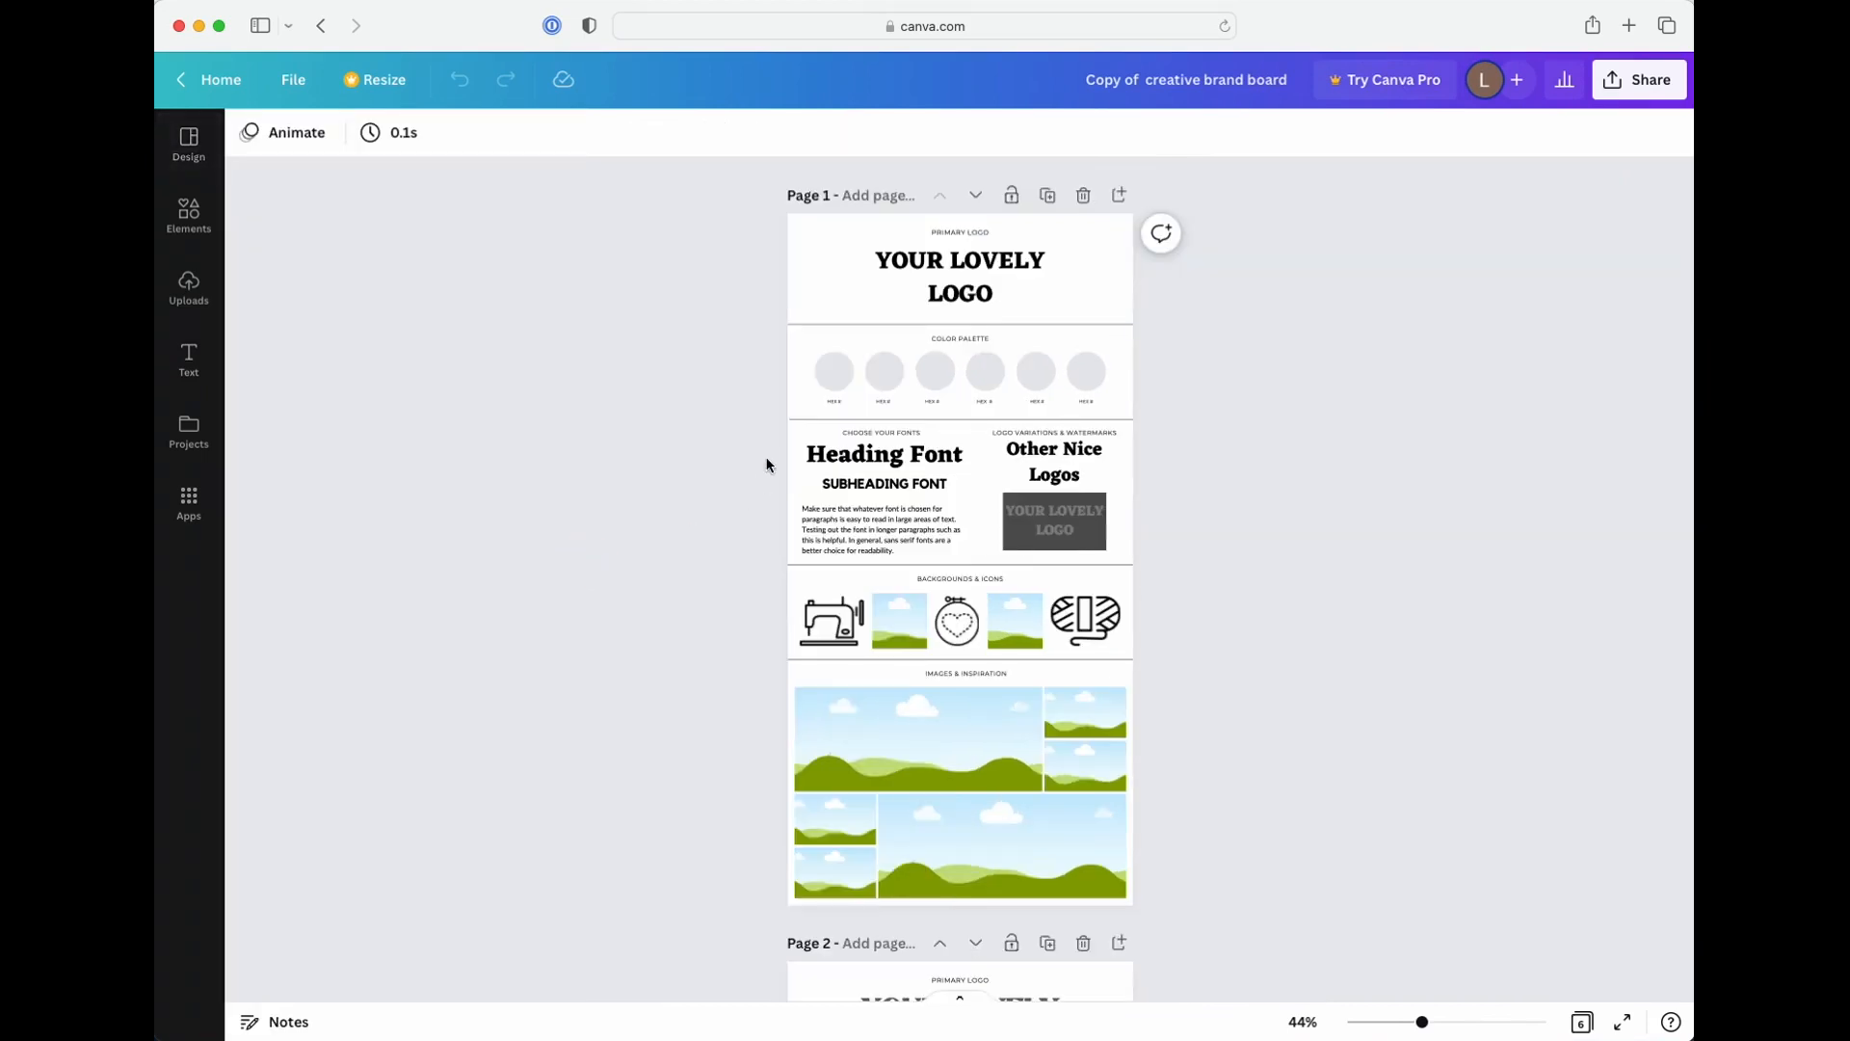
{"action": "left_click", "coordinate": [1581, 1023]}
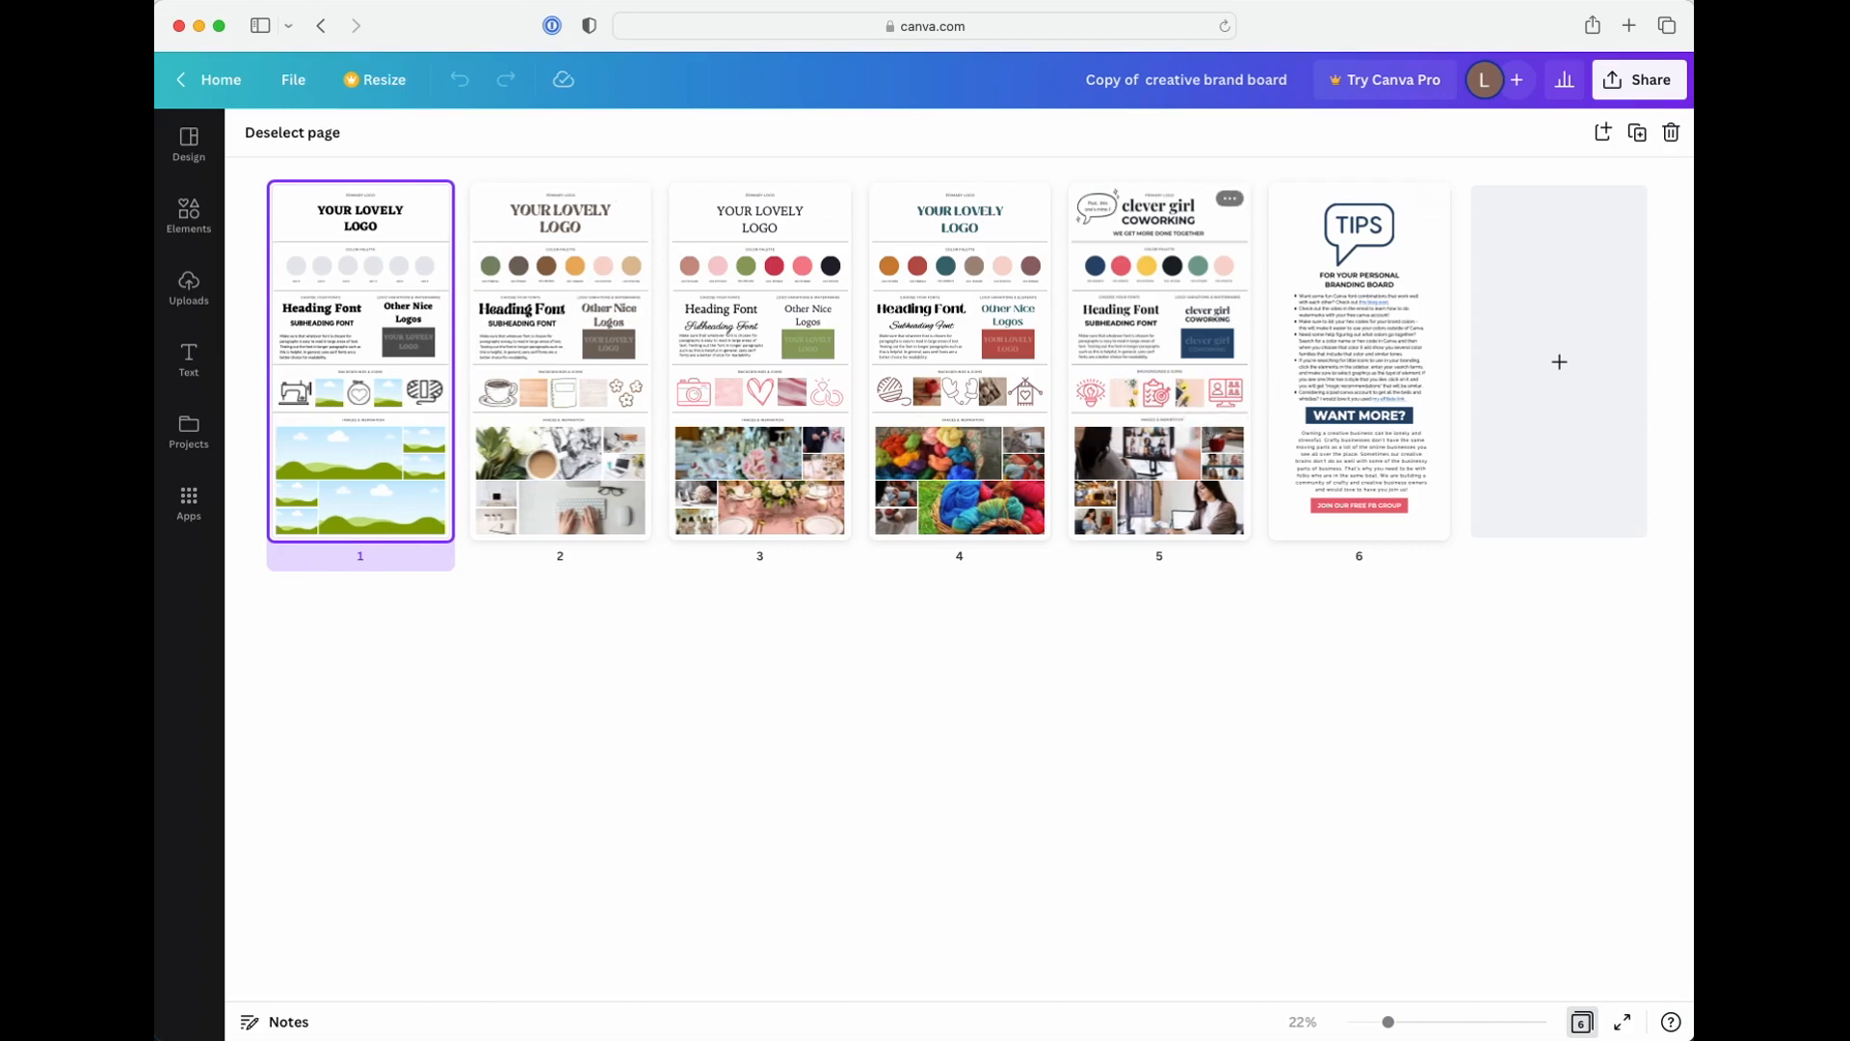
Open page 5, the clever girl coworking board, from the page grid and zoom in to 77%
{"action": "left_click", "coordinate": [1210, 424]}
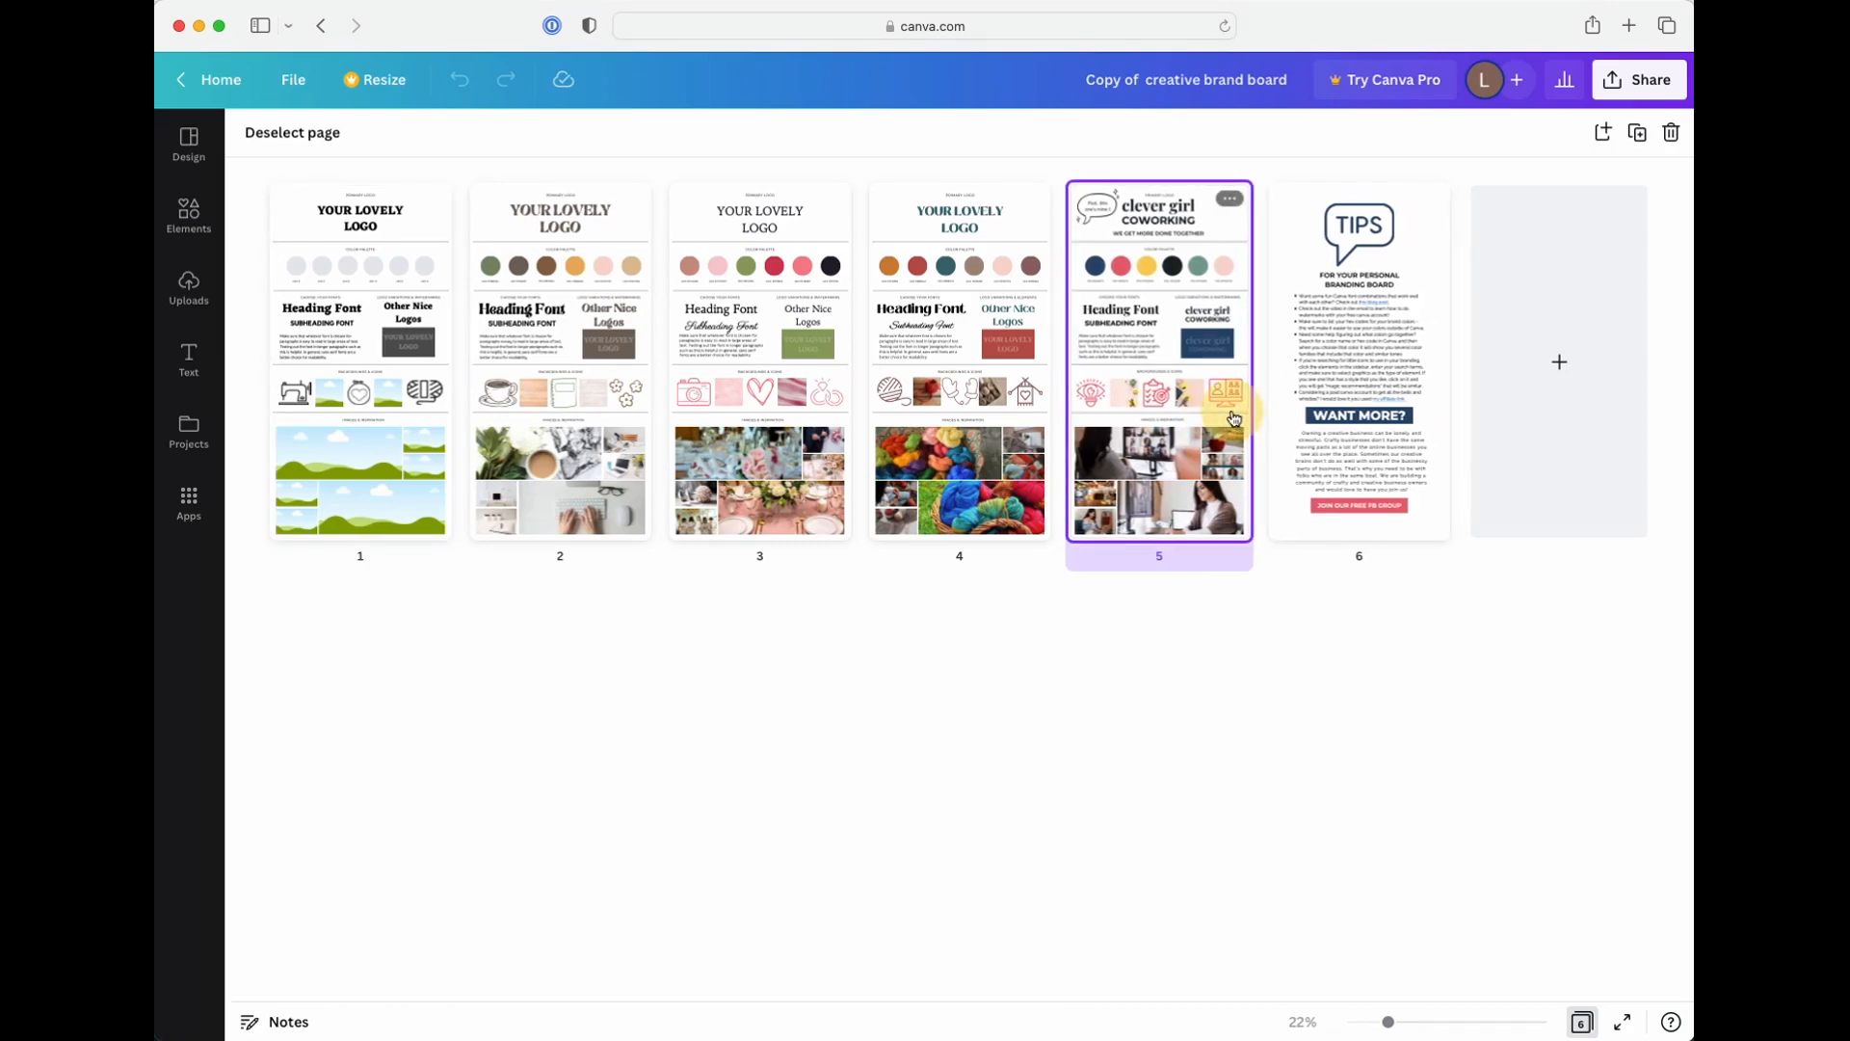
{"action": "double_click", "coordinate": [1234, 418]}
{"action": "left_click_drag", "start_coordinate": [1417, 1023], "coordinate": [1447, 1021]}
{"action": "scroll", "coordinate": [1365, 853], "scroll_direction": "up", "scroll_amount": 5}
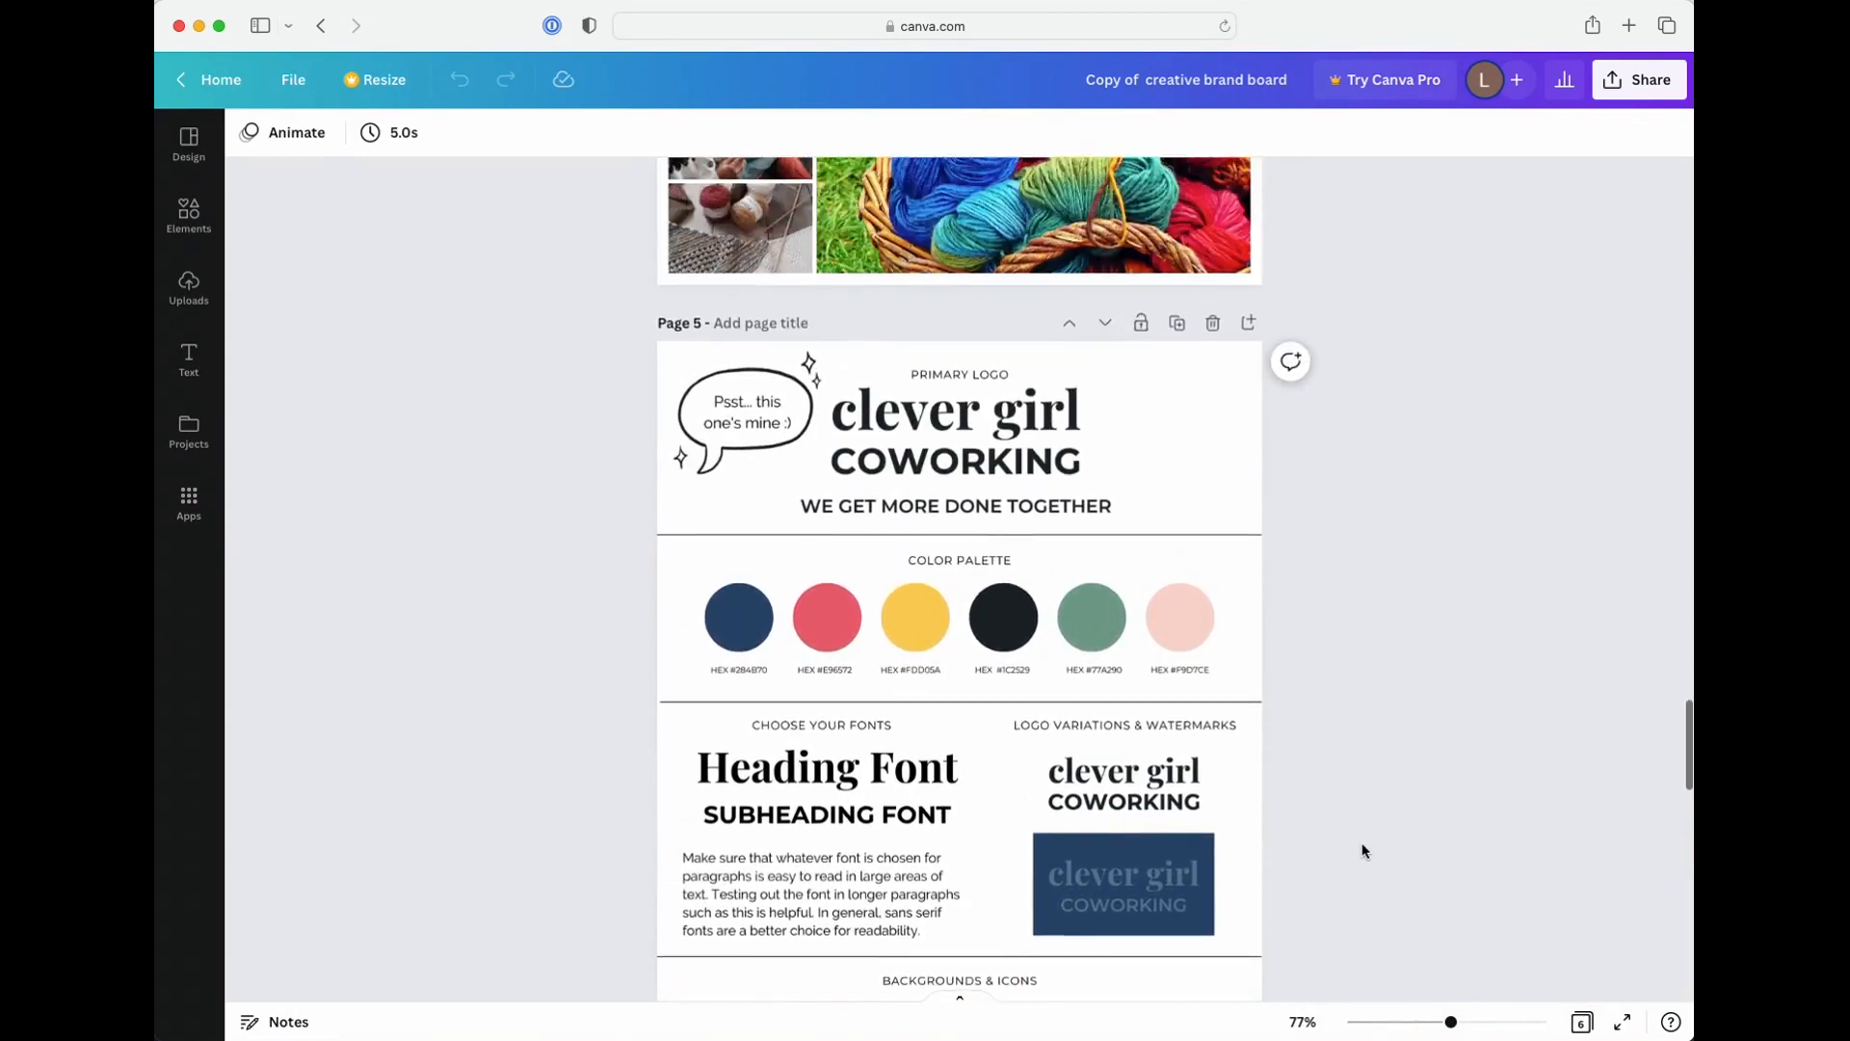
Examine the page 5 board's logo, color palette, fonts, watermark, icons and inspiration images, comparing it with the yarn images on page 4
{"action": "scroll", "coordinate": [1363, 851], "scroll_direction": "down", "scroll_amount": 3}
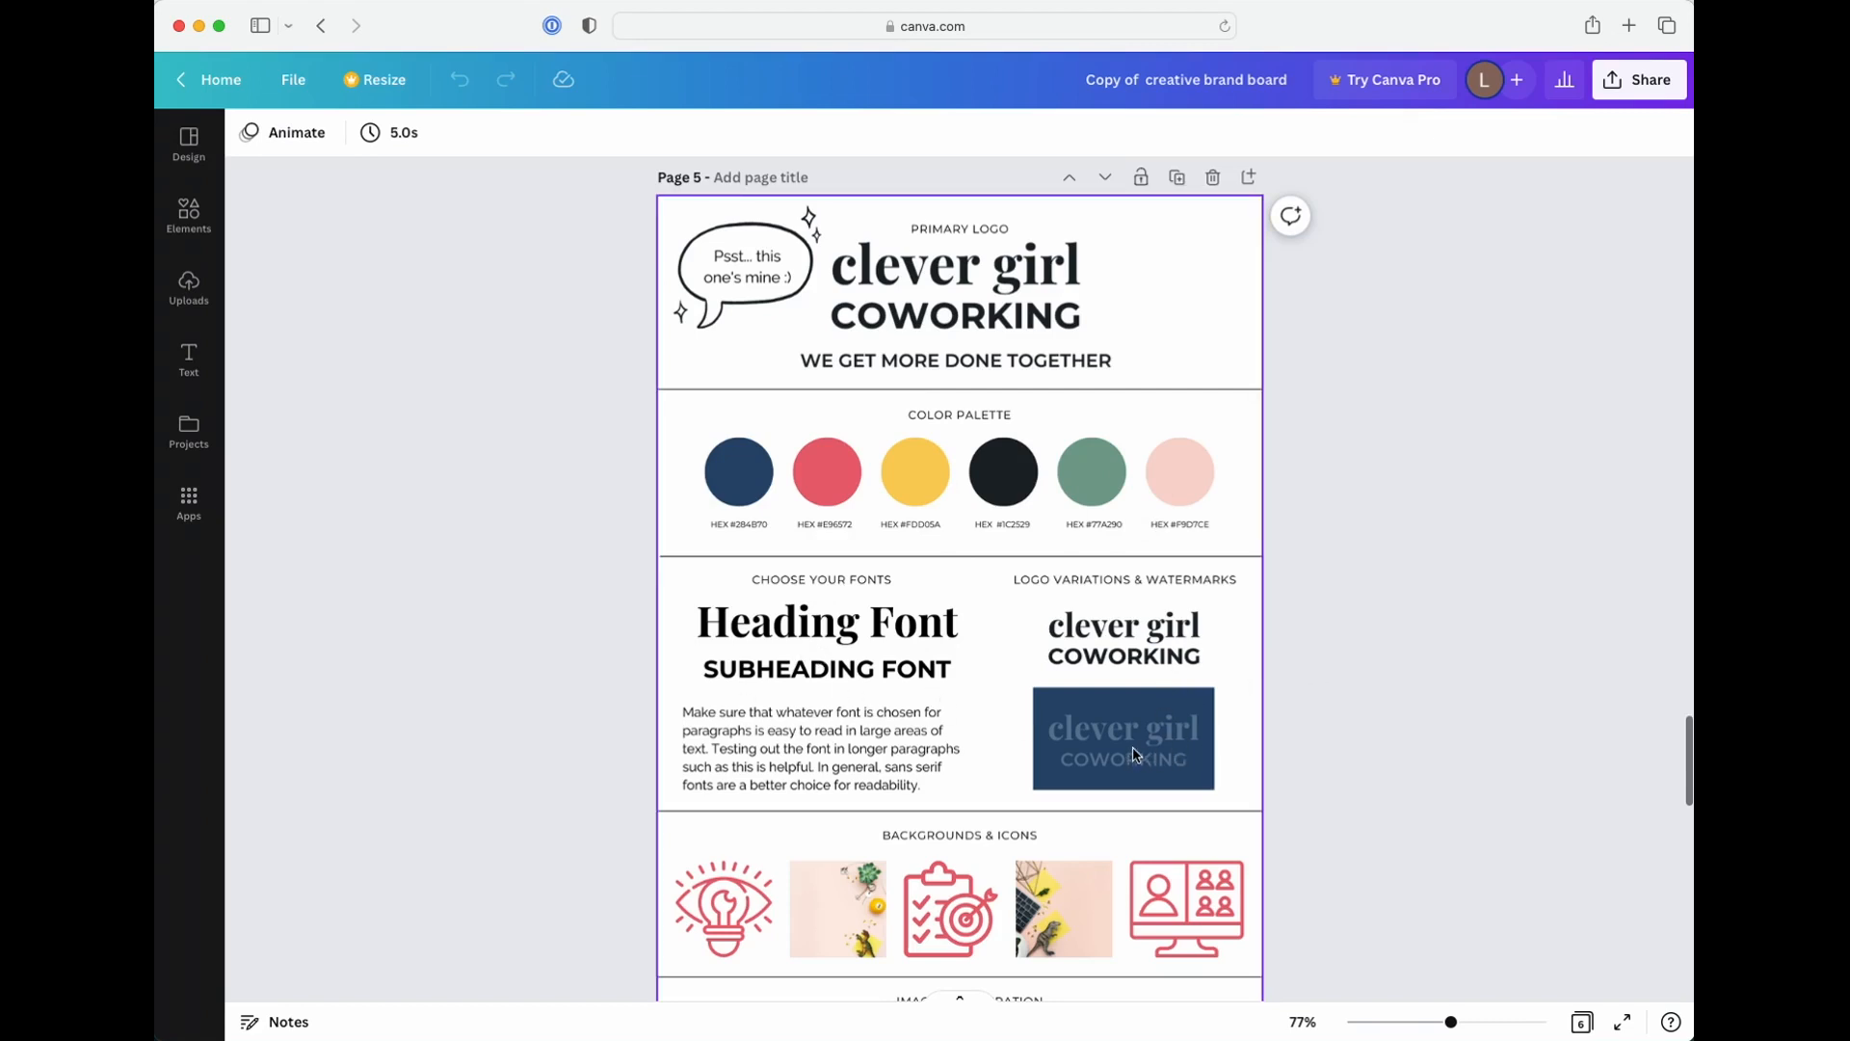
{"action": "scroll", "coordinate": [1008, 722], "scroll_direction": "down", "scroll_amount": 5}
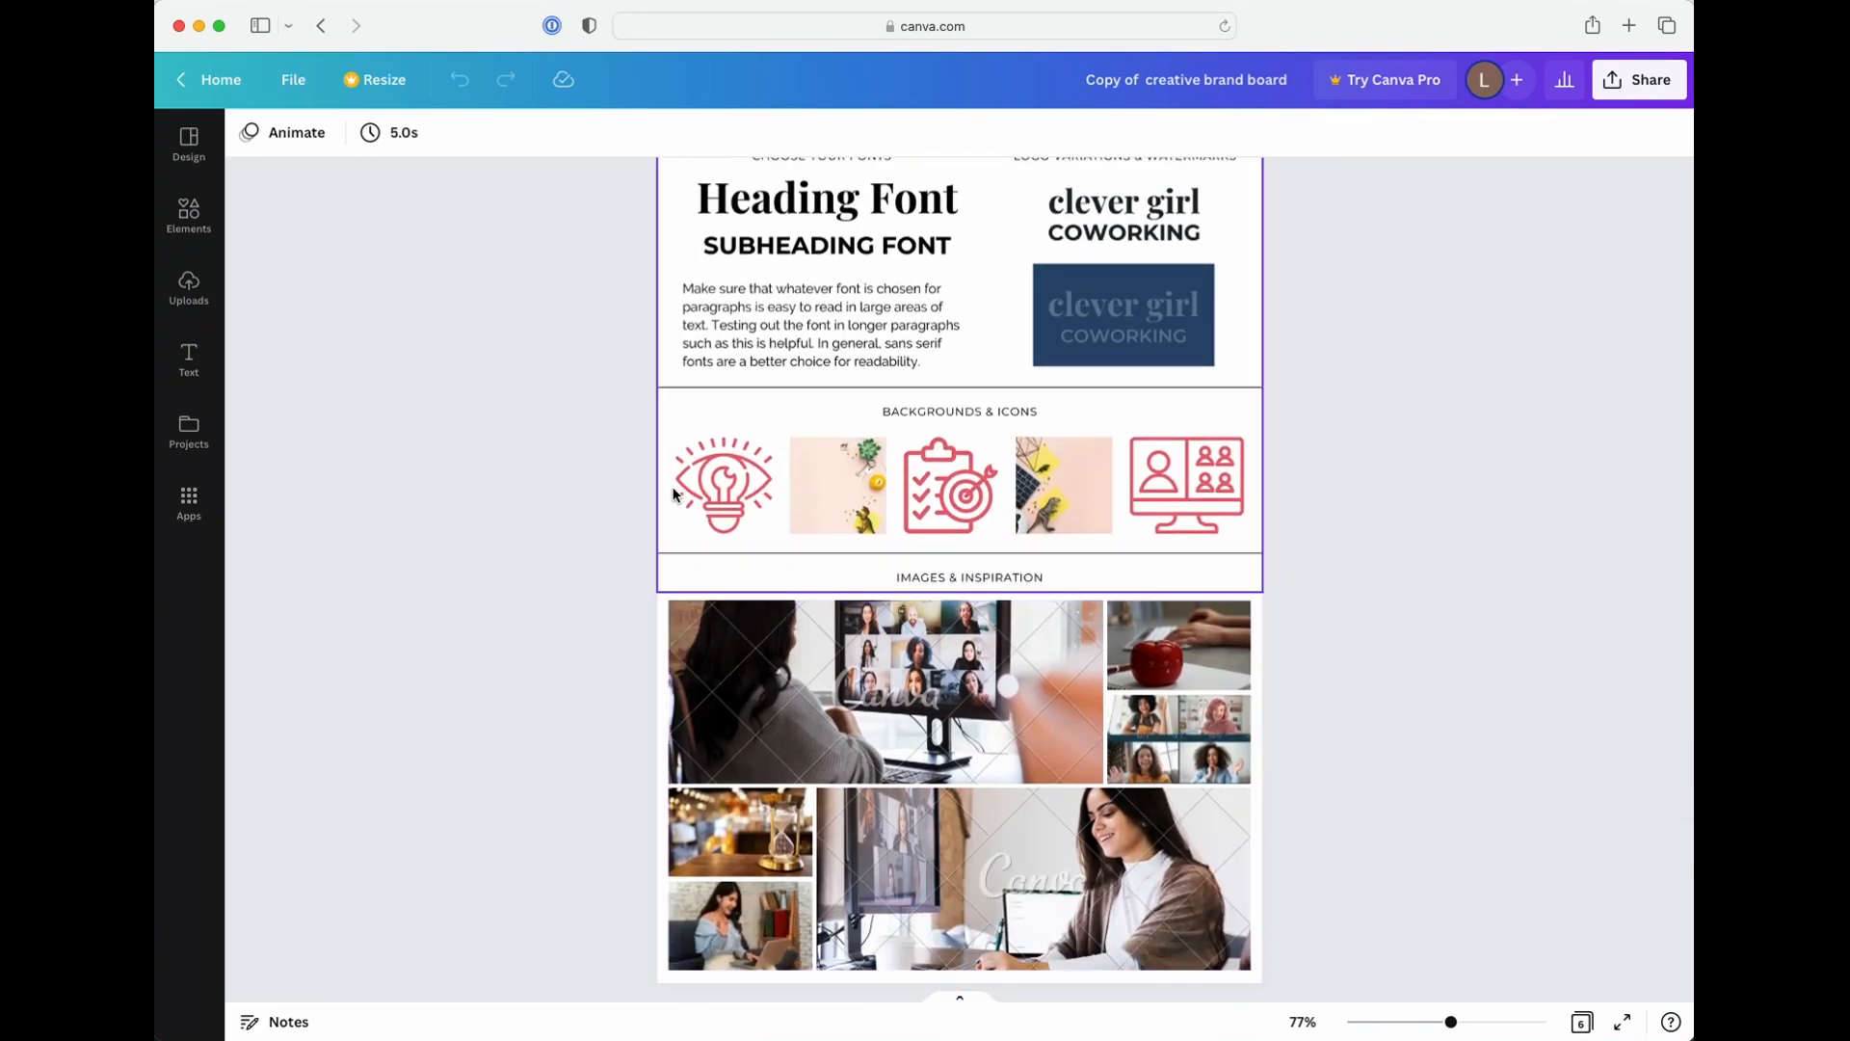
{"action": "scroll", "coordinate": [580, 566], "scroll_direction": "down", "scroll_amount": 3}
{"action": "scroll", "coordinate": [580, 565], "scroll_direction": "up", "scroll_amount": 2}
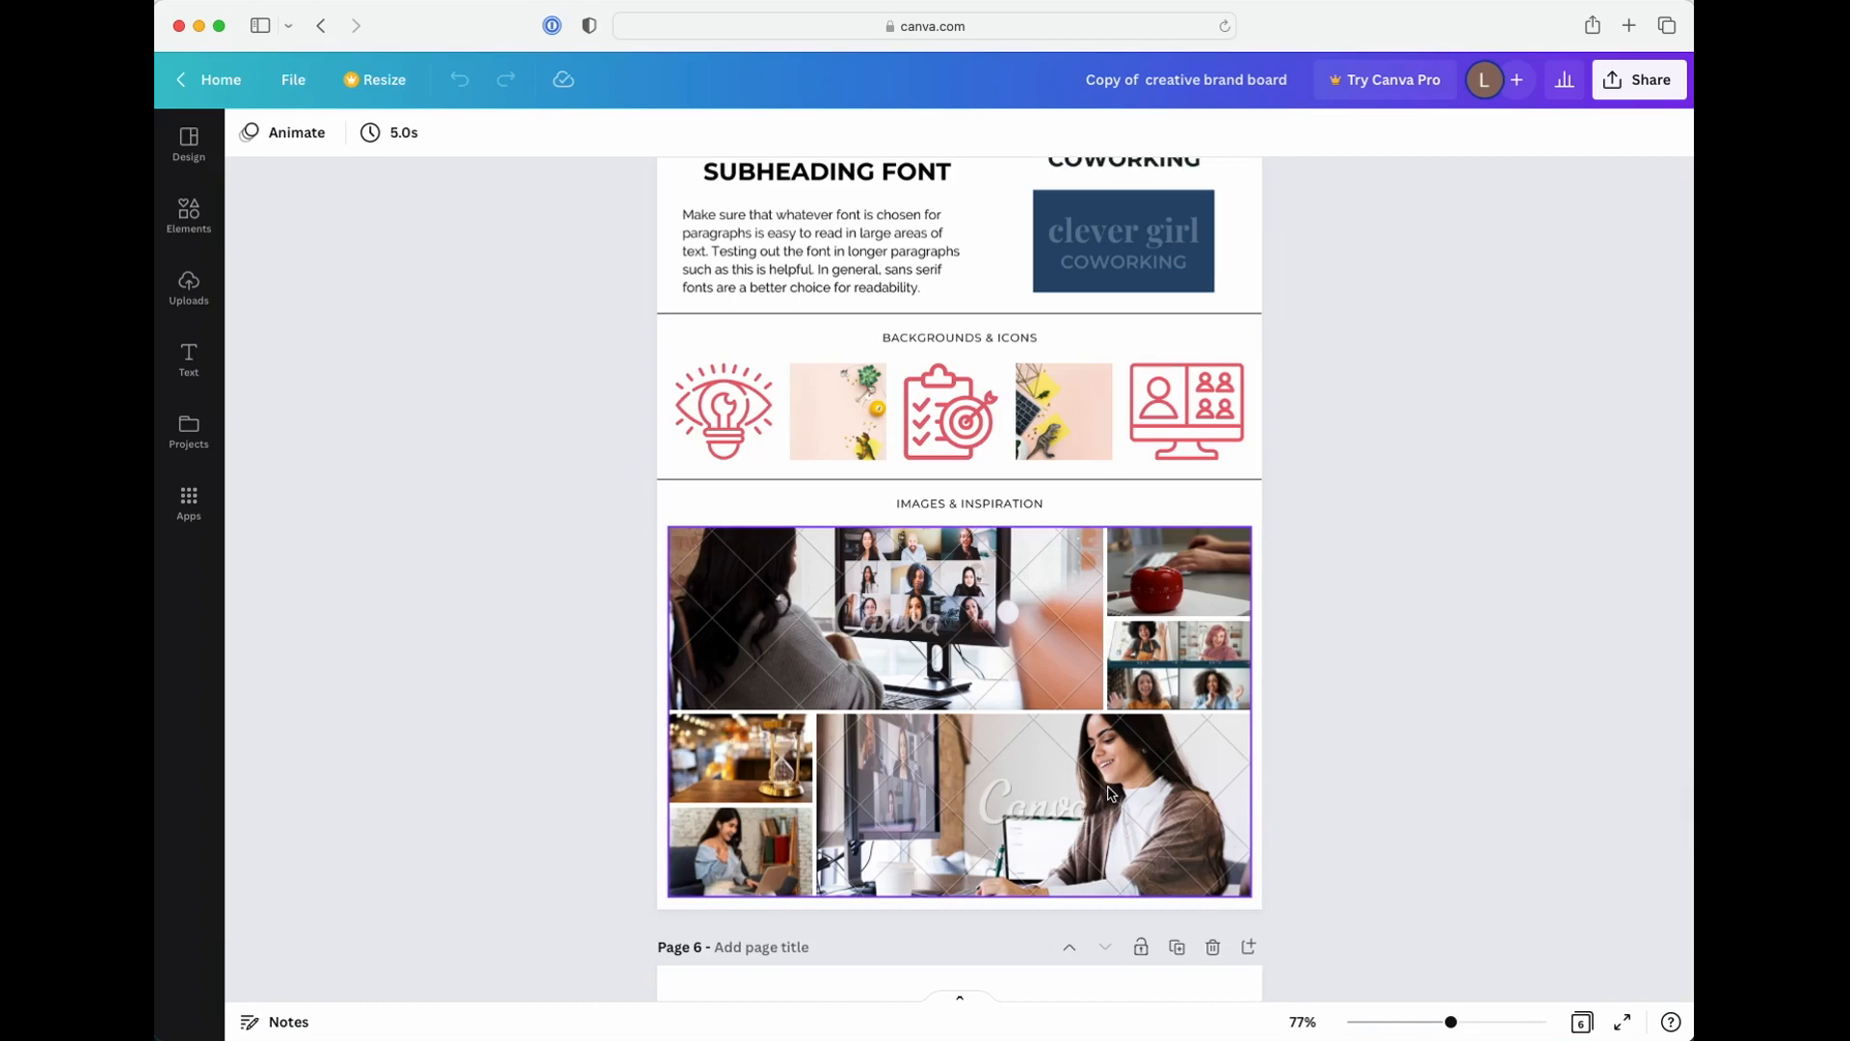
{"action": "scroll", "coordinate": [1107, 793], "scroll_direction": "up", "scroll_amount": 10}
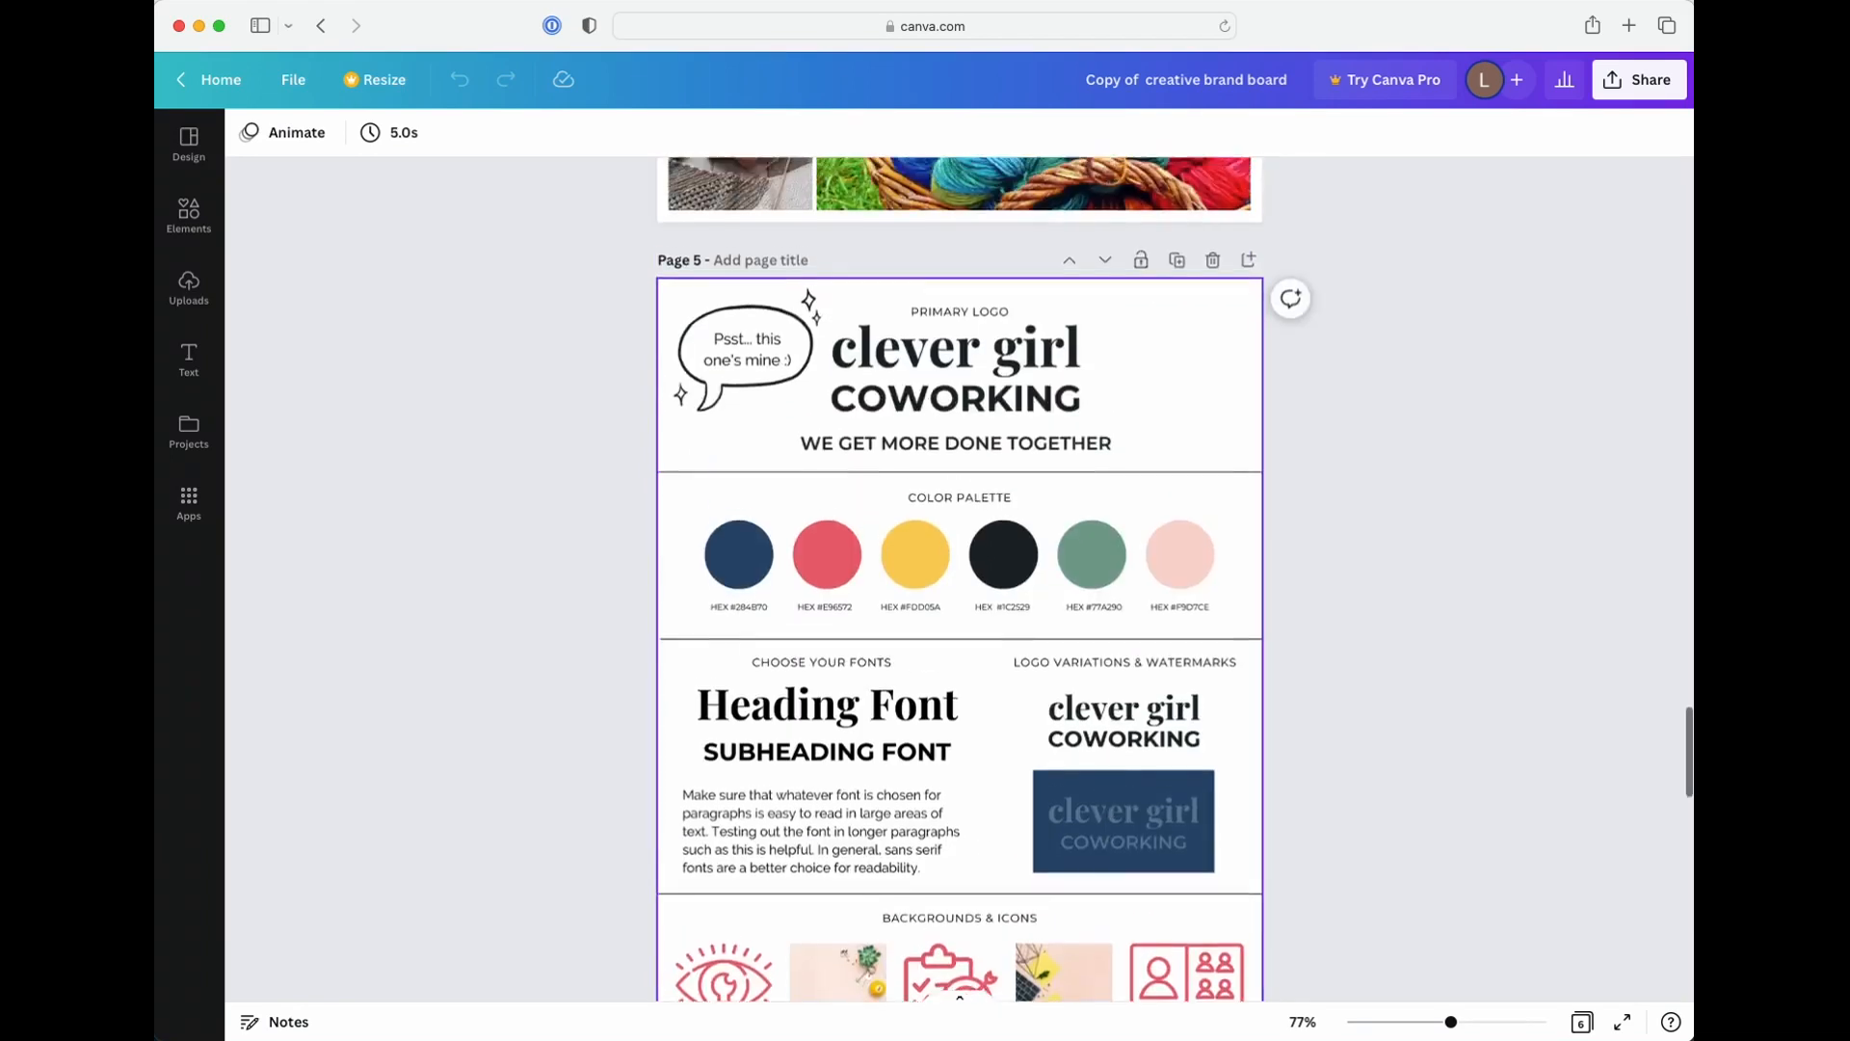
{"action": "scroll", "coordinate": [1102, 774], "scroll_direction": "up", "scroll_amount": 2}
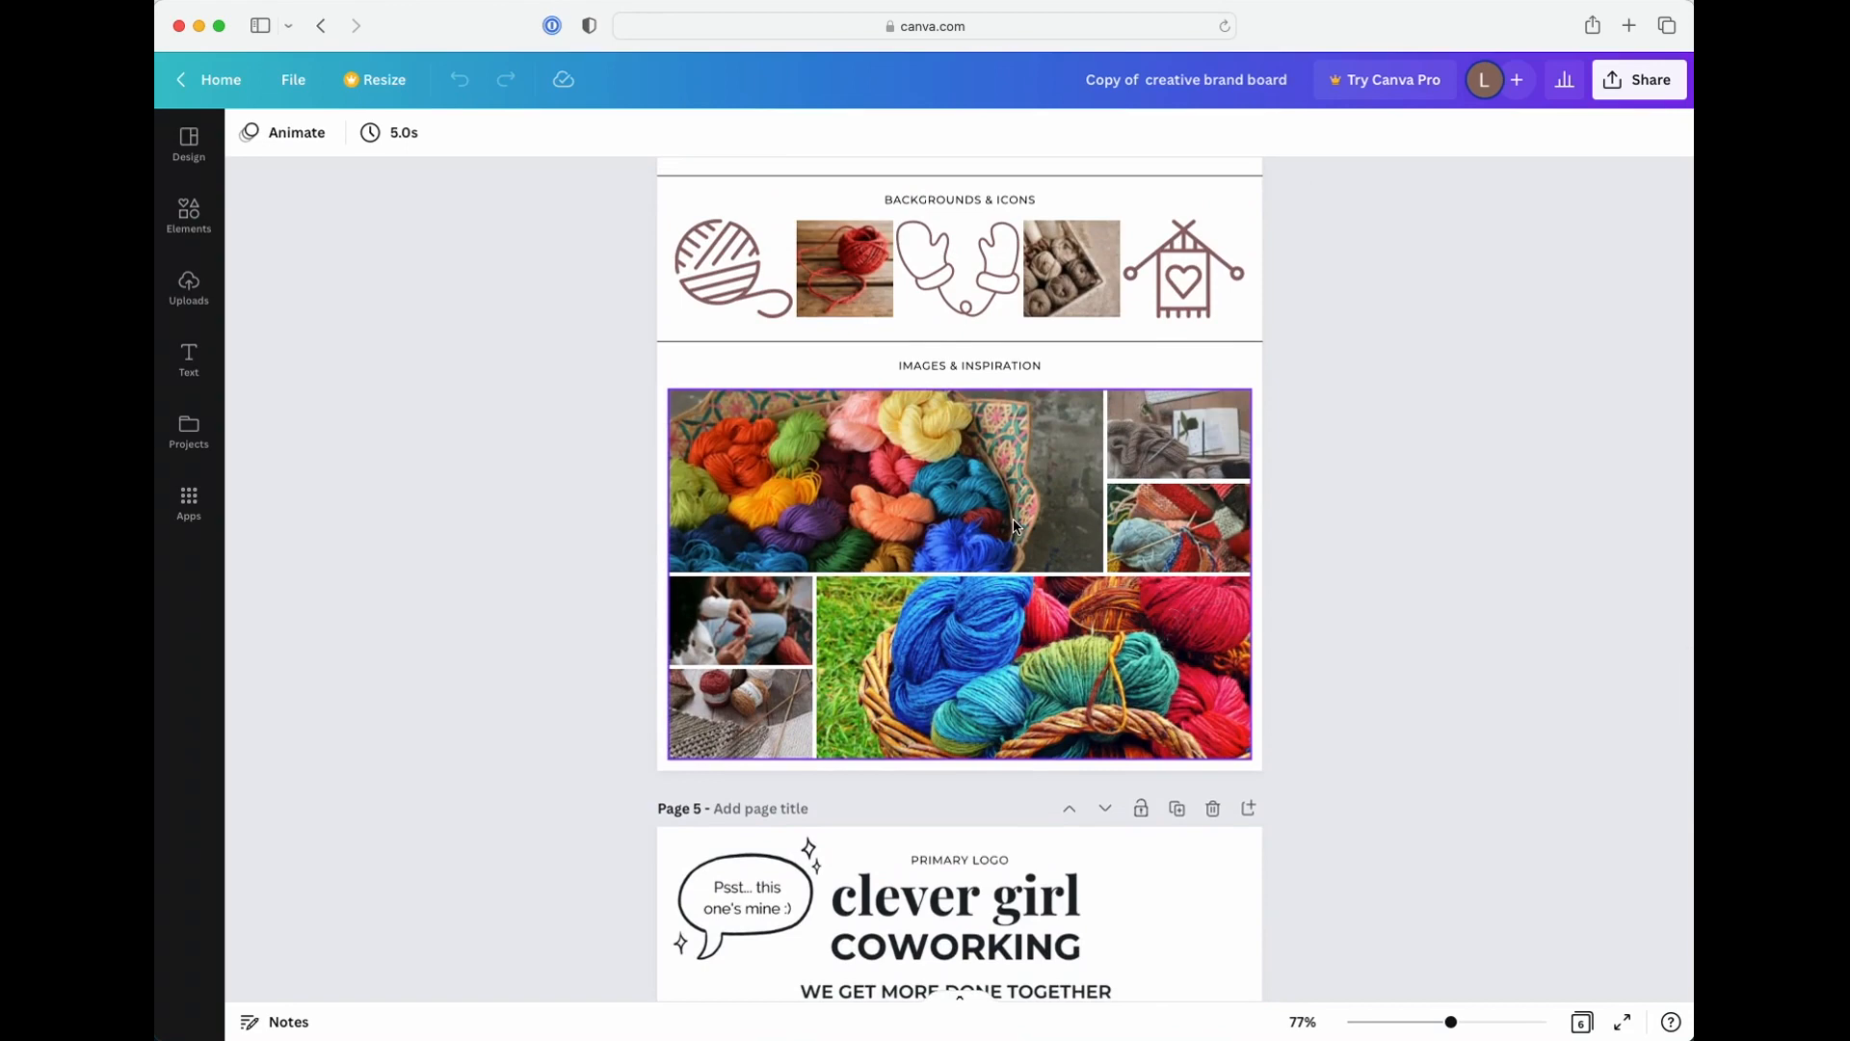
{"action": "scroll", "coordinate": [1014, 520], "scroll_direction": "down", "scroll_amount": 10}
{"action": "scroll", "coordinate": [1014, 523], "scroll_direction": "down", "scroll_amount": 8}
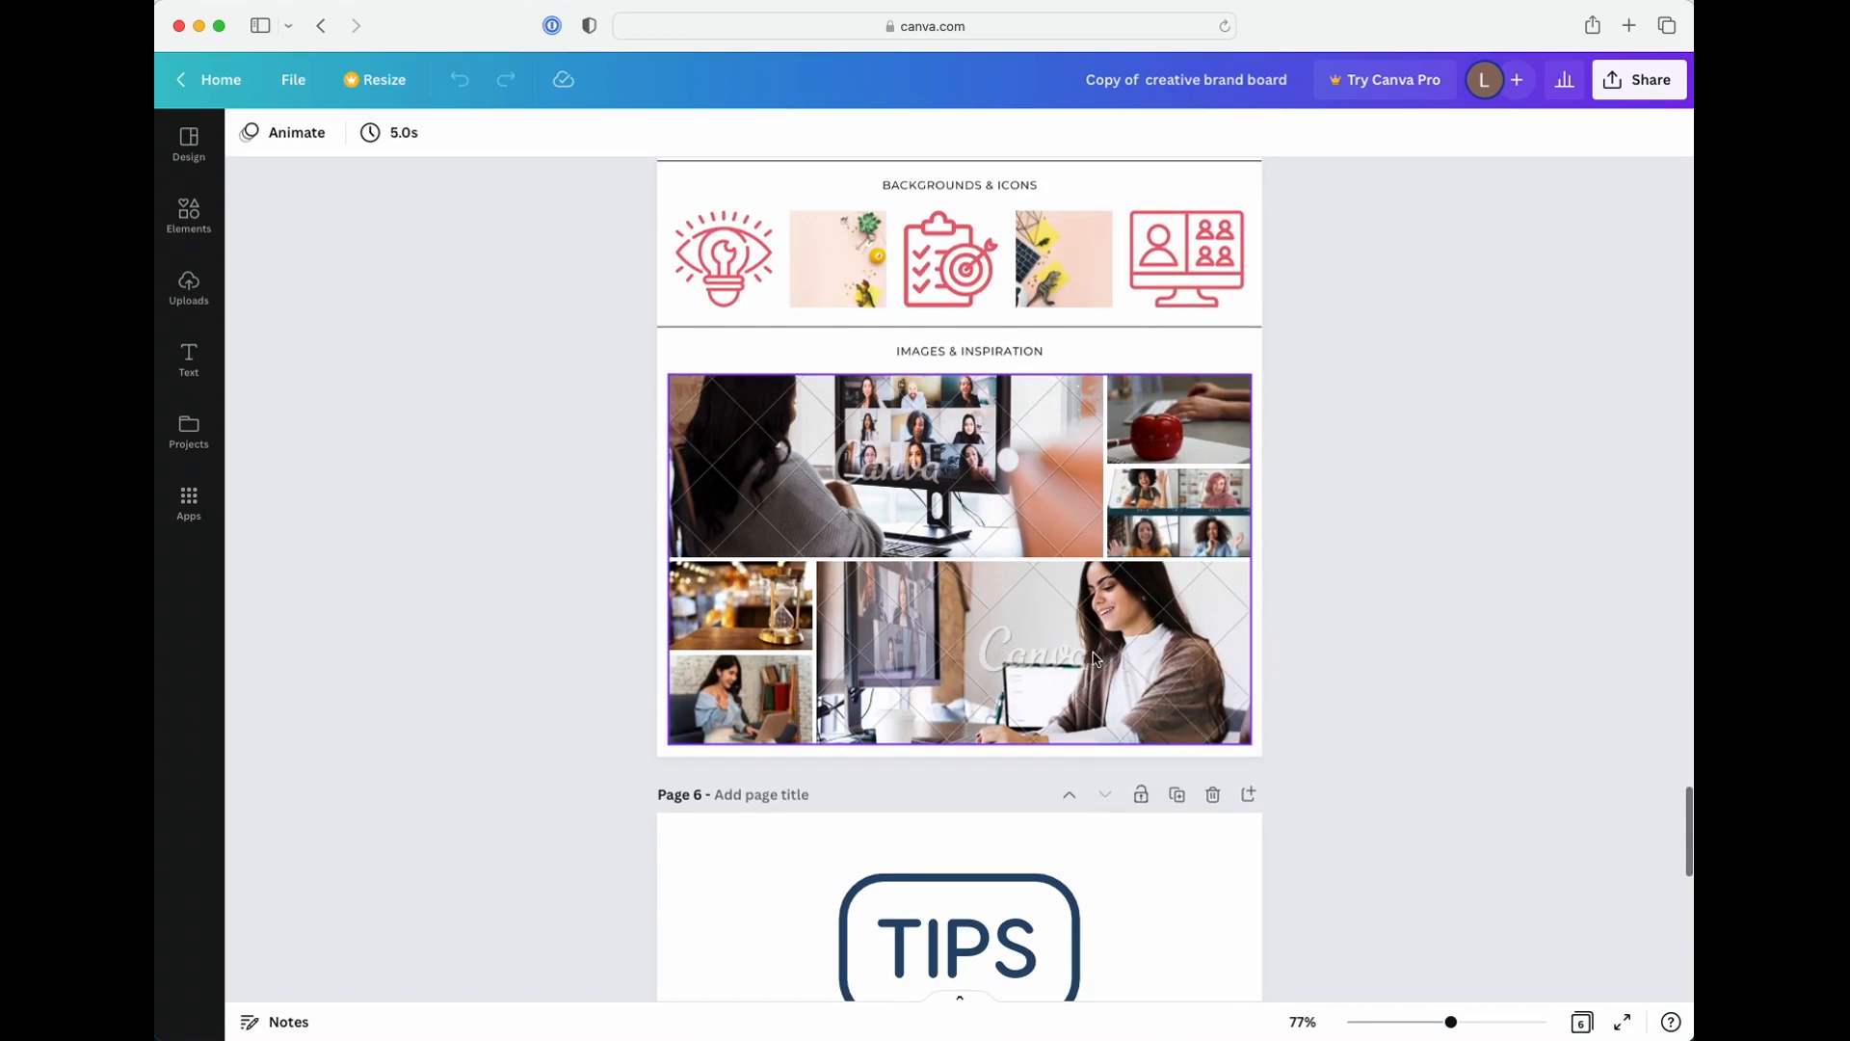
{"action": "scroll", "coordinate": [1093, 661], "scroll_direction": "up", "scroll_amount": 4}
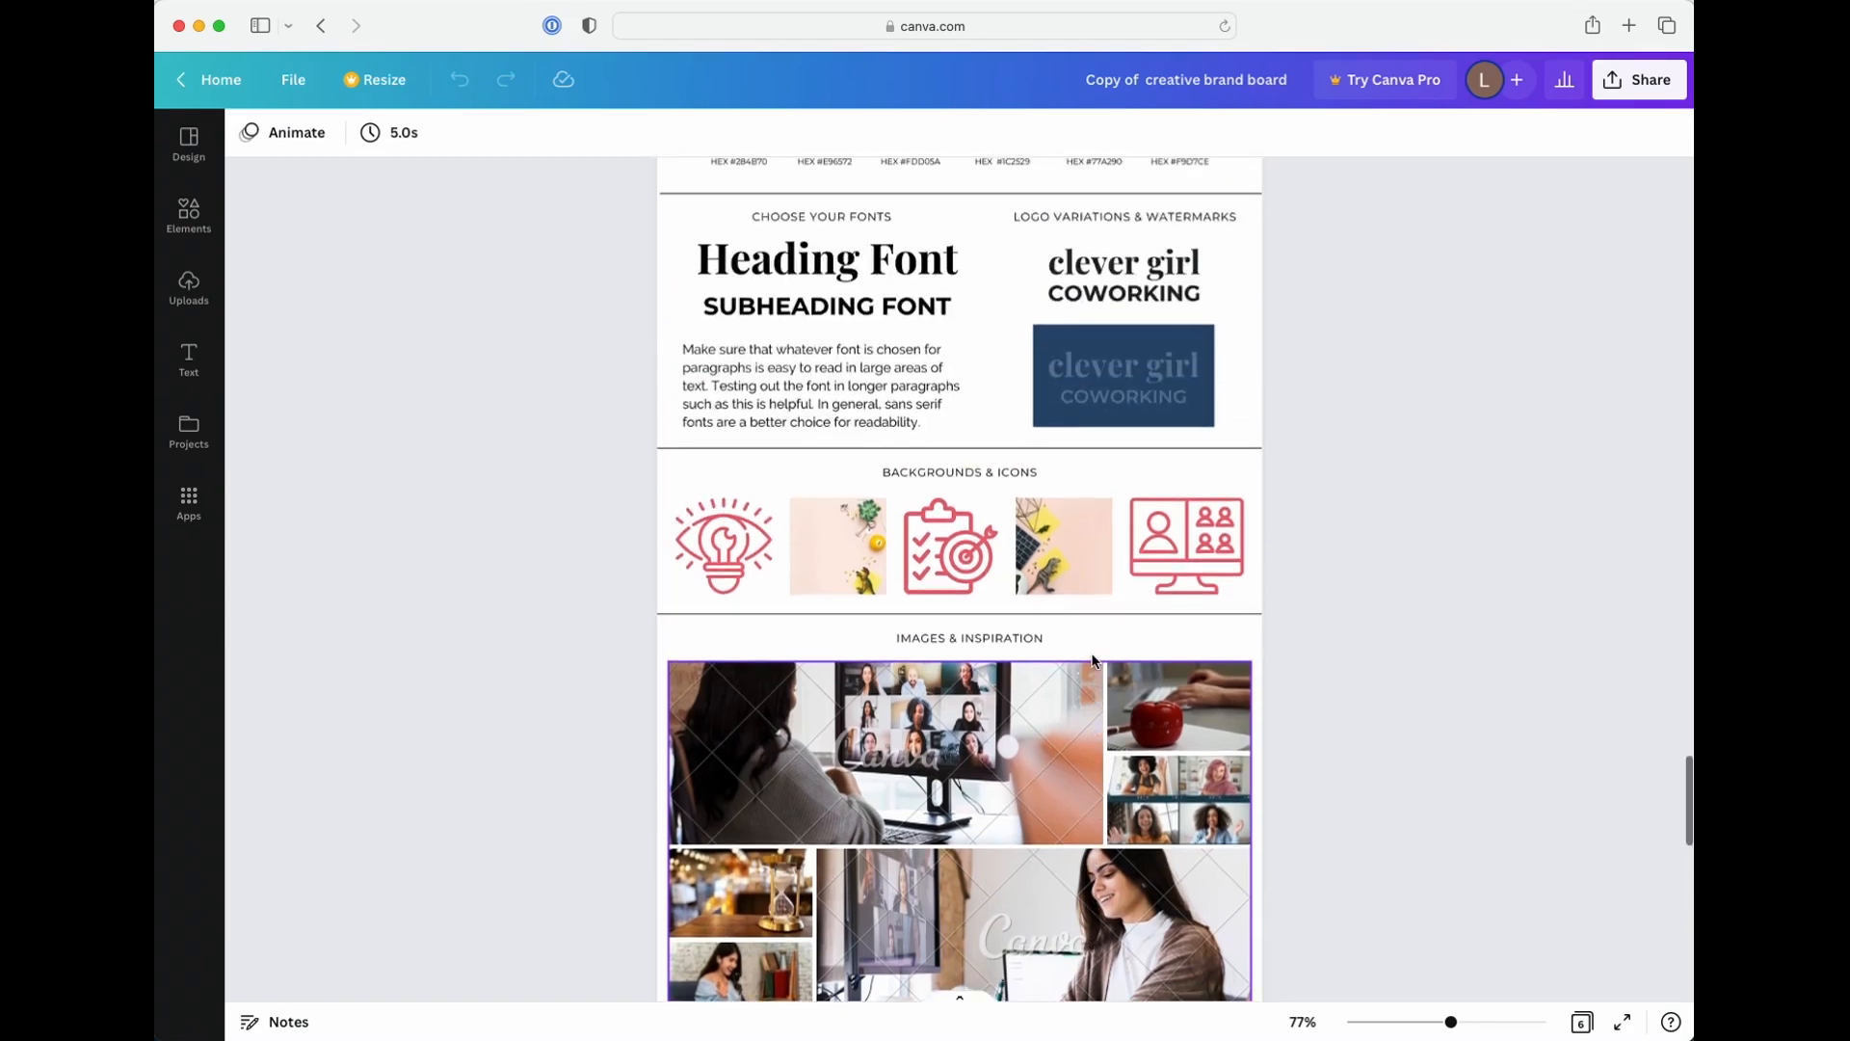
{"action": "scroll", "coordinate": [1093, 661], "scroll_direction": "up", "scroll_amount": 3}
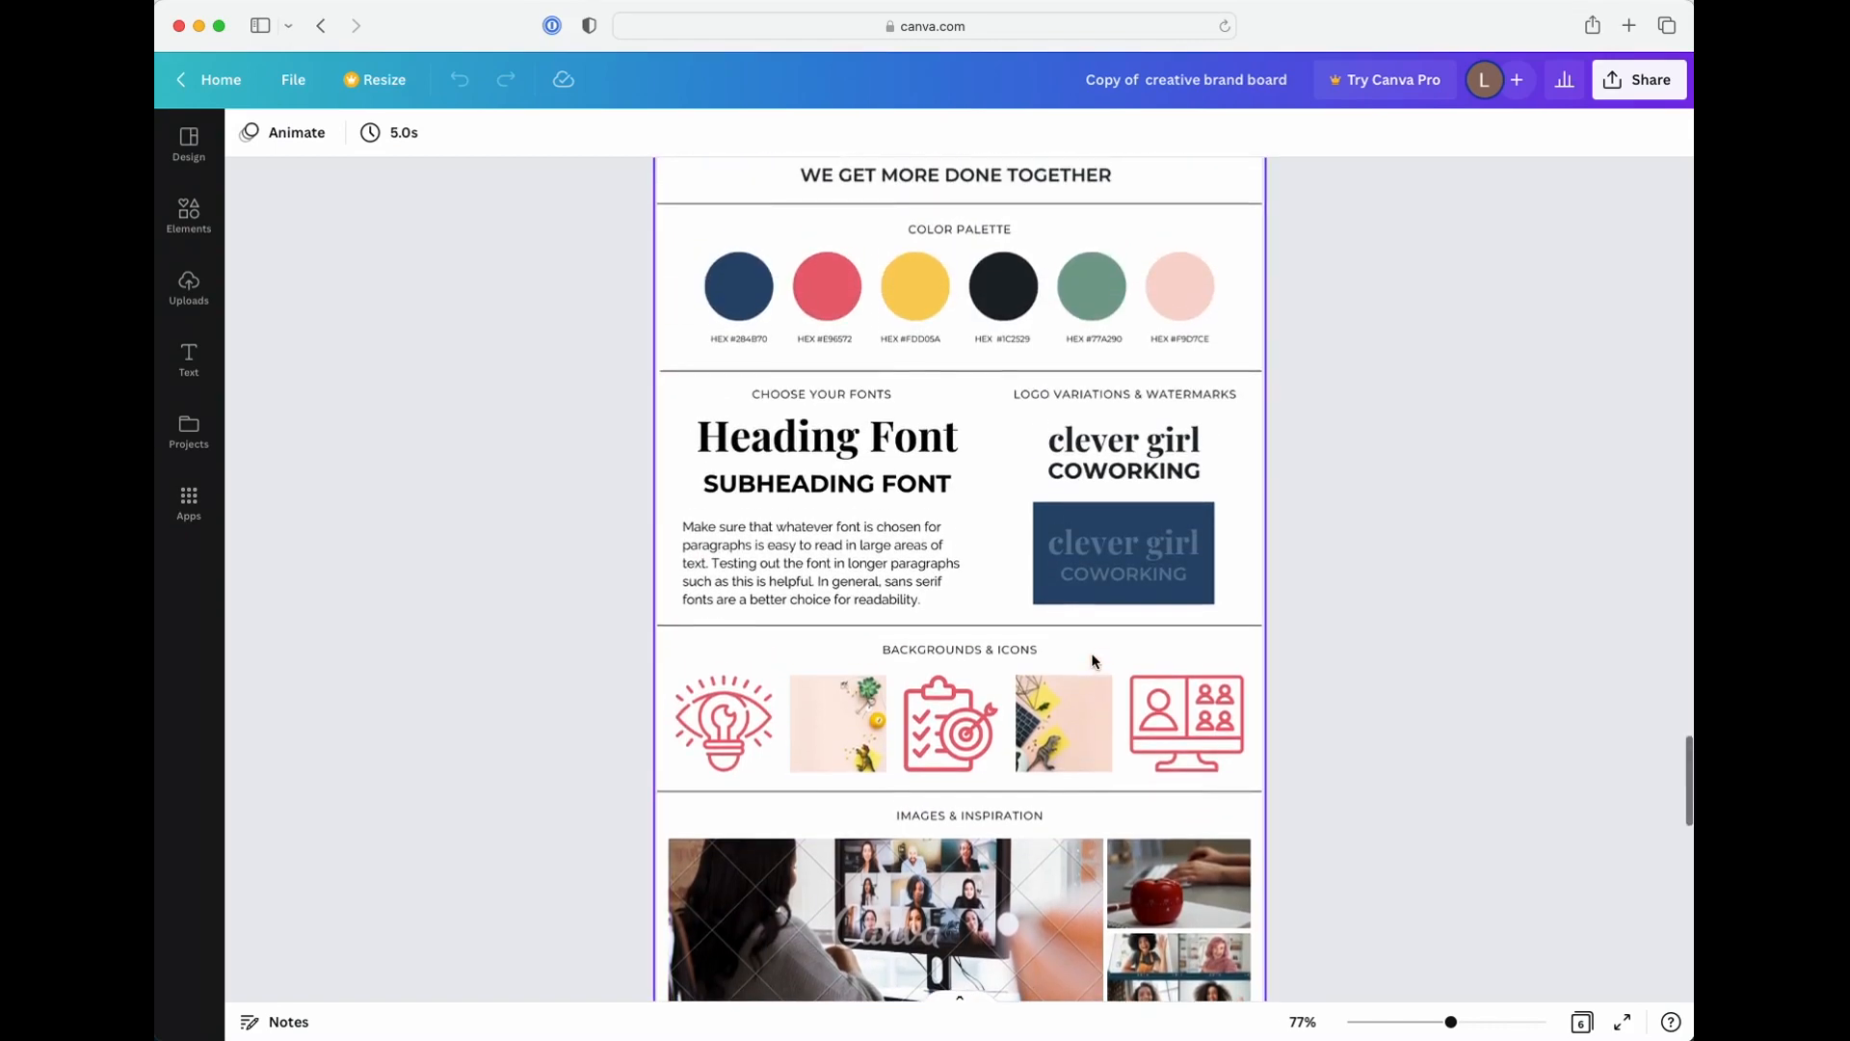
{"action": "scroll", "coordinate": [1083, 648], "scroll_direction": "down", "scroll_amount": 3}
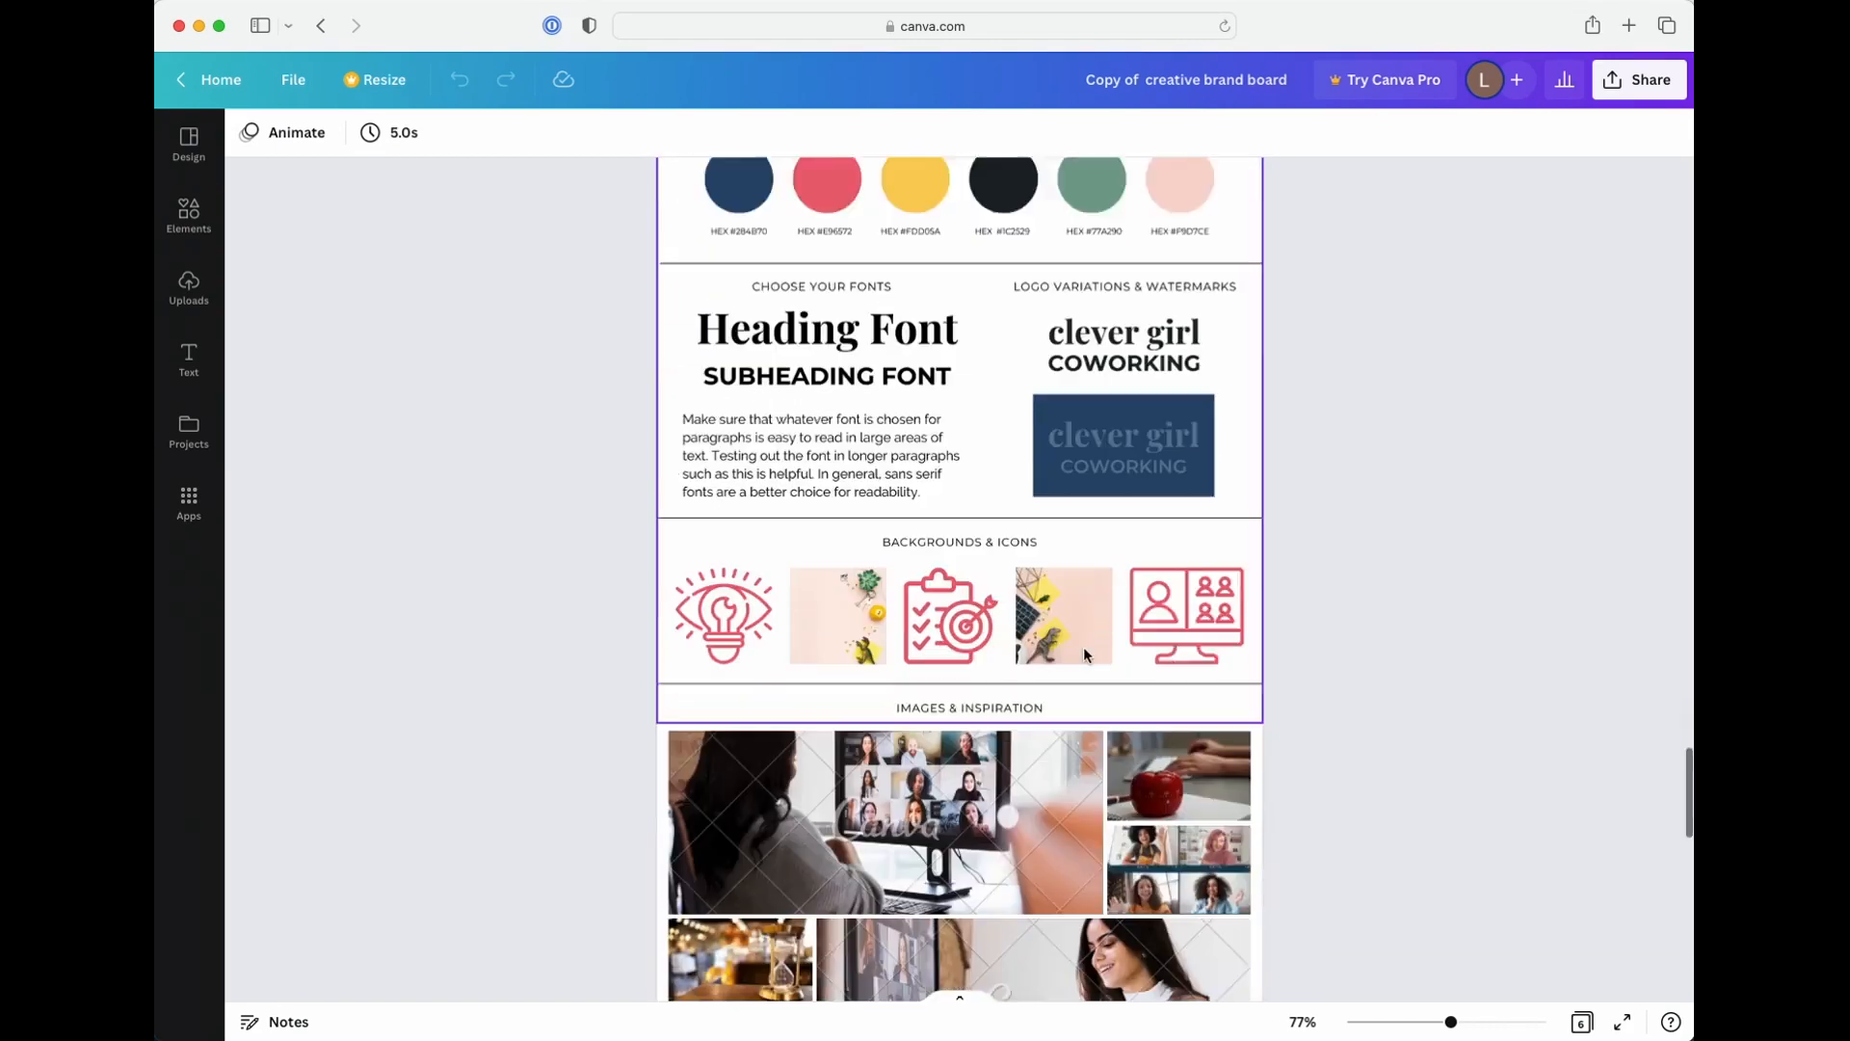
Return to page 1 and examine the blank board's palette circles, font samples, icons and image placeholders
{"action": "scroll", "coordinate": [1083, 645], "scroll_direction": "up", "scroll_amount": 7}
{"action": "scroll", "coordinate": [1083, 645], "scroll_direction": "up", "scroll_amount": 15}
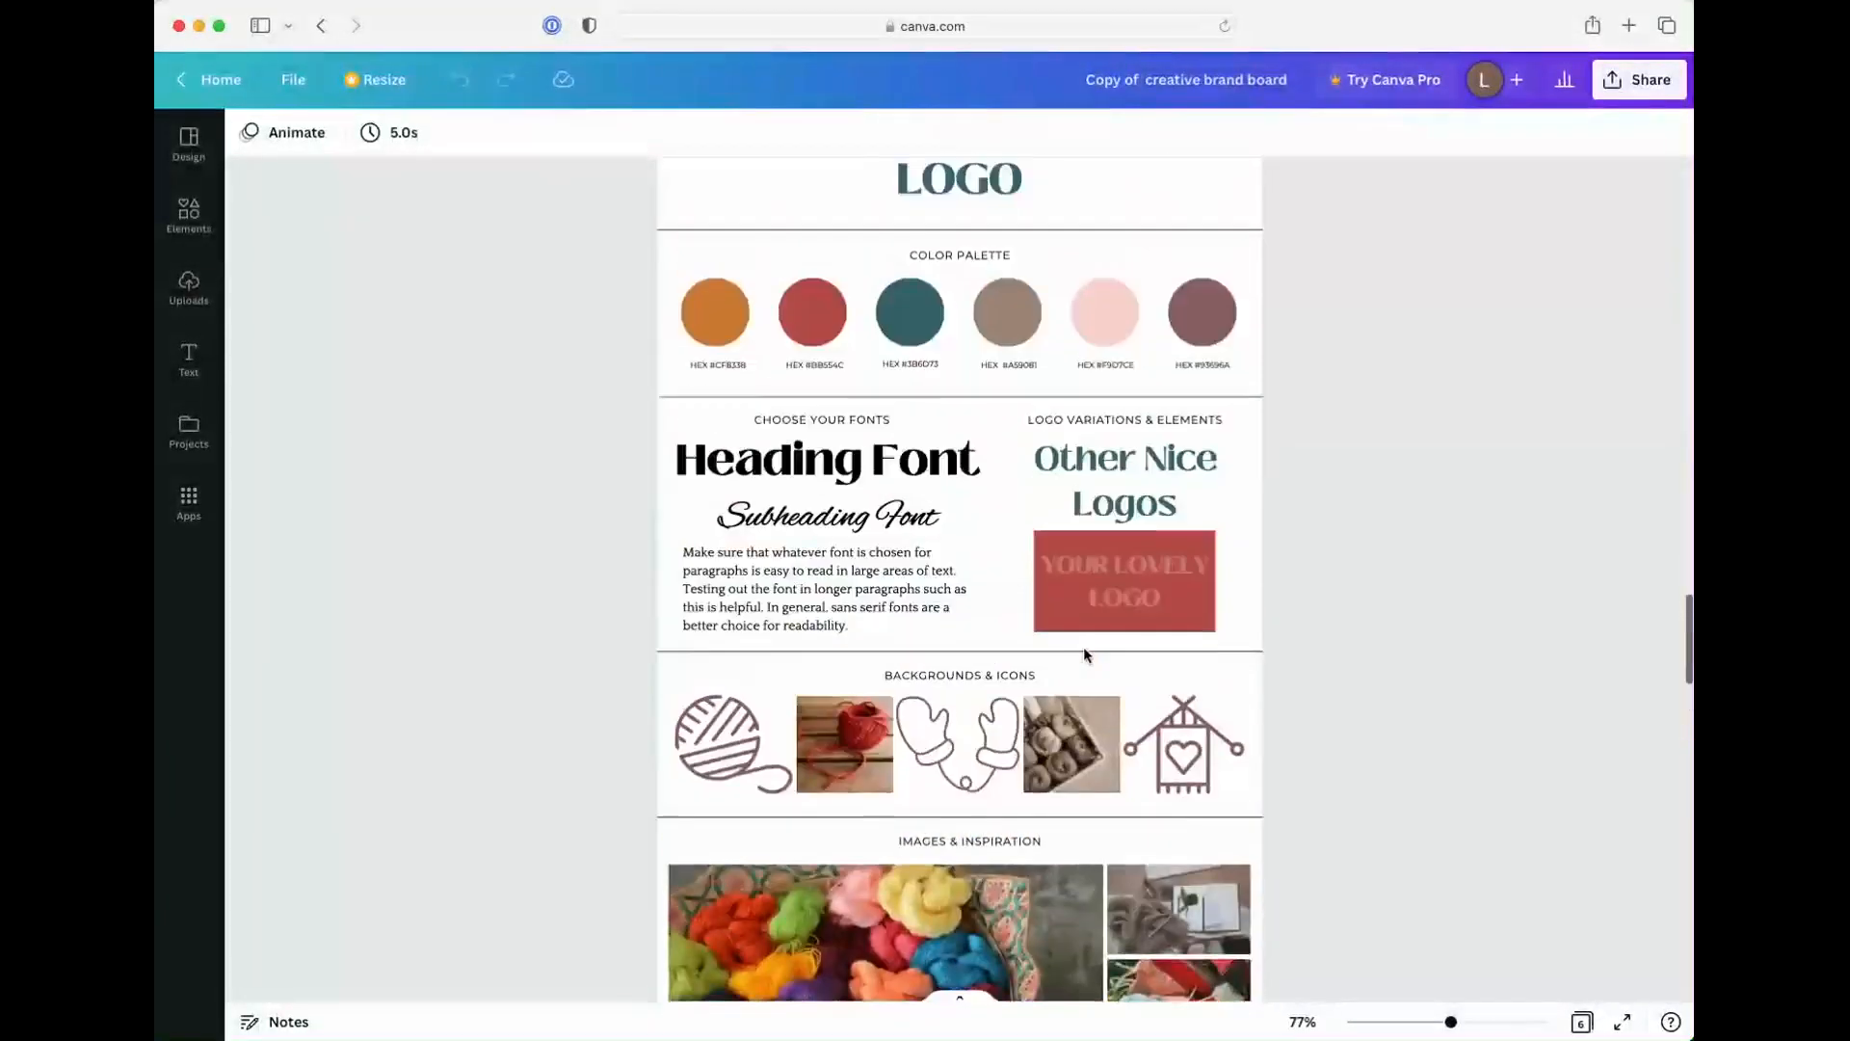
{"action": "scroll", "coordinate": [1084, 653], "scroll_direction": "up", "scroll_amount": 20}
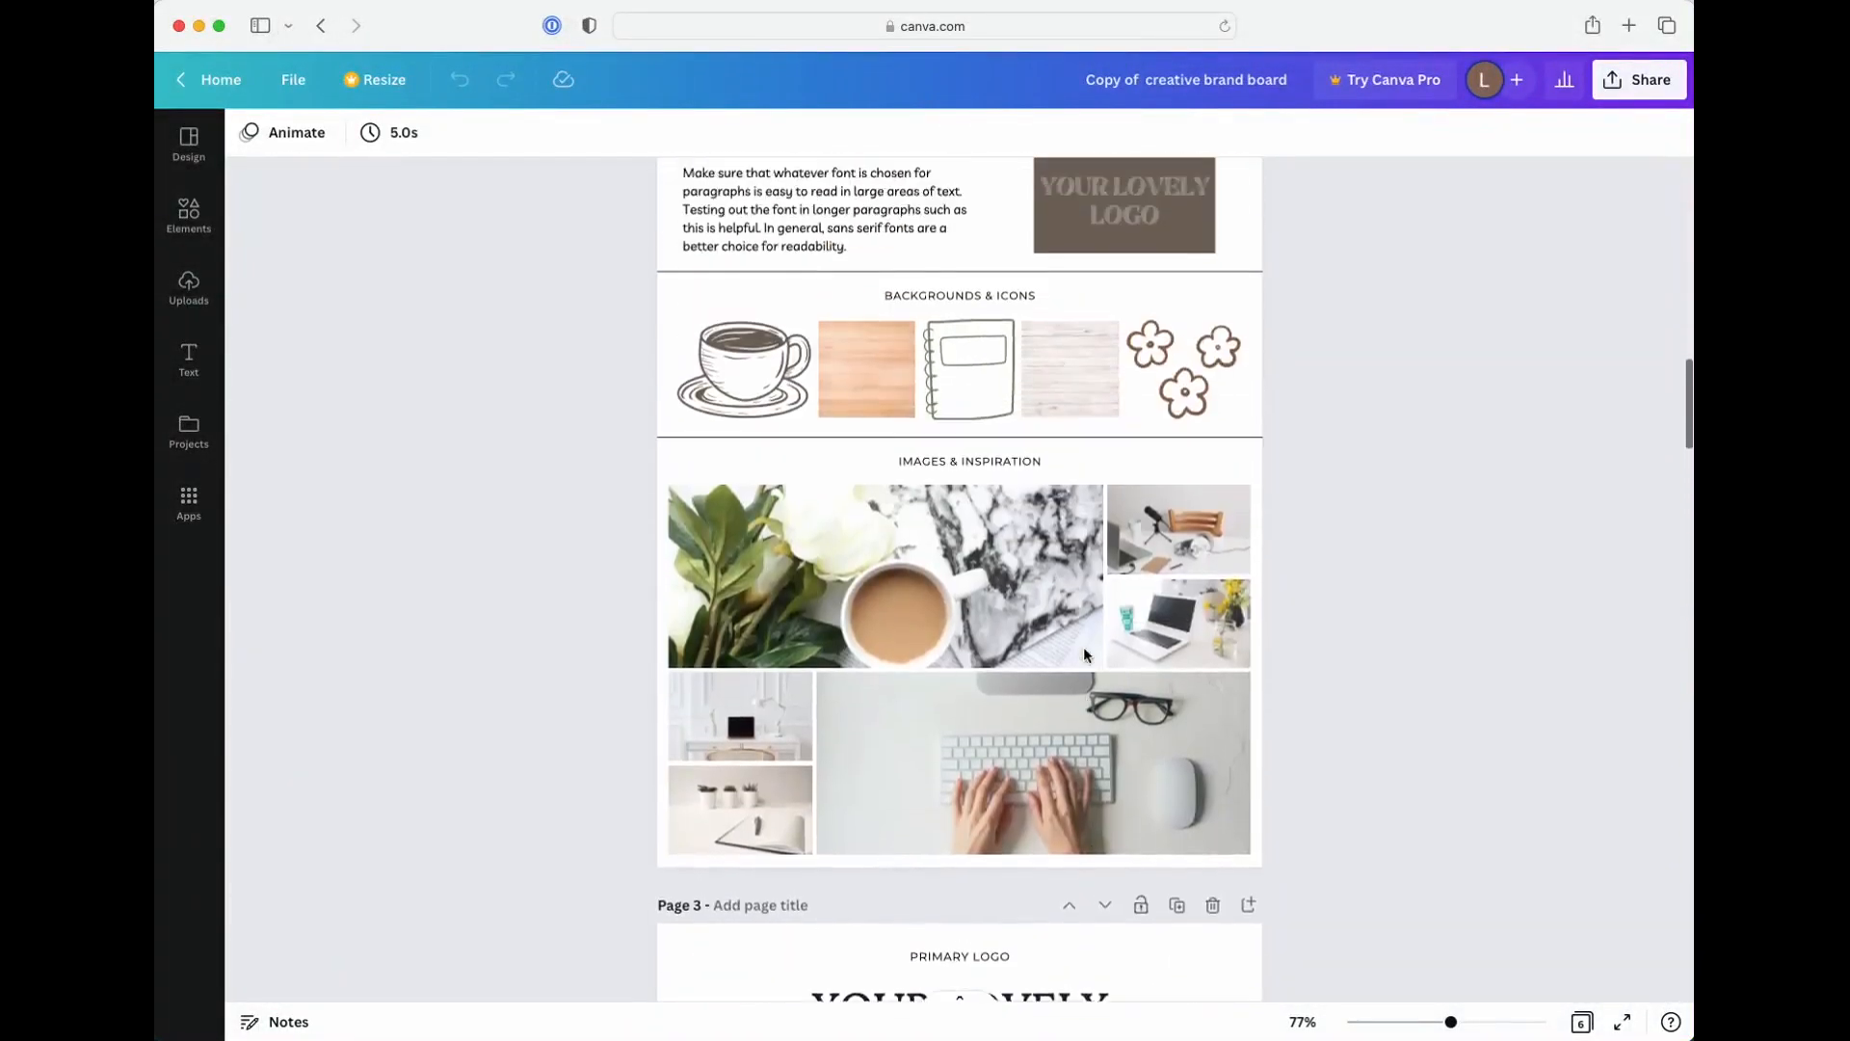
{"action": "scroll", "coordinate": [1083, 646], "scroll_direction": "up", "scroll_amount": 5}
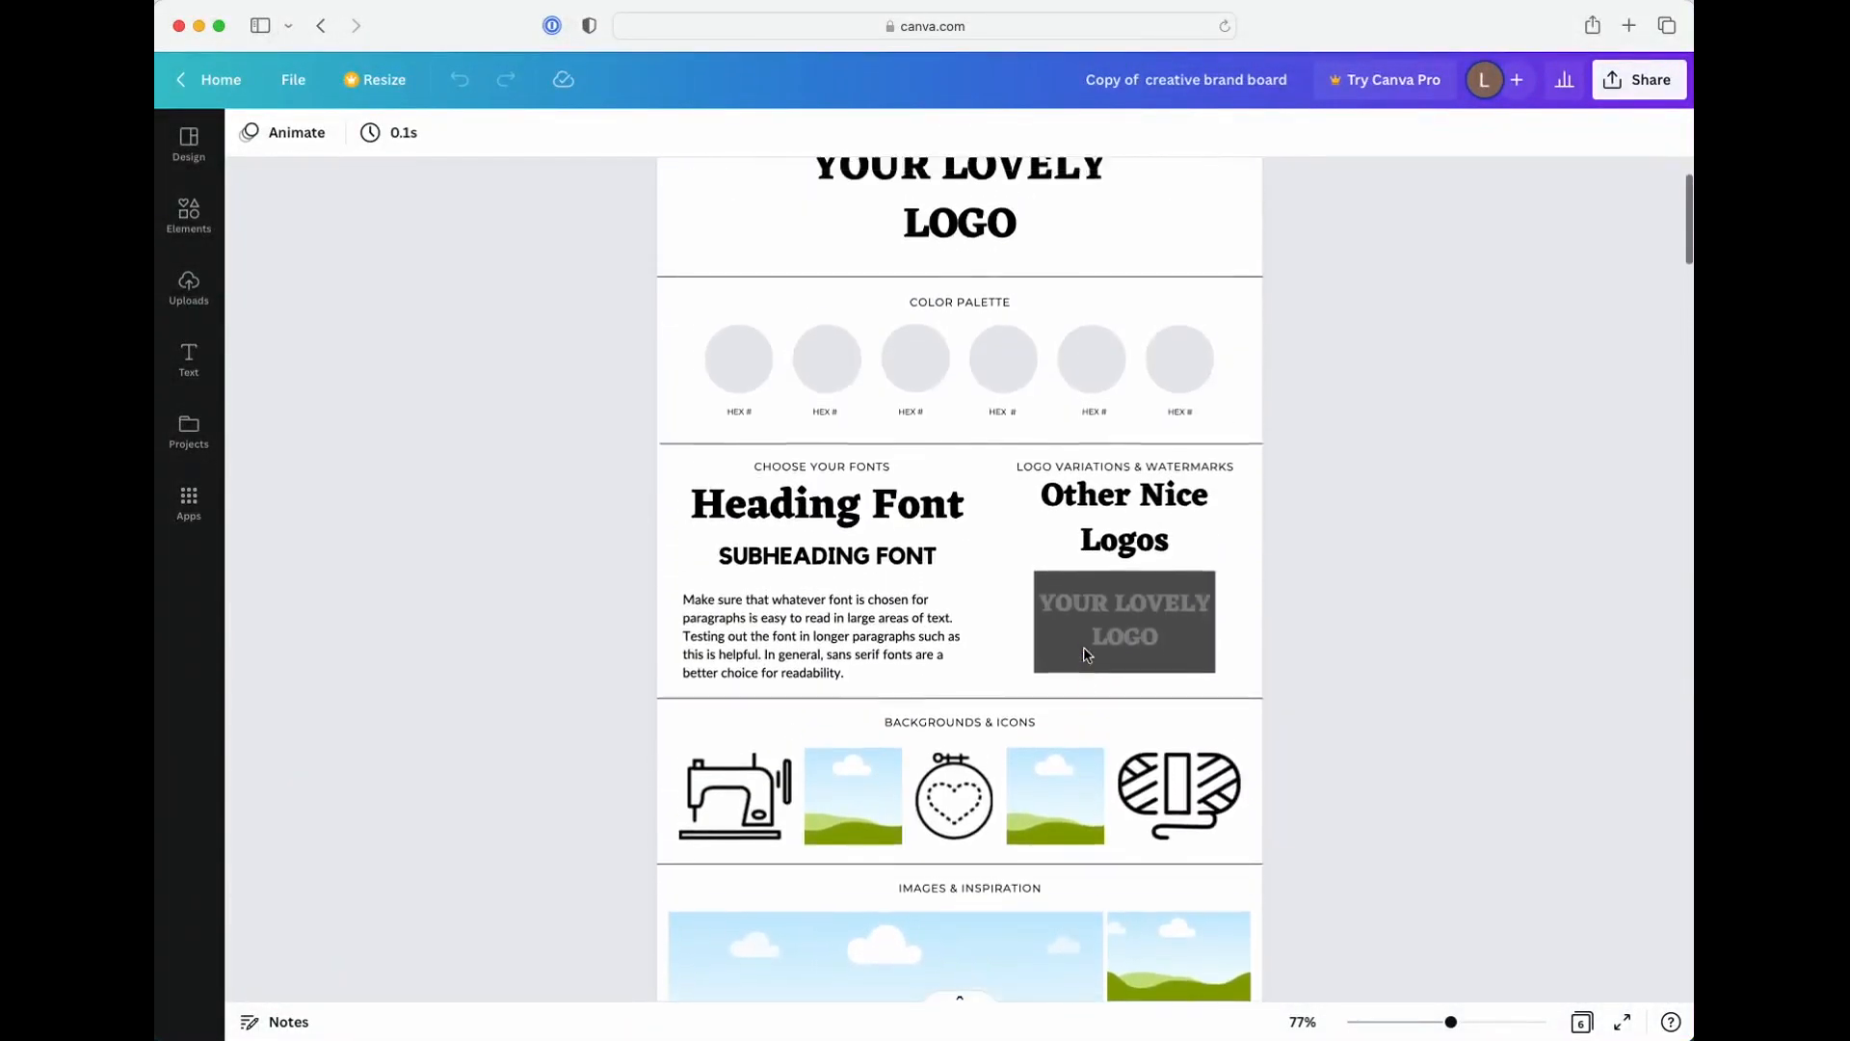
{"action": "scroll", "coordinate": [1084, 645], "scroll_direction": "down", "scroll_amount": 3}
{"action": "scroll", "coordinate": [1084, 649], "scroll_direction": "down", "scroll_amount": 10}
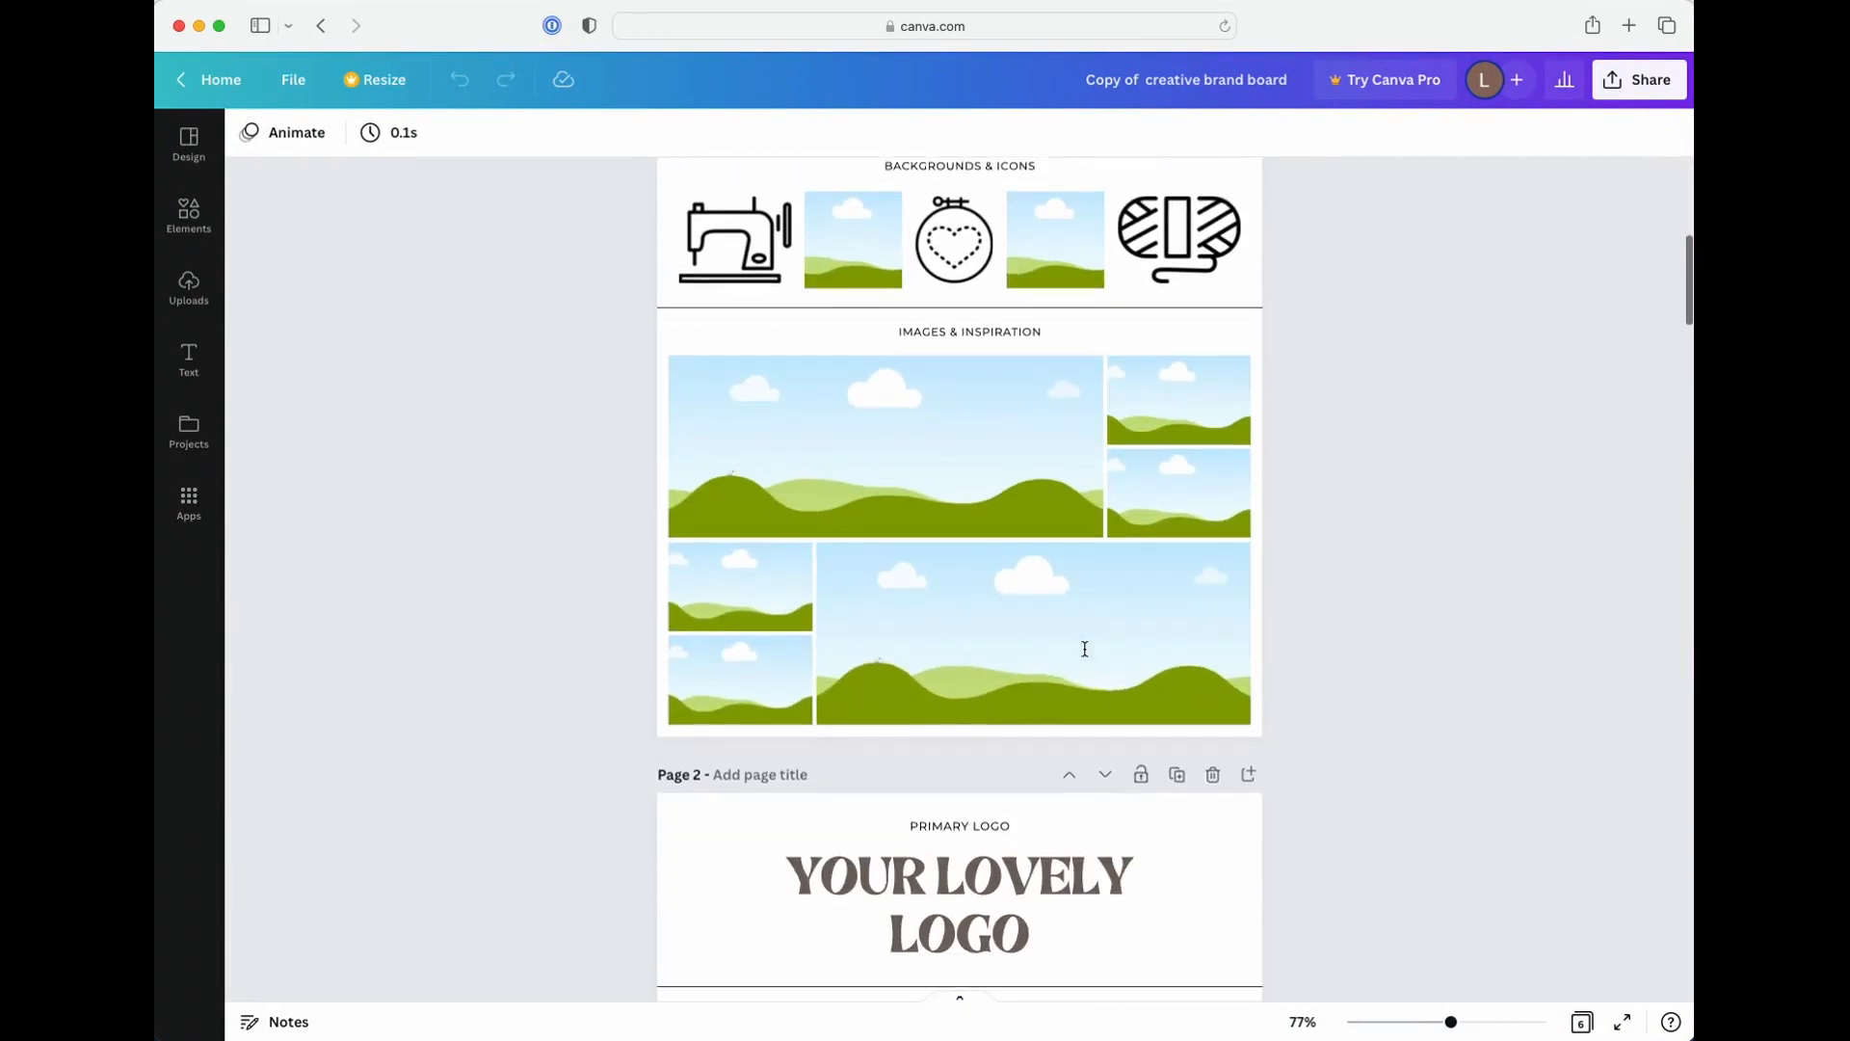
Compare the sample brand boards on pages 2 to 5, looking at their palettes, fonts, logo variations, icons and images
{"action": "scroll", "coordinate": [1084, 649], "scroll_direction": "down", "scroll_amount": 1}
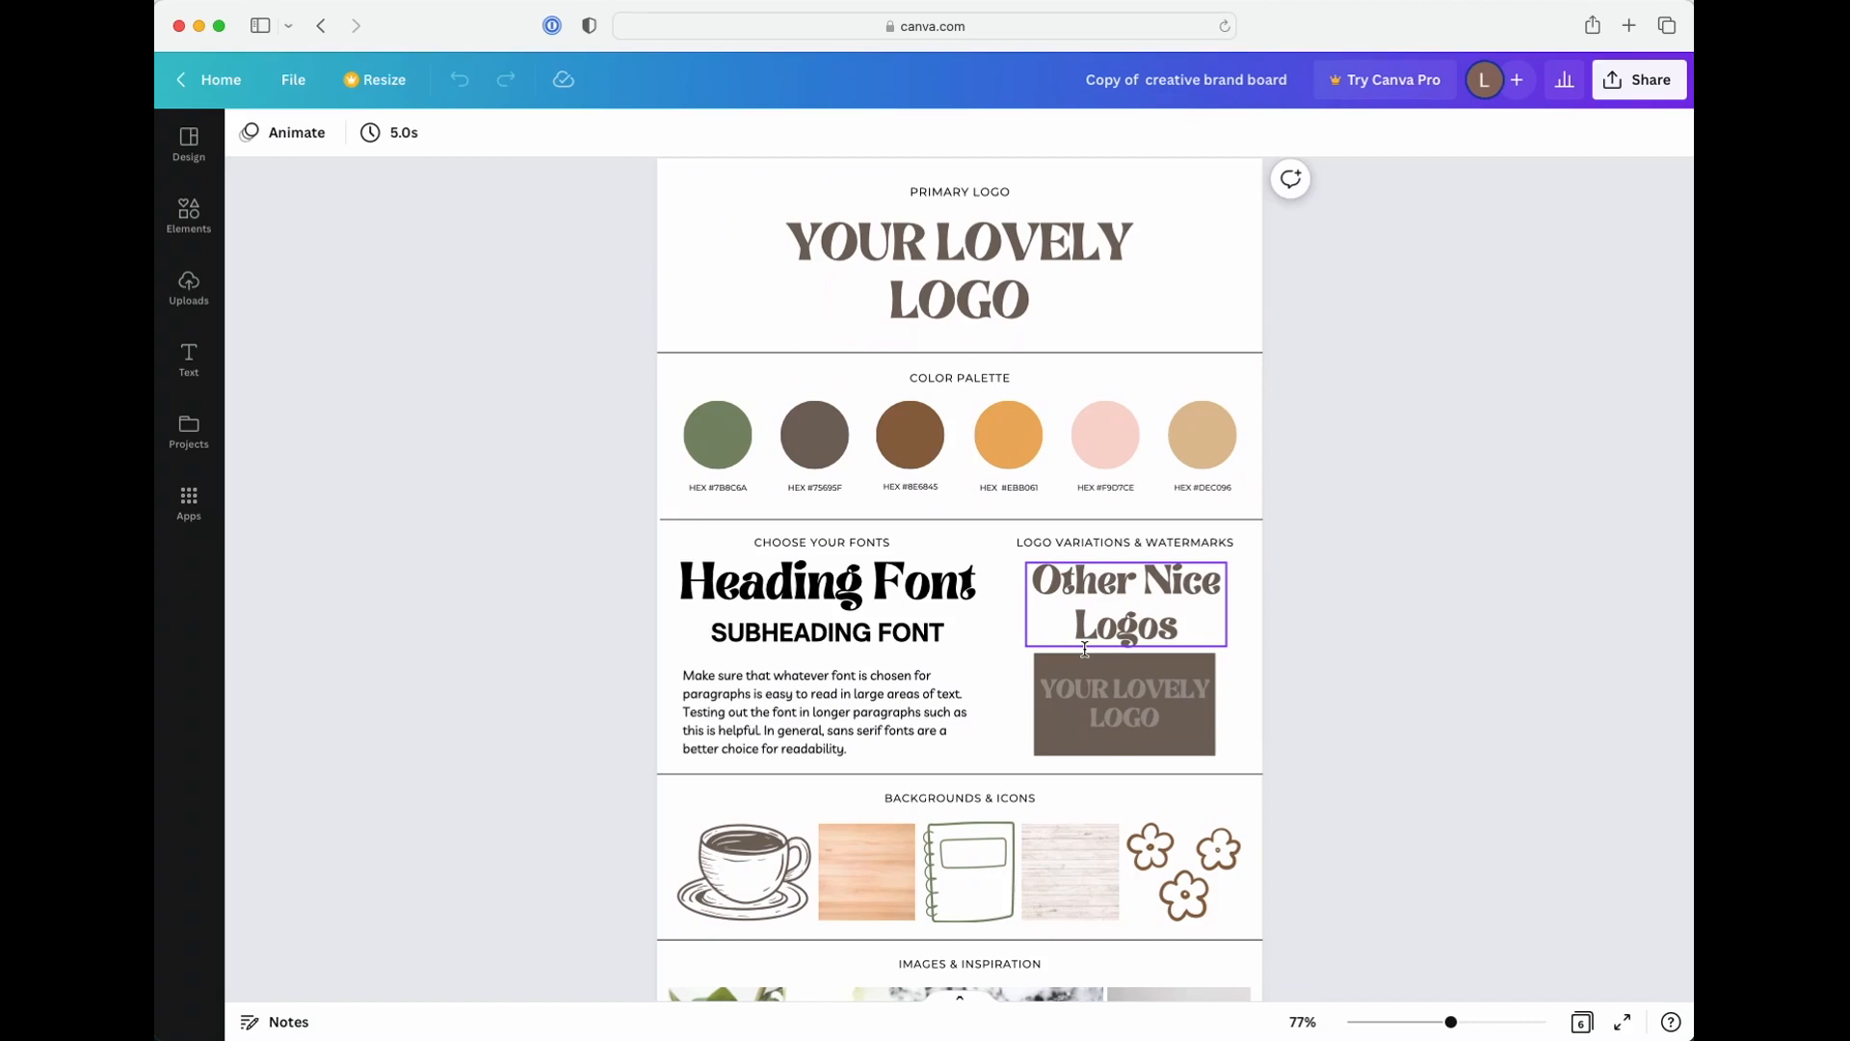
{"action": "scroll", "coordinate": [1002, 680], "scroll_direction": "down", "scroll_amount": 3}
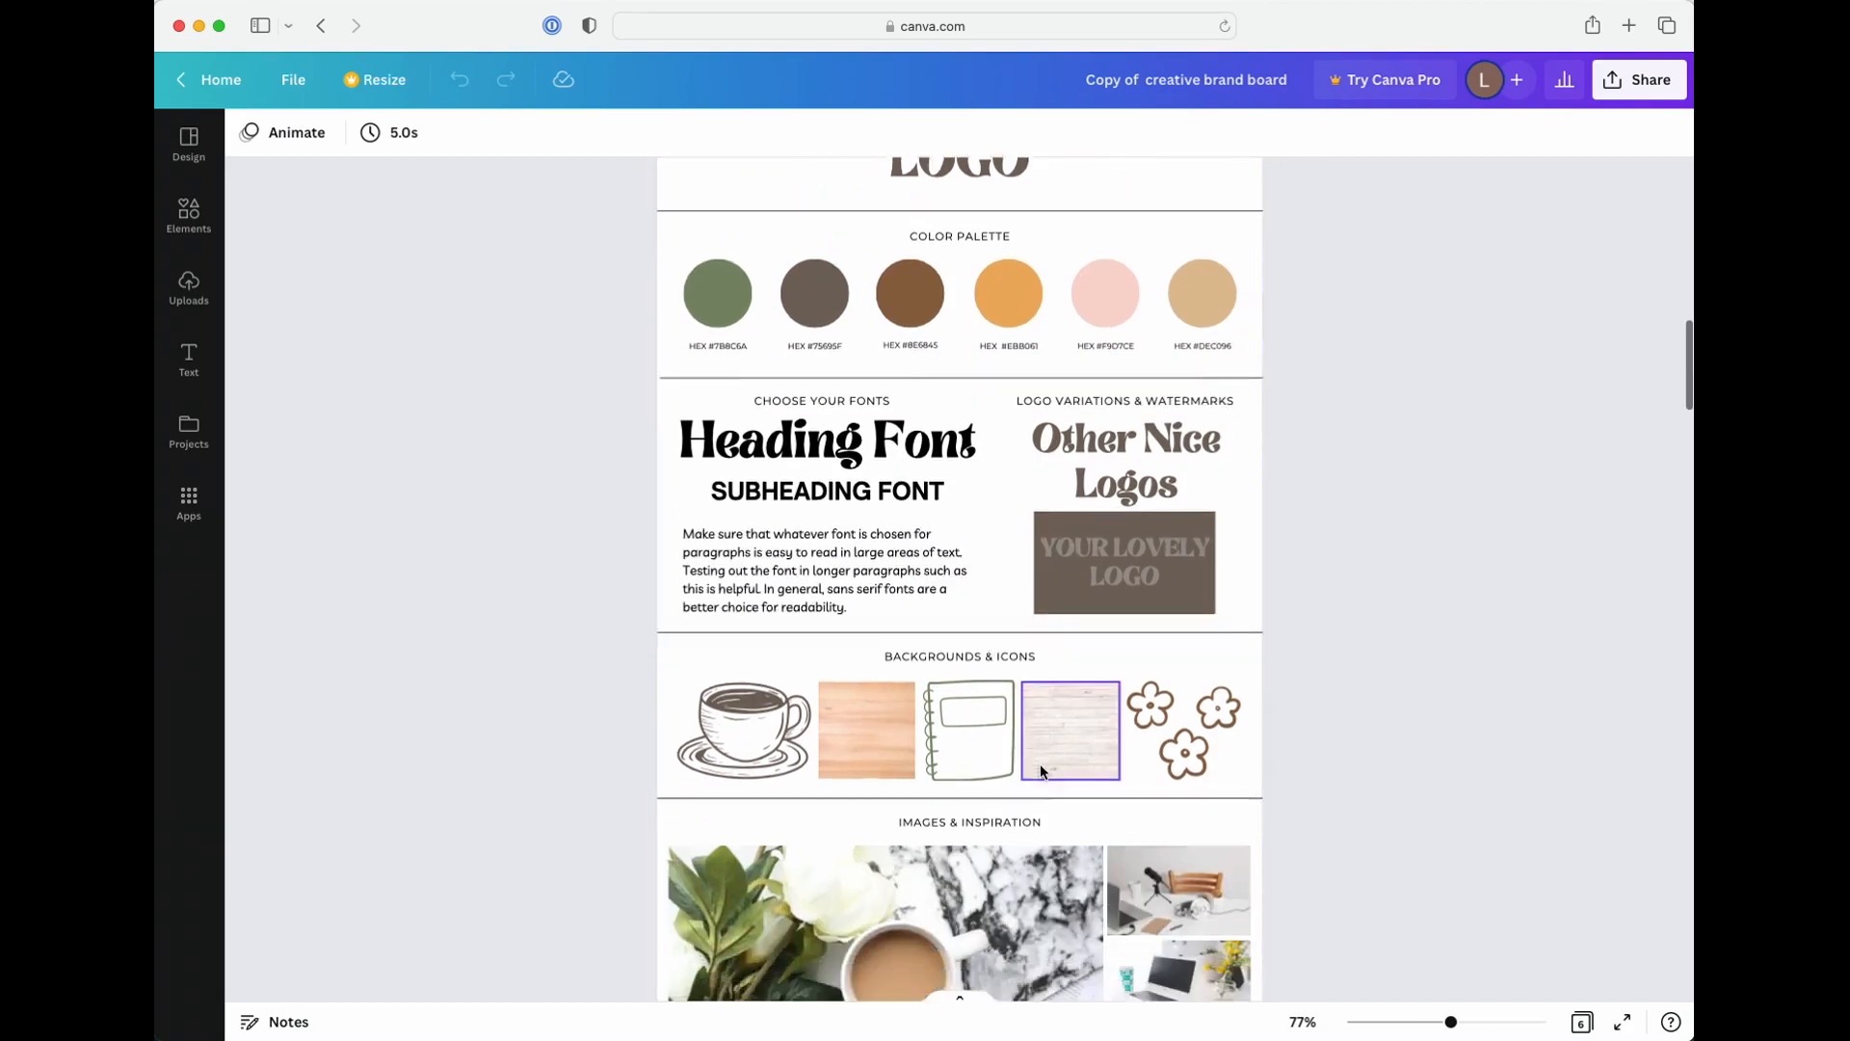
{"action": "scroll", "coordinate": [1039, 763], "scroll_direction": "down", "scroll_amount": 15}
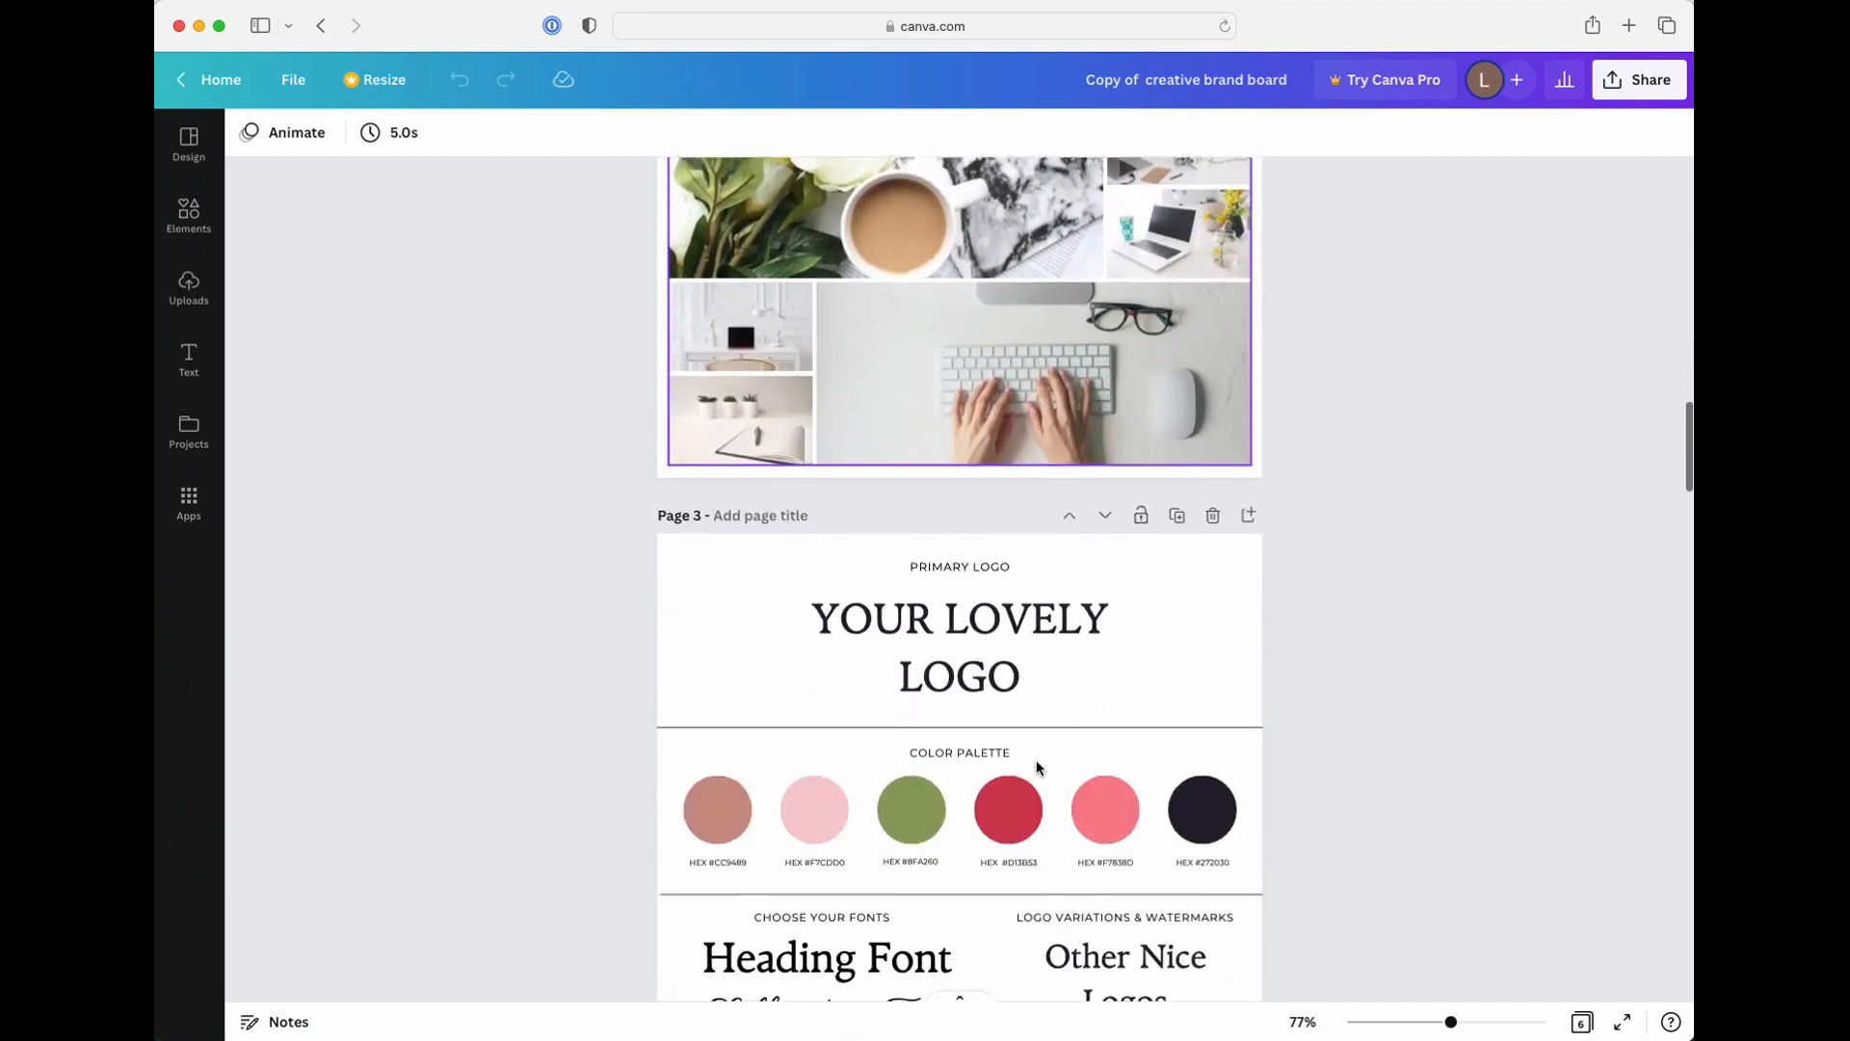
{"action": "scroll", "coordinate": [1037, 764], "scroll_direction": "down", "scroll_amount": 9}
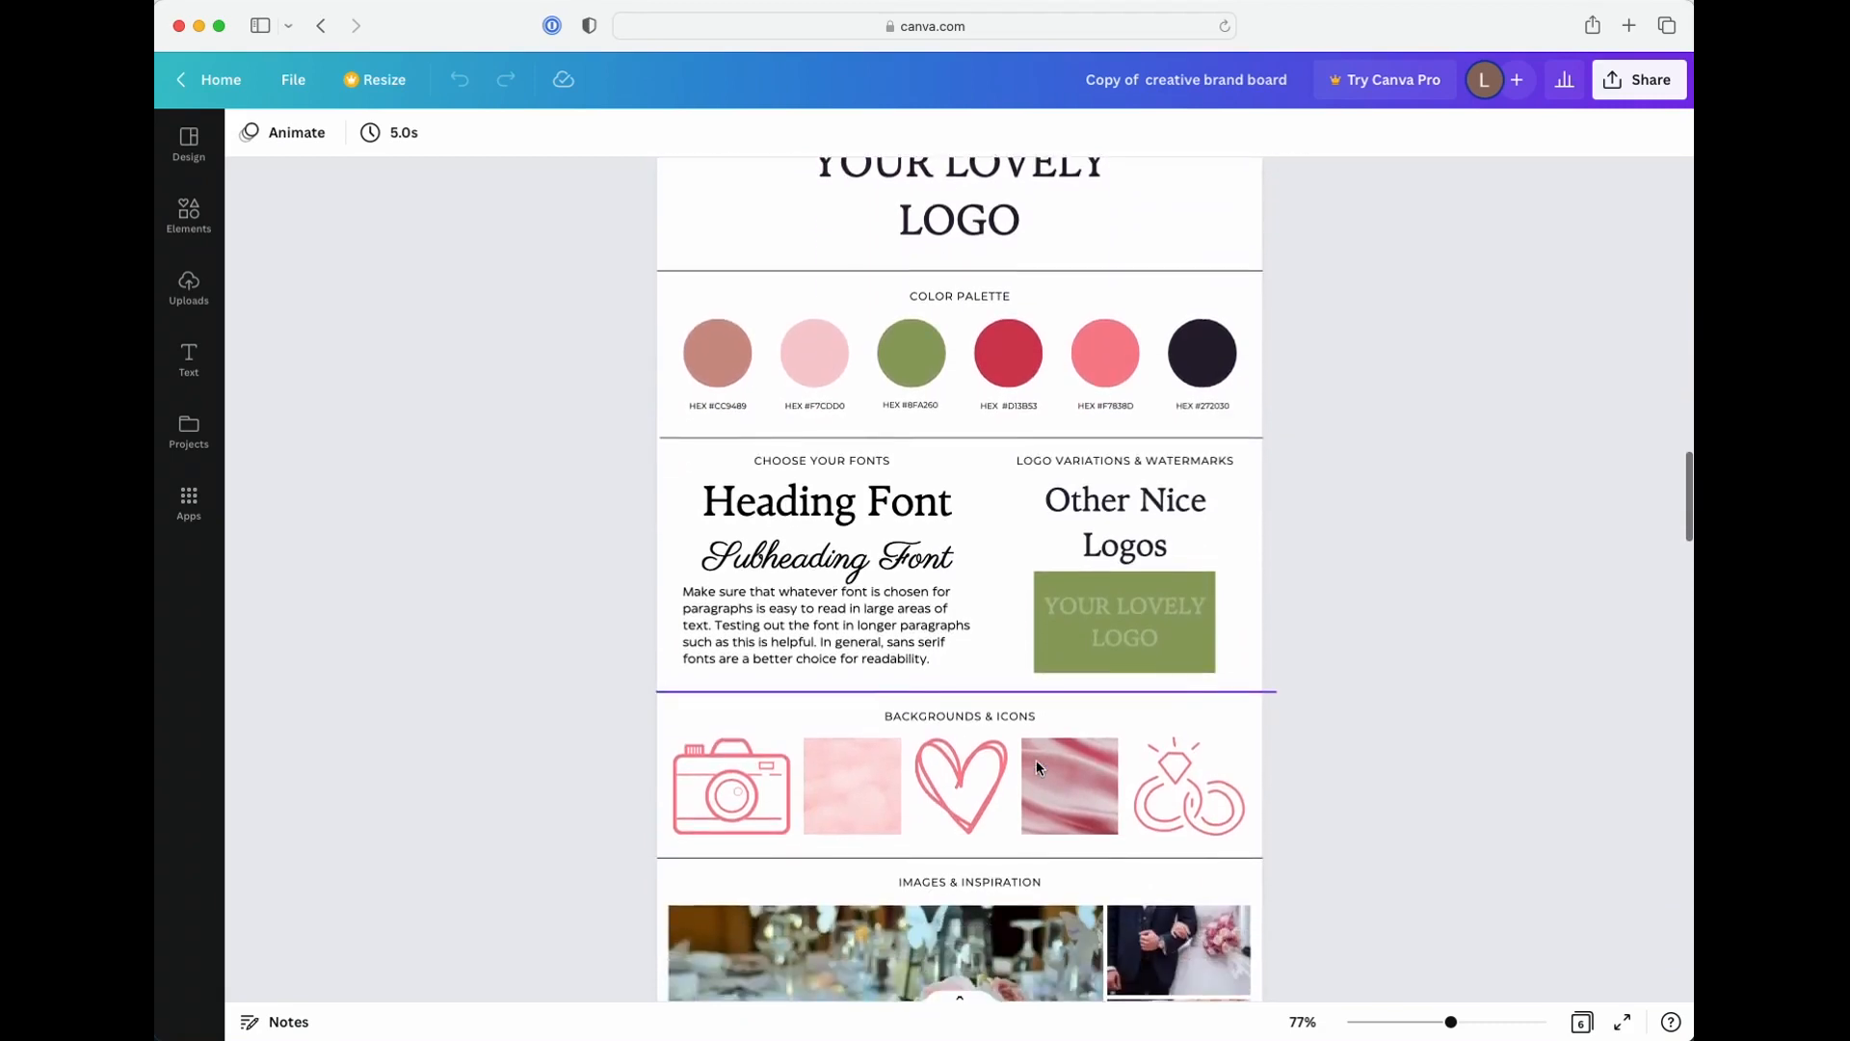
{"action": "scroll", "coordinate": [1037, 760], "scroll_direction": "down", "scroll_amount": 4}
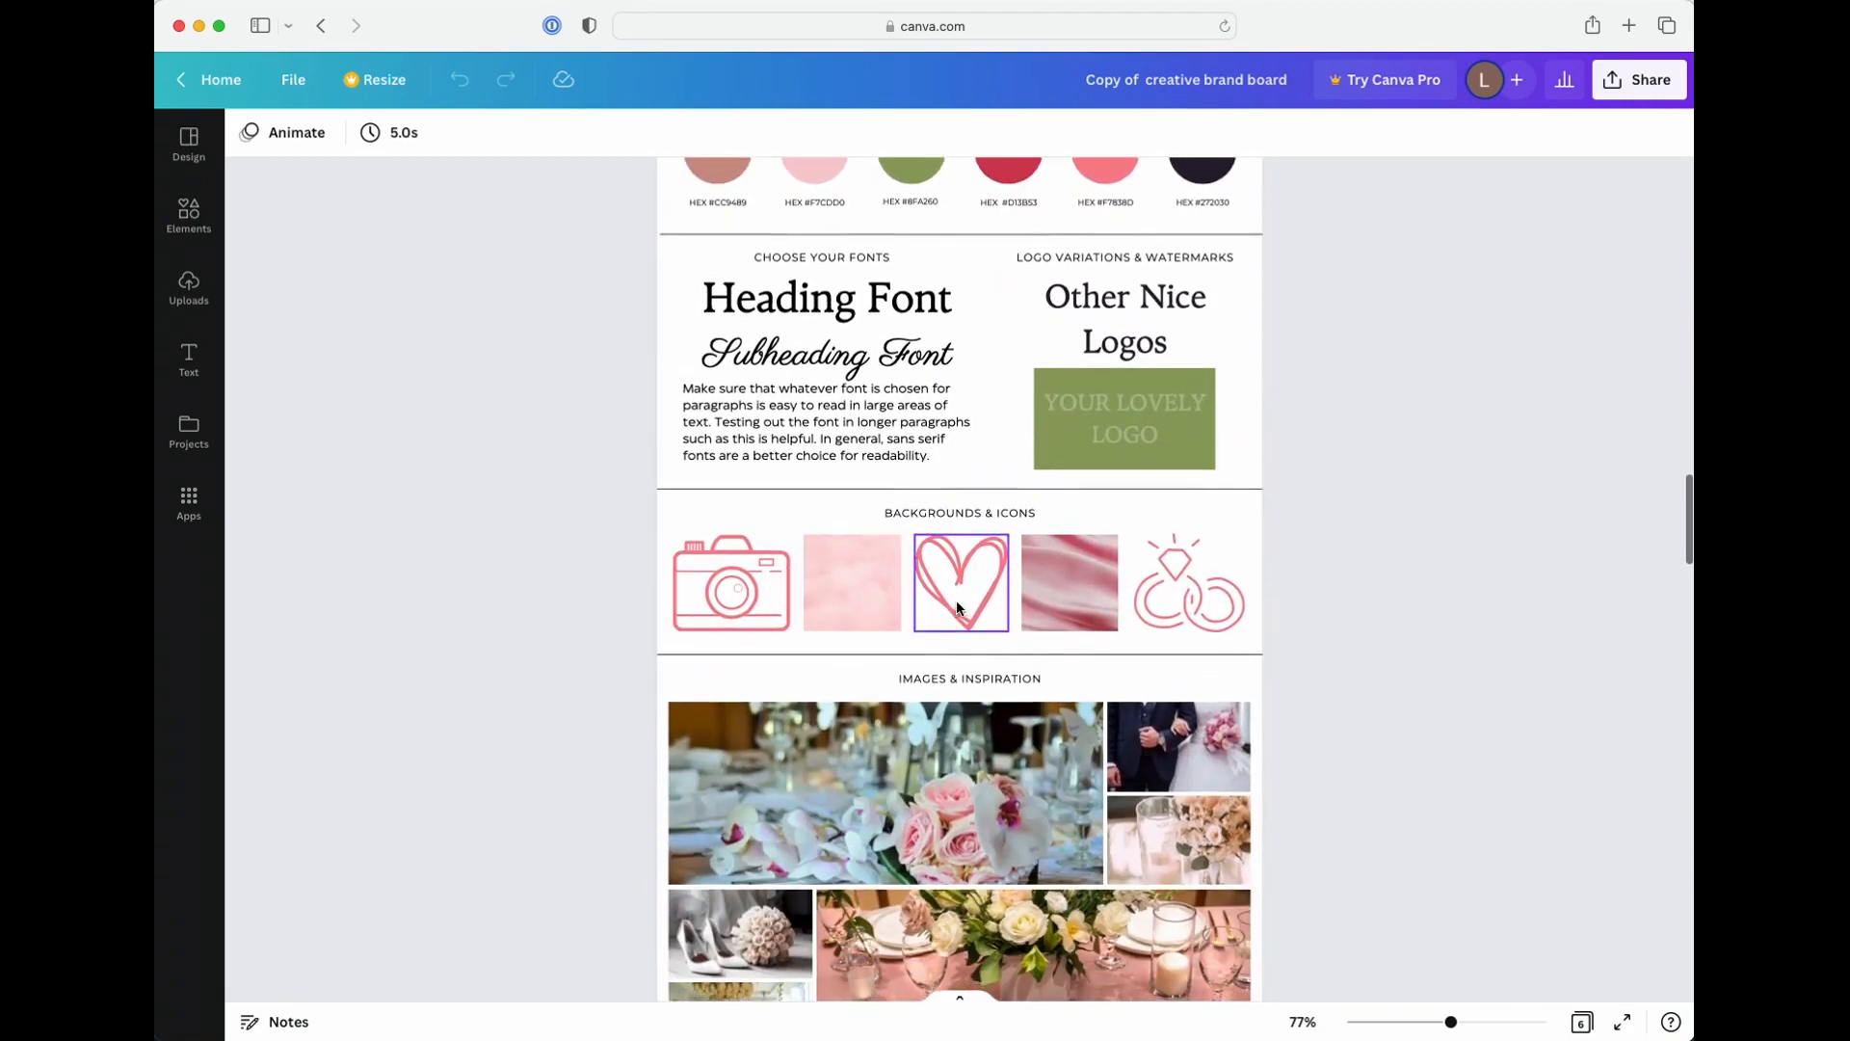
{"action": "scroll", "coordinate": [1039, 705], "scroll_direction": "up", "scroll_amount": 2}
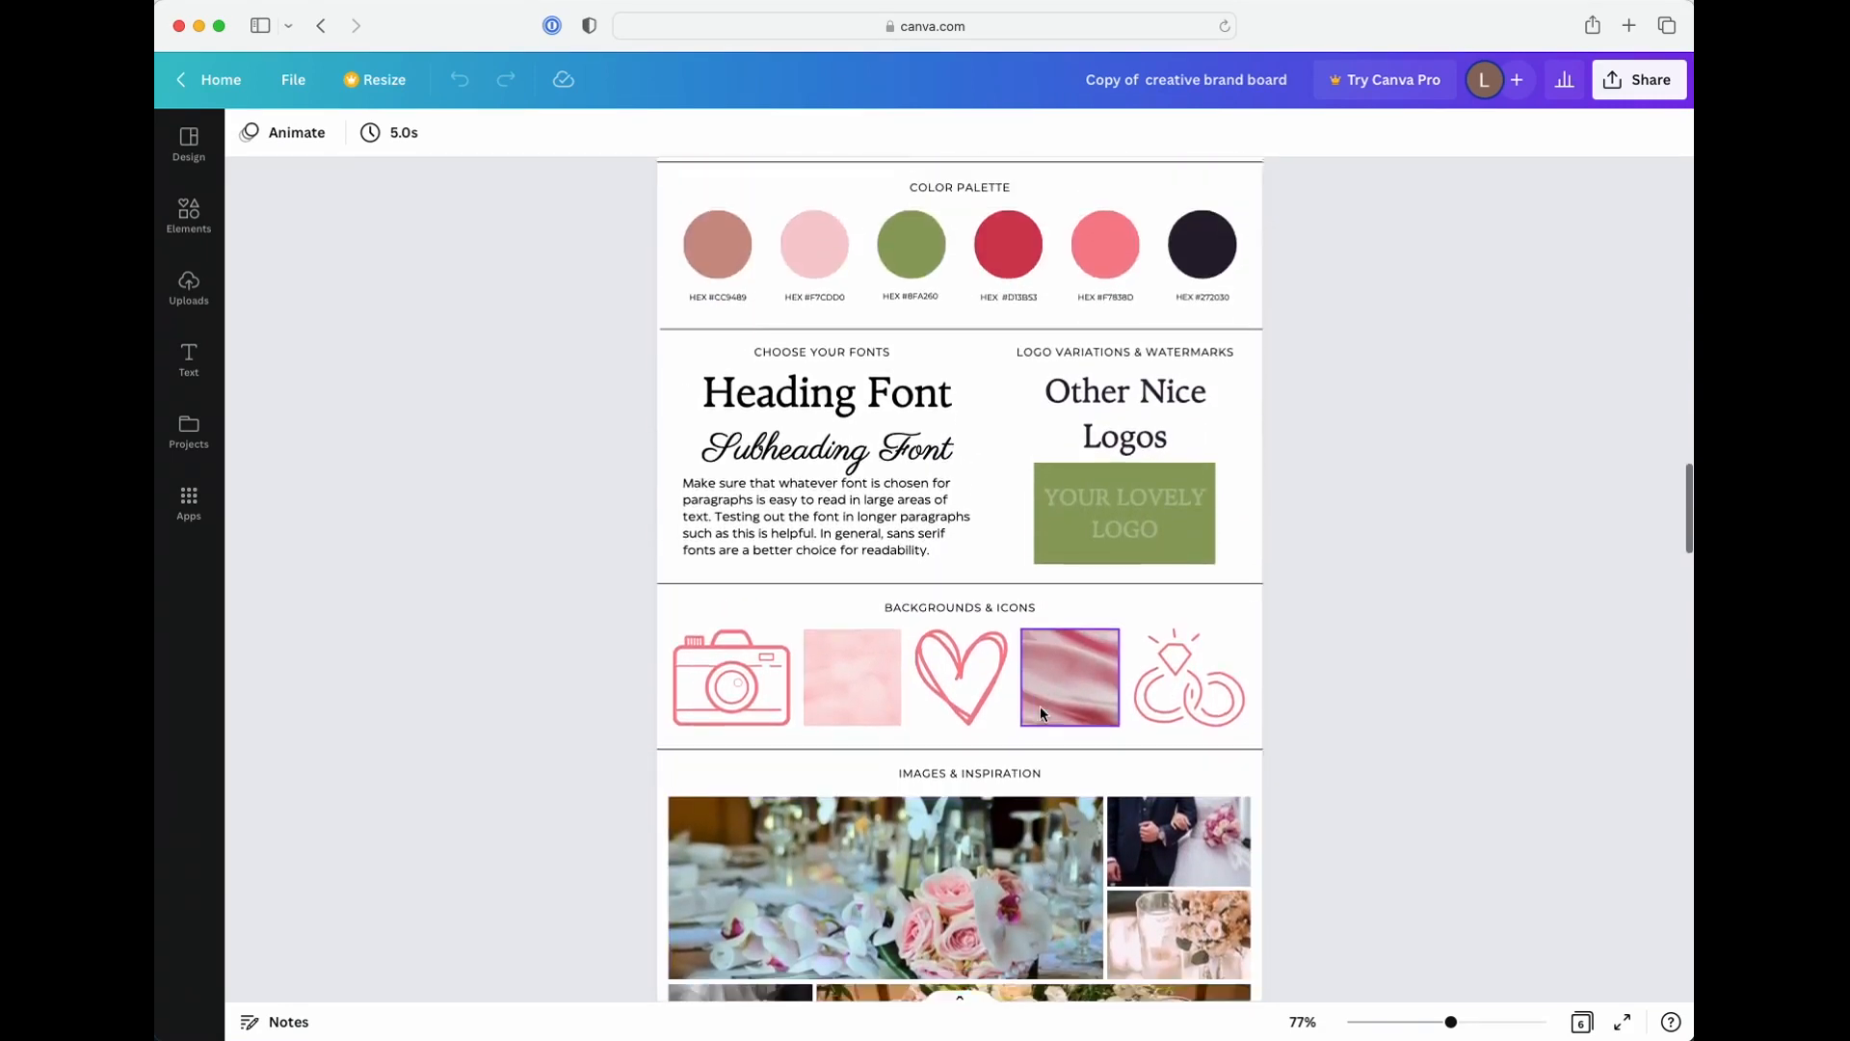
{"action": "scroll", "coordinate": [1039, 706], "scroll_direction": "down", "scroll_amount": 16}
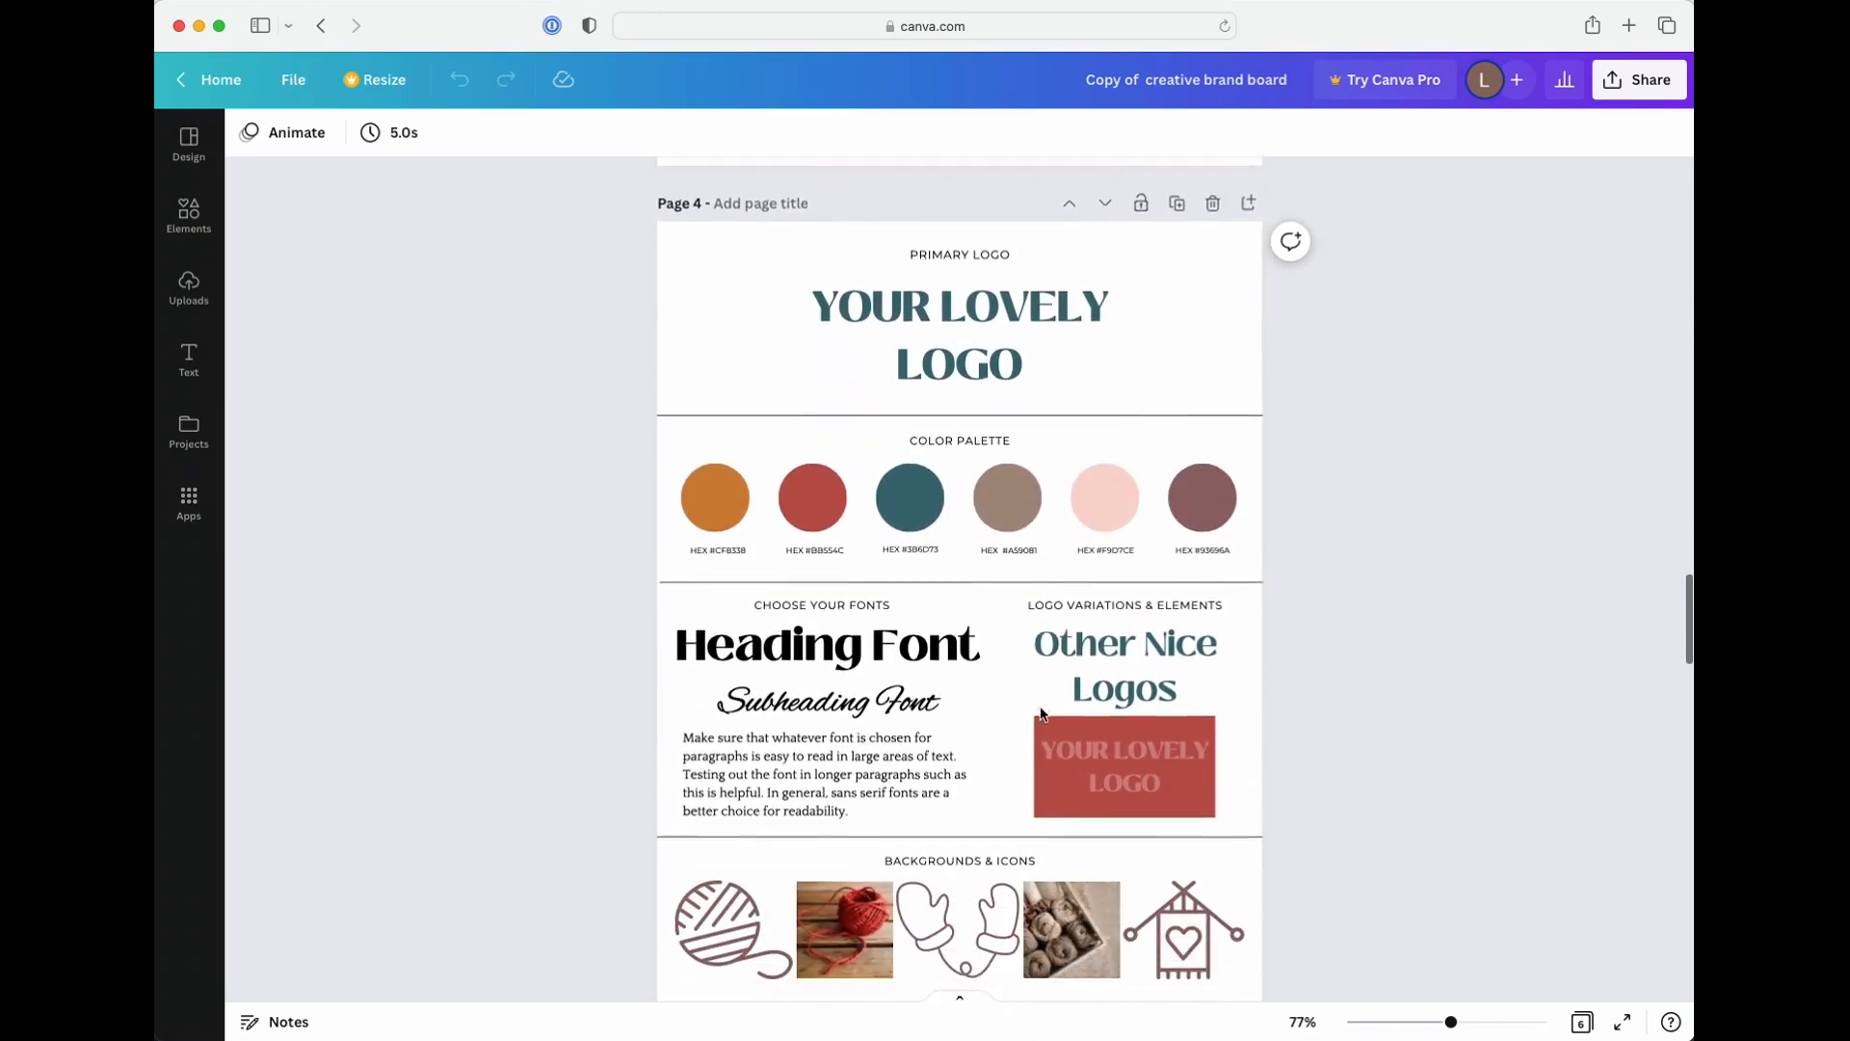
{"action": "scroll", "coordinate": [1041, 713], "scroll_direction": "down", "scroll_amount": 9}
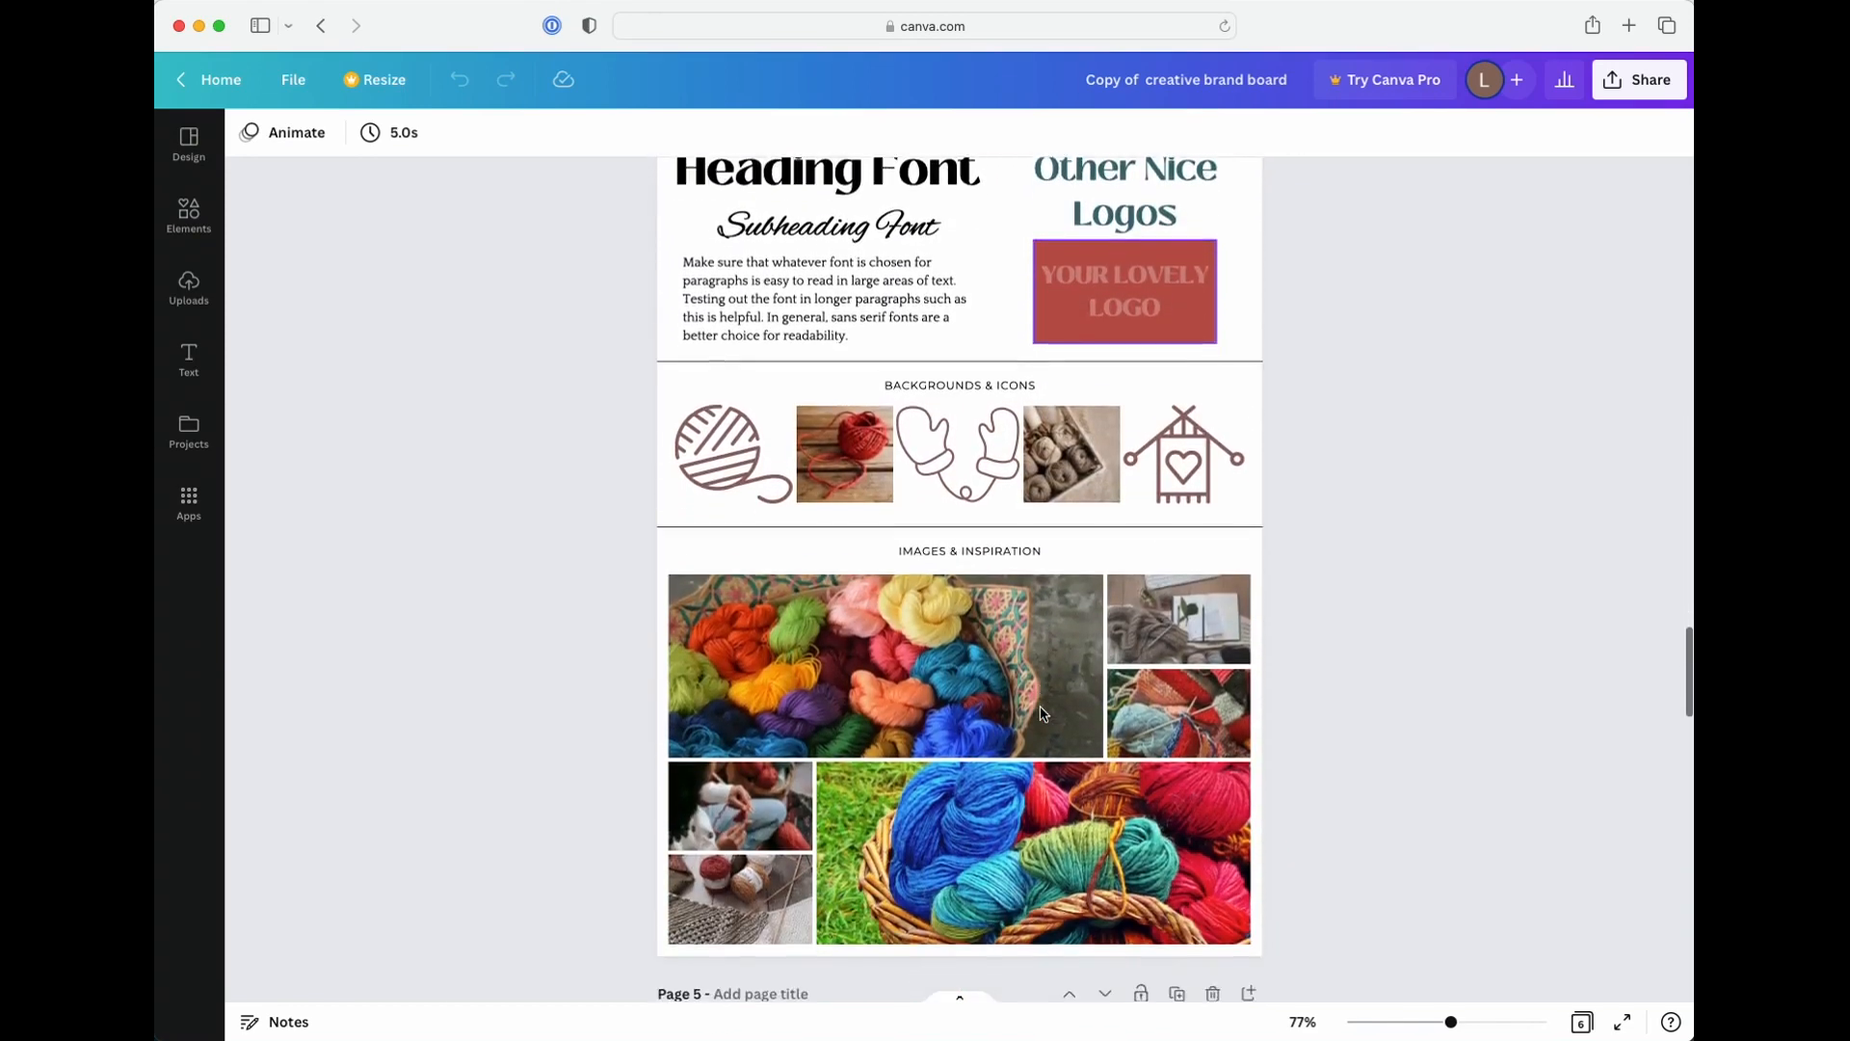
{"action": "scroll", "coordinate": [1041, 713], "scroll_direction": "down", "scroll_amount": 3}
{"action": "scroll", "coordinate": [805, 680], "scroll_direction": "up", "scroll_amount": 1}
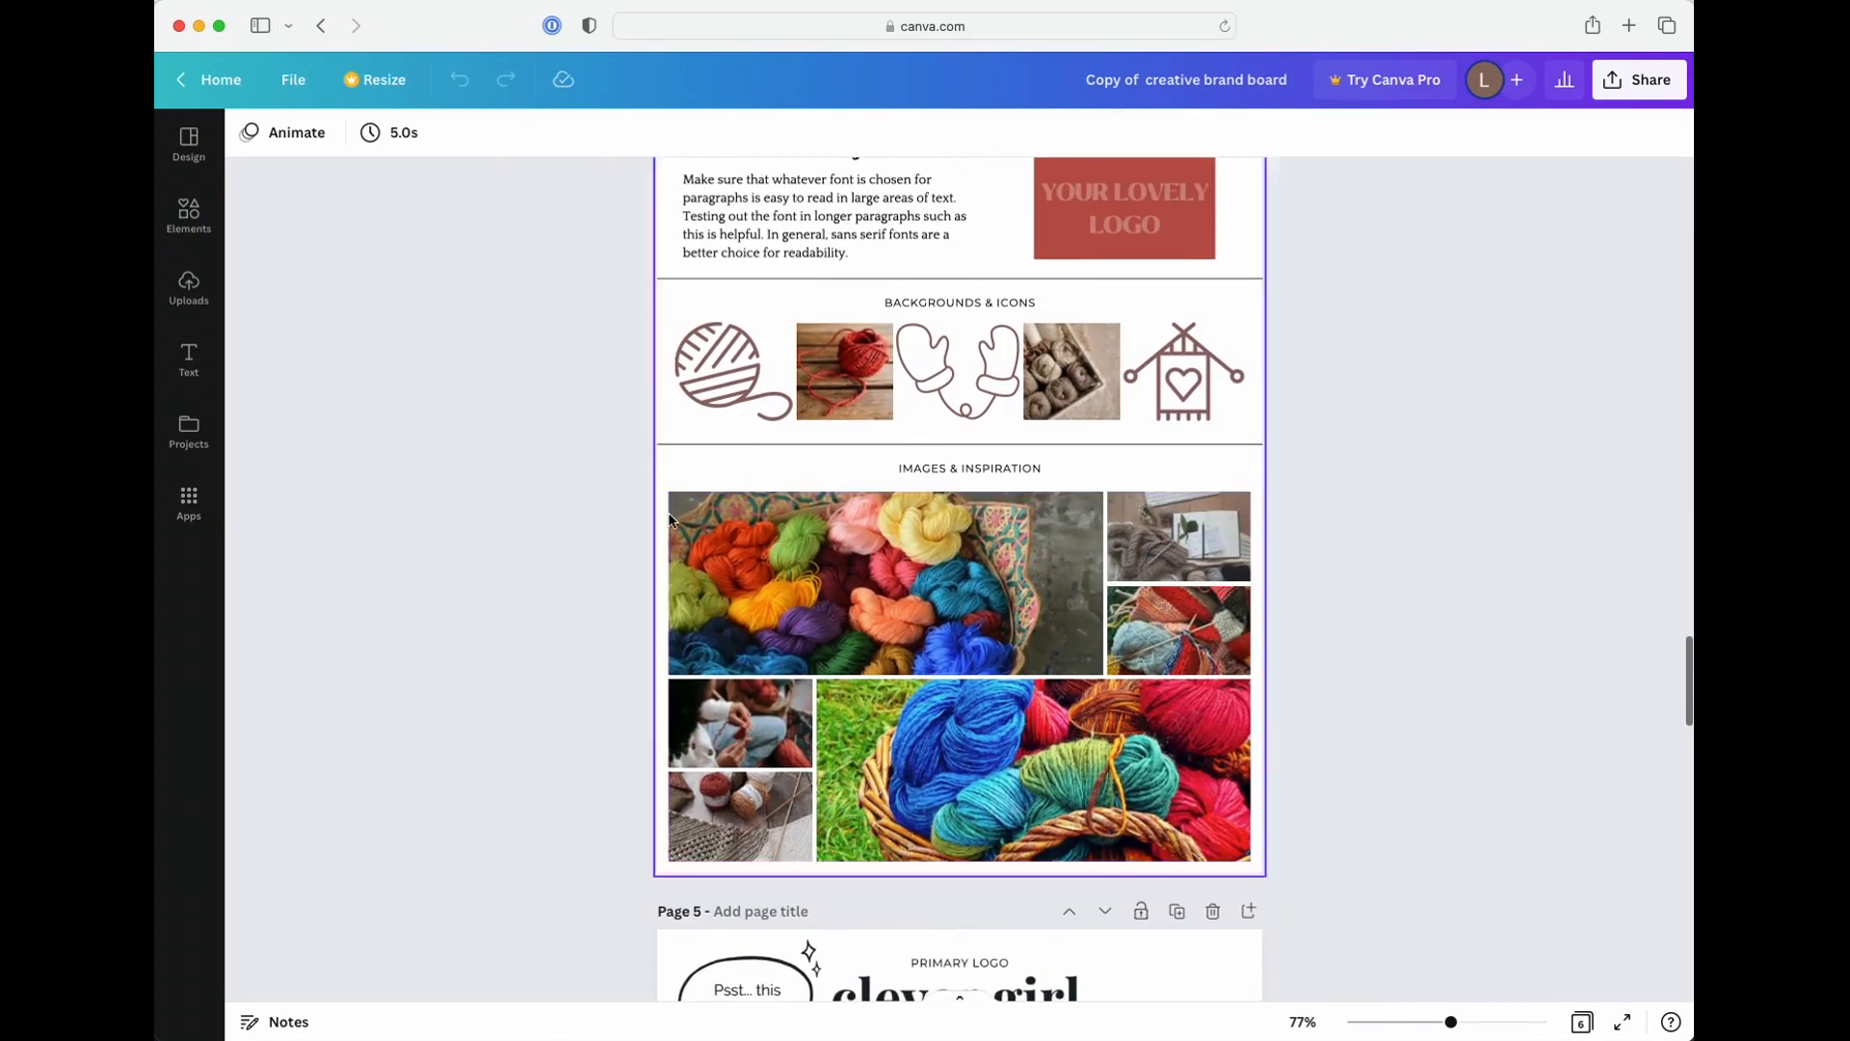
{"action": "scroll", "coordinate": [1071, 610], "scroll_direction": "up", "scroll_amount": 2}
{"action": "scroll", "coordinate": [1071, 617], "scroll_direction": "down", "scroll_amount": 2}
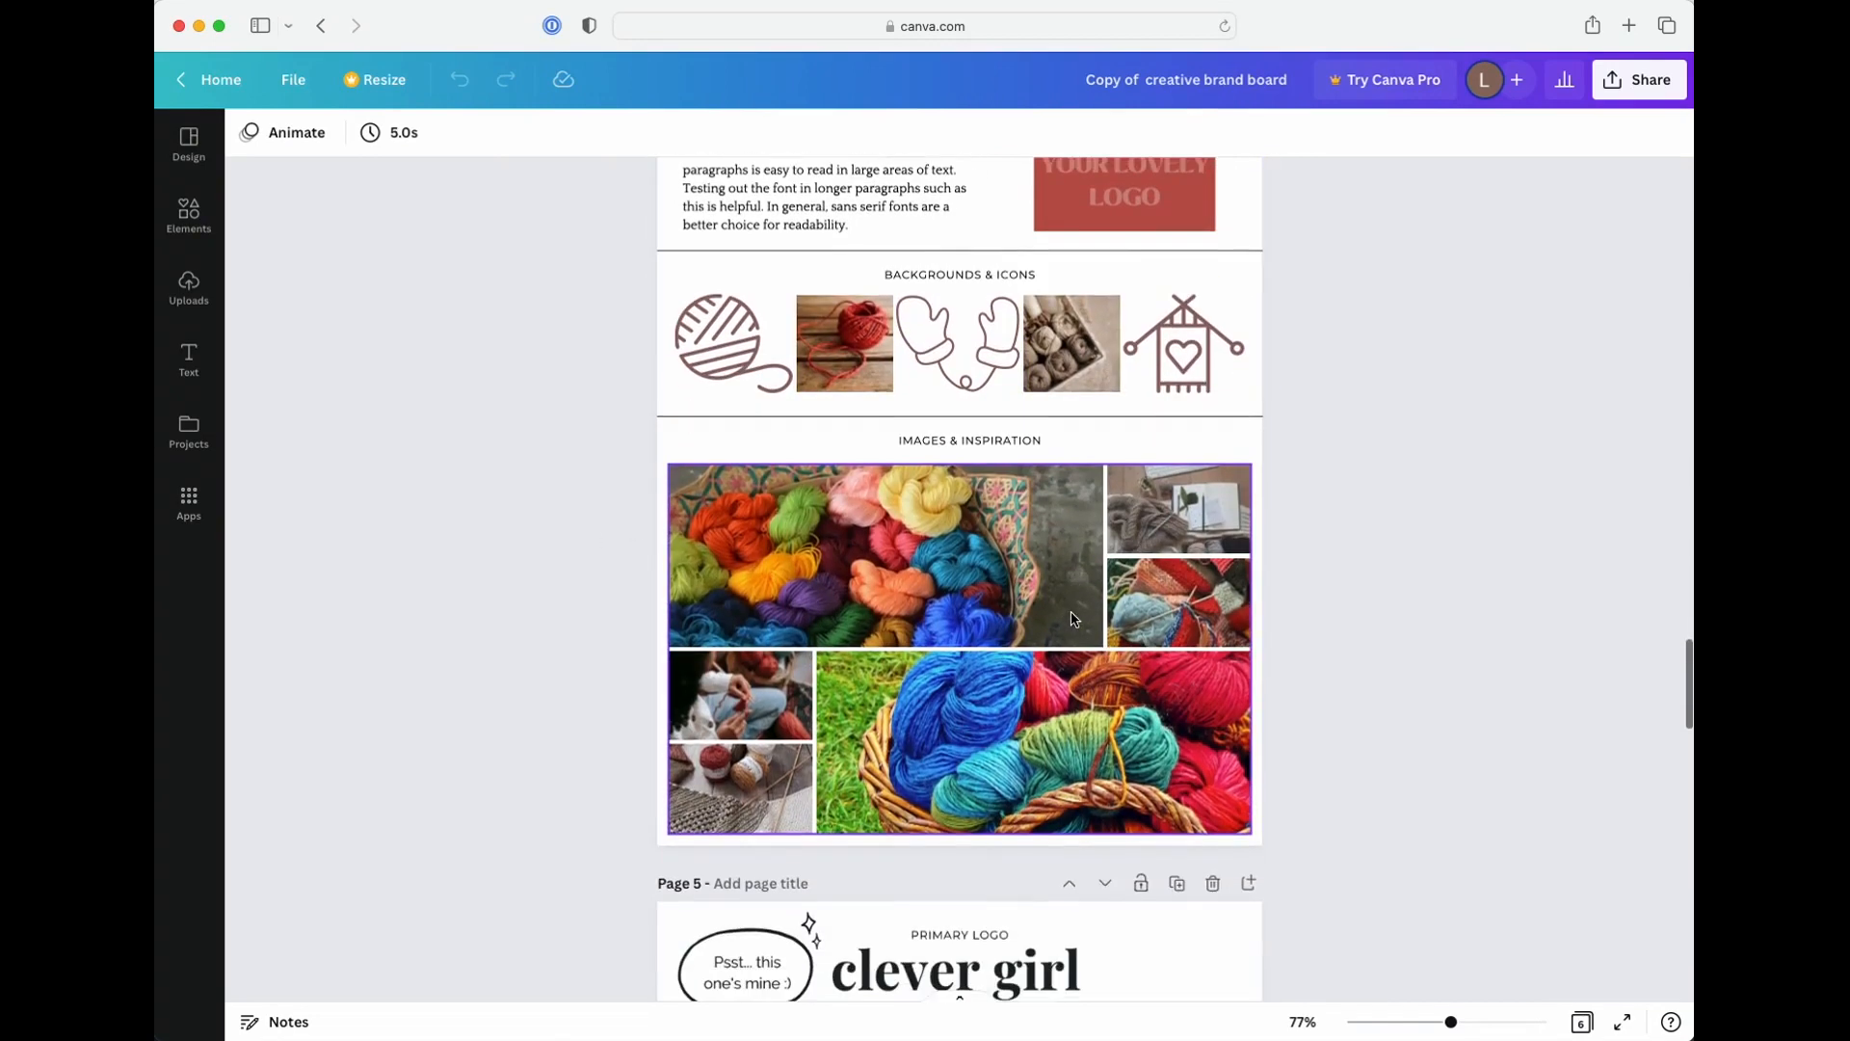
{"action": "scroll", "coordinate": [1072, 614], "scroll_direction": "down", "scroll_amount": 15}
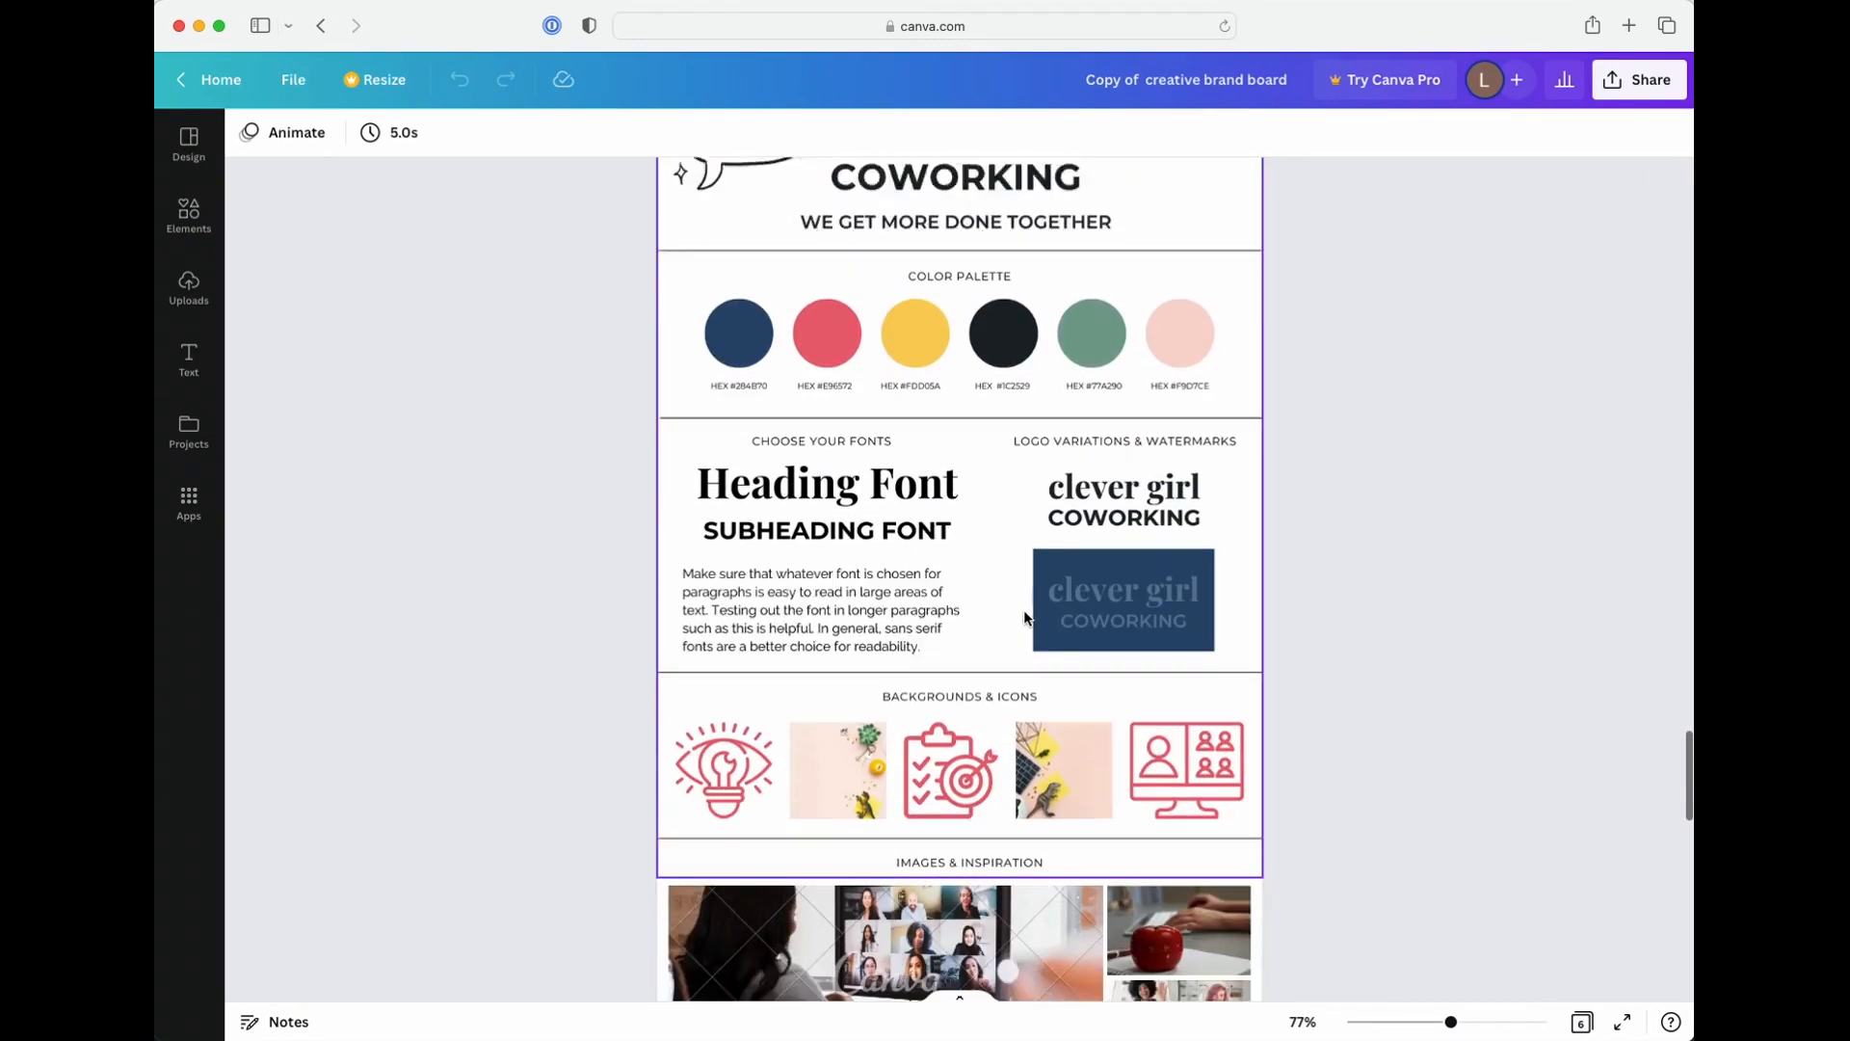
{"action": "scroll", "coordinate": [1025, 613], "scroll_direction": "down", "scroll_amount": 1}
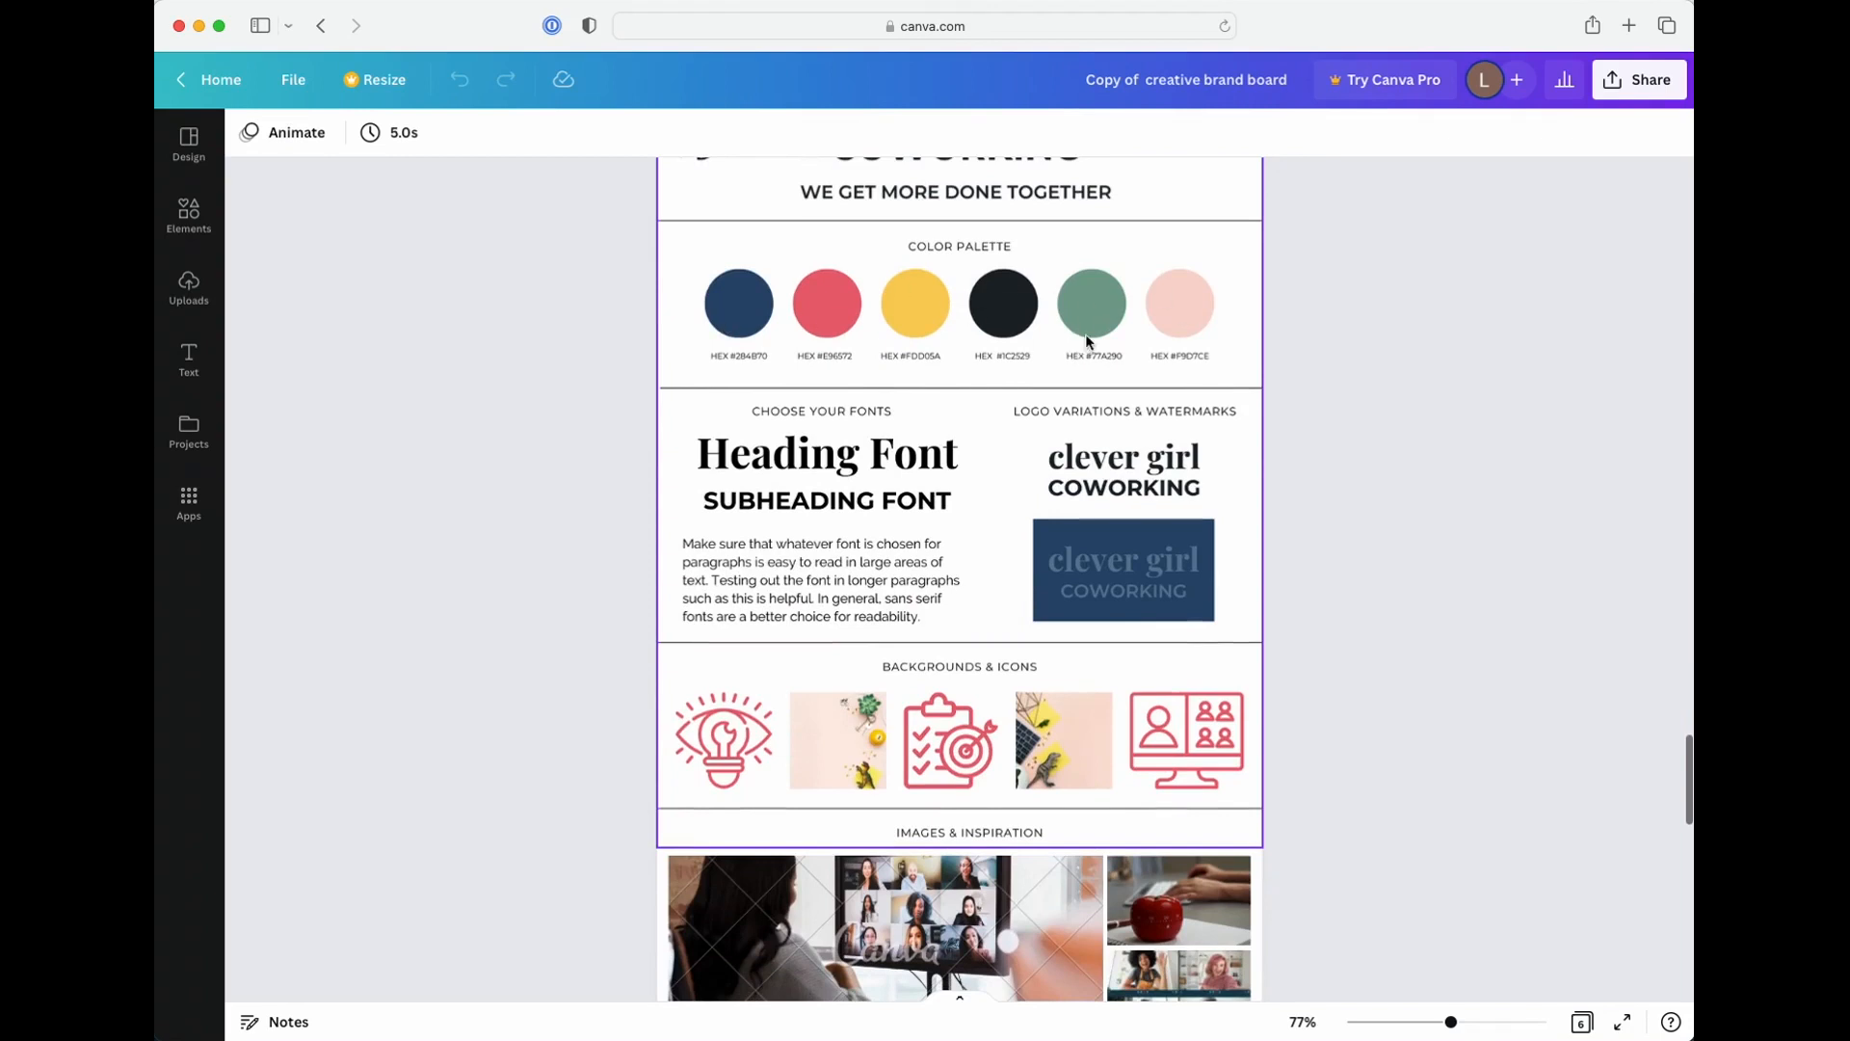
{"action": "scroll", "coordinate": [882, 525], "scroll_direction": "down", "scroll_amount": 2}
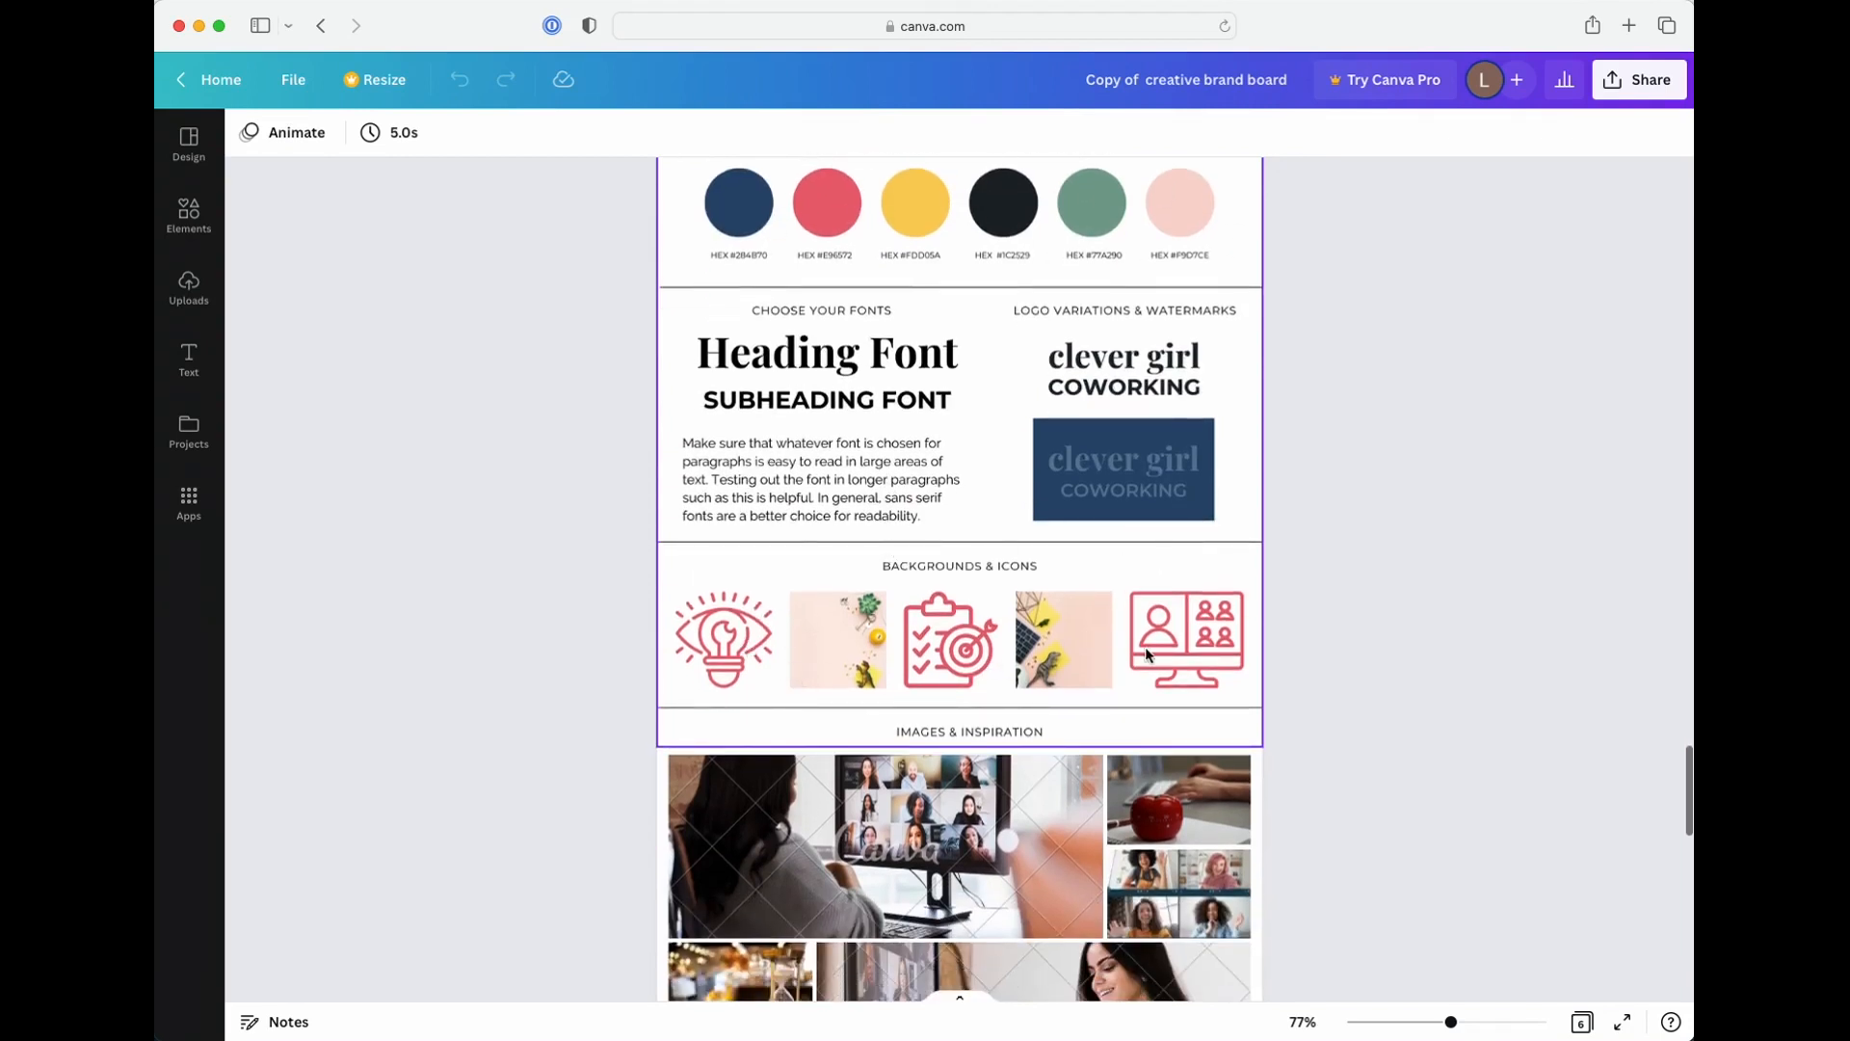
Review the sample boards from page 5 back to page 1 and examine the blank board's primary logo placeholder
{"action": "scroll", "coordinate": [1135, 648], "scroll_direction": "down", "scroll_amount": 20}
{"action": "scroll", "coordinate": [1136, 646], "scroll_direction": "up", "scroll_amount": 7}
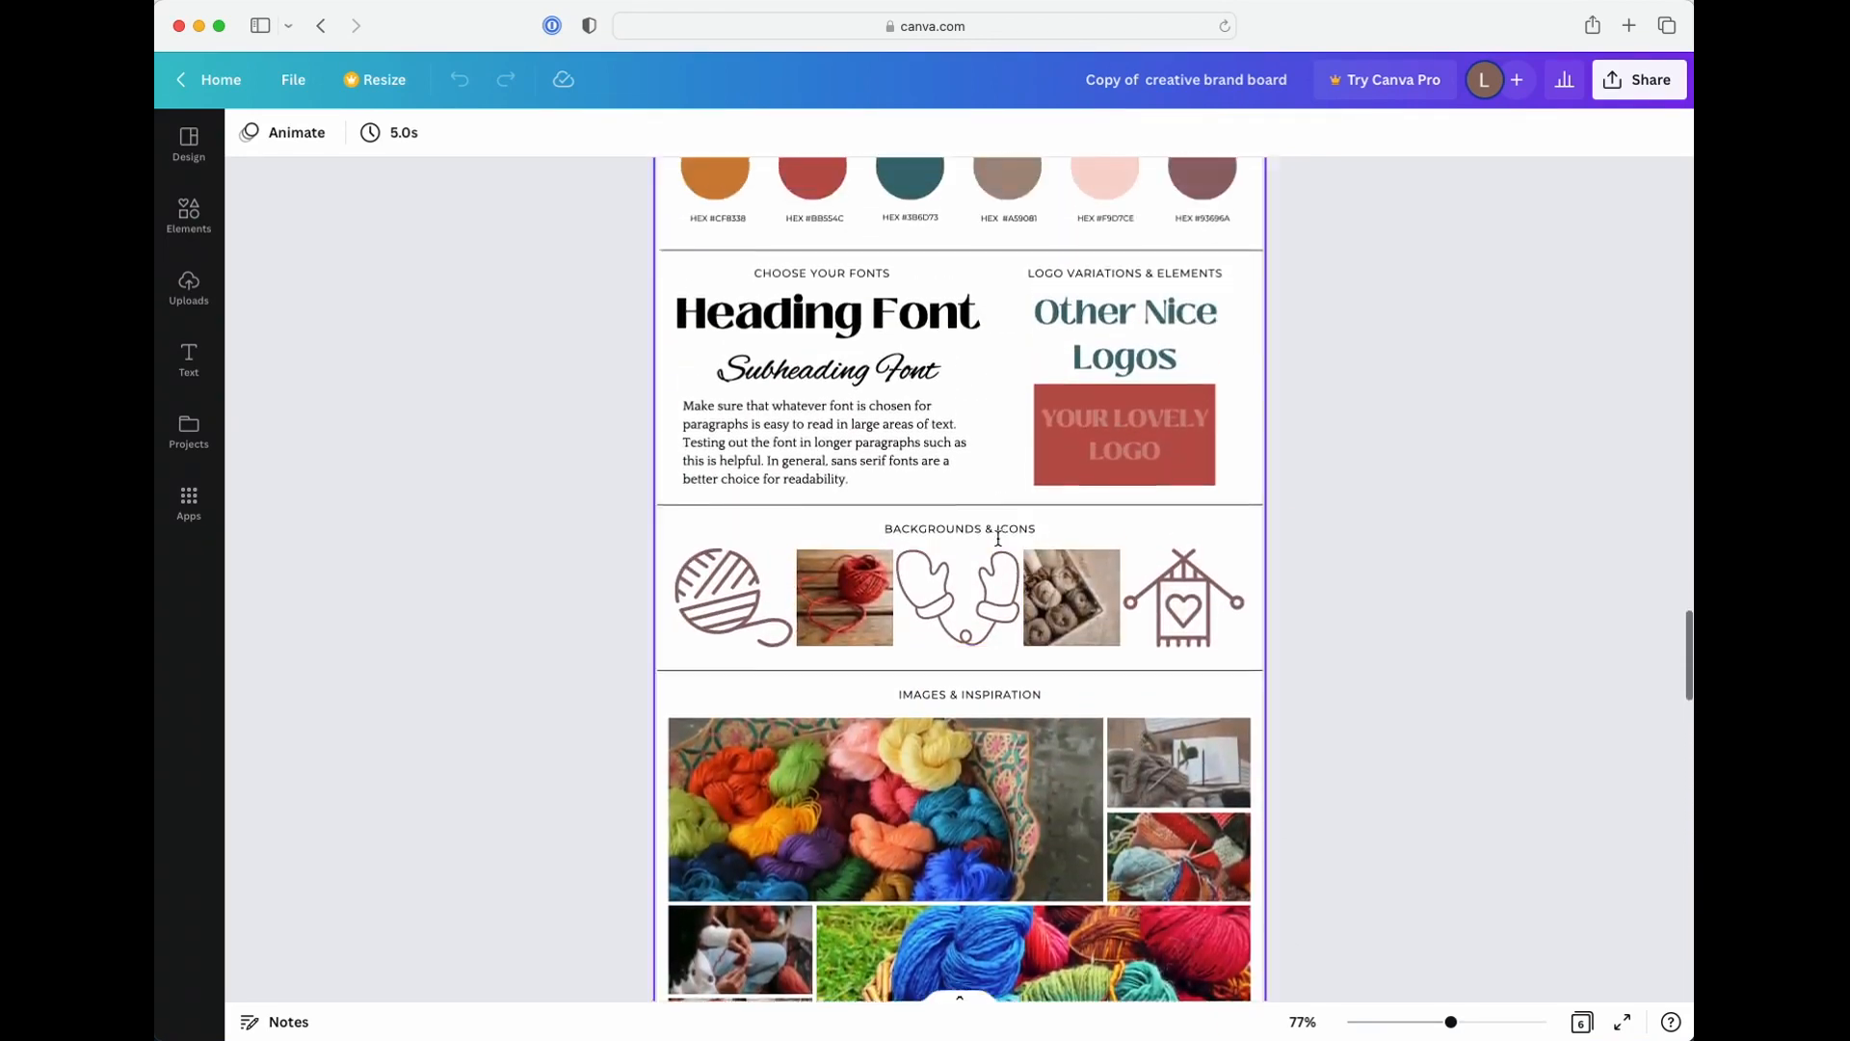
{"action": "scroll", "coordinate": [964, 518], "scroll_direction": "up", "scroll_amount": 12}
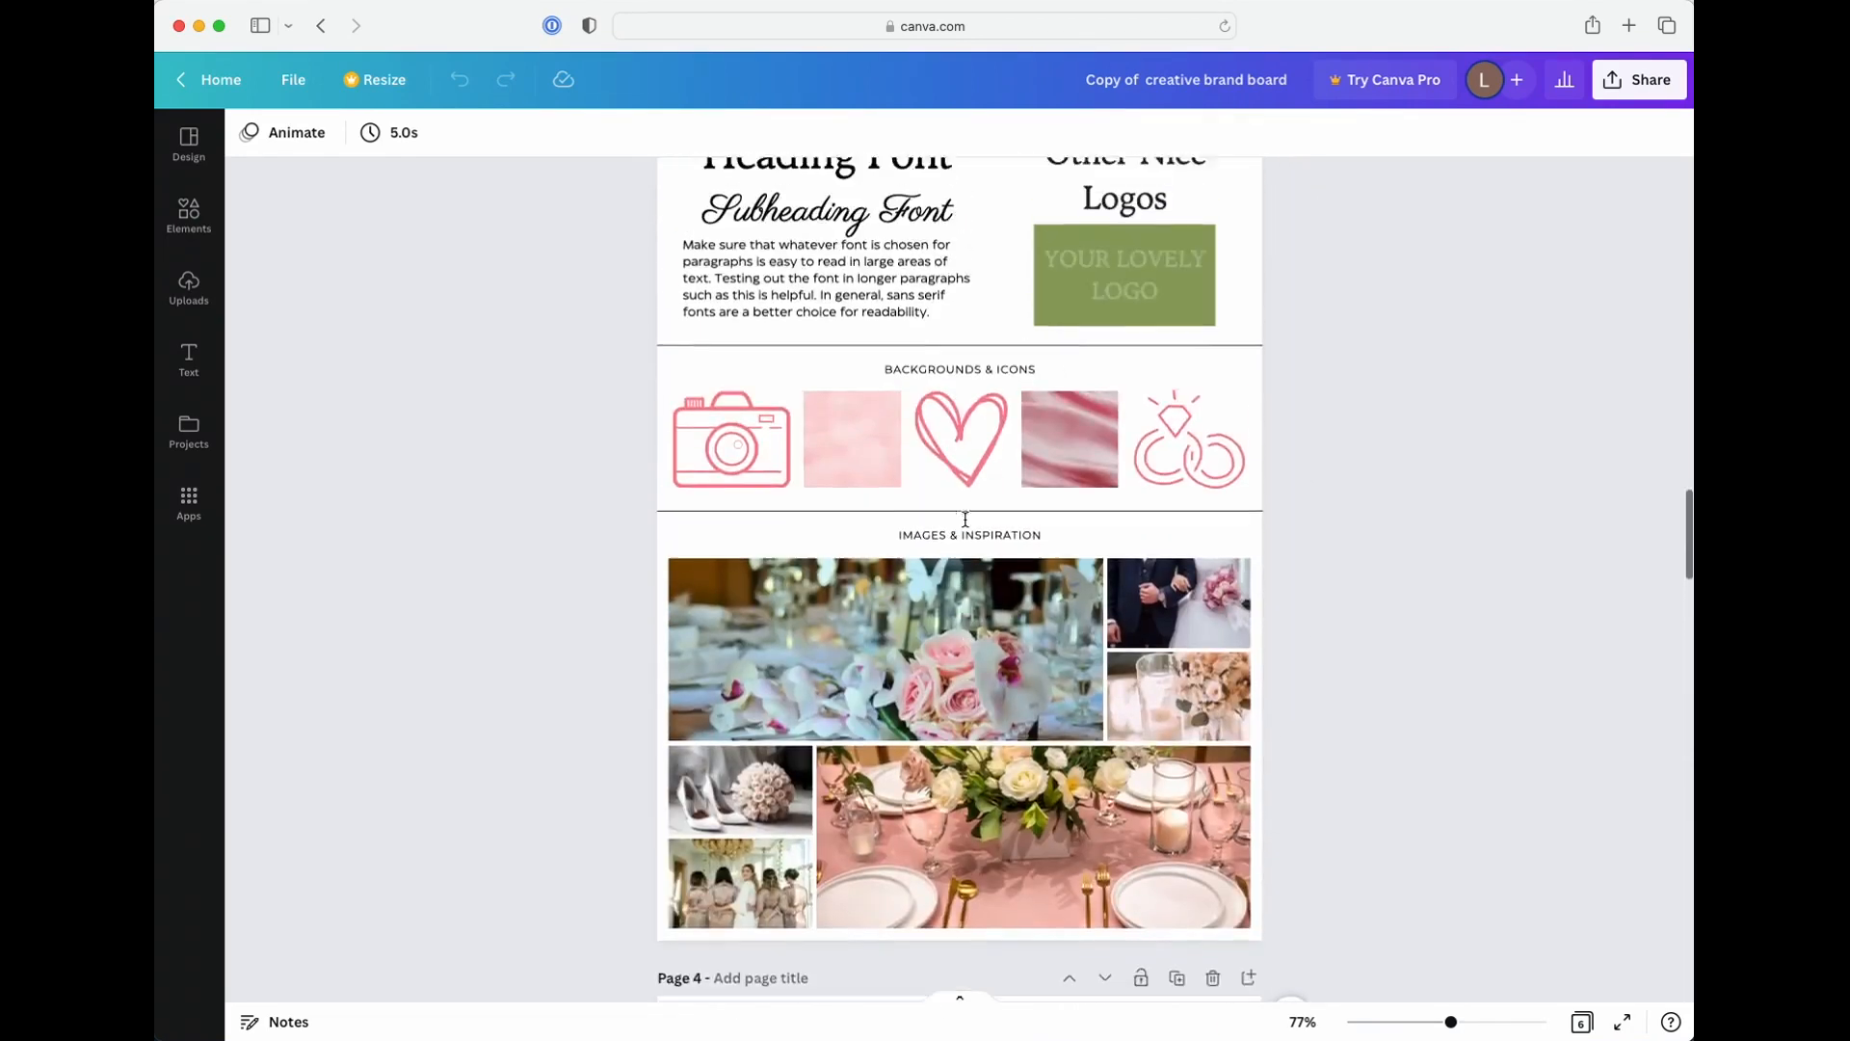
{"action": "scroll", "coordinate": [965, 519], "scroll_direction": "up", "scroll_amount": 15}
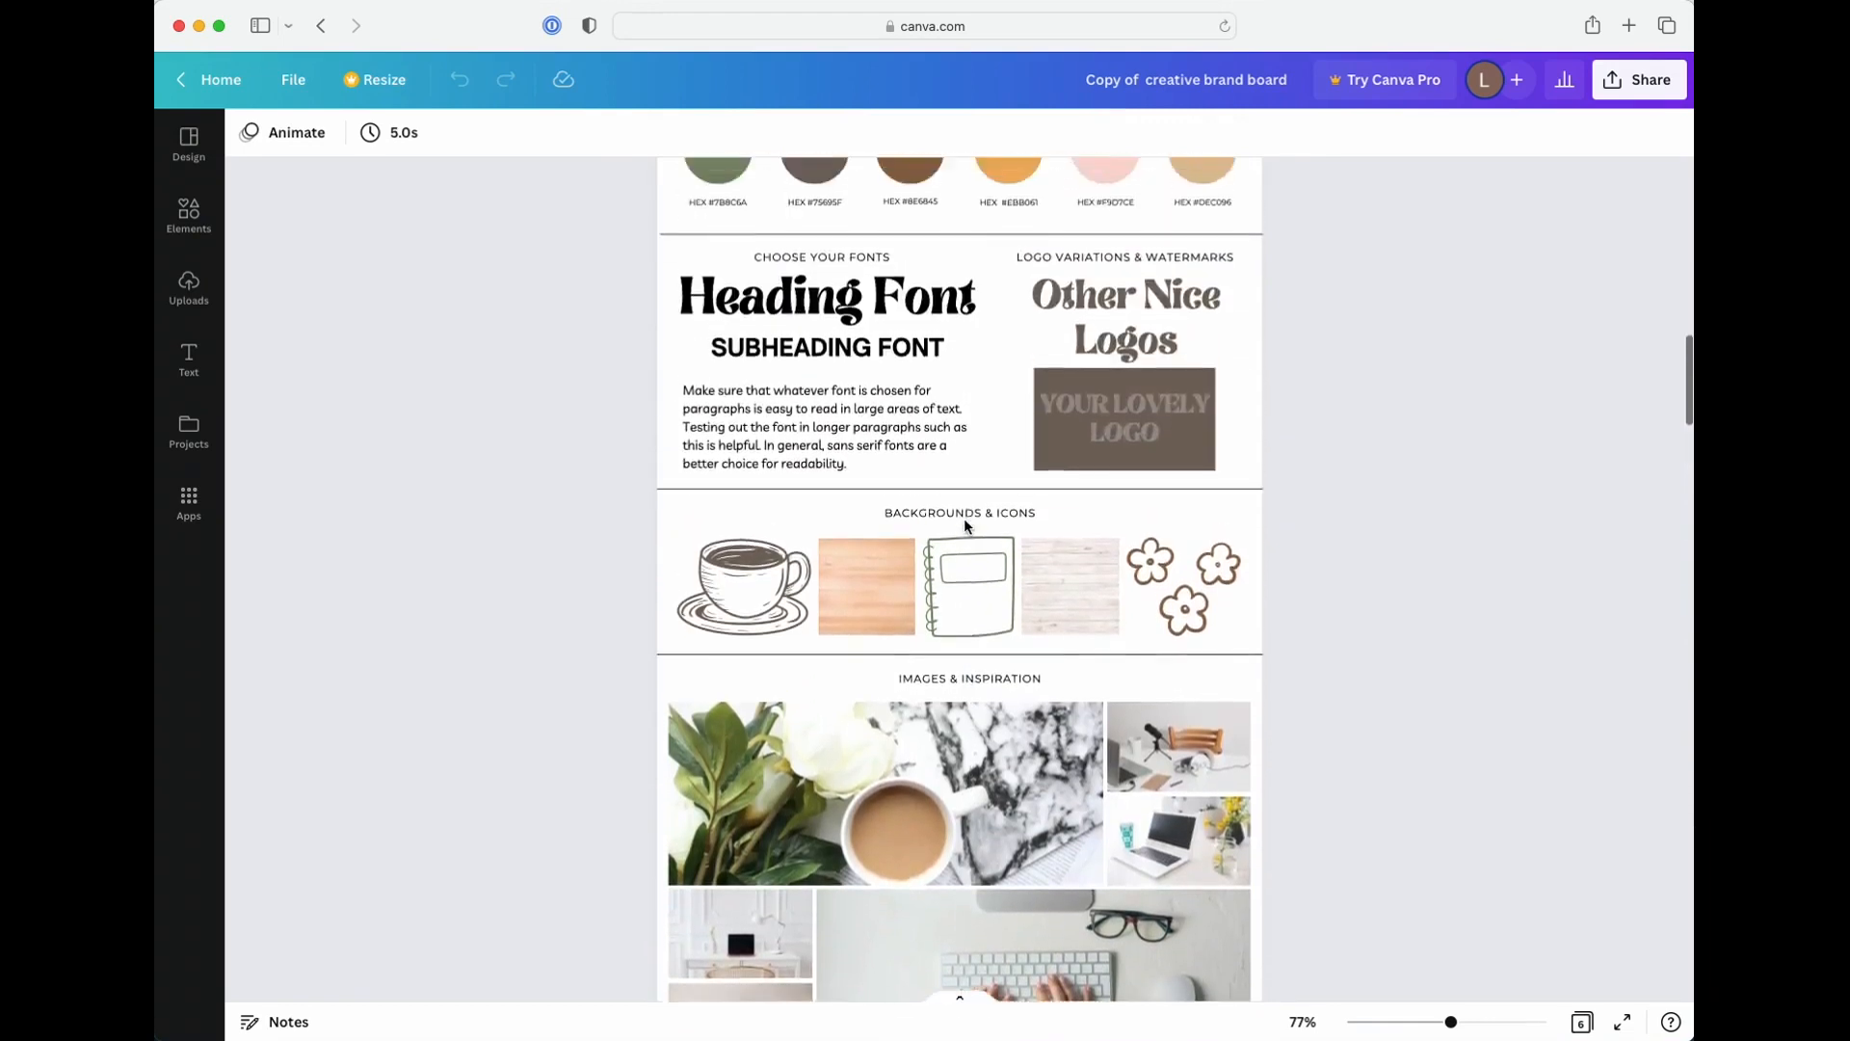
{"action": "scroll", "coordinate": [964, 520], "scroll_direction": "up", "scroll_amount": 15}
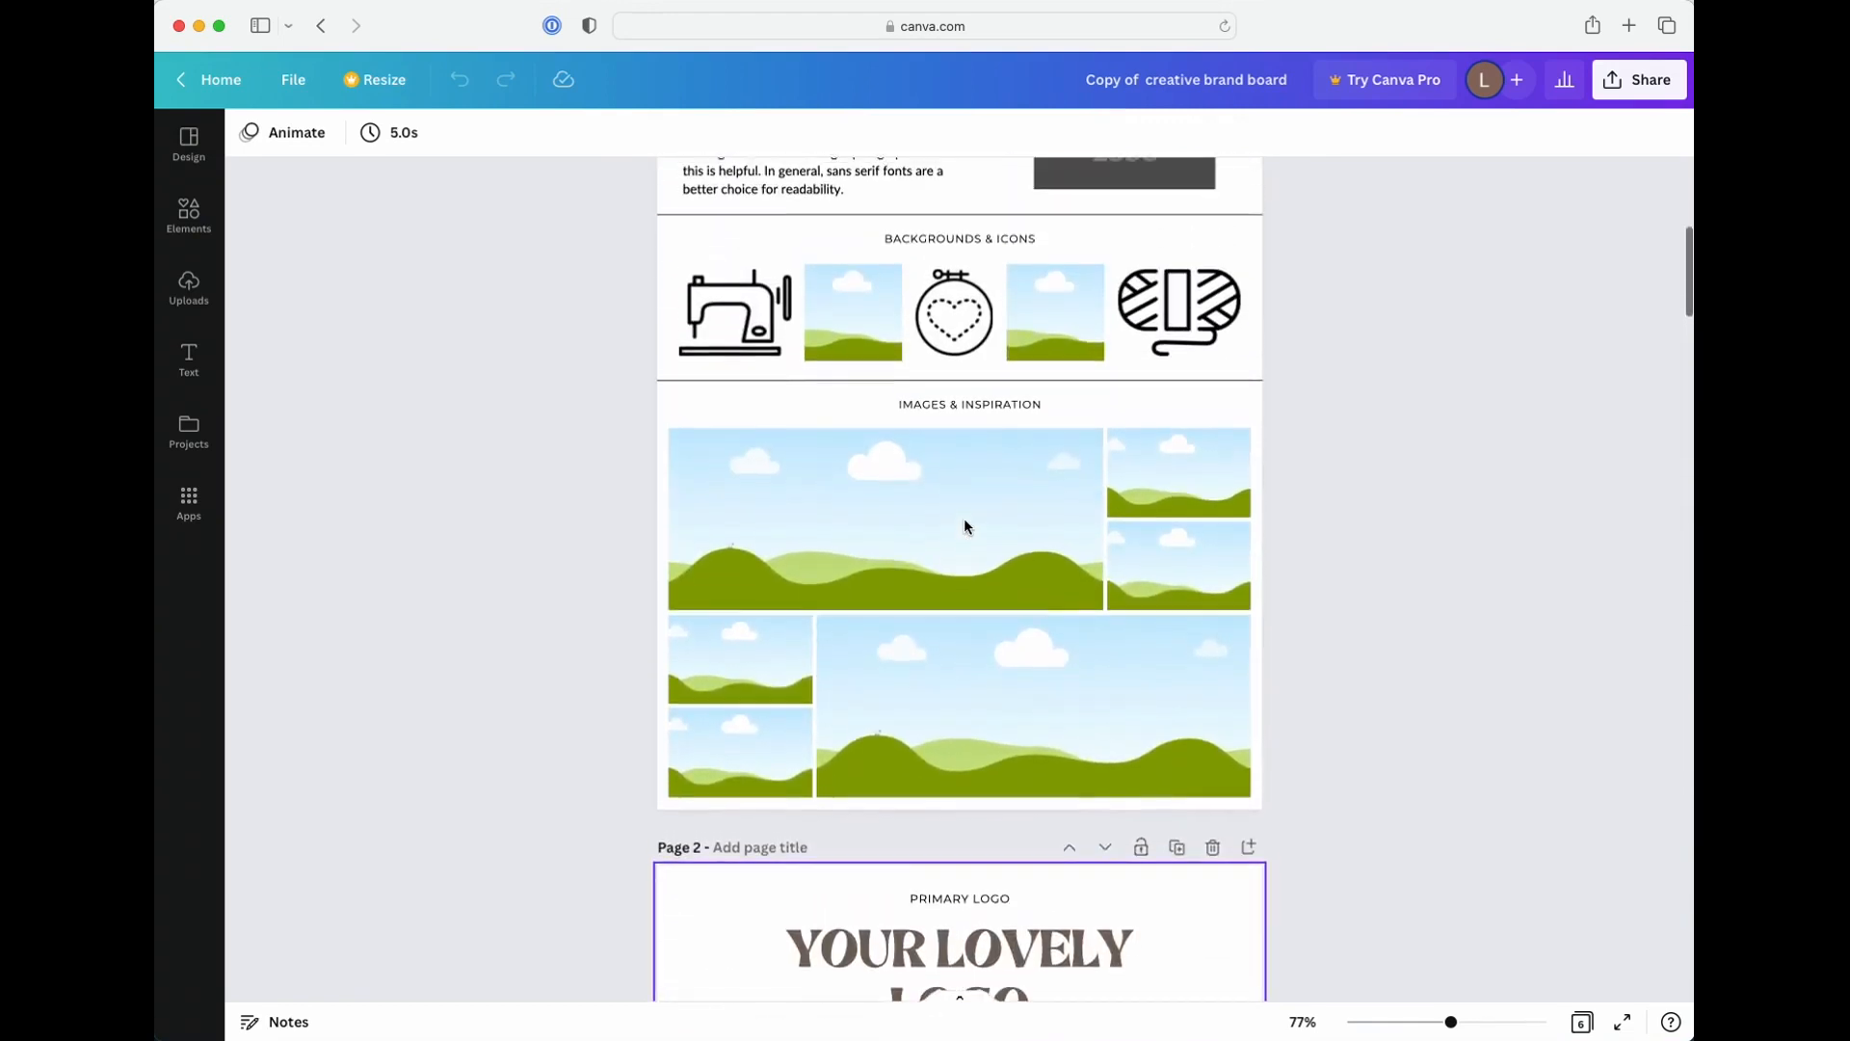
{"action": "scroll", "coordinate": [964, 526], "scroll_direction": "up", "scroll_amount": 8}
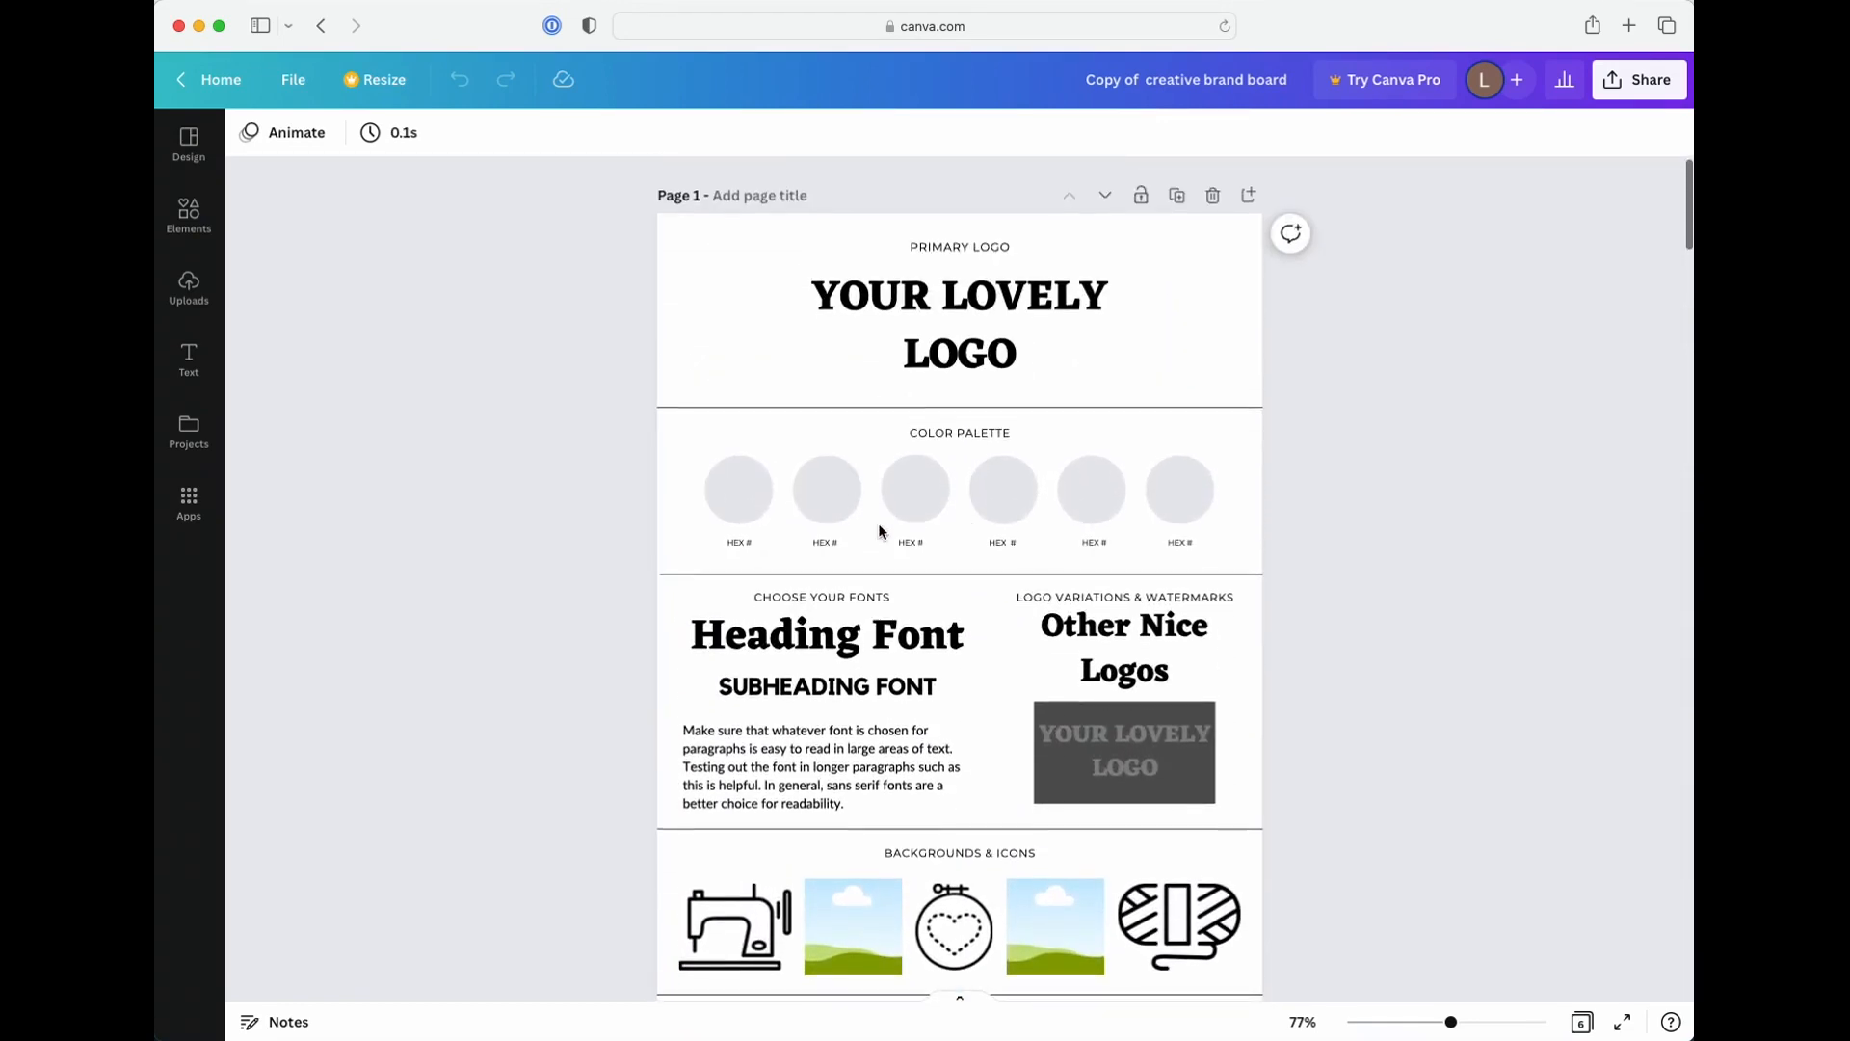
{"action": "left_click", "coordinate": [1009, 356]}
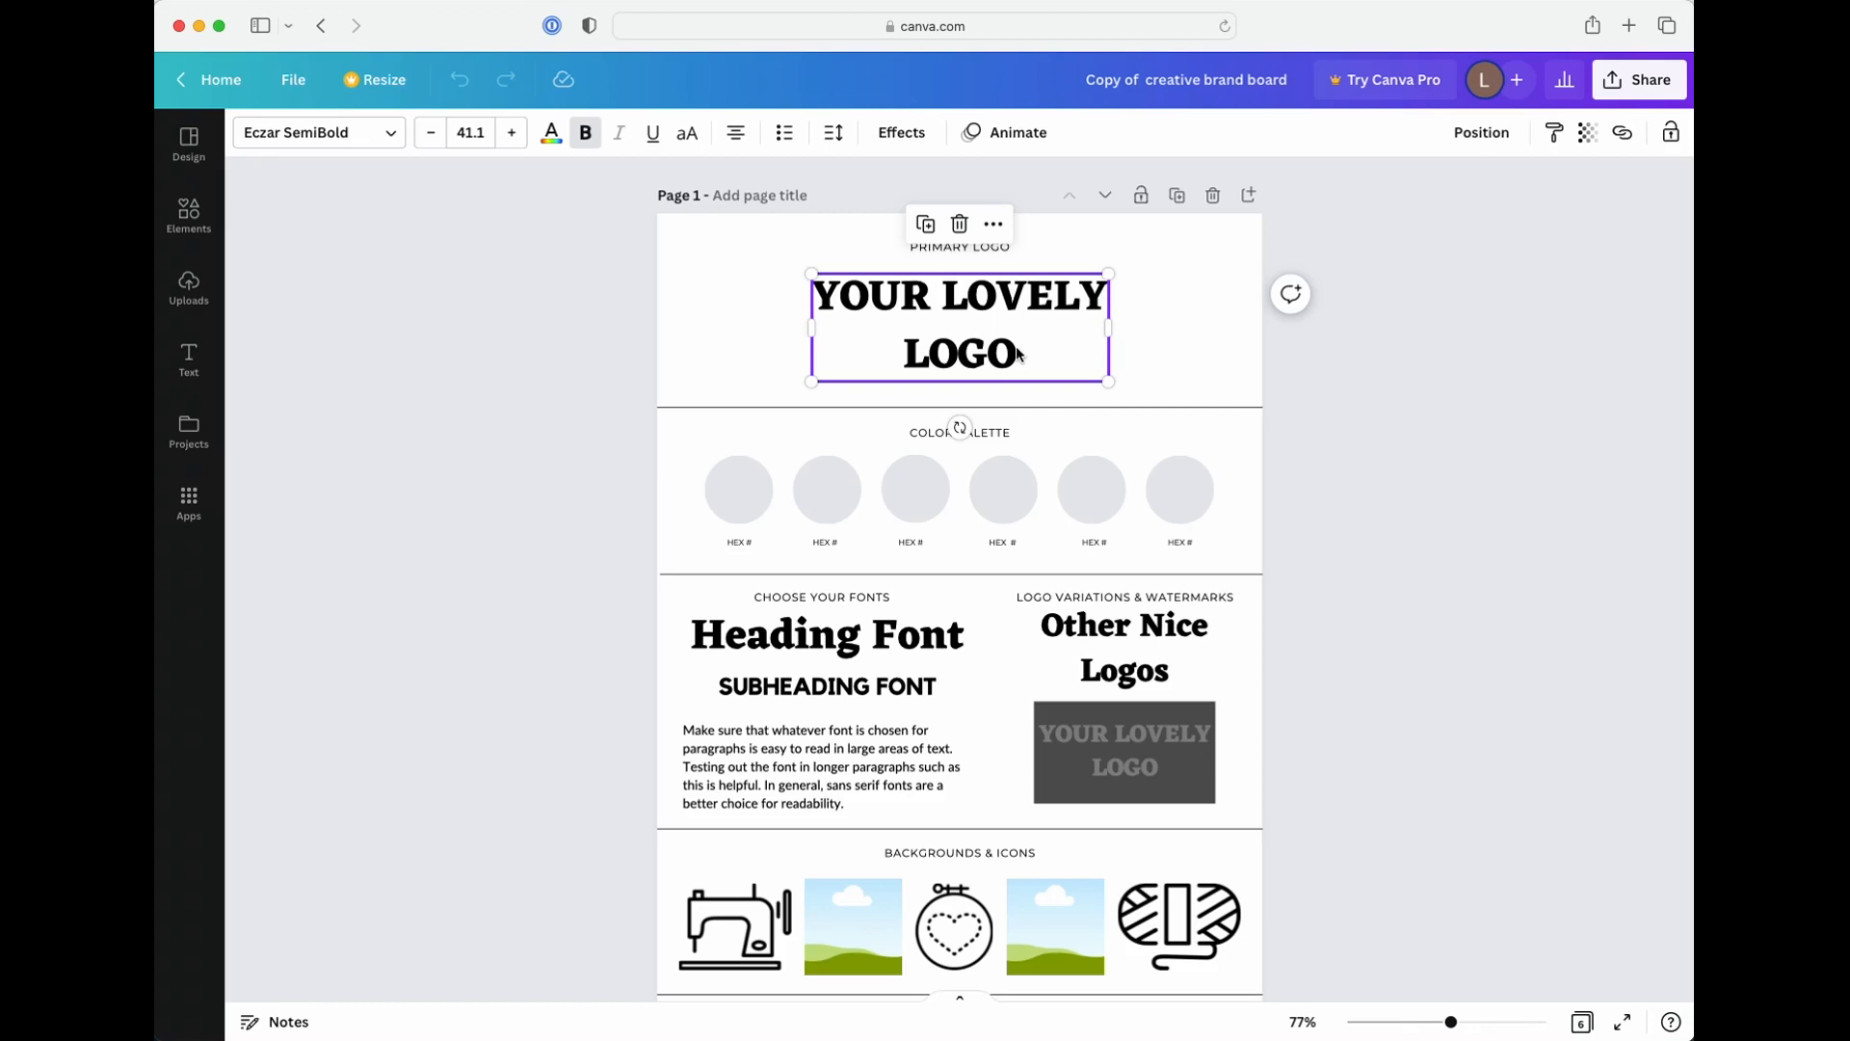
{"action": "left_click", "coordinate": [1432, 482]}
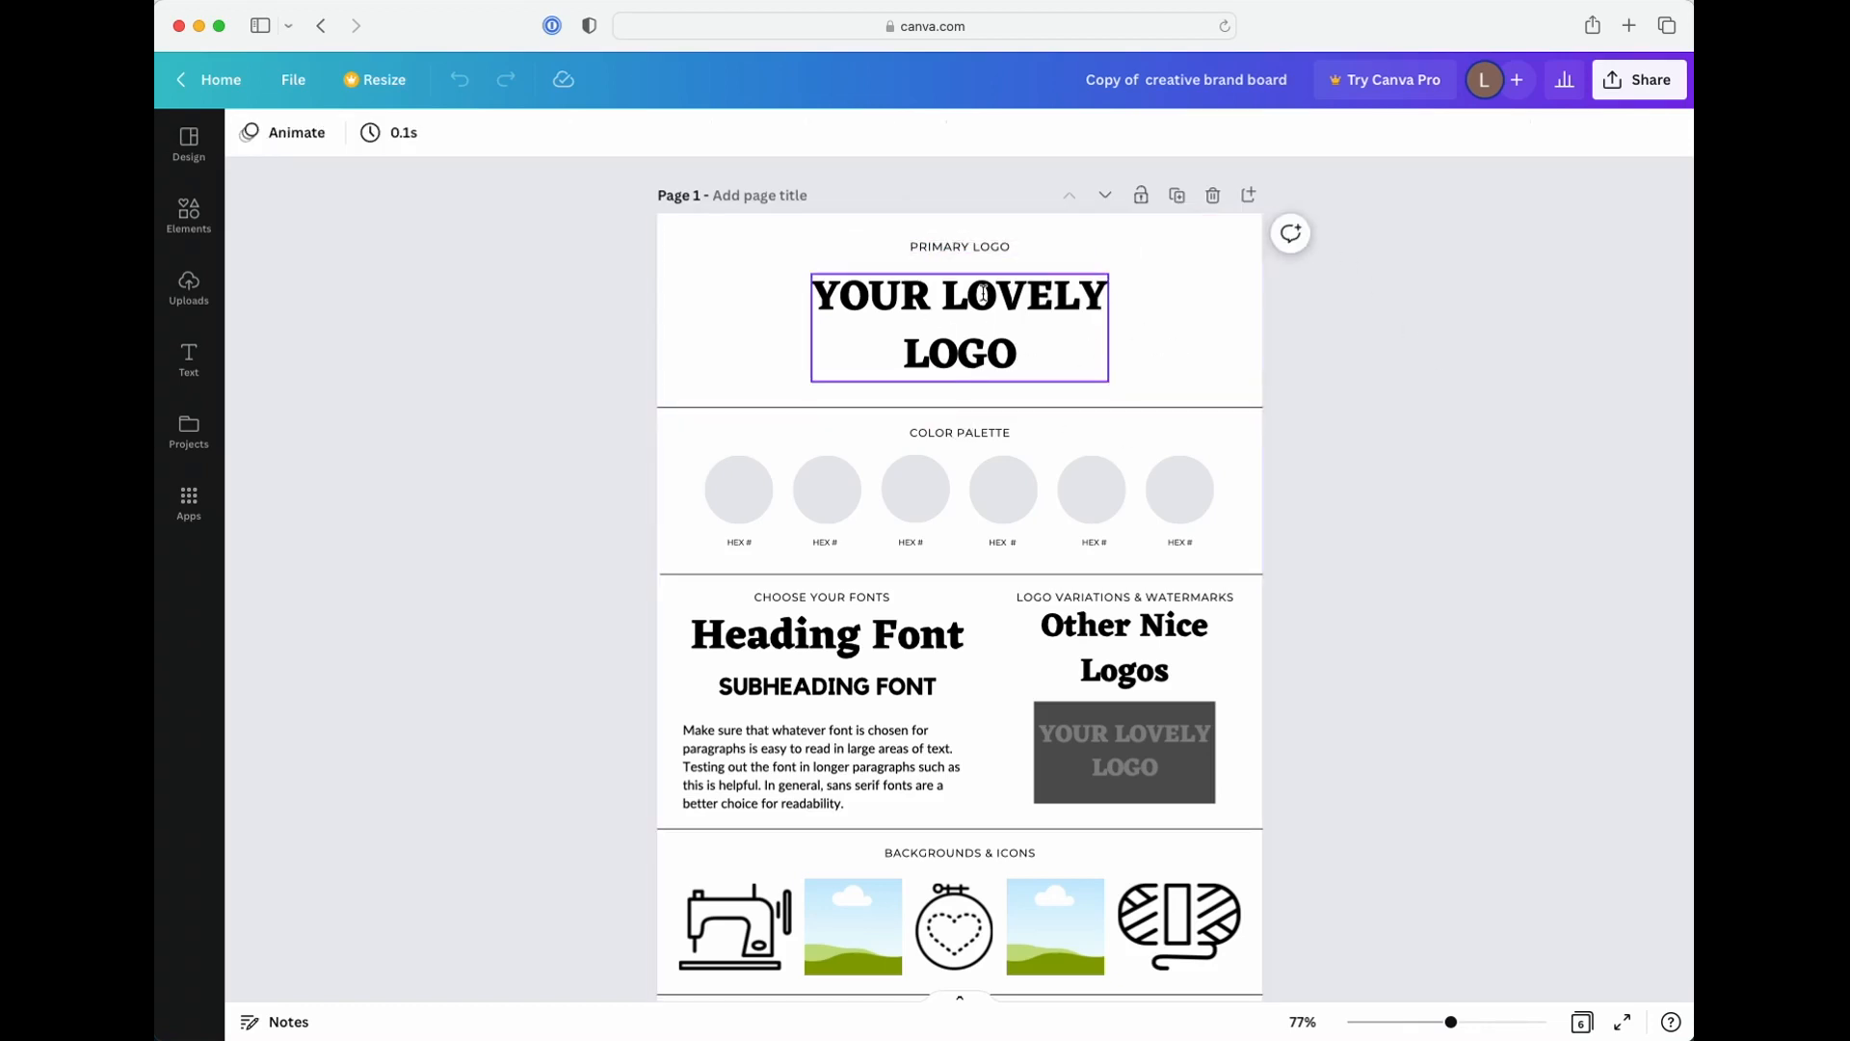
Compare the blank color palette circles and hex labels on page 1 with the filled palettes on the sample boards
{"action": "scroll", "coordinate": [641, 477], "scroll_direction": "down", "scroll_amount": 2}
{"action": "scroll", "coordinate": [641, 477], "scroll_direction": "down", "scroll_amount": 2}
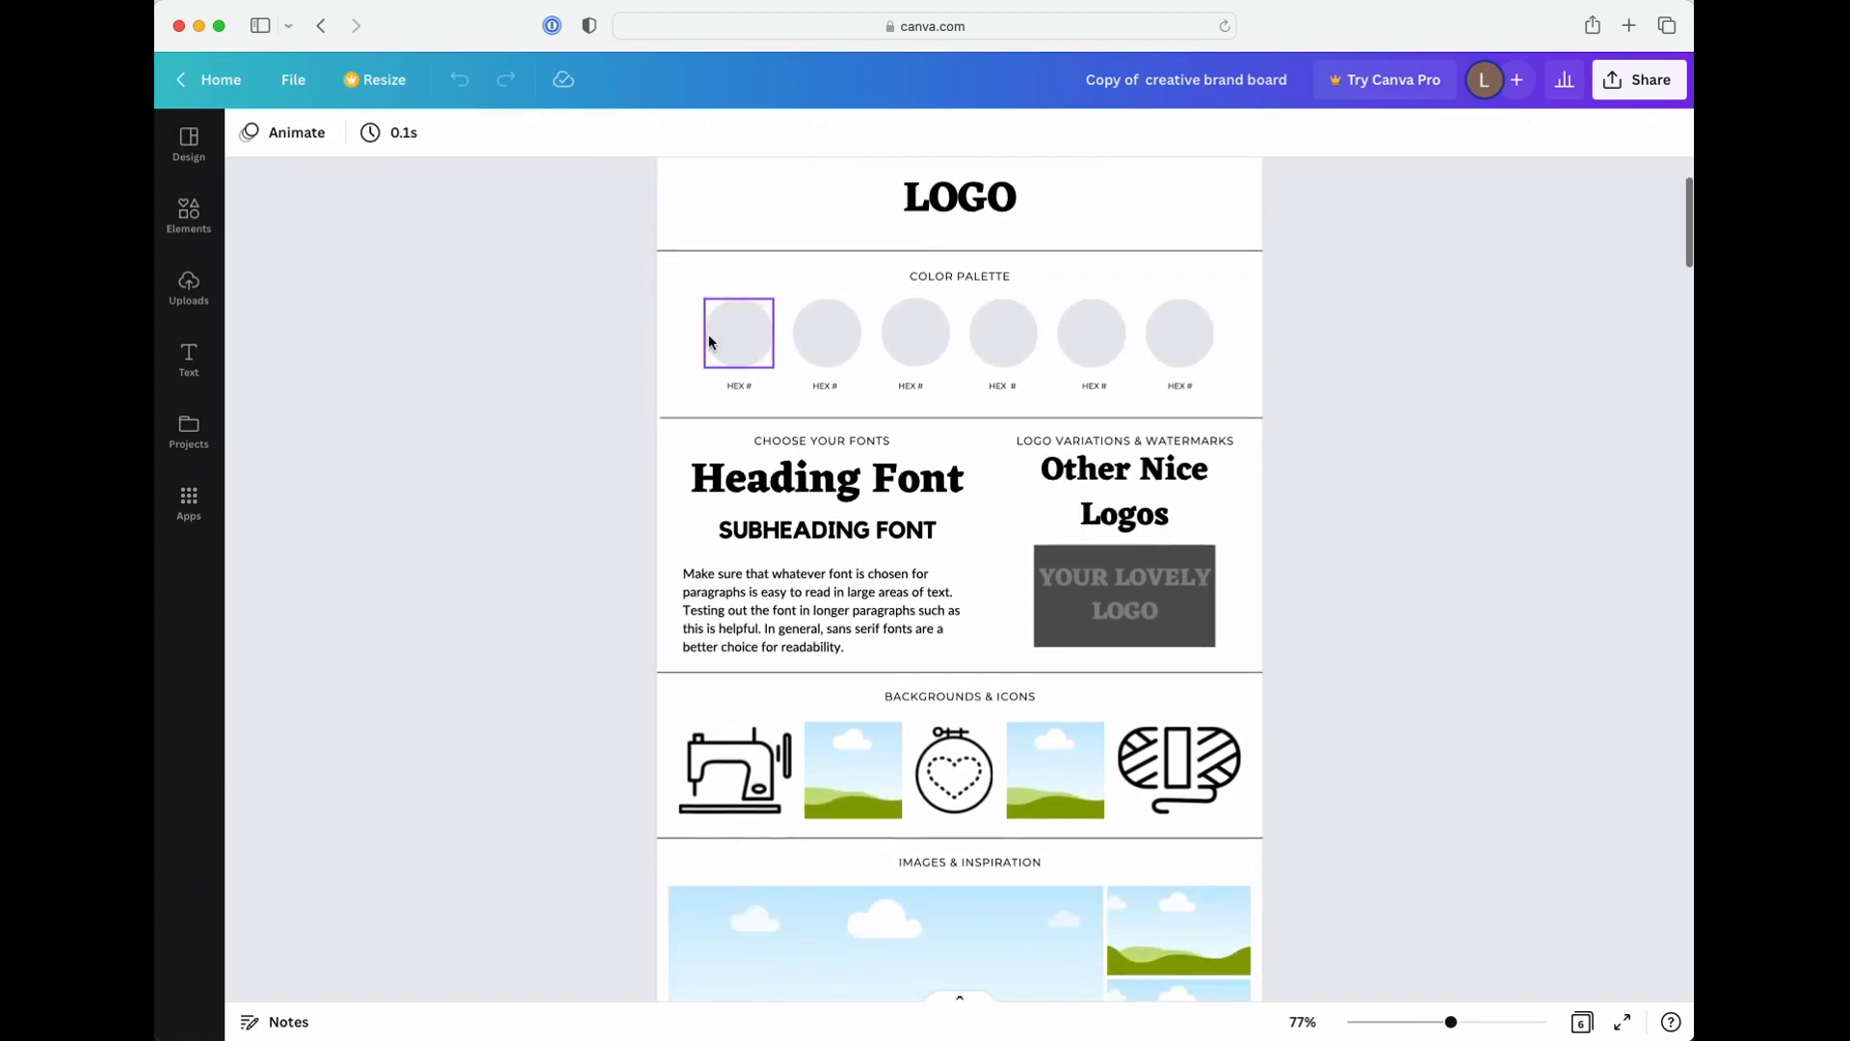
{"action": "scroll", "coordinate": [709, 342], "scroll_direction": "down", "scroll_amount": 1}
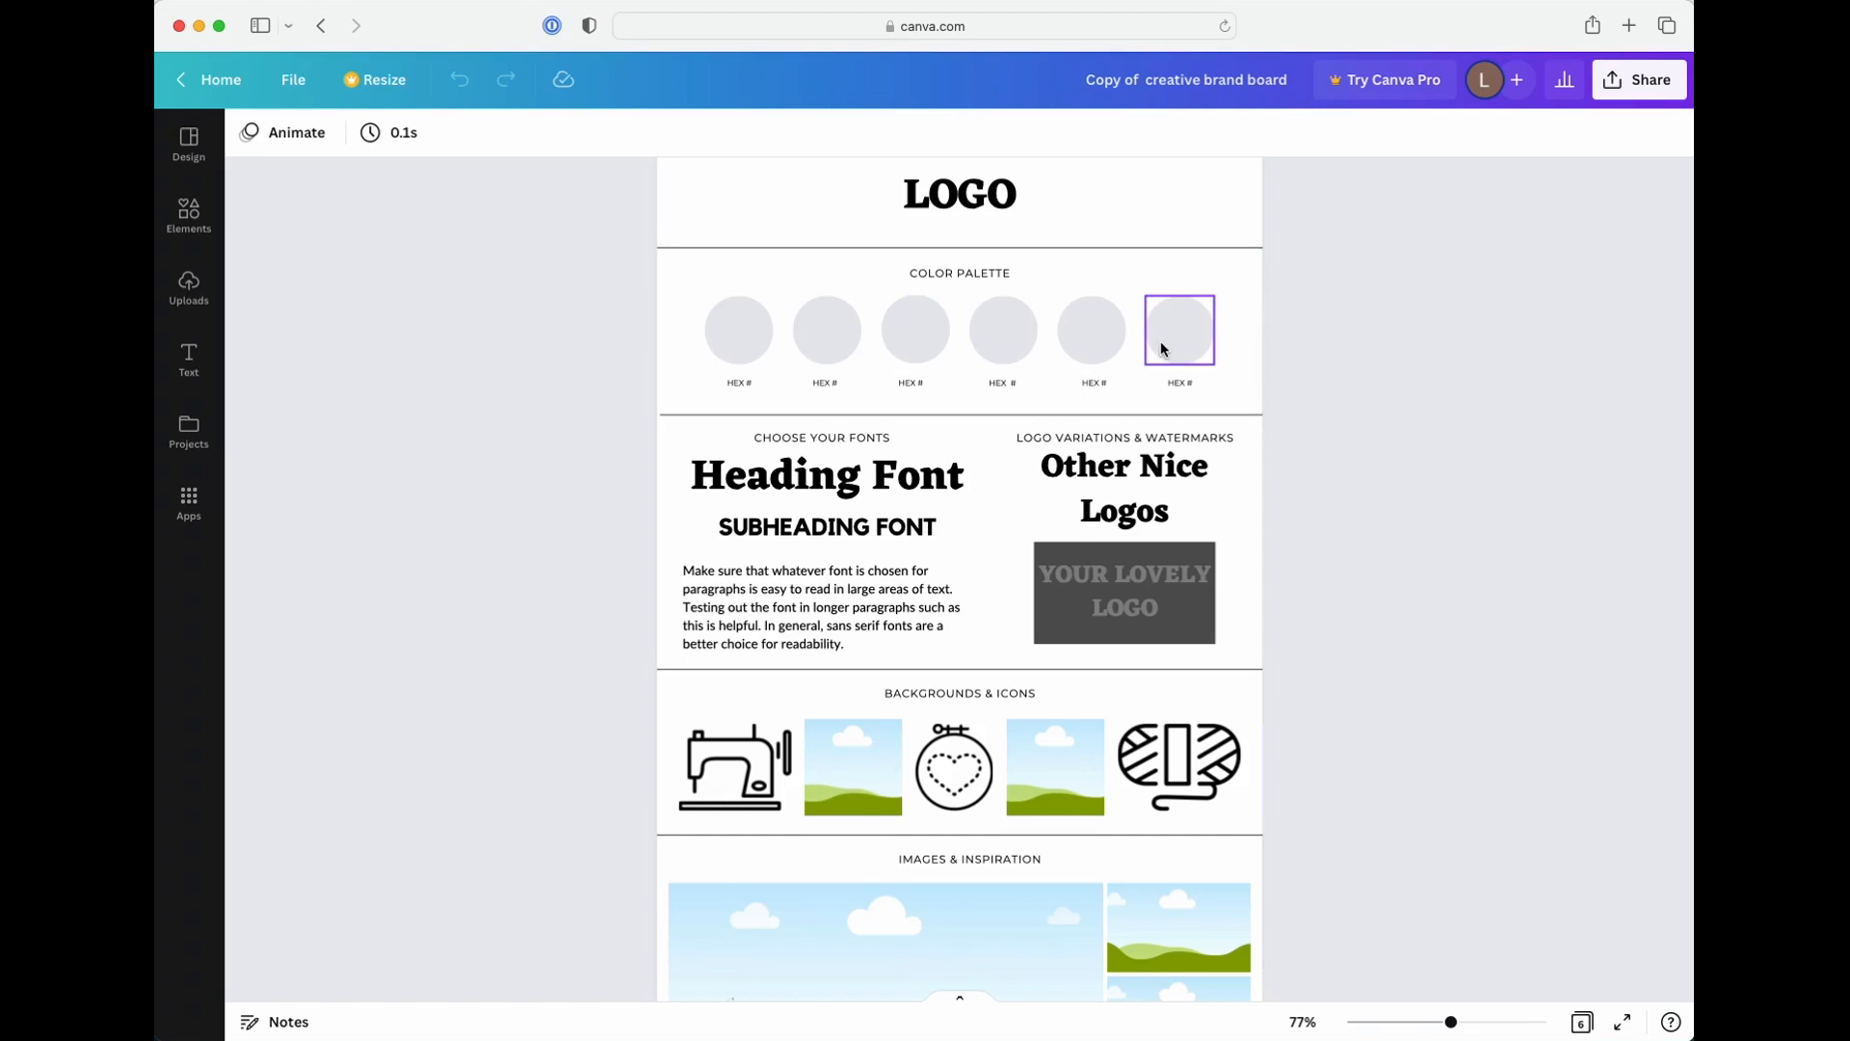
{"action": "scroll", "coordinate": [1162, 366], "scroll_direction": "down", "scroll_amount": 20}
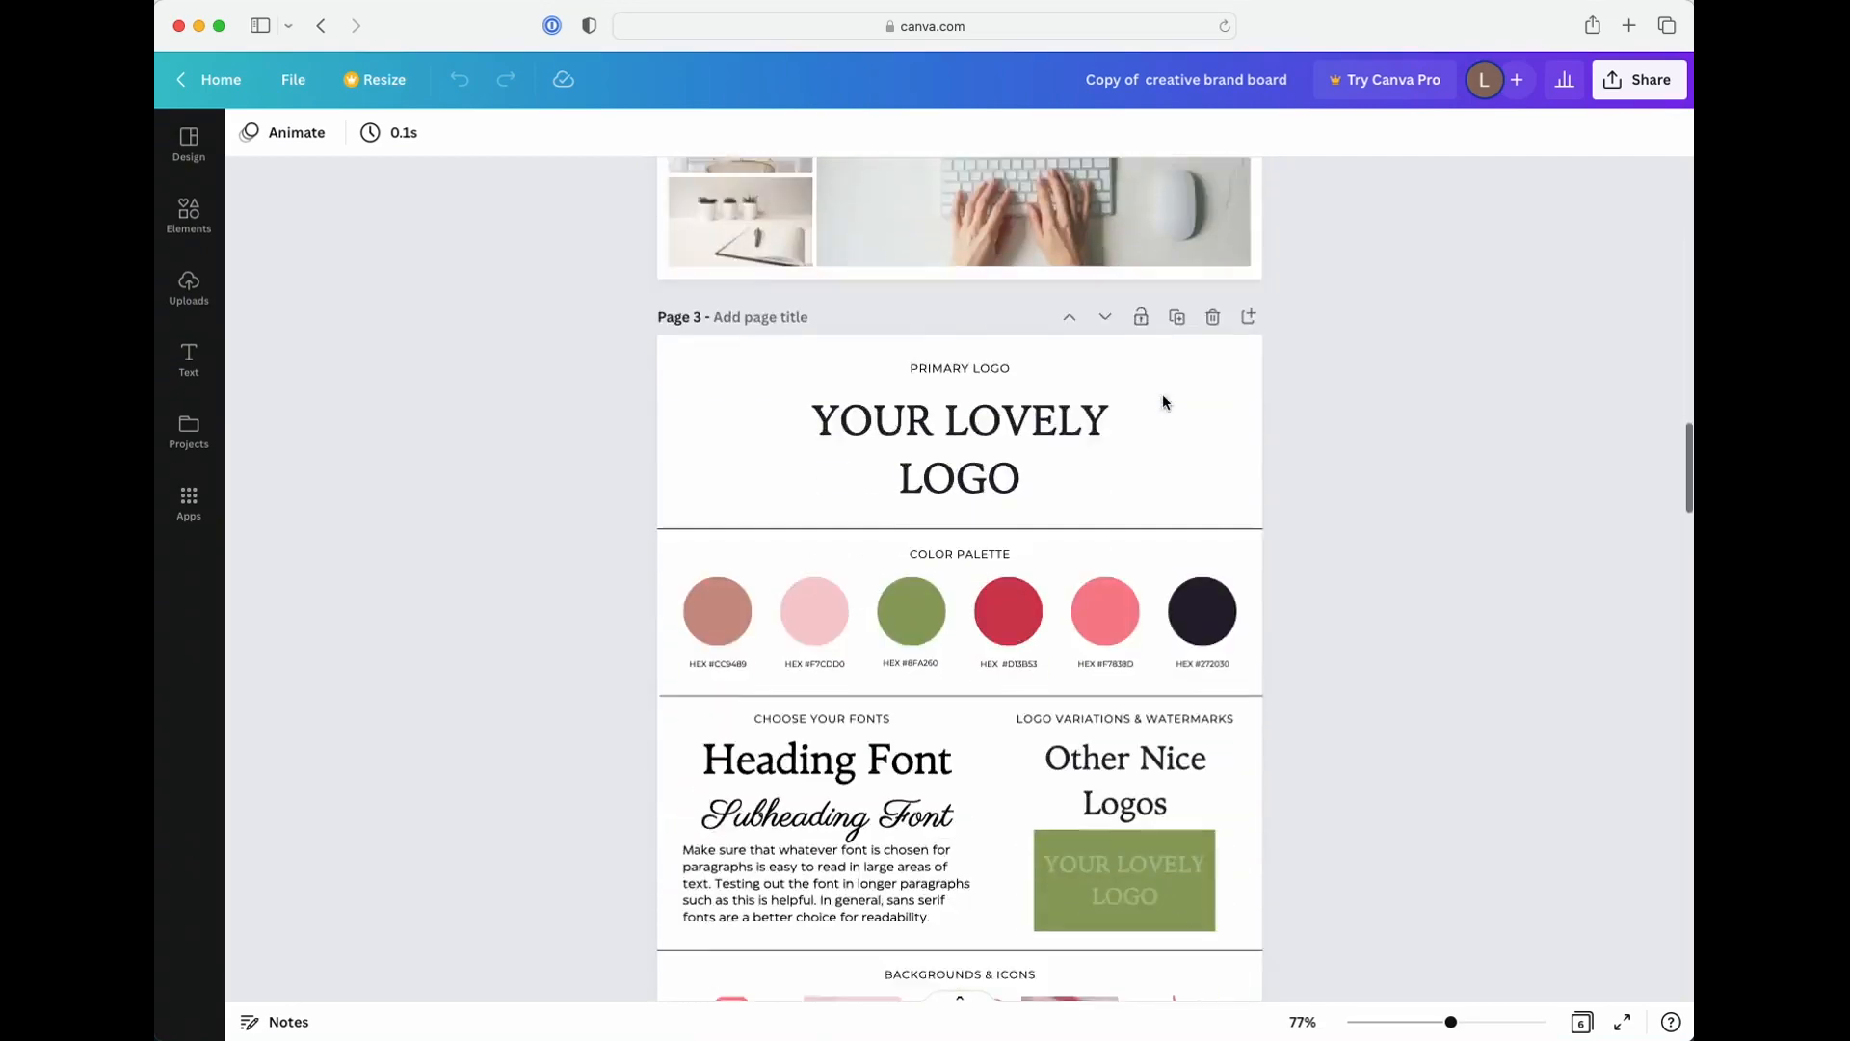
{"action": "scroll", "coordinate": [1162, 401], "scroll_direction": "down", "scroll_amount": 20}
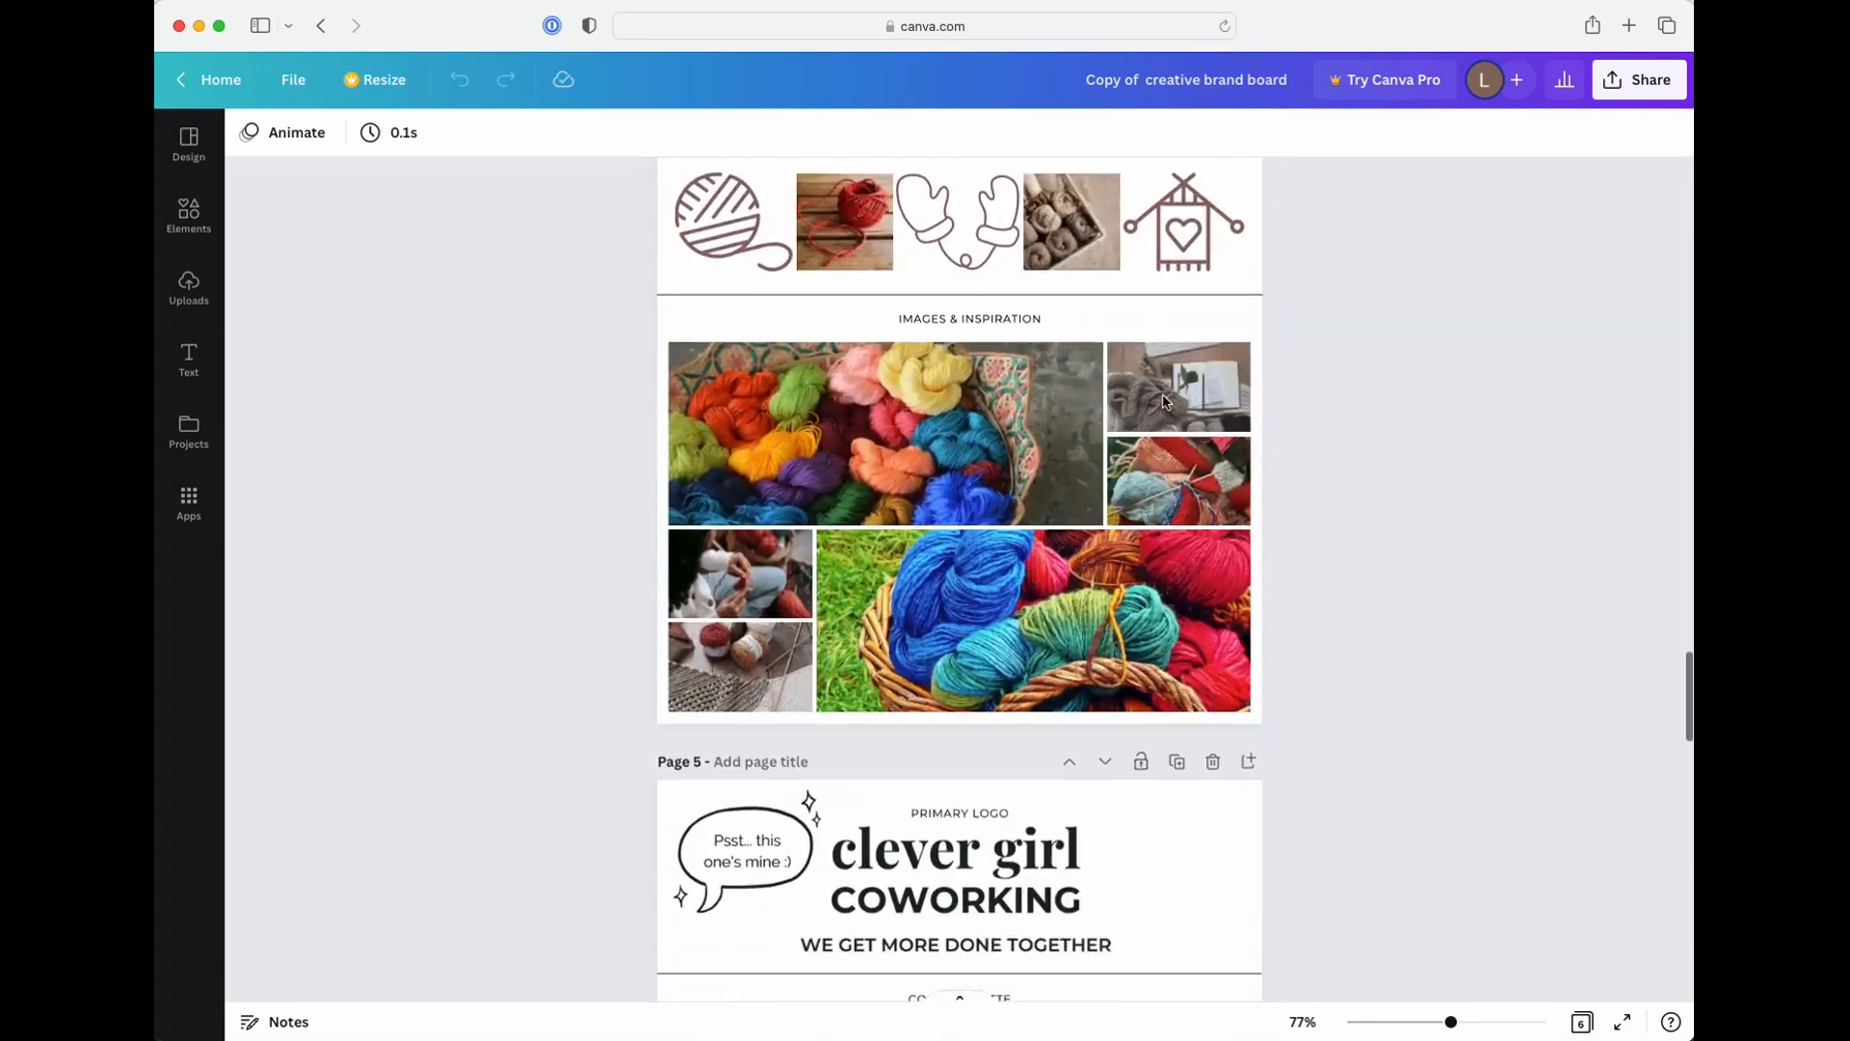
{"action": "scroll", "coordinate": [1162, 401], "scroll_direction": "down", "scroll_amount": 5}
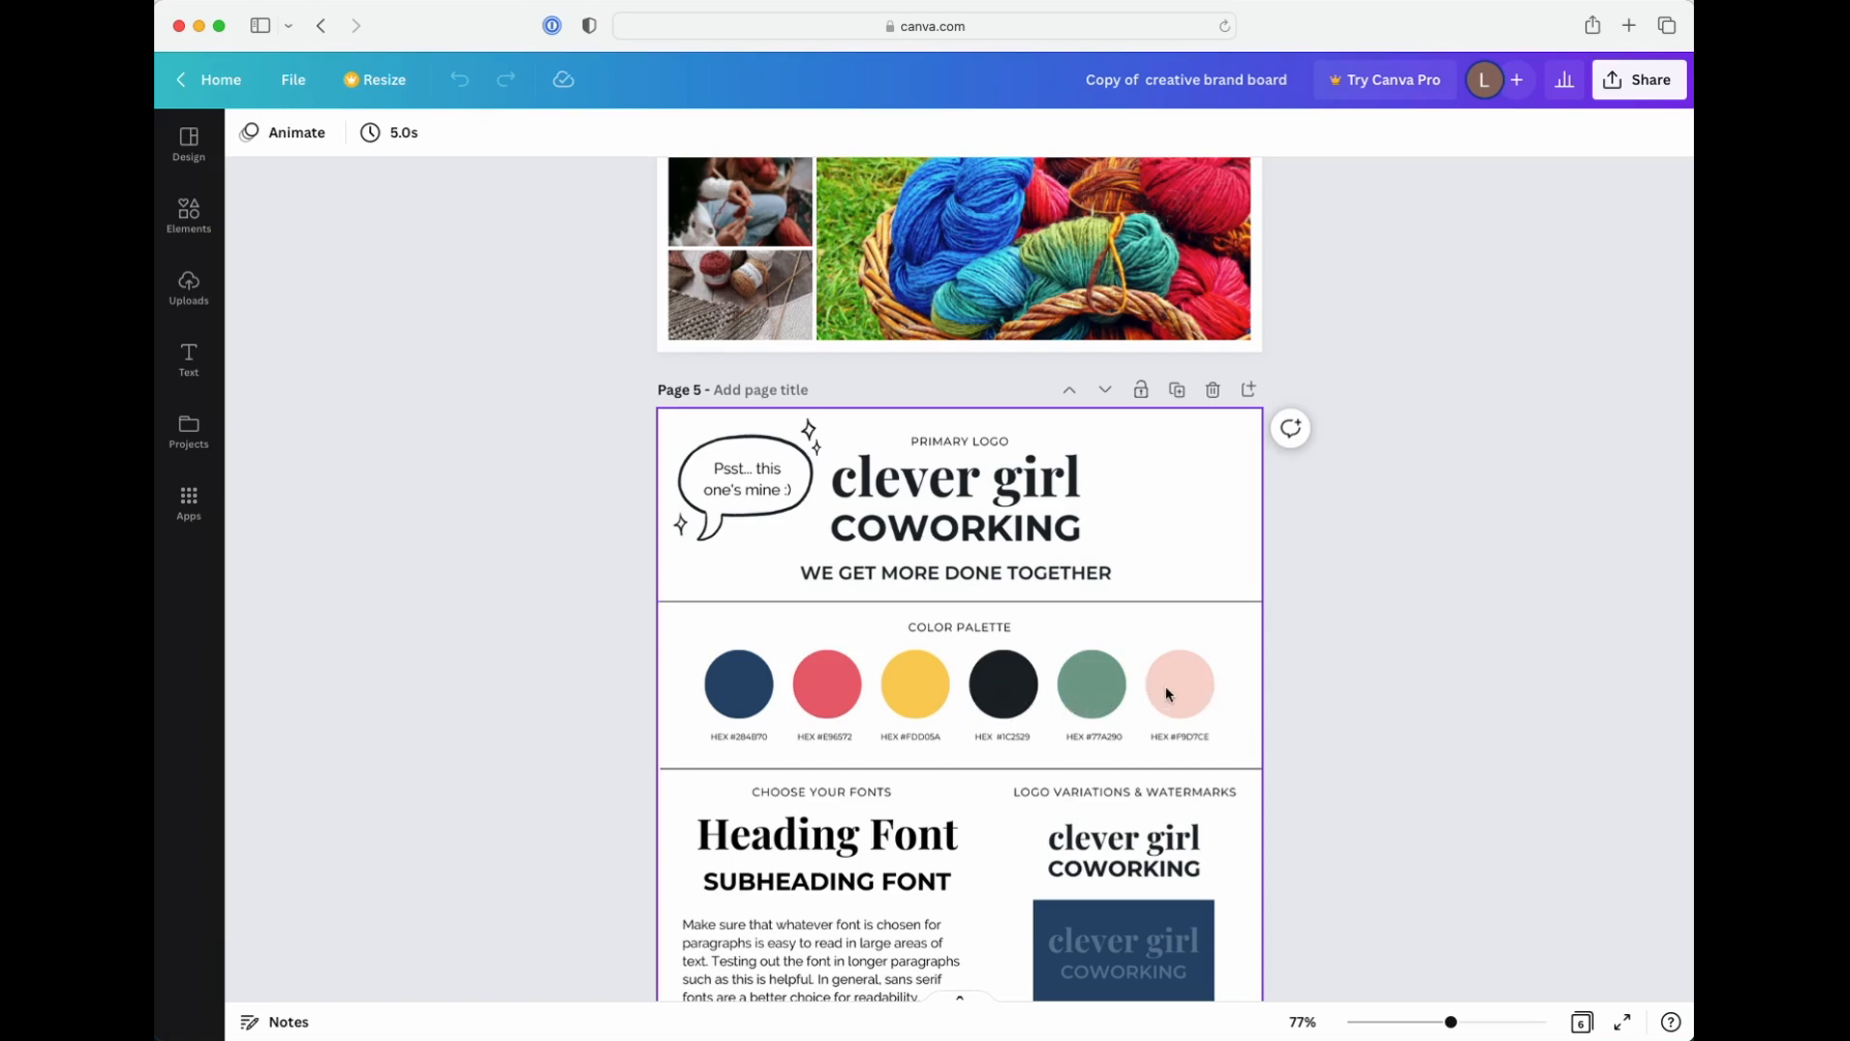
{"action": "scroll", "coordinate": [1092, 712], "scroll_direction": "up", "scroll_amount": 10}
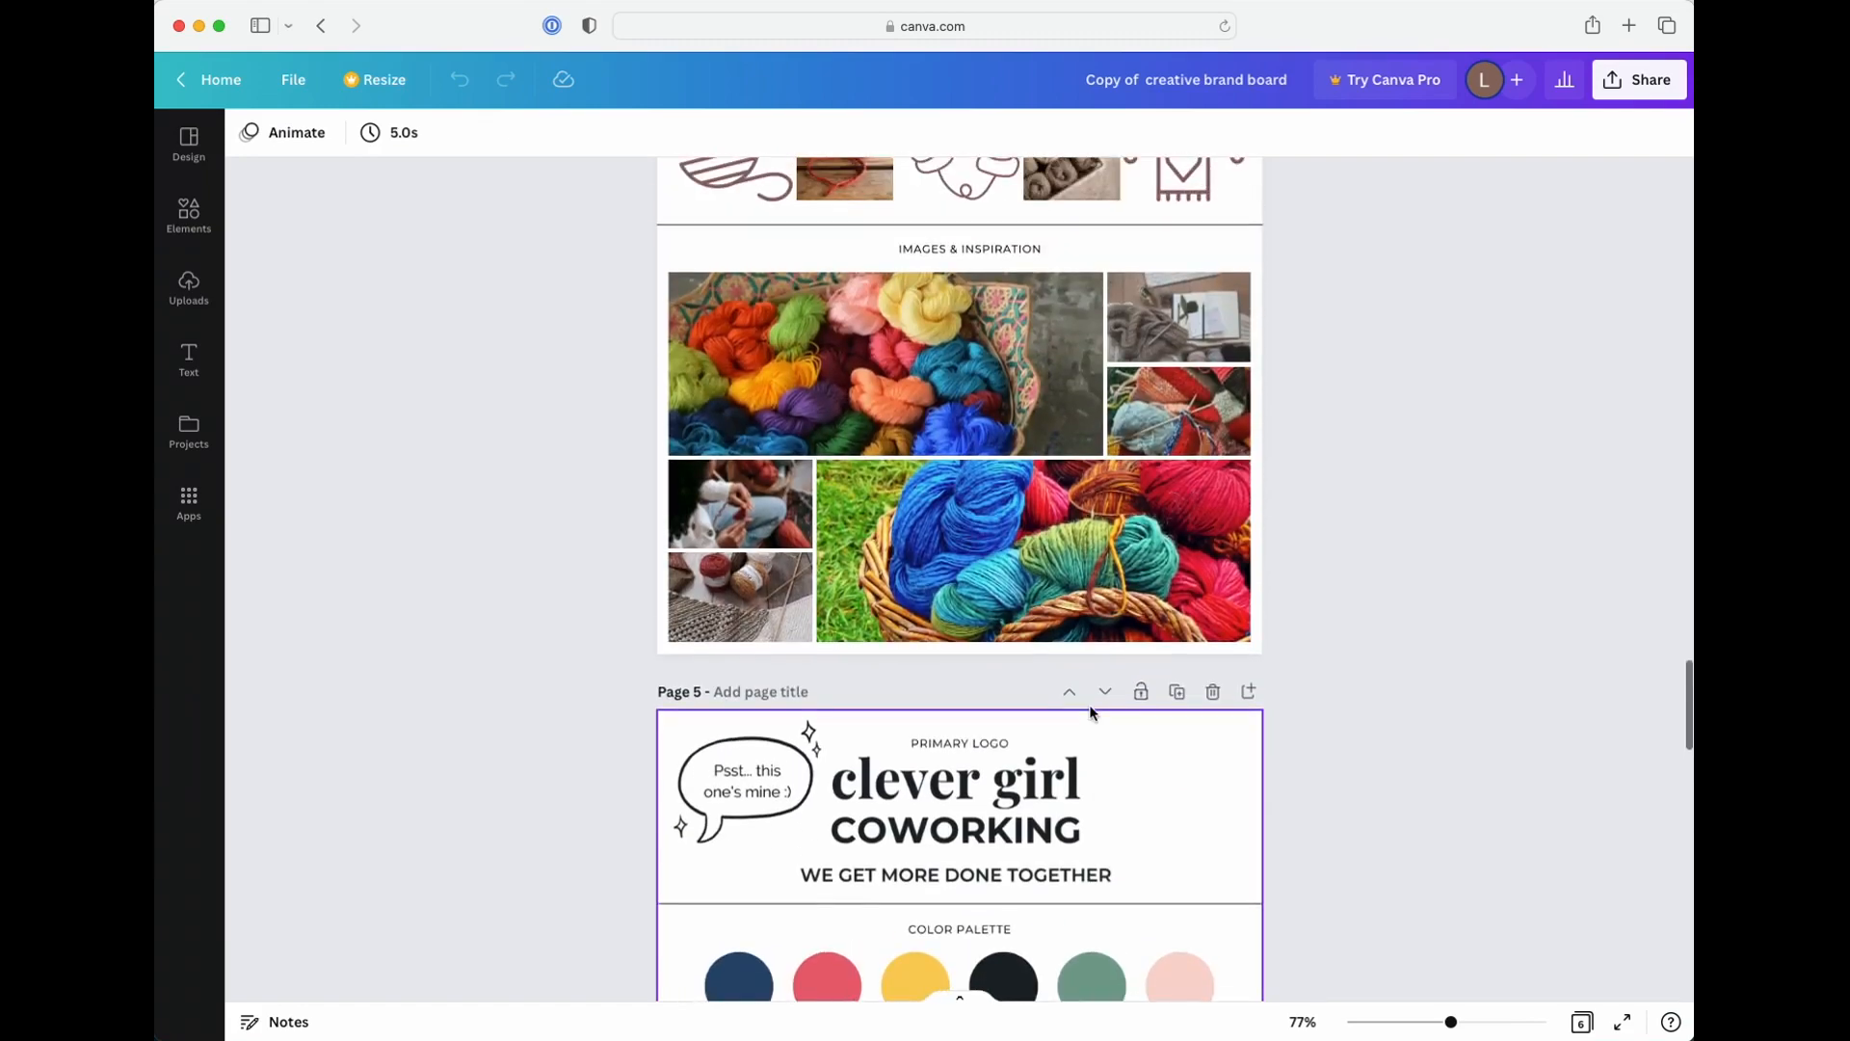
{"action": "scroll", "coordinate": [1092, 711], "scroll_direction": "up", "scroll_amount": 20}
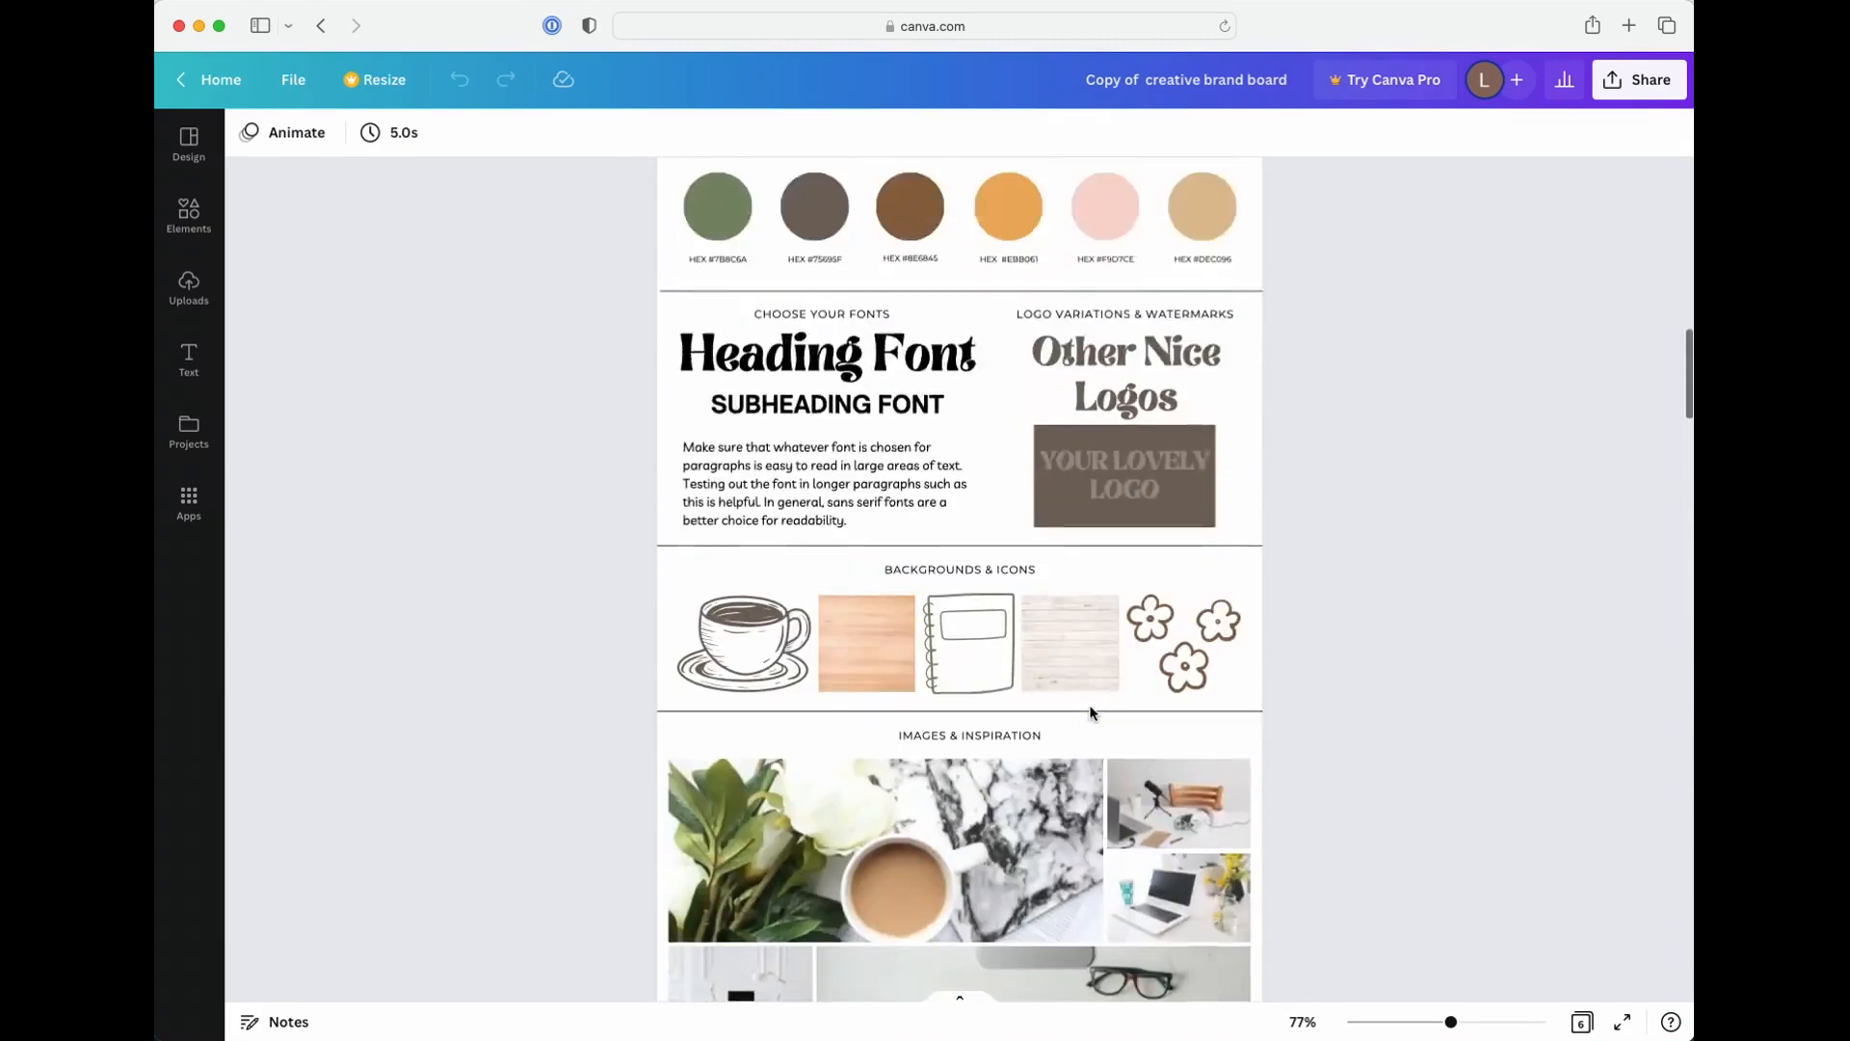
{"action": "scroll", "coordinate": [1090, 711], "scroll_direction": "up", "scroll_amount": 5}
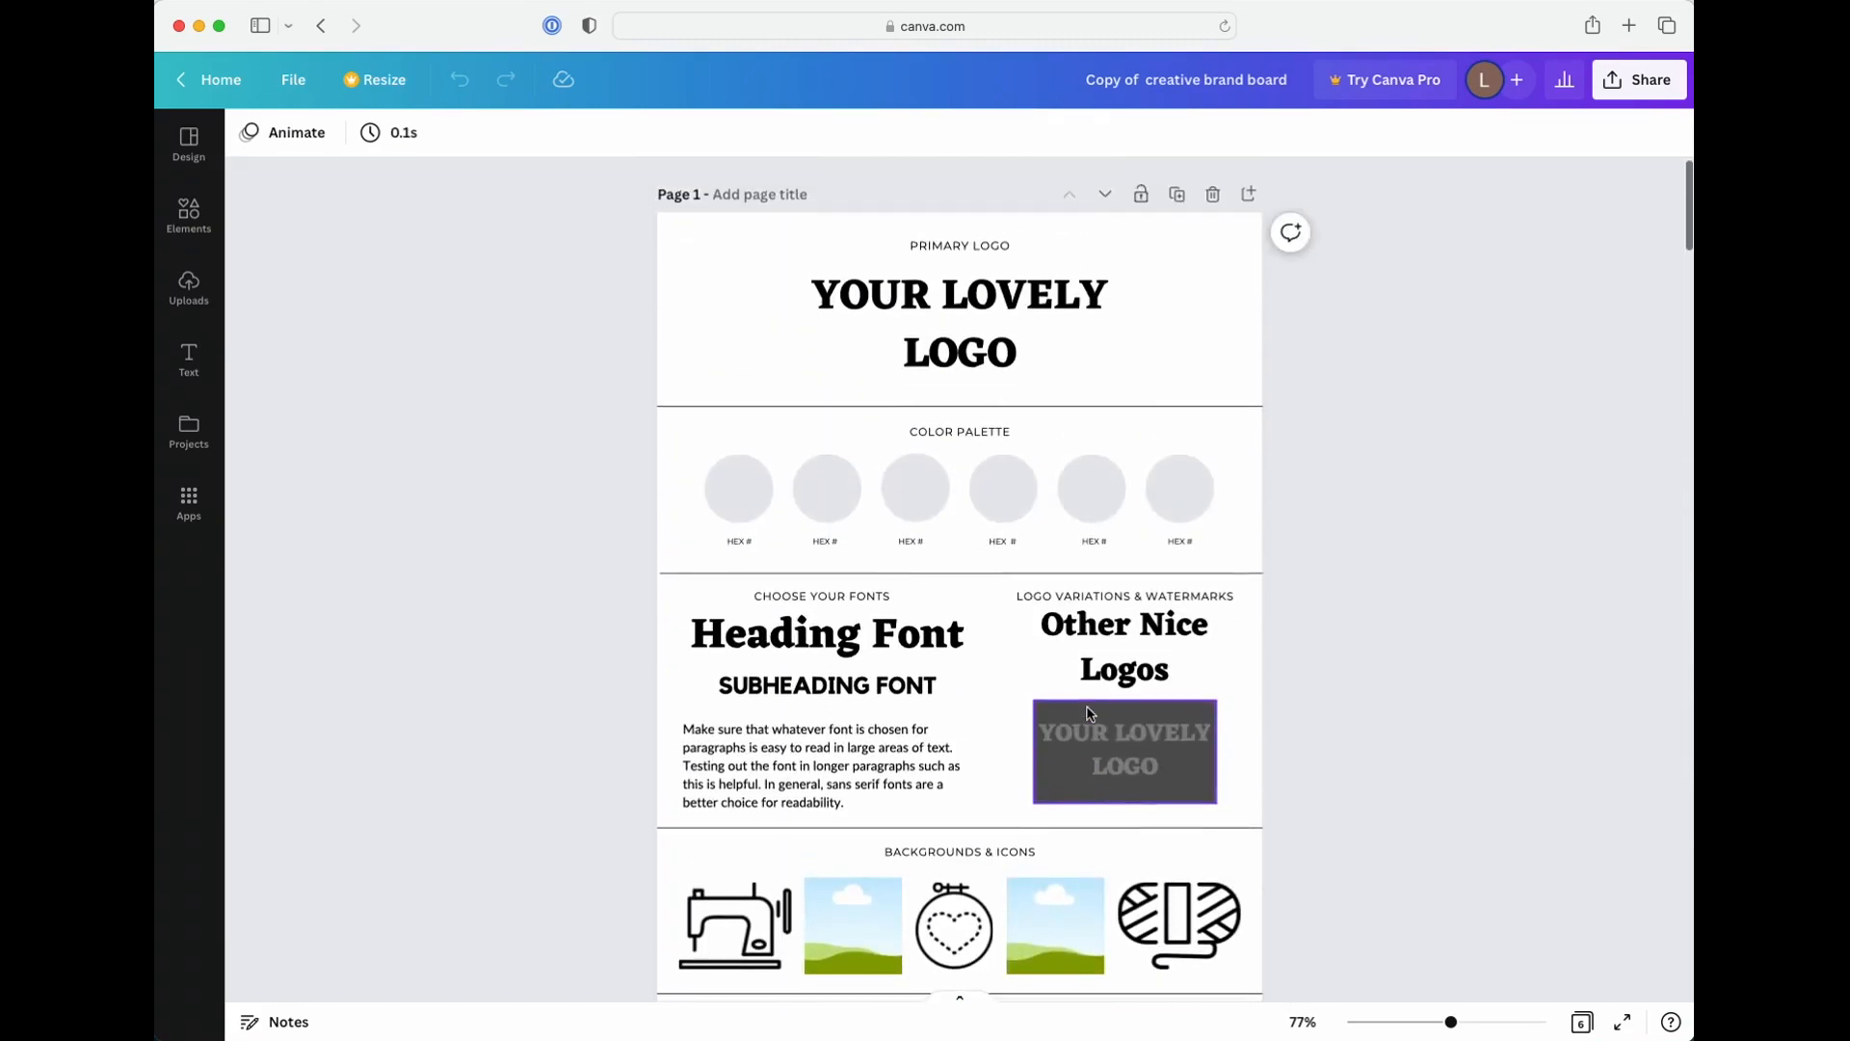
Fill the first color palette circle on page 1 with the coral red document color #e96572
{"action": "left_click", "coordinate": [738, 497]}
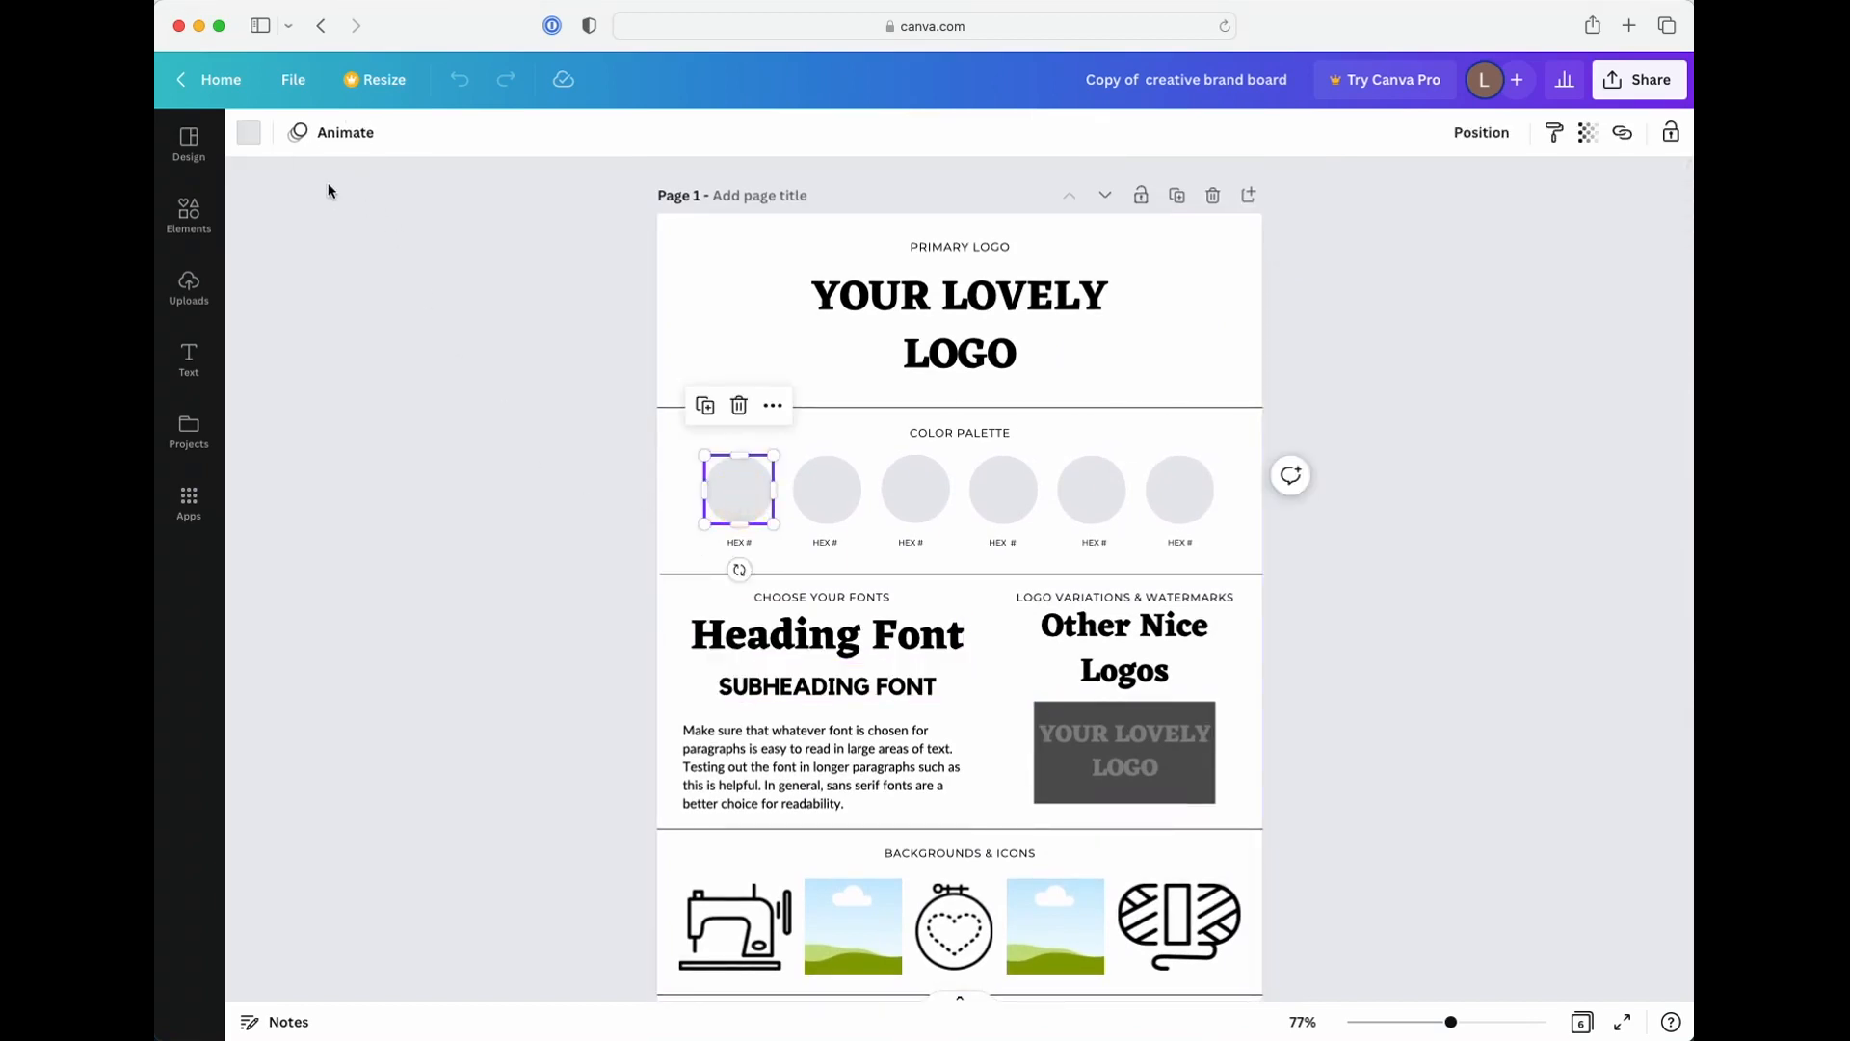
{"action": "left_click", "coordinate": [251, 135]}
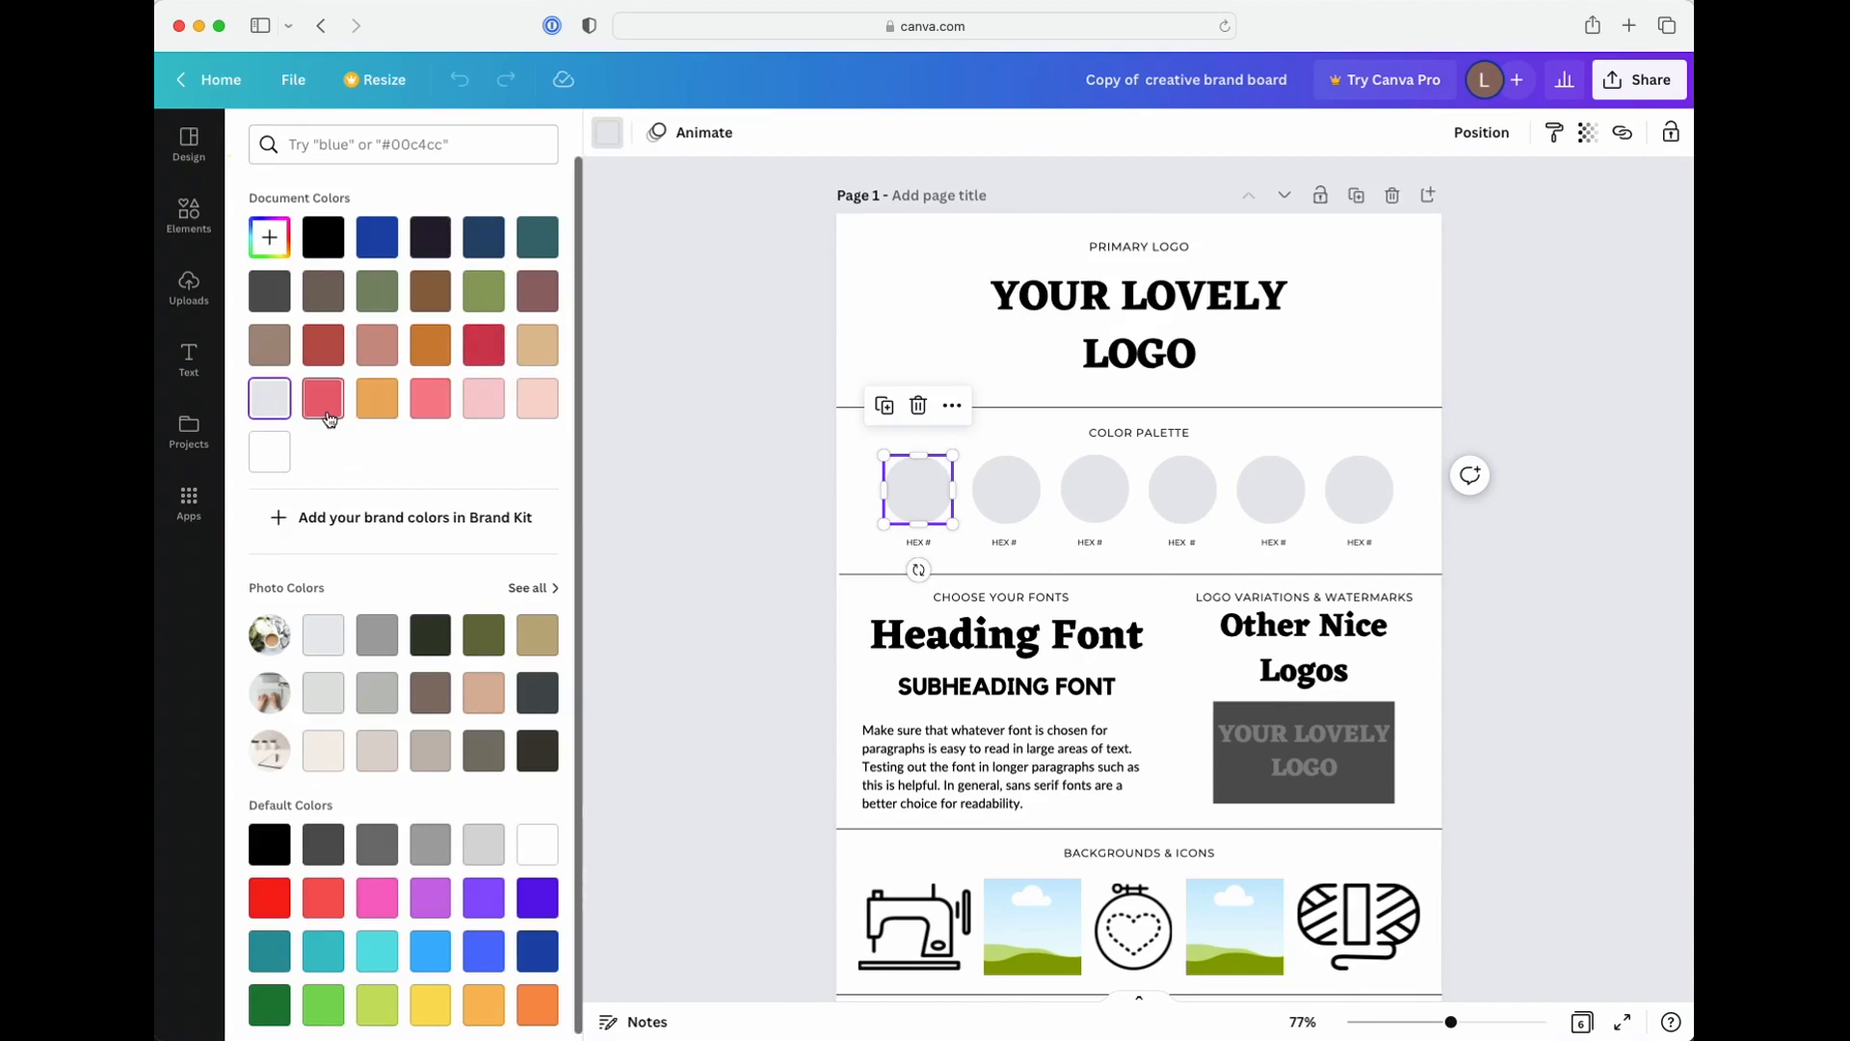
{"action": "scroll", "coordinate": [329, 415], "scroll_direction": "down", "scroll_amount": 1}
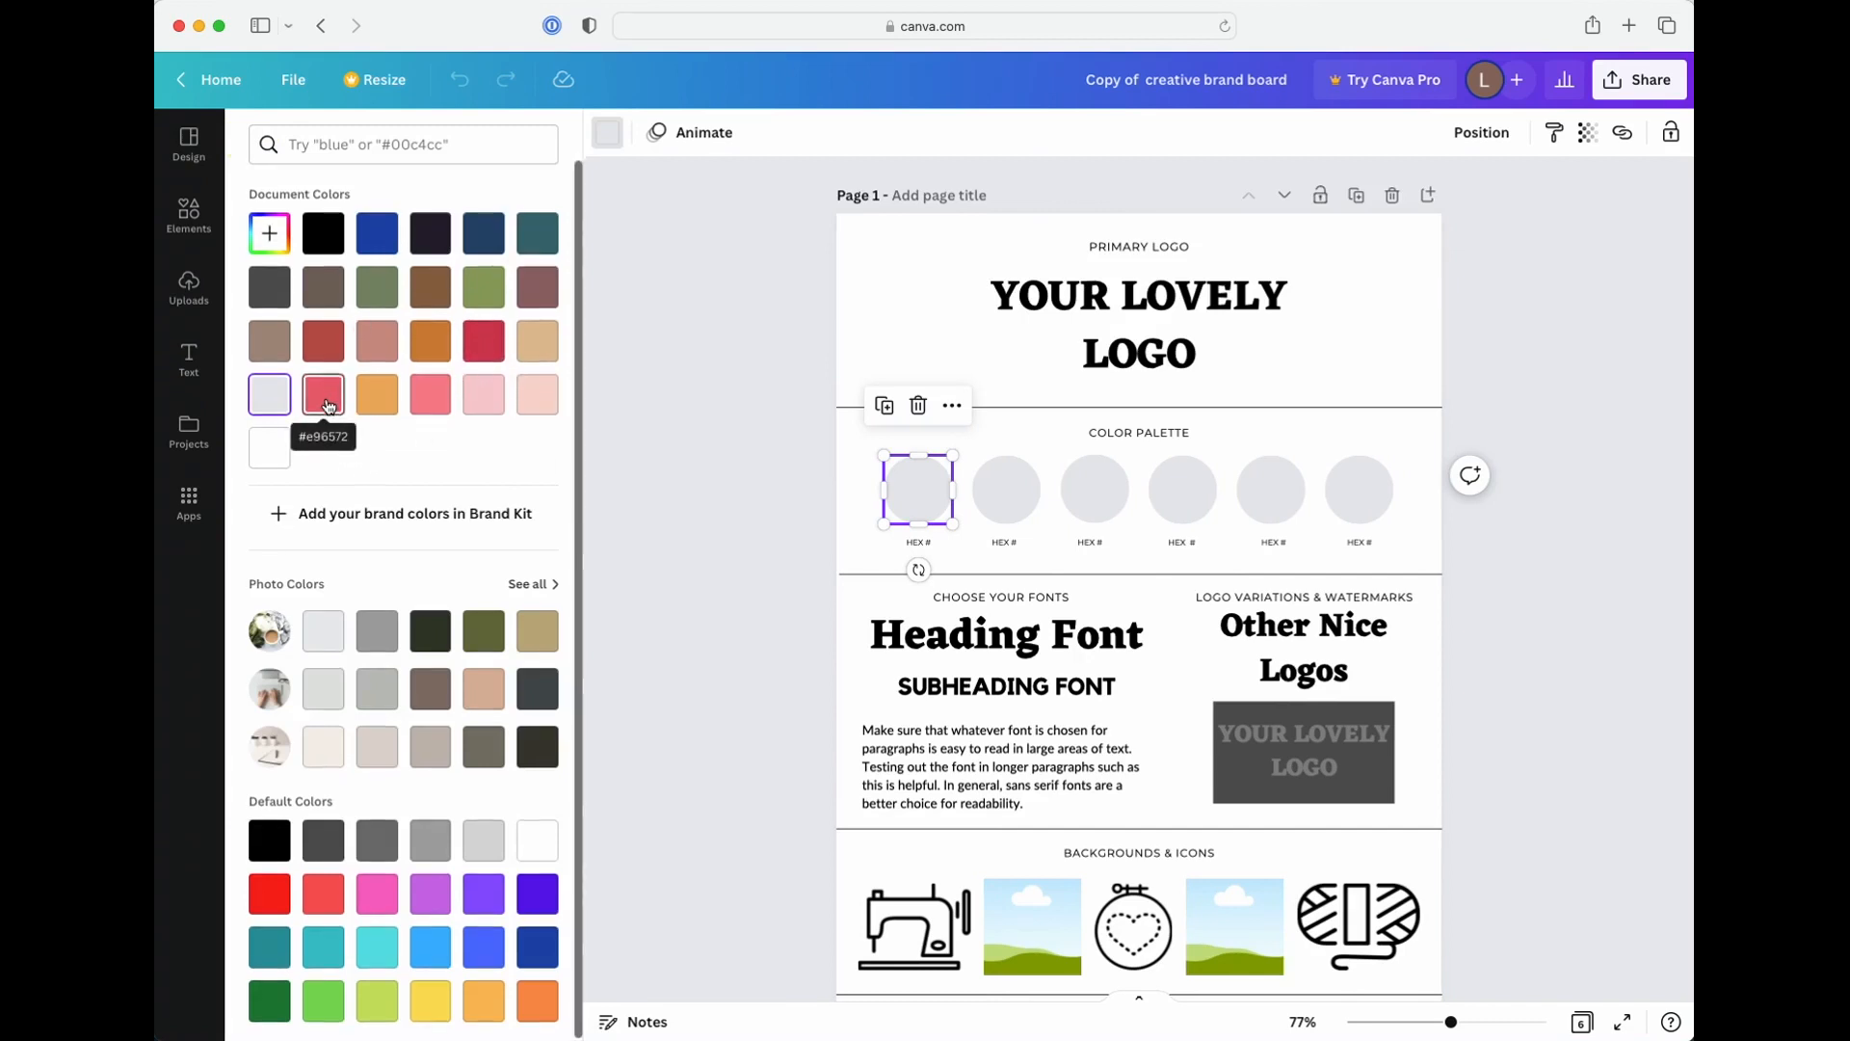
{"action": "left_click", "coordinate": [328, 405]}
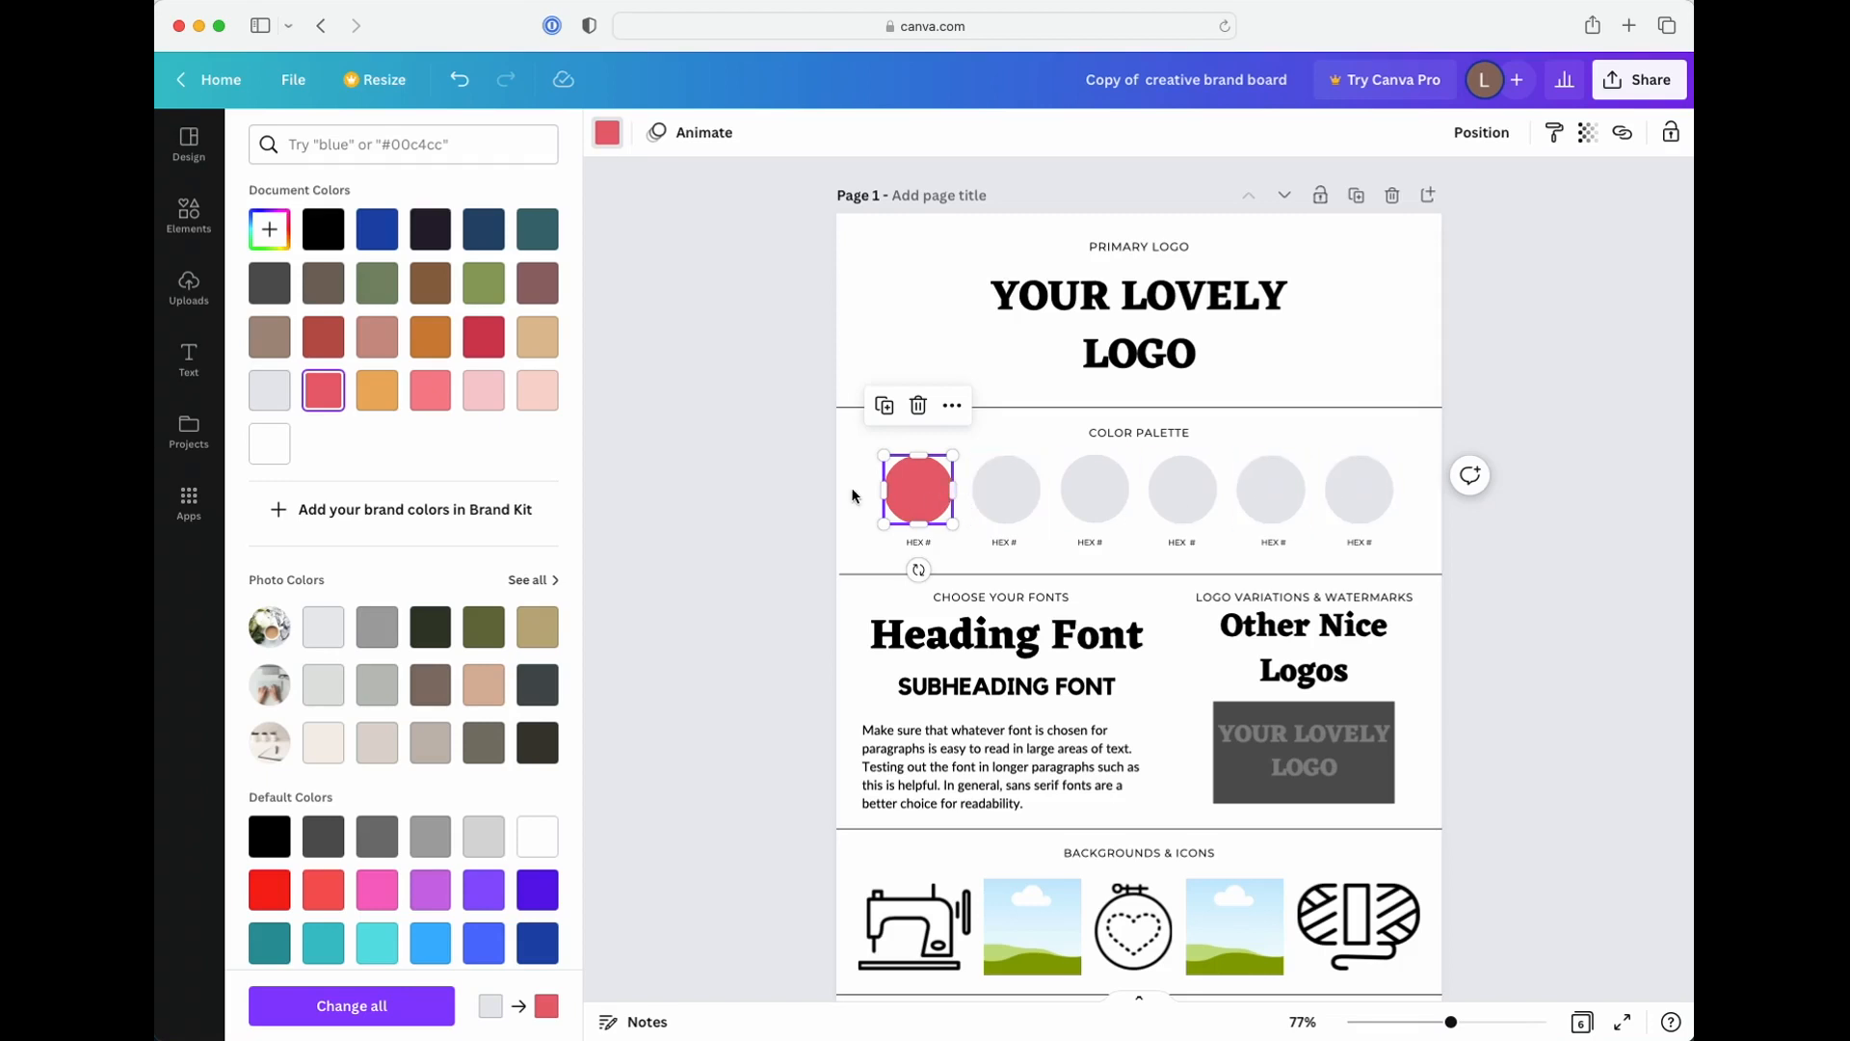
Complete the label under the first palette circle so it reads HEX #E96572
{"action": "left_click", "coordinate": [932, 546]}
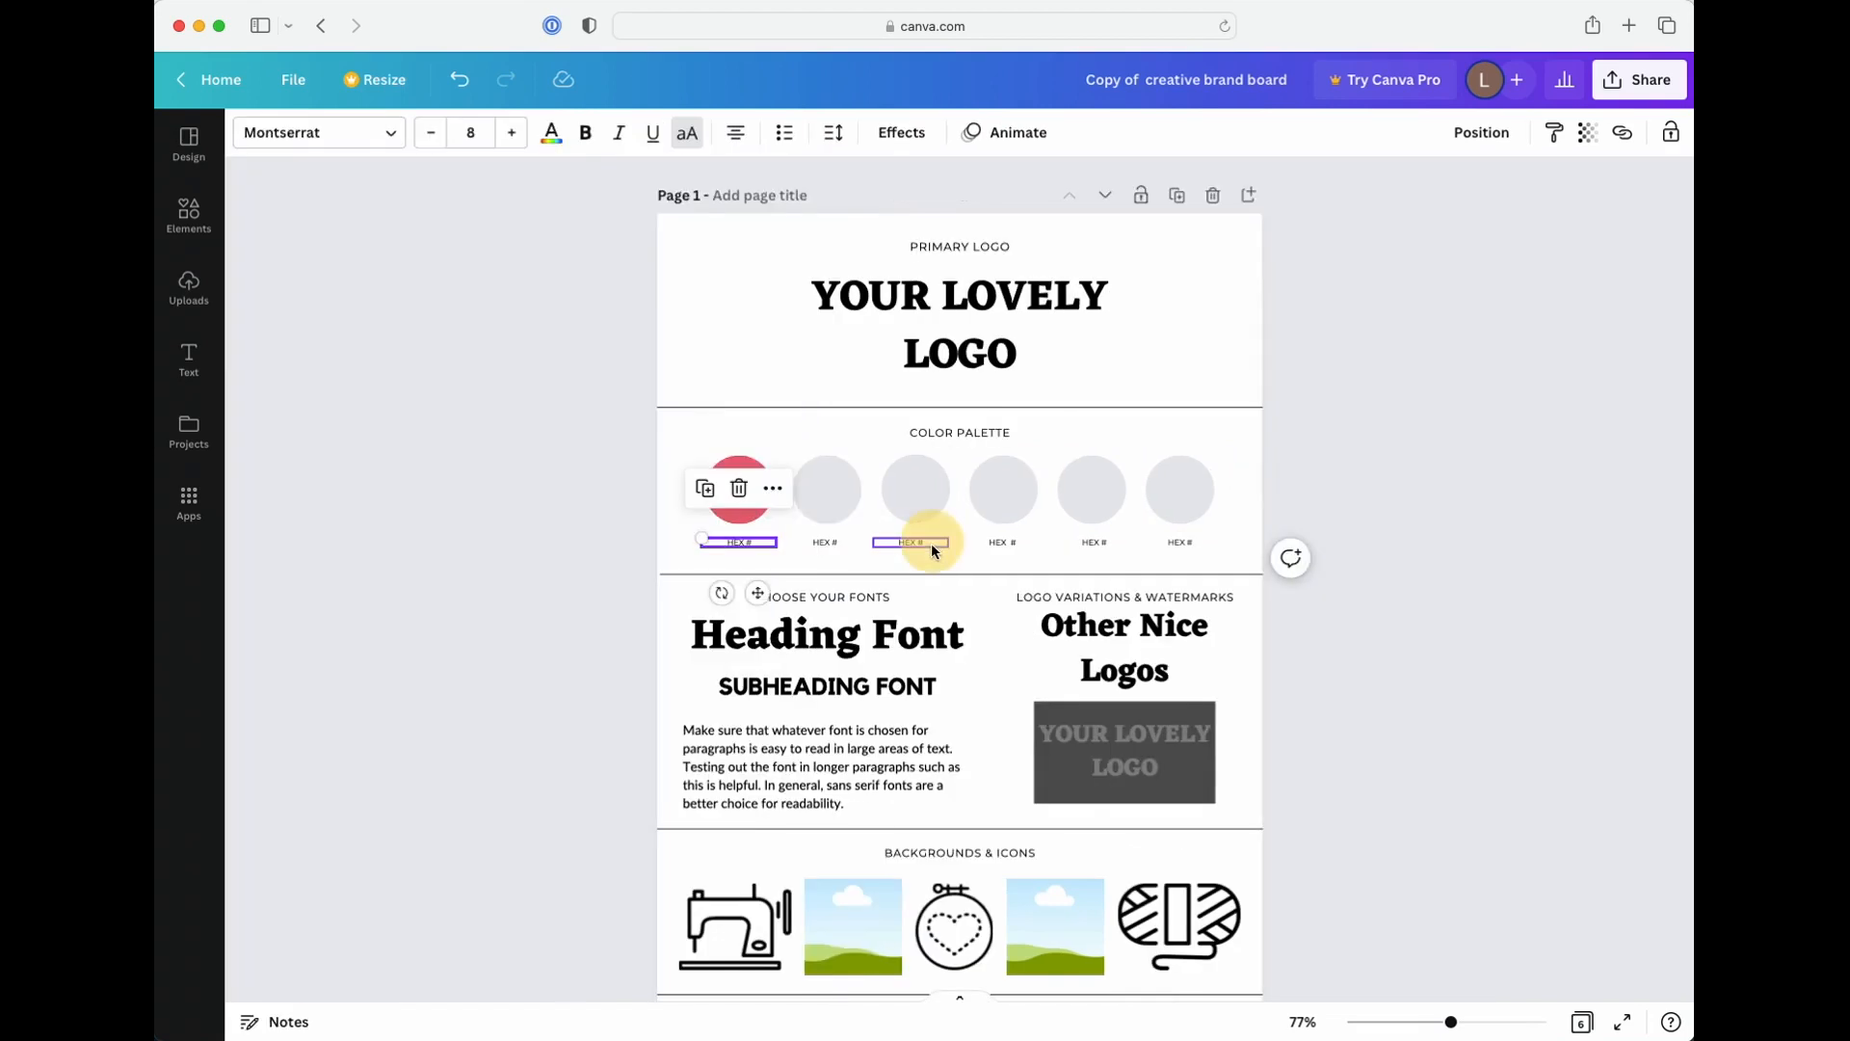
{"action": "left_click", "coordinate": [749, 542]}
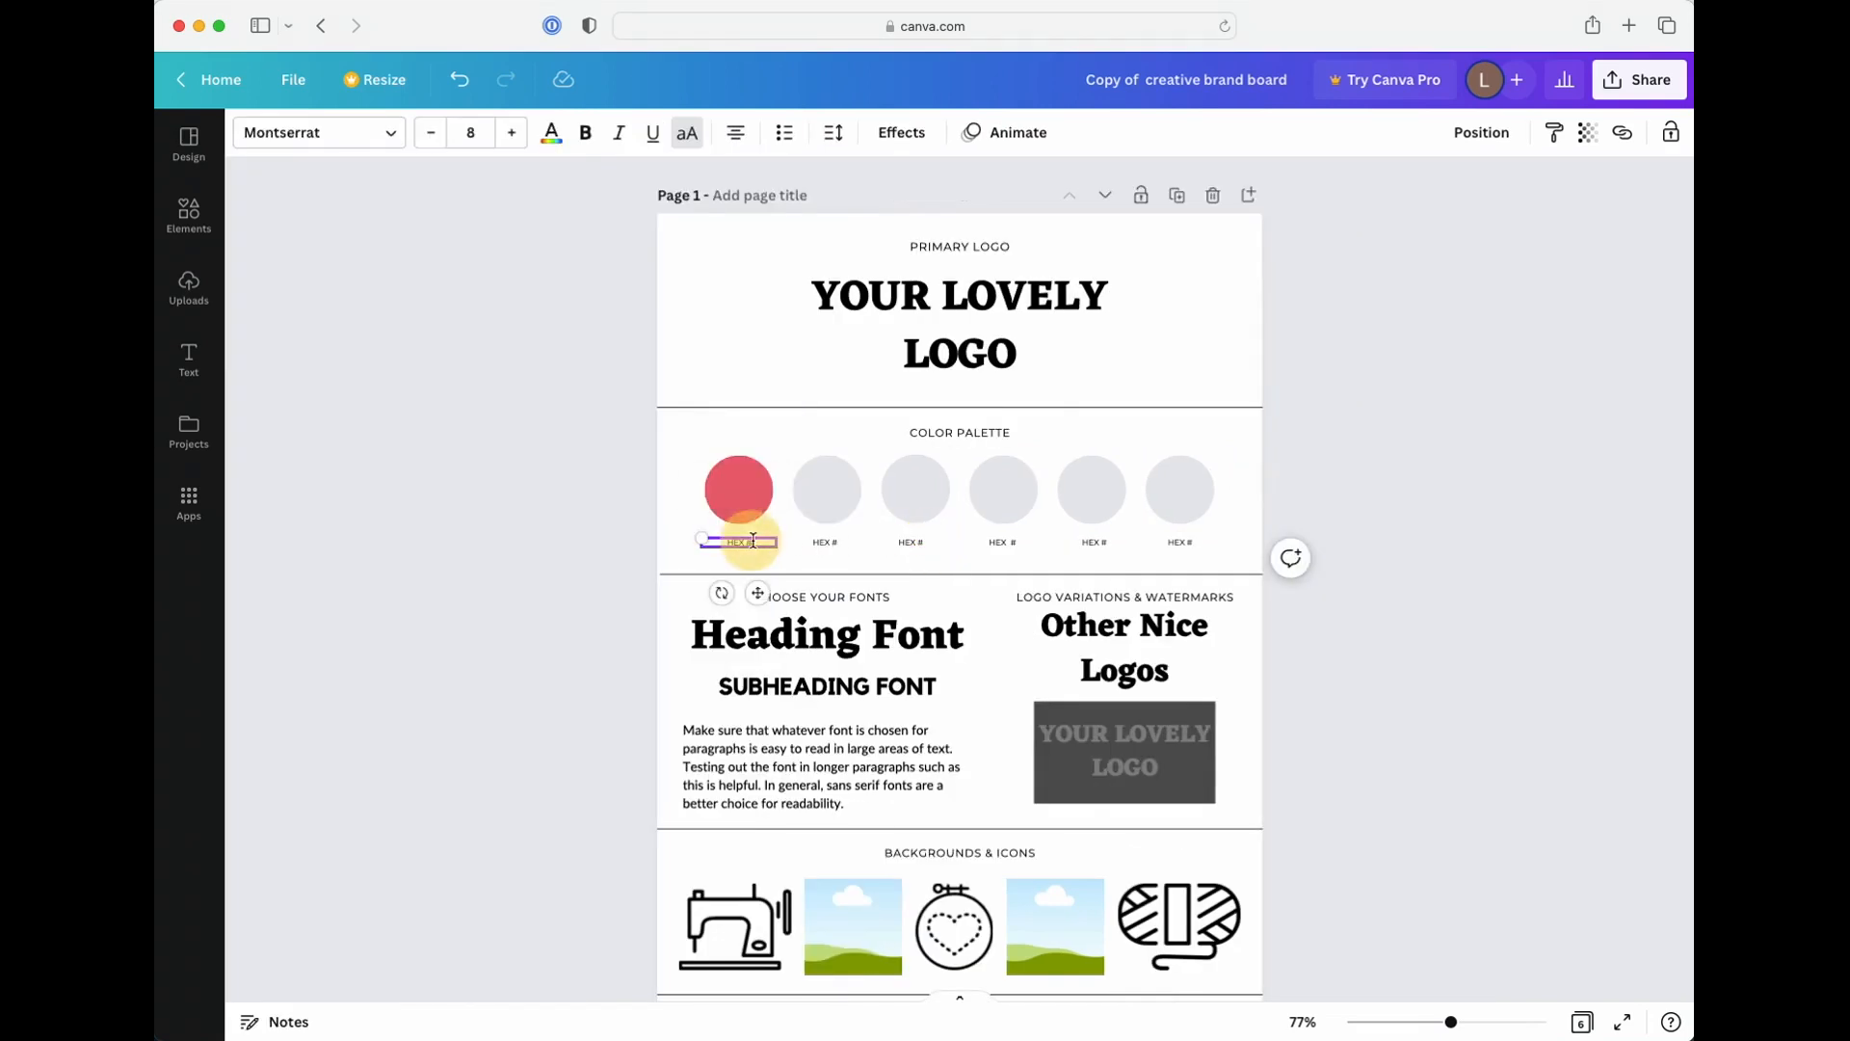
{"action": "left_click", "coordinate": [759, 540]}
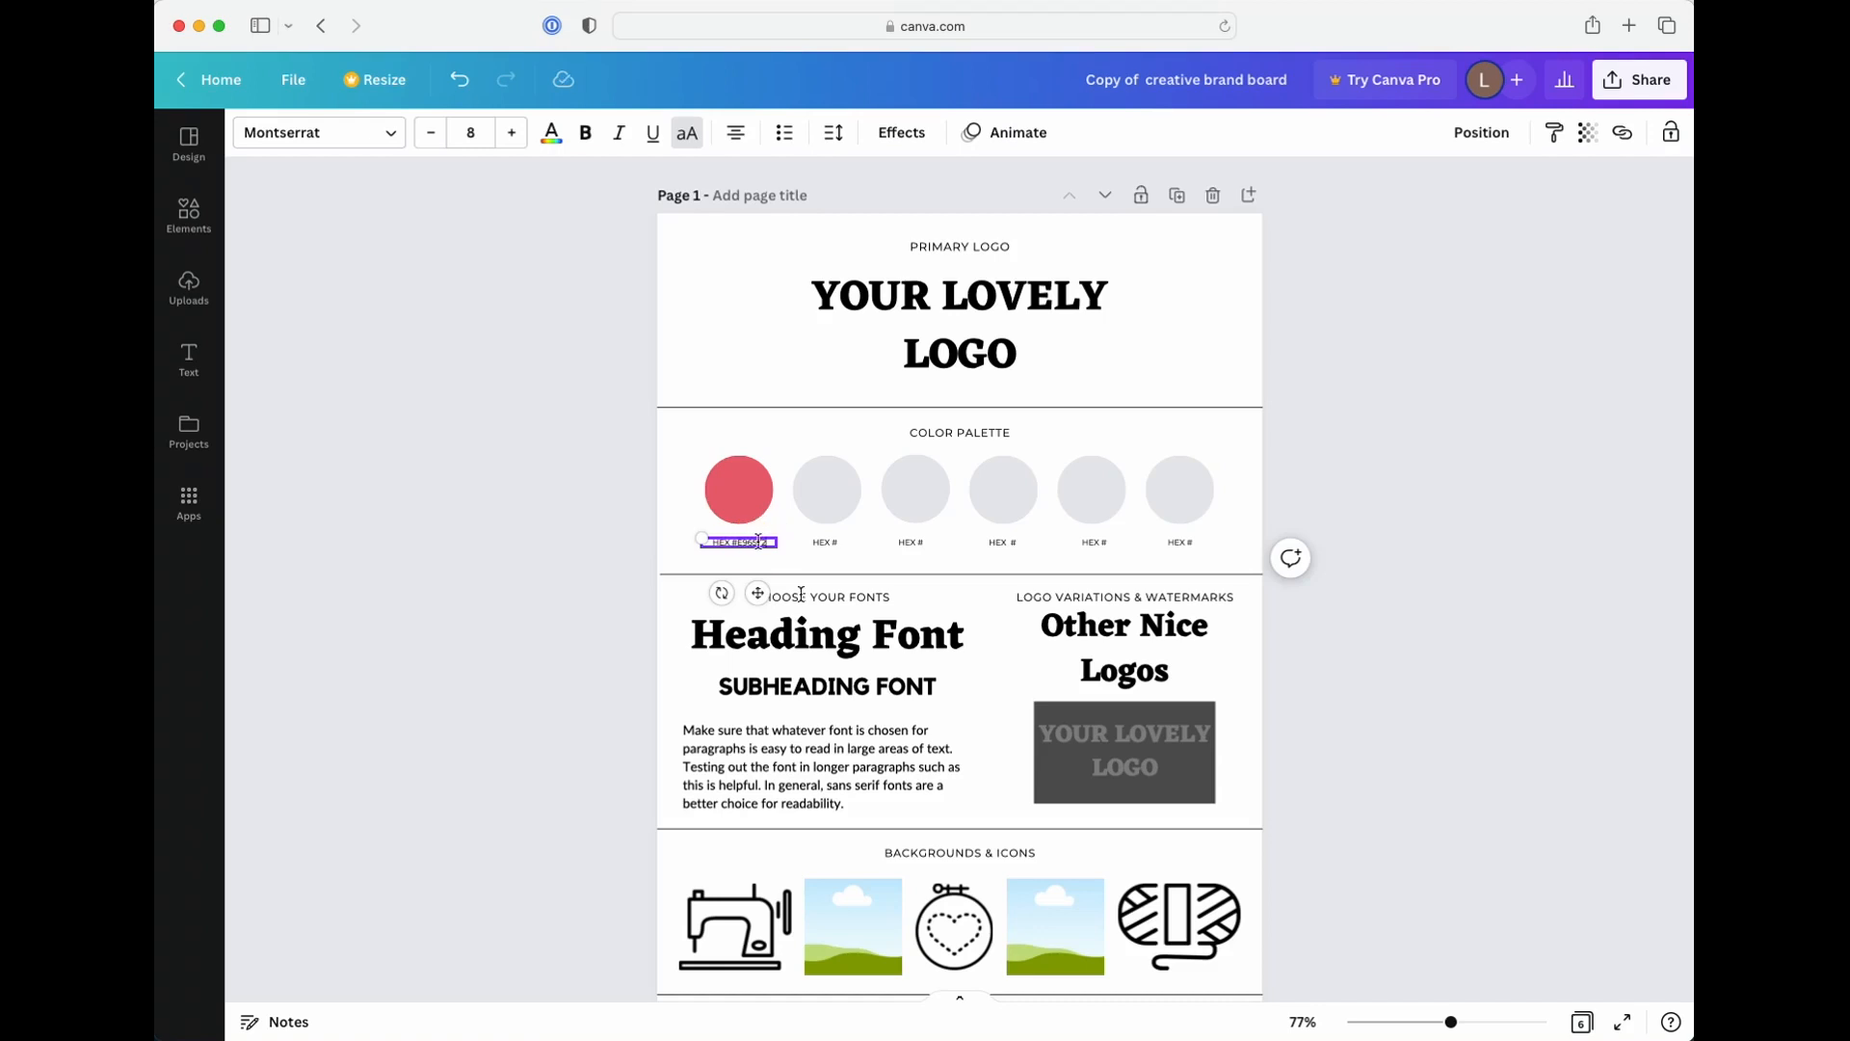
{"action": "left_click", "coordinate": [1474, 1022]}
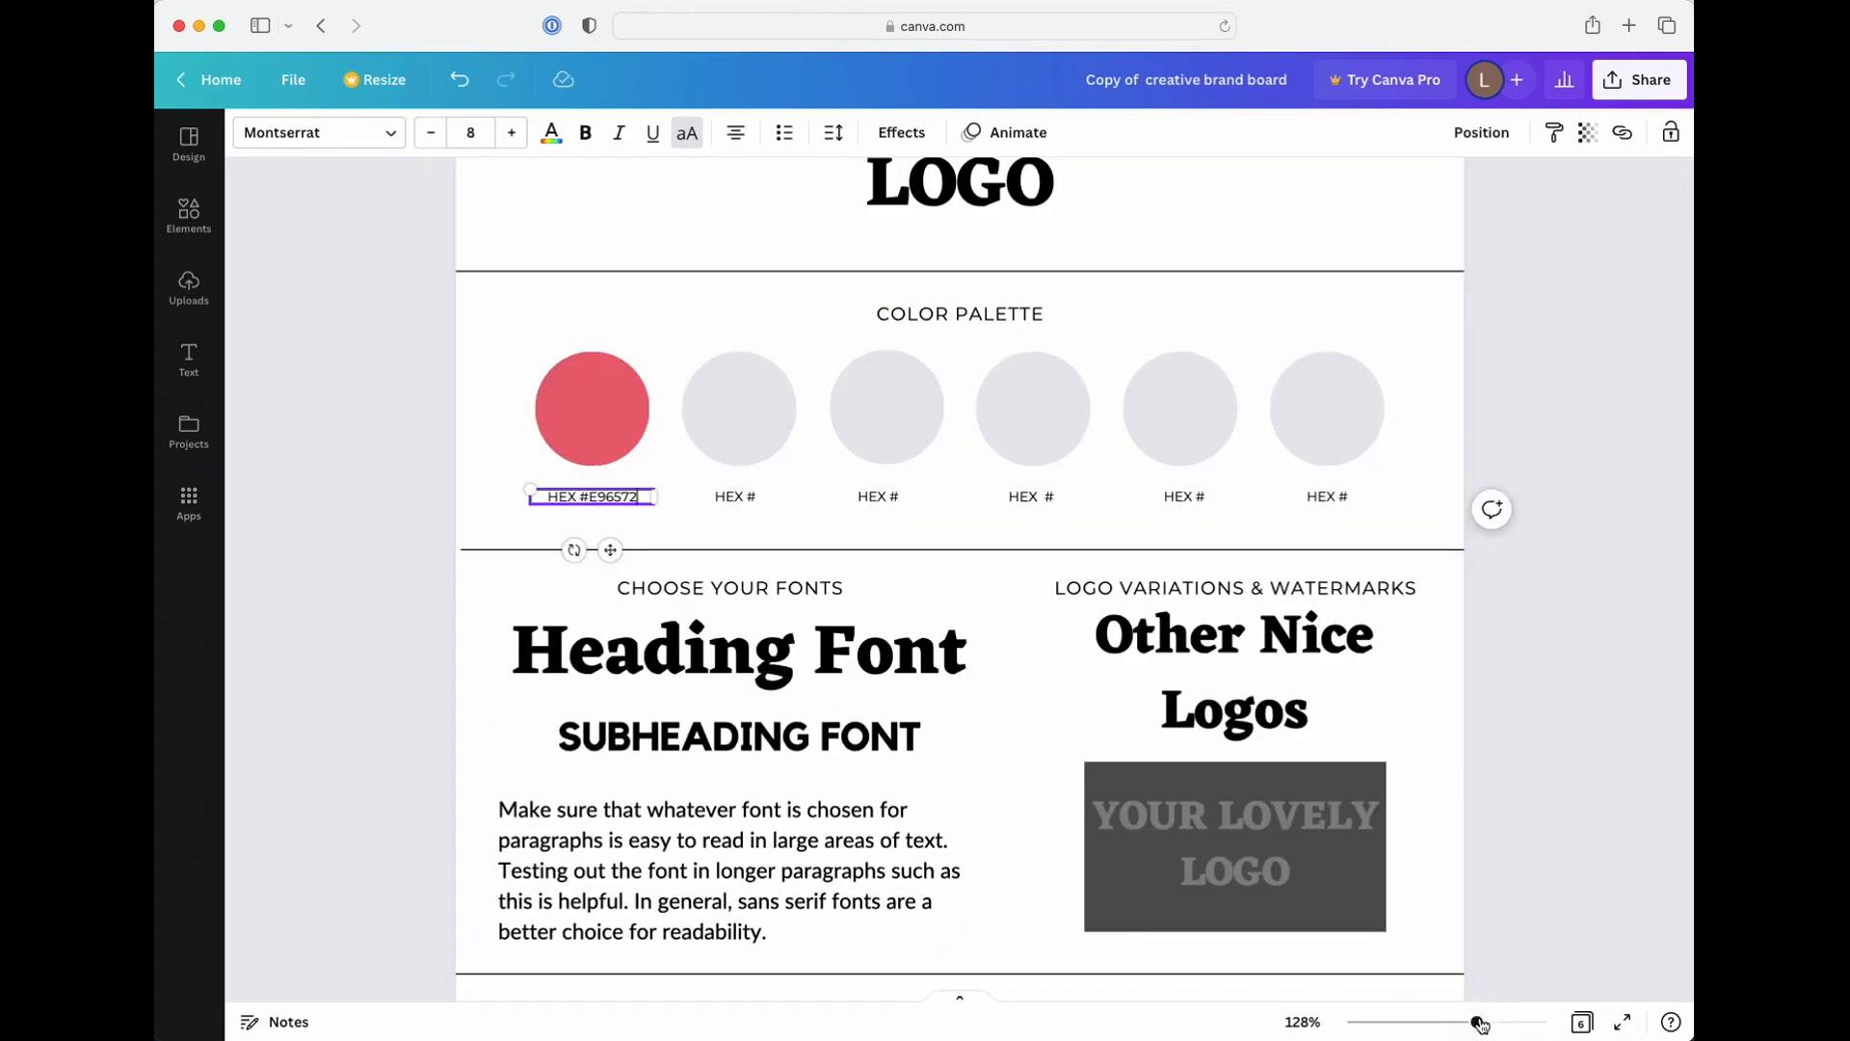
{"action": "left_click_drag", "start_coordinate": [1479, 1023], "coordinate": [1485, 1021]}
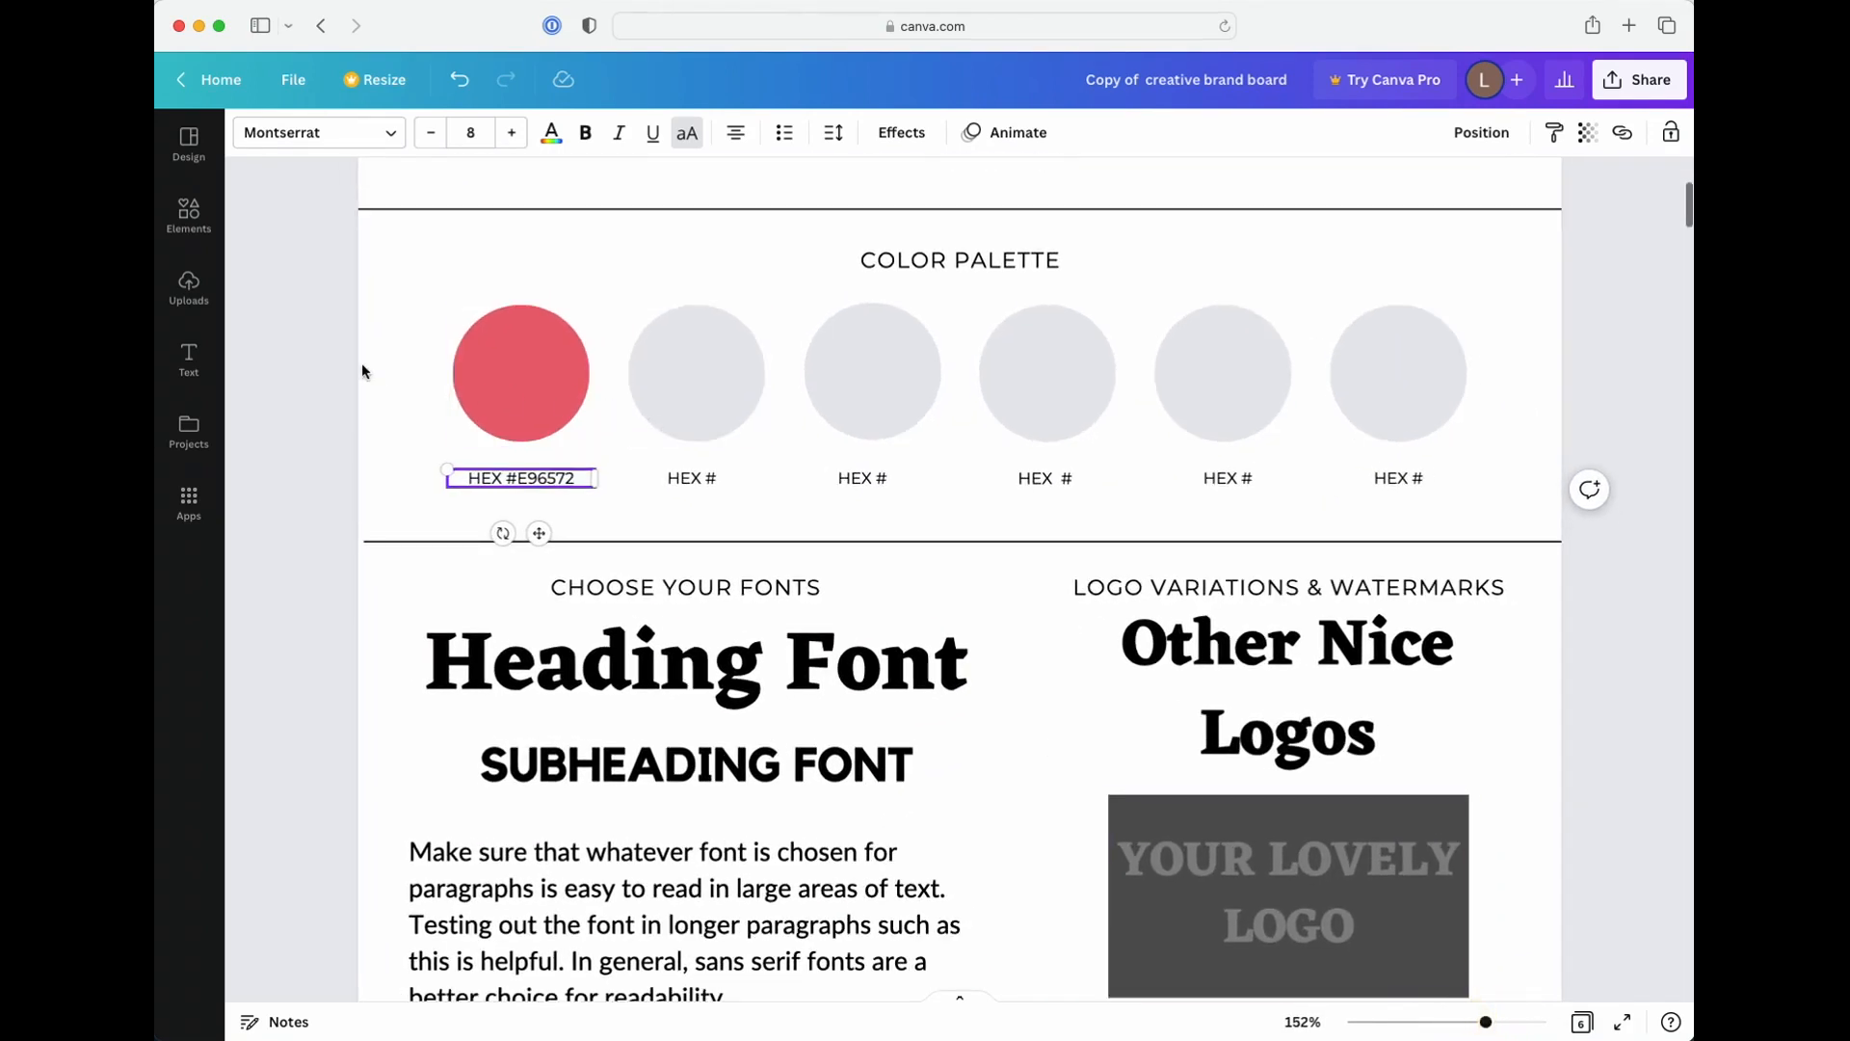
{"action": "left_click", "coordinate": [378, 359]}
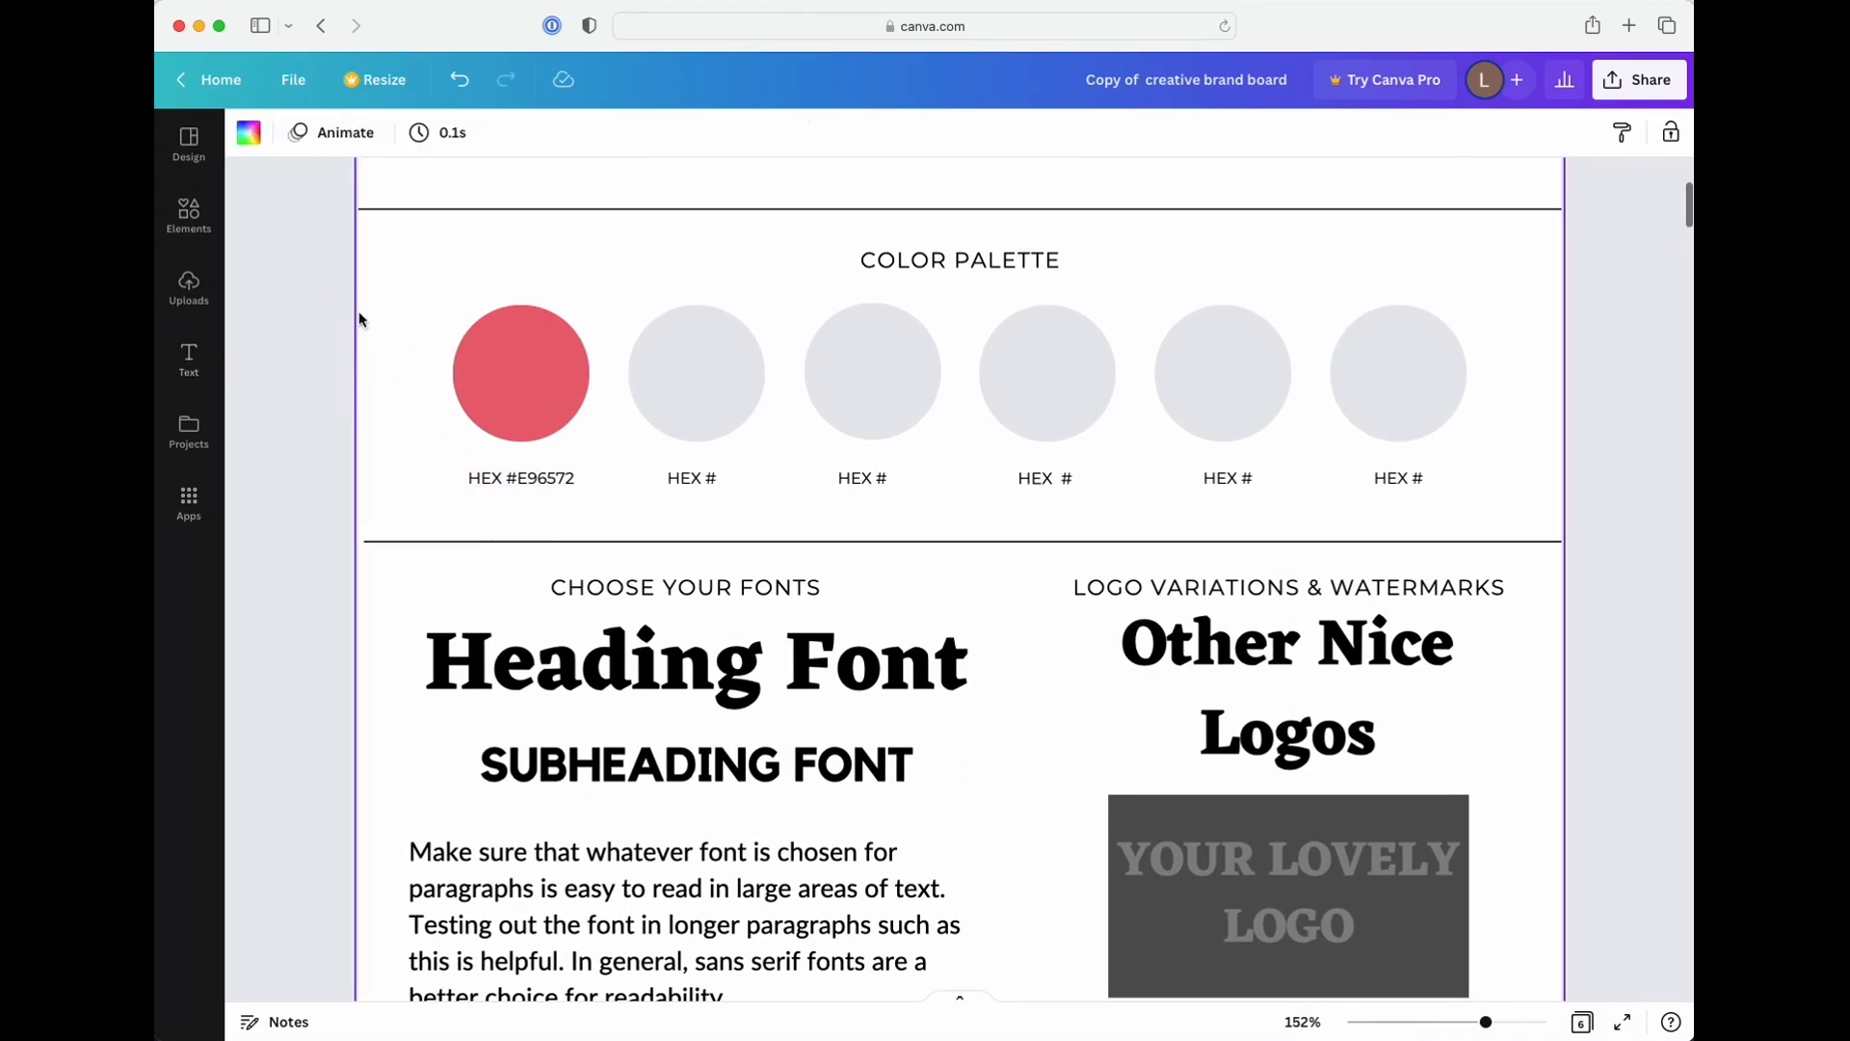
Search the colors for e96572 with the first palette circle selected and browse the suggested palettes
{"action": "left_click", "coordinate": [525, 395]}
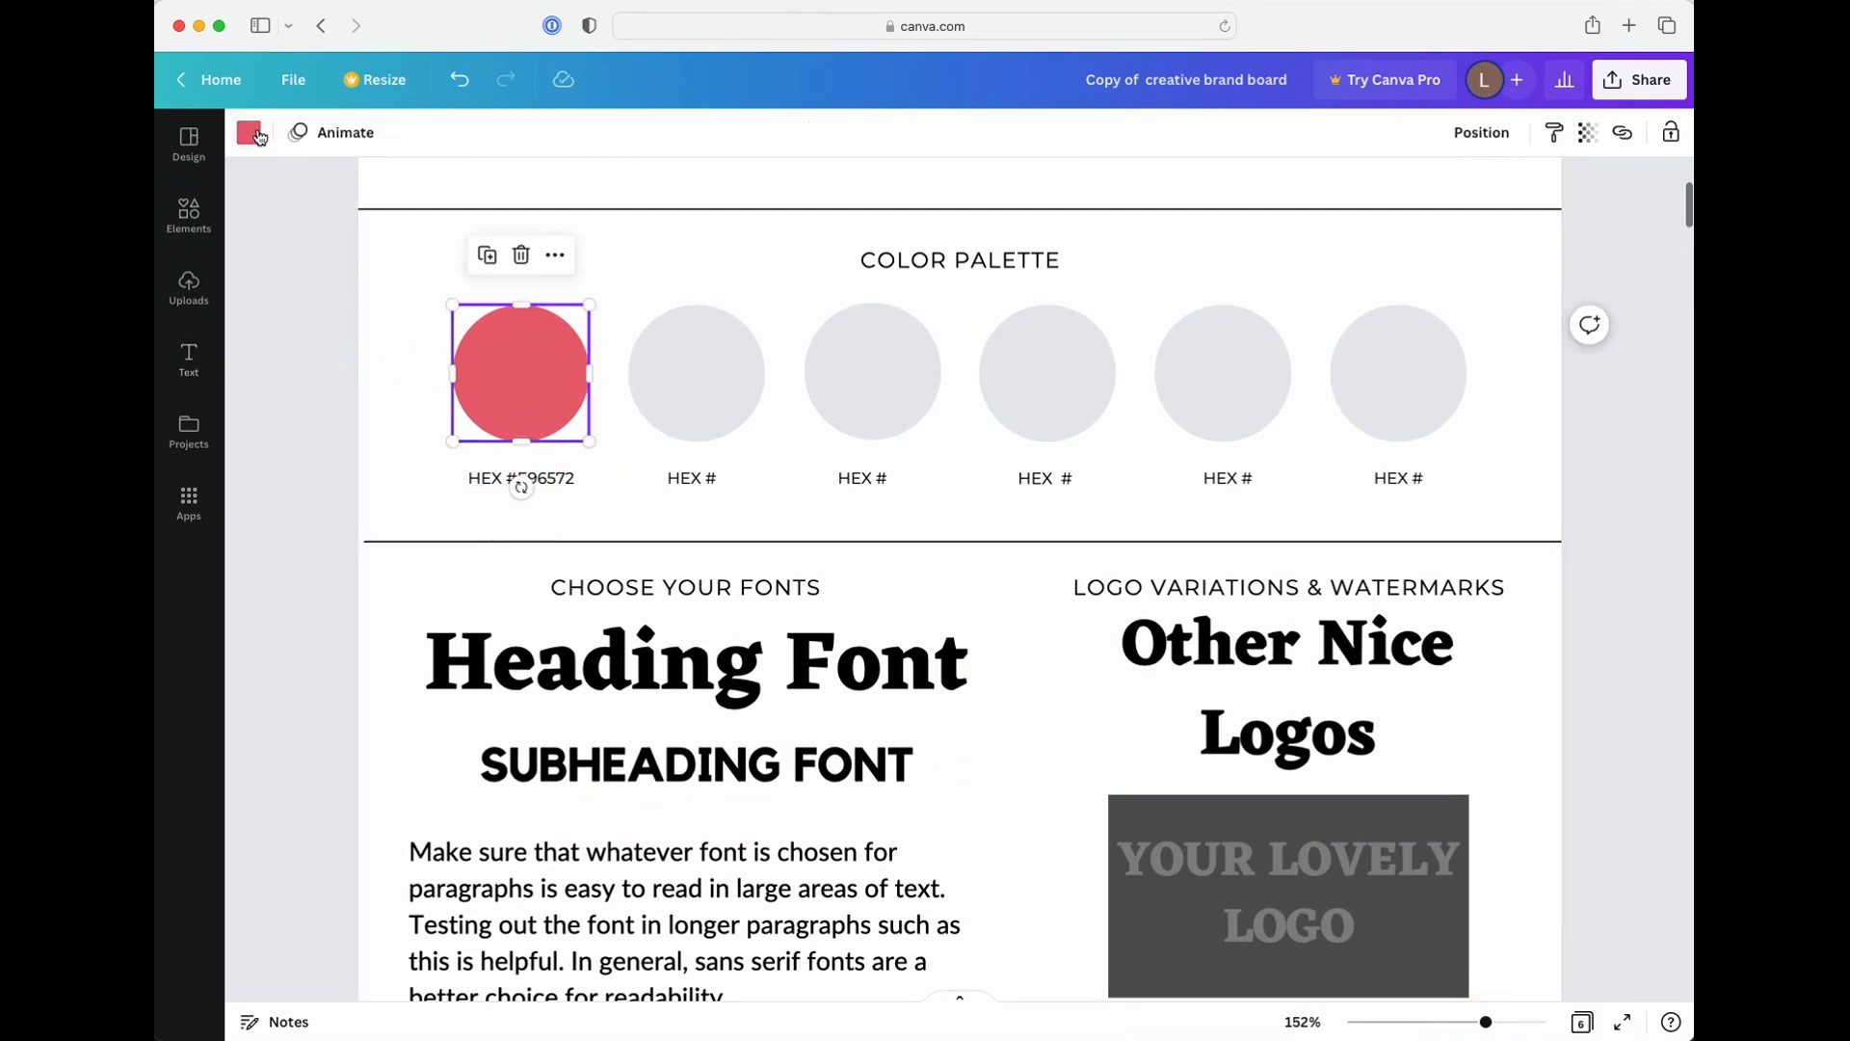
{"action": "left_click", "coordinate": [256, 136]}
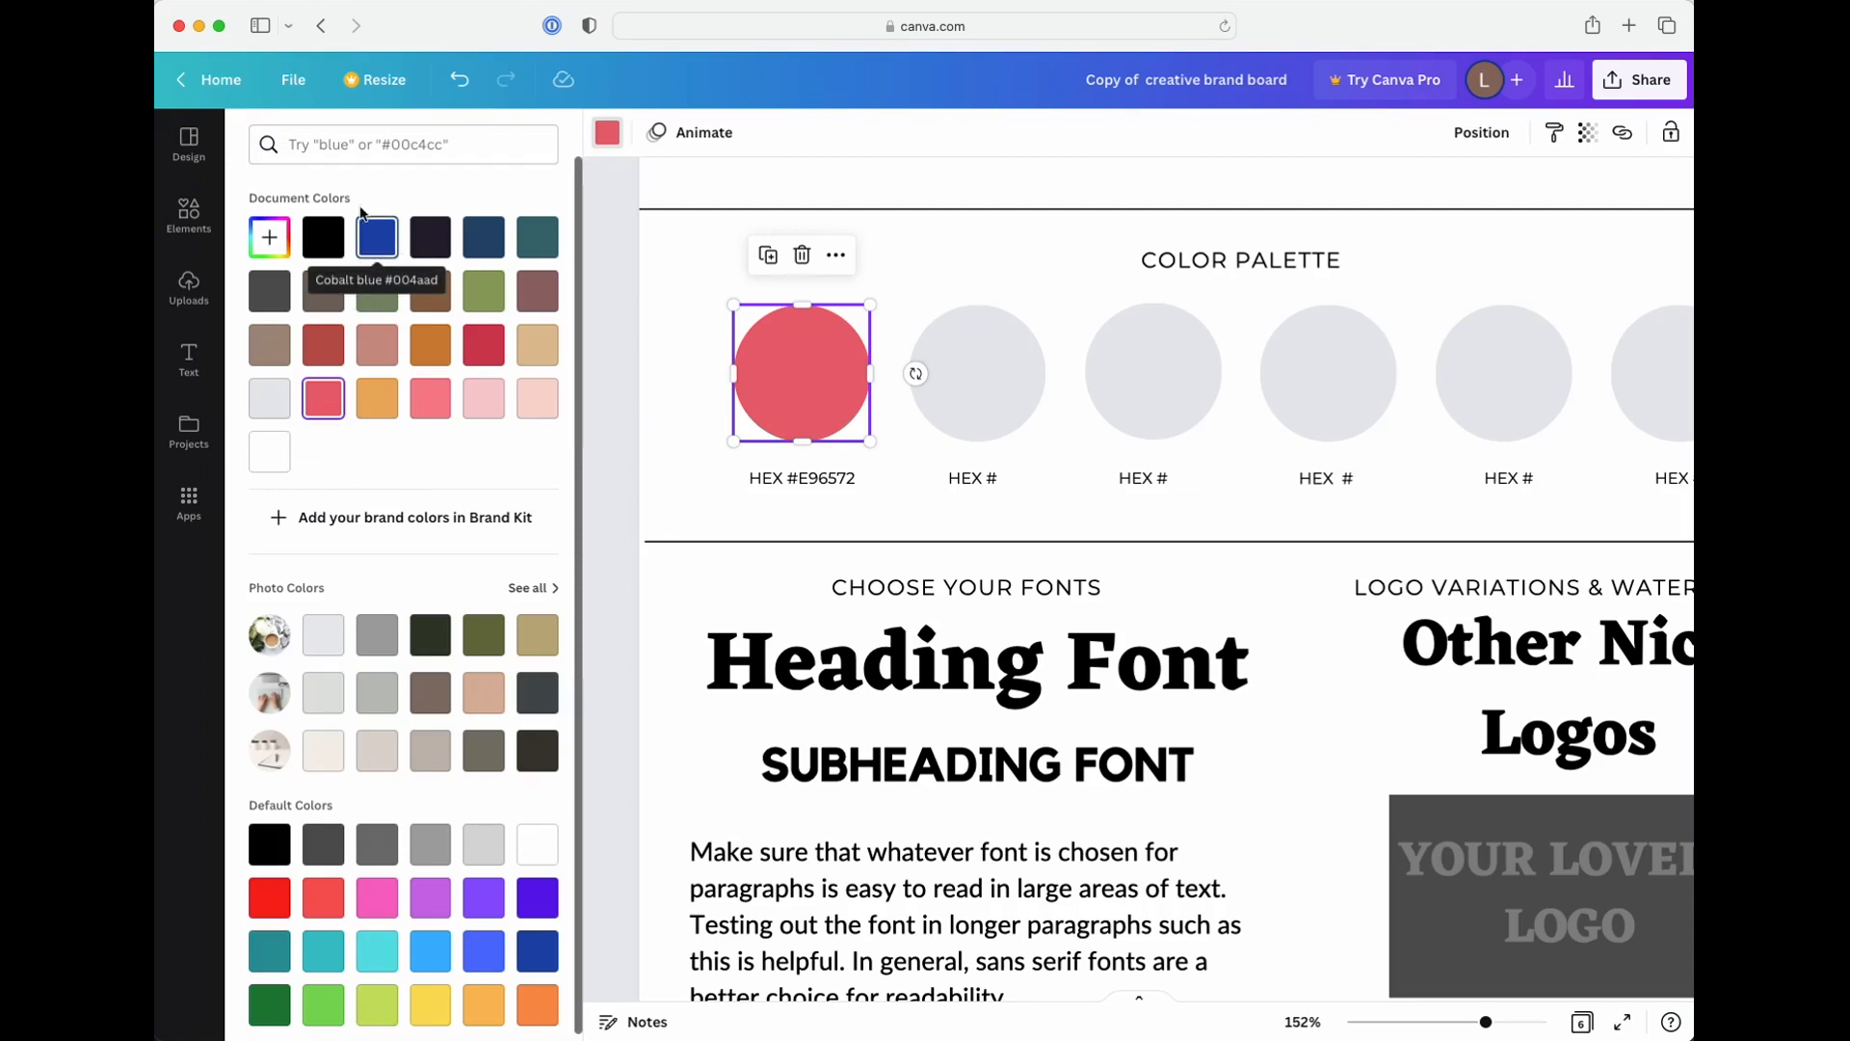
{"action": "left_click", "coordinate": [349, 143]}
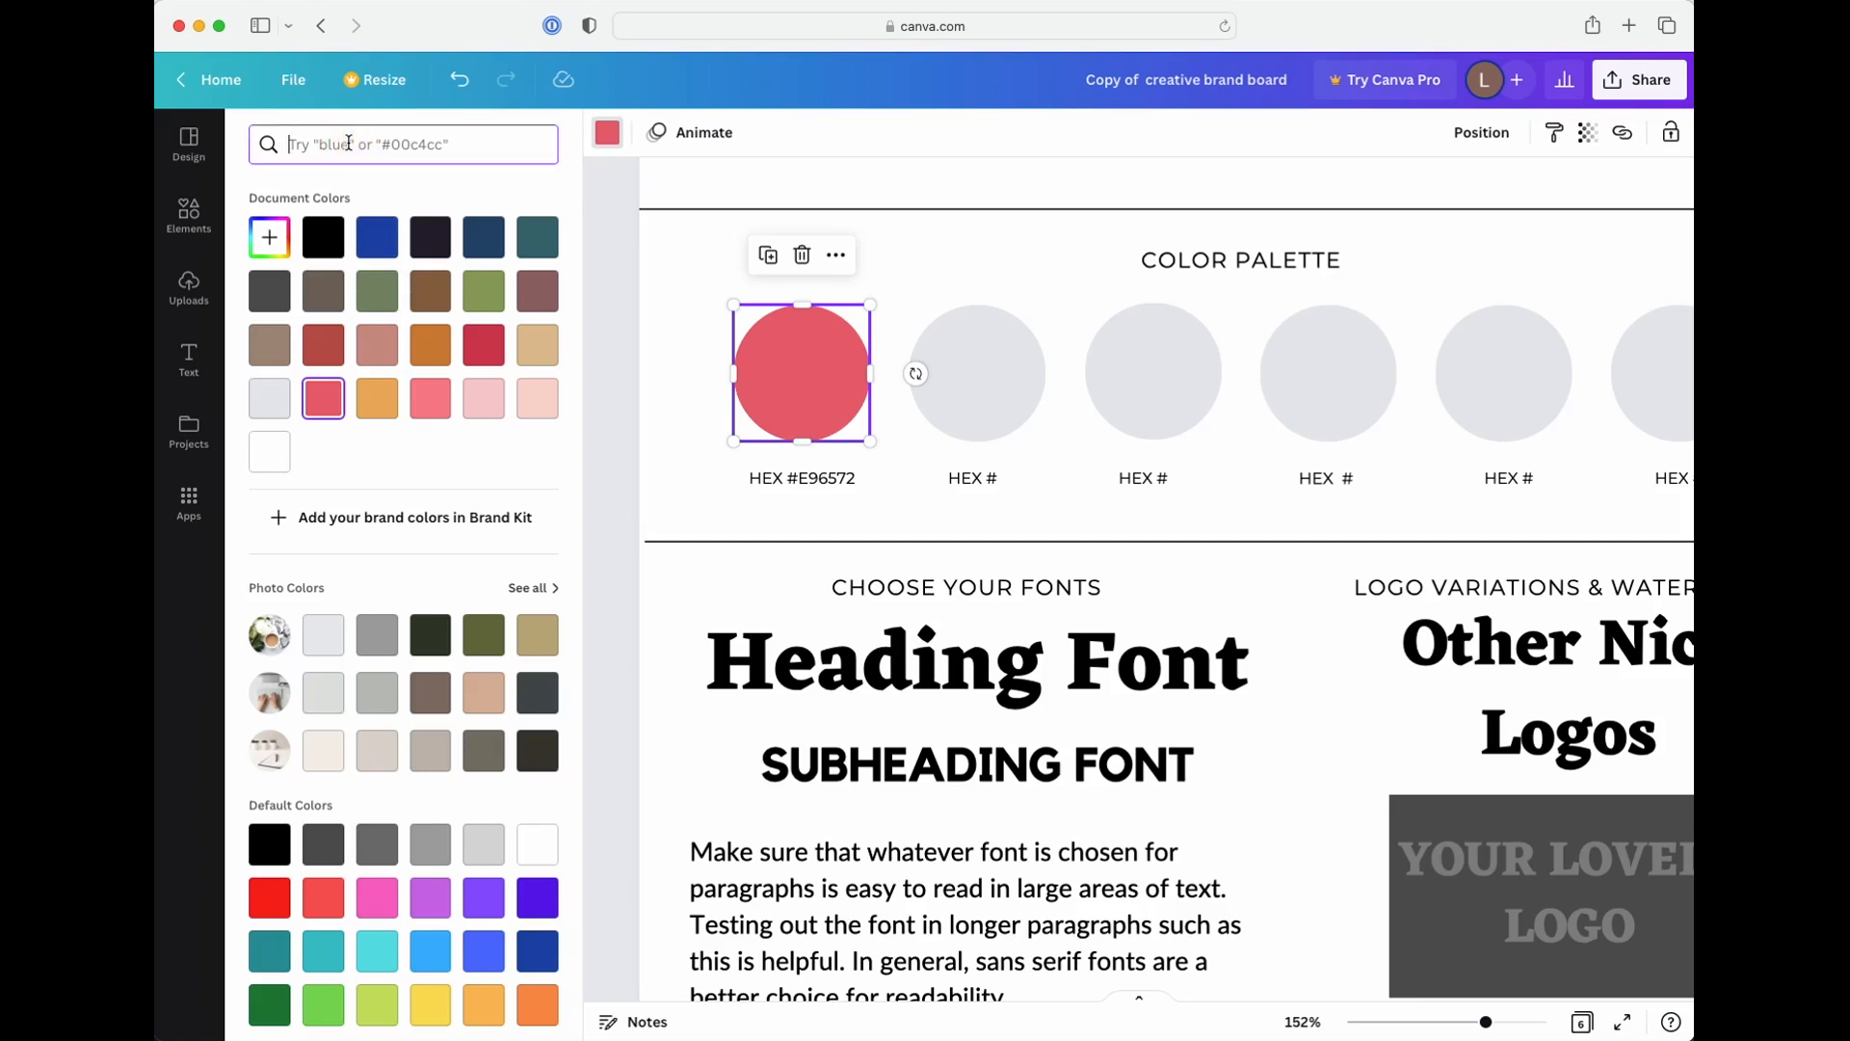
{"action": "type", "text": "e965"}
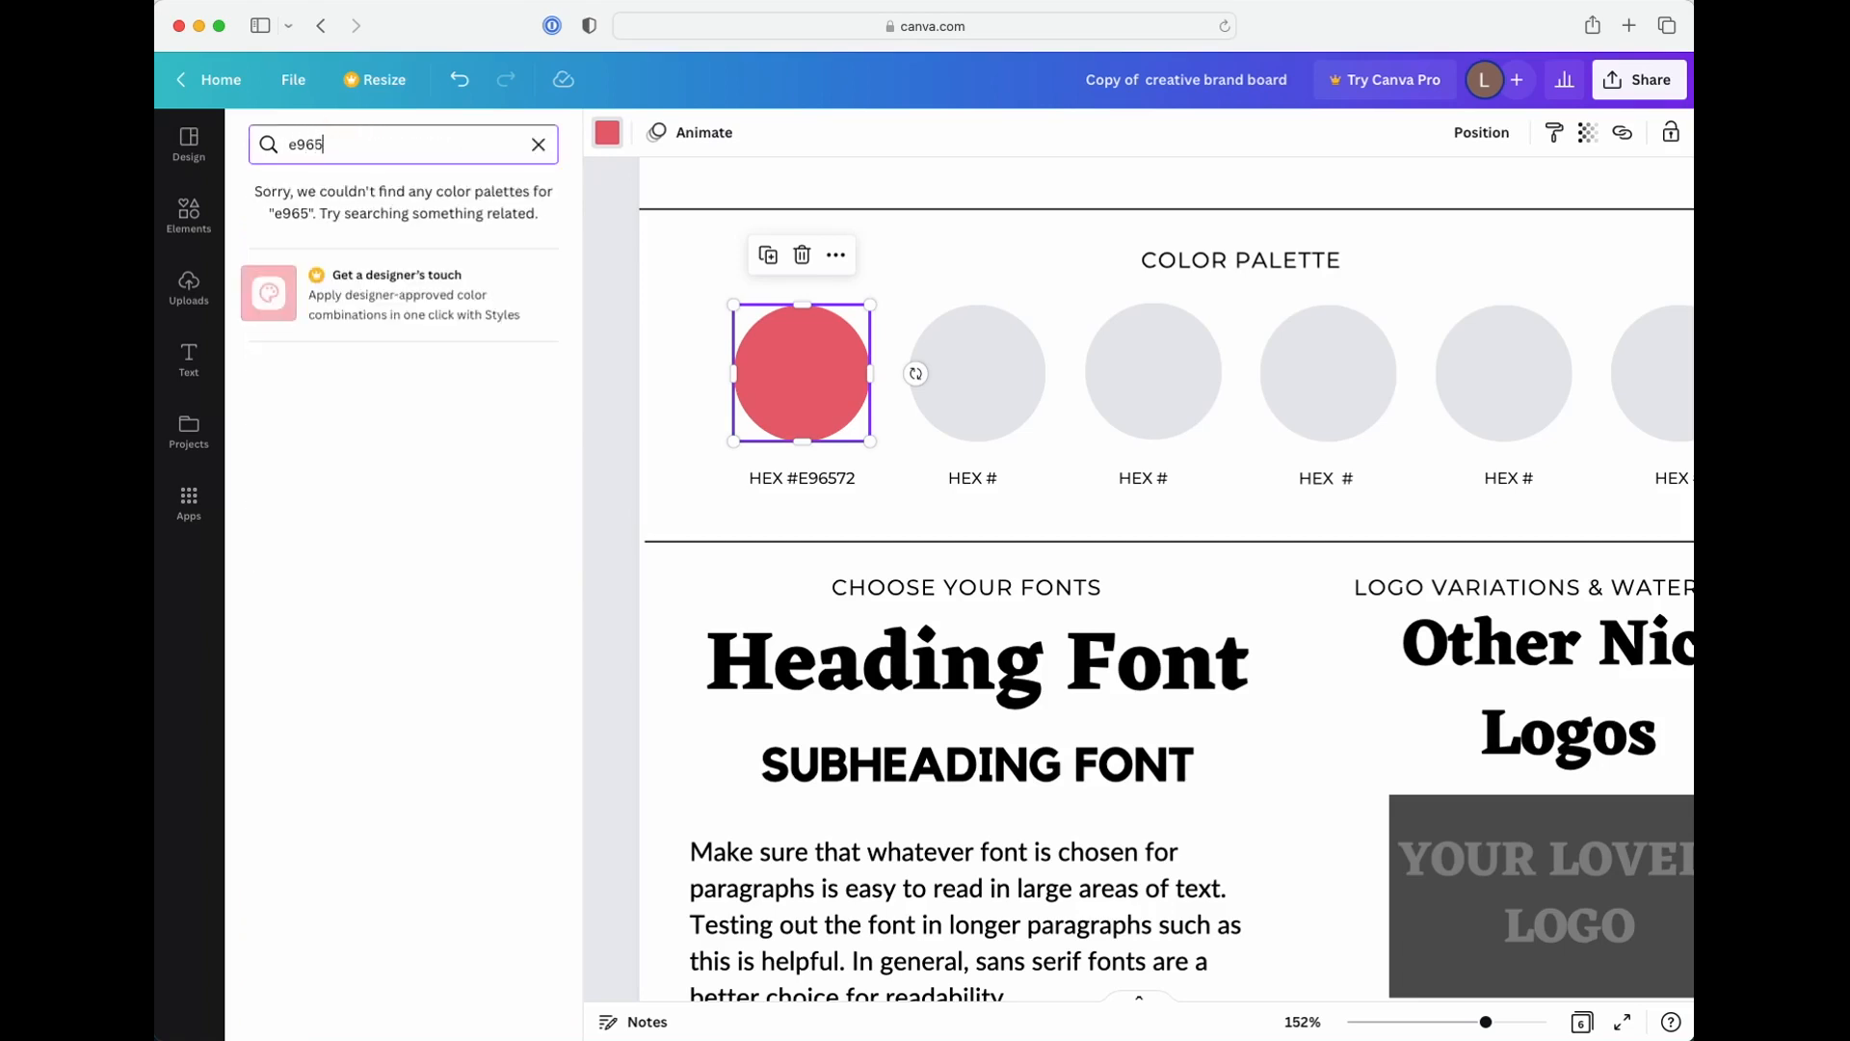
{"action": "type", "text": "72"}
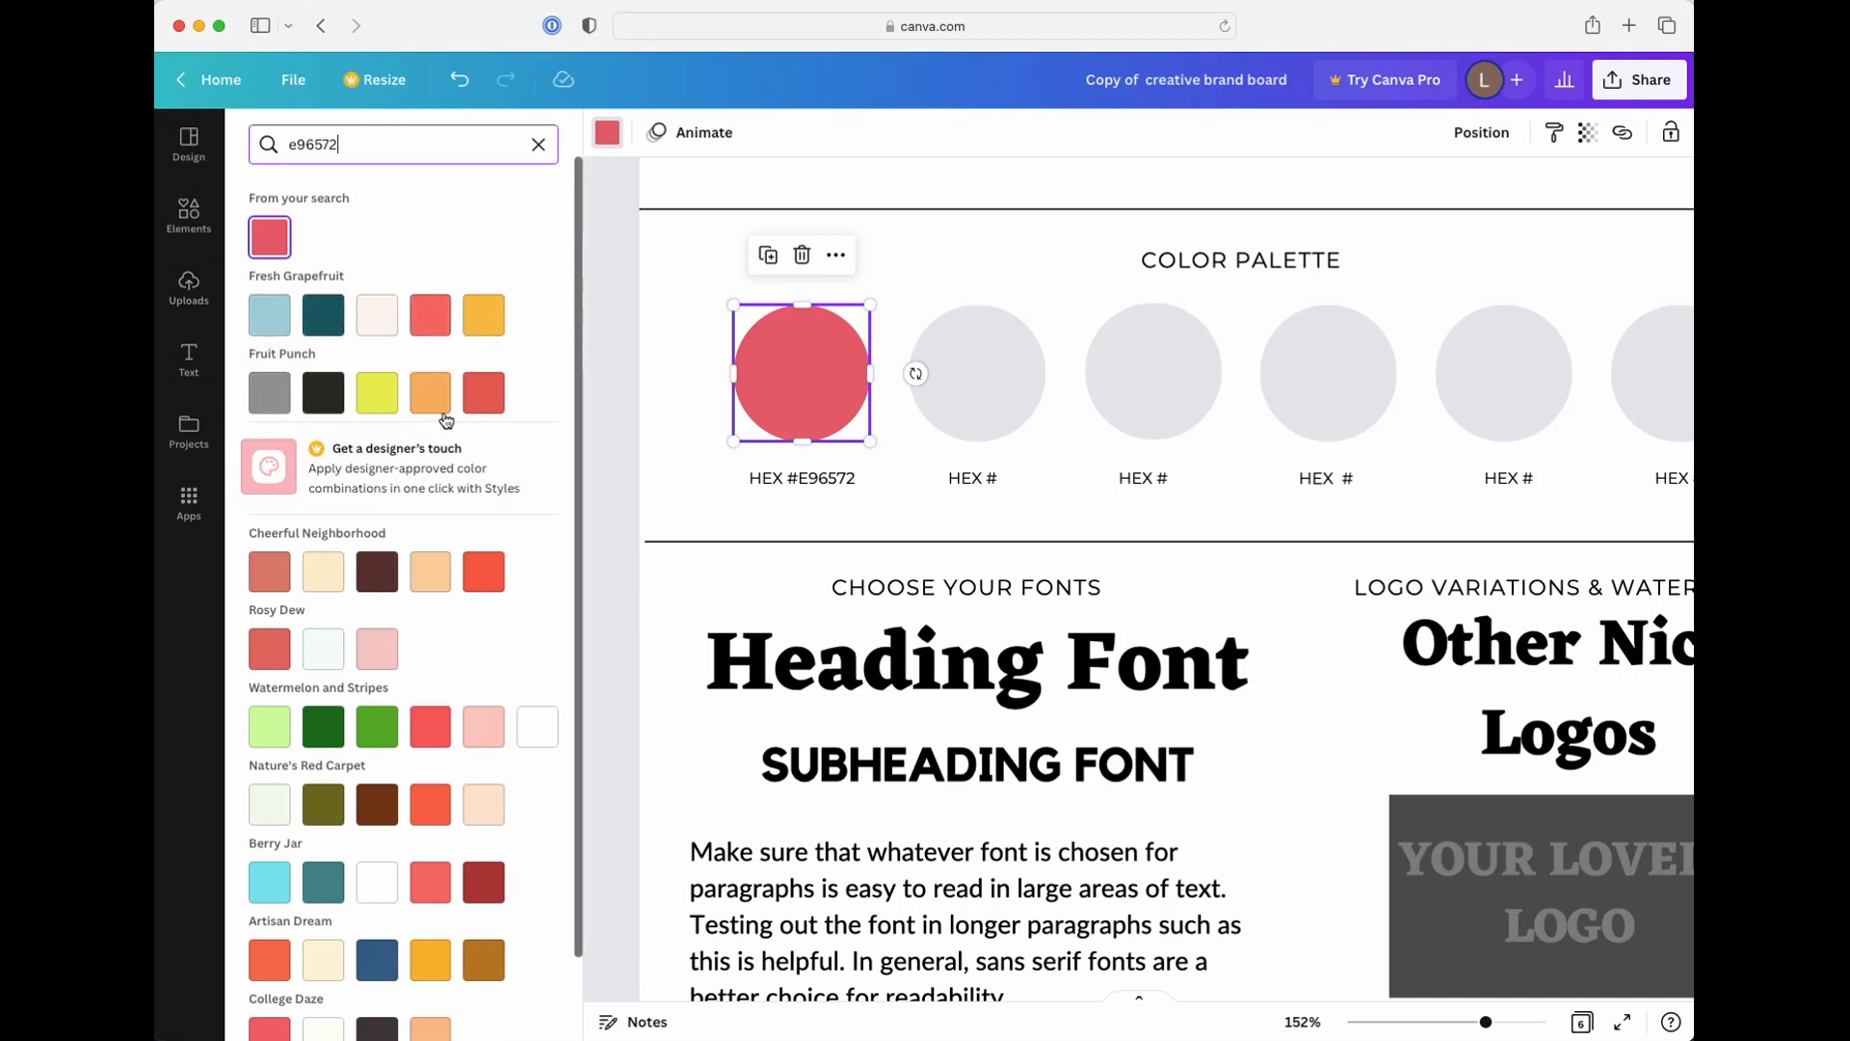
{"action": "scroll", "coordinate": [481, 559], "scroll_direction": "down", "scroll_amount": 1}
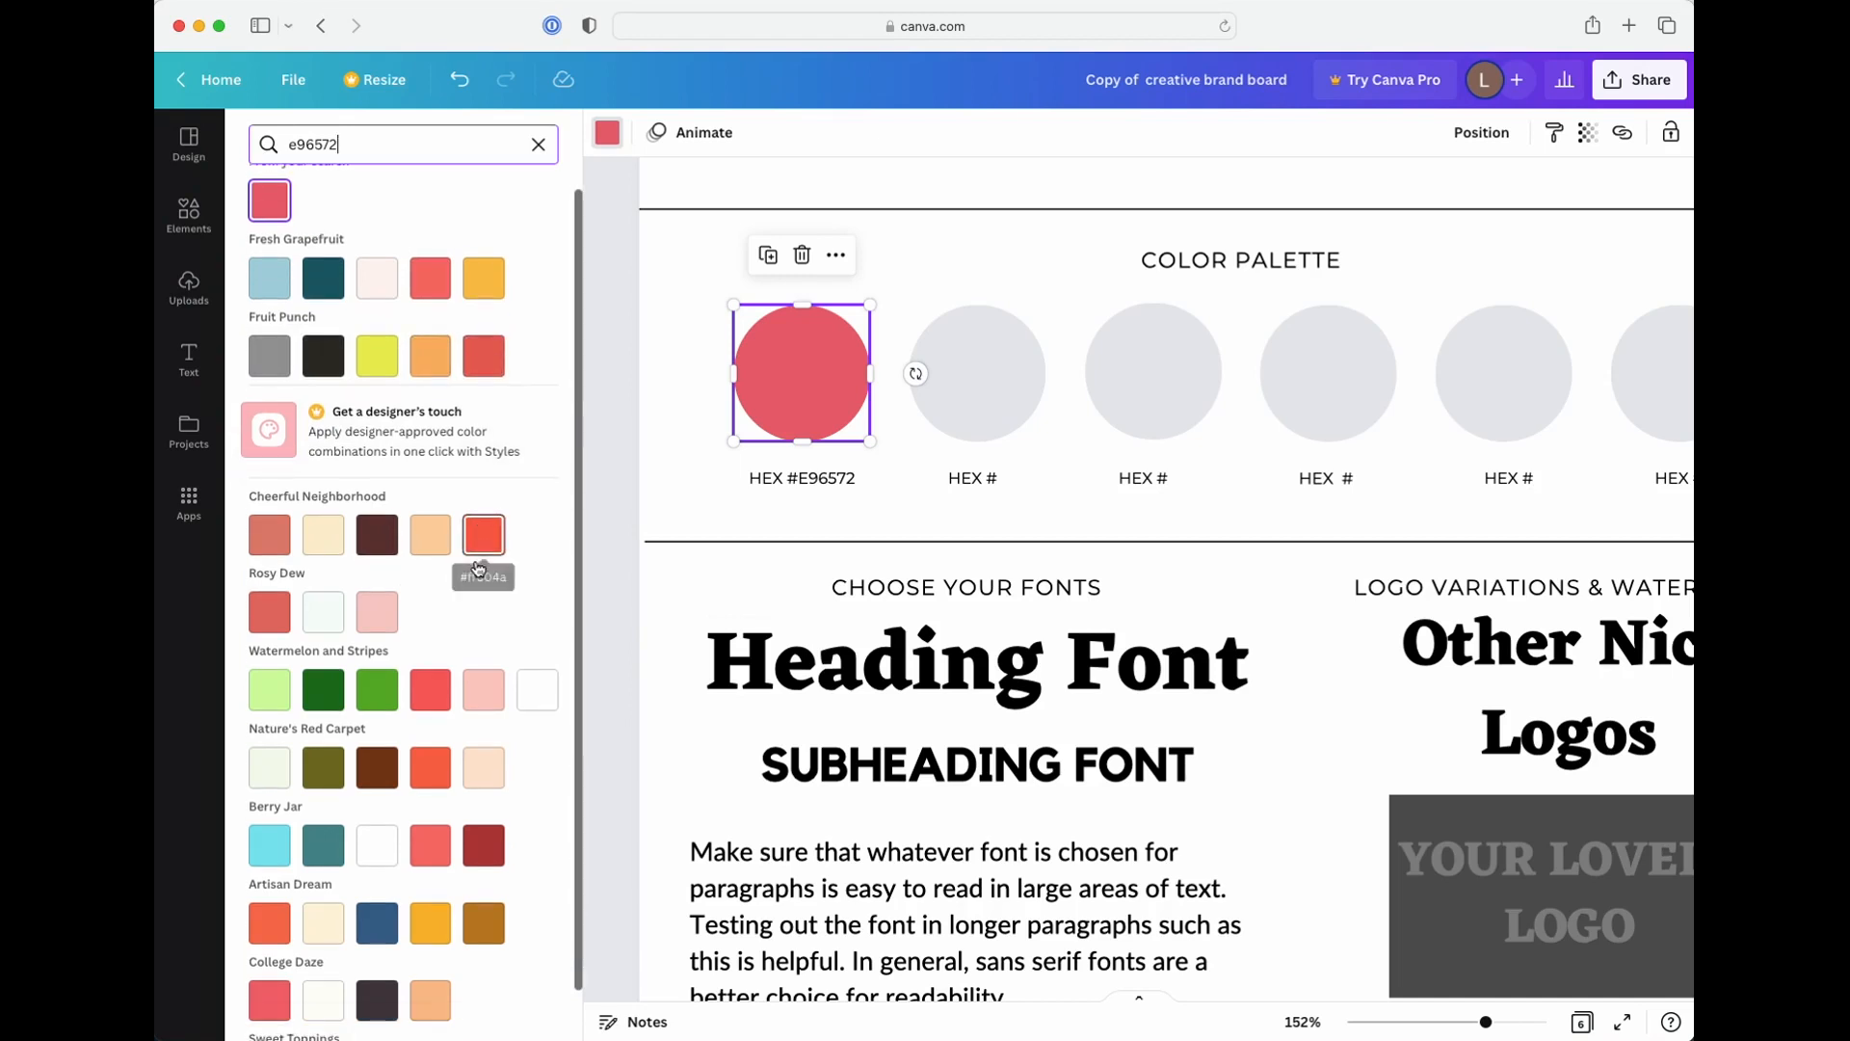
{"action": "scroll", "coordinate": [426, 742], "scroll_direction": "down", "scroll_amount": 1}
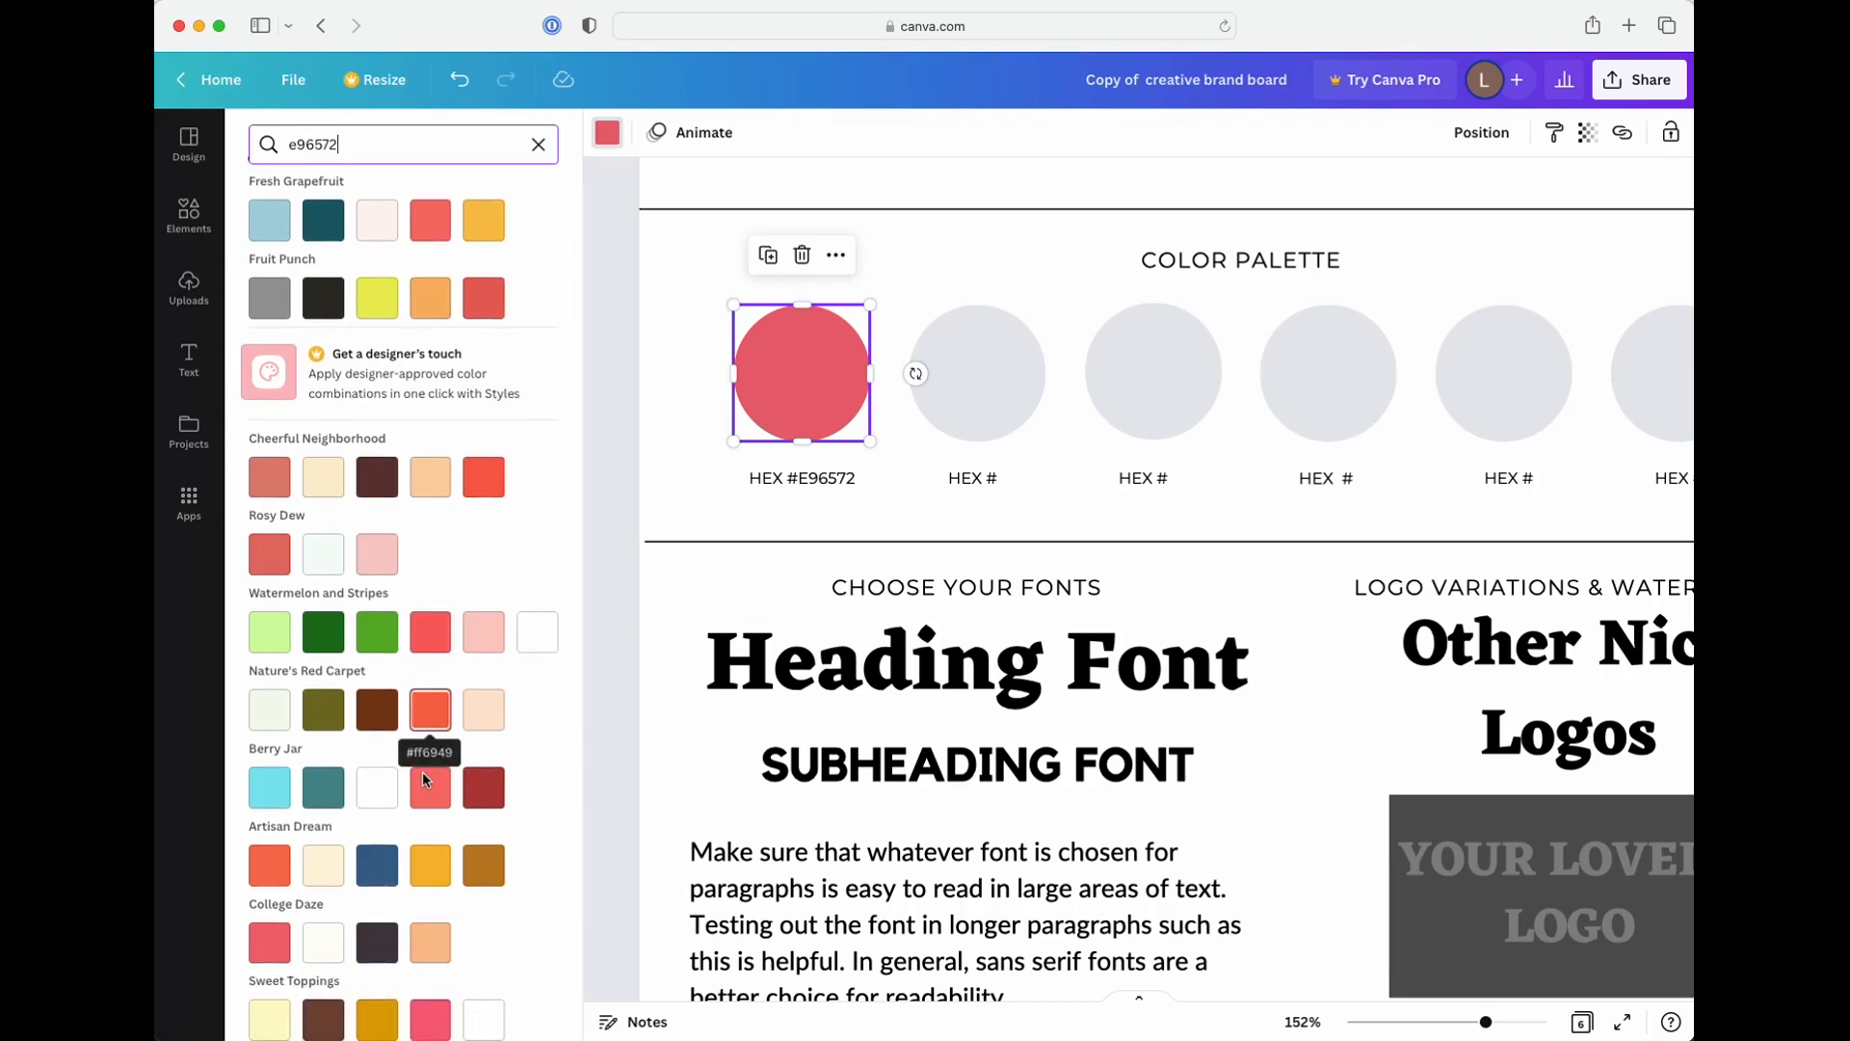
{"action": "scroll", "coordinate": [402, 539], "scroll_direction": "up", "scroll_amount": 2}
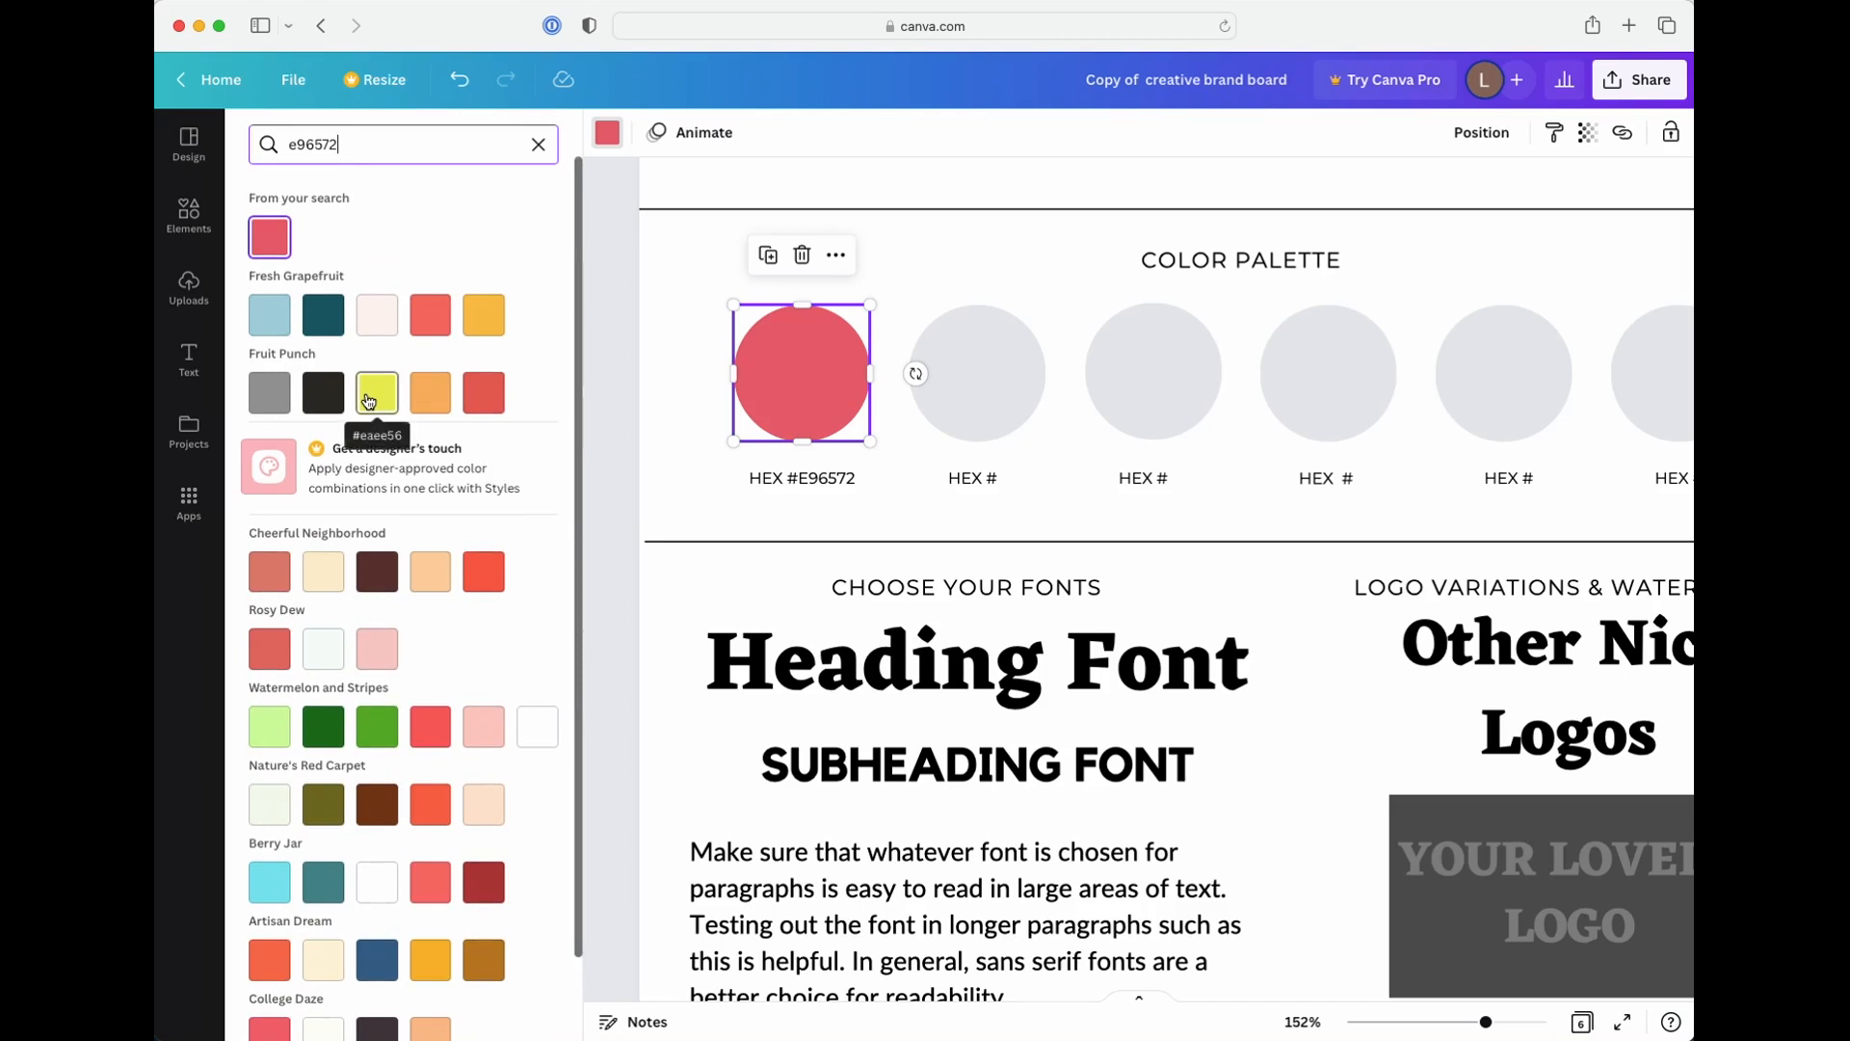
Replace the color search term with "light blue" to find related colors and palettes
{"action": "double_click", "coordinate": [297, 140]}
{"action": "key", "text": "BackSpace"}
{"action": "type", "text": "light"}
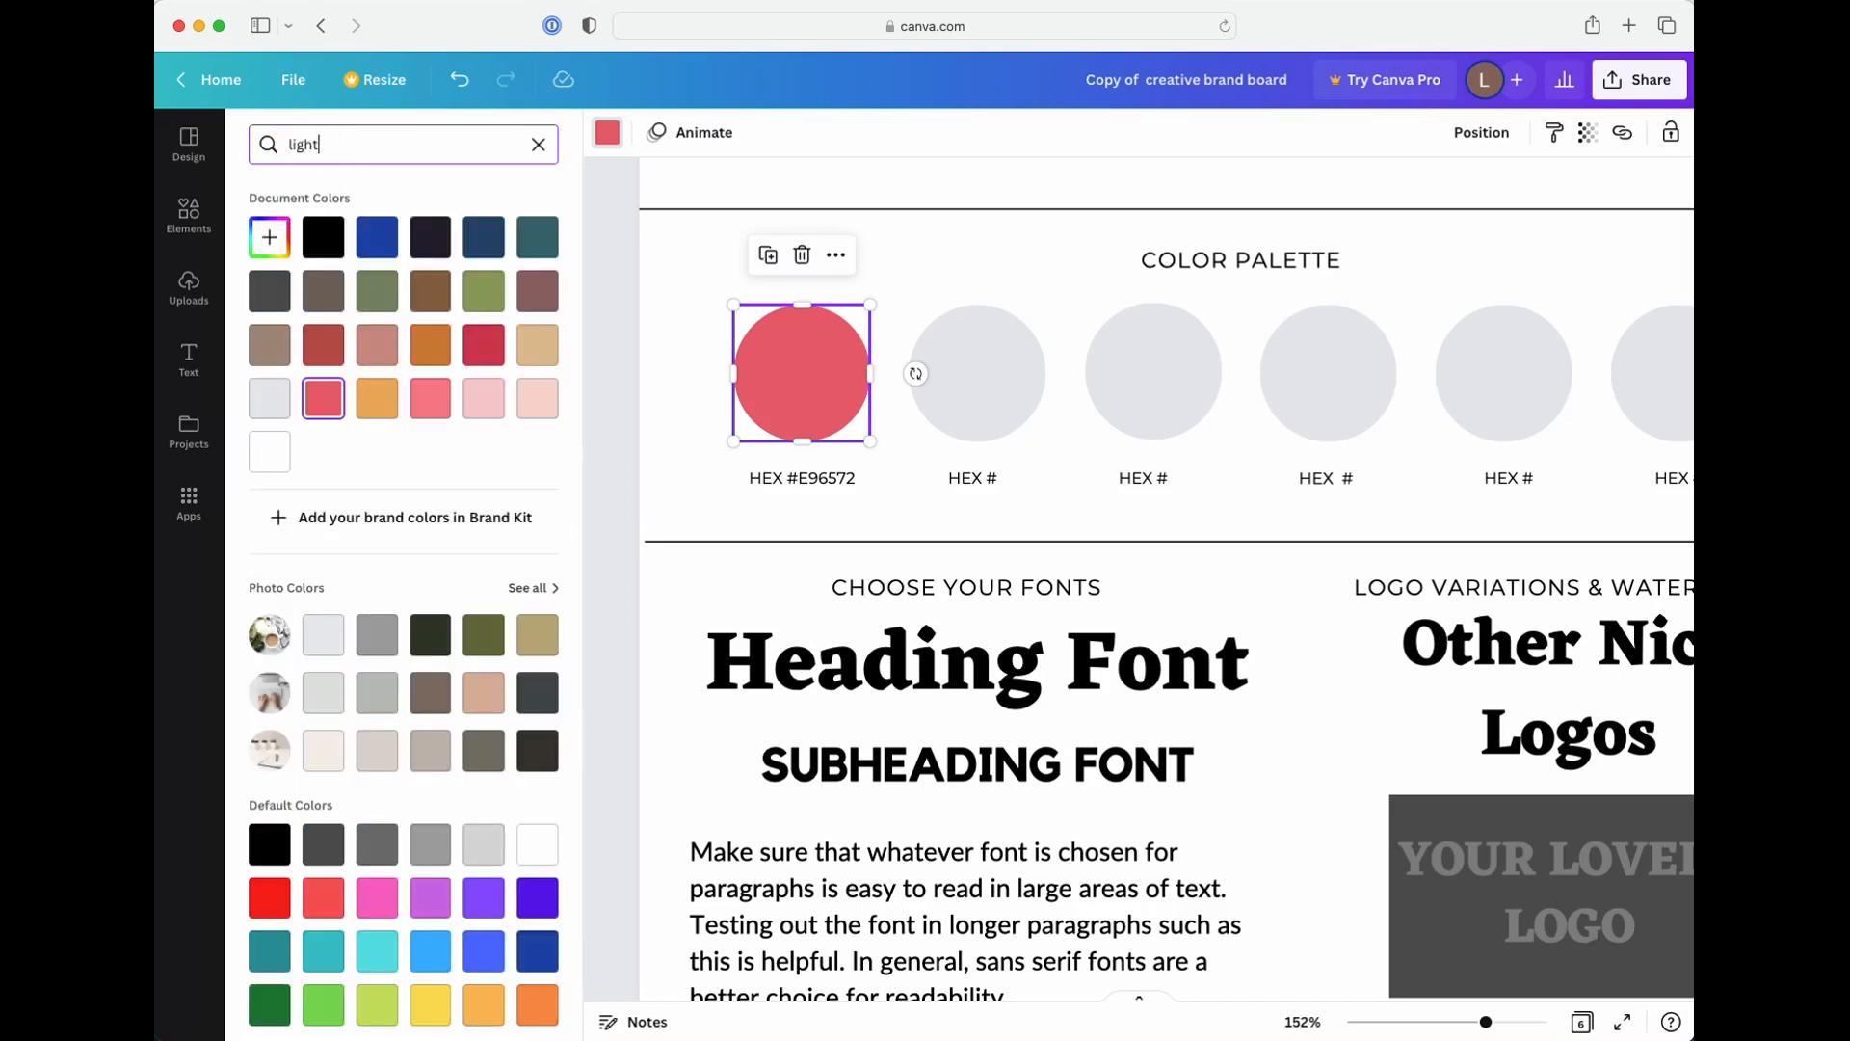
{"action": "type", "text": " blue"}
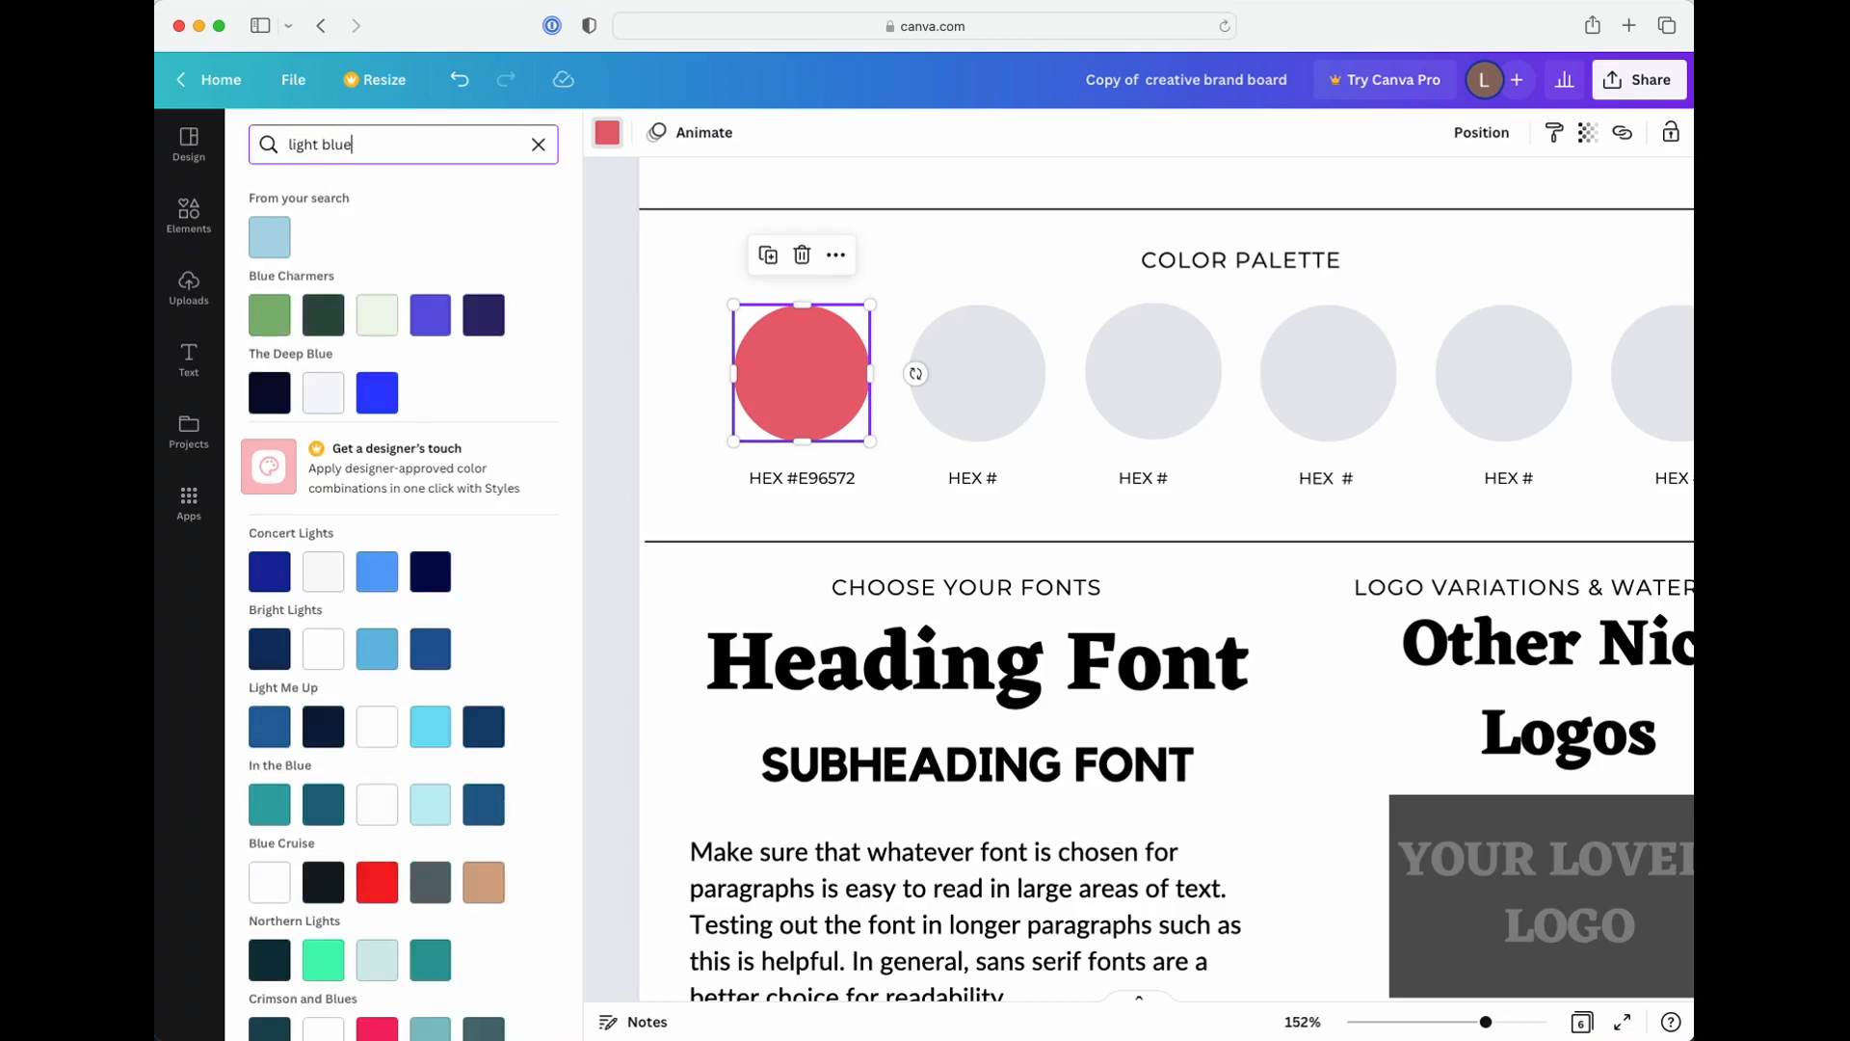
Try the light blue search result as the fill of the first palette circle
{"action": "left_click", "coordinate": [275, 241]}
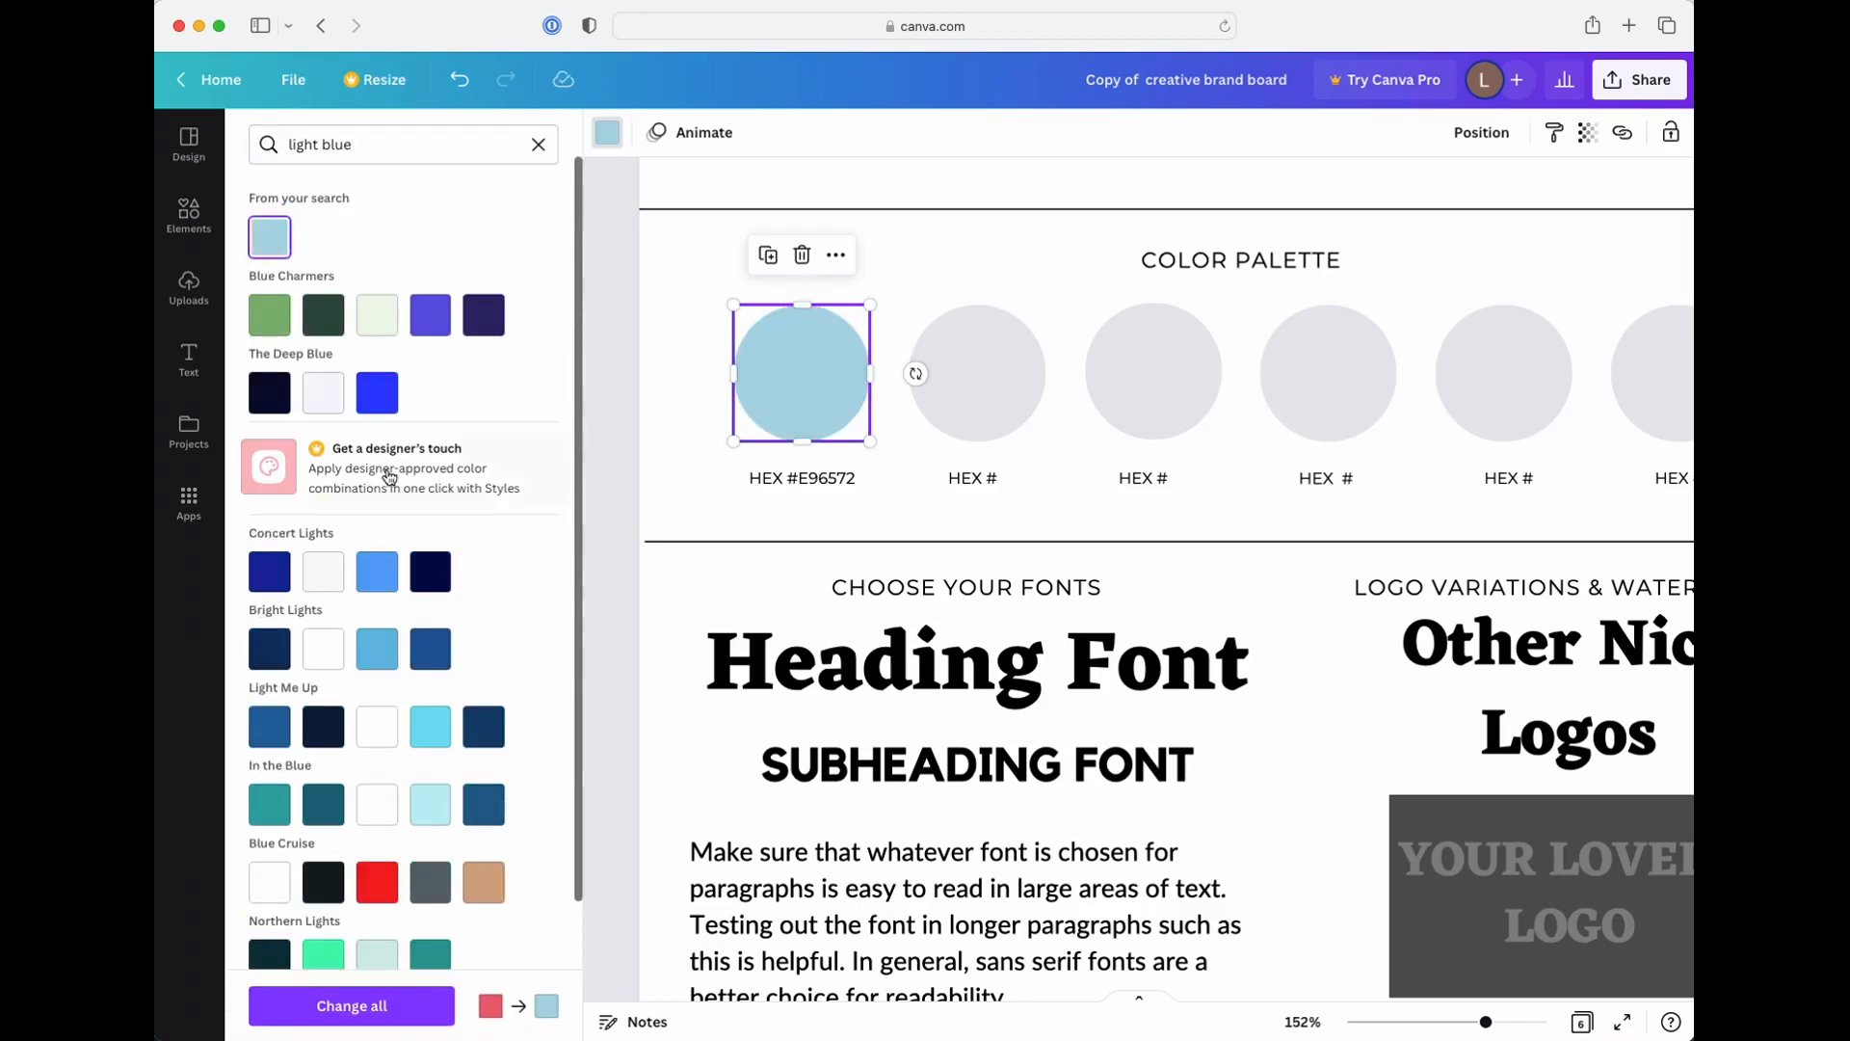
{"action": "scroll", "coordinate": [376, 477], "scroll_direction": "down", "scroll_amount": 4}
{"action": "scroll", "coordinate": [376, 462], "scroll_direction": "up", "scroll_amount": 4}
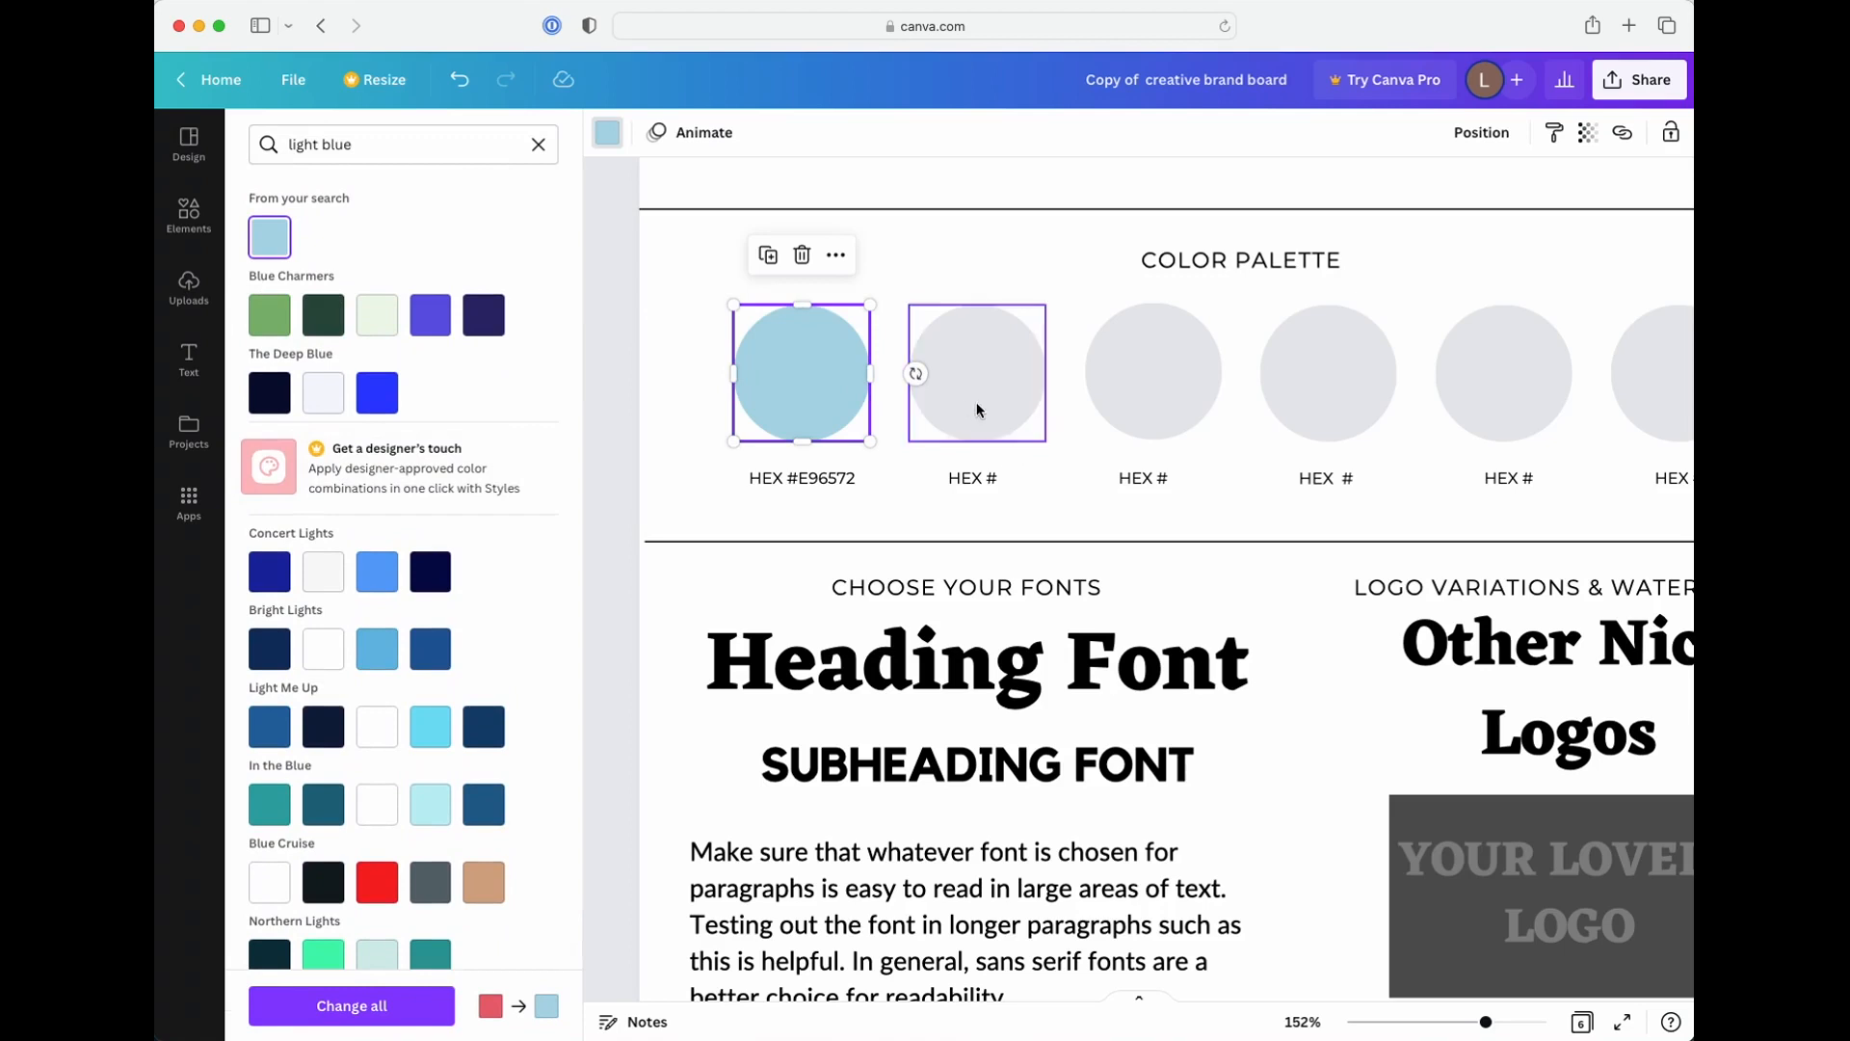
Search the colors for add8e6 and browse the suggested palettes
{"action": "triple_click", "coordinate": [401, 144]}
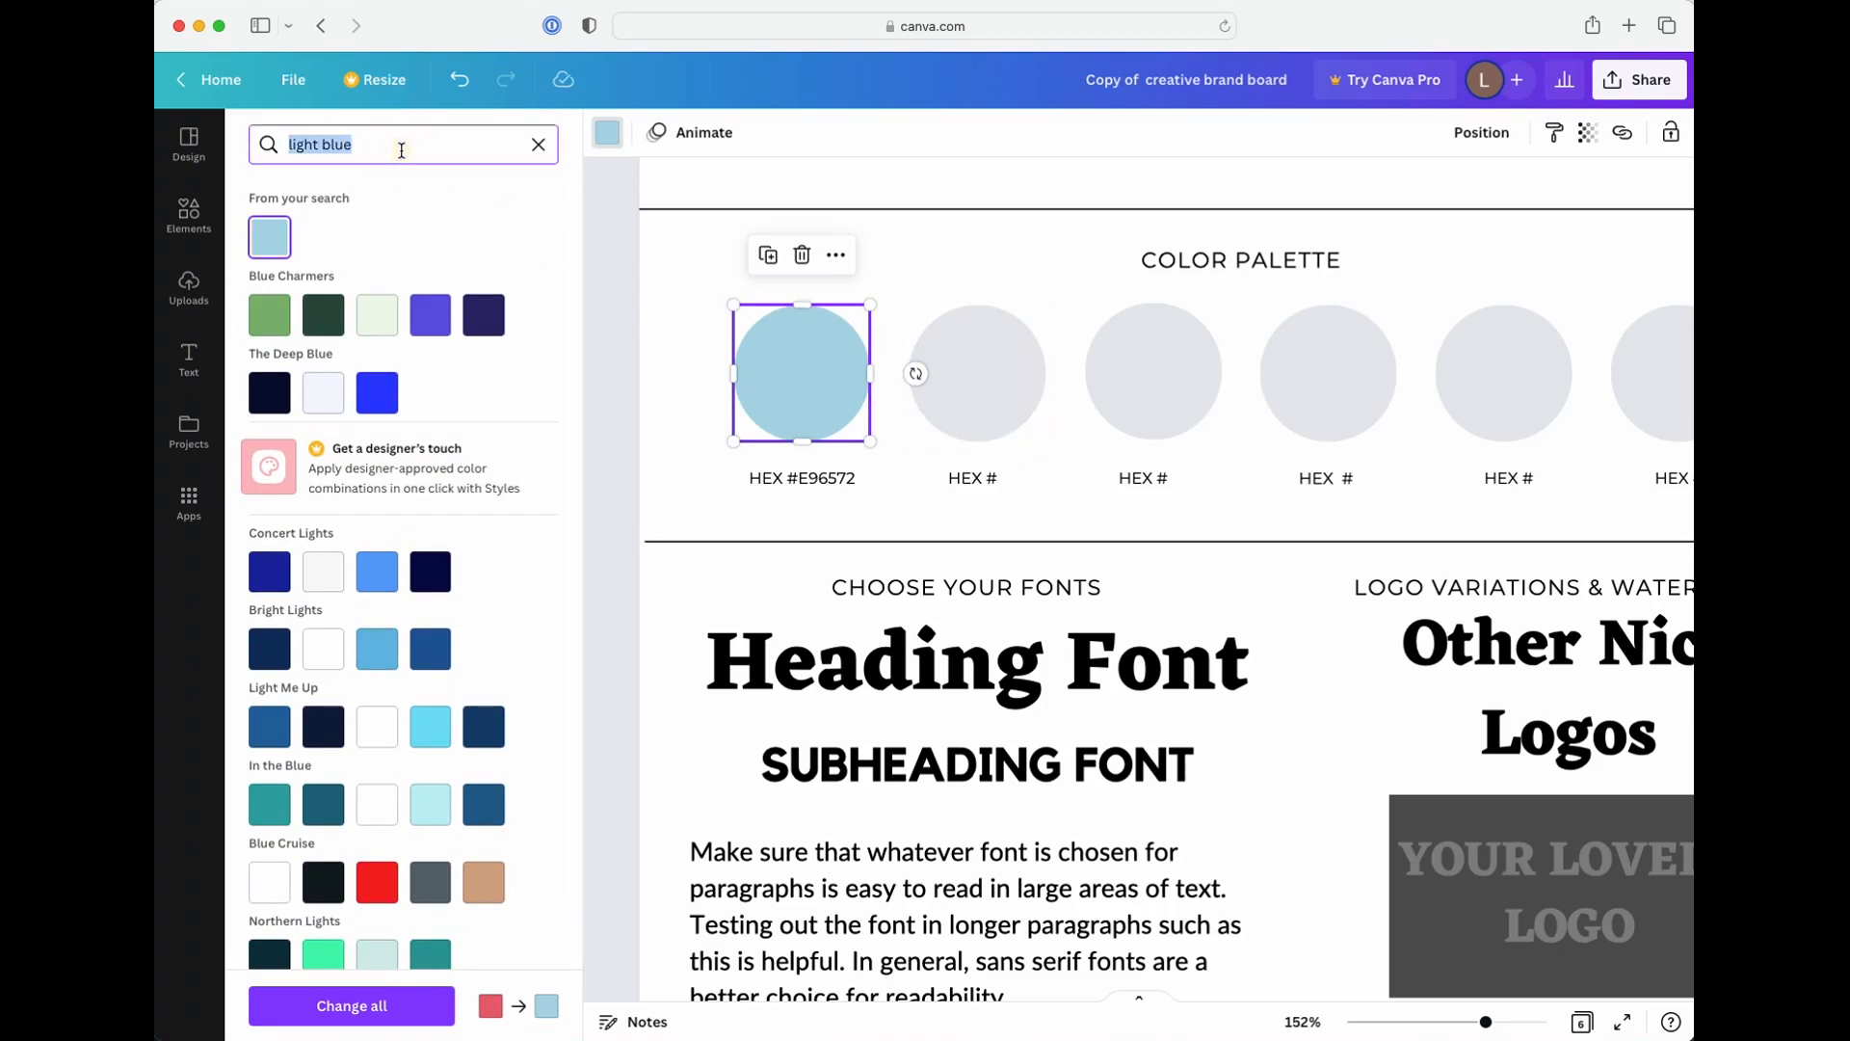
{"action": "type", "text": "add83"}
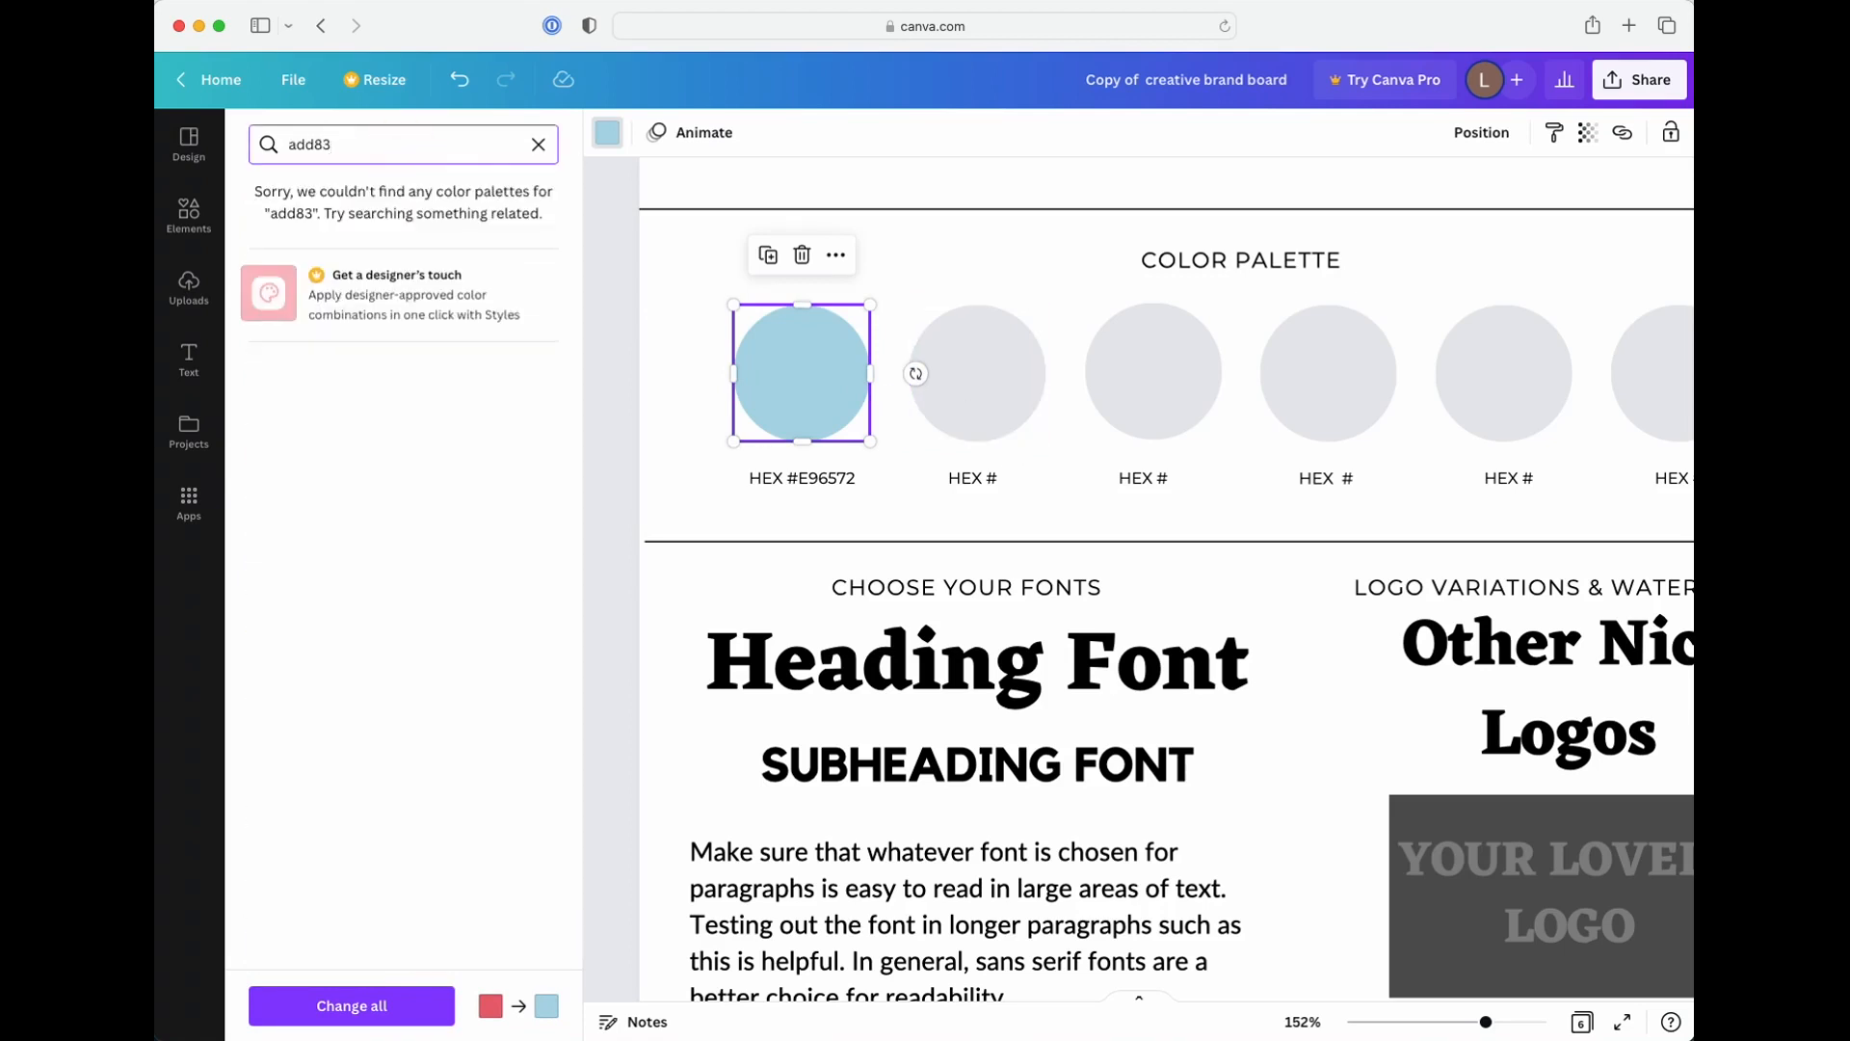
{"action": "key", "text": "BackSpace"}
{"action": "type", "text": "e6"}
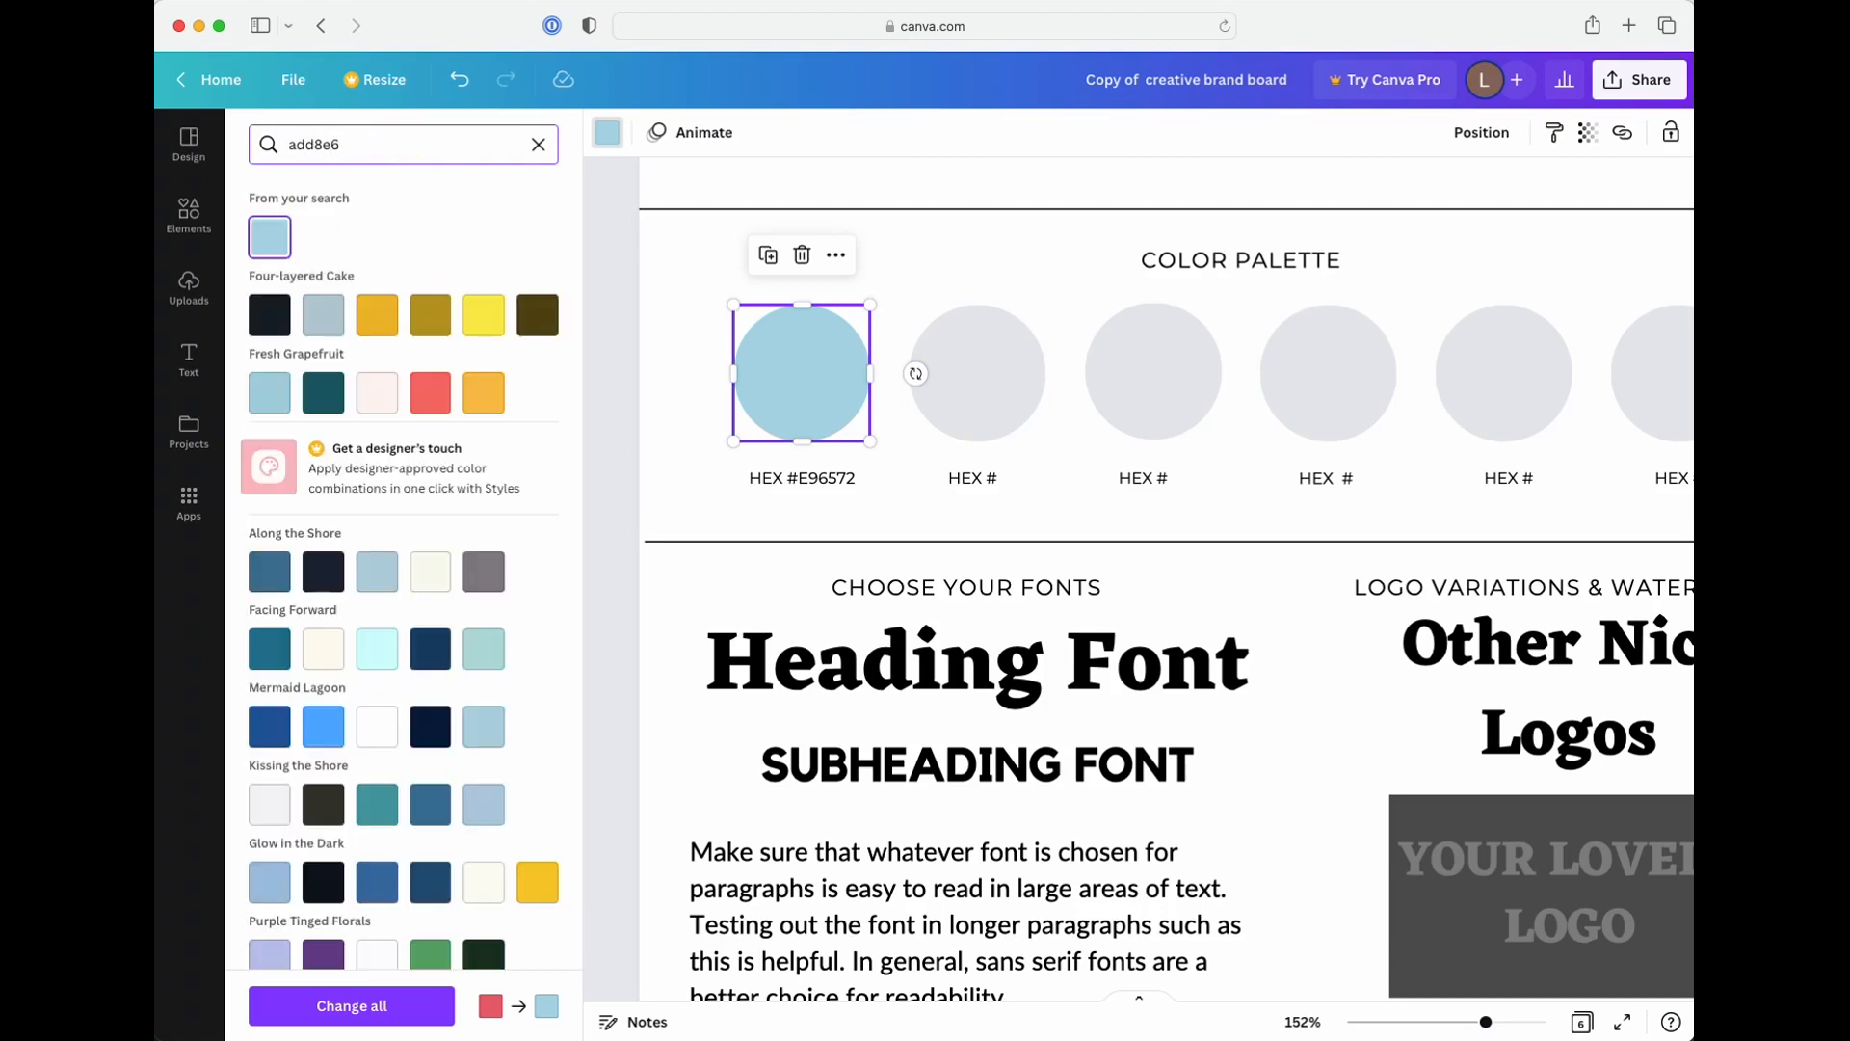
{"action": "scroll", "coordinate": [535, 665], "scroll_direction": "down", "scroll_amount": 3}
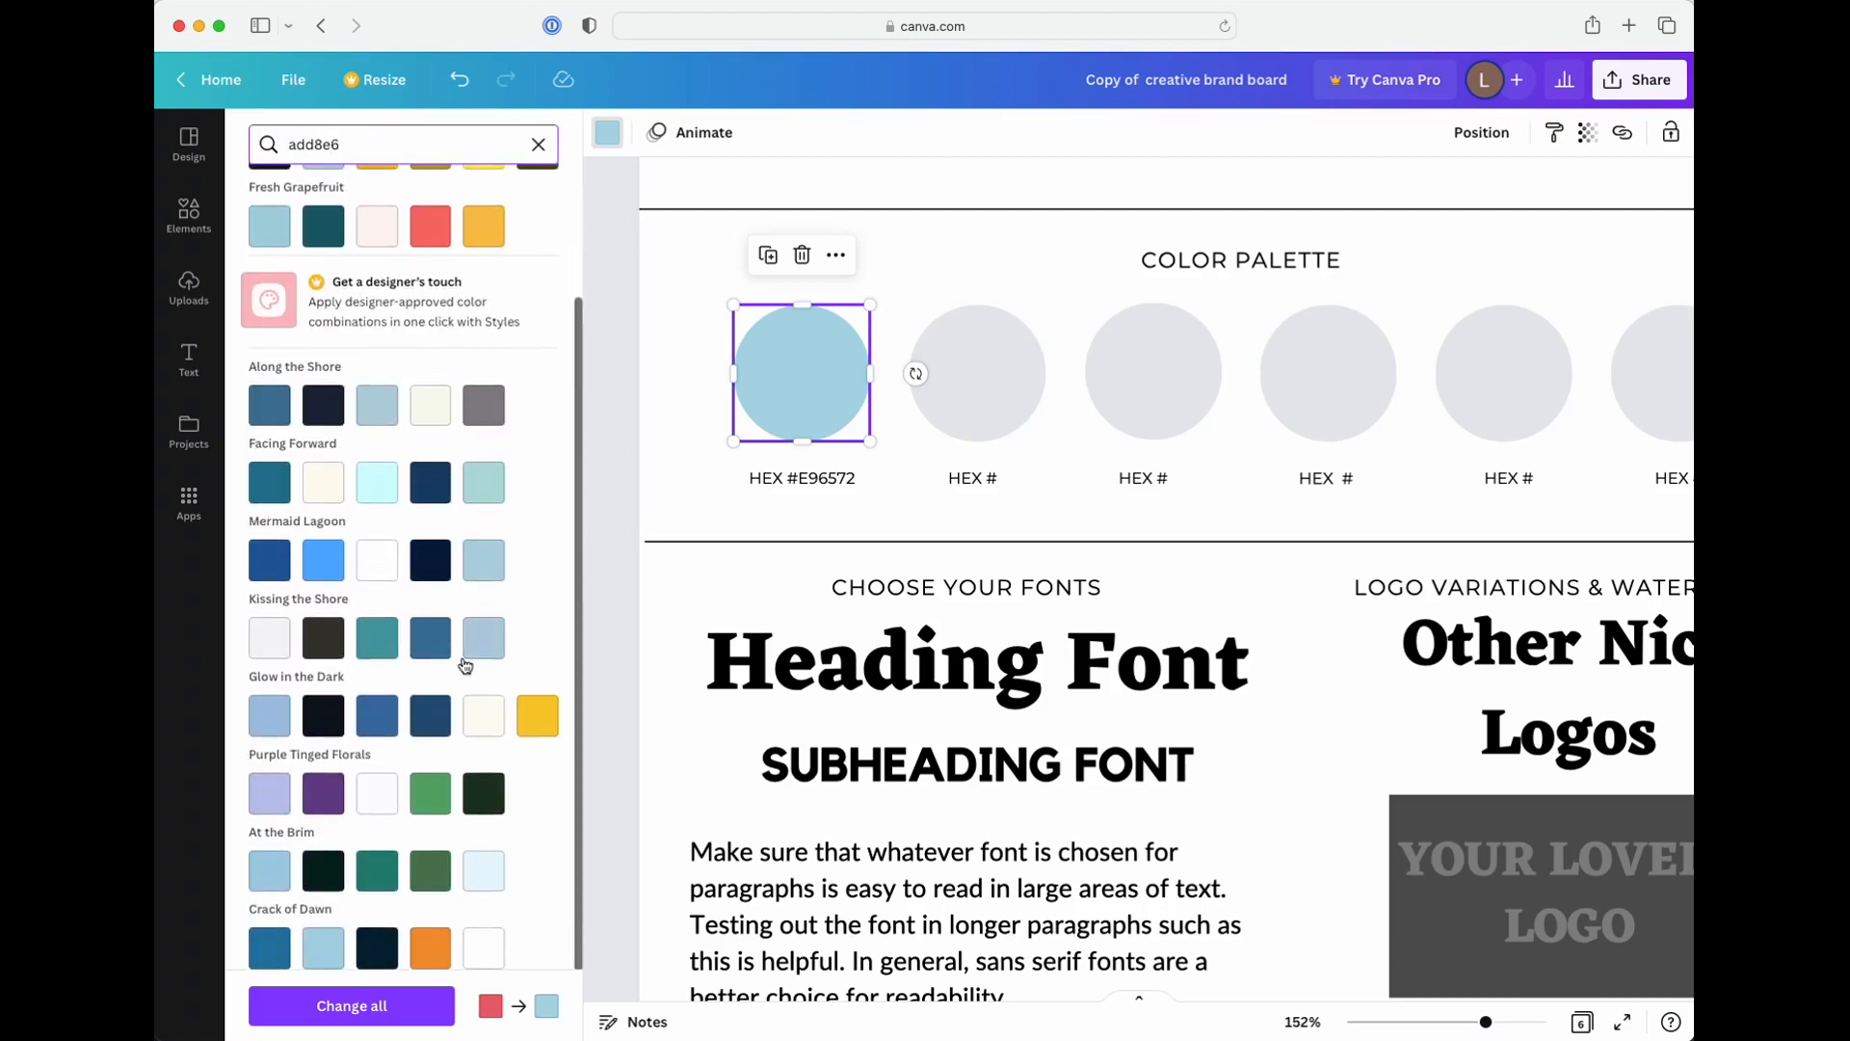
{"action": "scroll", "coordinate": [458, 660], "scroll_direction": "up", "scroll_amount": 3}
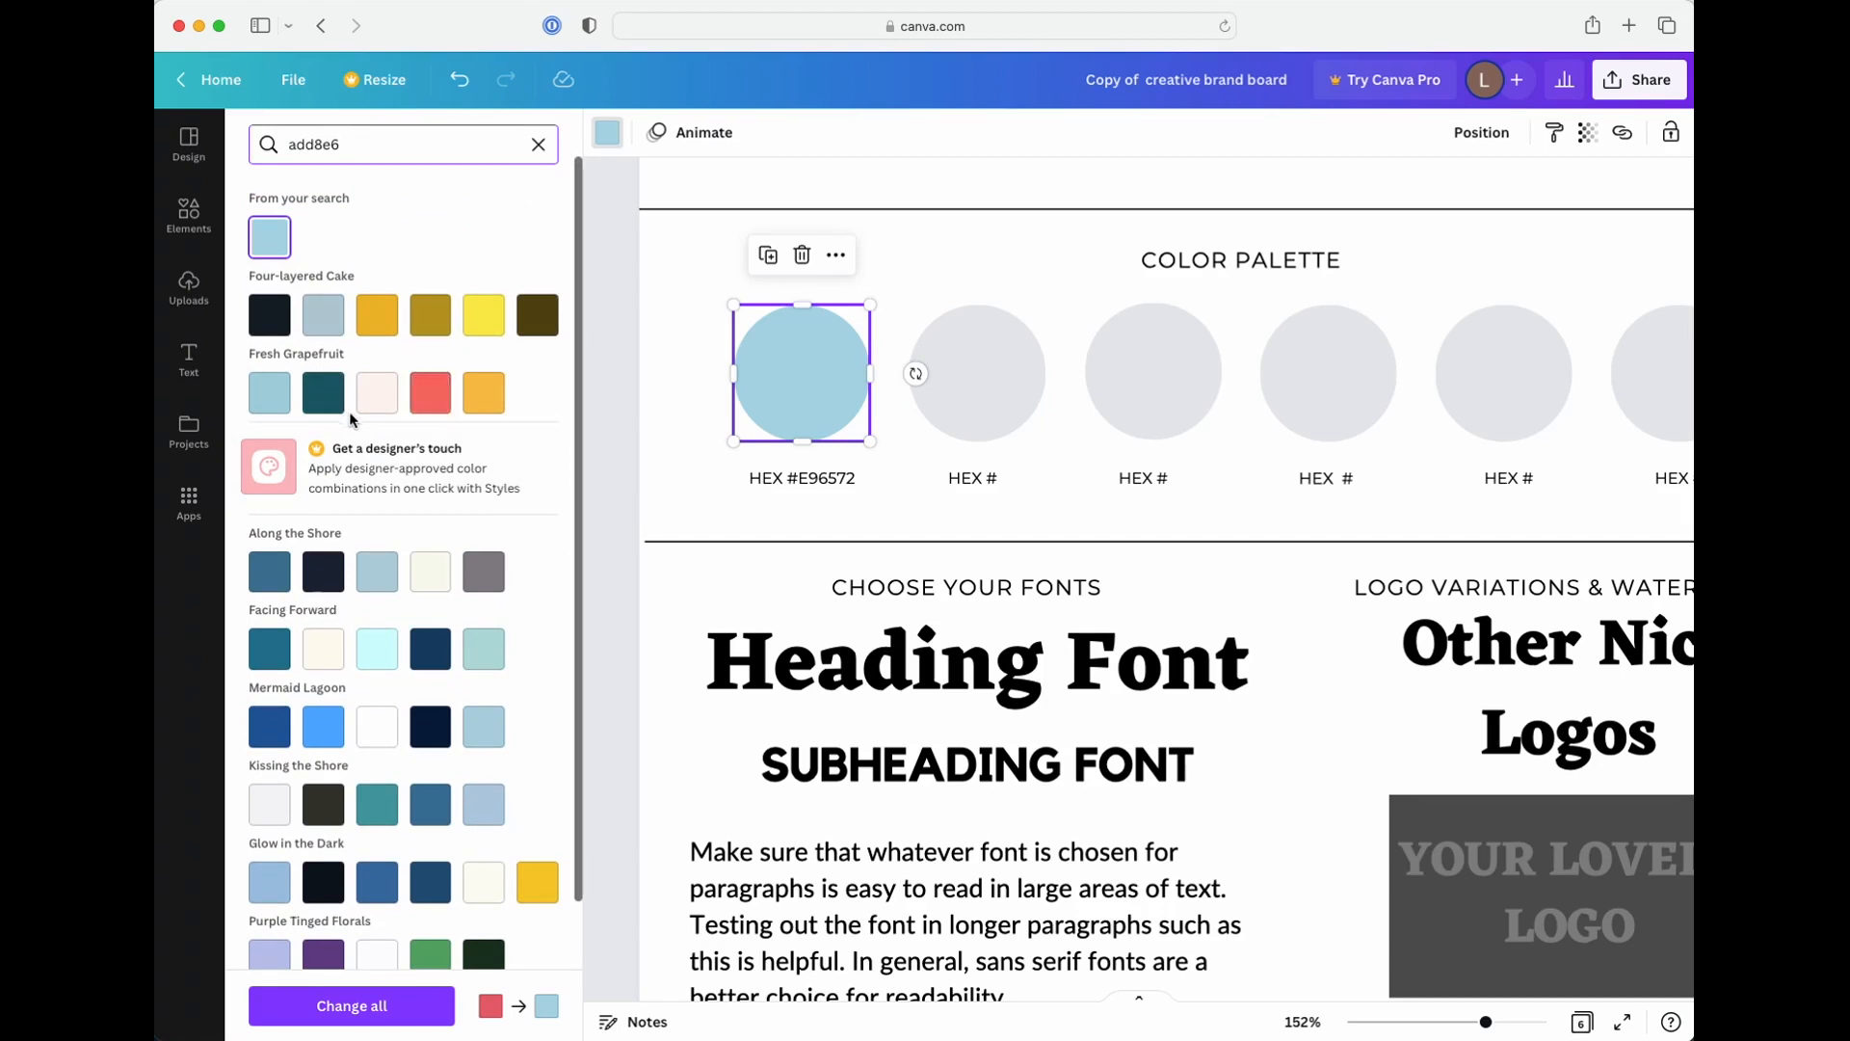
Clear the color search and refill the first palette circle with the coral red document color #e96572
{"action": "left_click", "coordinate": [537, 144]}
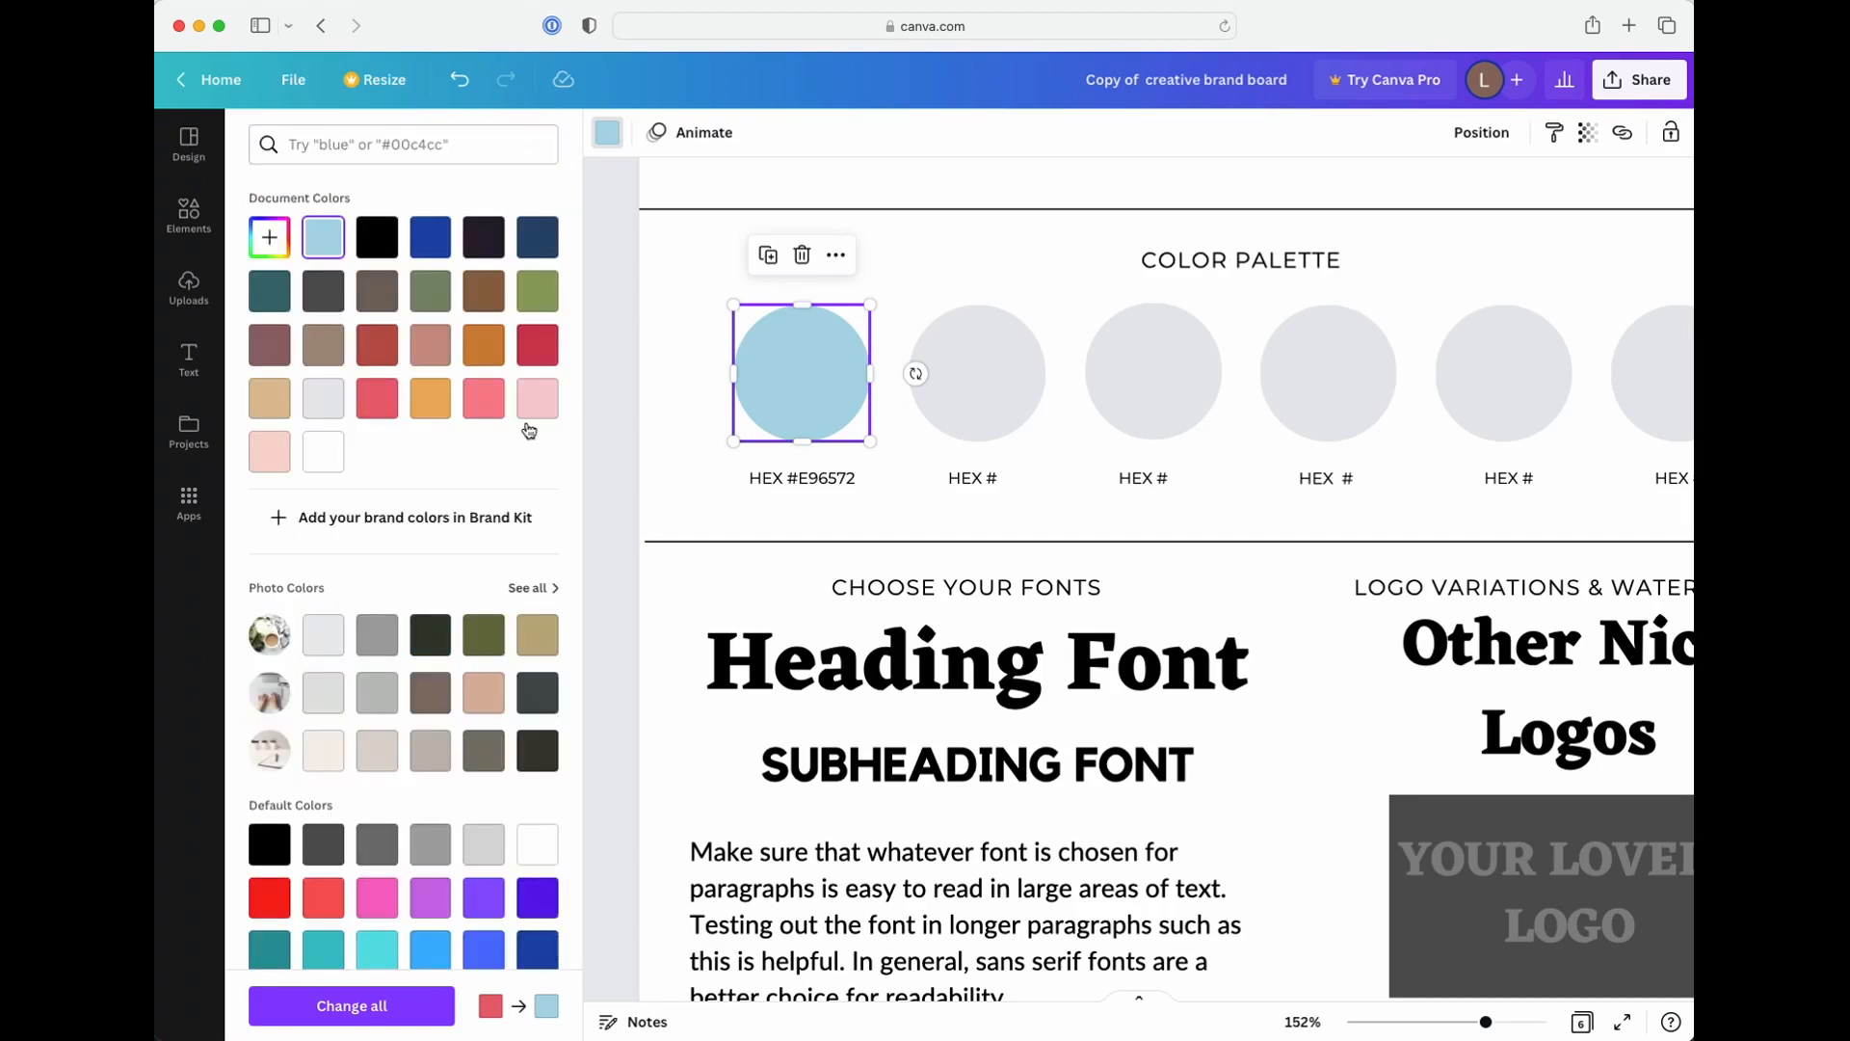
{"action": "left_click", "coordinate": [376, 396]}
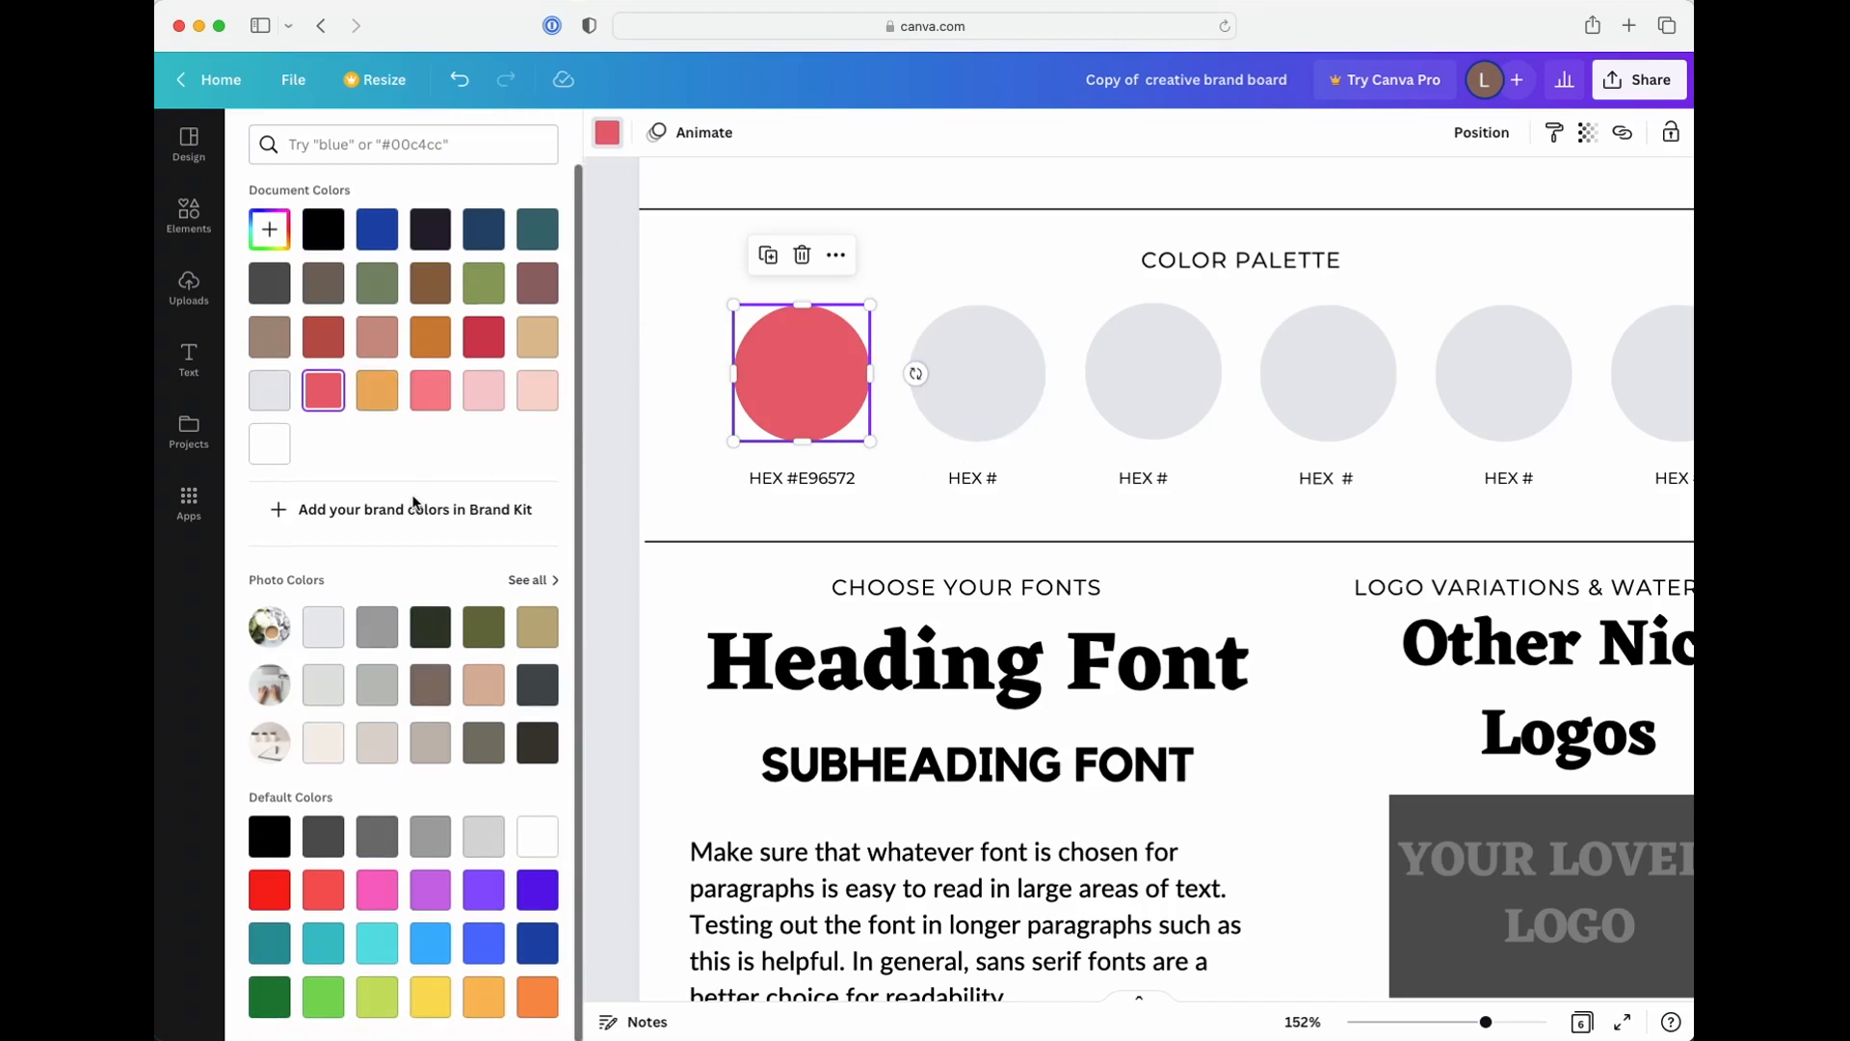
Examine the sample brand boards on the following pages, comparing their palettes, fonts, icons and inspiration photos
{"action": "scroll", "coordinate": [463, 569], "scroll_direction": "down", "scroll_amount": 1}
{"action": "scroll", "coordinate": [875, 671], "scroll_direction": "down", "scroll_amount": 15}
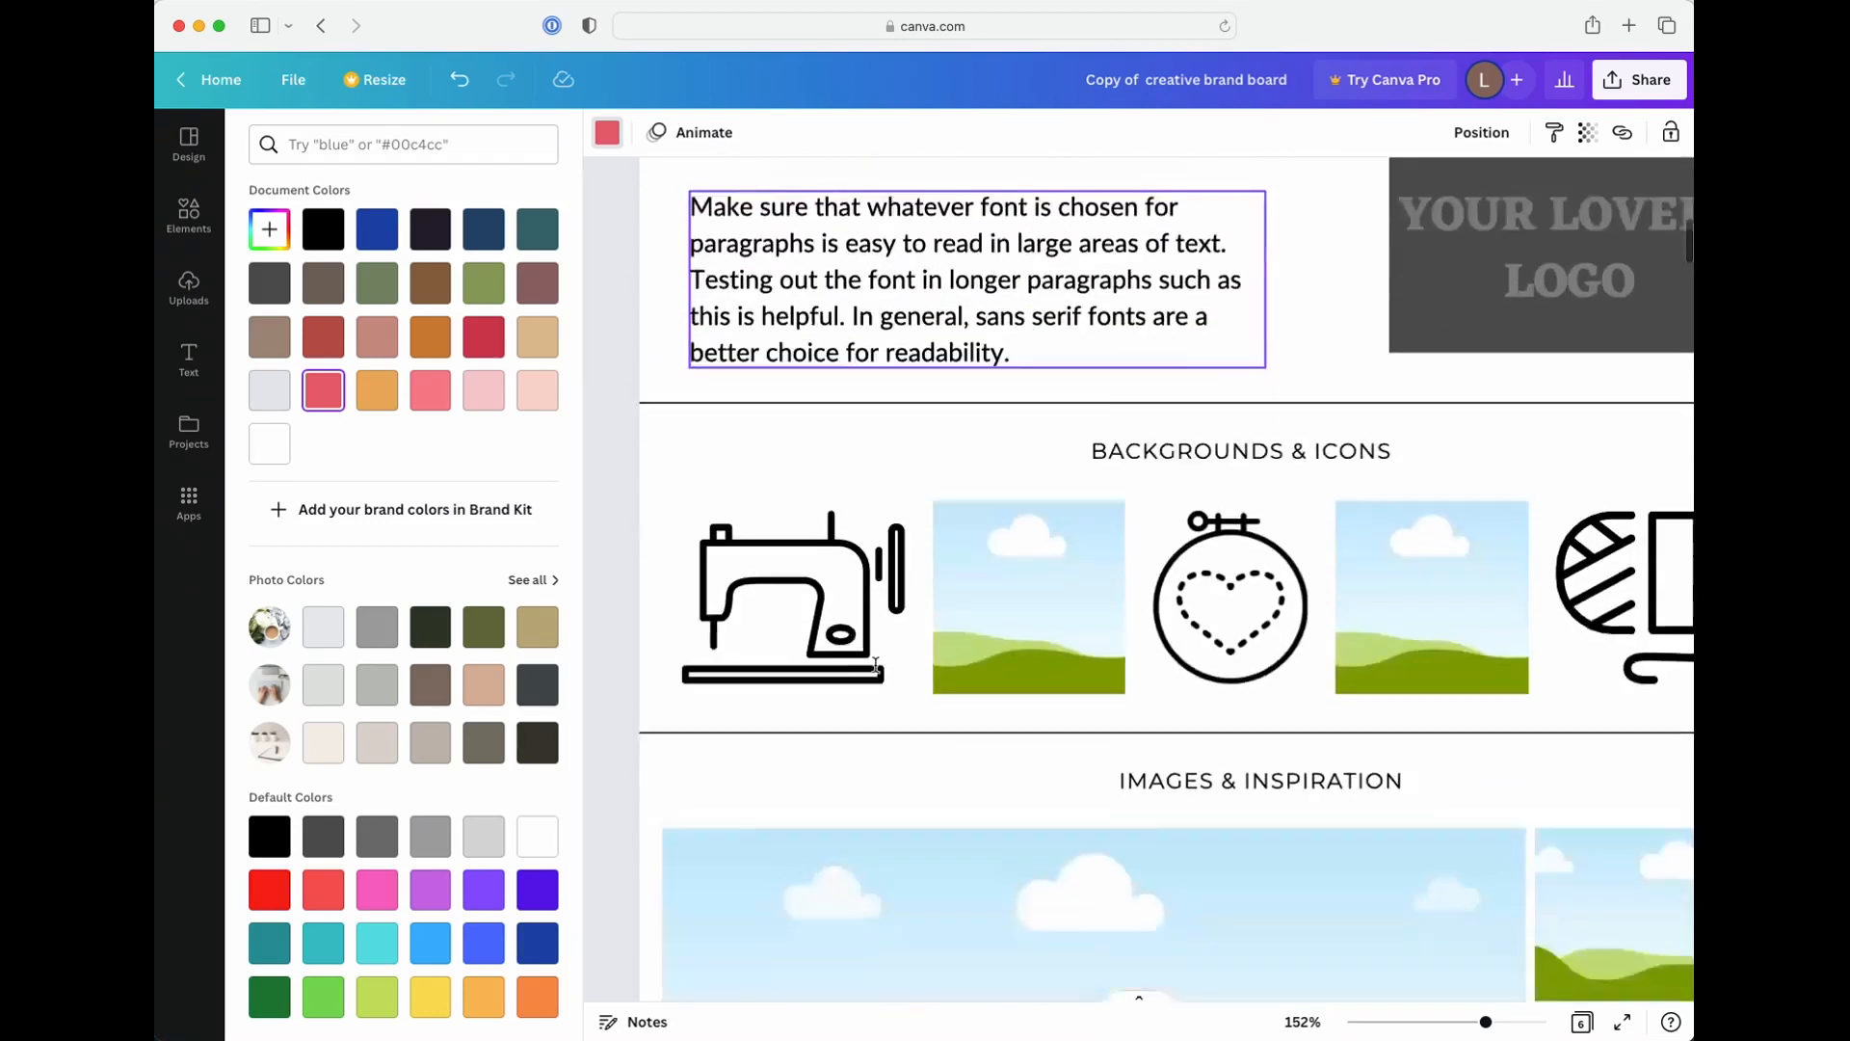
{"action": "scroll", "coordinate": [875, 670], "scroll_direction": "down", "scroll_amount": 5}
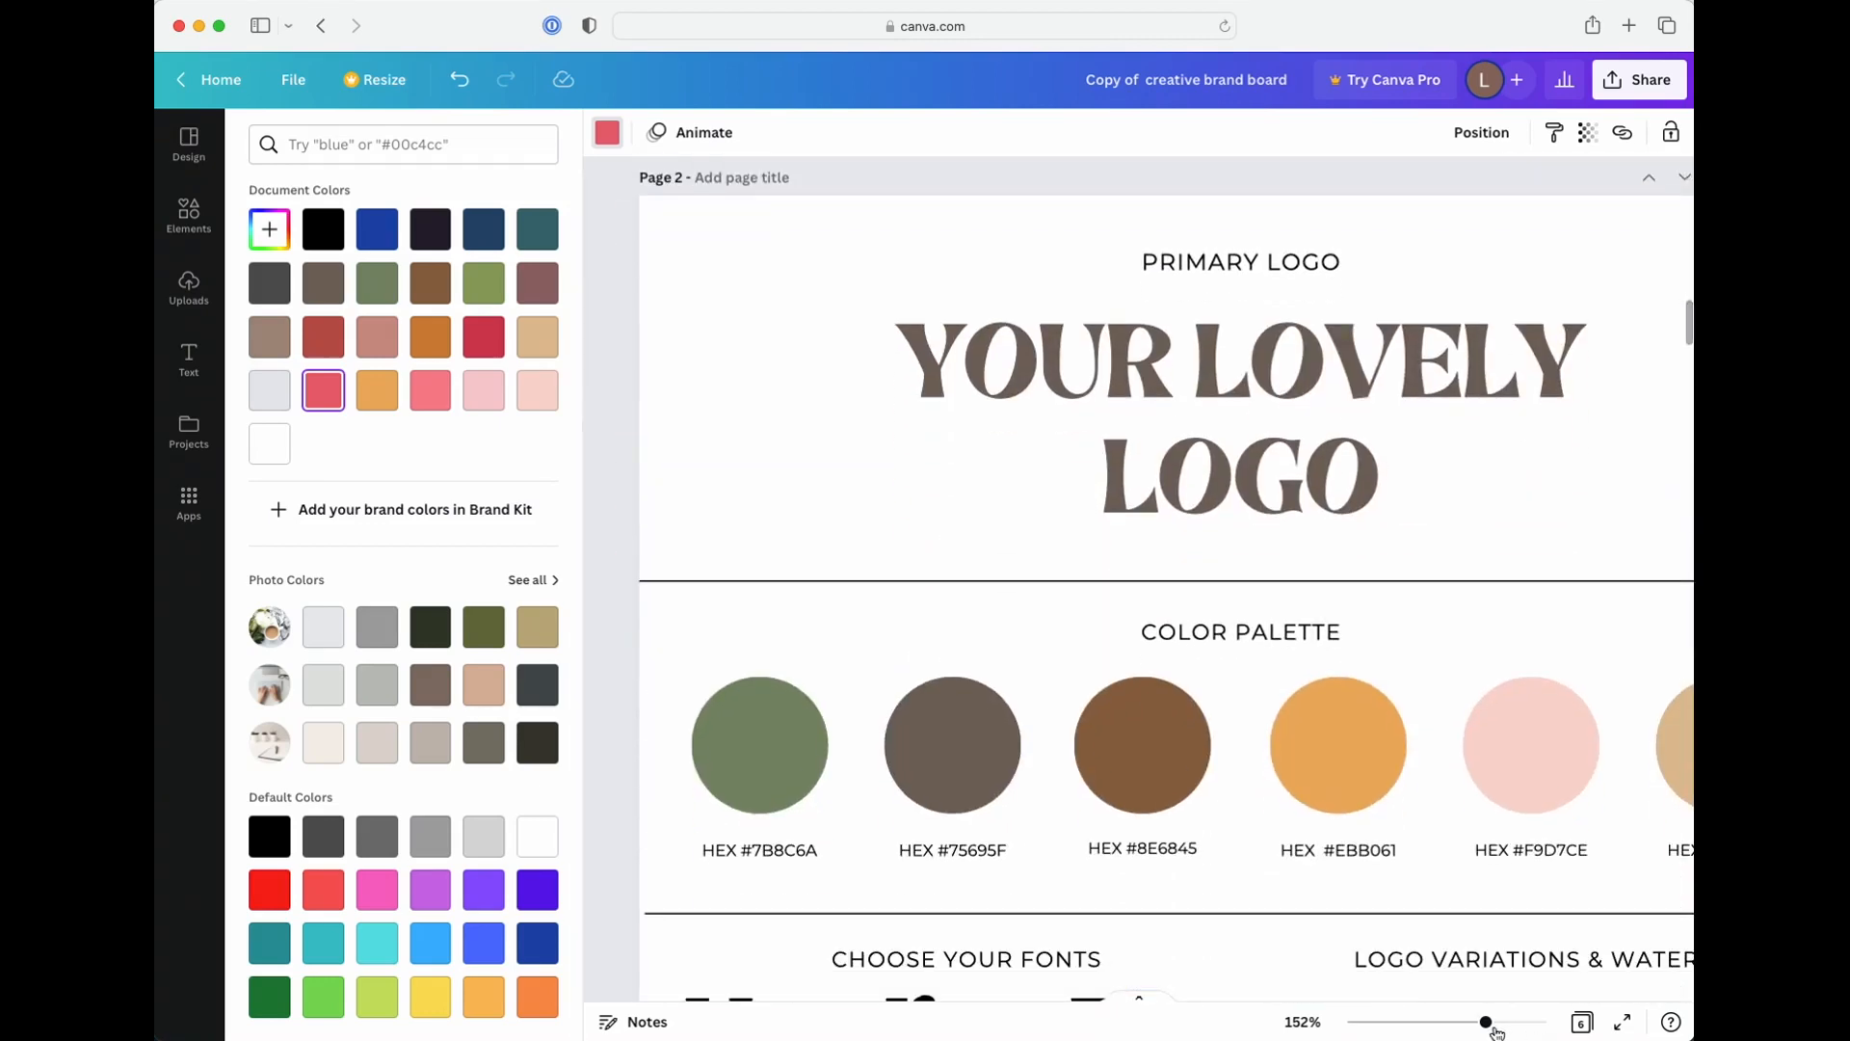
{"action": "left_click_drag", "start_coordinate": [1485, 1022], "coordinate": [1471, 1029]}
{"action": "scroll", "coordinate": [1338, 713], "scroll_direction": "down", "scroll_amount": 5}
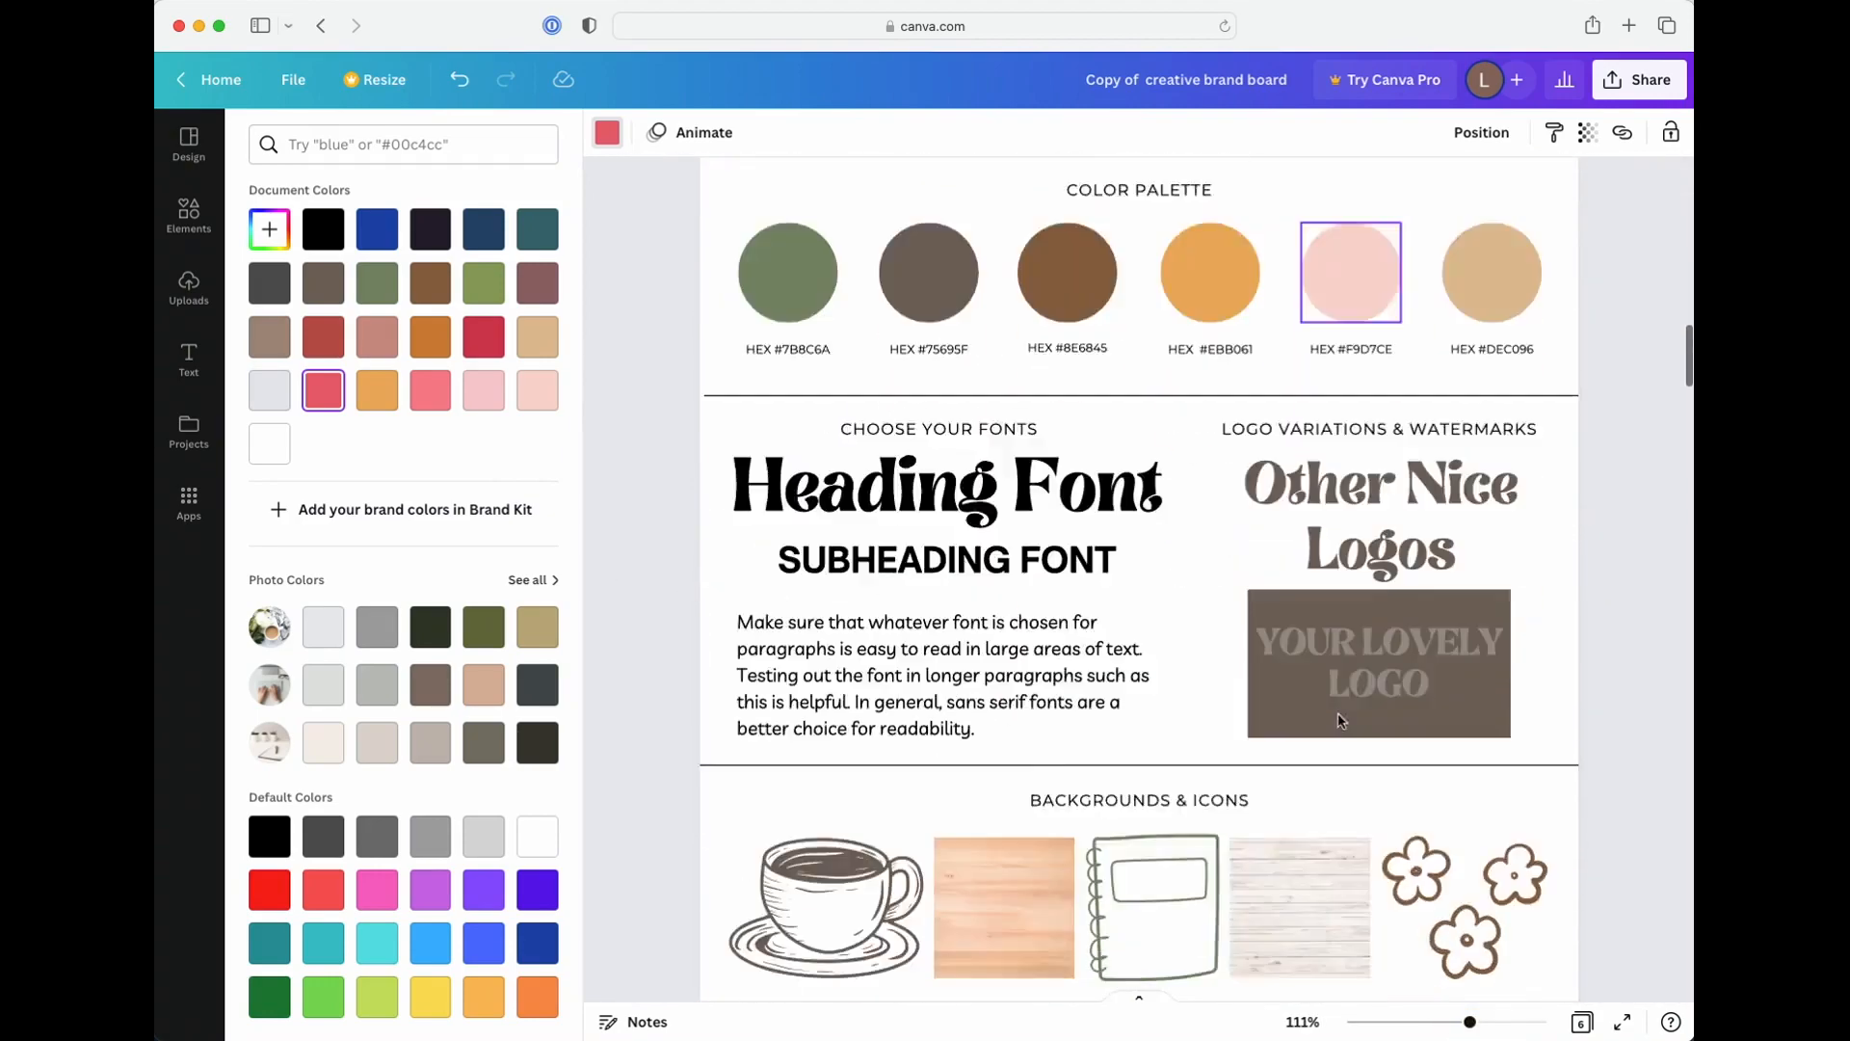
{"action": "scroll", "coordinate": [1337, 713], "scroll_direction": "up", "scroll_amount": 15}
{"action": "scroll", "coordinate": [1337, 718], "scroll_direction": "down", "scroll_amount": 15}
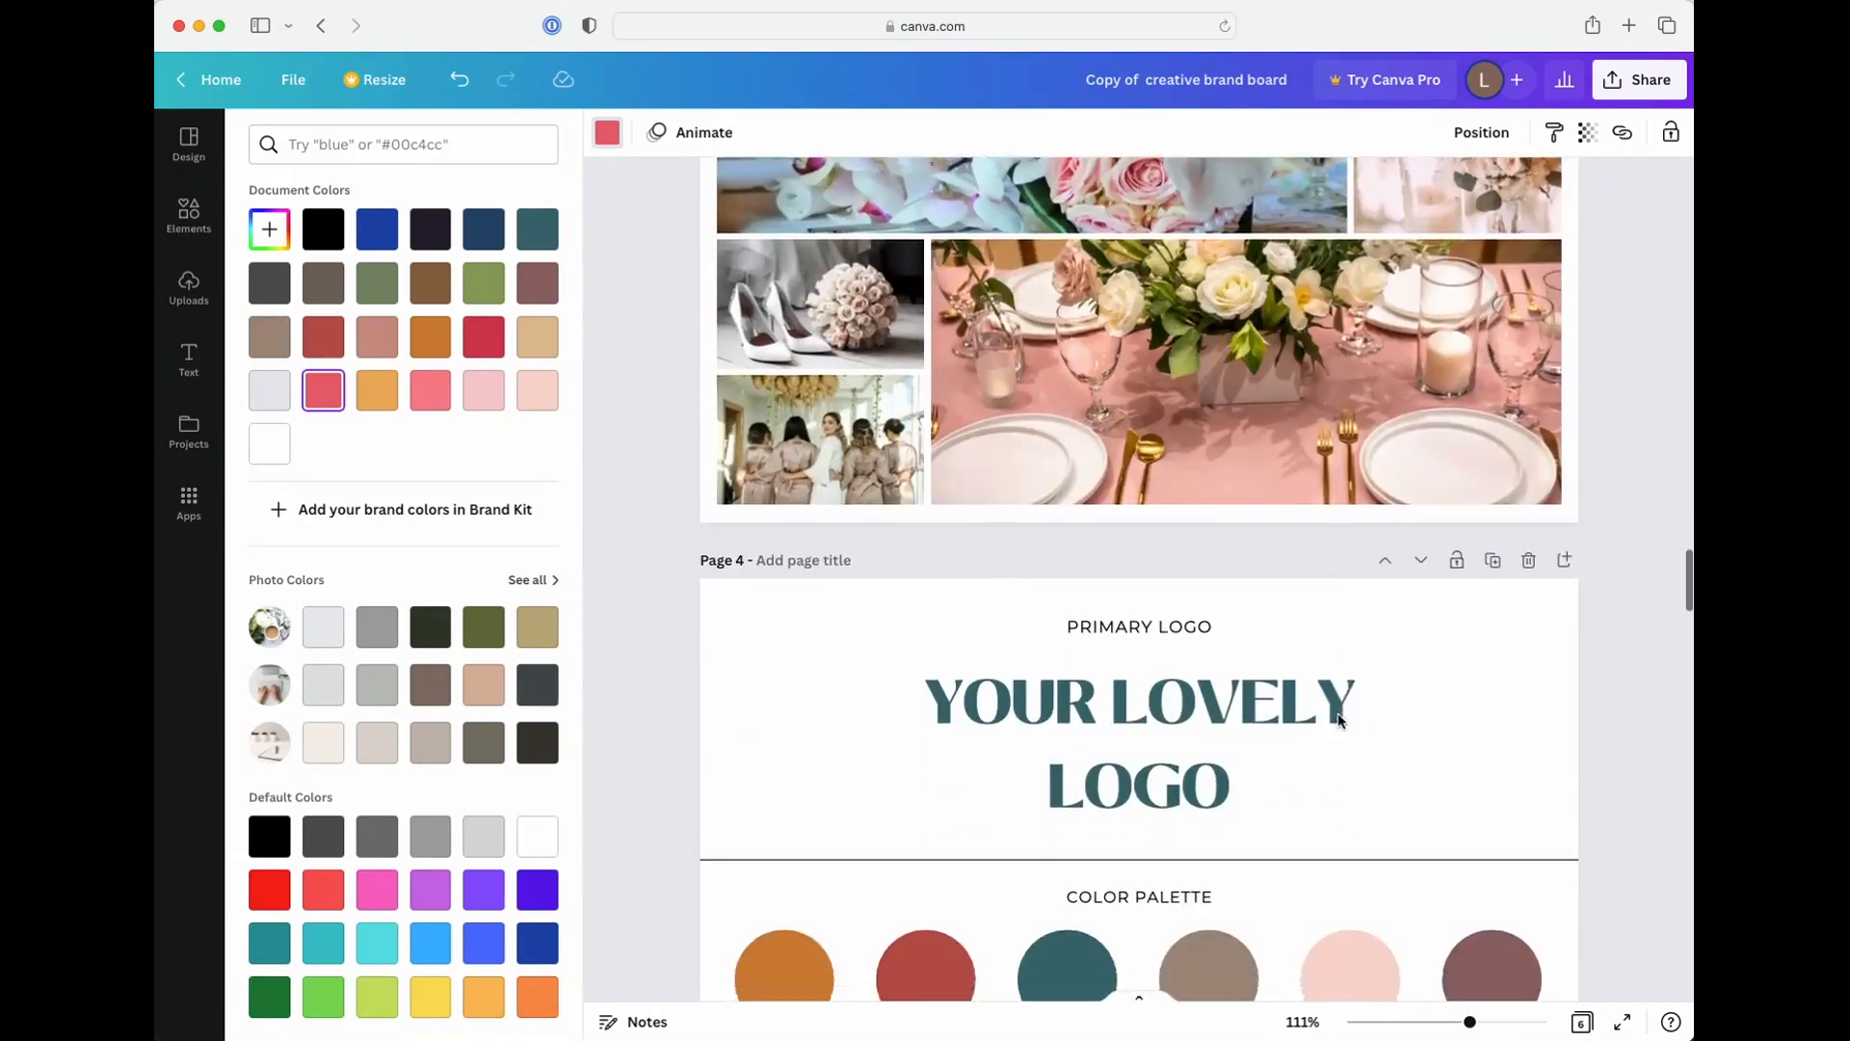
{"action": "scroll", "coordinate": [1337, 720], "scroll_direction": "down", "scroll_amount": 10}
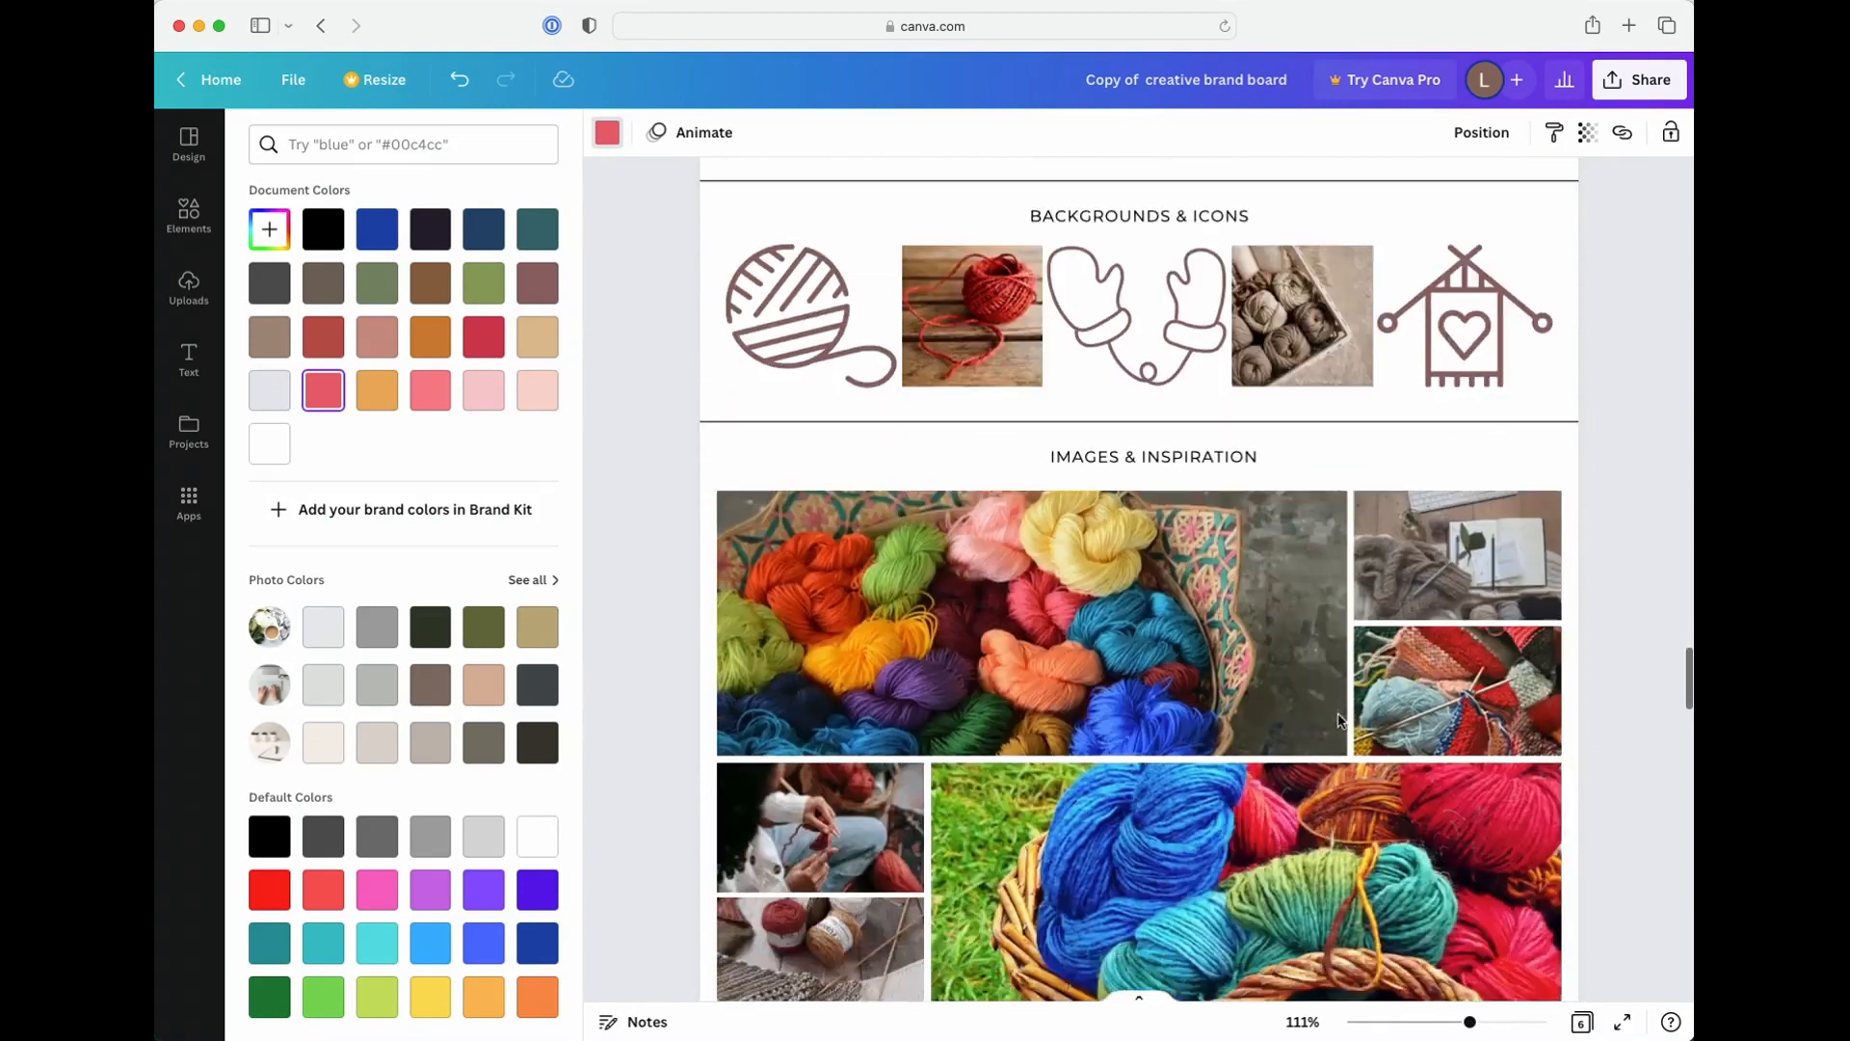
{"action": "scroll", "coordinate": [1338, 719], "scroll_direction": "up", "scroll_amount": 8}
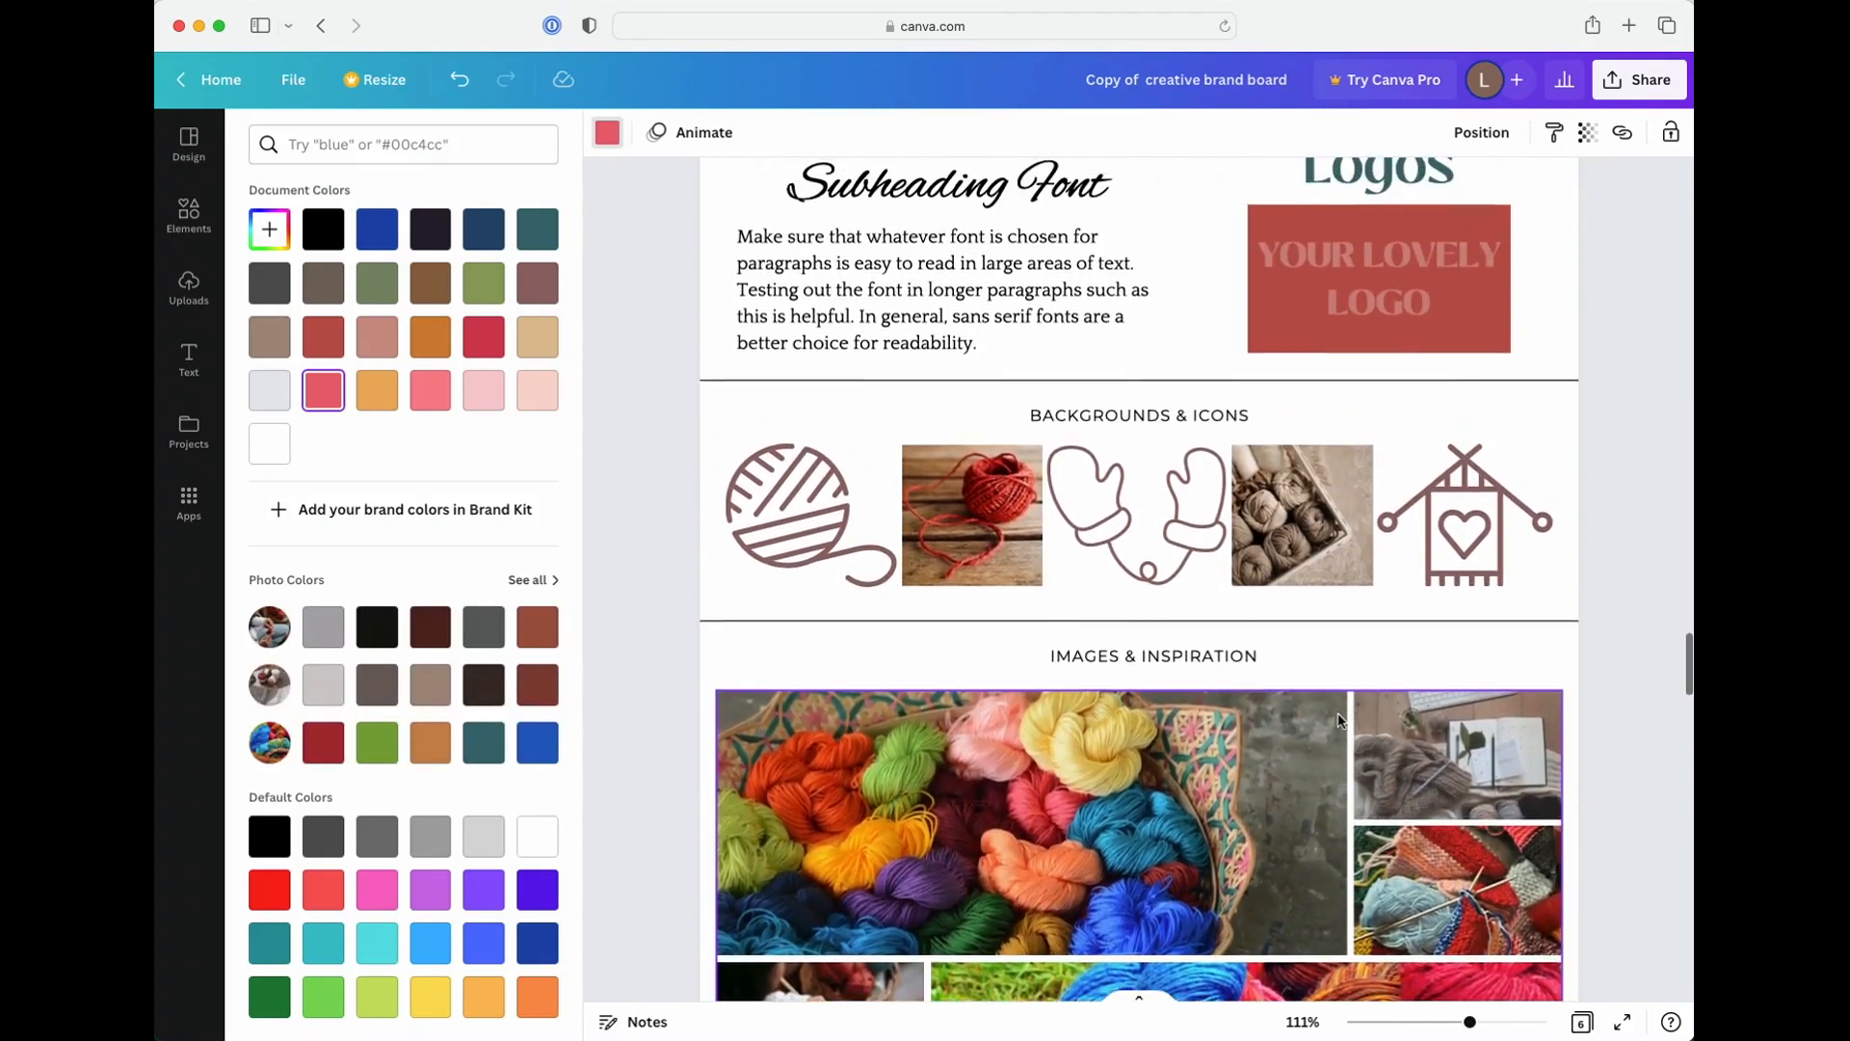
{"action": "scroll", "coordinate": [1338, 718], "scroll_direction": "up", "scroll_amount": 3}
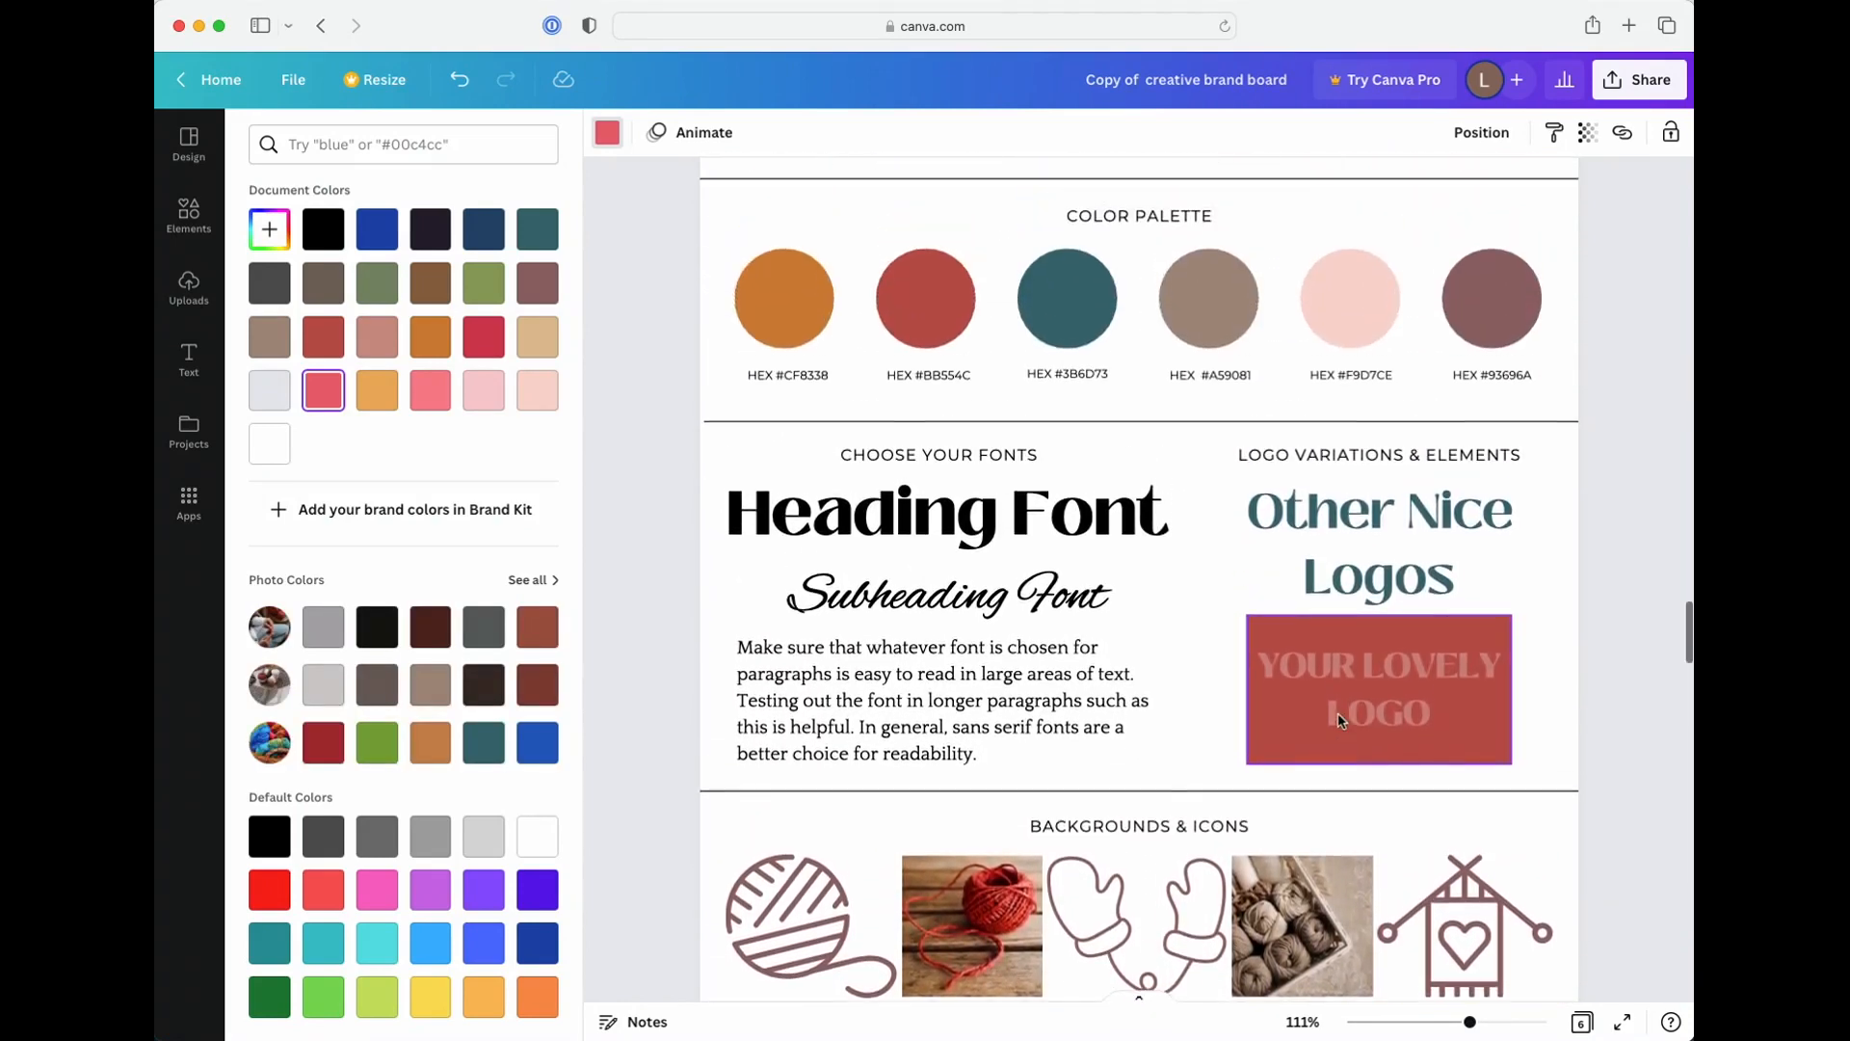
Try the dark red photo color from the yarn image on page 1's first palette circle, then restore #e96572
{"action": "left_click", "coordinate": [332, 755]}
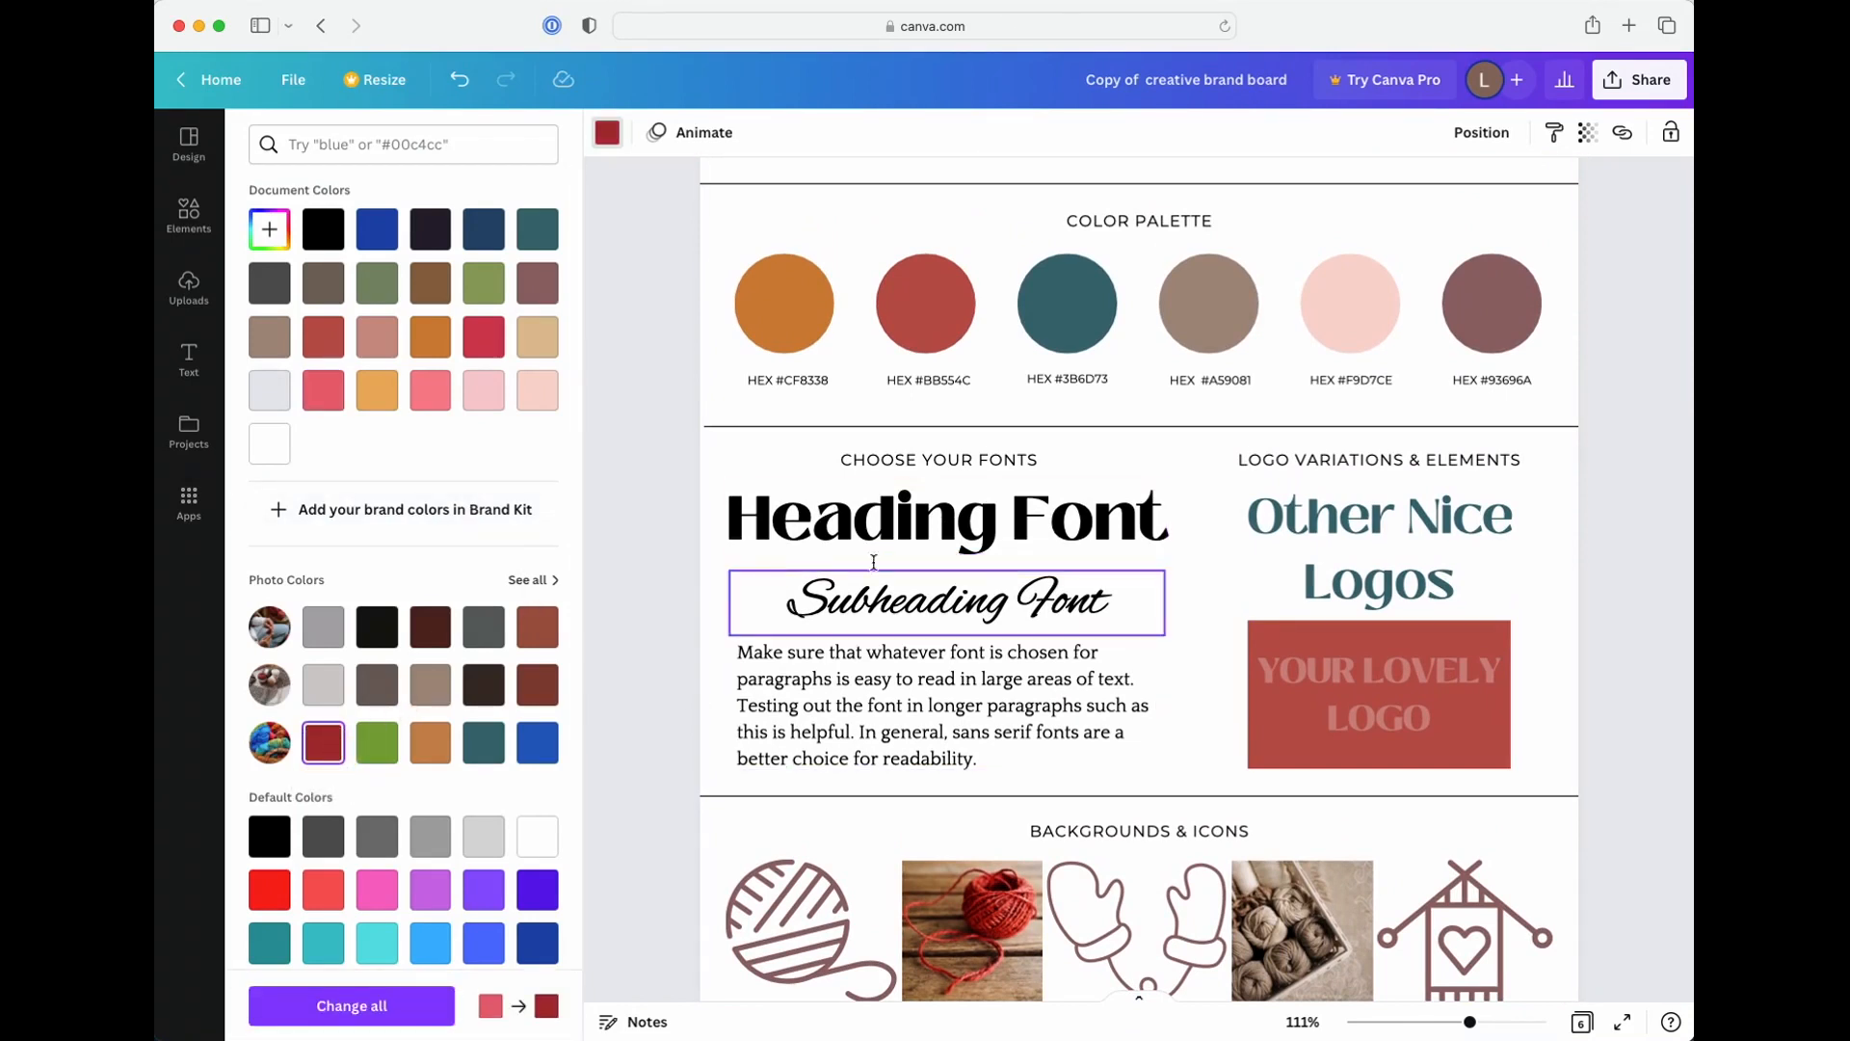
{"action": "scroll", "coordinate": [892, 569], "scroll_direction": "up", "scroll_amount": 15}
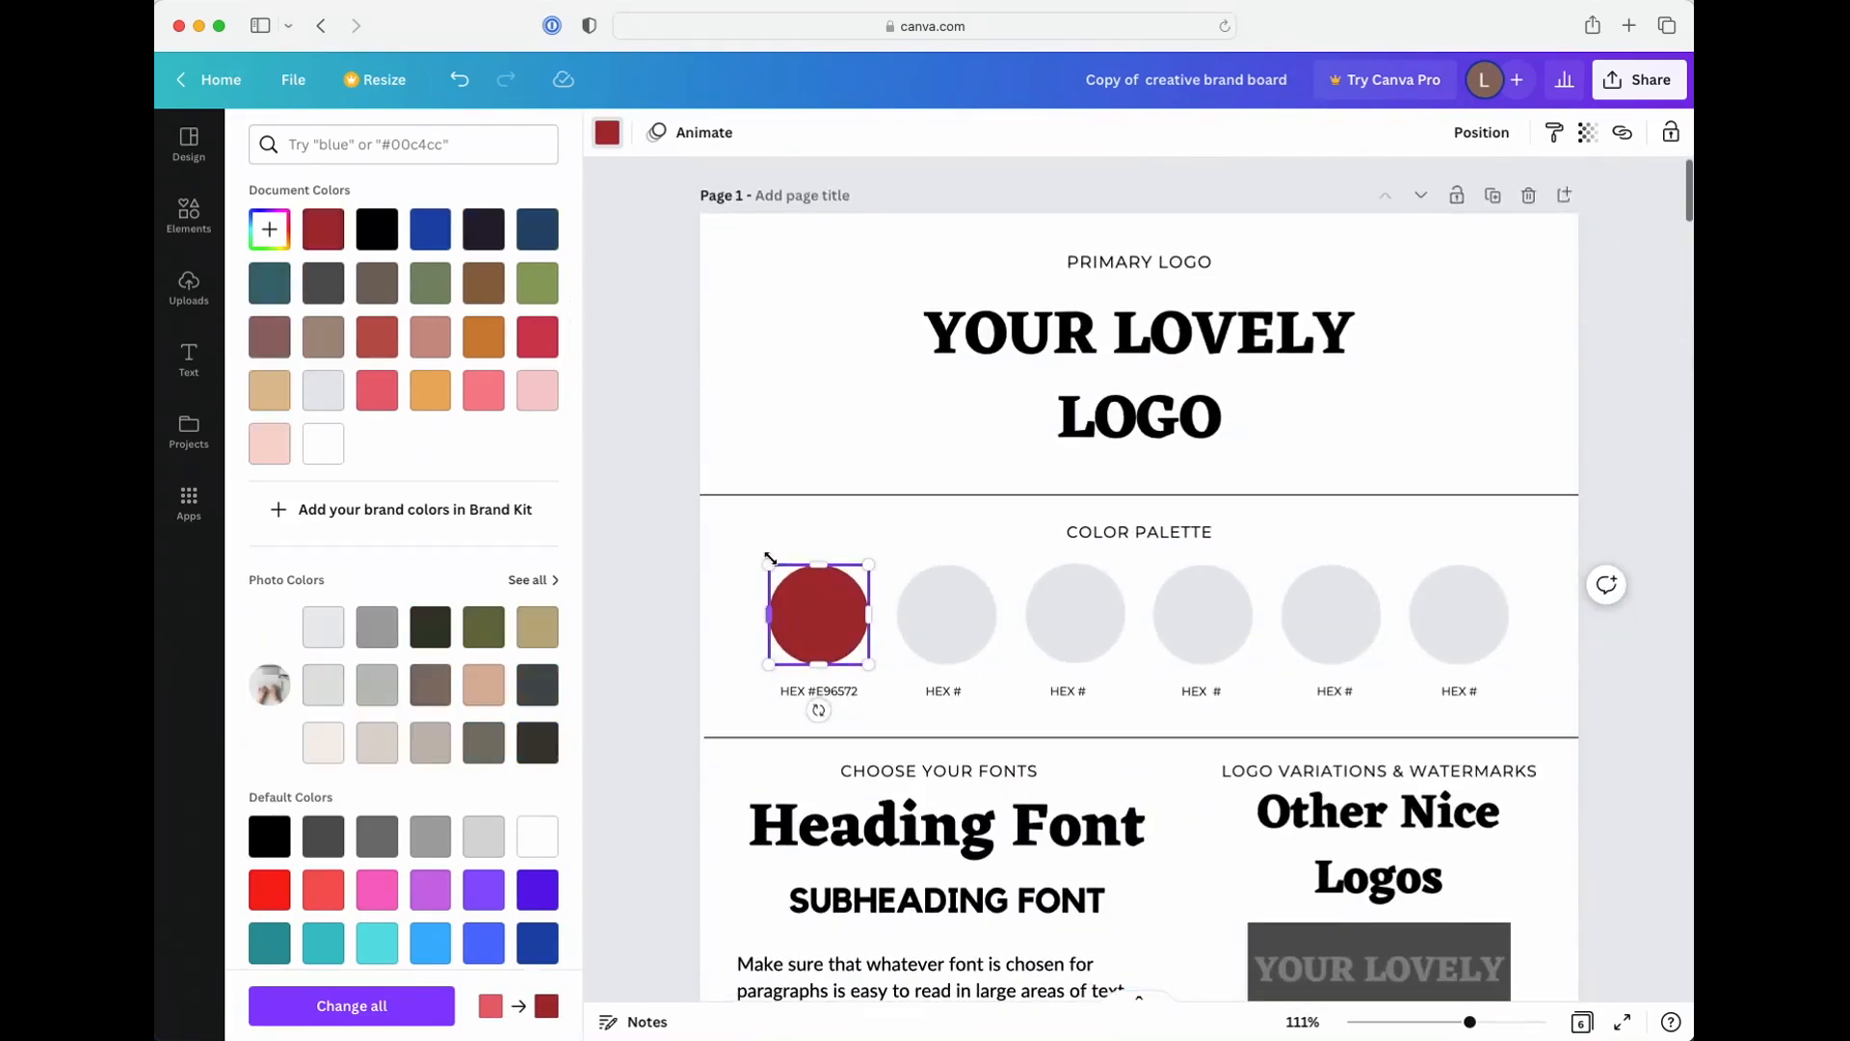
{"action": "left_click", "coordinate": [378, 390]}
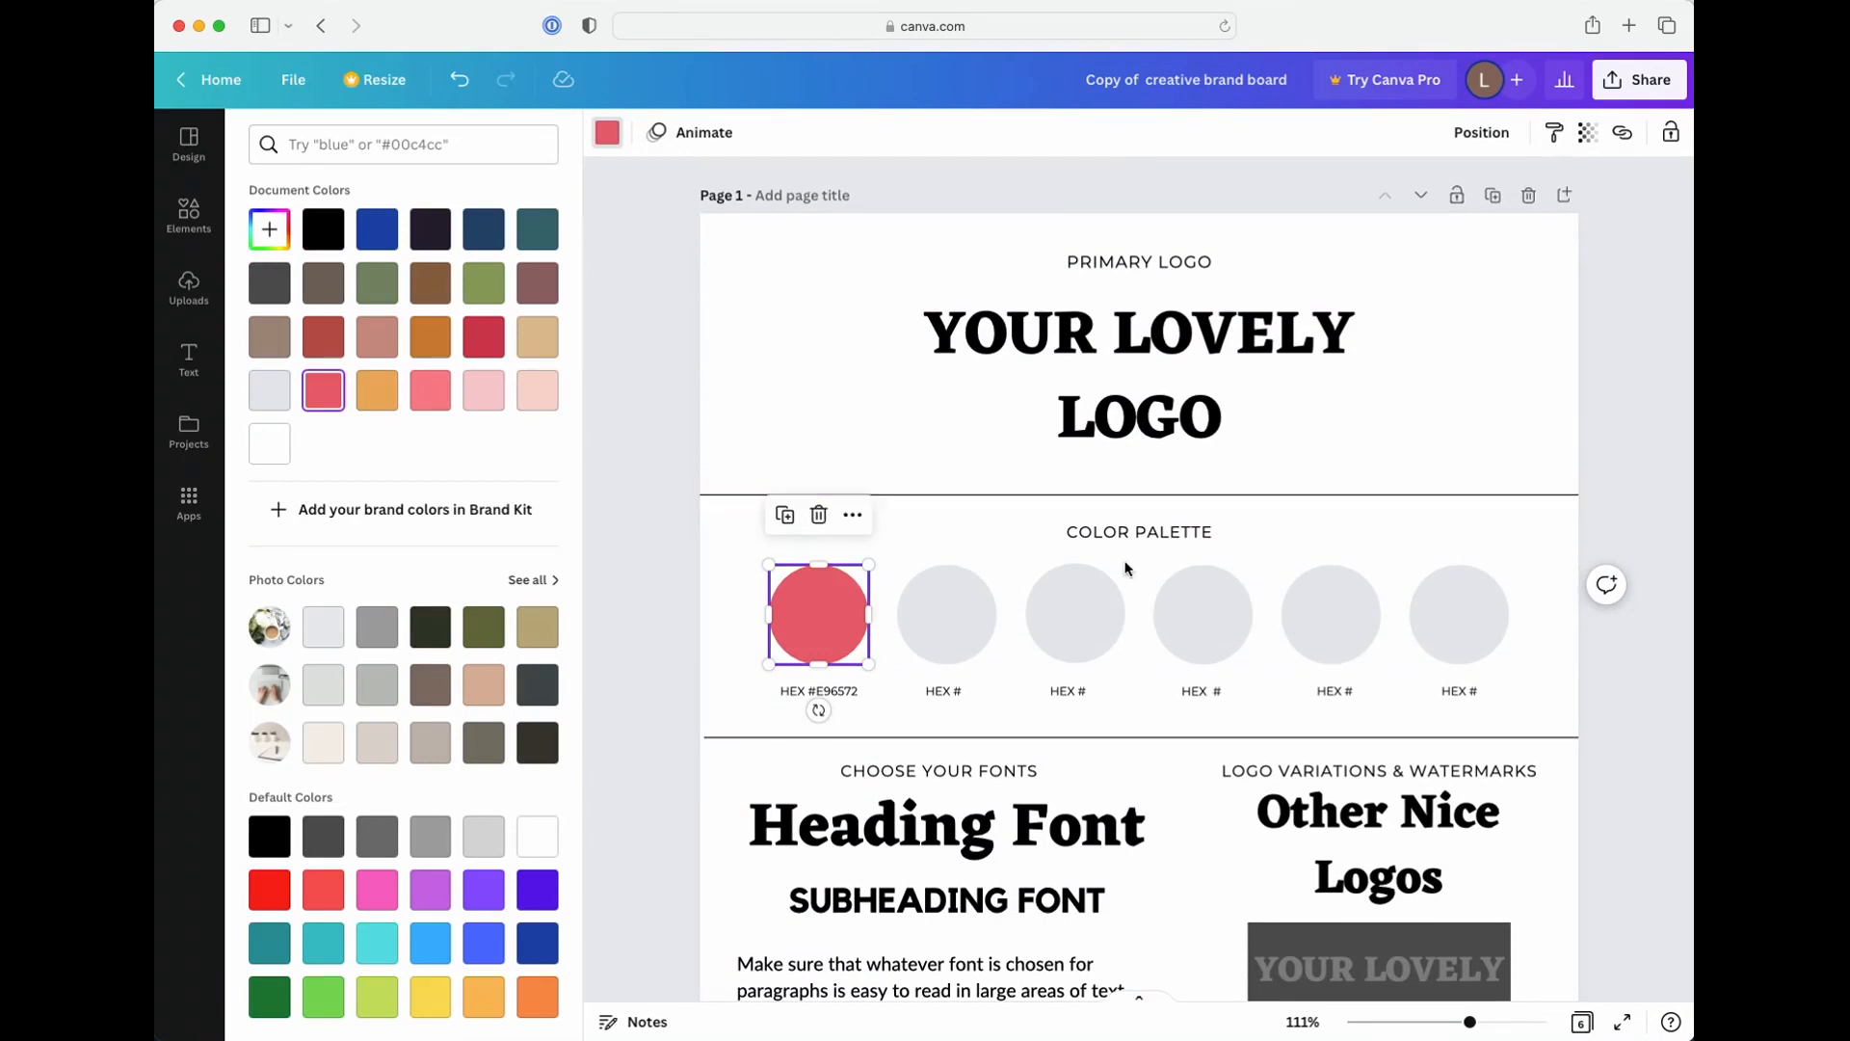
Check the fonts and sizes of the heading, paragraph and subheading samples on page 1
{"action": "scroll", "coordinate": [1123, 565], "scroll_direction": "down", "scroll_amount": 2}
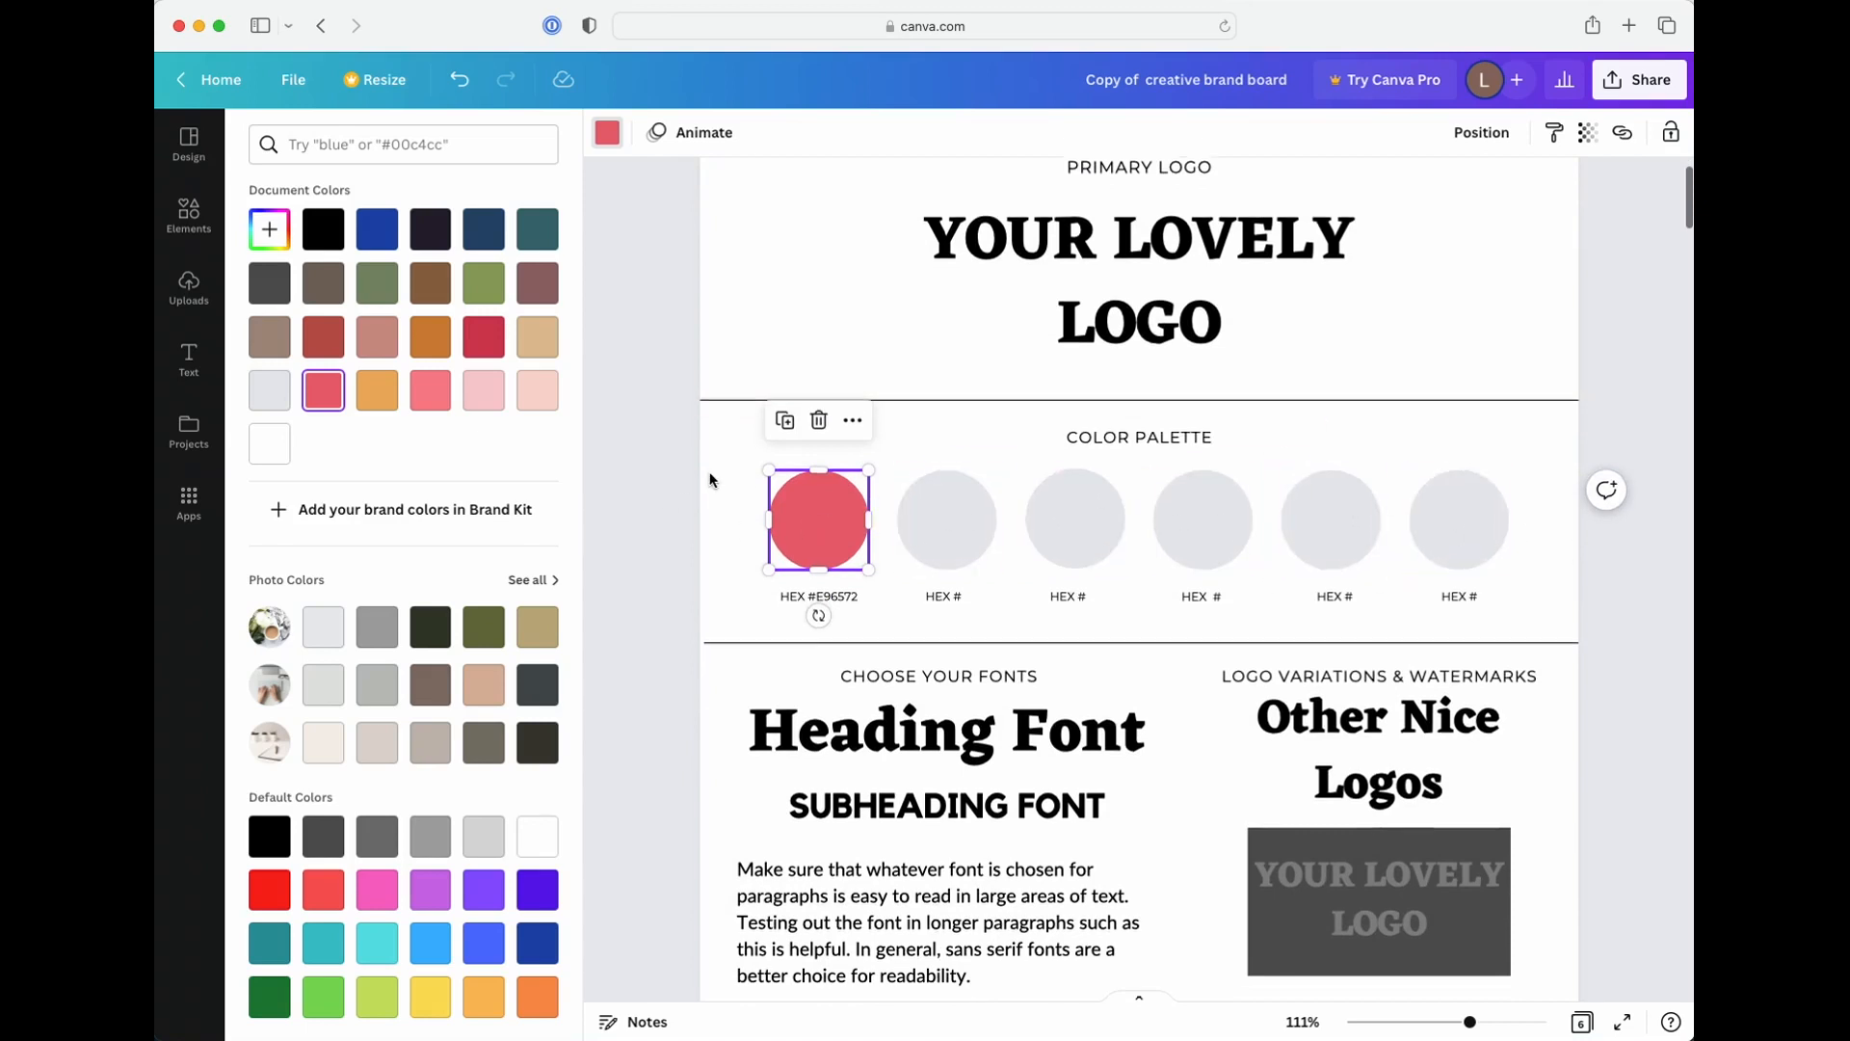
{"action": "scroll", "coordinate": [708, 472], "scroll_direction": "down", "scroll_amount": 4}
{"action": "scroll", "coordinate": [708, 470], "scroll_direction": "down", "scroll_amount": 3}
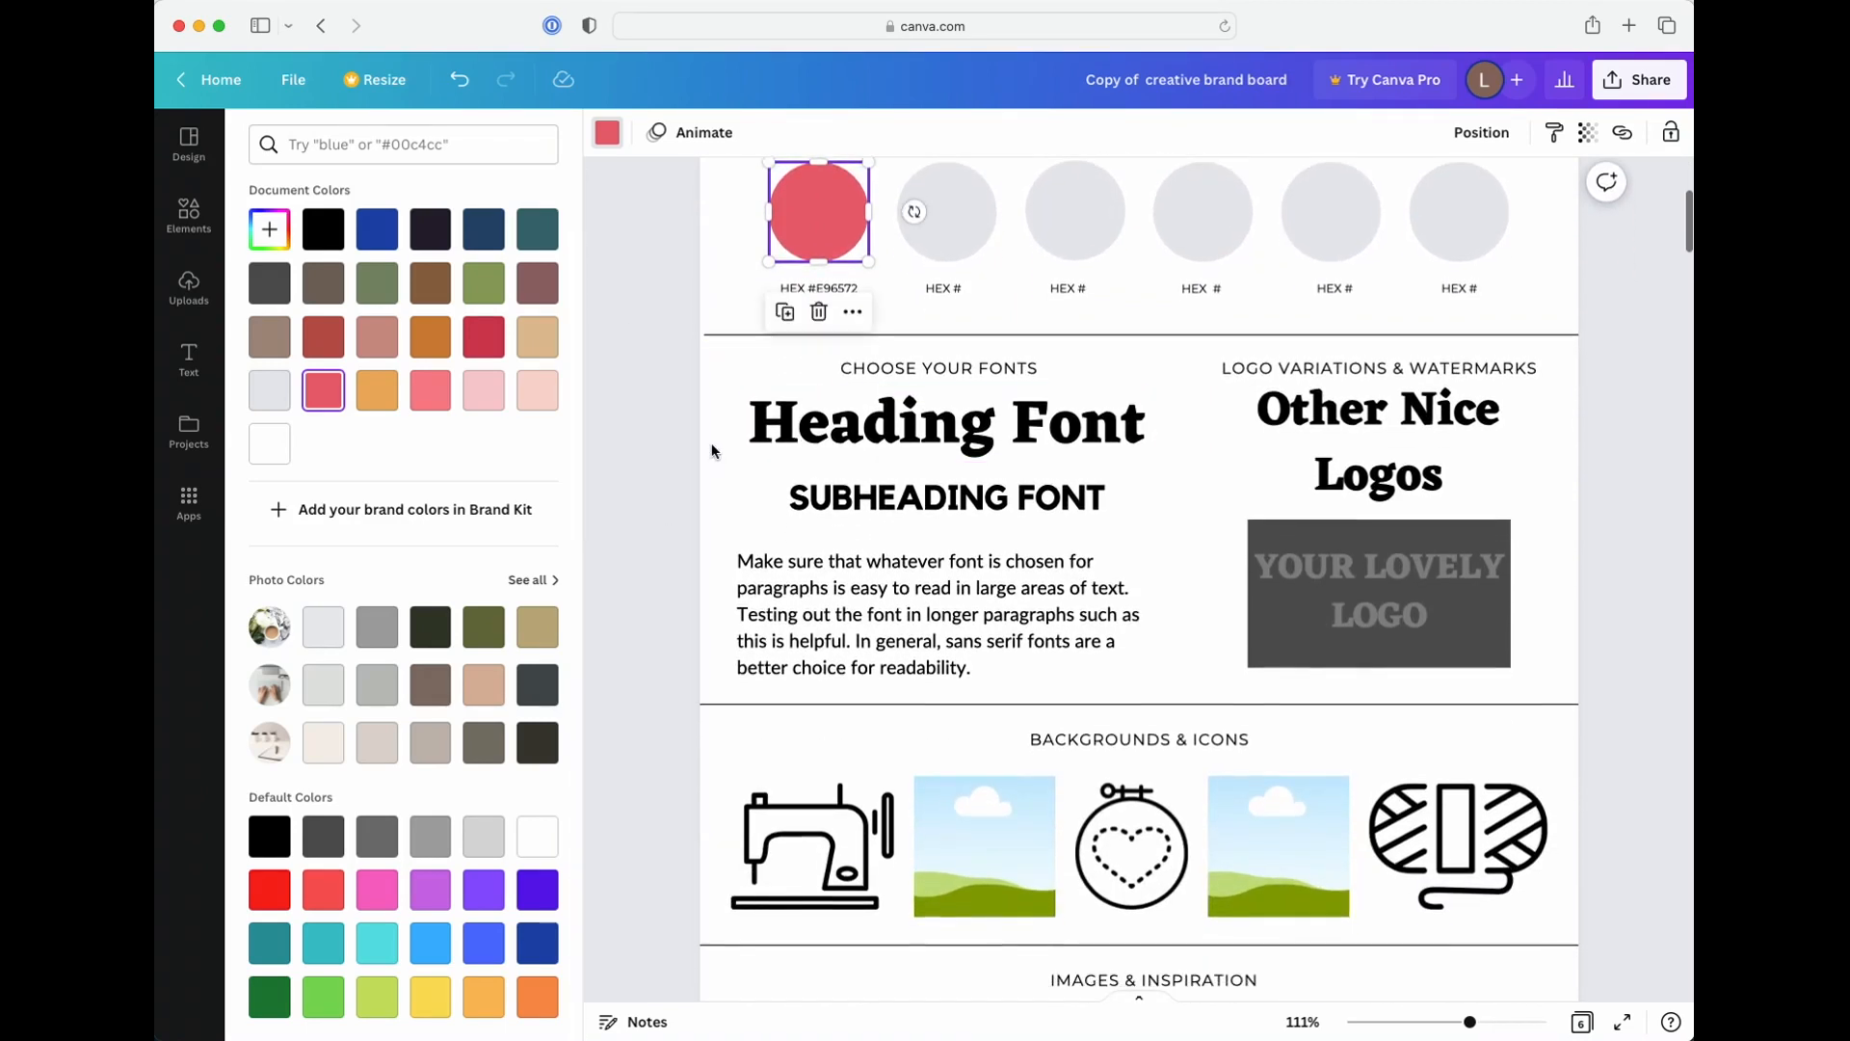
{"action": "left_click", "coordinate": [824, 426]}
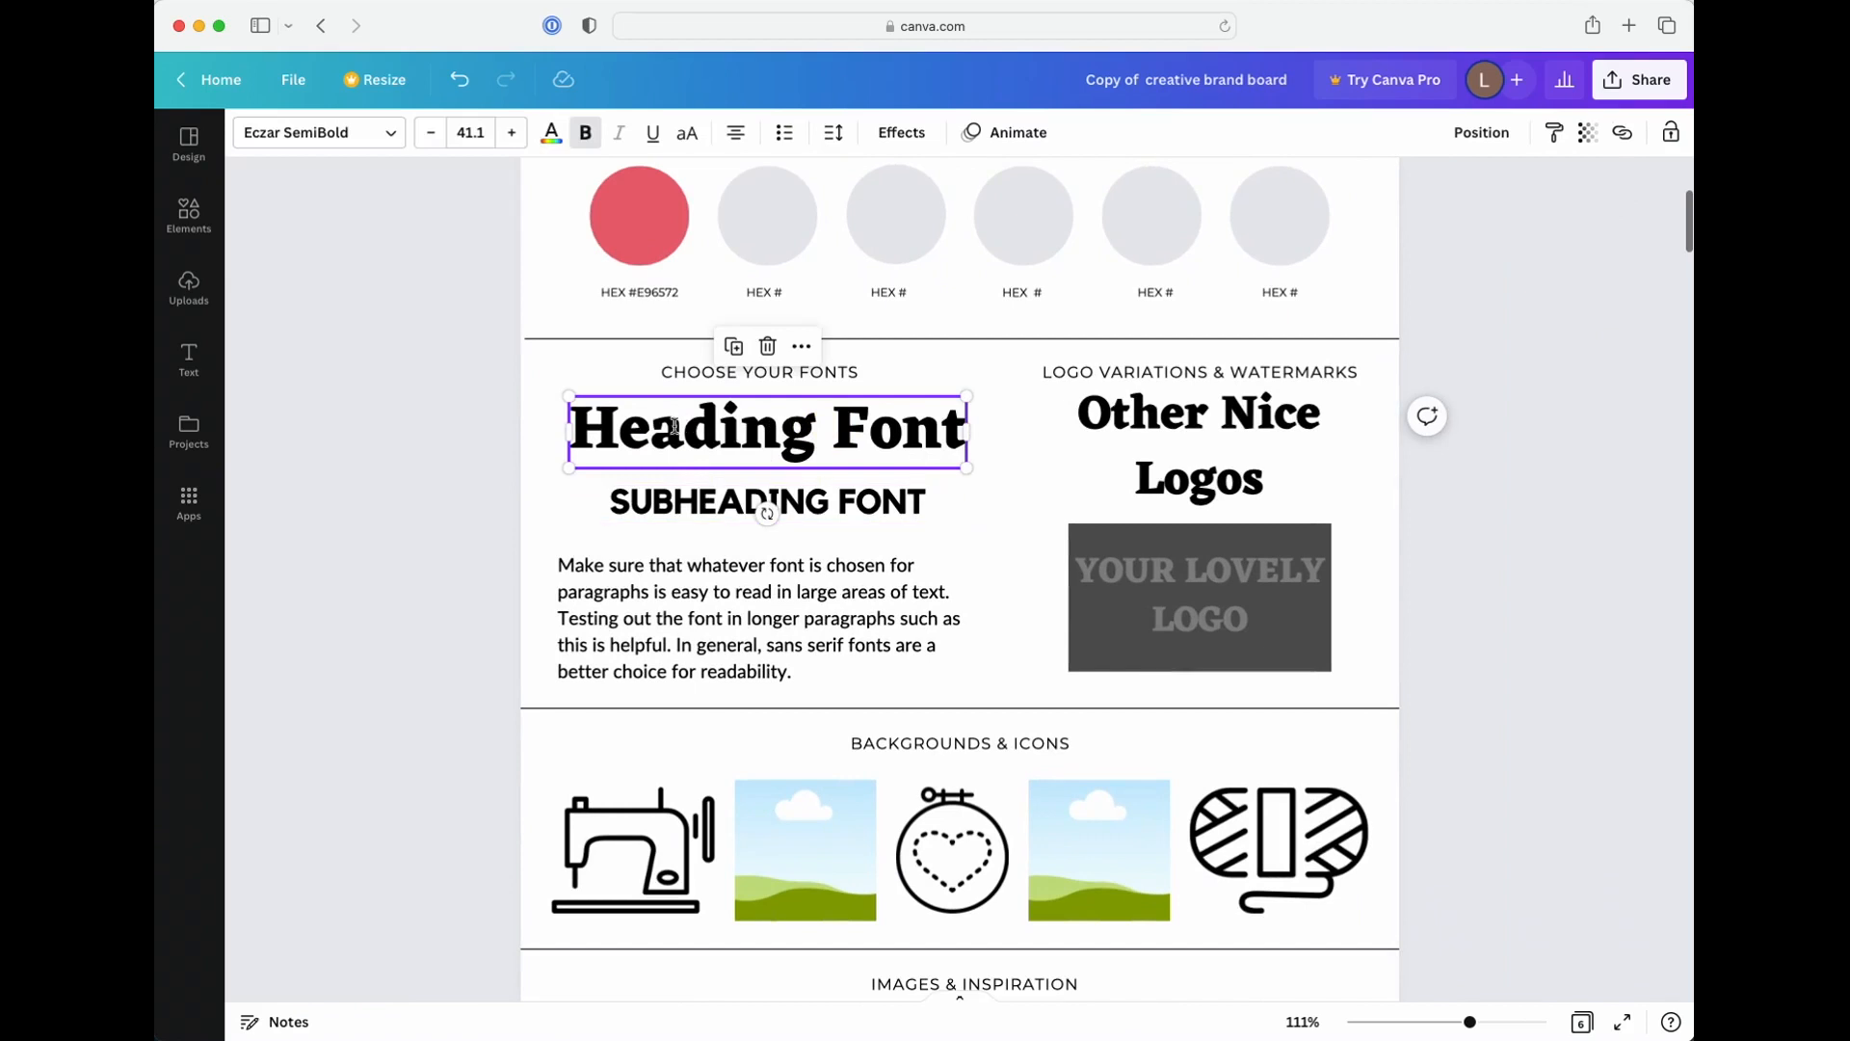
{"action": "left_click", "coordinate": [682, 593]}
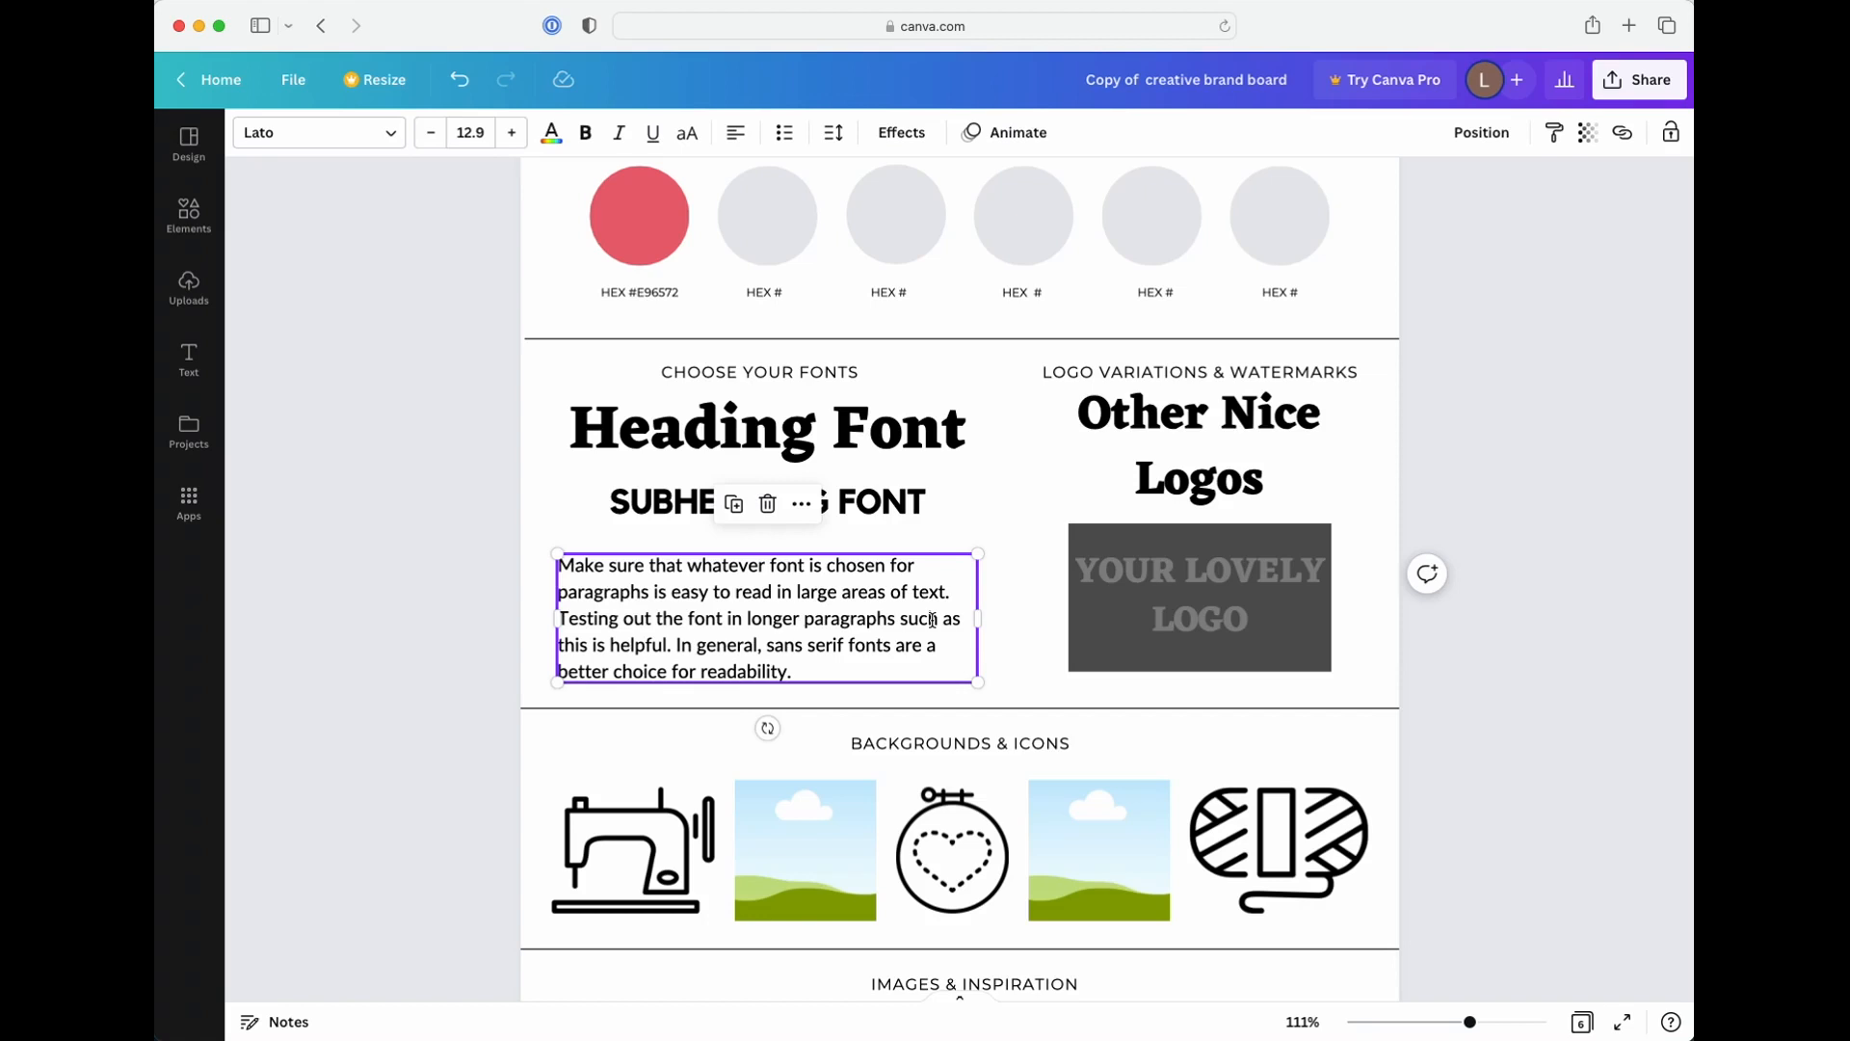
{"action": "scroll", "coordinate": [931, 617], "scroll_direction": "up", "scroll_amount": 1}
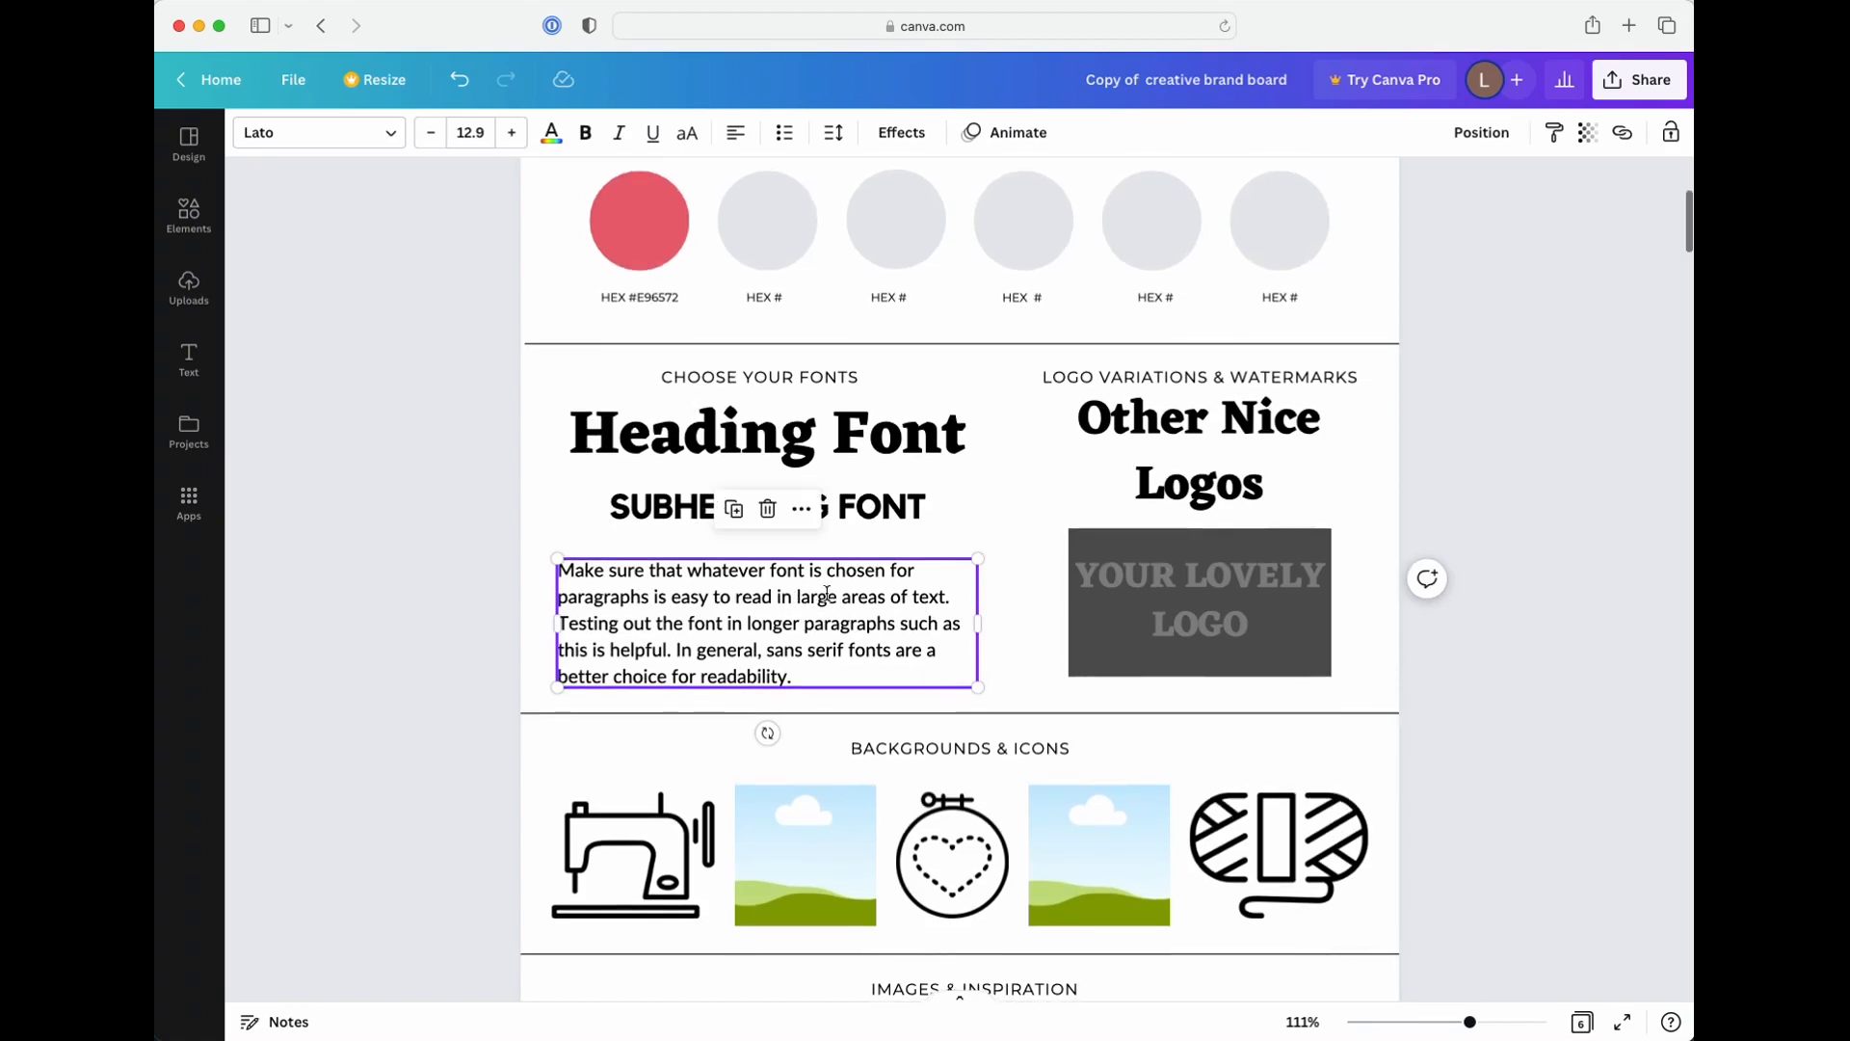
{"action": "scroll", "coordinate": [952, 585], "scroll_direction": "down", "scroll_amount": 2}
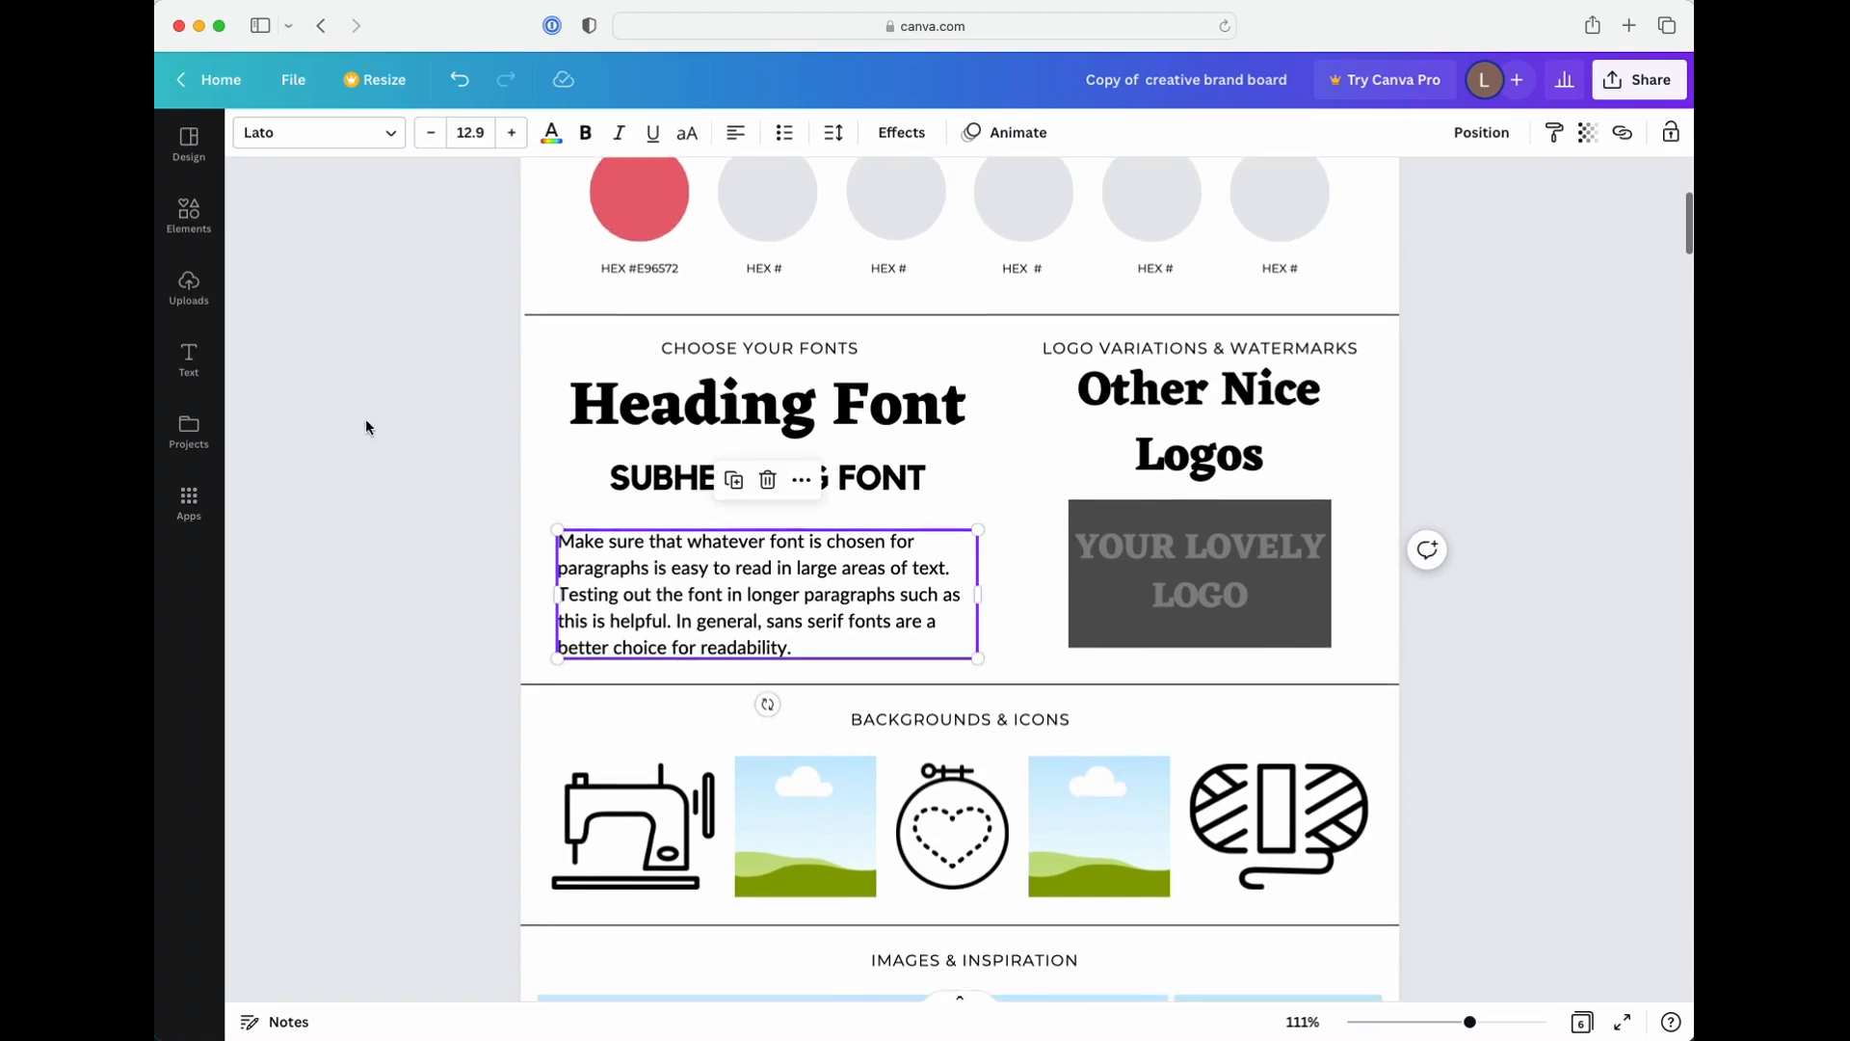
{"action": "left_click", "coordinate": [945, 478]}
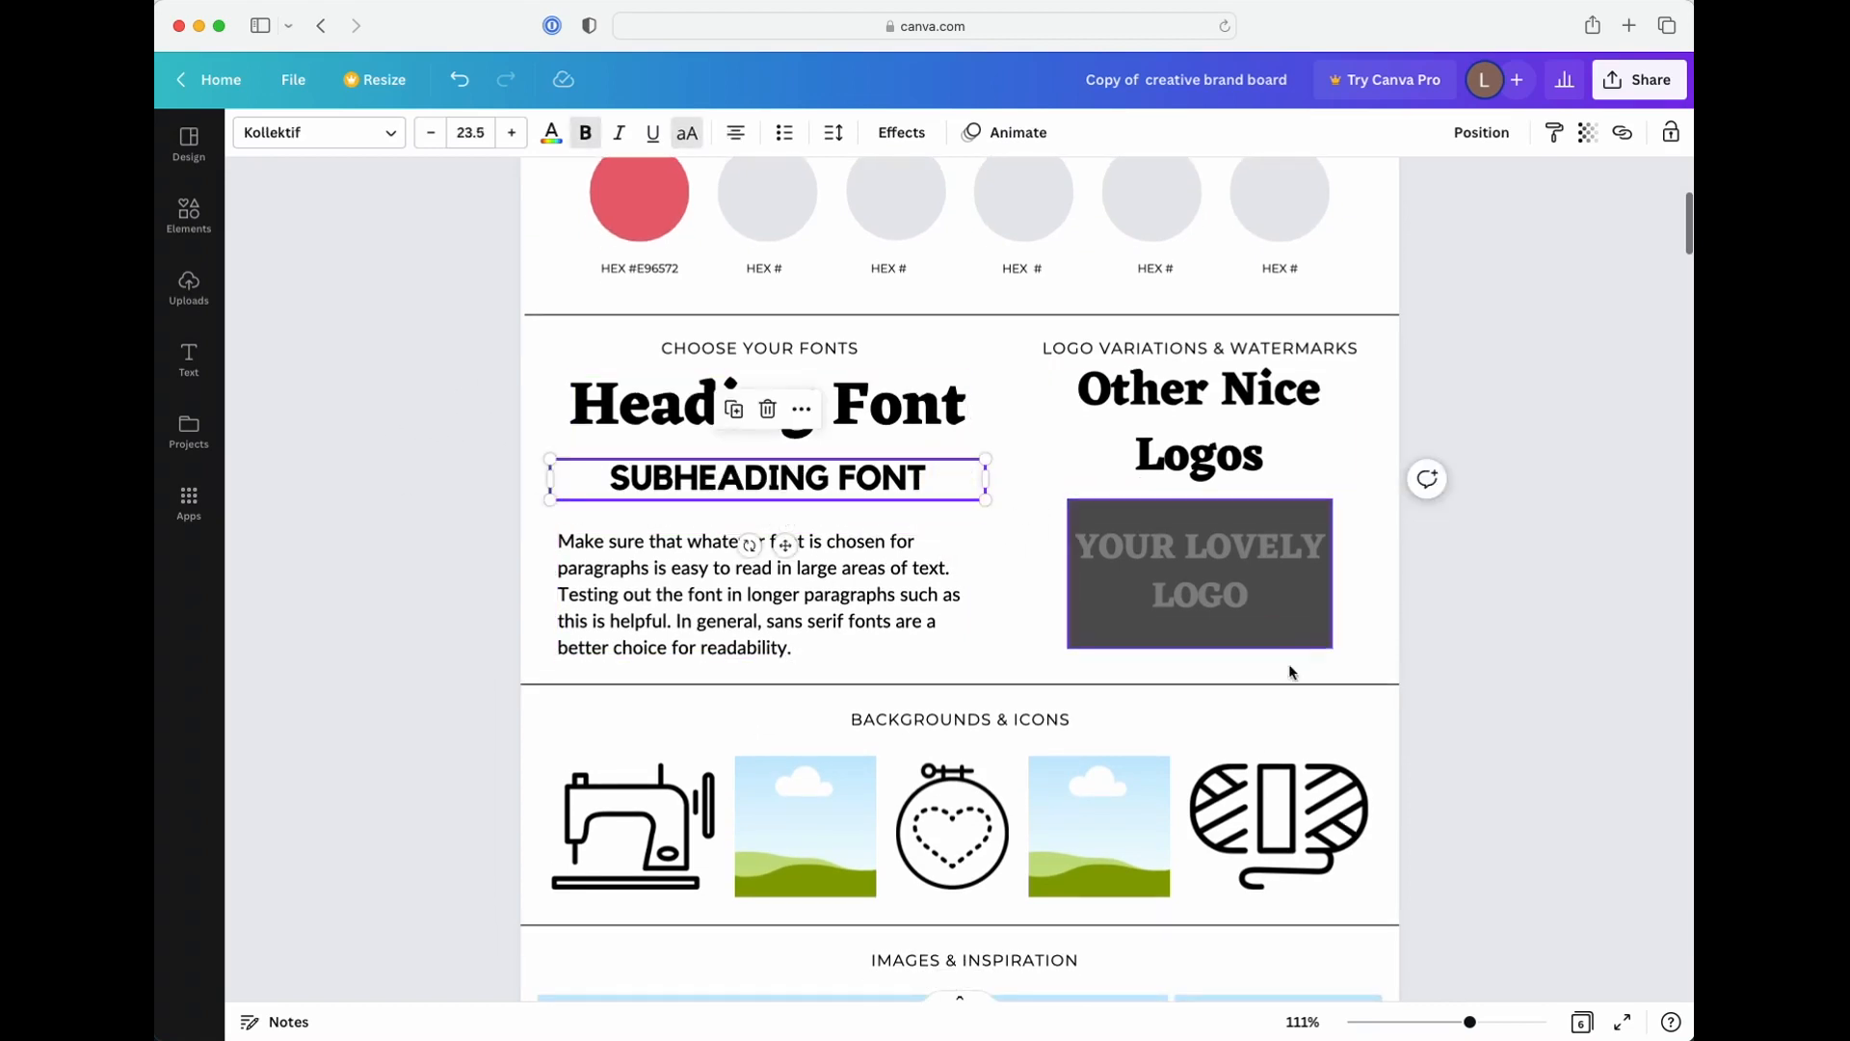
Inspect the paragraph sample and the Other Nice Logos text at closer zoom to compare their fonts
{"action": "left_click_drag", "start_coordinate": [1471, 1023], "coordinate": [1480, 1022]}
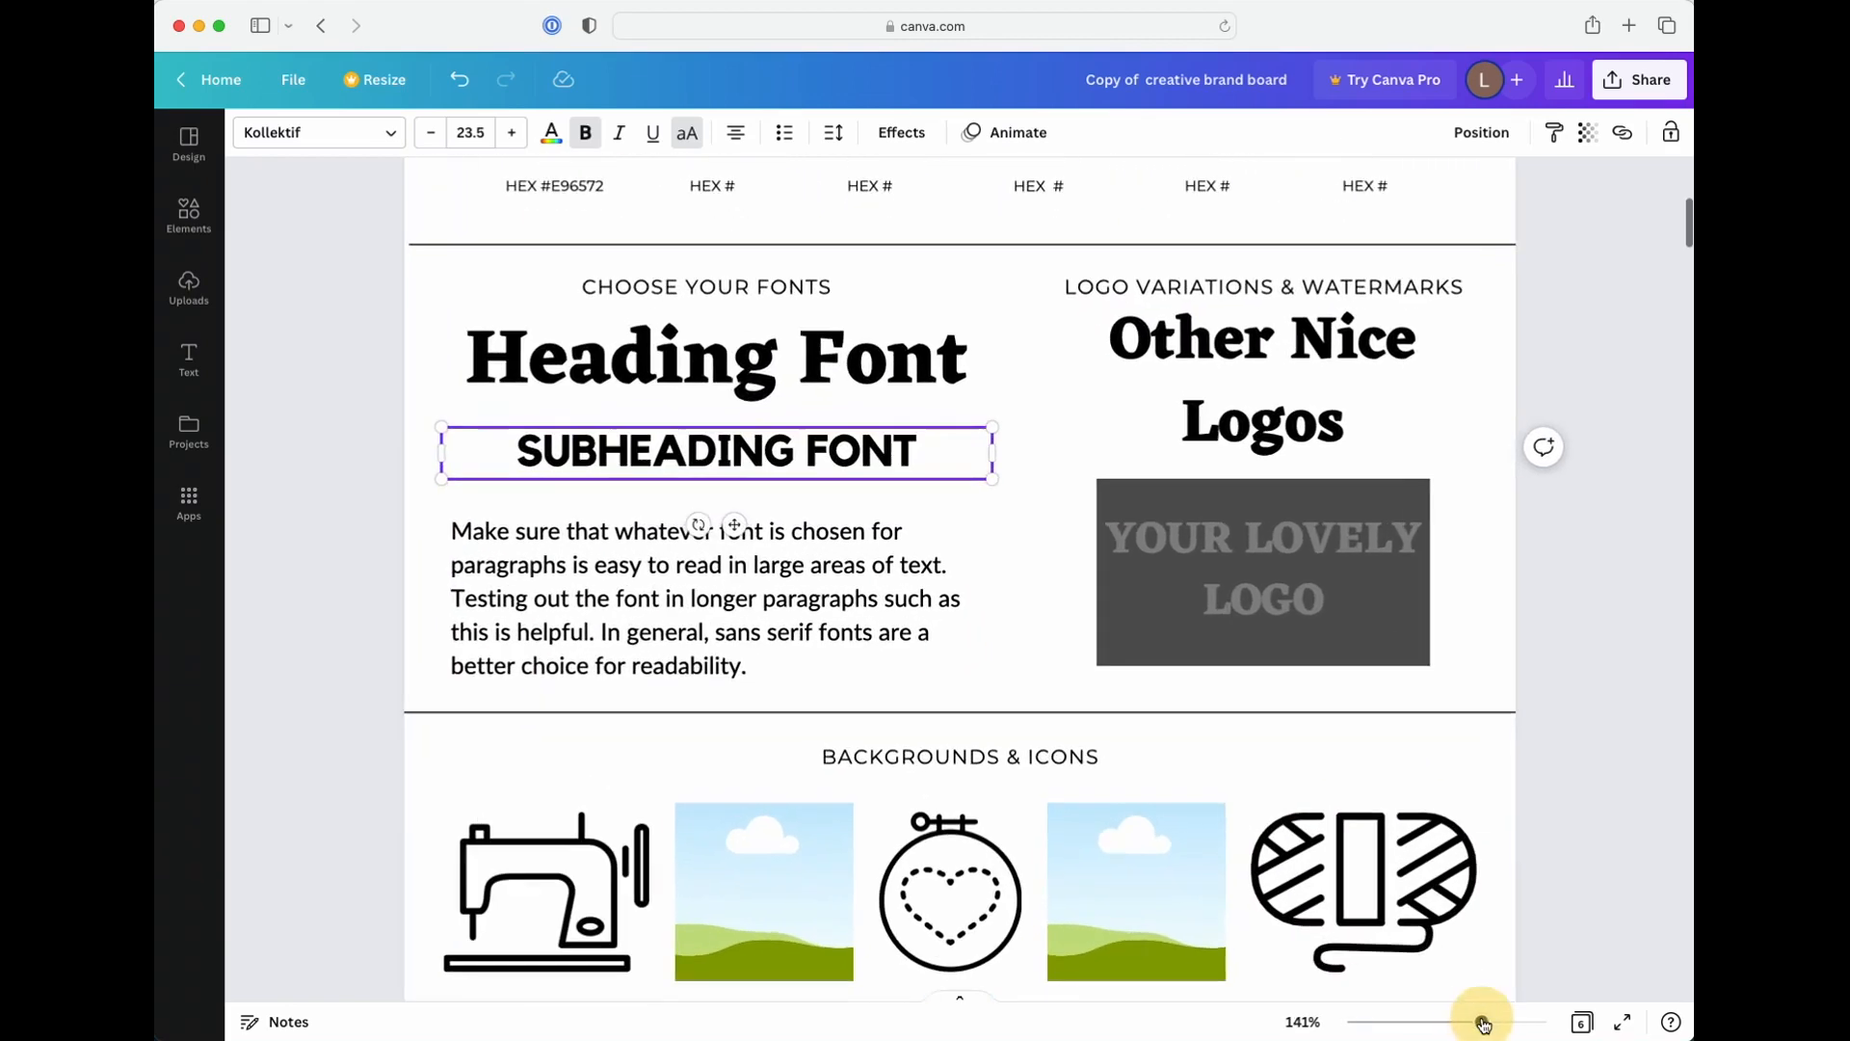
{"action": "left_click", "coordinate": [503, 536]}
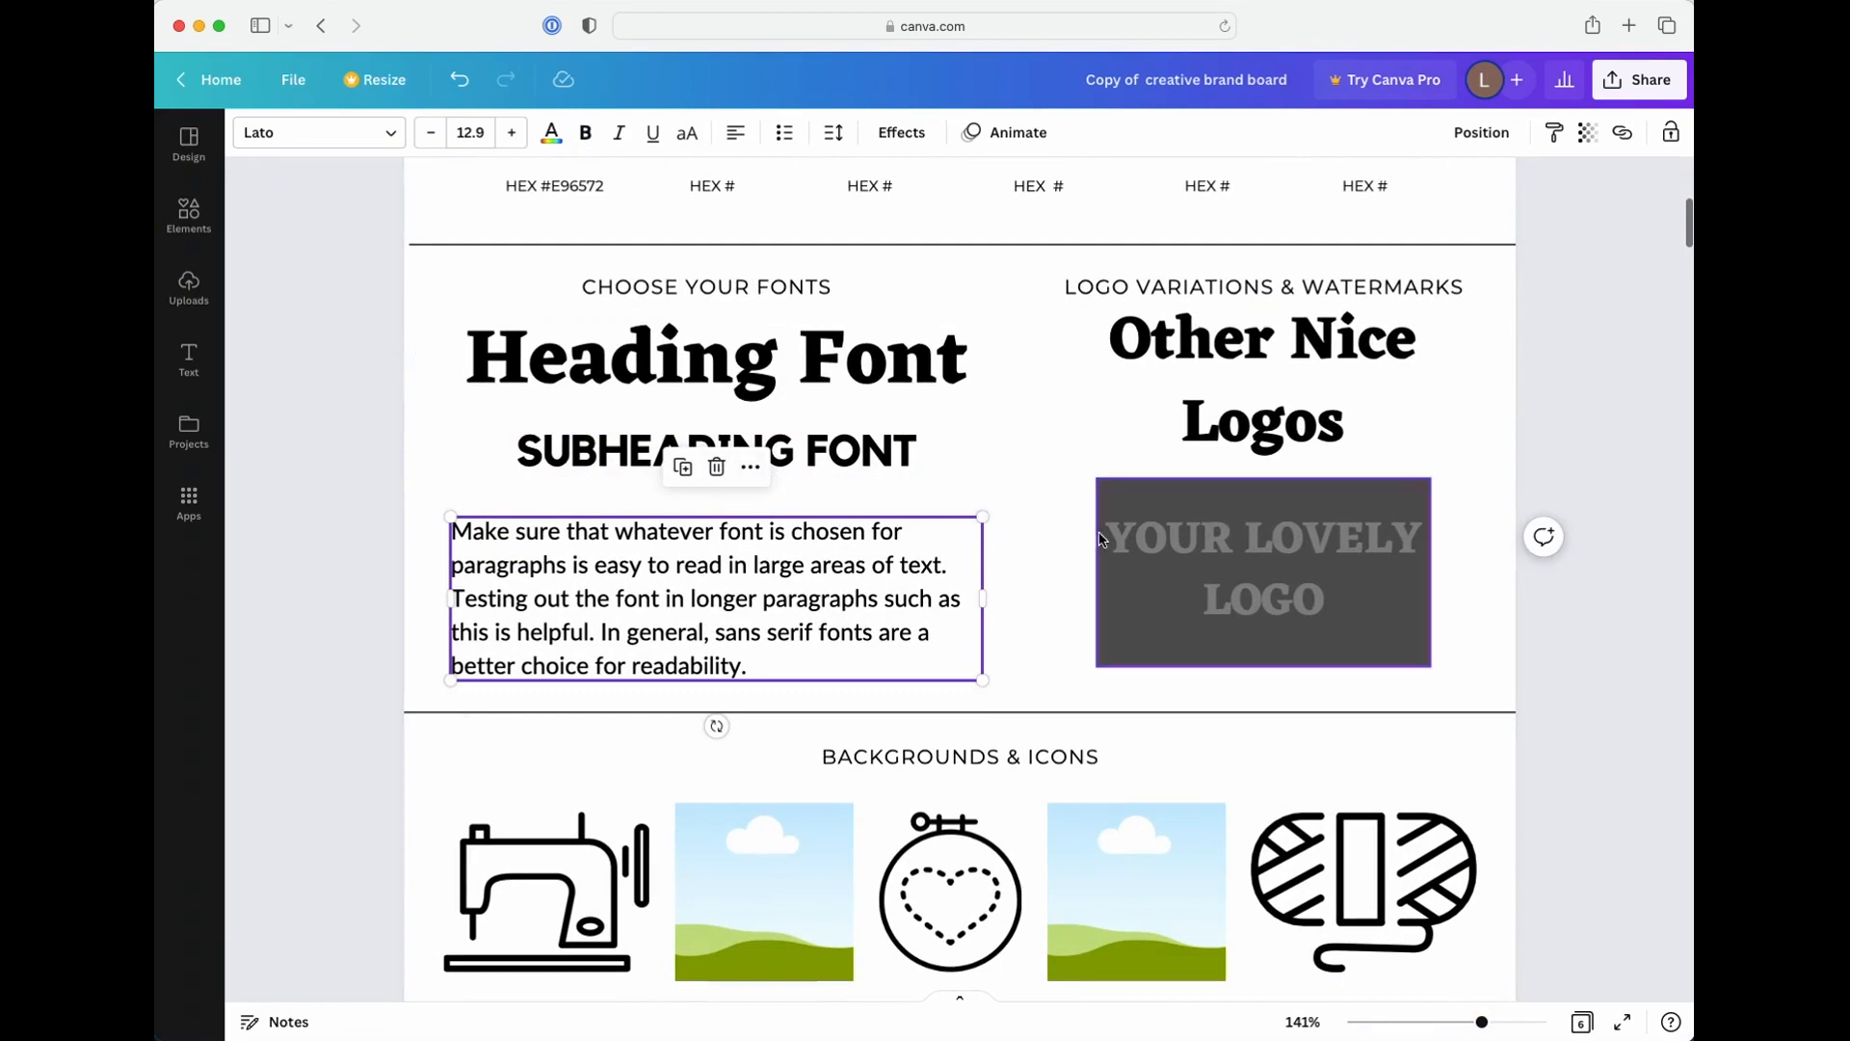
{"action": "left_click", "coordinate": [1165, 439]}
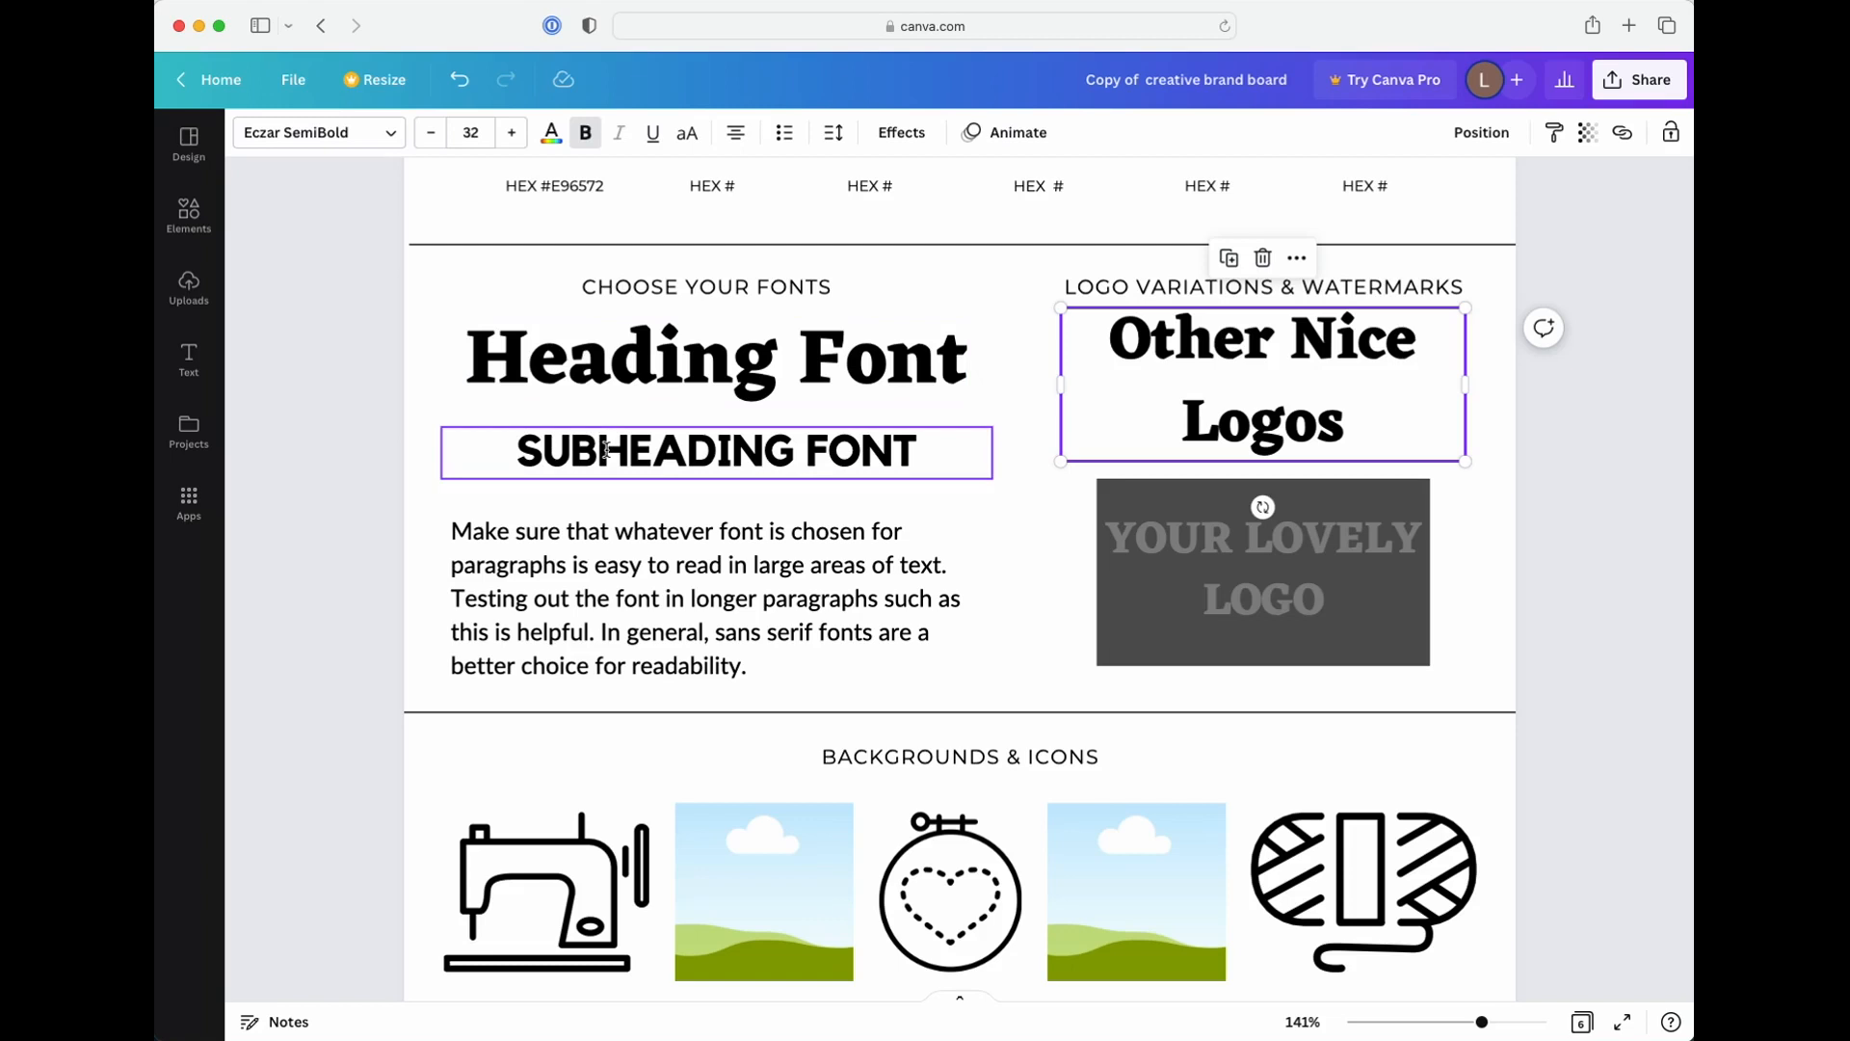
{"action": "left_click", "coordinate": [611, 526]}
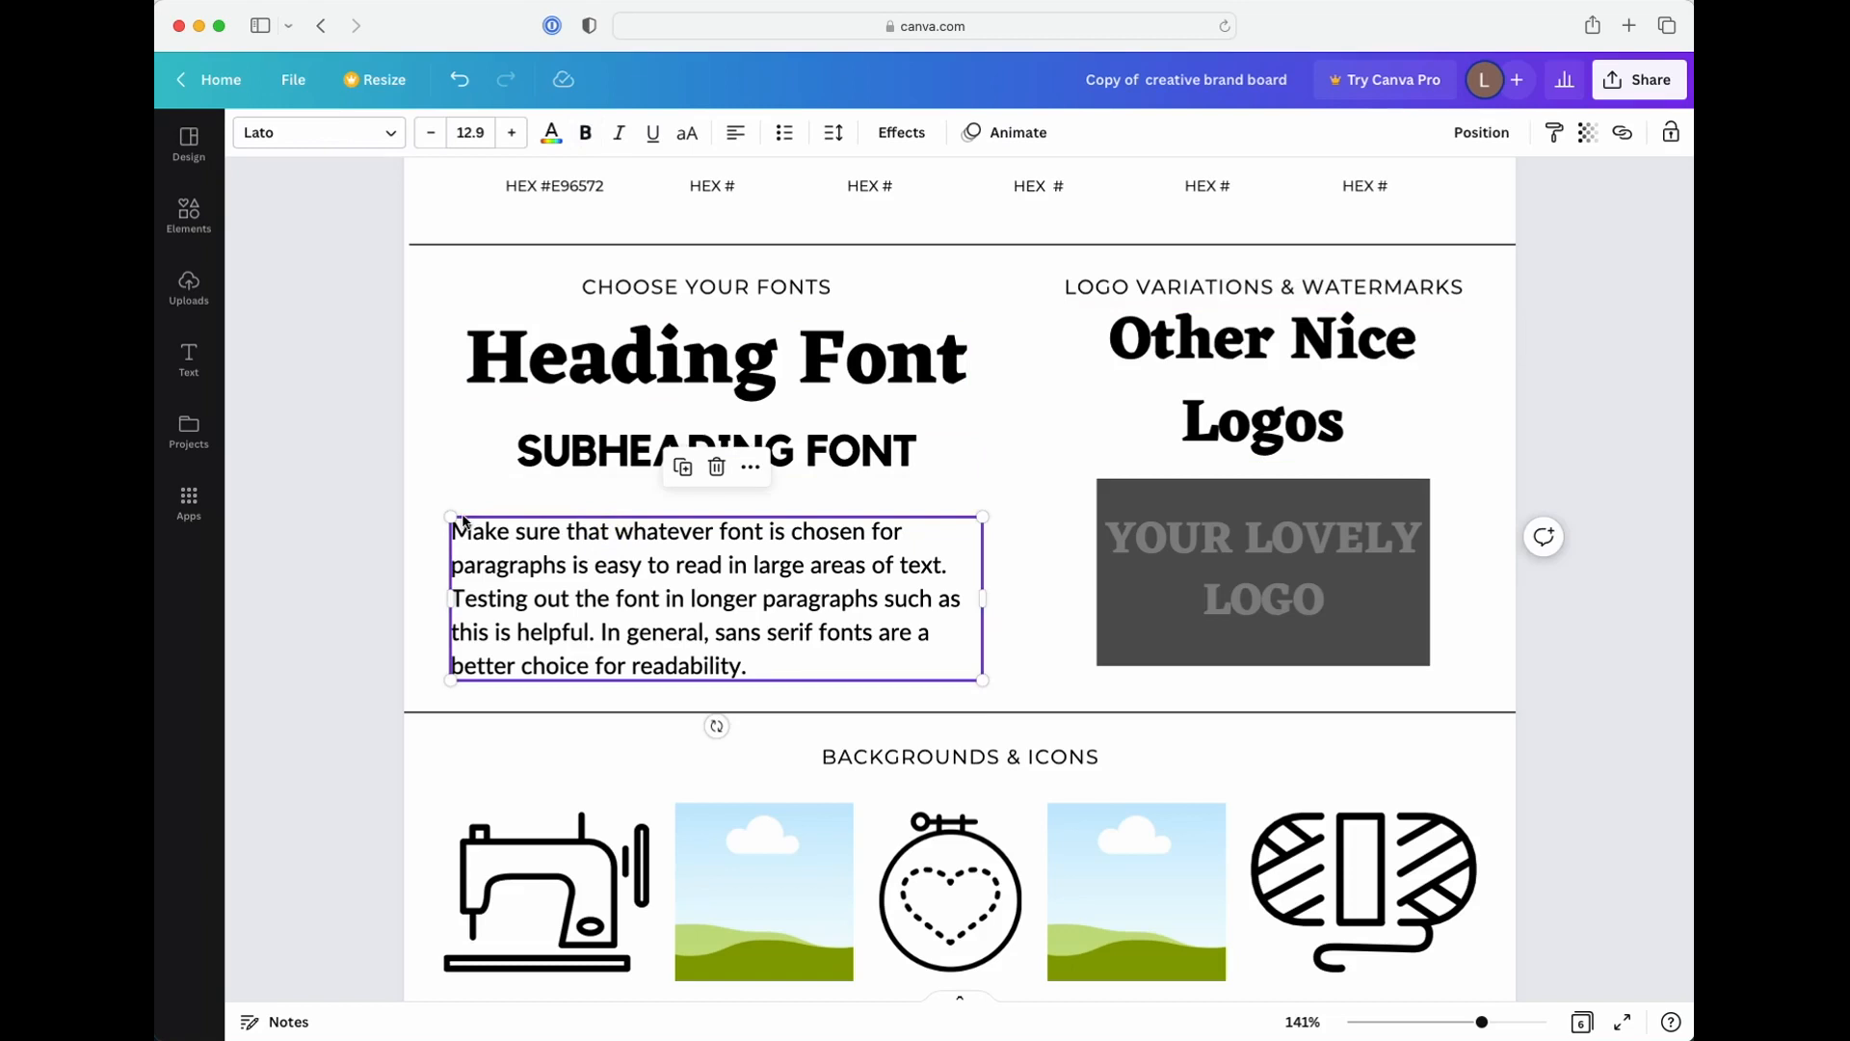
Switch the subheading sample out of all capitals and back to uppercase
{"action": "left_click", "coordinate": [526, 461]}
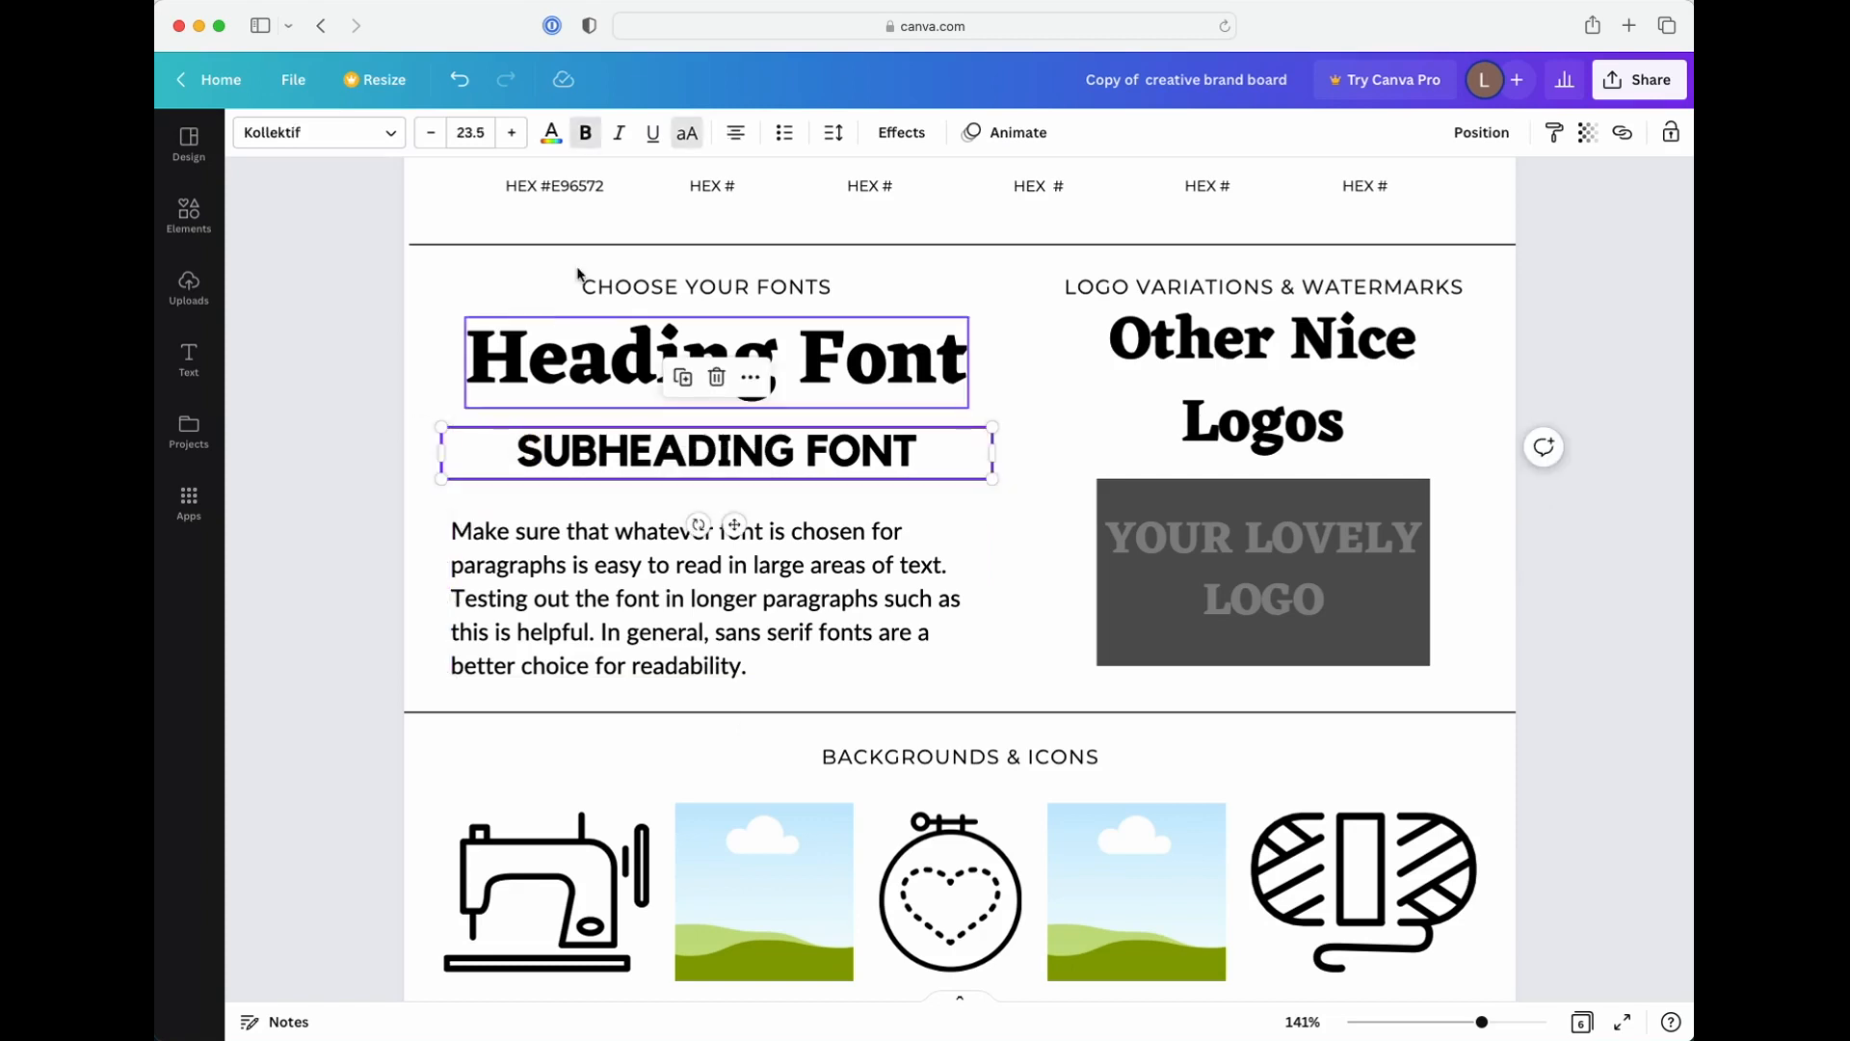
{"action": "left_click", "coordinate": [681, 149]}
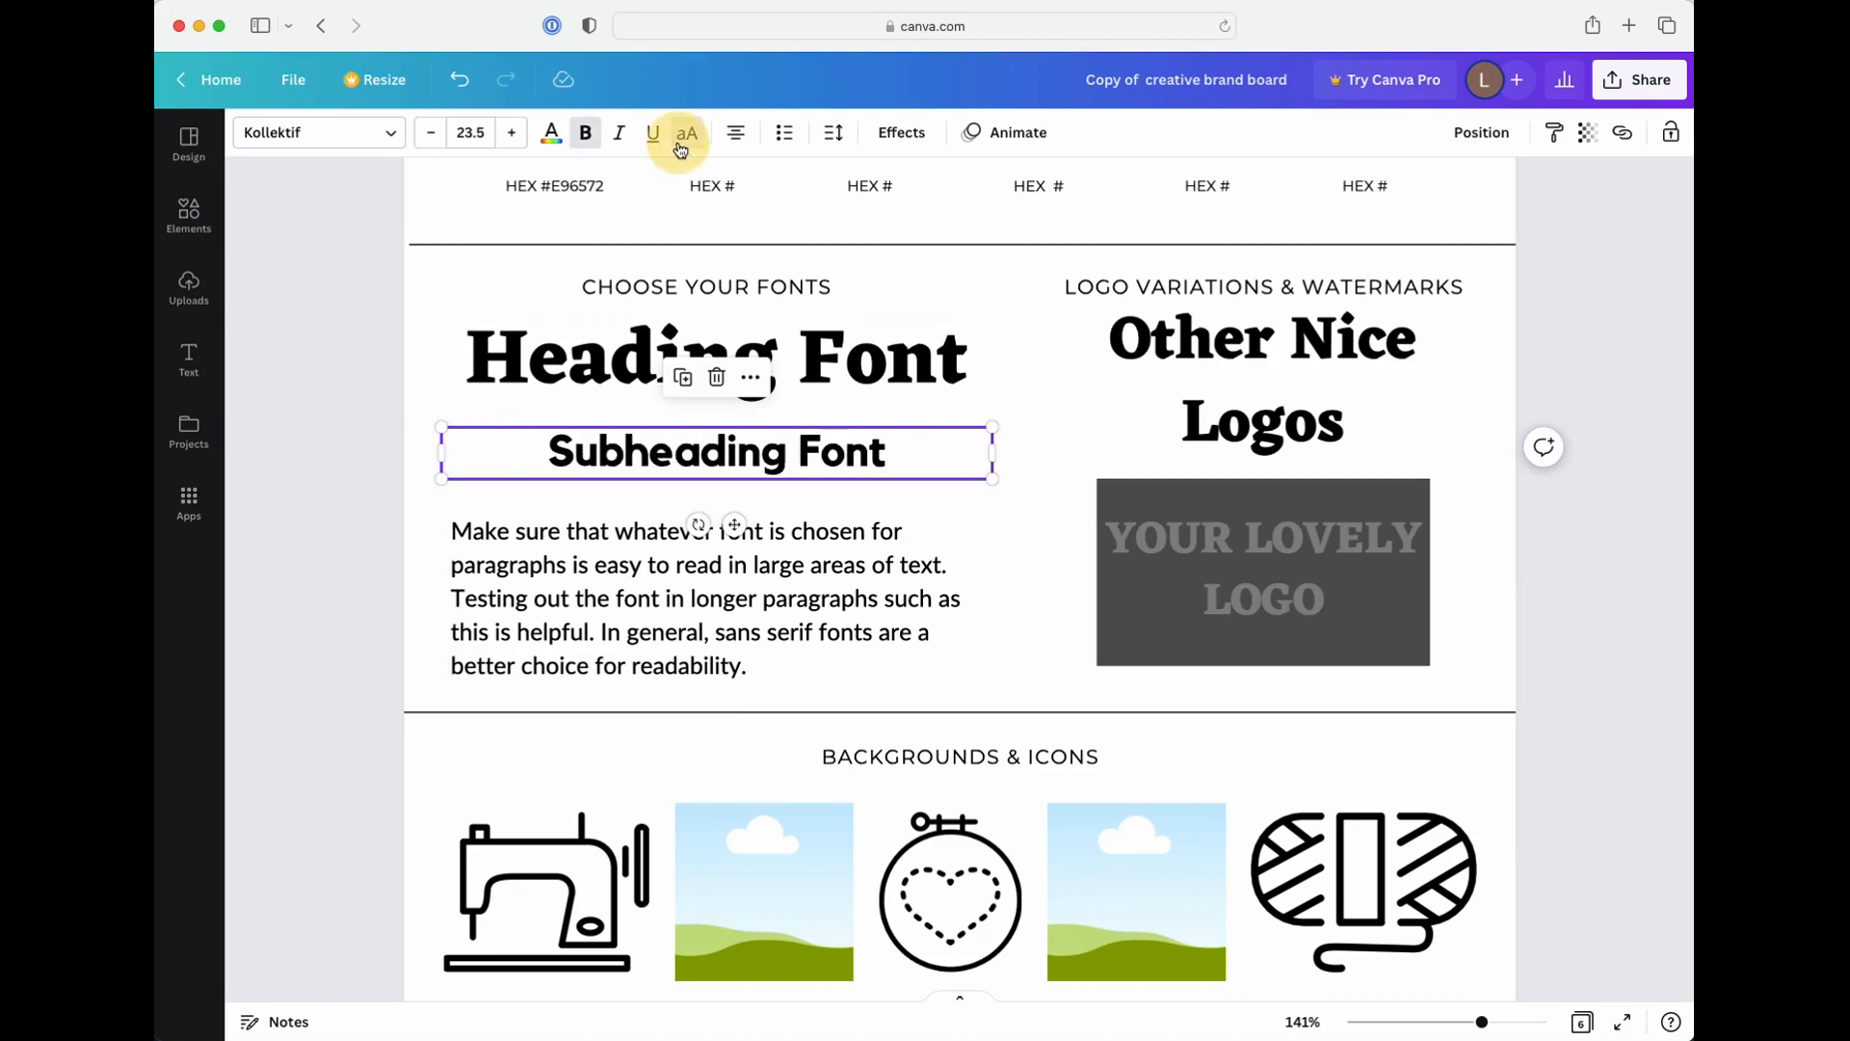
{"action": "left_click", "coordinate": [680, 150]}
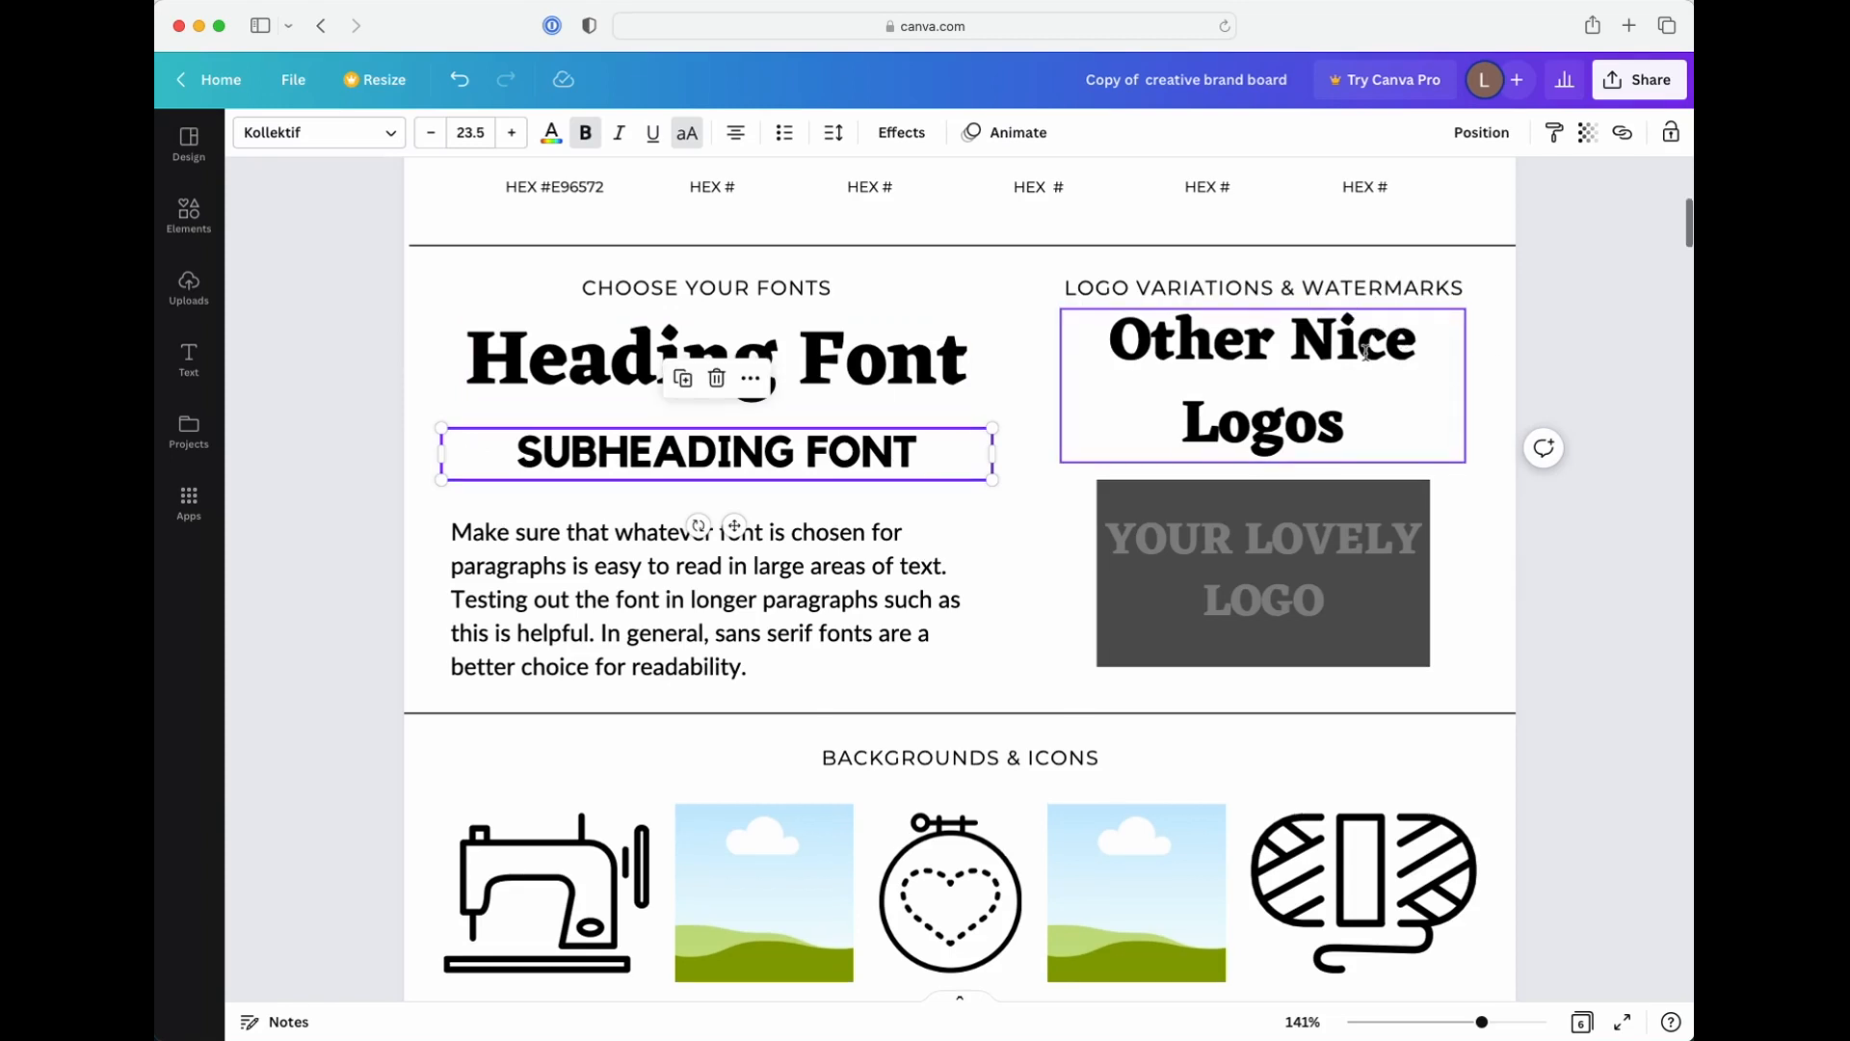
Select the YOUR LOVELY LOGO text inside the dark gray logo variation box to check its font
{"action": "scroll", "coordinate": [1426, 347], "scroll_direction": "up", "scroll_amount": 1}
{"action": "scroll", "coordinate": [1368, 366], "scroll_direction": "down", "scroll_amount": 2}
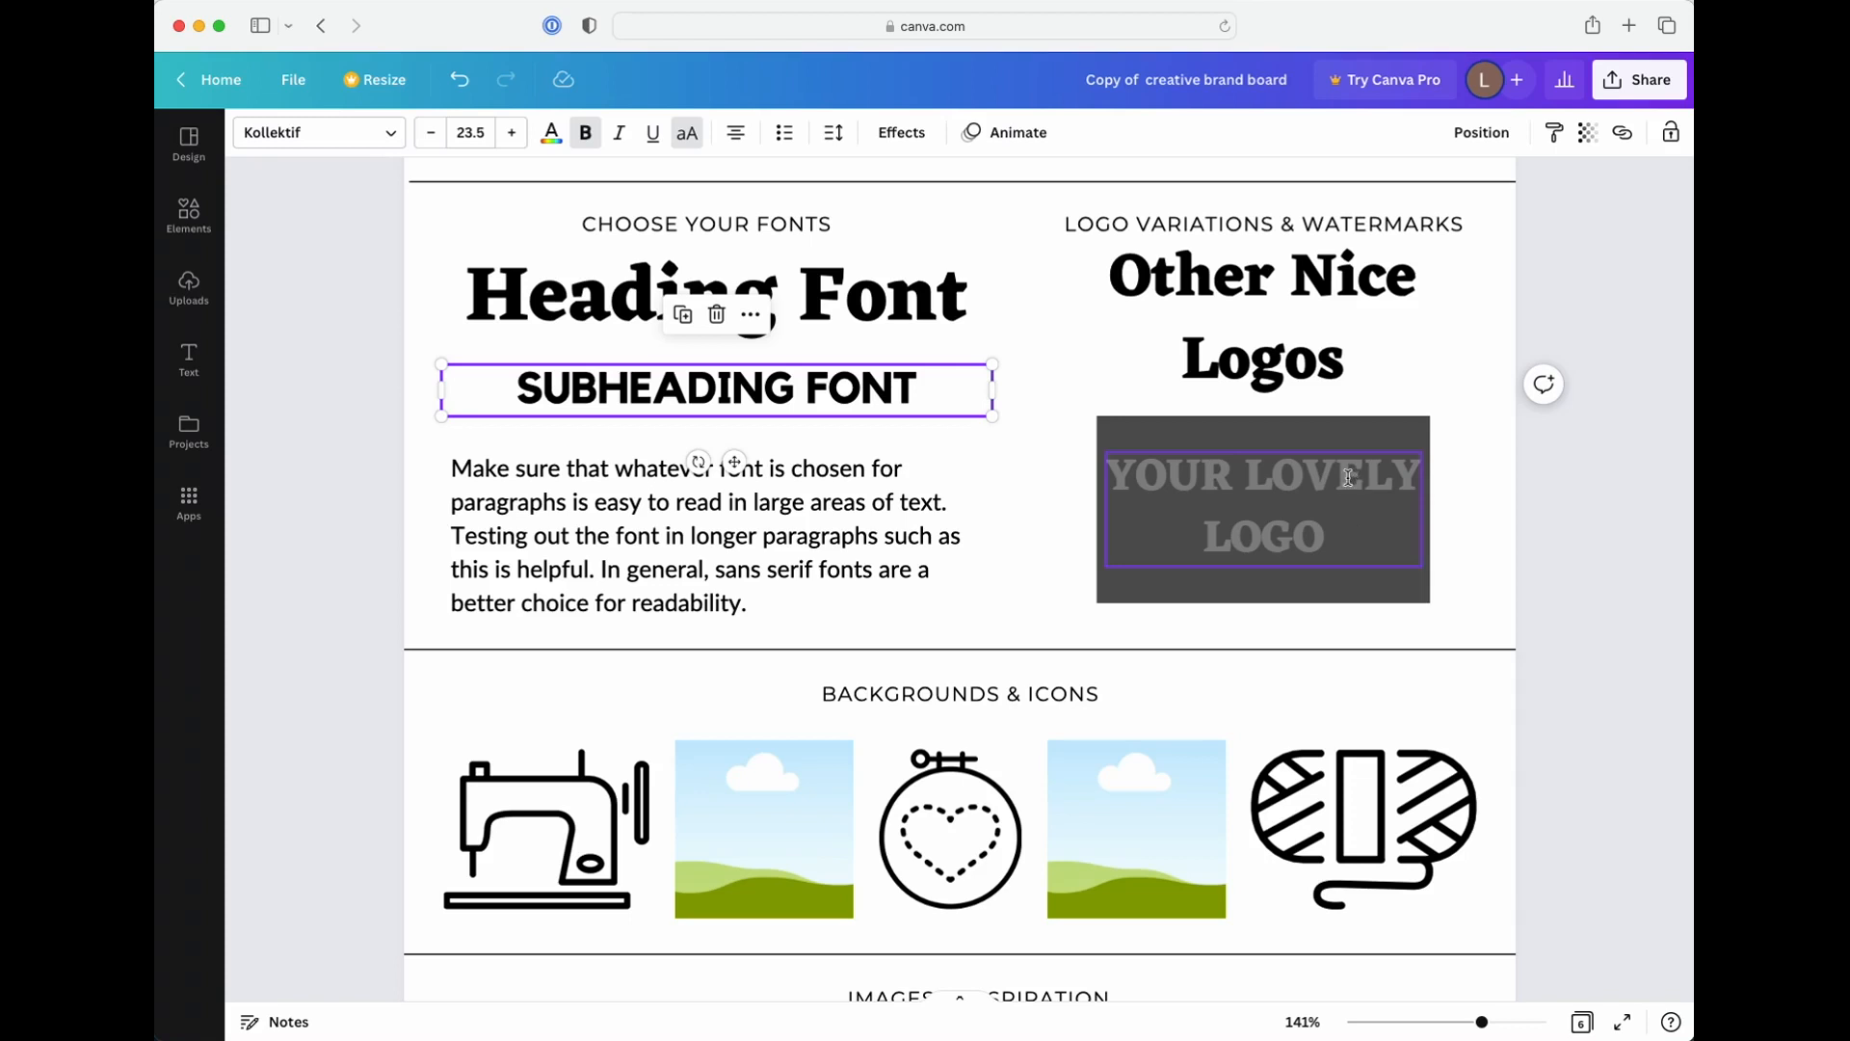
{"action": "left_click", "coordinate": [1355, 483]}
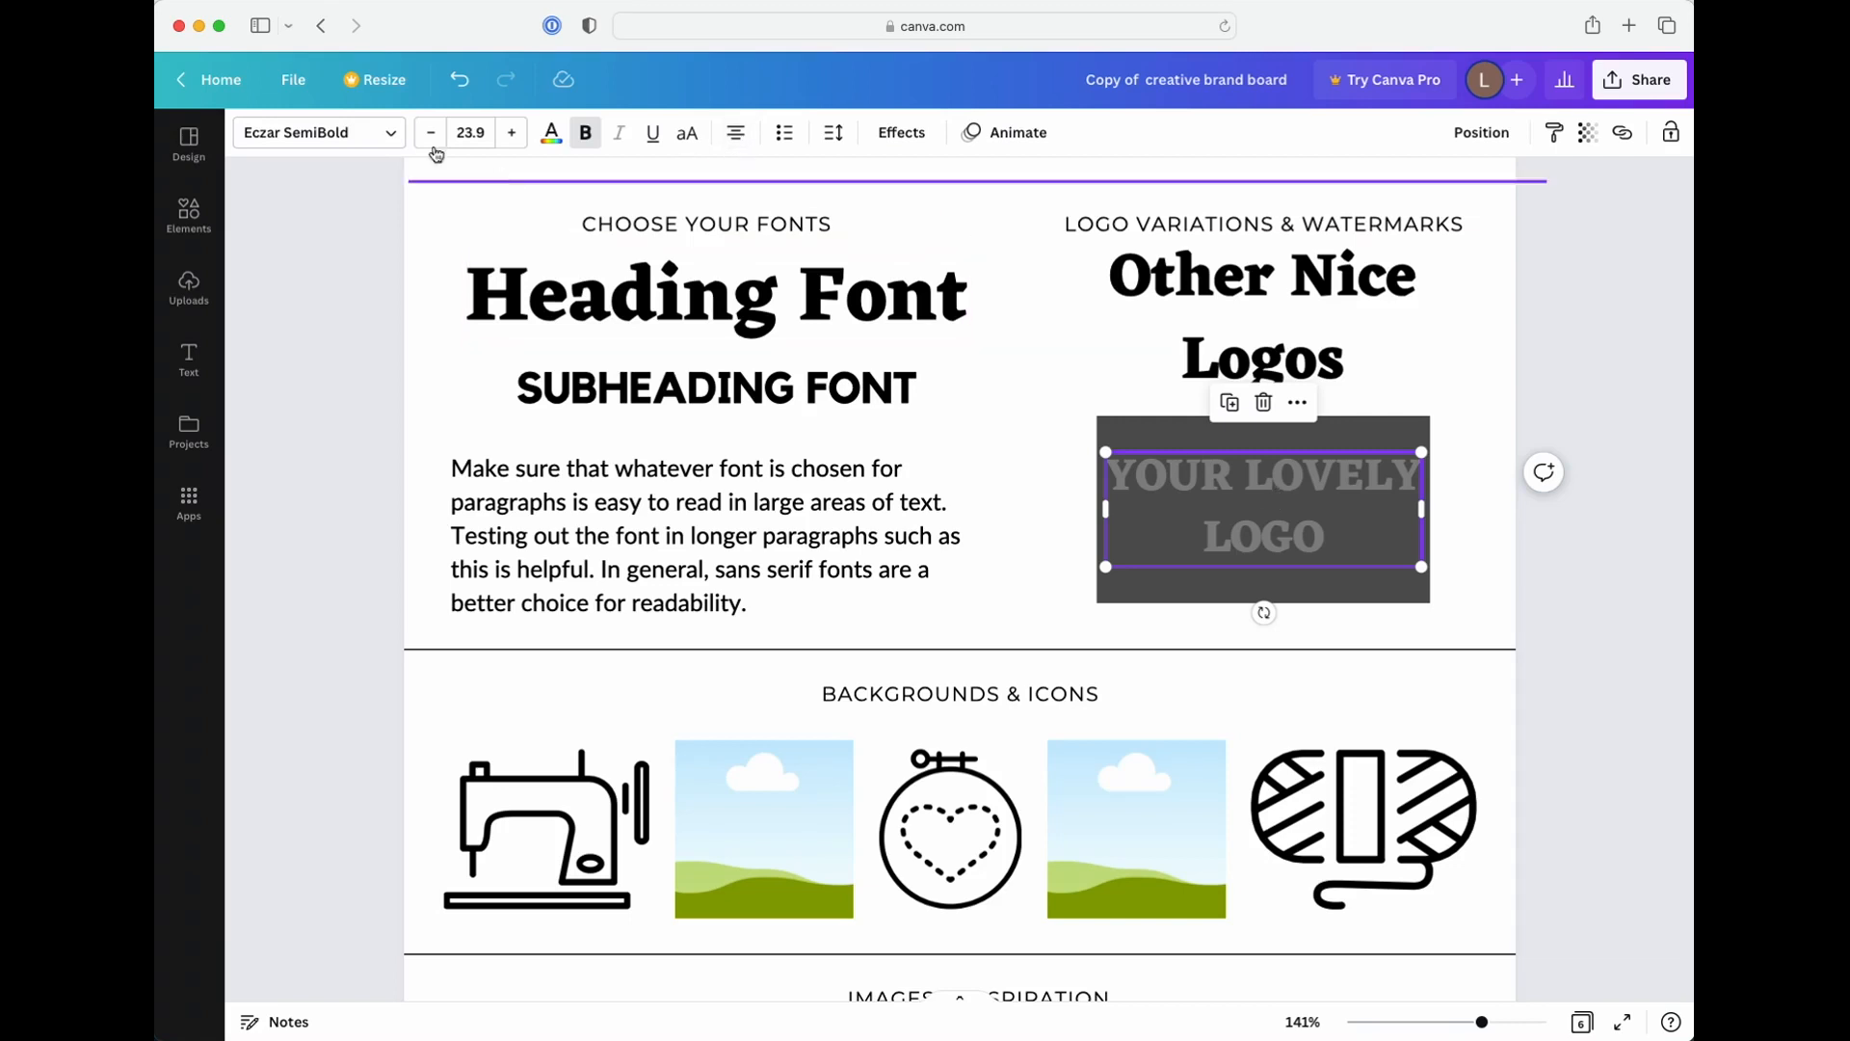
Open the watermark-work design and look over the logos on its two pages
{"action": "left_click", "coordinate": [201, 83]}
{"action": "left_click", "coordinate": [928, 855]}
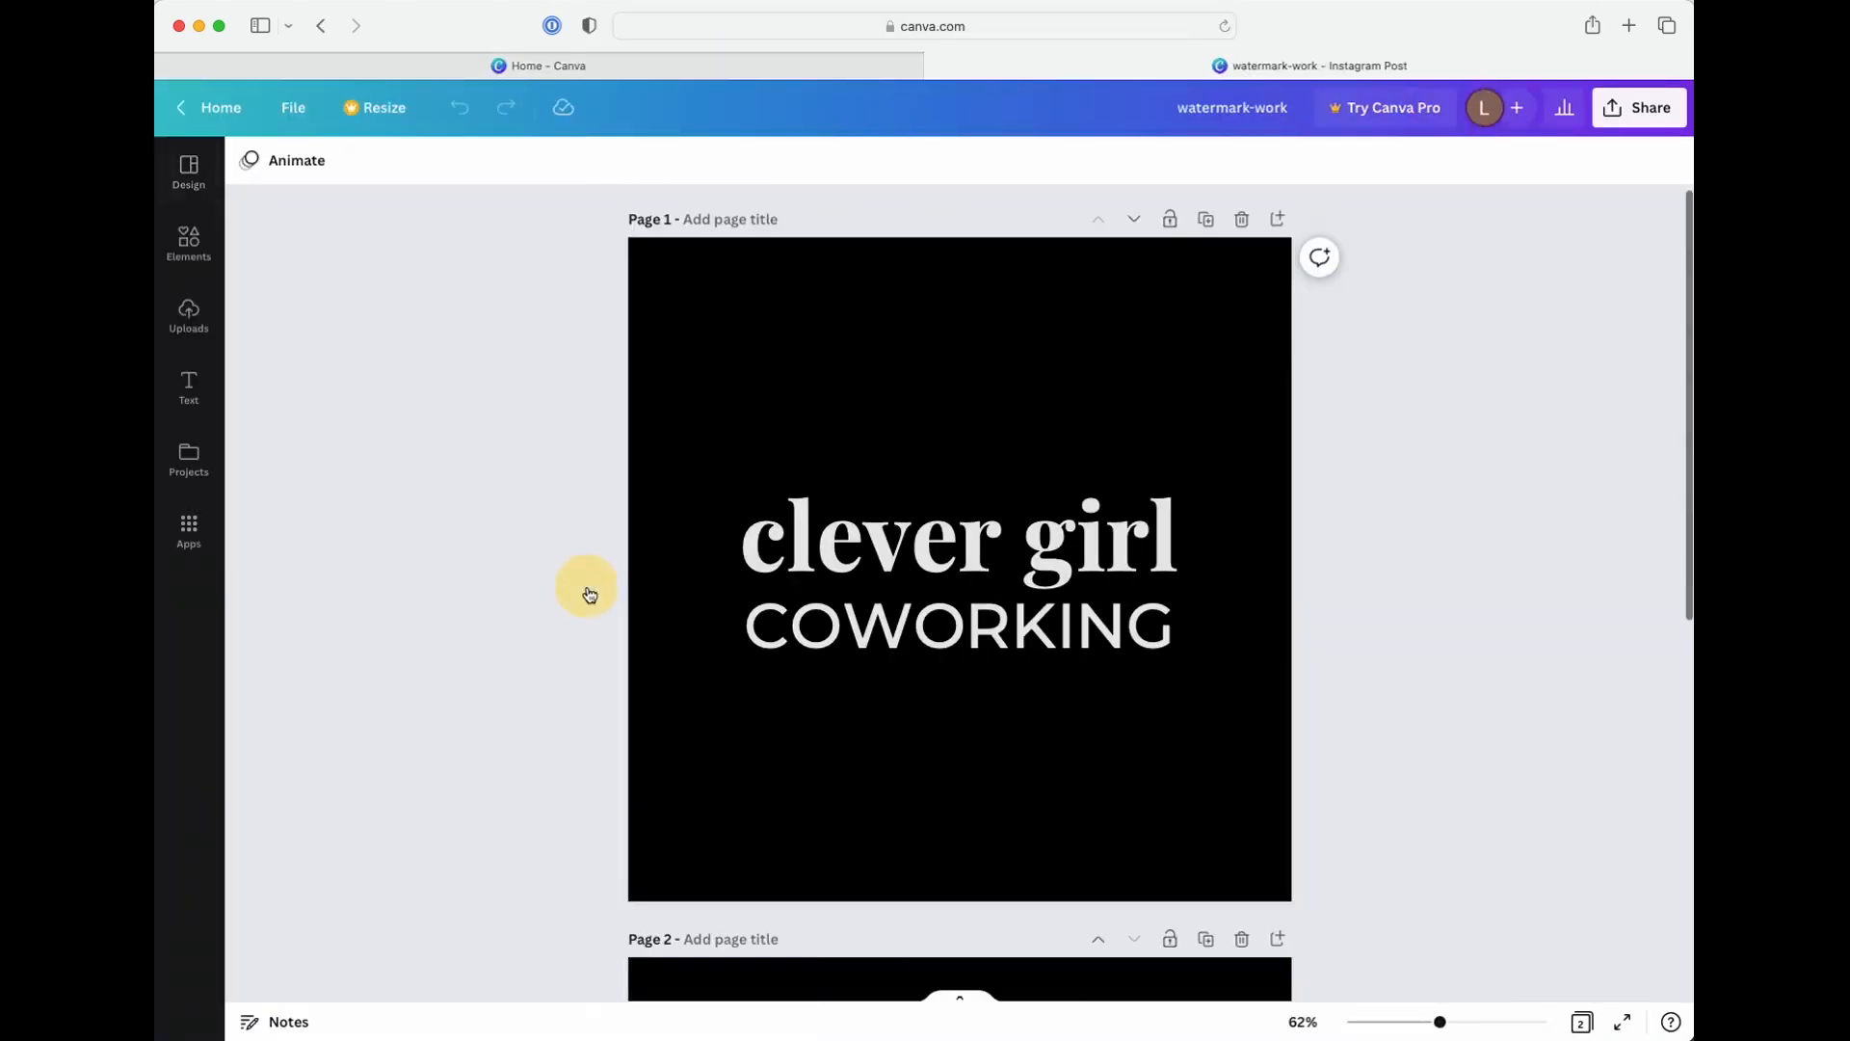
{"action": "left_click", "coordinate": [589, 591]}
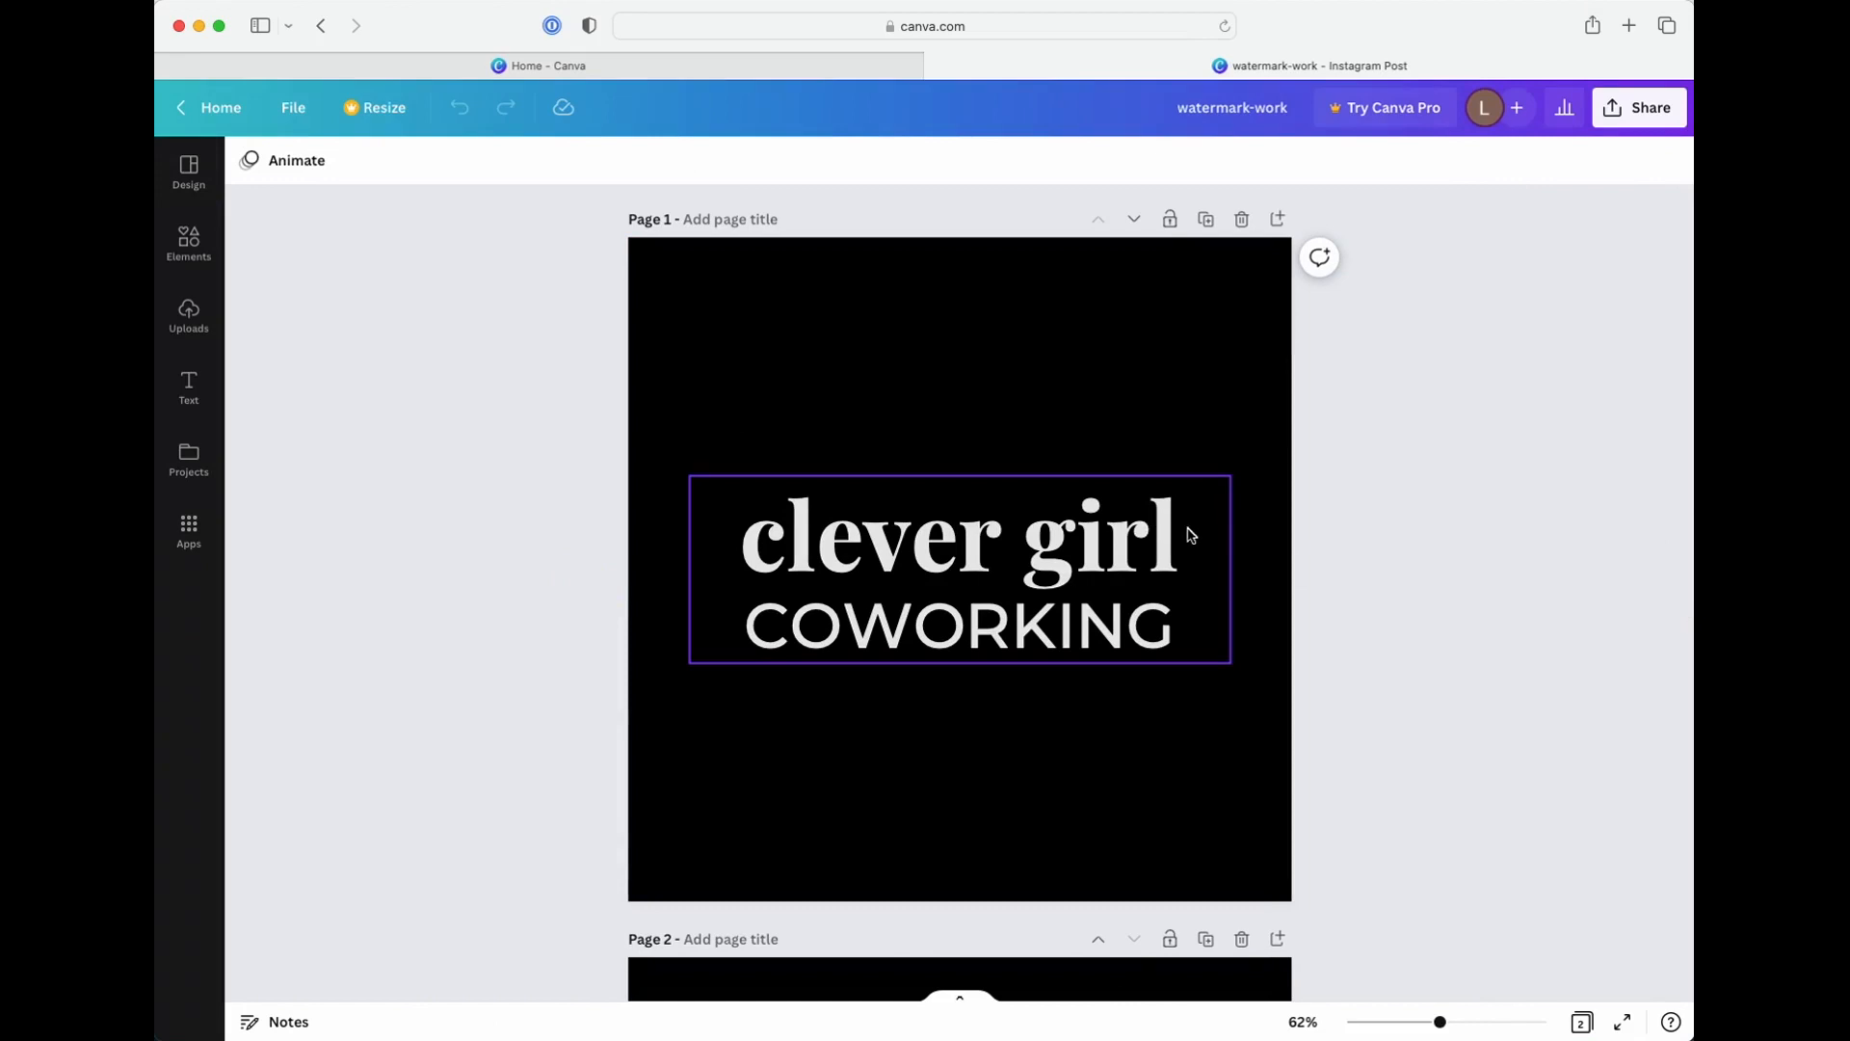
{"action": "scroll", "coordinate": [1191, 535], "scroll_direction": "down", "scroll_amount": 10}
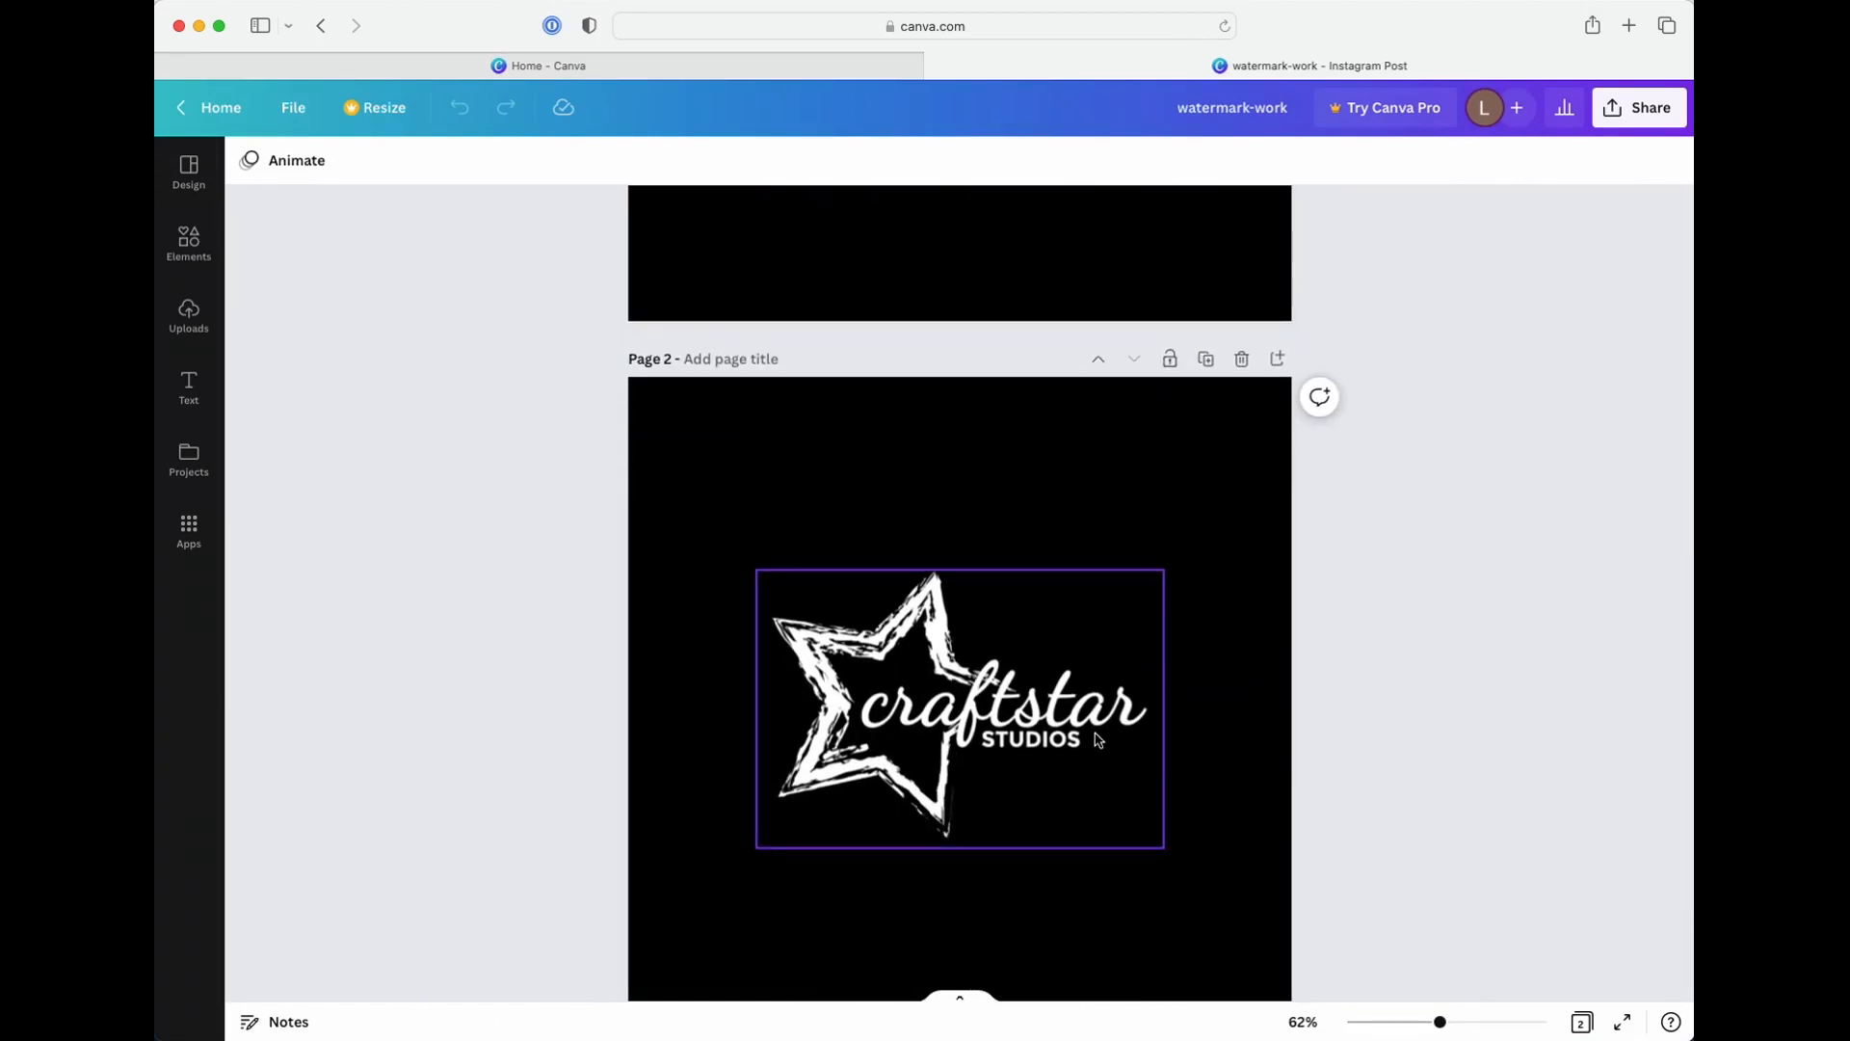
{"action": "scroll", "coordinate": [1099, 739], "scroll_direction": "down", "scroll_amount": 1}
{"action": "scroll", "coordinate": [1095, 743], "scroll_direction": "up", "scroll_amount": 10}
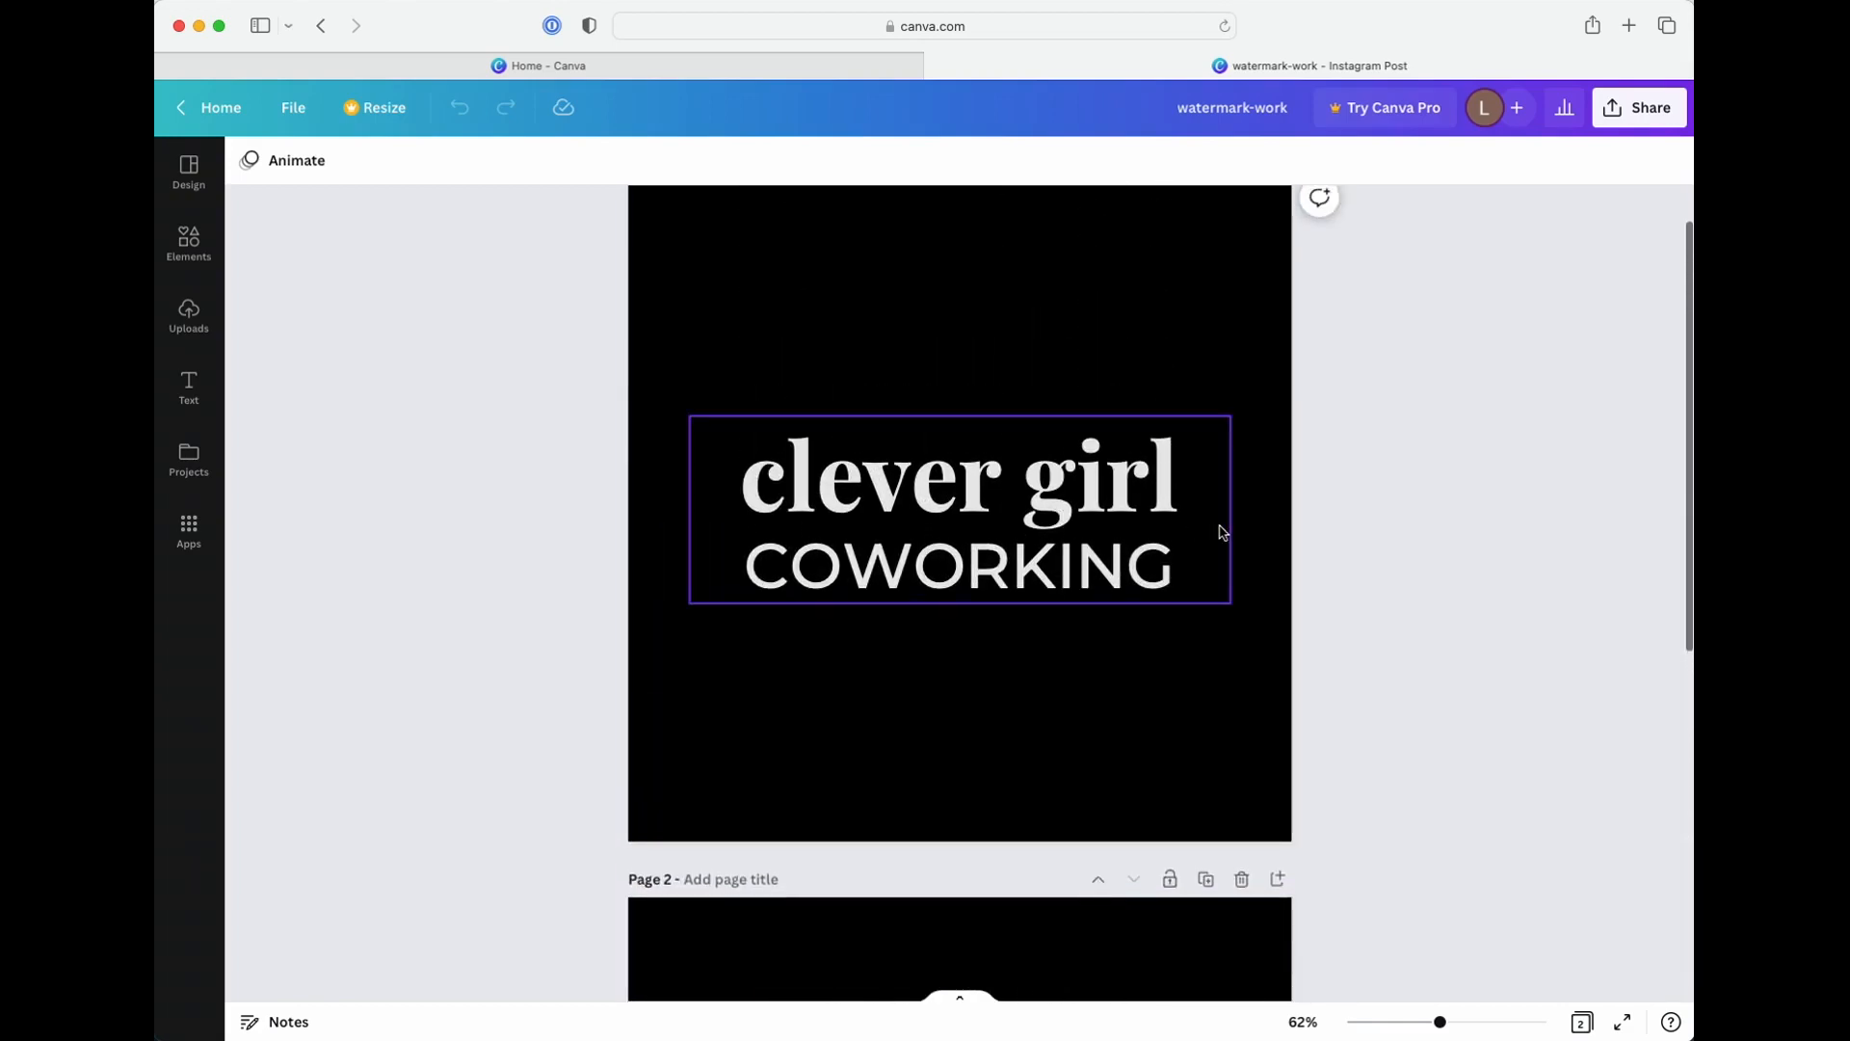
Try setting the transparency of the grouped clever girl COWORKING logo to 42, and undo it
{"action": "left_click", "coordinate": [1220, 530]}
{"action": "left_click", "coordinate": [1433, 404]}
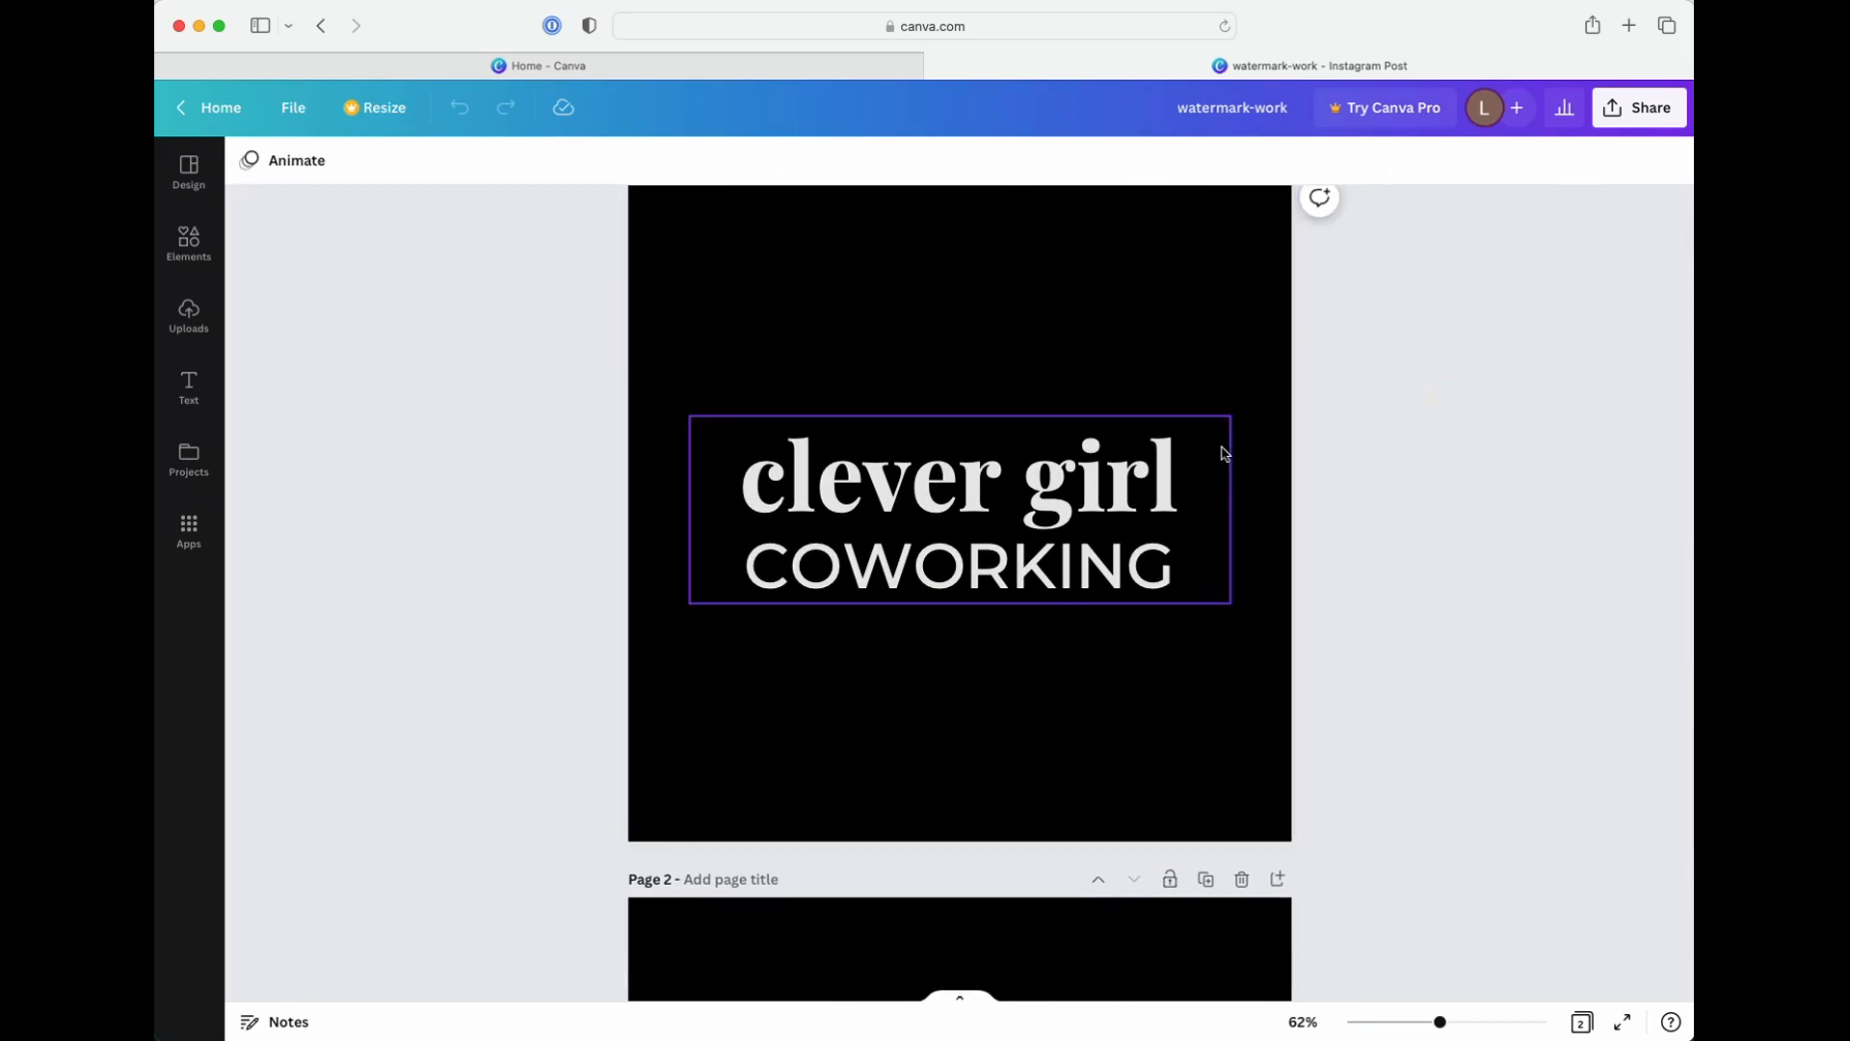
{"action": "left_click", "coordinate": [1220, 453]}
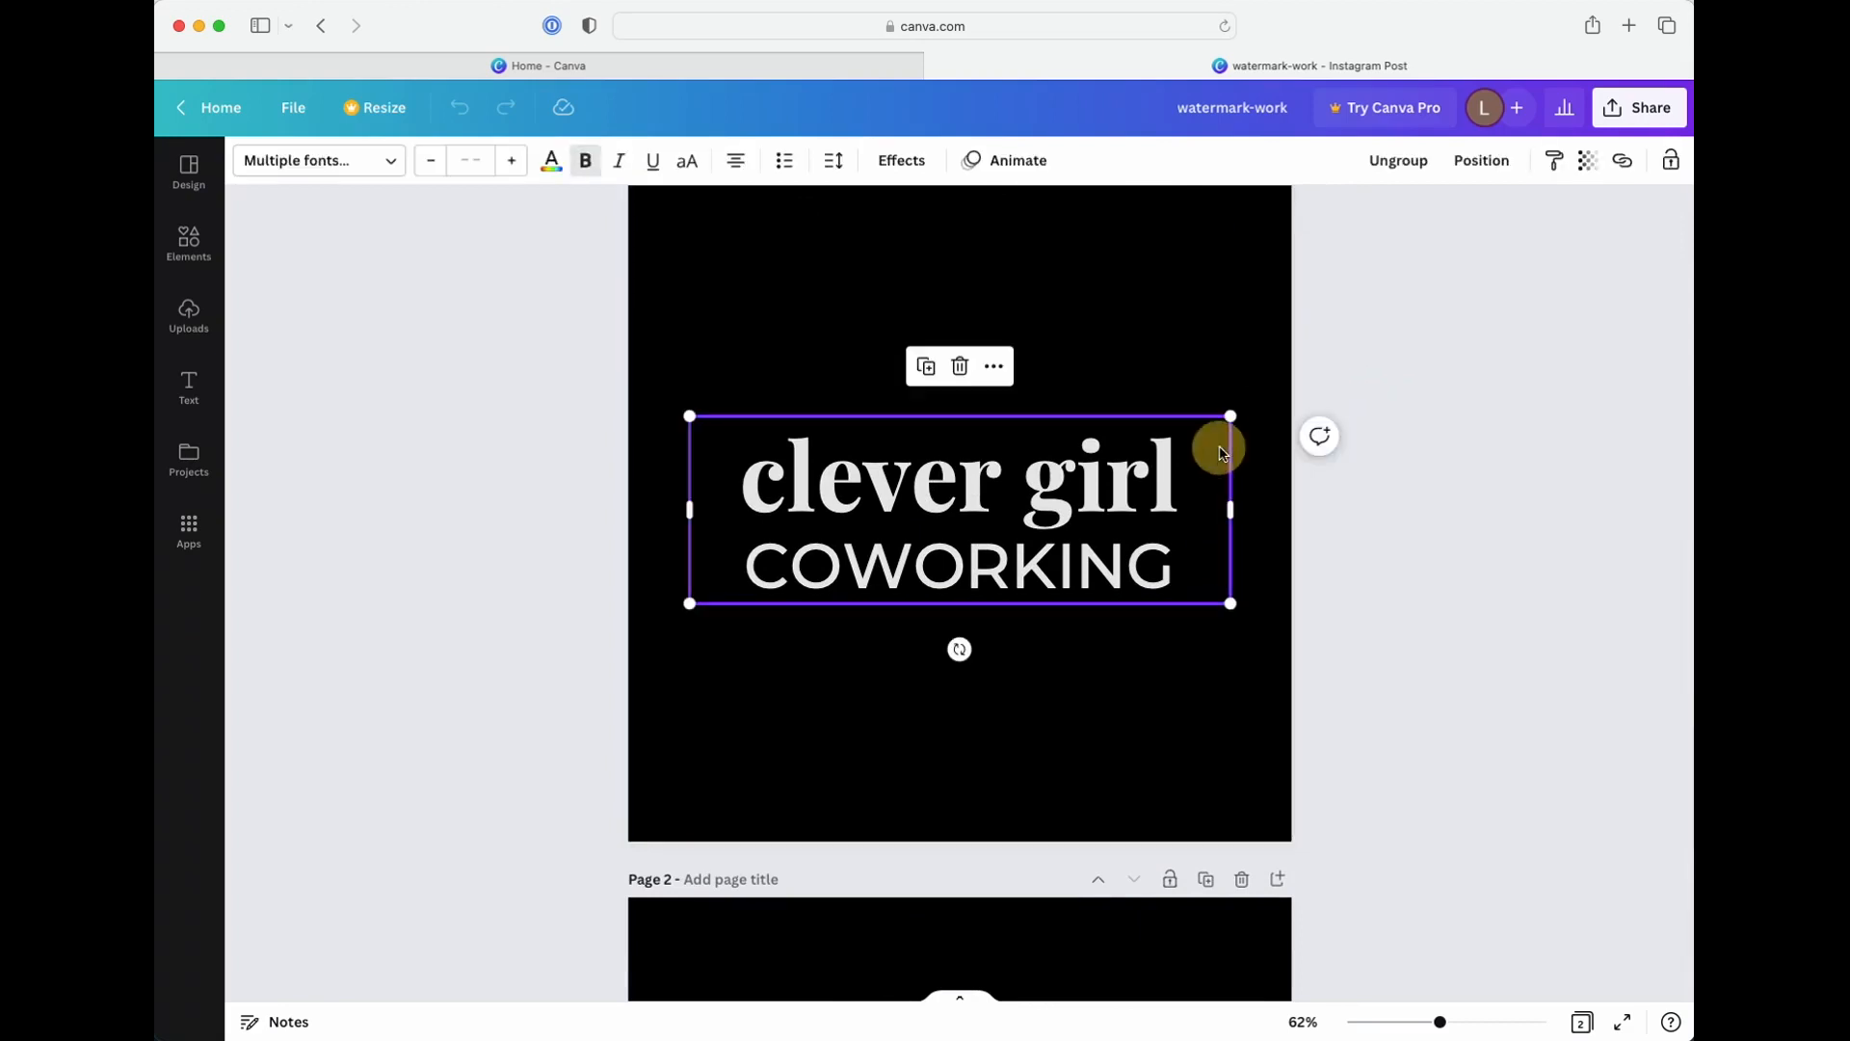
{"action": "left_click", "coordinate": [1588, 162]}
{"action": "left_click_drag", "start_coordinate": [1561, 247], "coordinate": [1465, 248]}
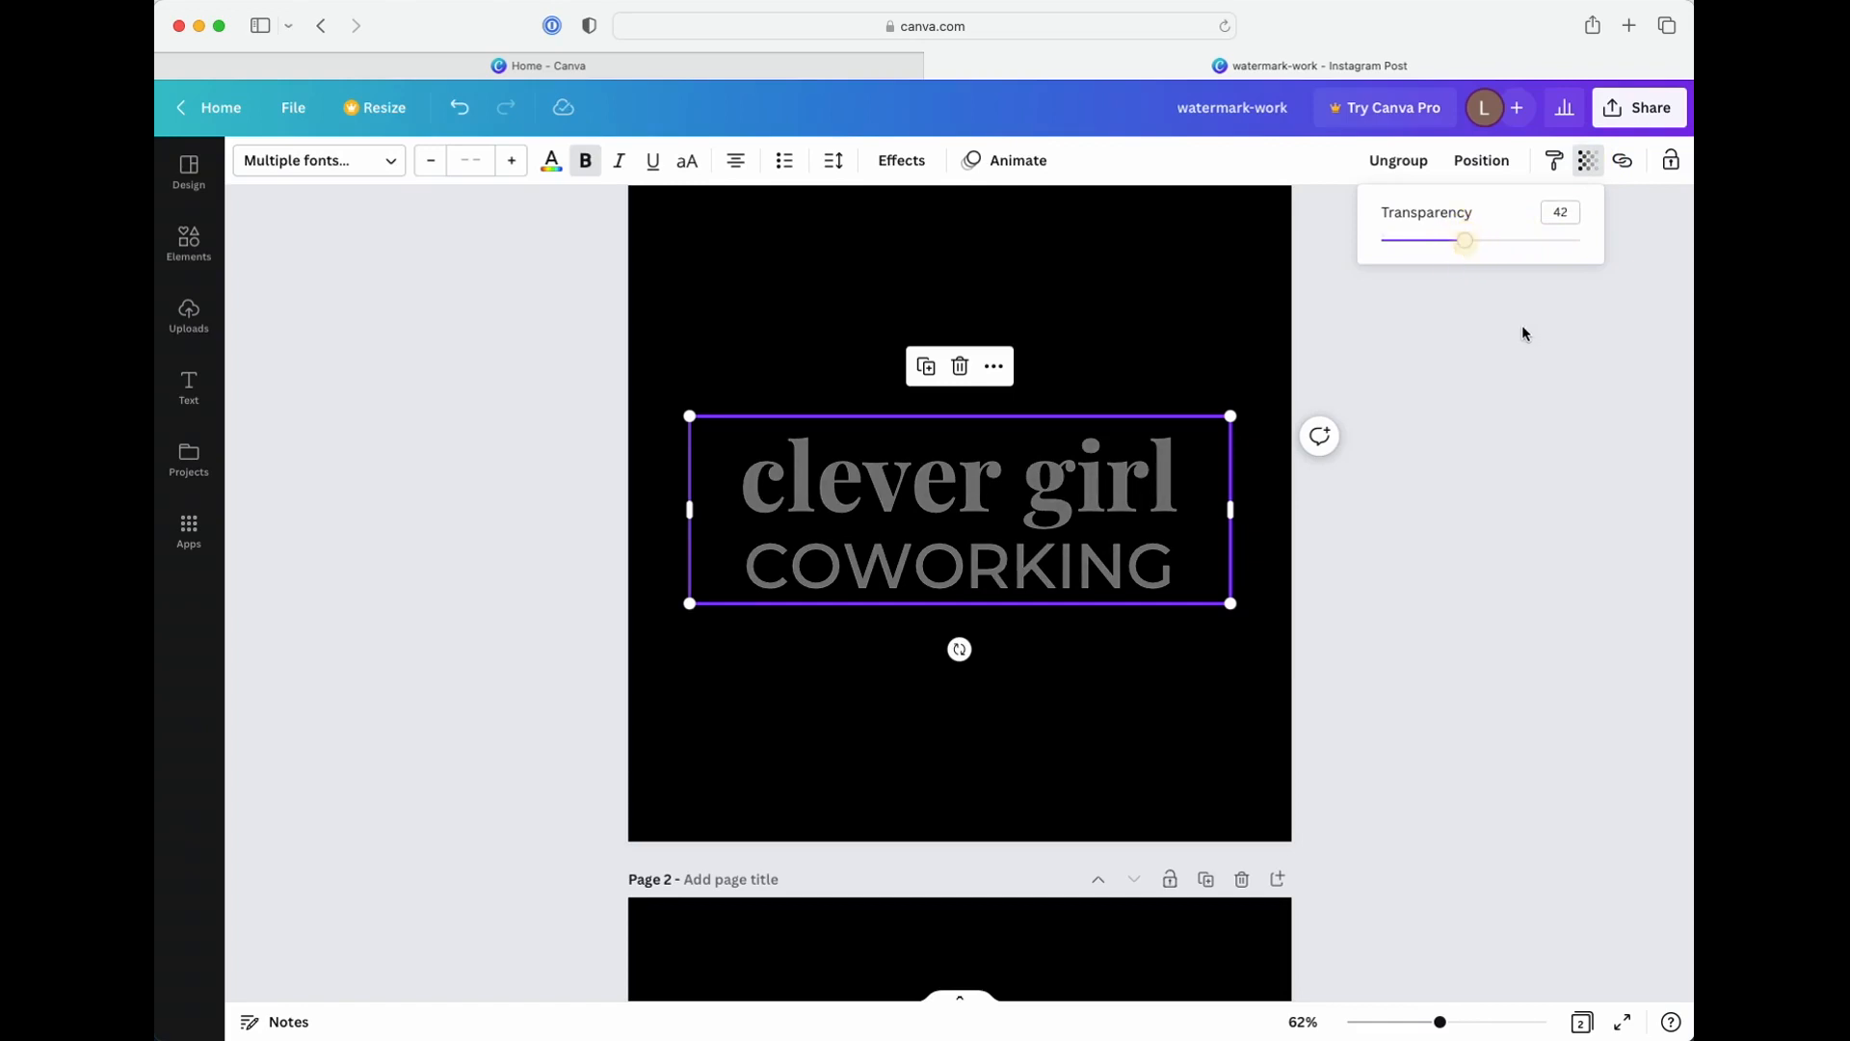
{"action": "key", "text": "super+z"}
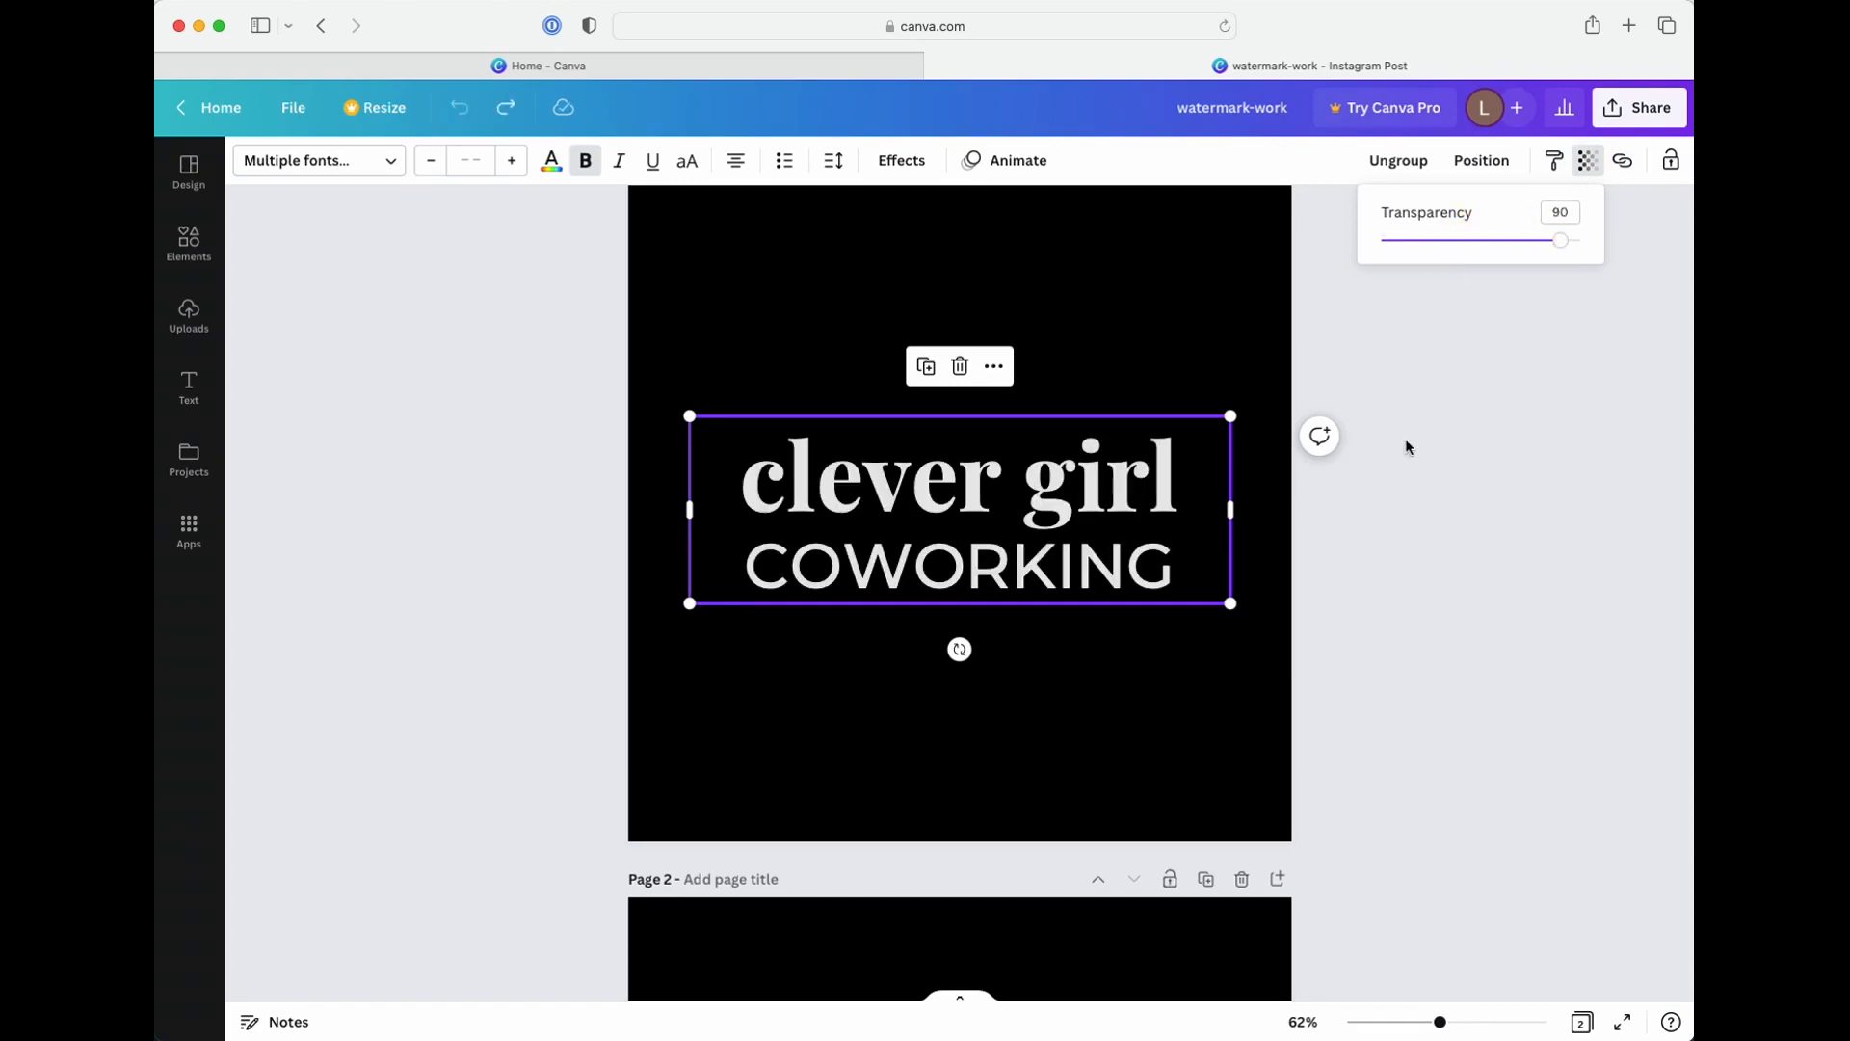
Try fading only the clever girl text inside the grouped logo, and undo the change
{"action": "left_click", "coordinate": [1097, 477]}
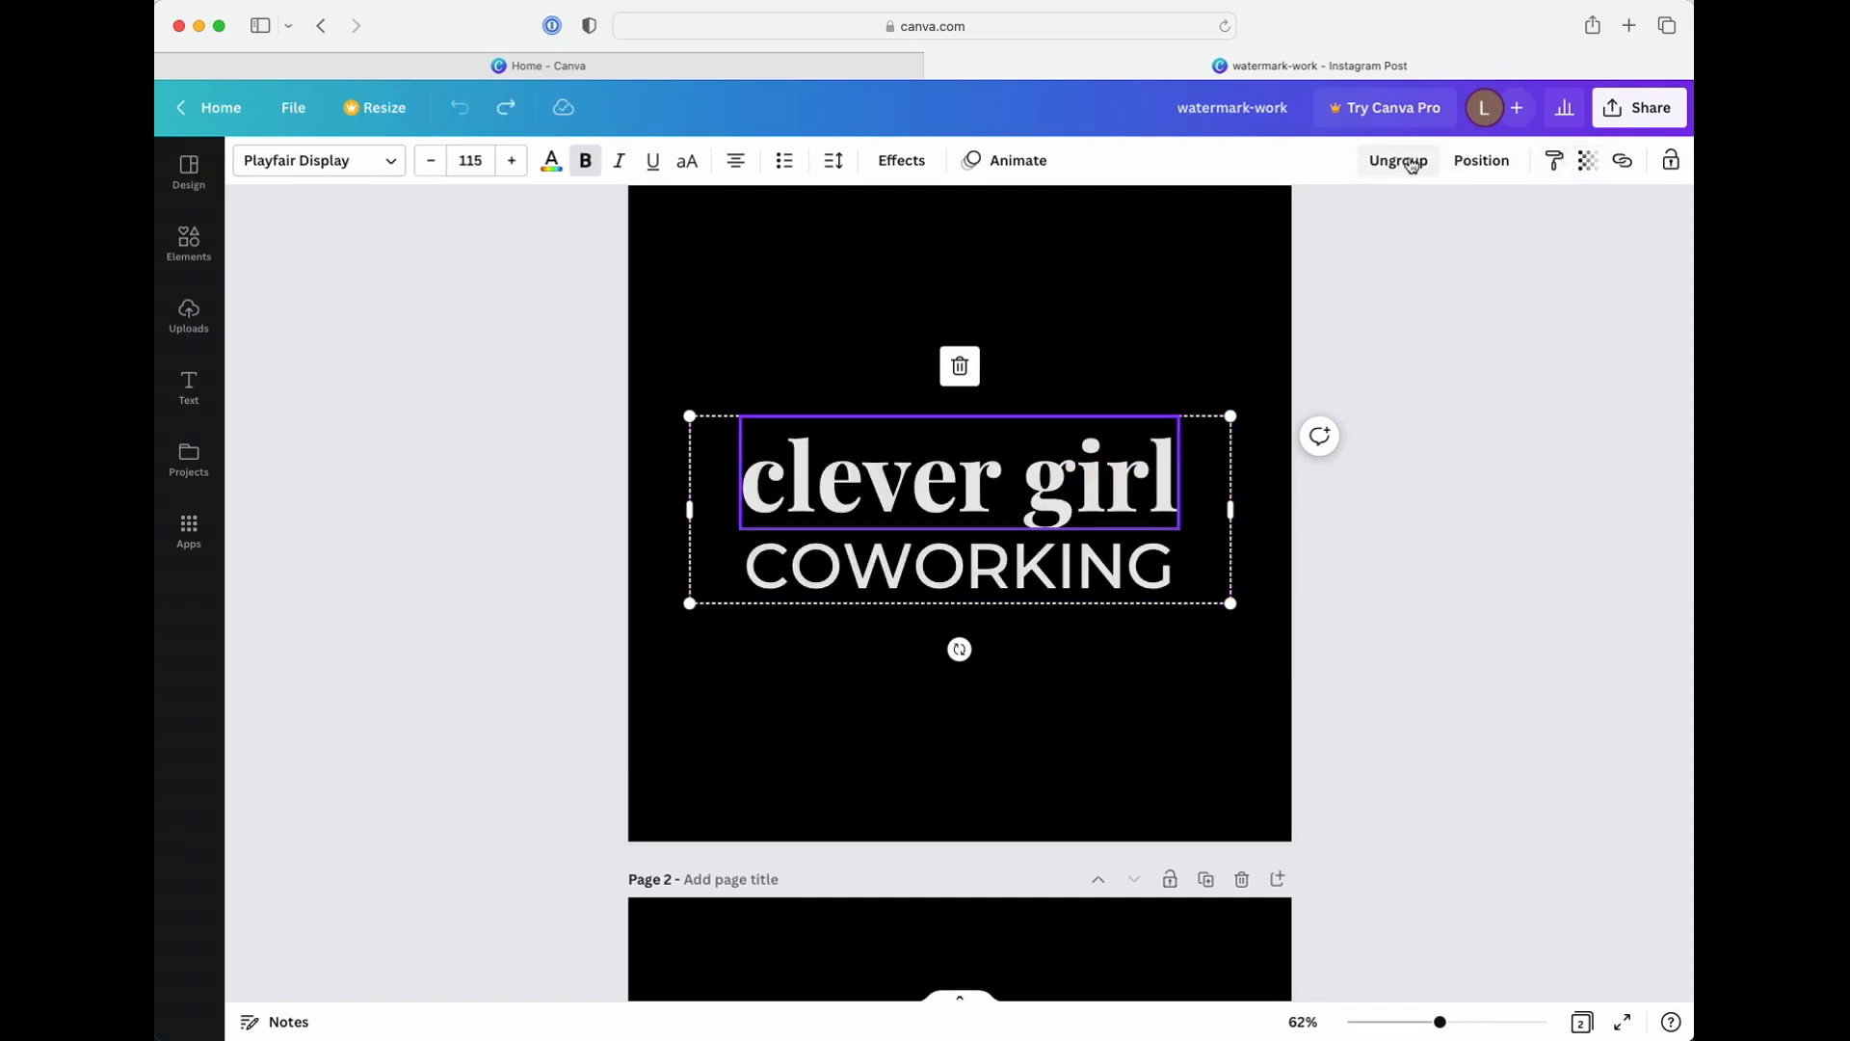
{"action": "left_click", "coordinate": [1587, 161]}
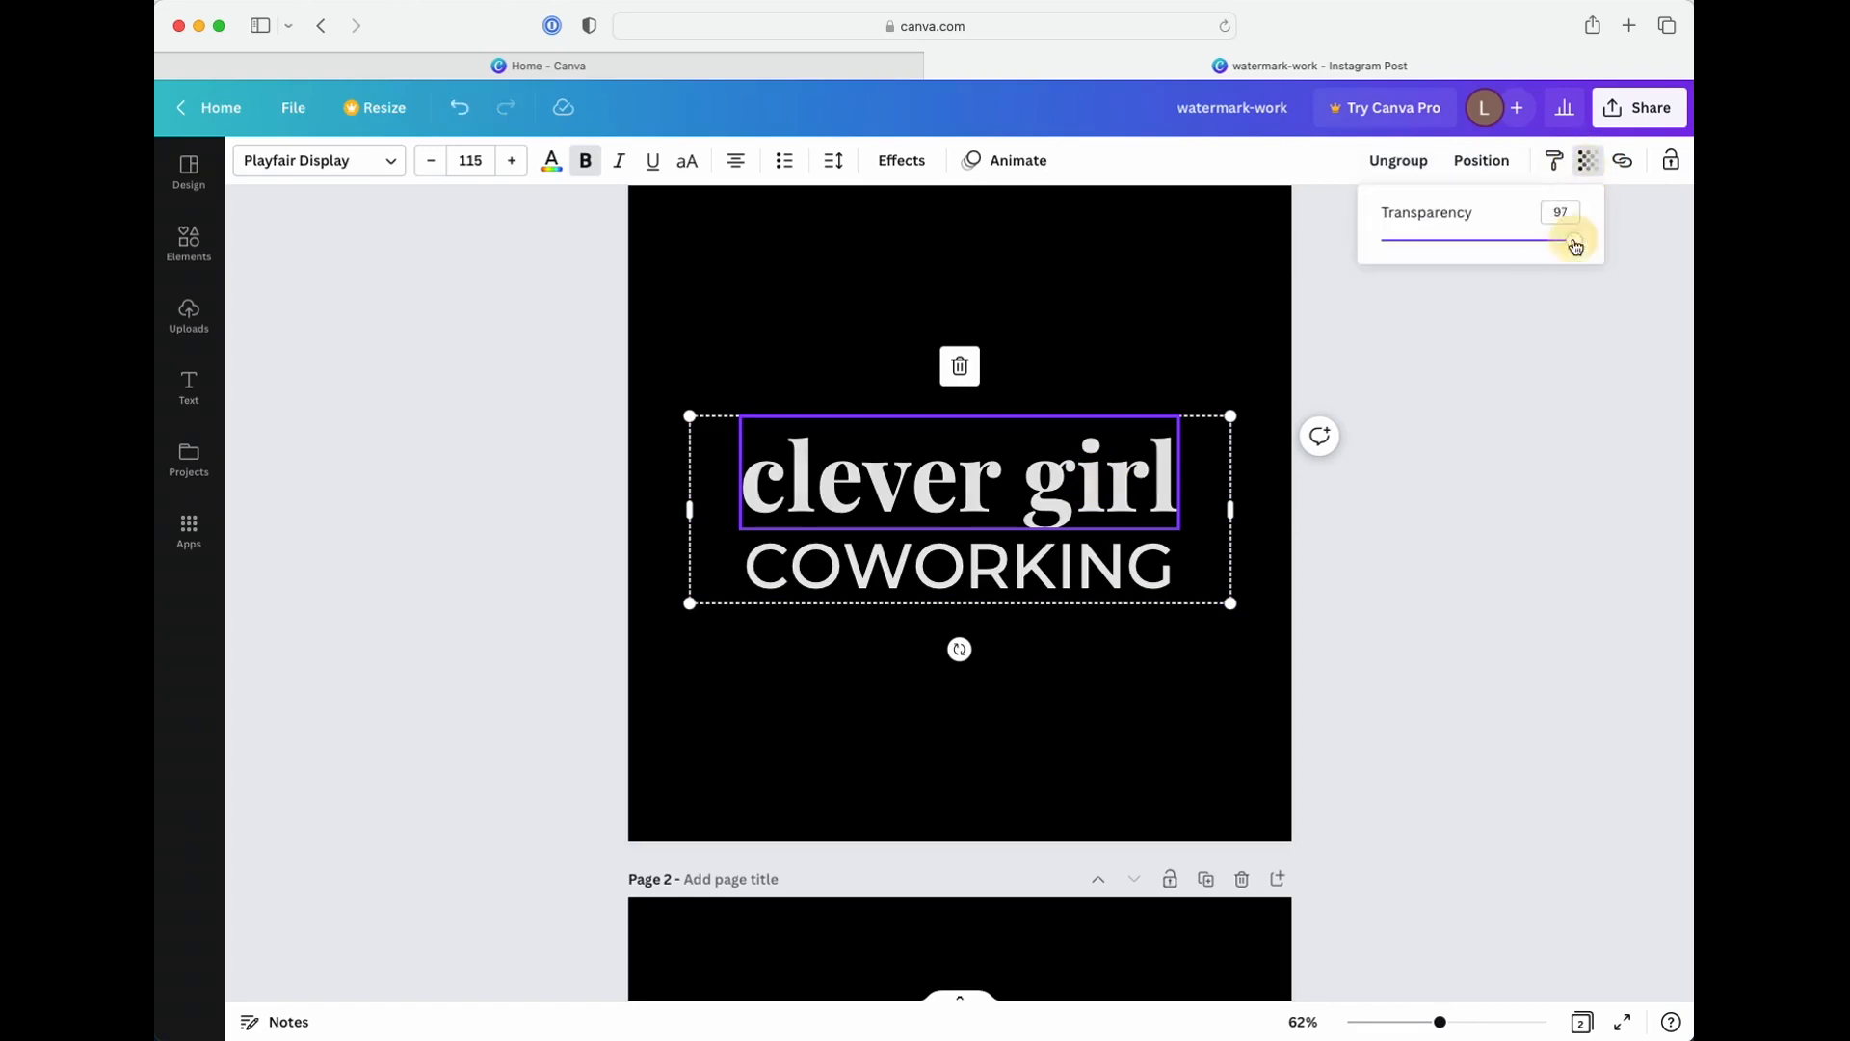
{"action": "left_click_drag", "start_coordinate": [1577, 241], "coordinate": [1455, 241]}
{"action": "left_click", "coordinate": [1171, 559]}
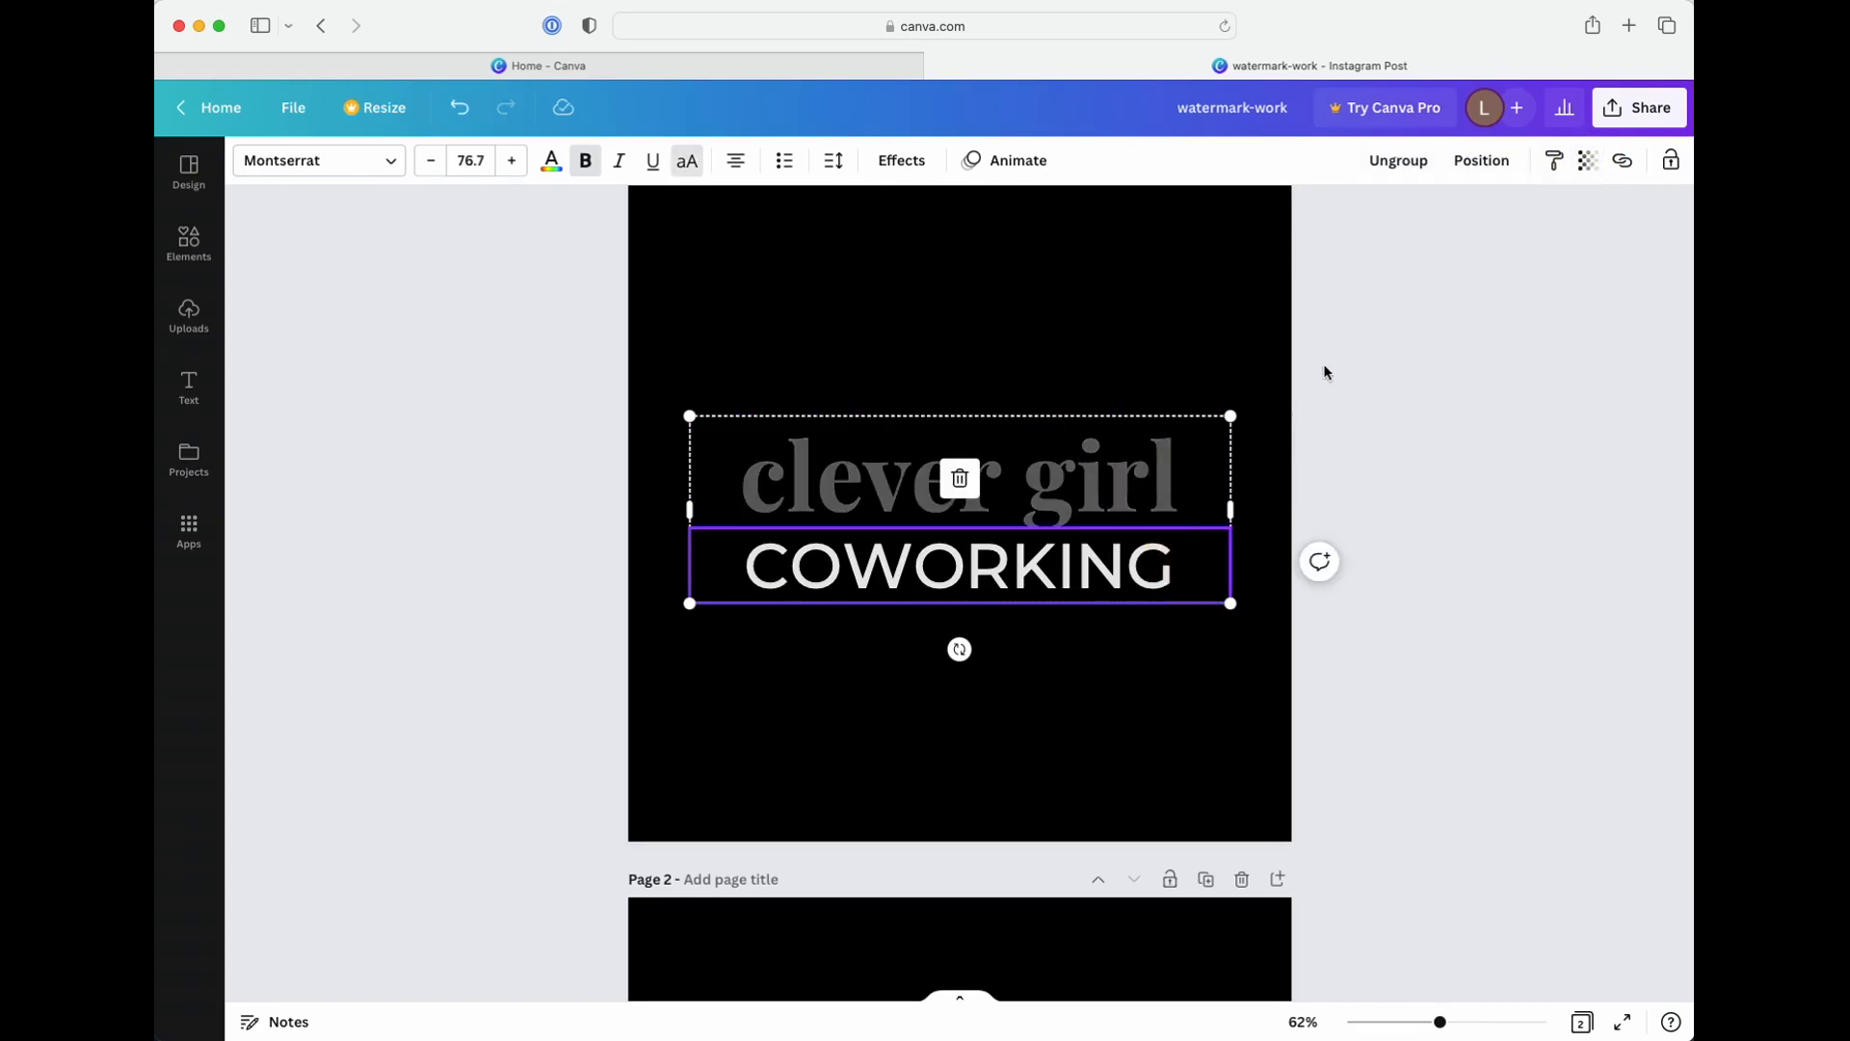
{"action": "key", "text": "super+z"}
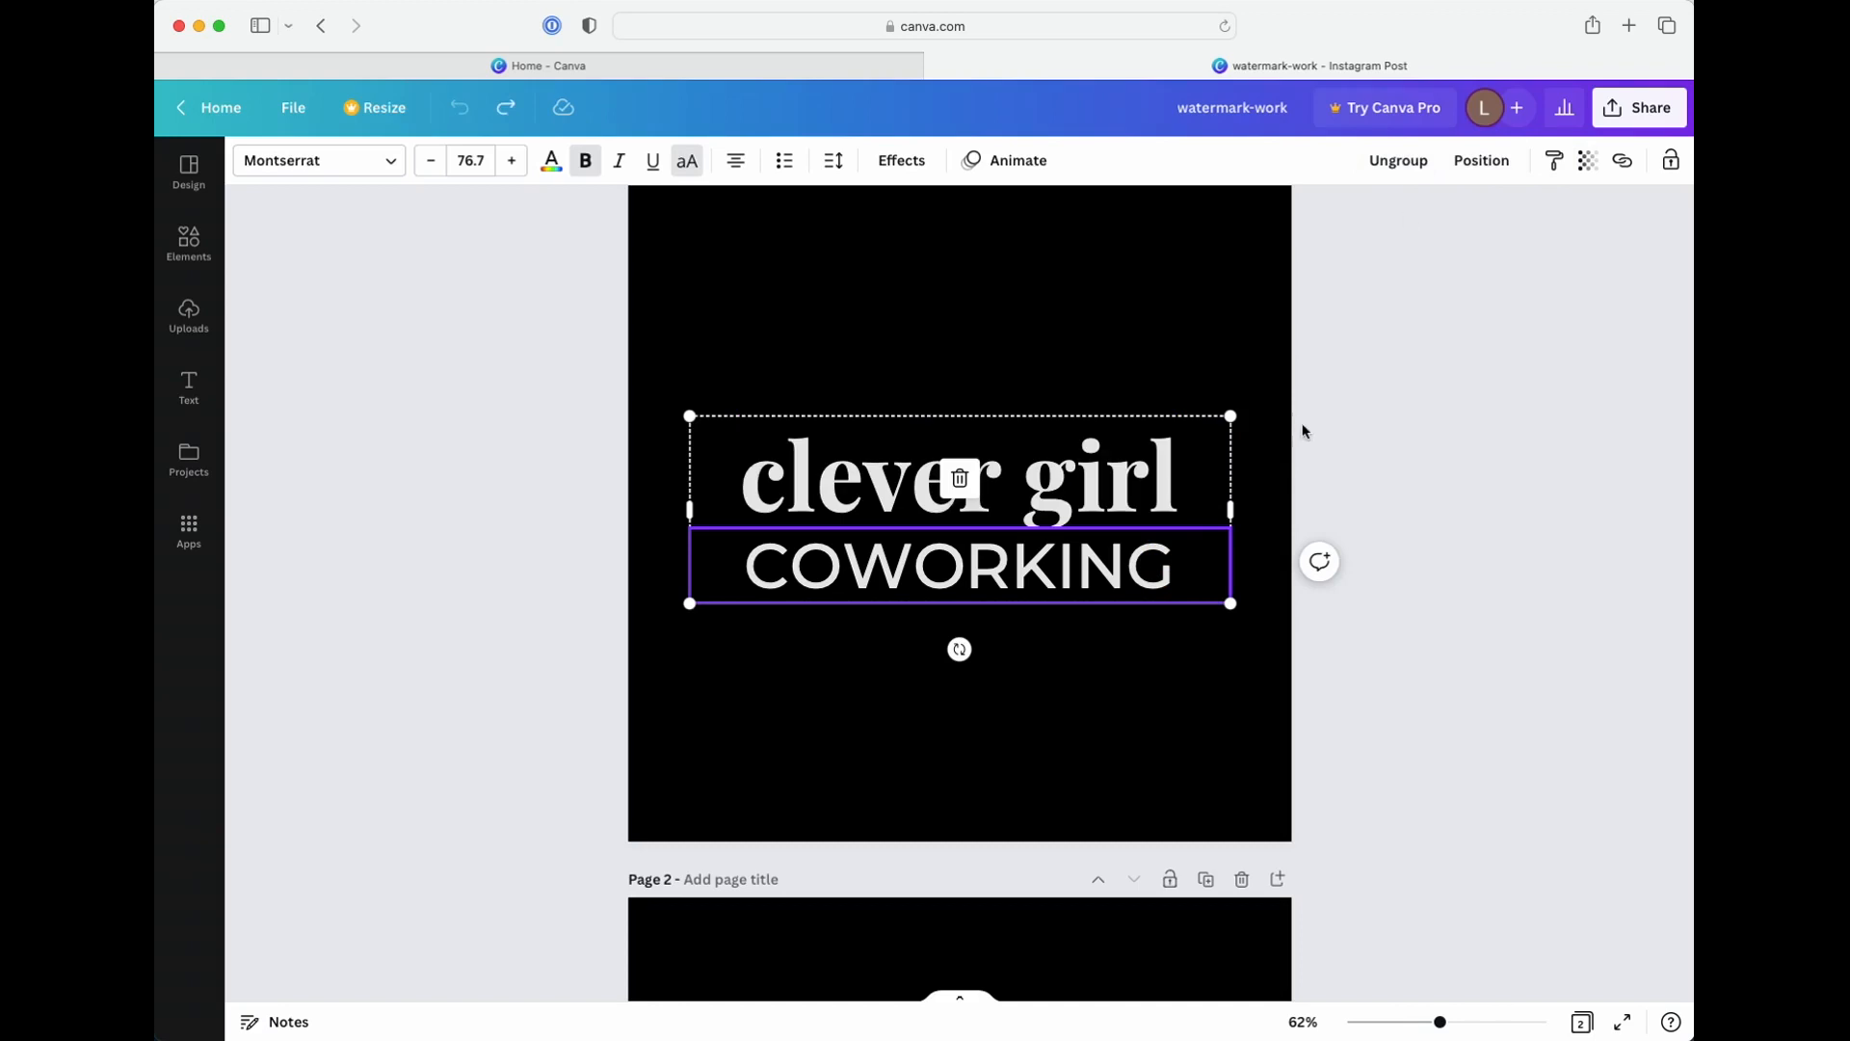
Fade the entire clever girl COWORKING group on page 1 to a semi-transparent watermark
{"action": "left_click", "coordinate": [1441, 476]}
{"action": "left_click", "coordinate": [1192, 471]}
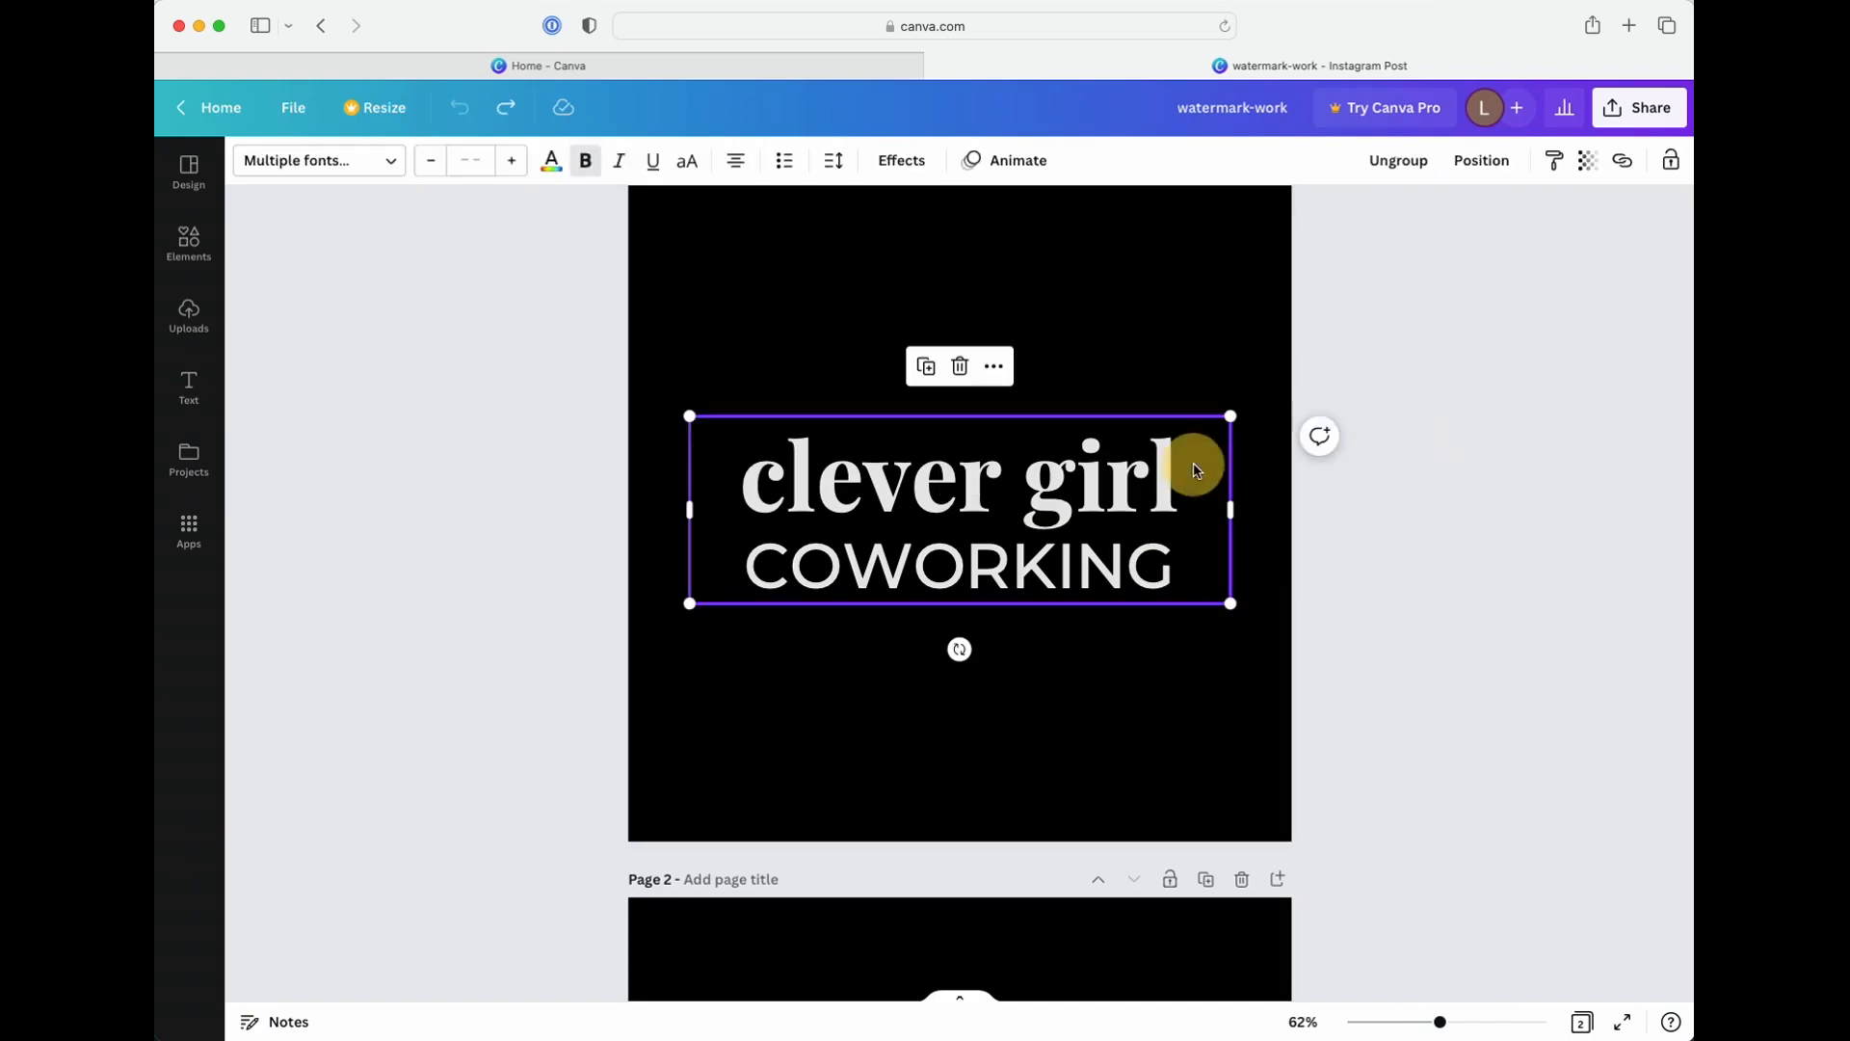
{"action": "left_click", "coordinate": [1581, 162]}
{"action": "left_click_drag", "start_coordinate": [1560, 240], "coordinate": [1464, 247]}
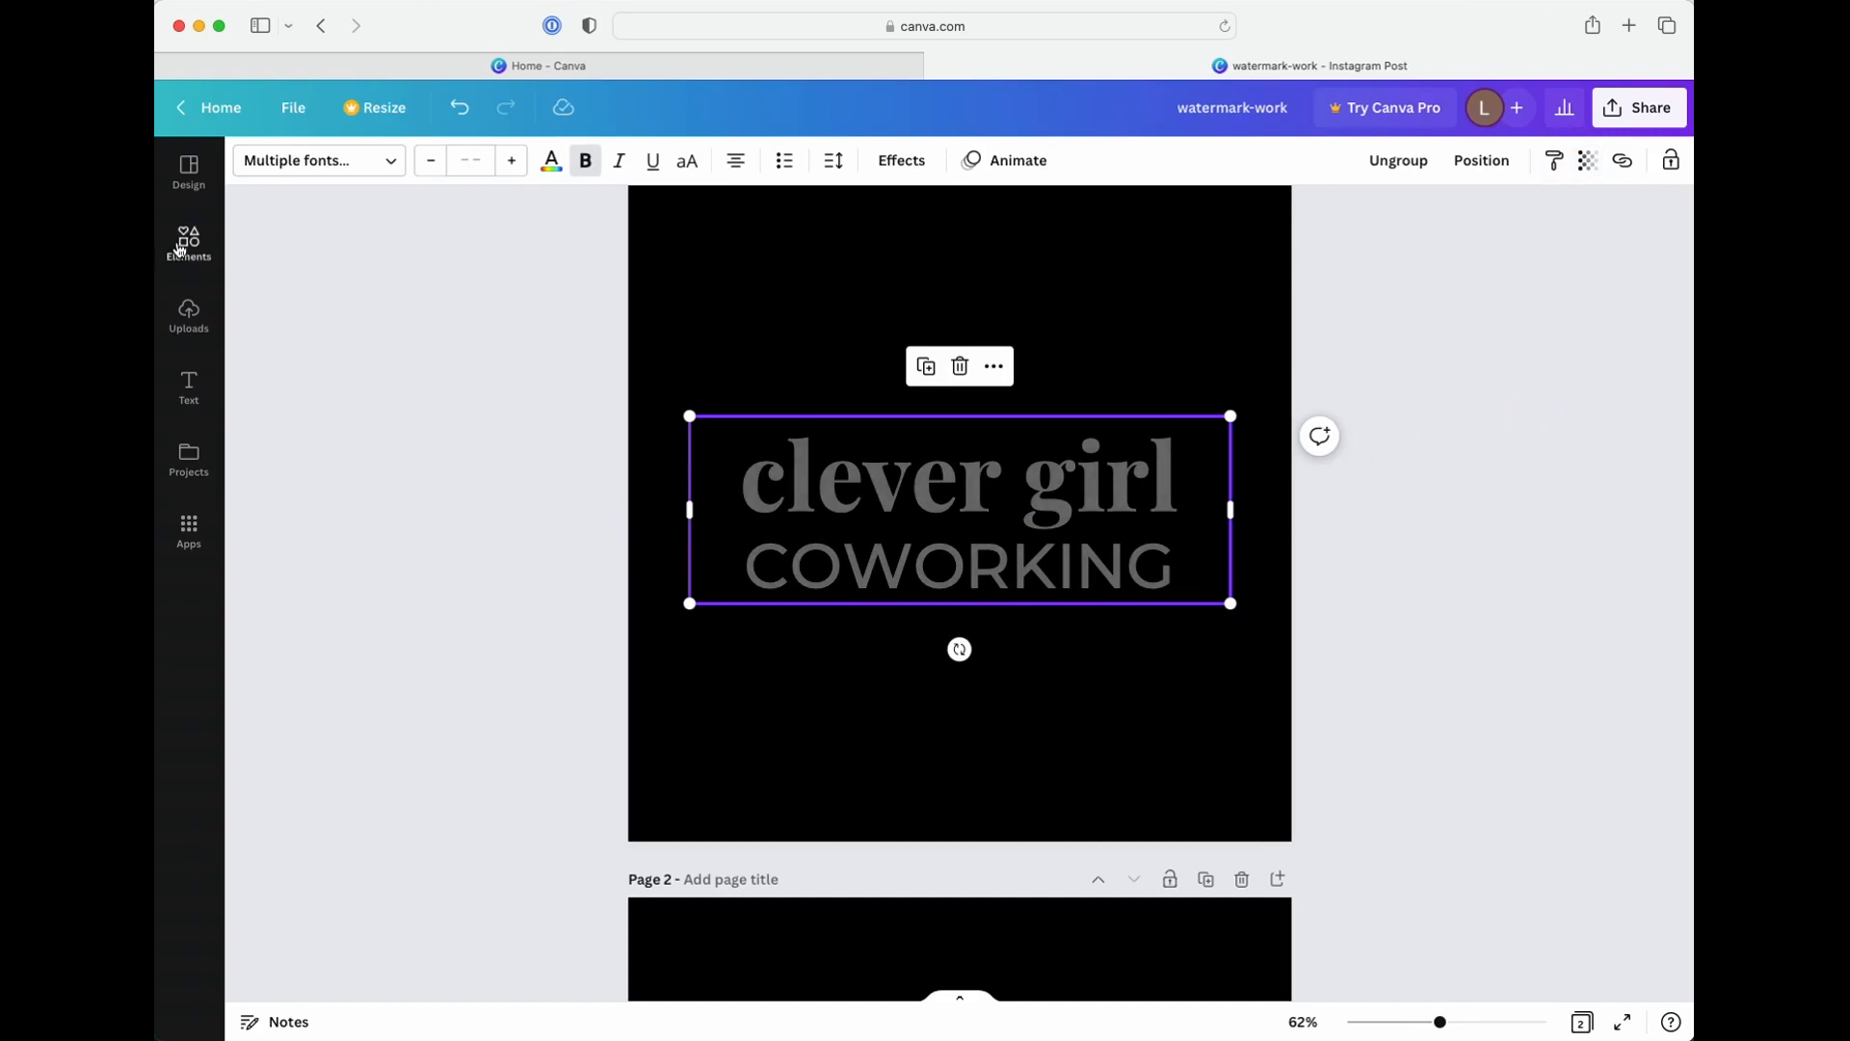
Set the recently used photo of the waving woman at a laptop as page 1's background behind the logo
{"action": "left_click", "coordinate": [189, 241]}
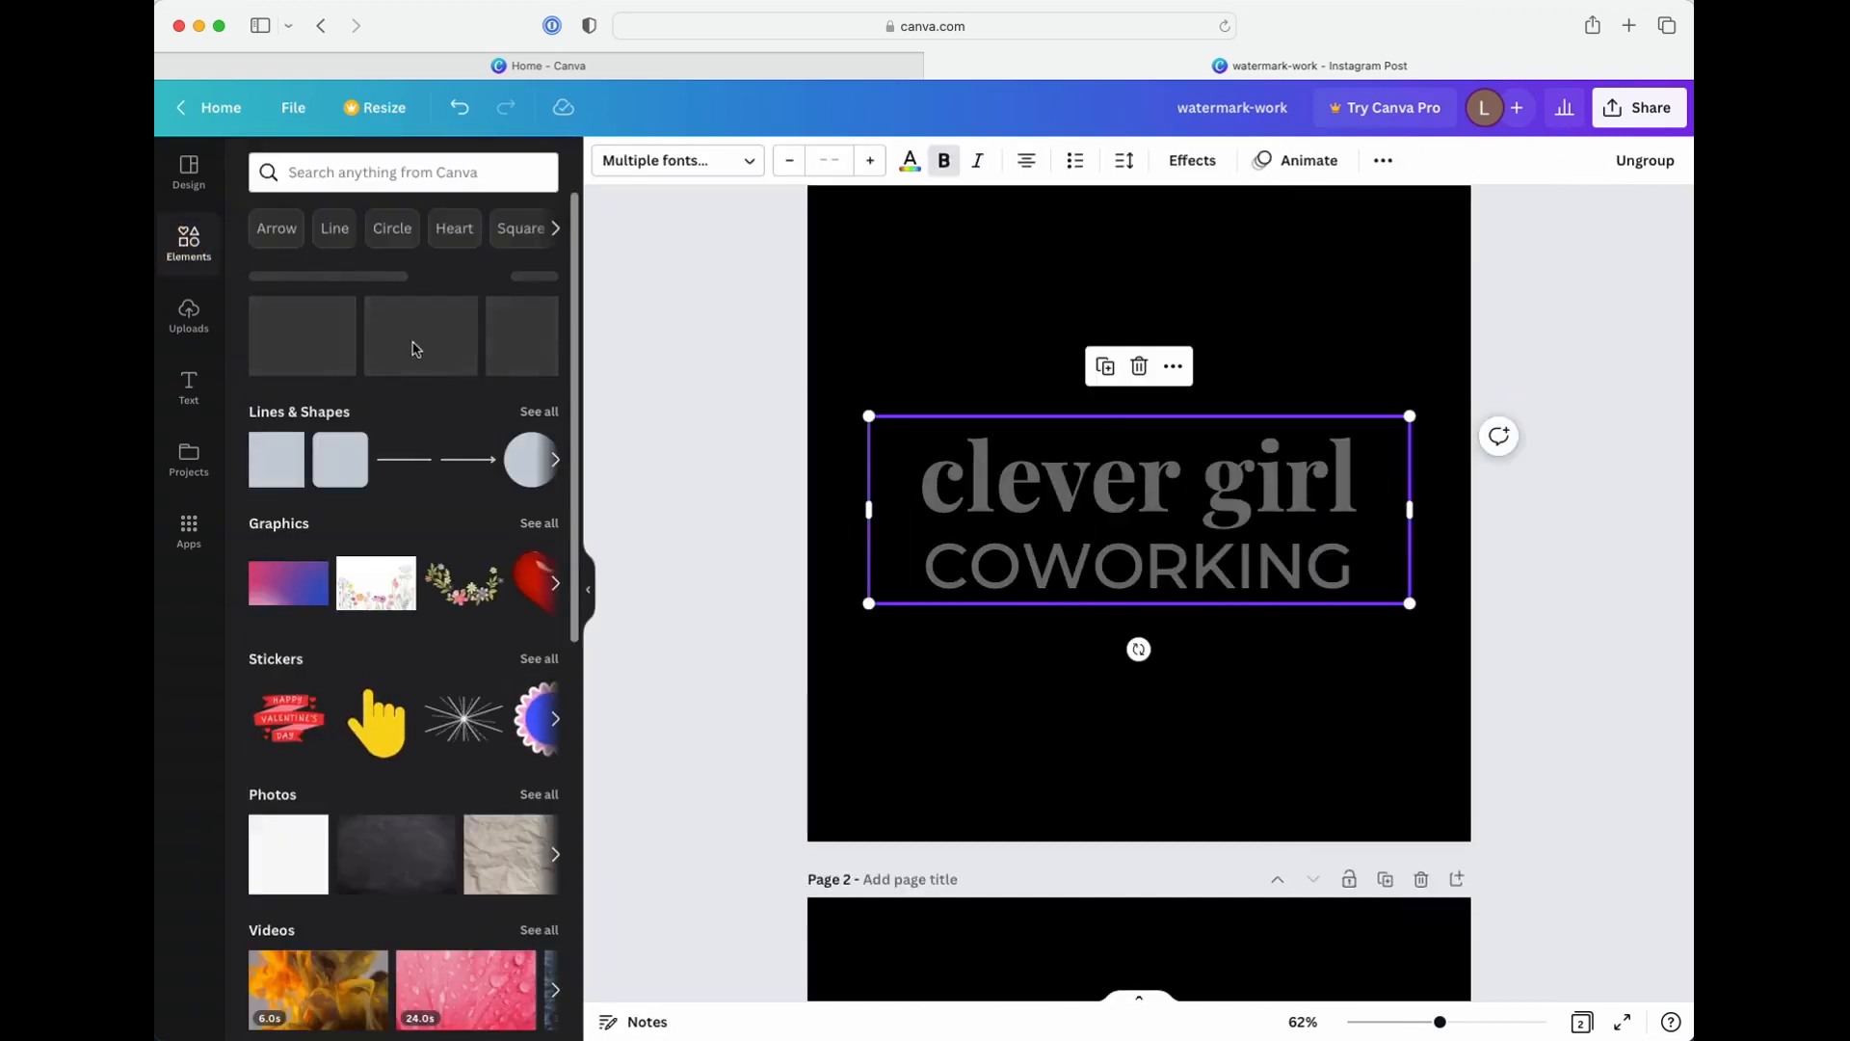
{"action": "left_click_drag", "start_coordinate": [462, 362], "coordinate": [827, 347]}
{"action": "left_click", "coordinate": [1569, 593]}
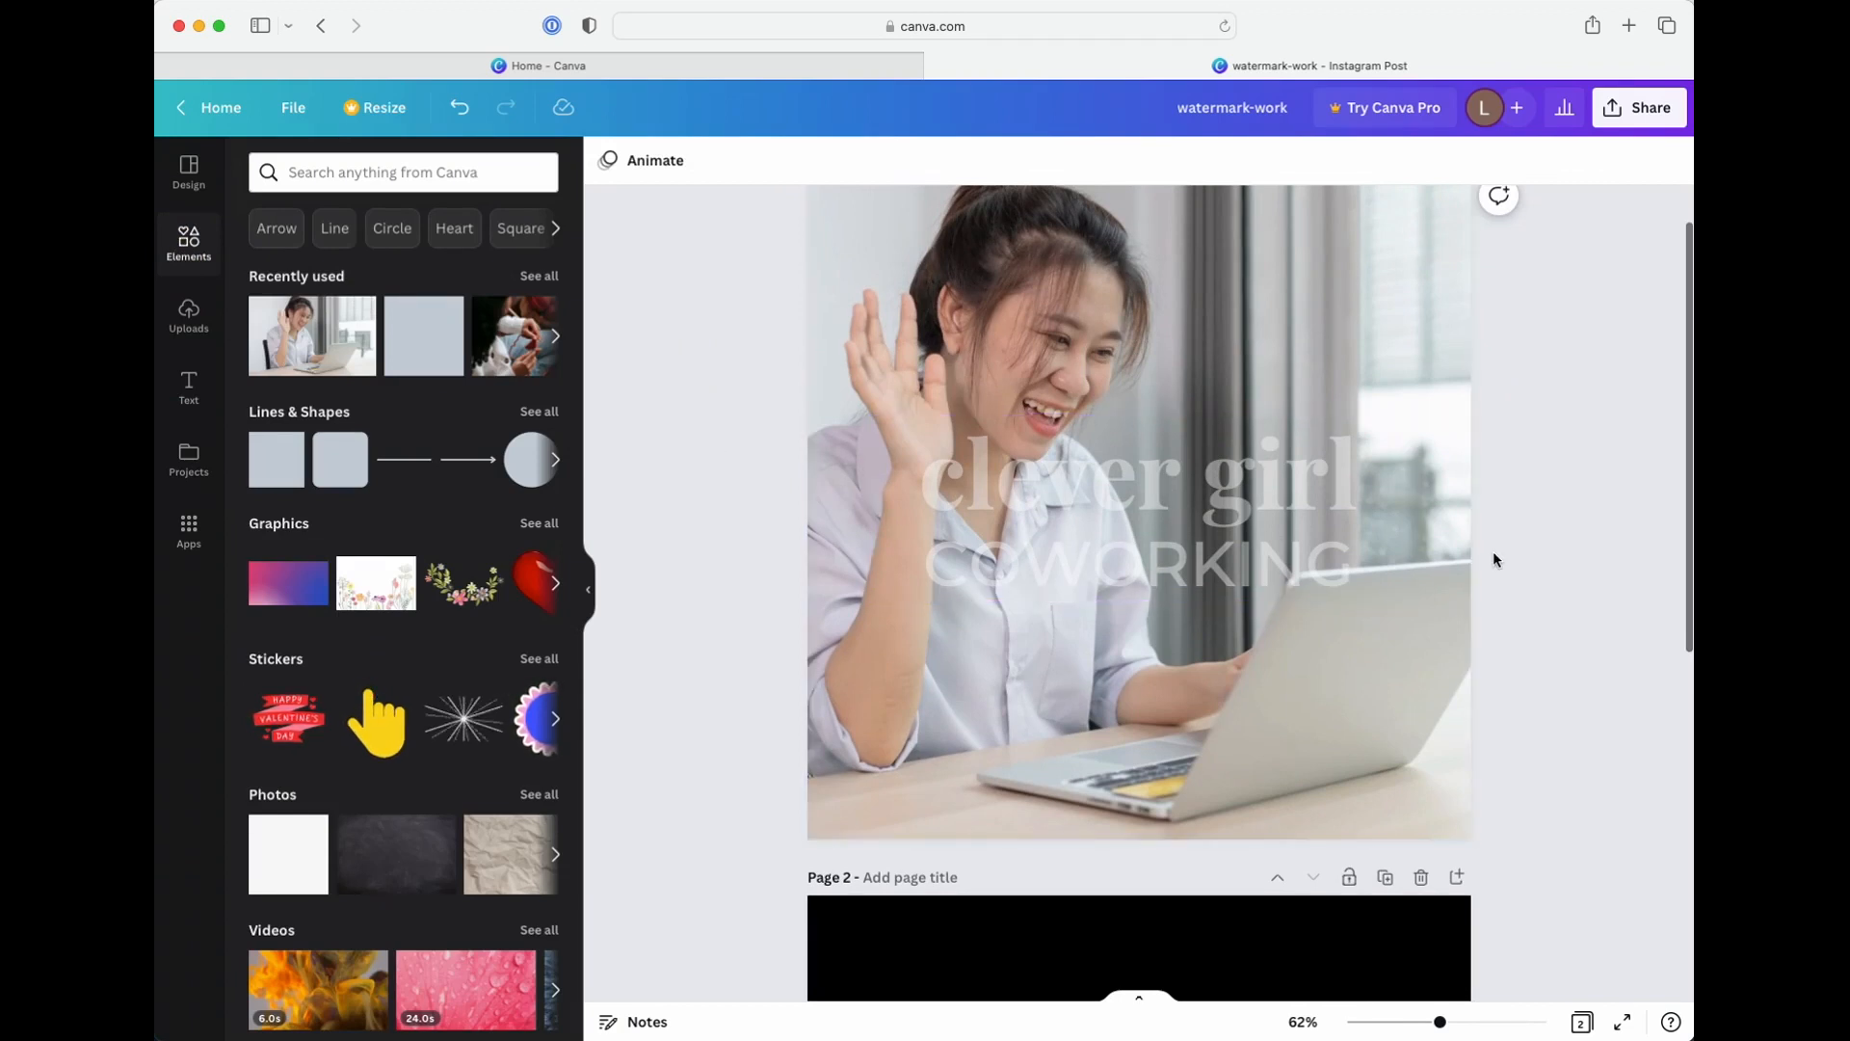
{"action": "scroll", "coordinate": [1286, 605], "scroll_direction": "down", "scroll_amount": 1}
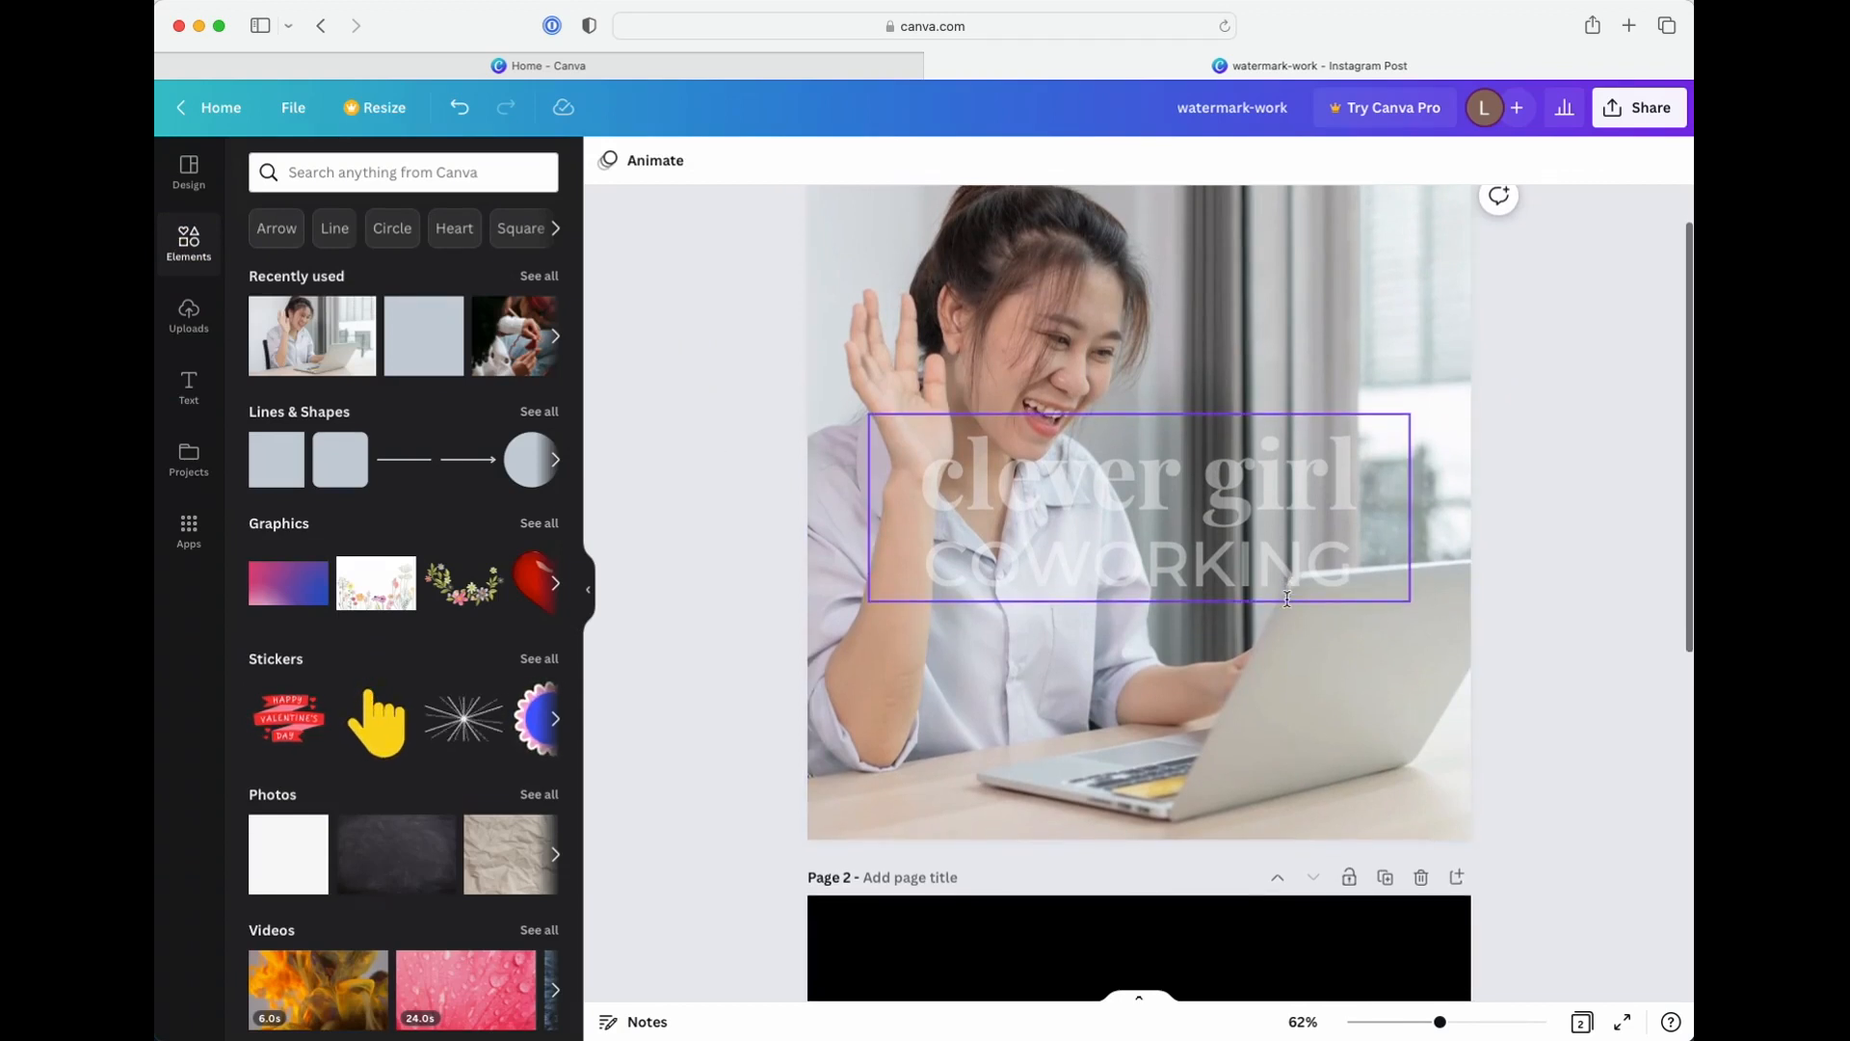
{"action": "scroll", "coordinate": [1287, 605], "scroll_direction": "up", "scroll_amount": 3}
{"action": "scroll", "coordinate": [1249, 584], "scroll_direction": "down", "scroll_amount": 10}
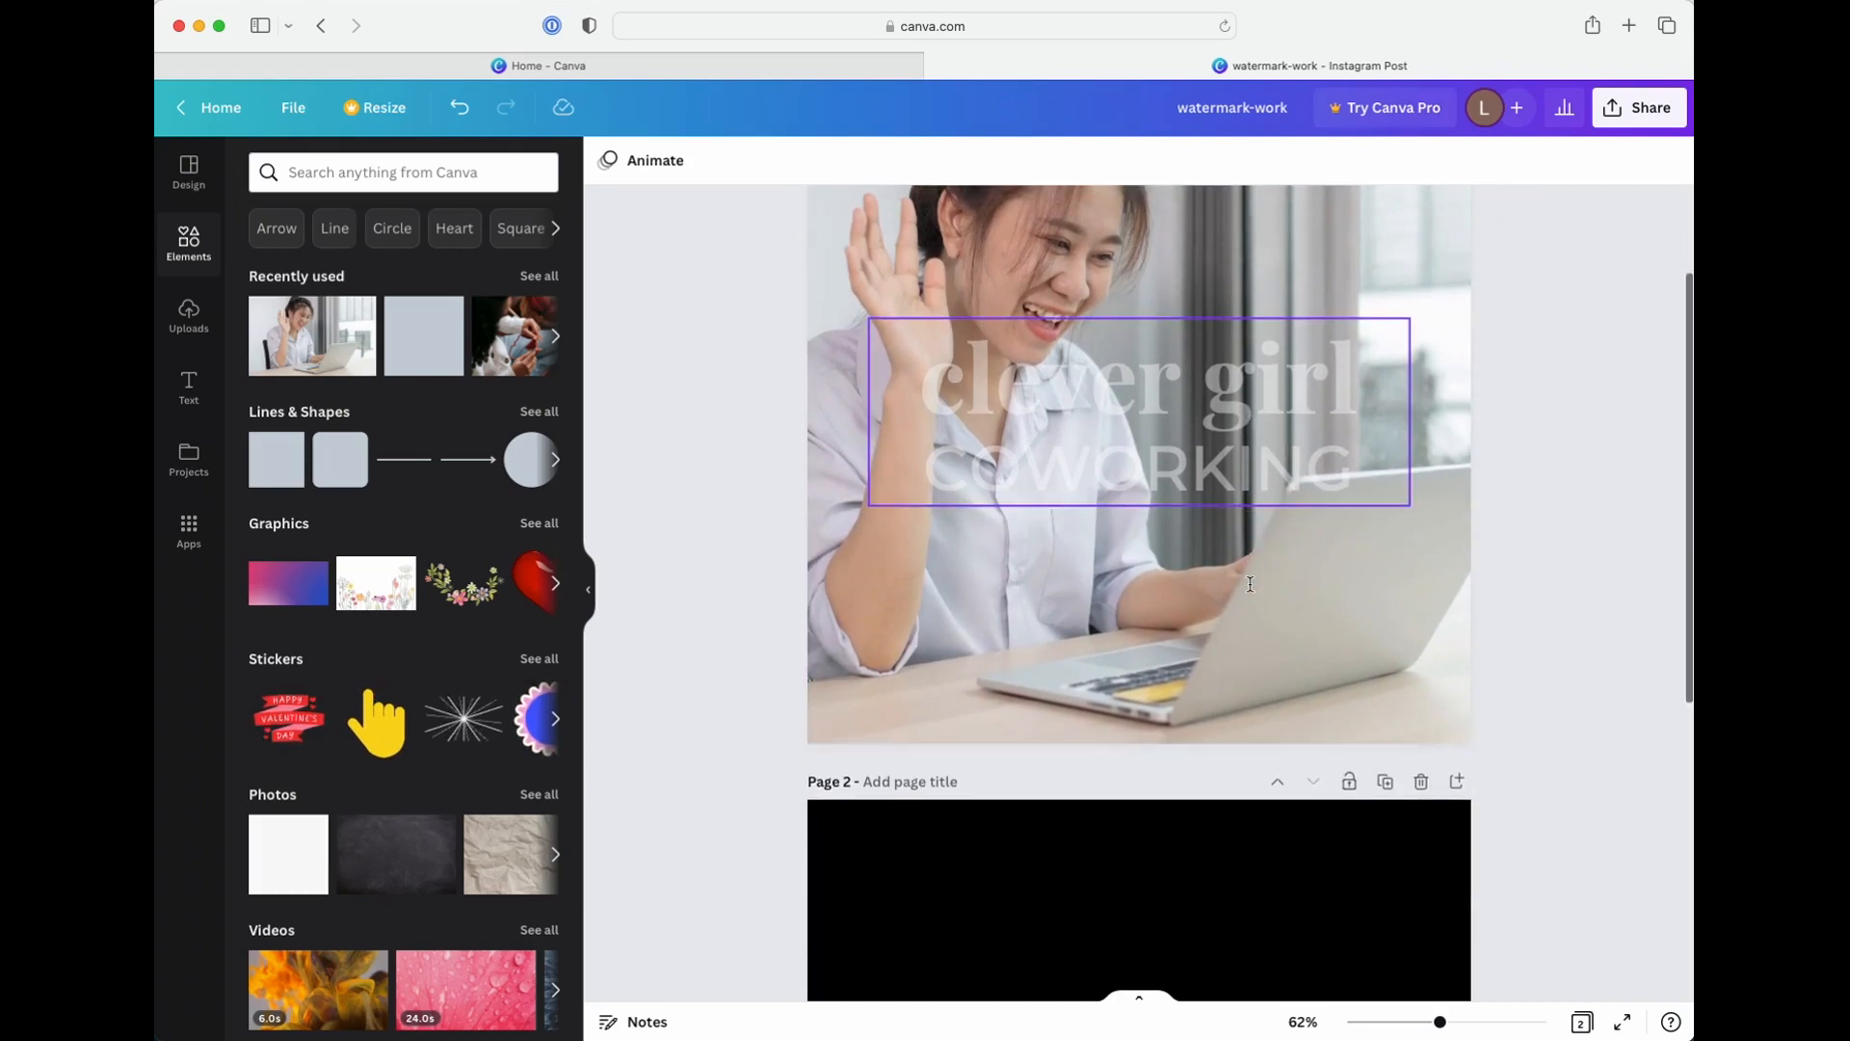
Set the craftstar STUDIOS logo's transparency to 40 on page 2 and fill that page's background with the recently used knitting photo
{"action": "scroll", "coordinate": [1249, 584], "scroll_direction": "down", "scroll_amount": 5}
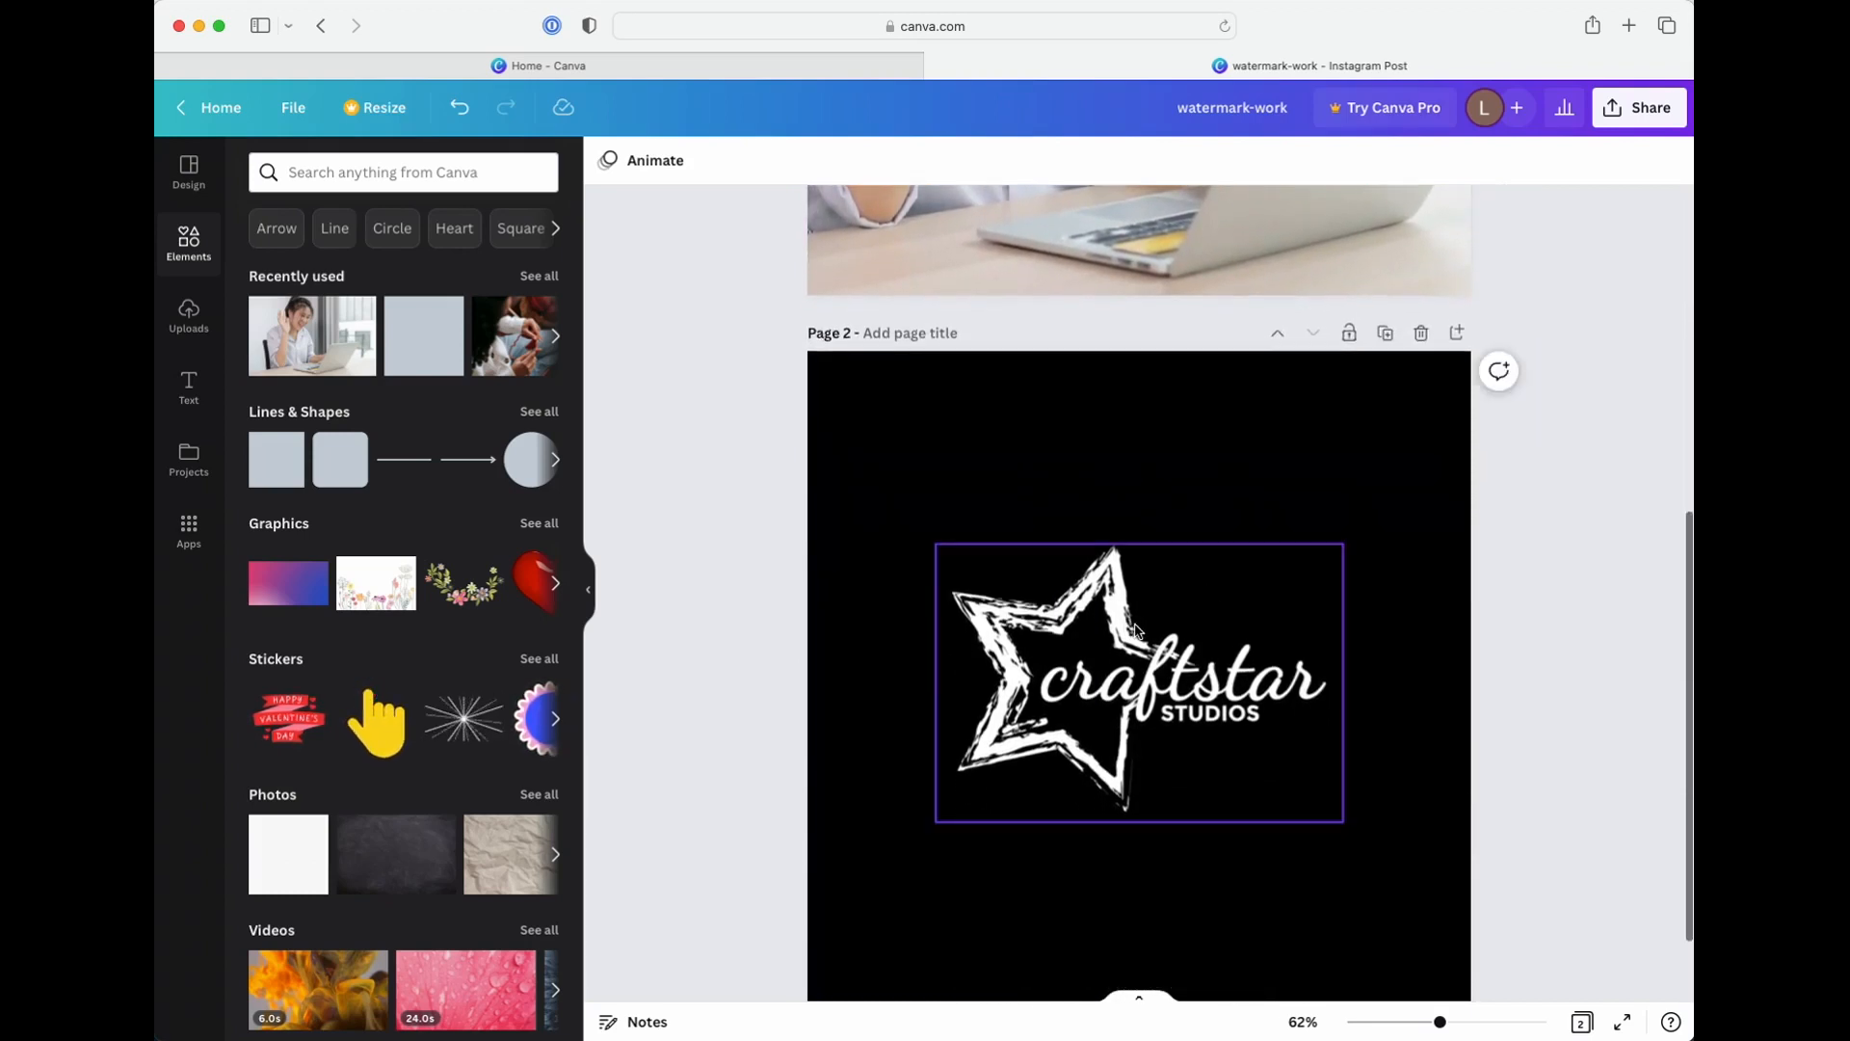
{"action": "left_click", "coordinate": [1297, 598]}
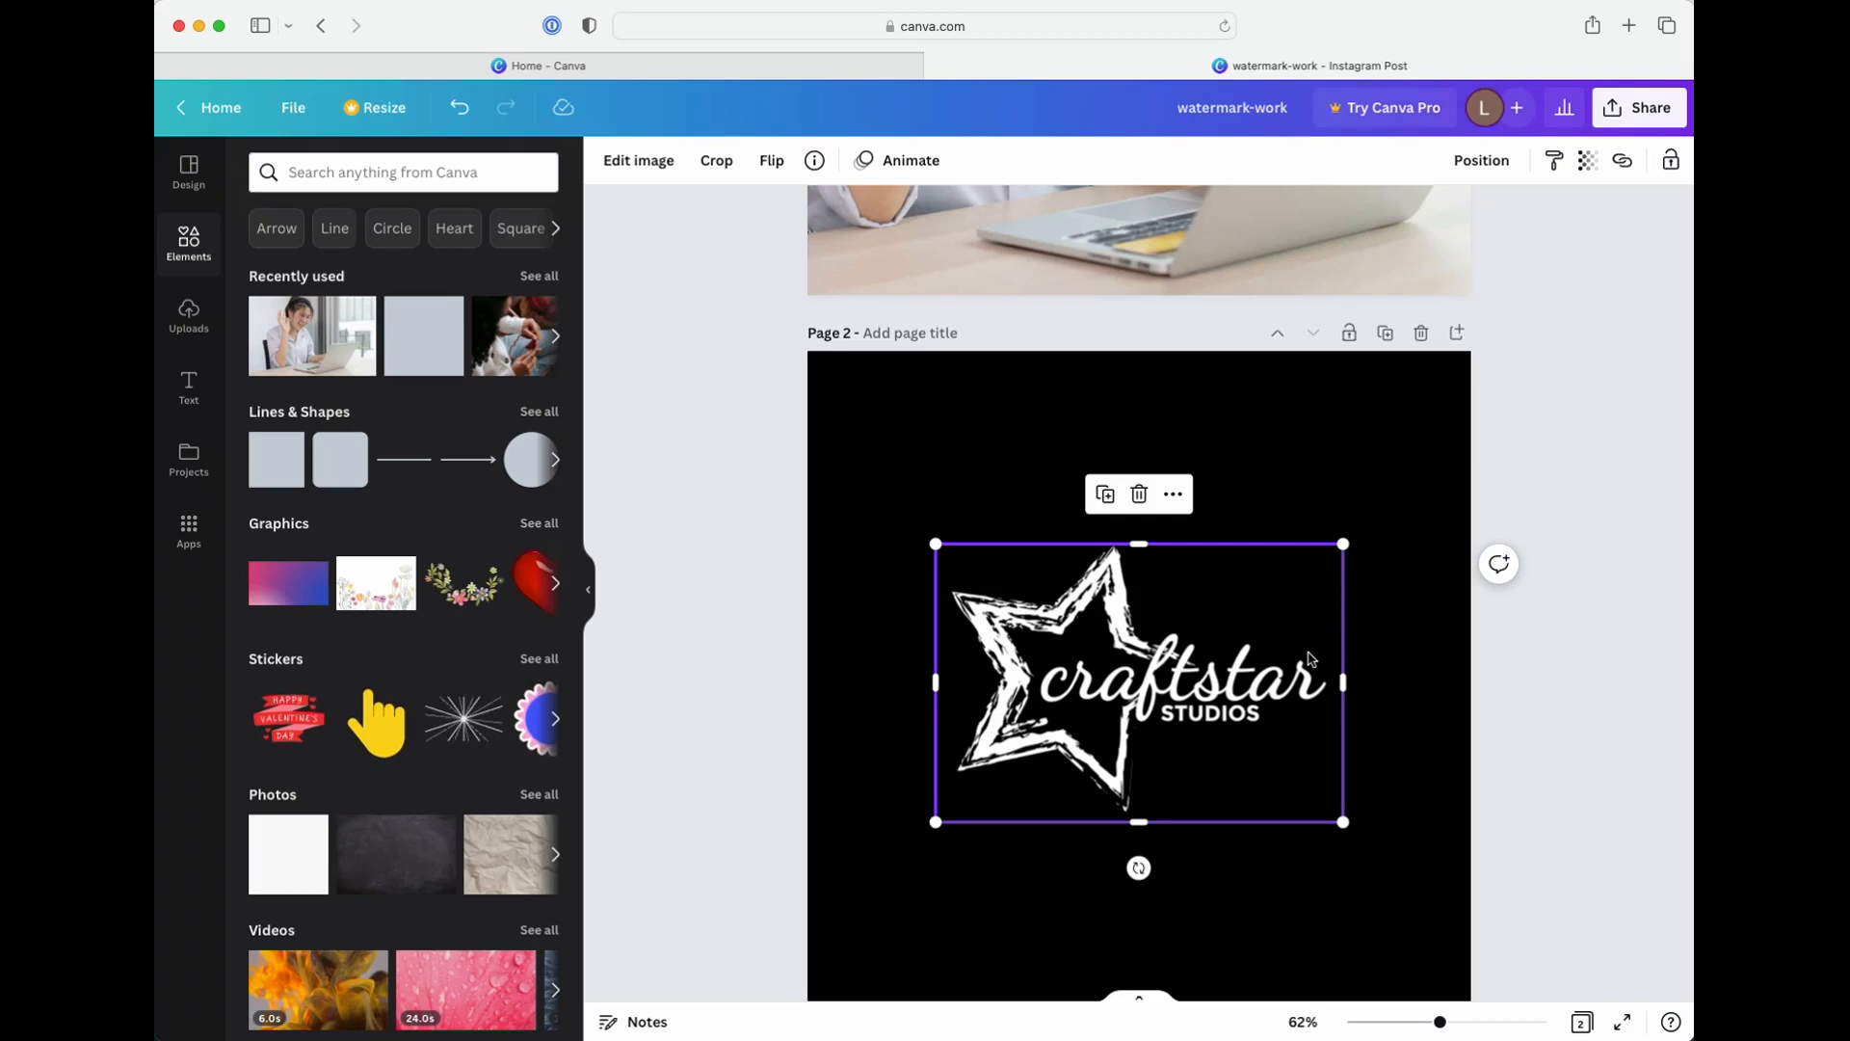
{"action": "left_click", "coordinate": [1587, 169]}
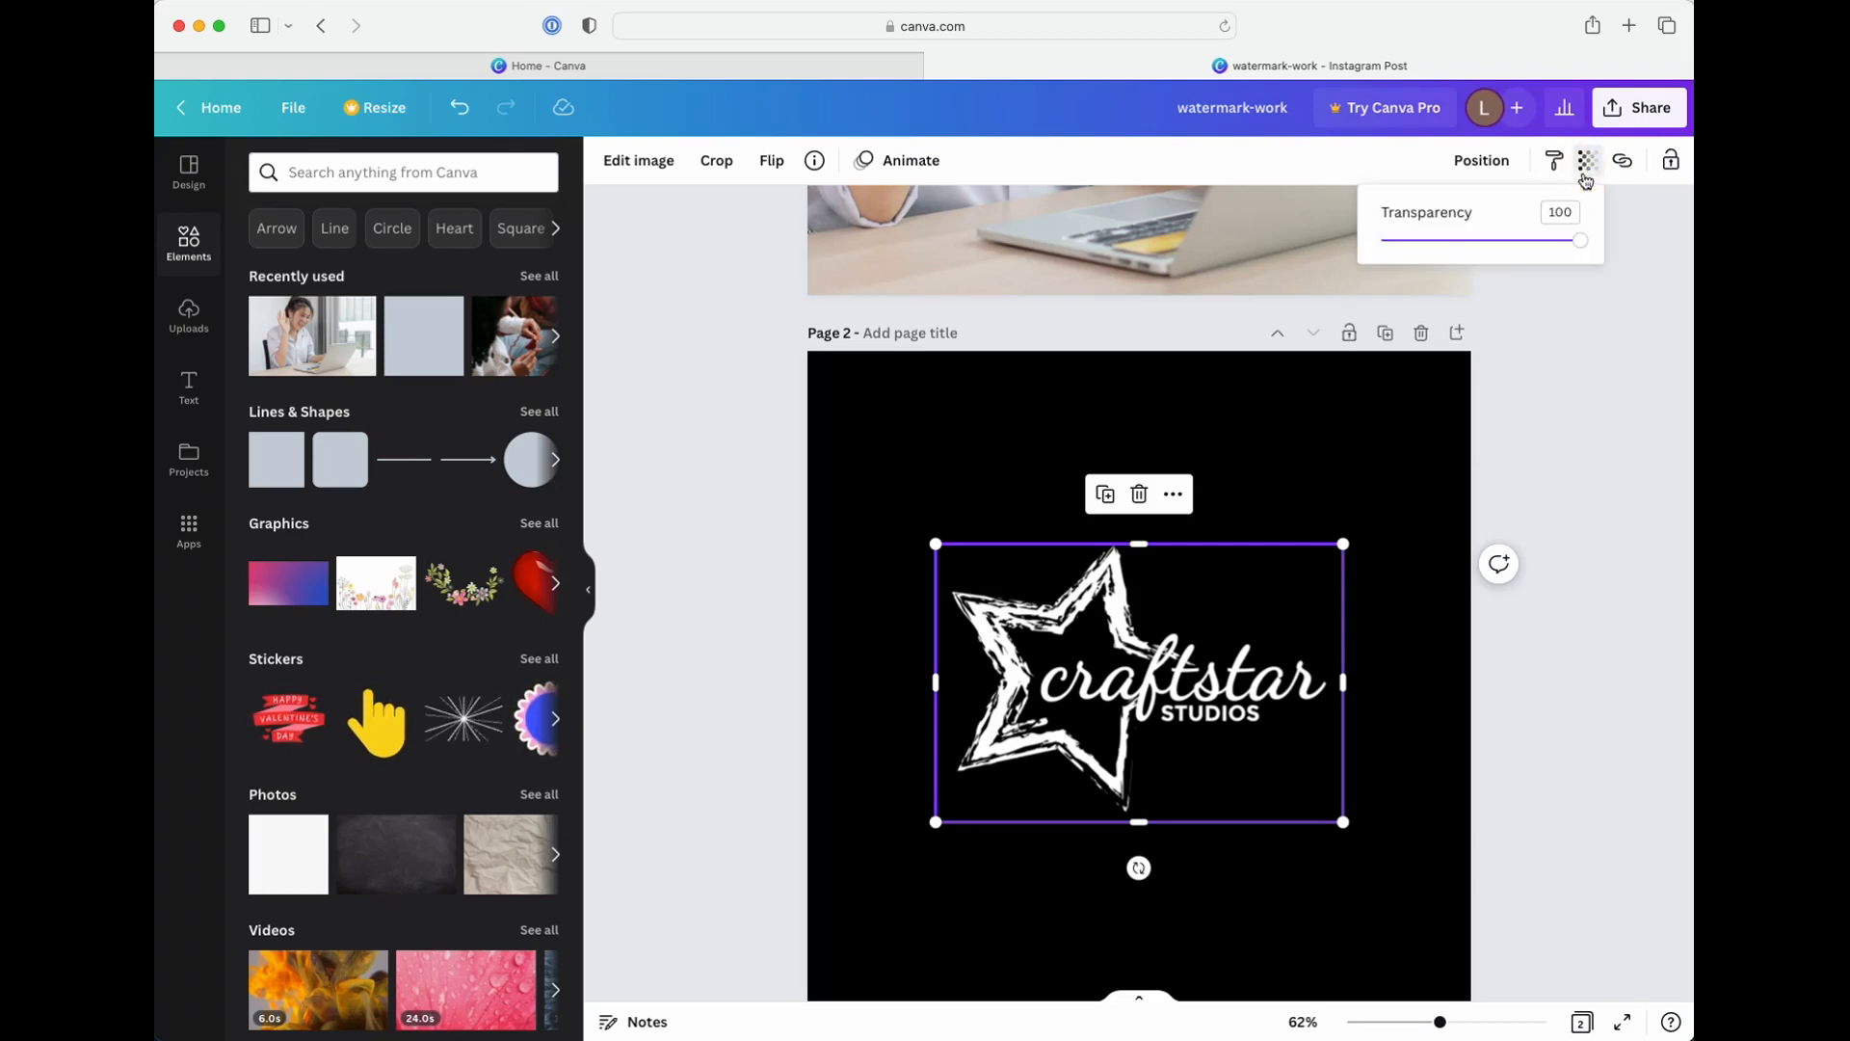
{"action": "left_click_drag", "start_coordinate": [1575, 244], "coordinate": [1461, 242]}
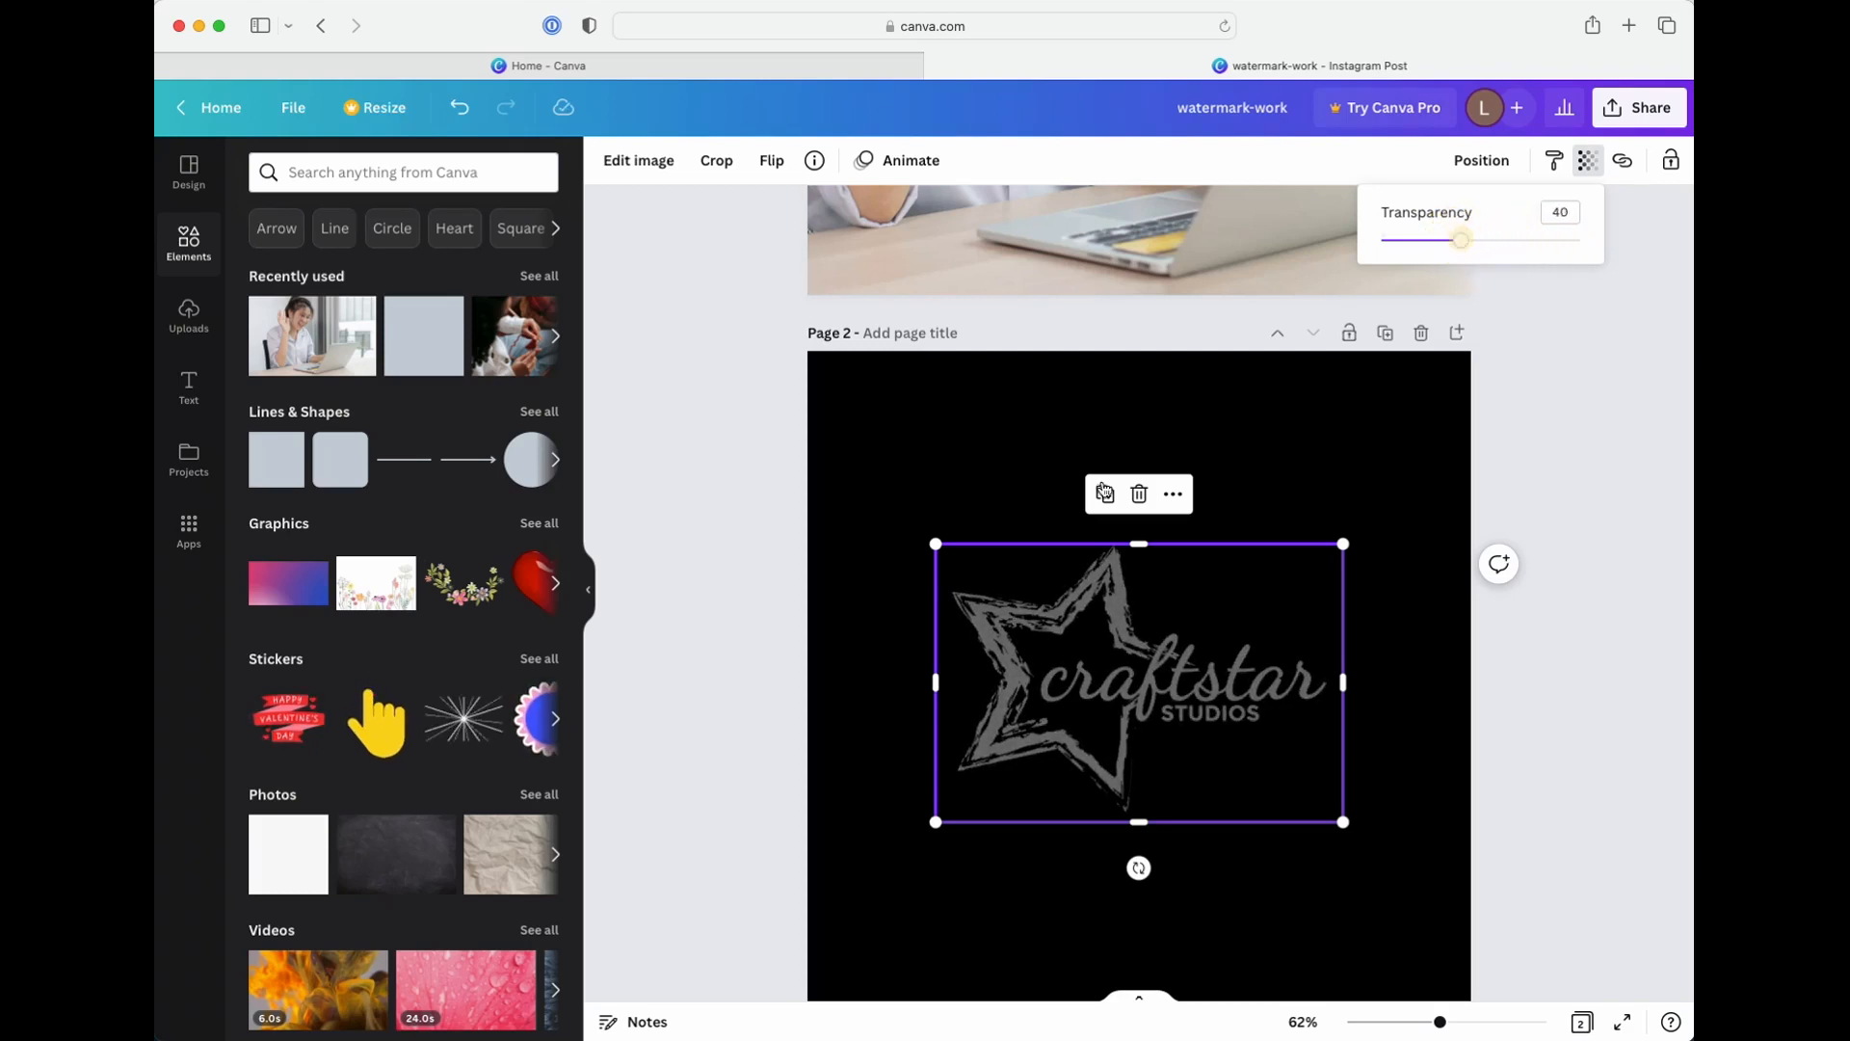
{"action": "left_click_drag", "start_coordinate": [520, 363], "coordinate": [848, 470]}
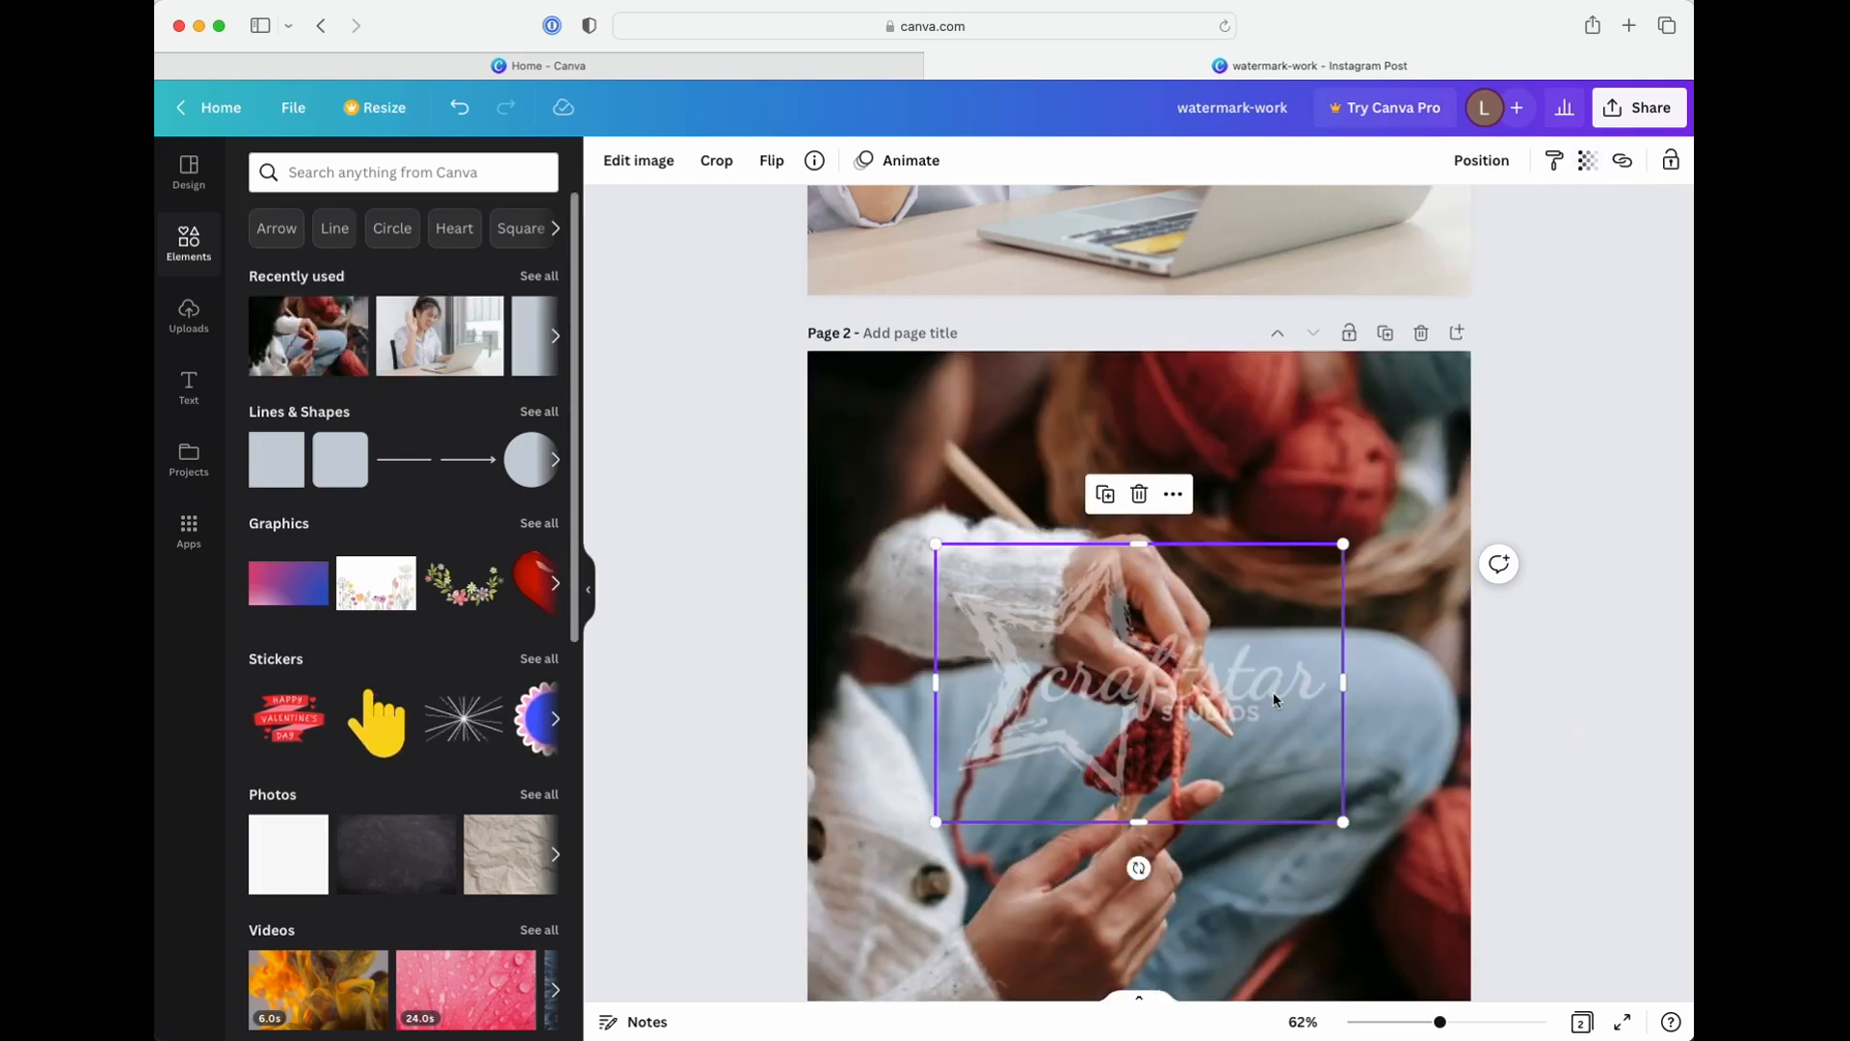
{"action": "left_click", "coordinate": [1536, 732]}
Shrink the craftstar STUDIOS logo into the upper-right area of the knitting photo and fade it further
{"action": "left_click_drag", "start_coordinate": [1233, 728], "coordinate": [1361, 536]}
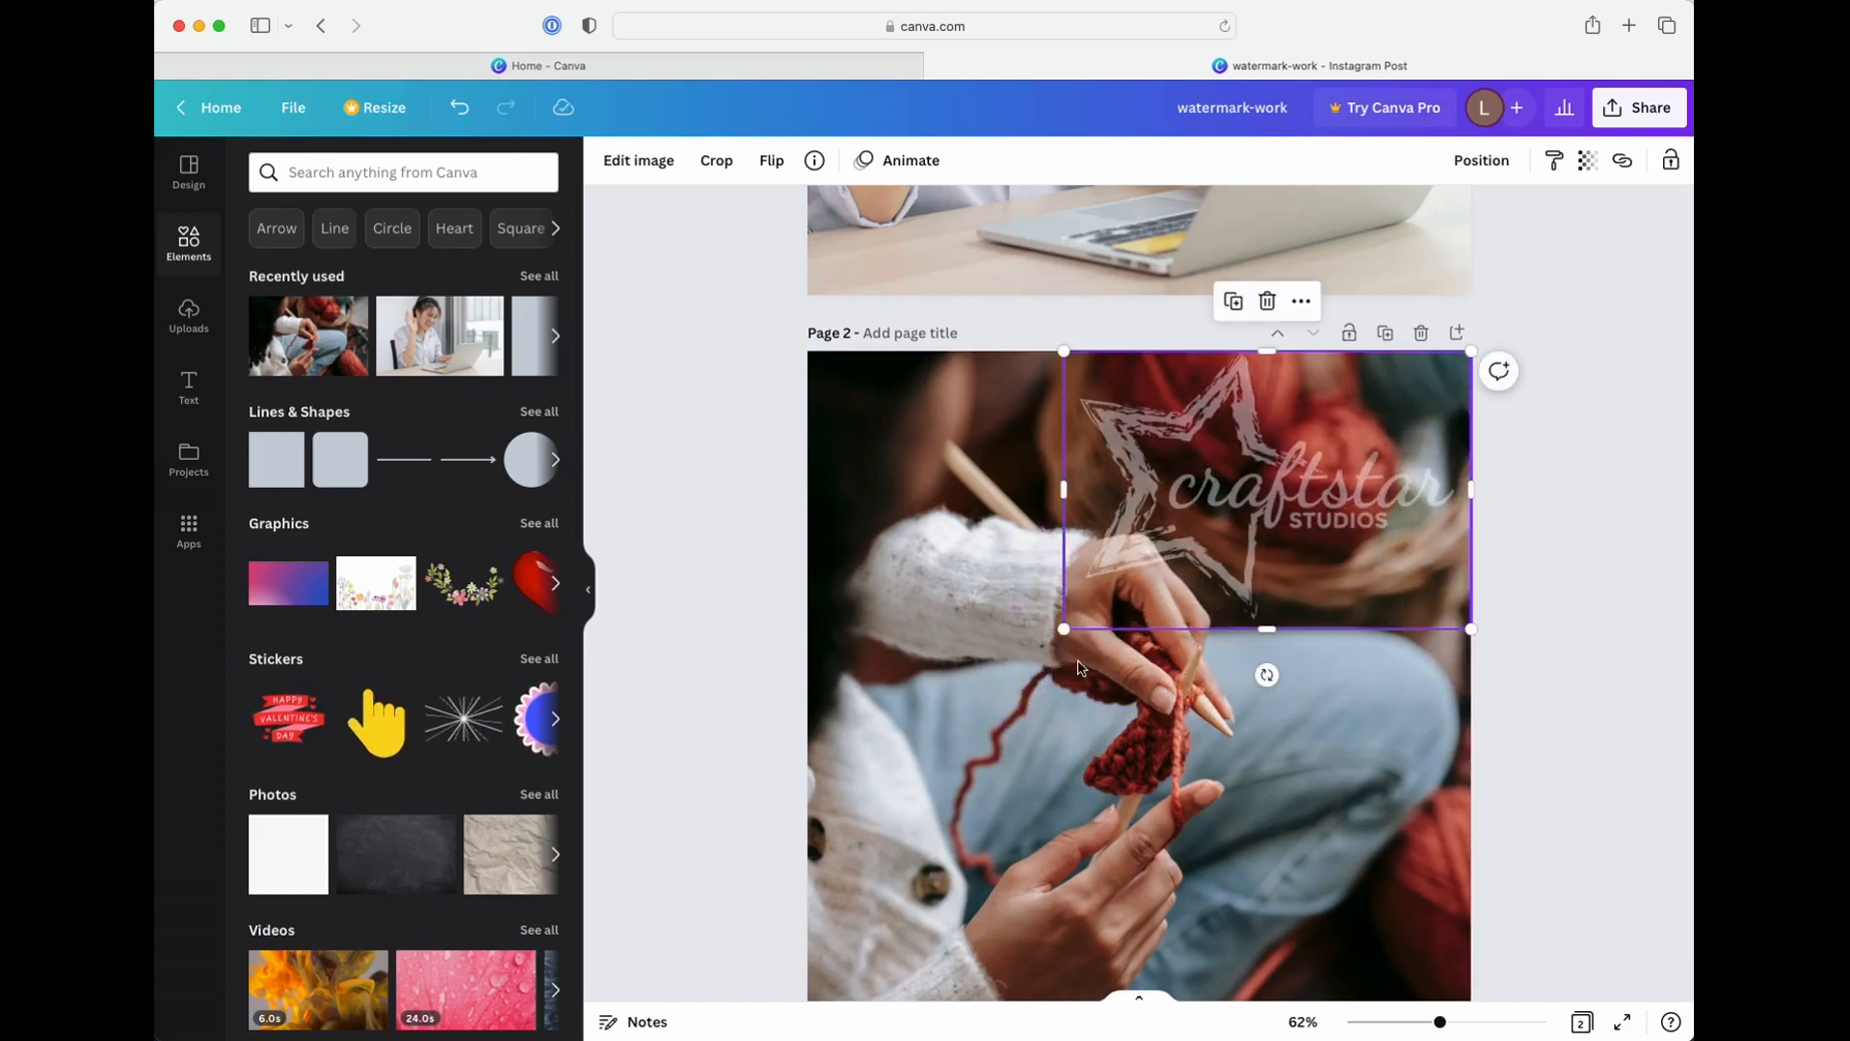
{"action": "left_click_drag", "start_coordinate": [1069, 643], "coordinate": [1126, 584]}
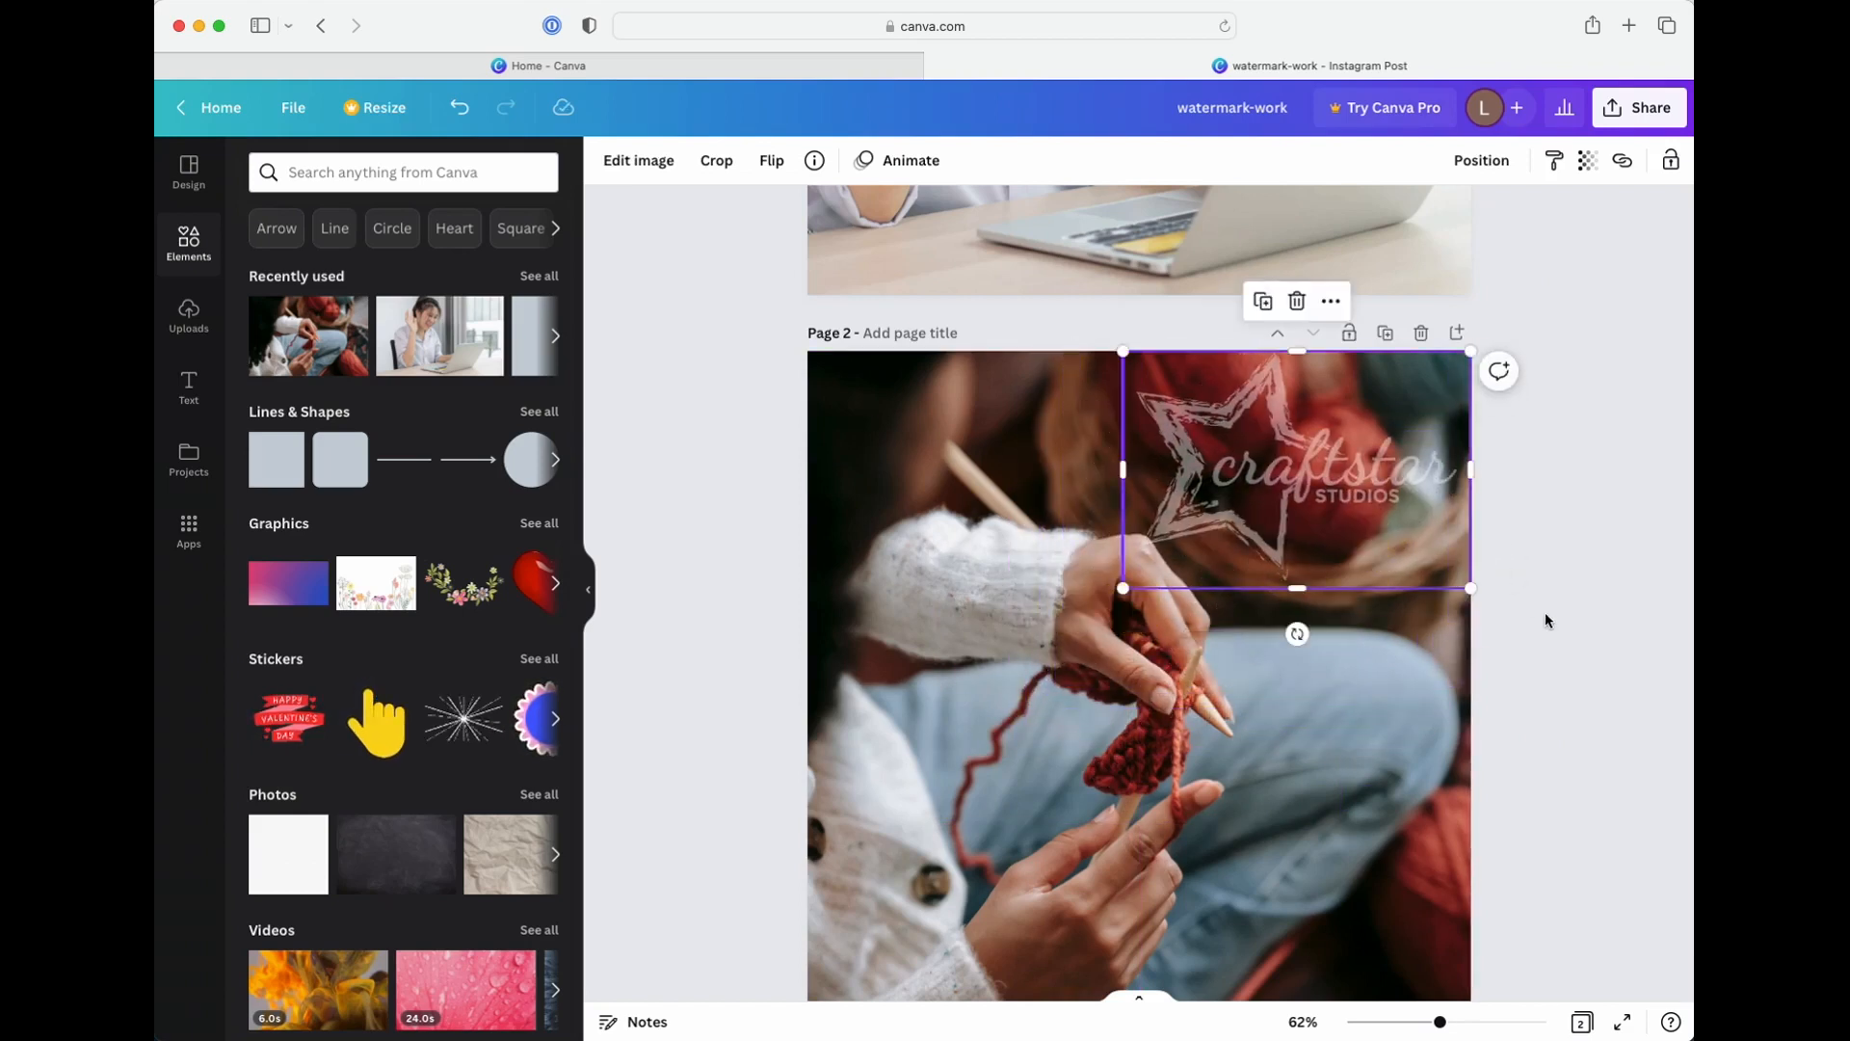
{"action": "left_click", "coordinate": [1494, 578]}
{"action": "left_click_drag", "start_coordinate": [1313, 518], "coordinate": [1292, 517]}
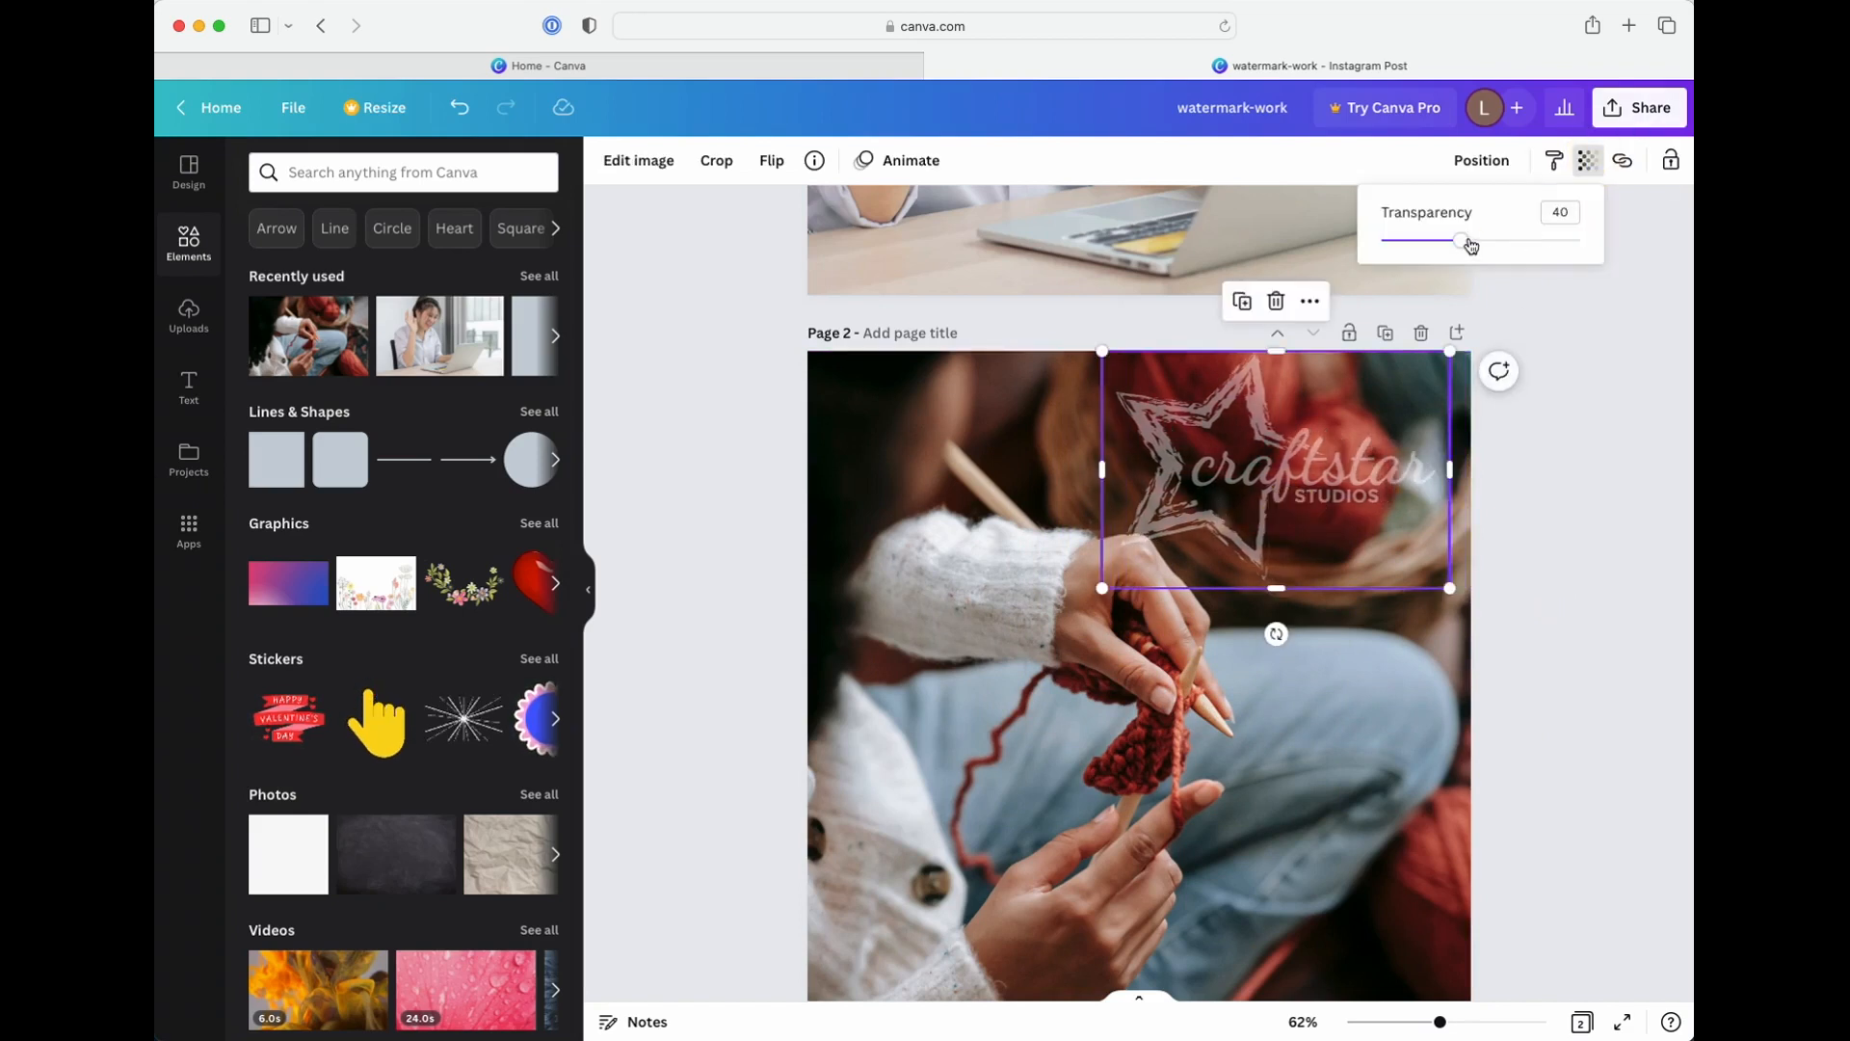
{"action": "mouse_move", "coordinate": [1471, 246]}
{"action": "left_mouse_down"}
{"action": "mouse_move", "coordinate": [1437, 248]}
{"action": "mouse_move", "coordinate": [1512, 244]}
{"action": "mouse_move", "coordinate": [1436, 247]}
{"action": "mouse_move", "coordinate": [1515, 247]}
{"action": "mouse_move", "coordinate": [1417, 248]}
{"action": "mouse_move", "coordinate": [1441, 243]}
{"action": "left_mouse_up"}
{"action": "left_click", "coordinate": [1561, 576]}
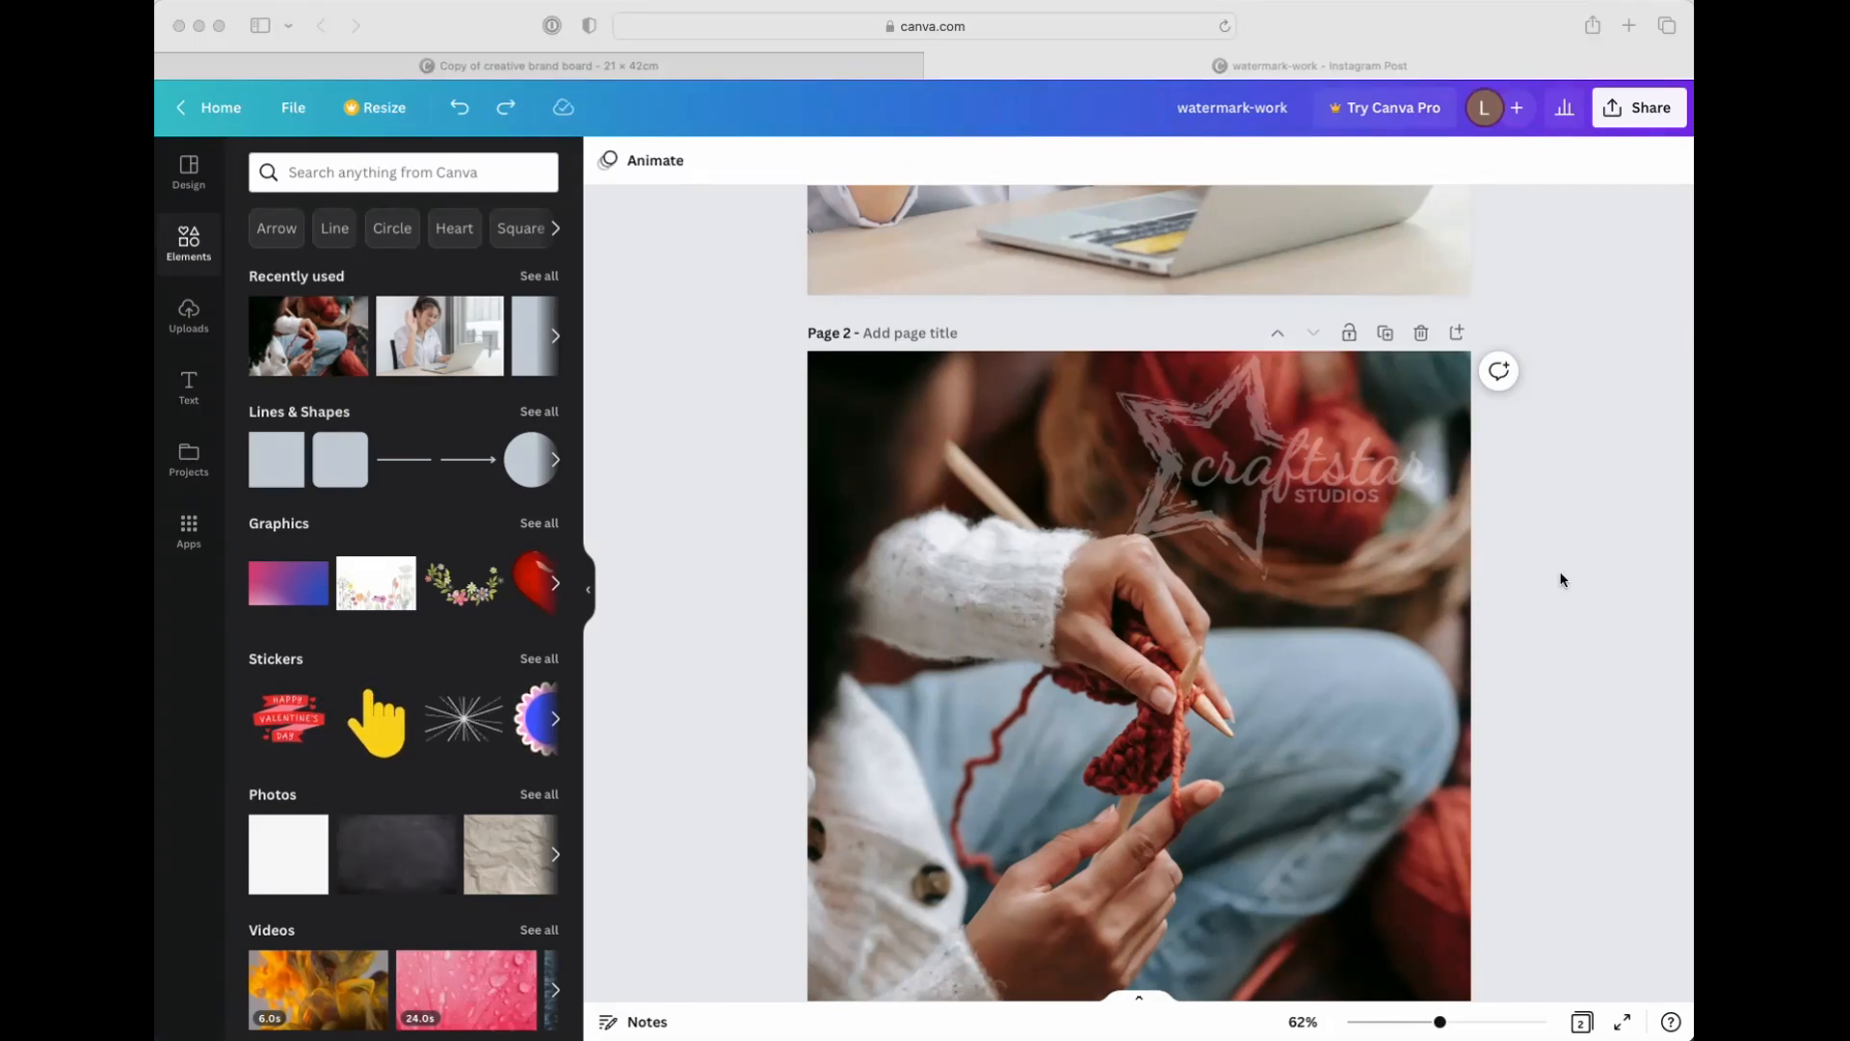
Compare the logo watermarks on the two photo pages of the watermark-work design
{"action": "scroll", "coordinate": [1551, 573], "scroll_direction": "up", "scroll_amount": 3}
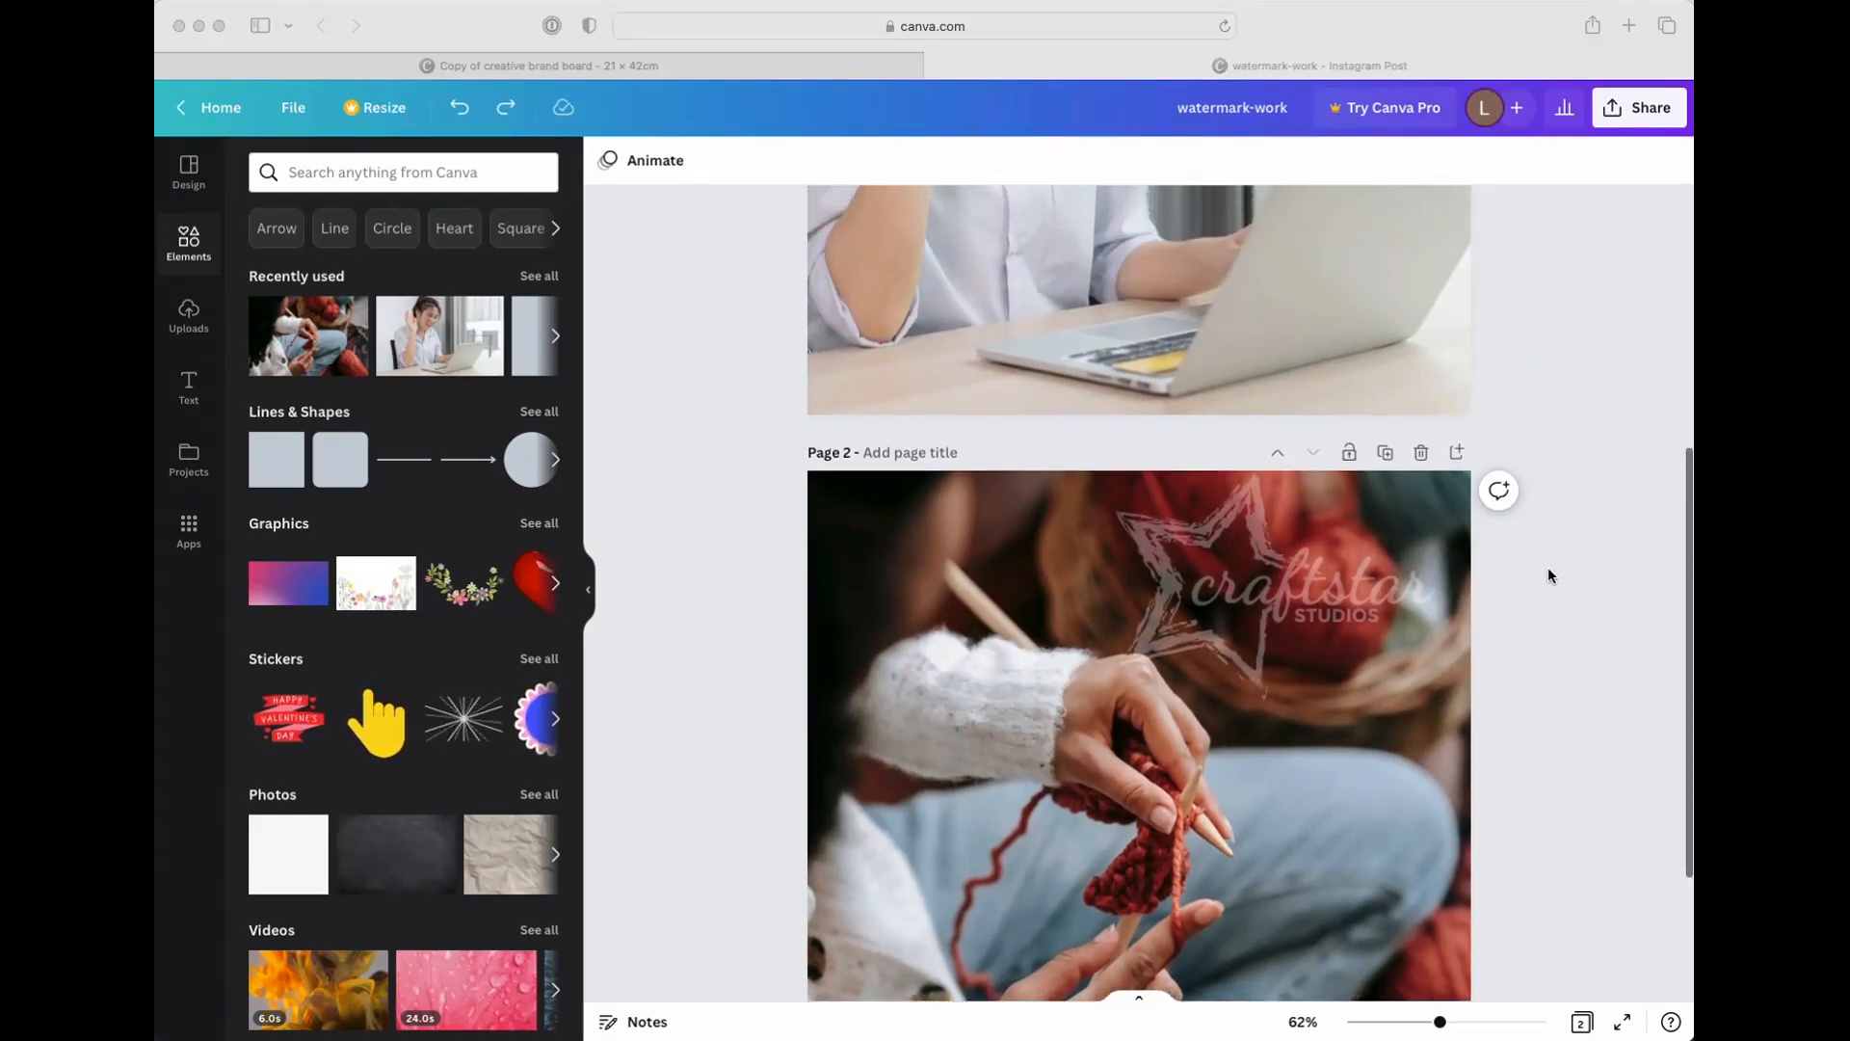
{"action": "scroll", "coordinate": [1548, 568], "scroll_direction": "up", "scroll_amount": 7}
{"action": "scroll", "coordinate": [1548, 569], "scroll_direction": "down", "scroll_amount": 6}
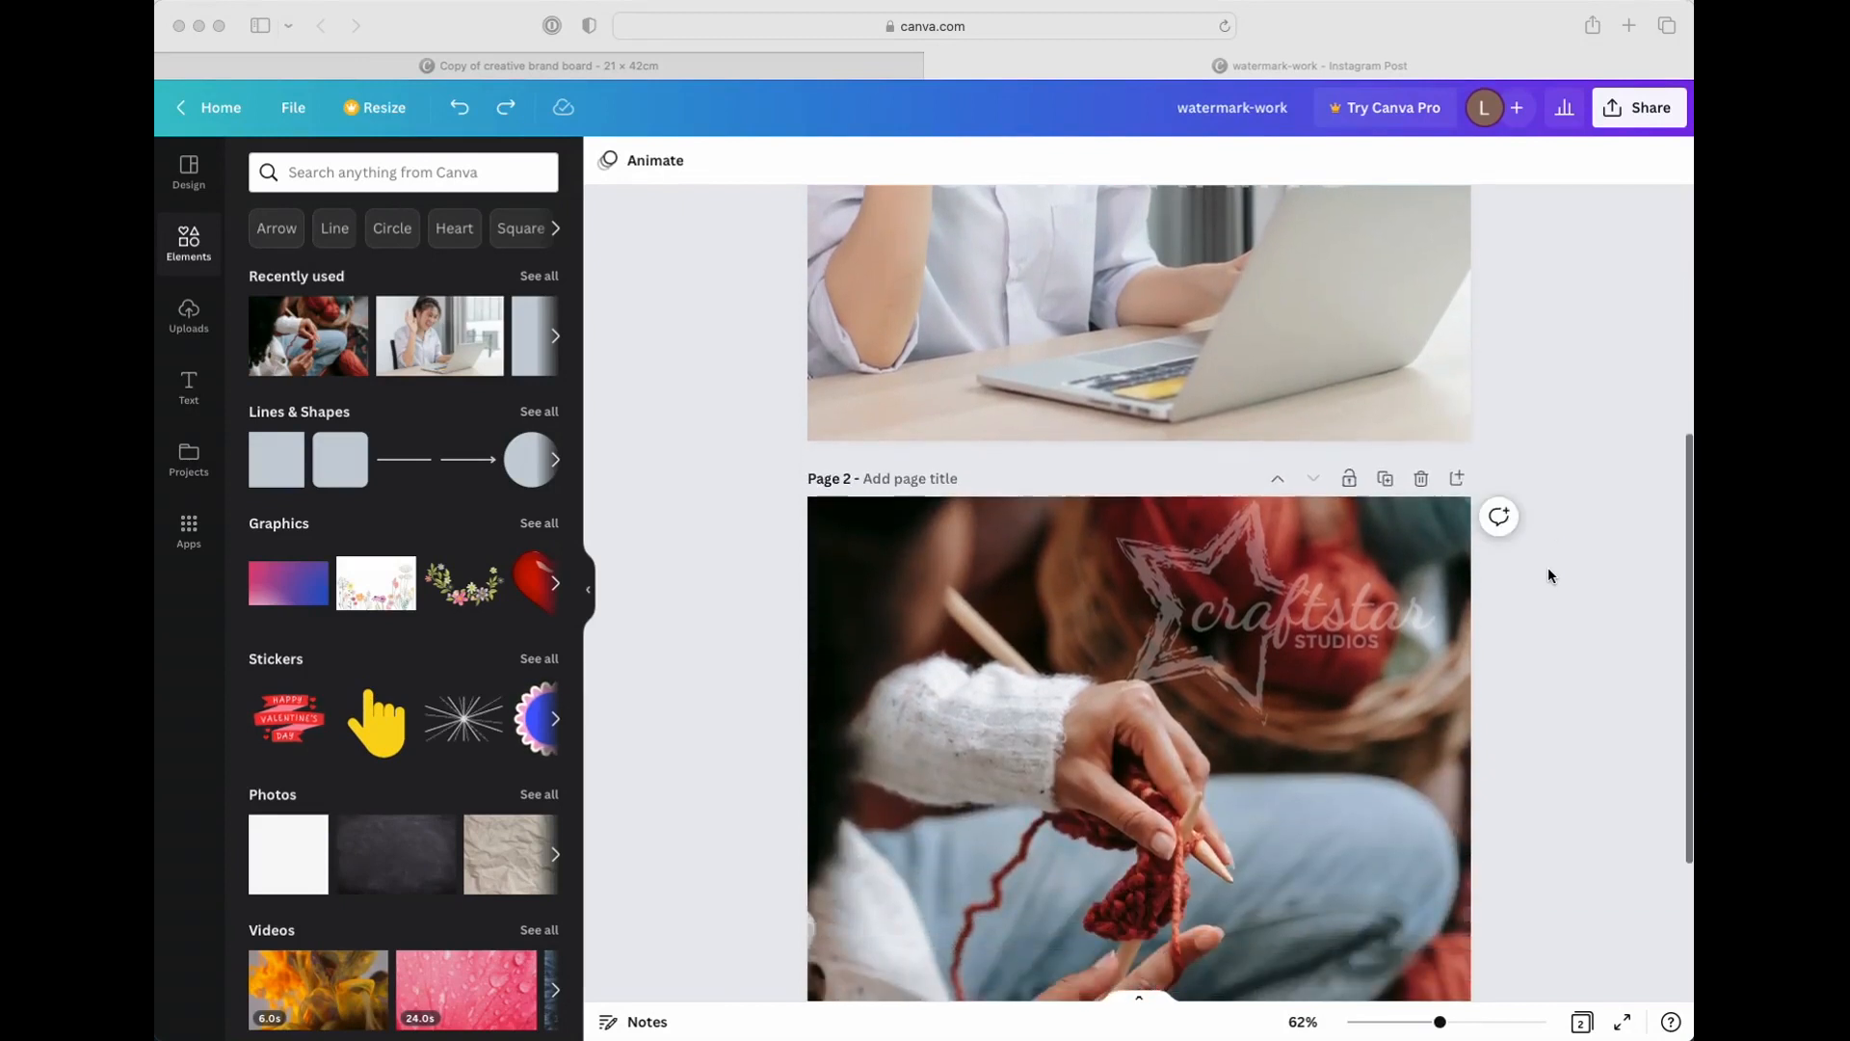
{"action": "scroll", "coordinate": [1548, 575], "scroll_direction": "down", "scroll_amount": 1}
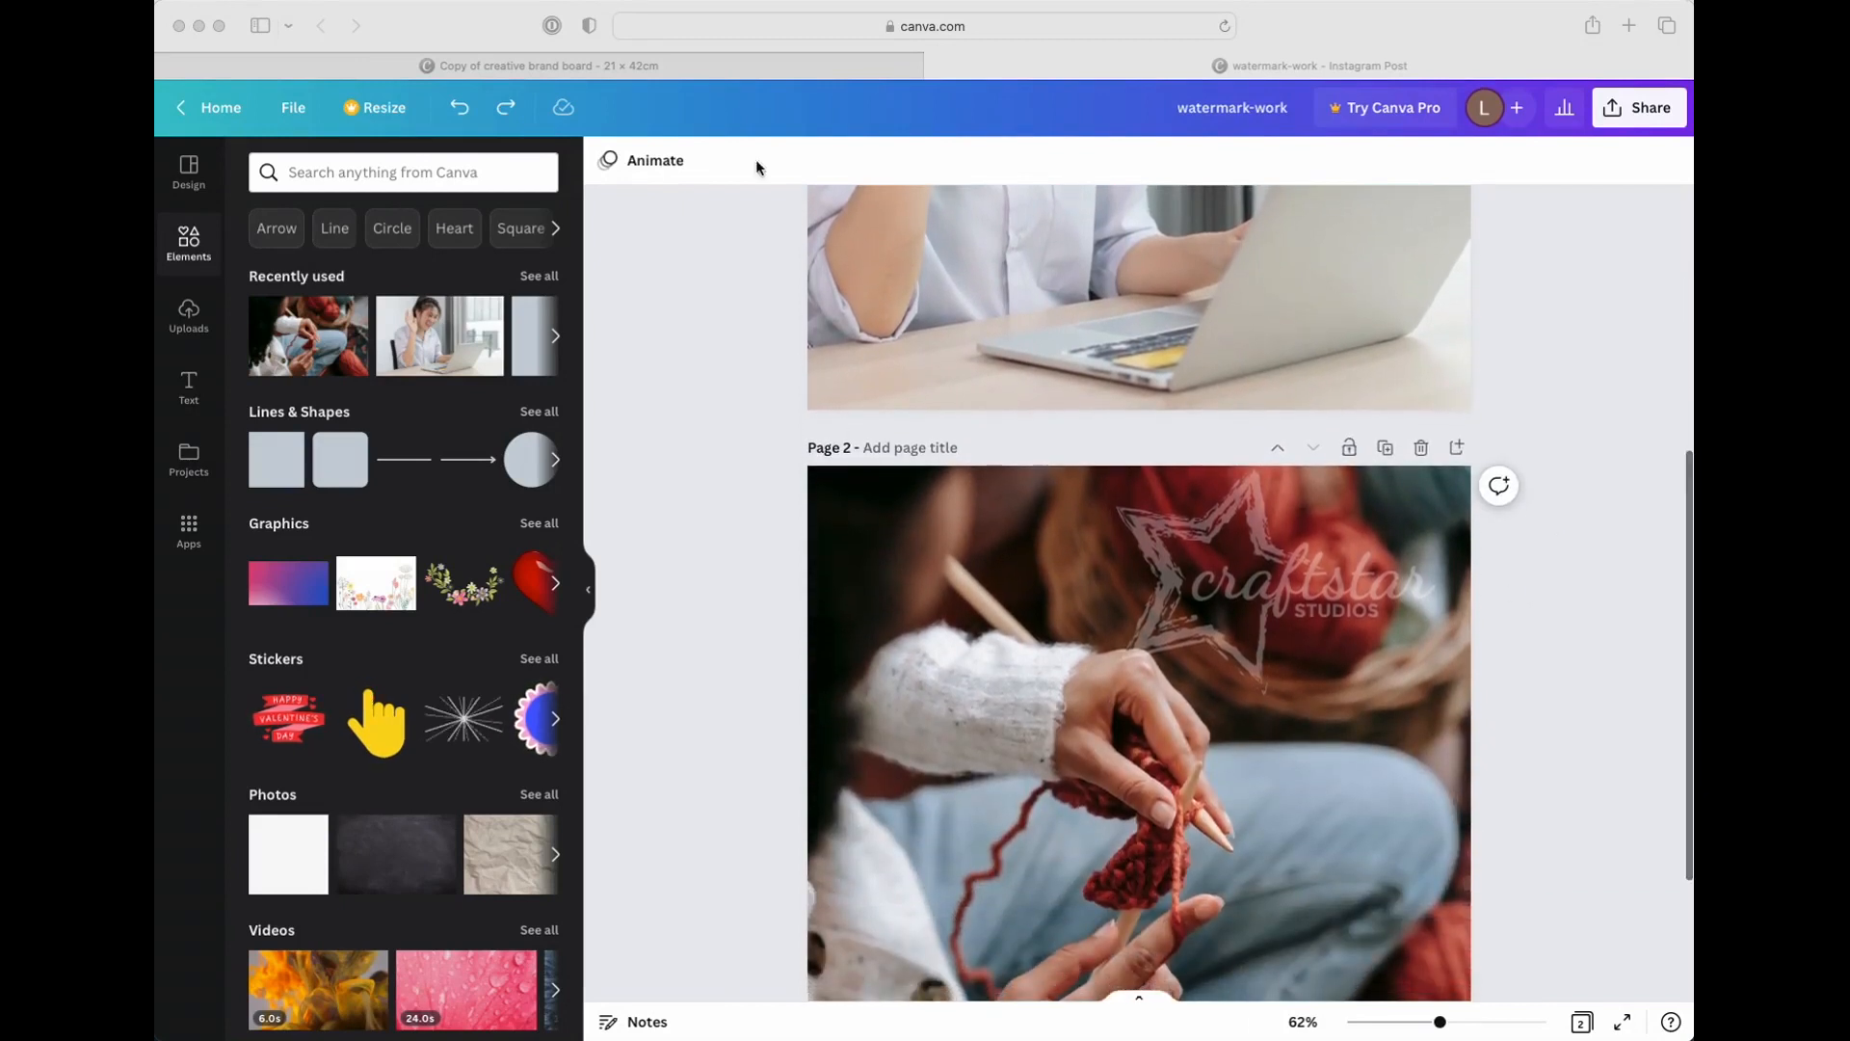
Return to the Copy of creative brand board design and examine the sample boards through page 5
{"action": "left_click", "coordinate": [682, 66]}
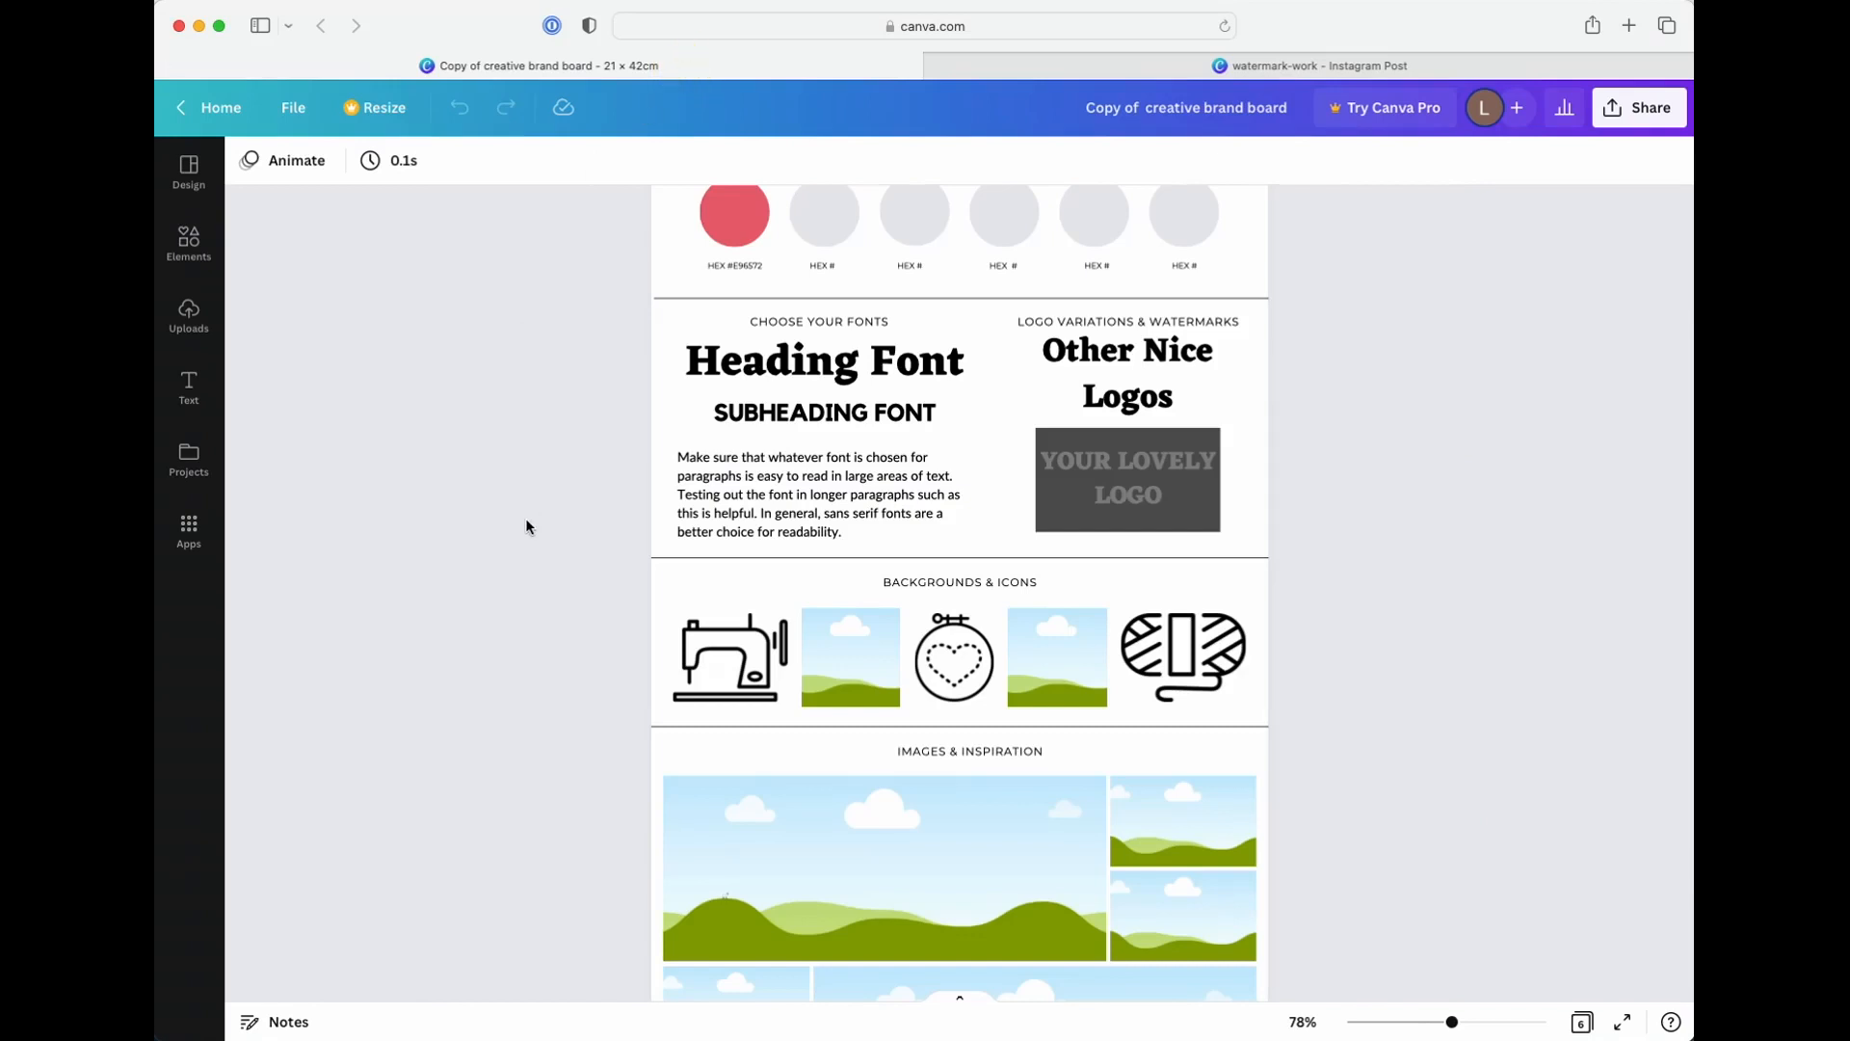
{"action": "scroll", "coordinate": [526, 526], "scroll_direction": "down", "scroll_amount": 3}
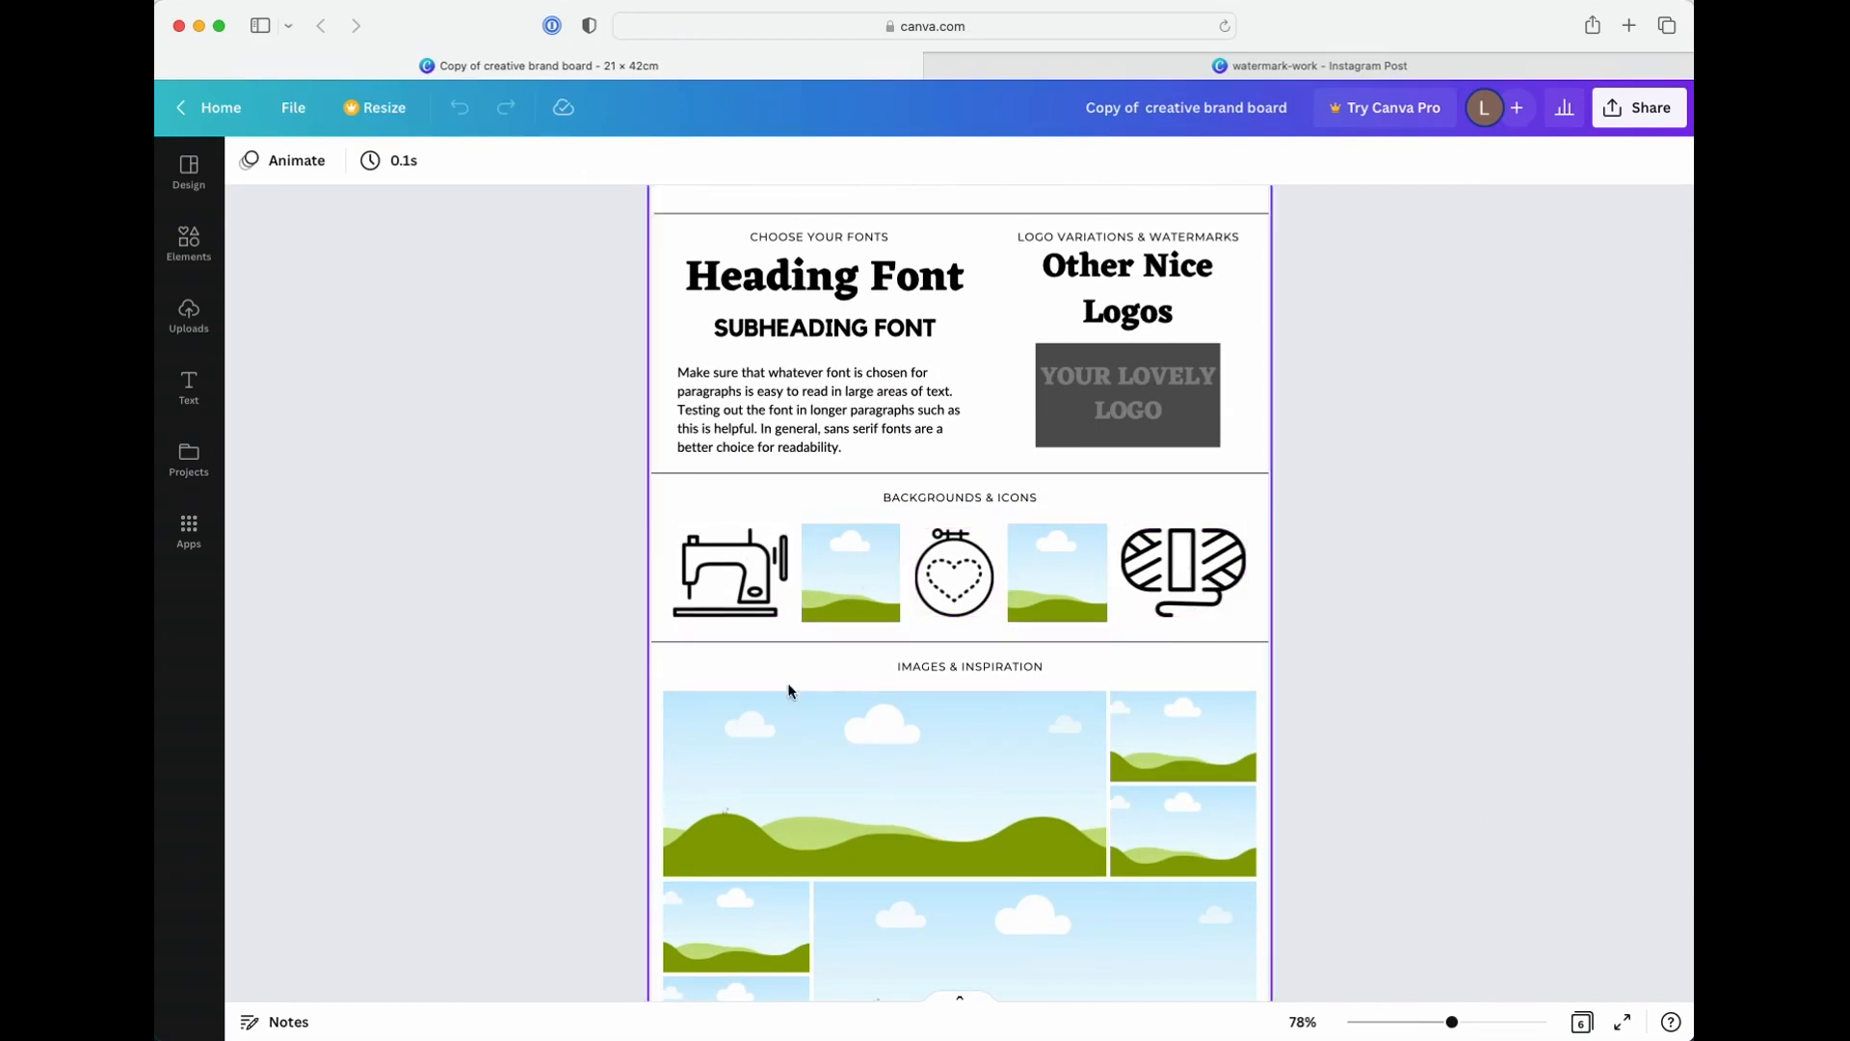
{"action": "scroll", "coordinate": [709, 587], "scroll_direction": "down", "scroll_amount": 10}
{"action": "scroll", "coordinate": [711, 594], "scroll_direction": "down", "scroll_amount": 20}
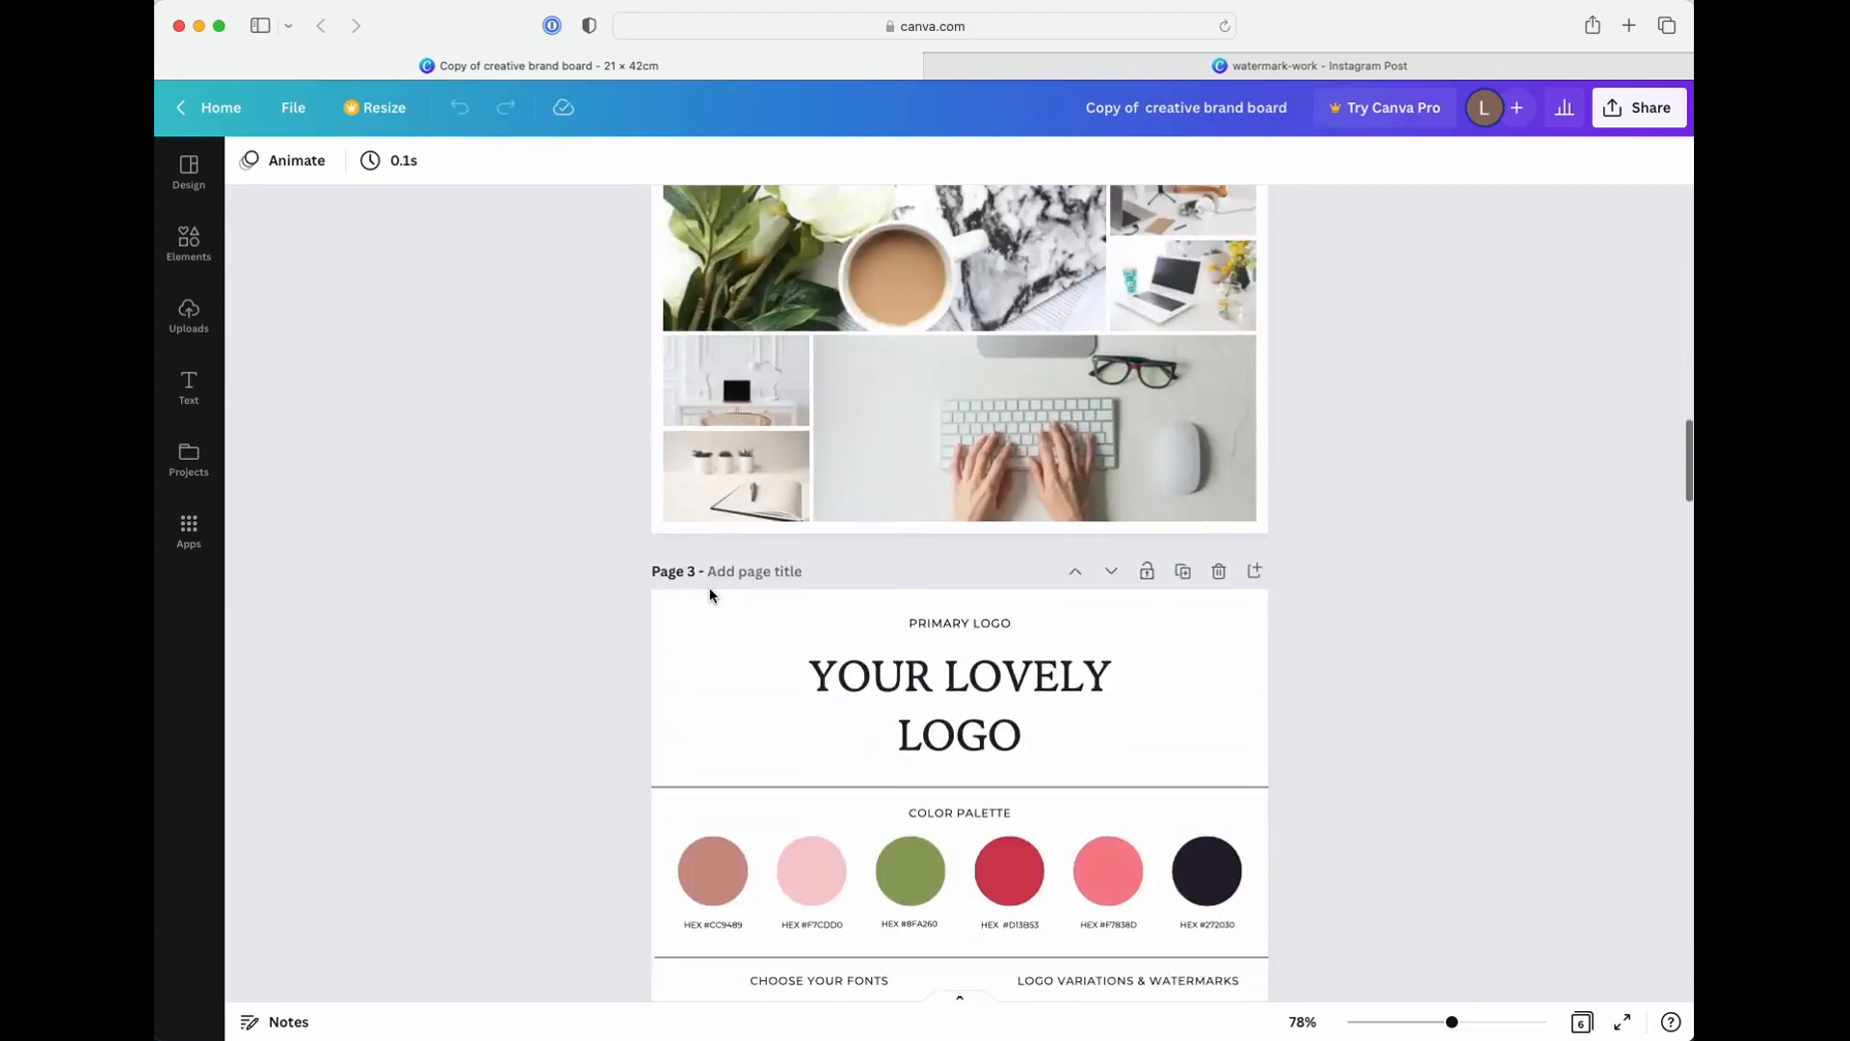
{"action": "scroll", "coordinate": [710, 591], "scroll_direction": "down", "scroll_amount": 15}
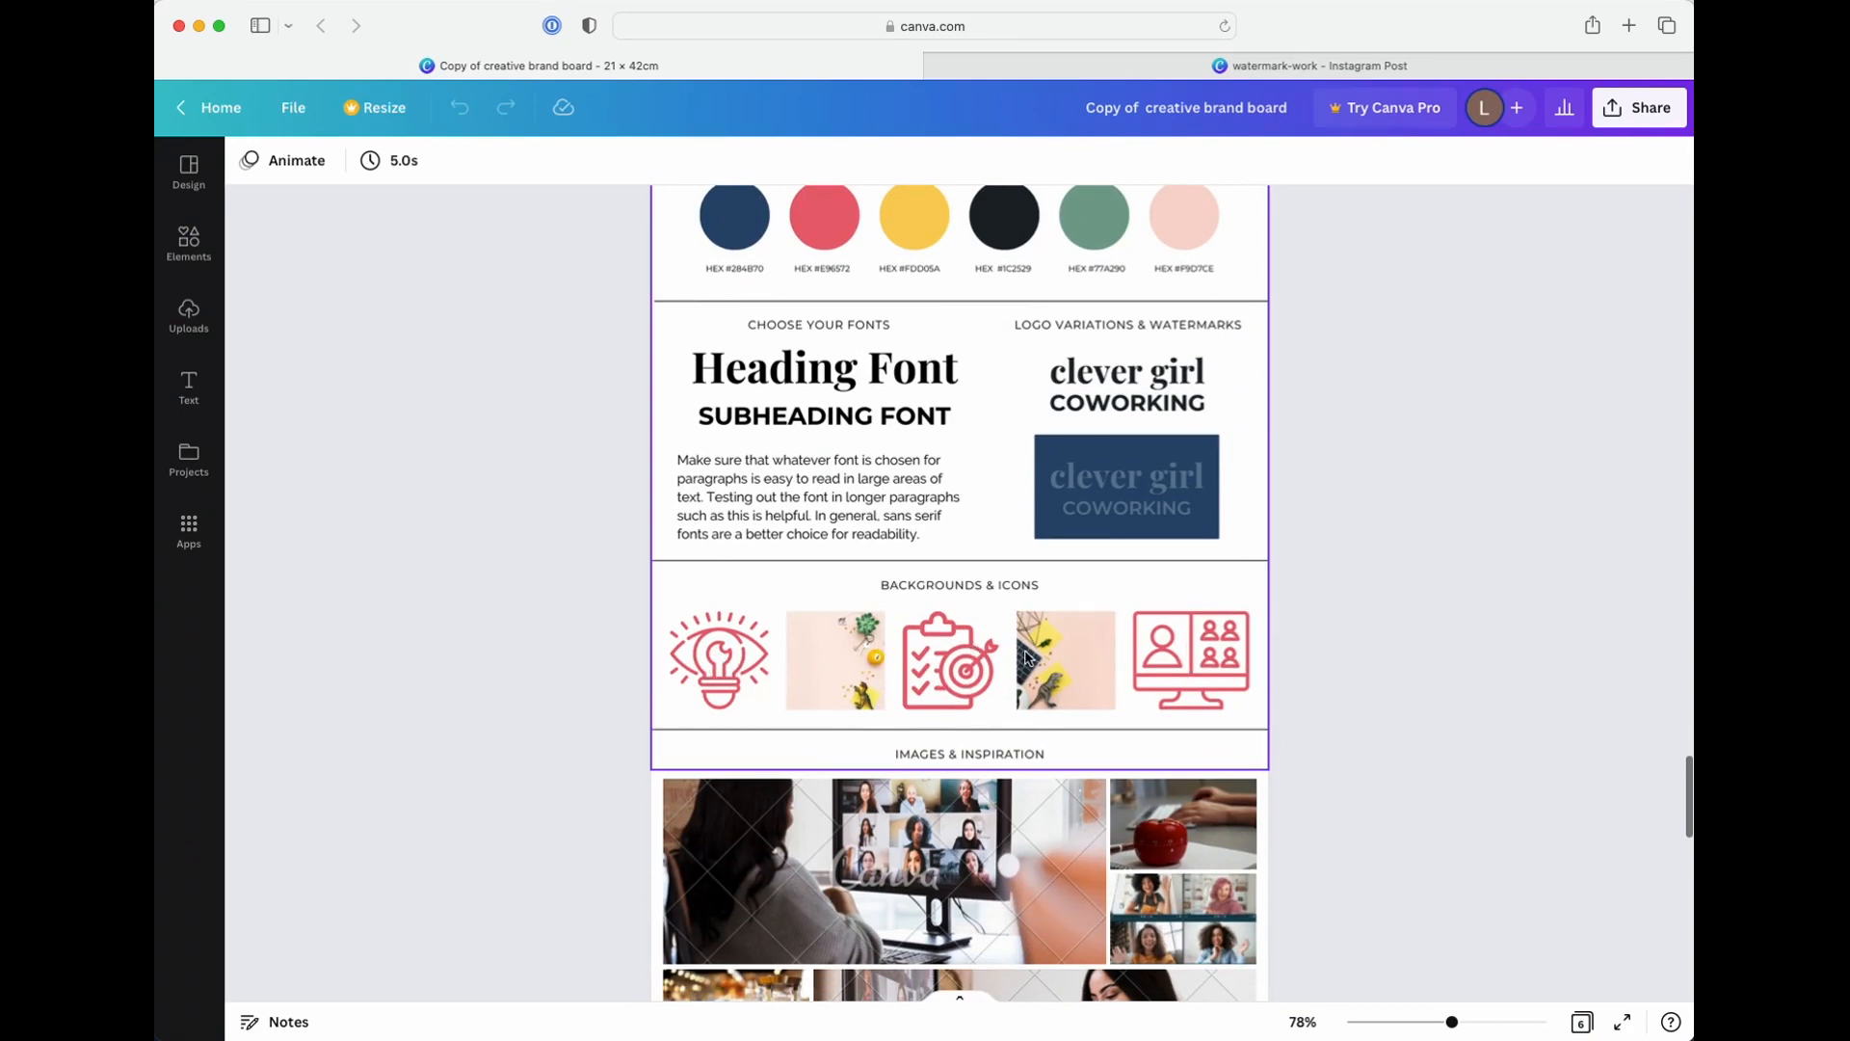
{"action": "scroll", "coordinate": [1191, 664], "scroll_direction": "up", "scroll_amount": 20}
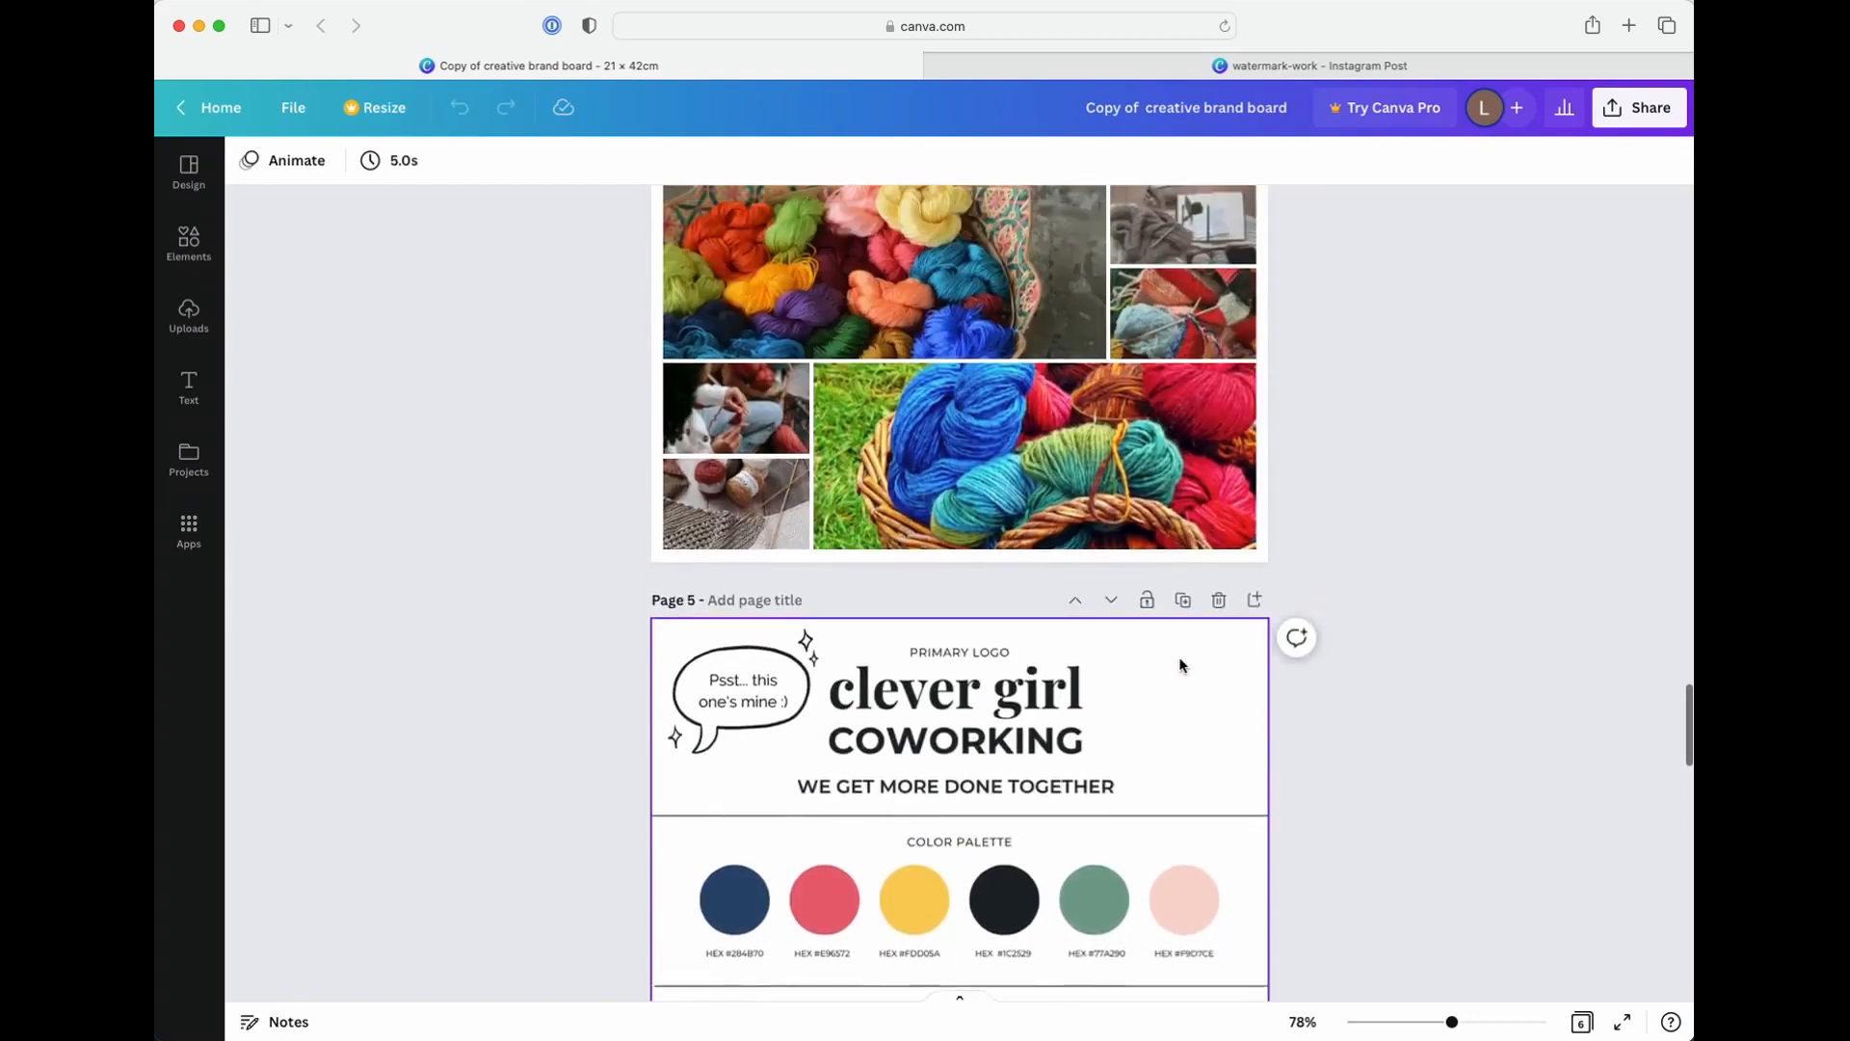
Select page 1's sewing machine icon, search the elements for "icon" and show all graphics results
{"action": "scroll", "coordinate": [1182, 664], "scroll_direction": "up", "scroll_amount": 20}
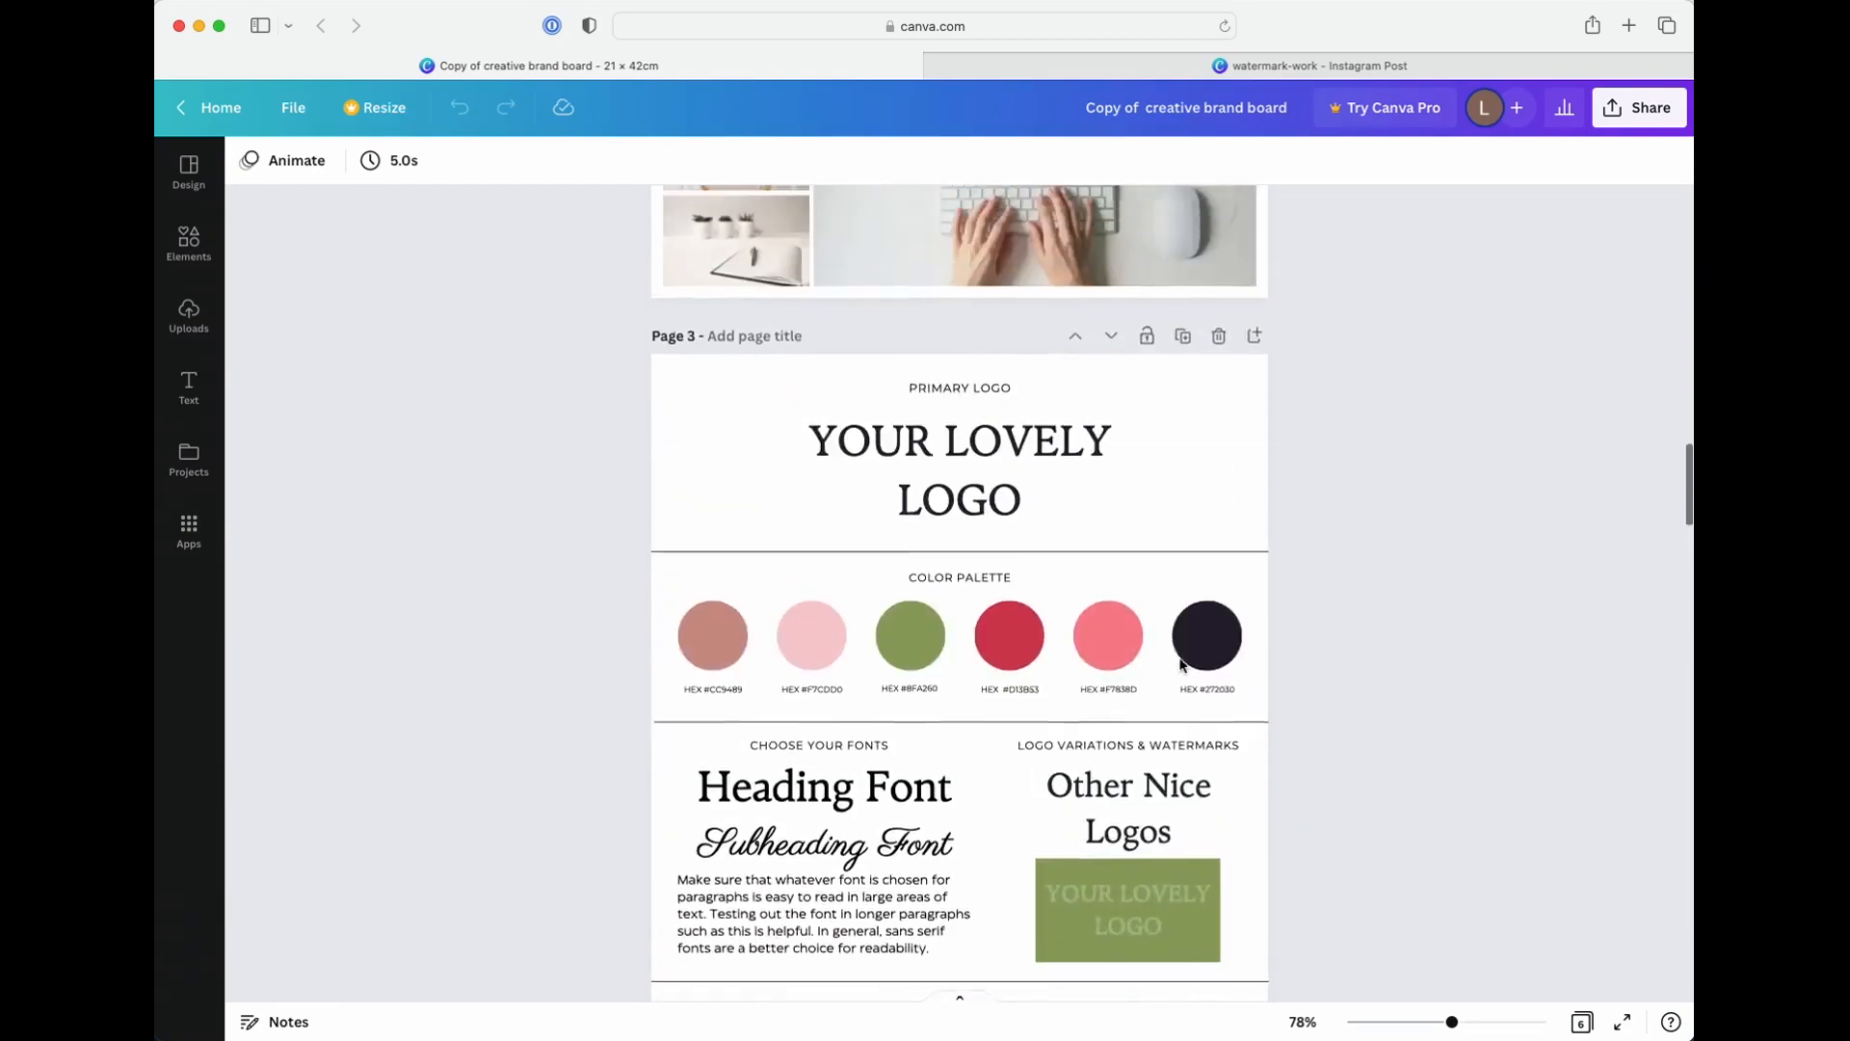
{"action": "scroll", "coordinate": [1178, 656], "scroll_direction": "up", "scroll_amount": 20}
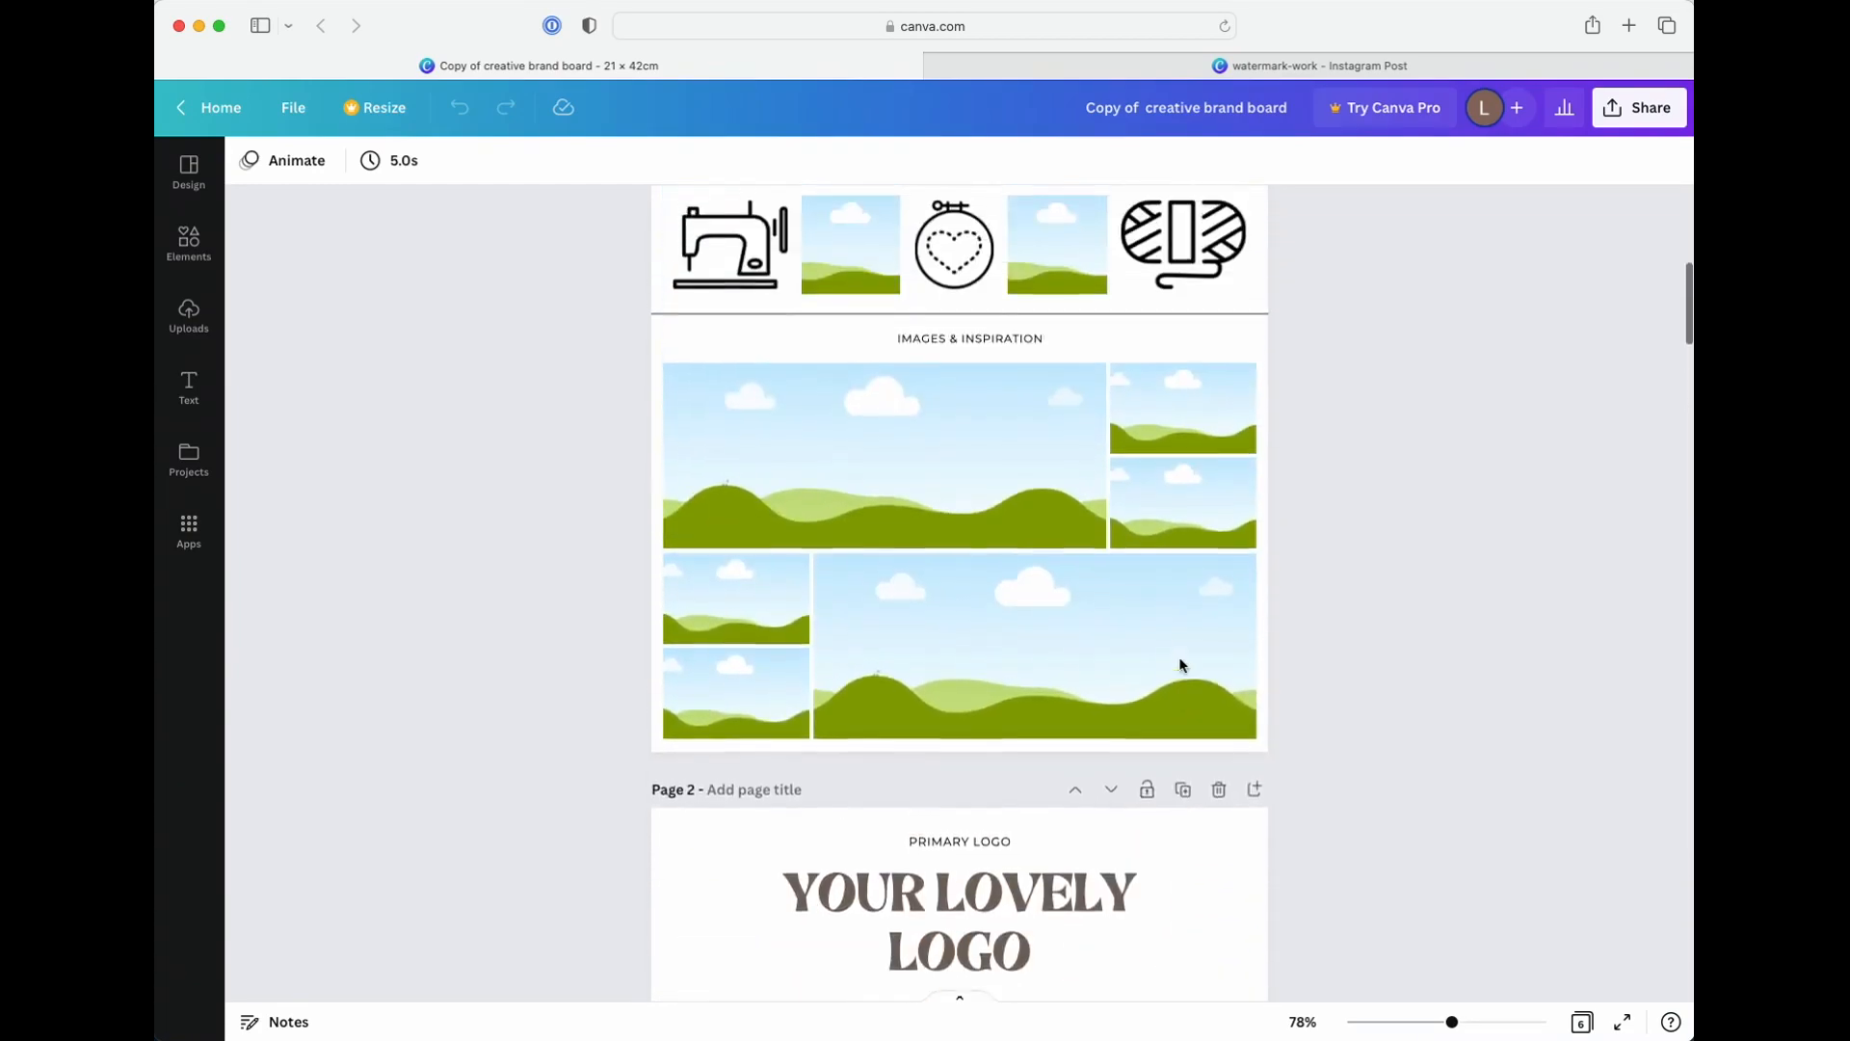
{"action": "left_click", "coordinate": [730, 748]}
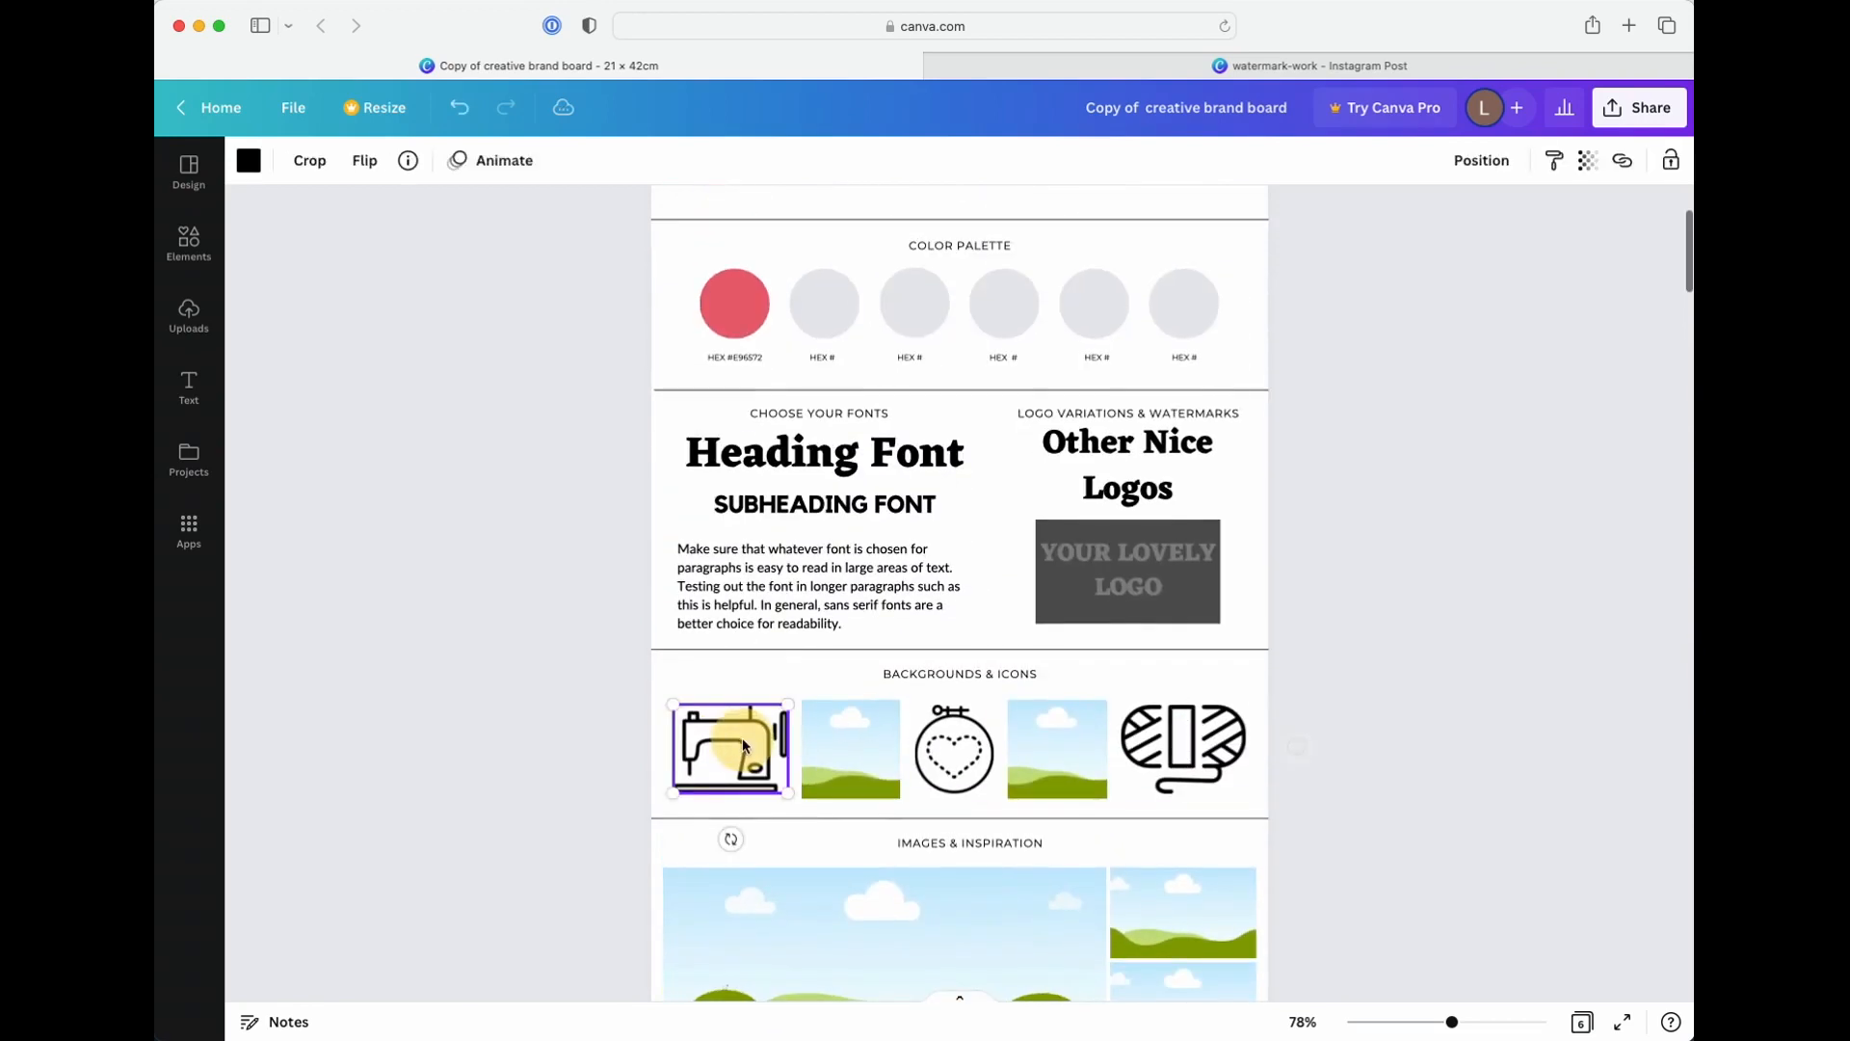
{"action": "left_click", "coordinate": [198, 247]}
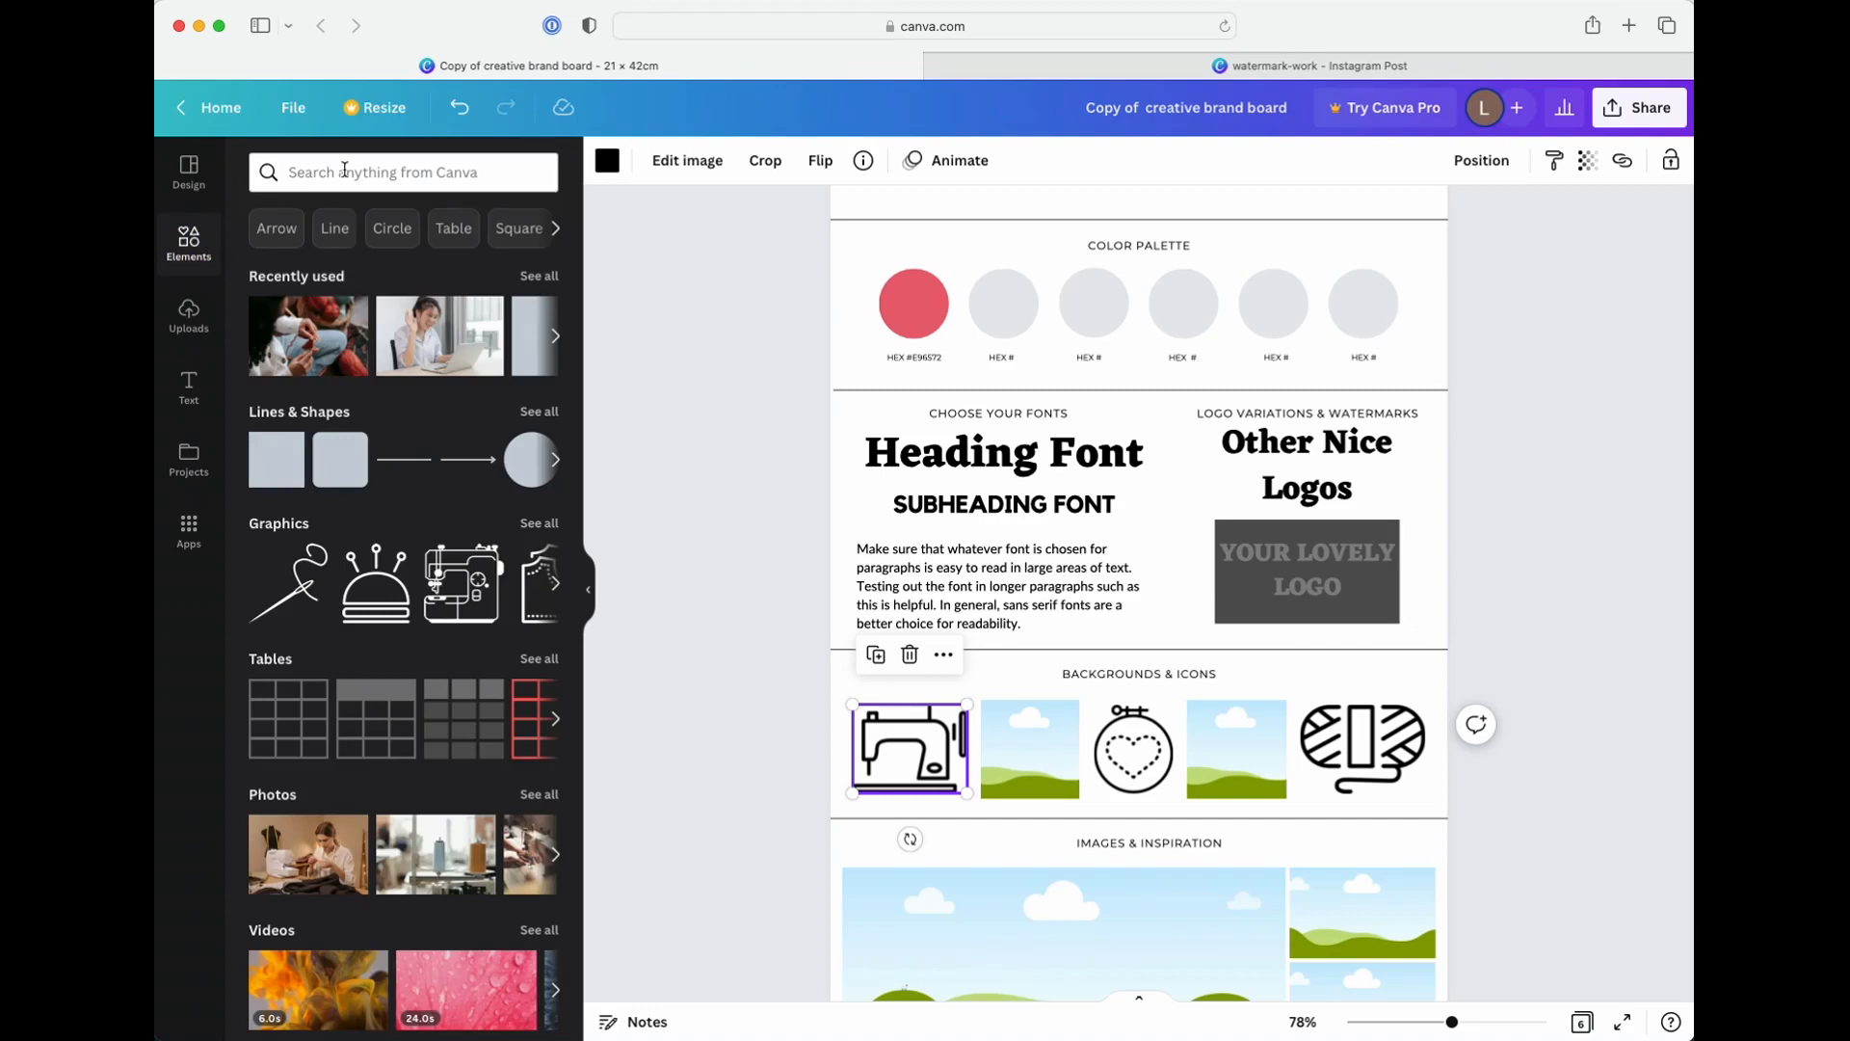
{"action": "left_click", "coordinate": [344, 171]}
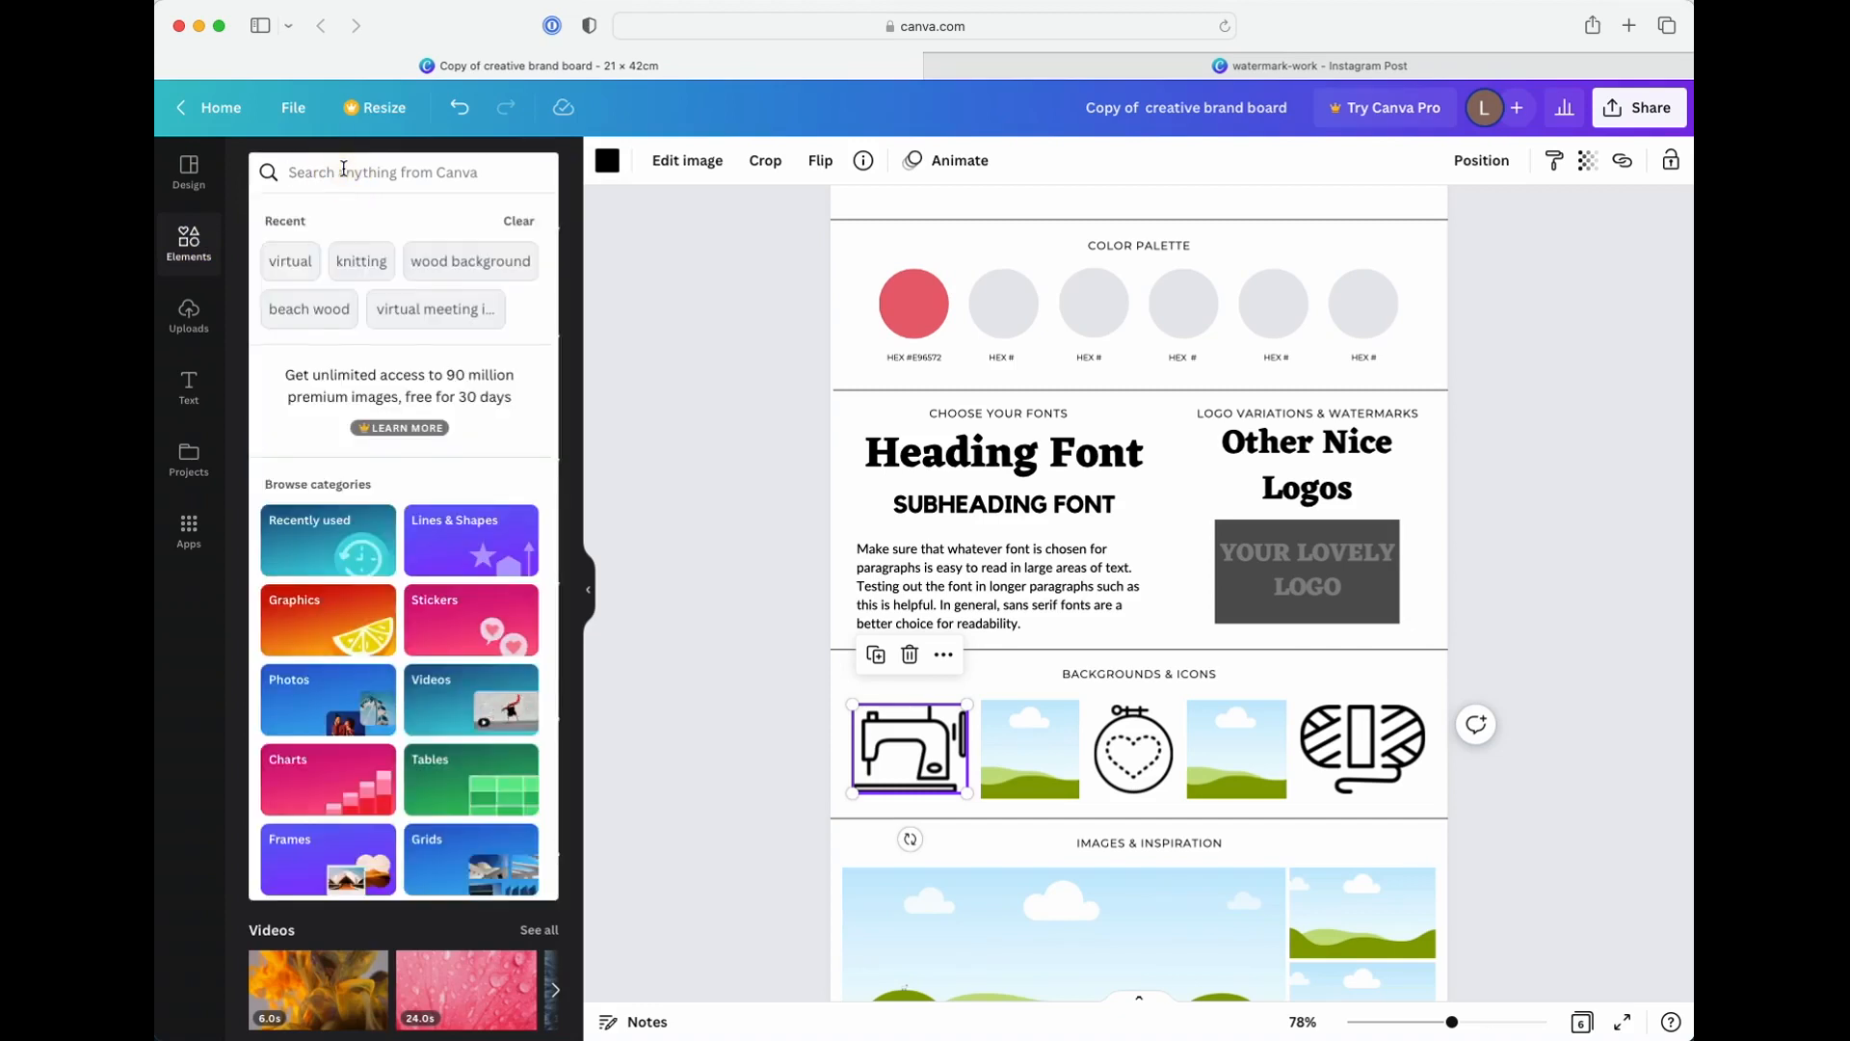
{"action": "type", "text": "icon"}
{"action": "key", "text": "Return"}
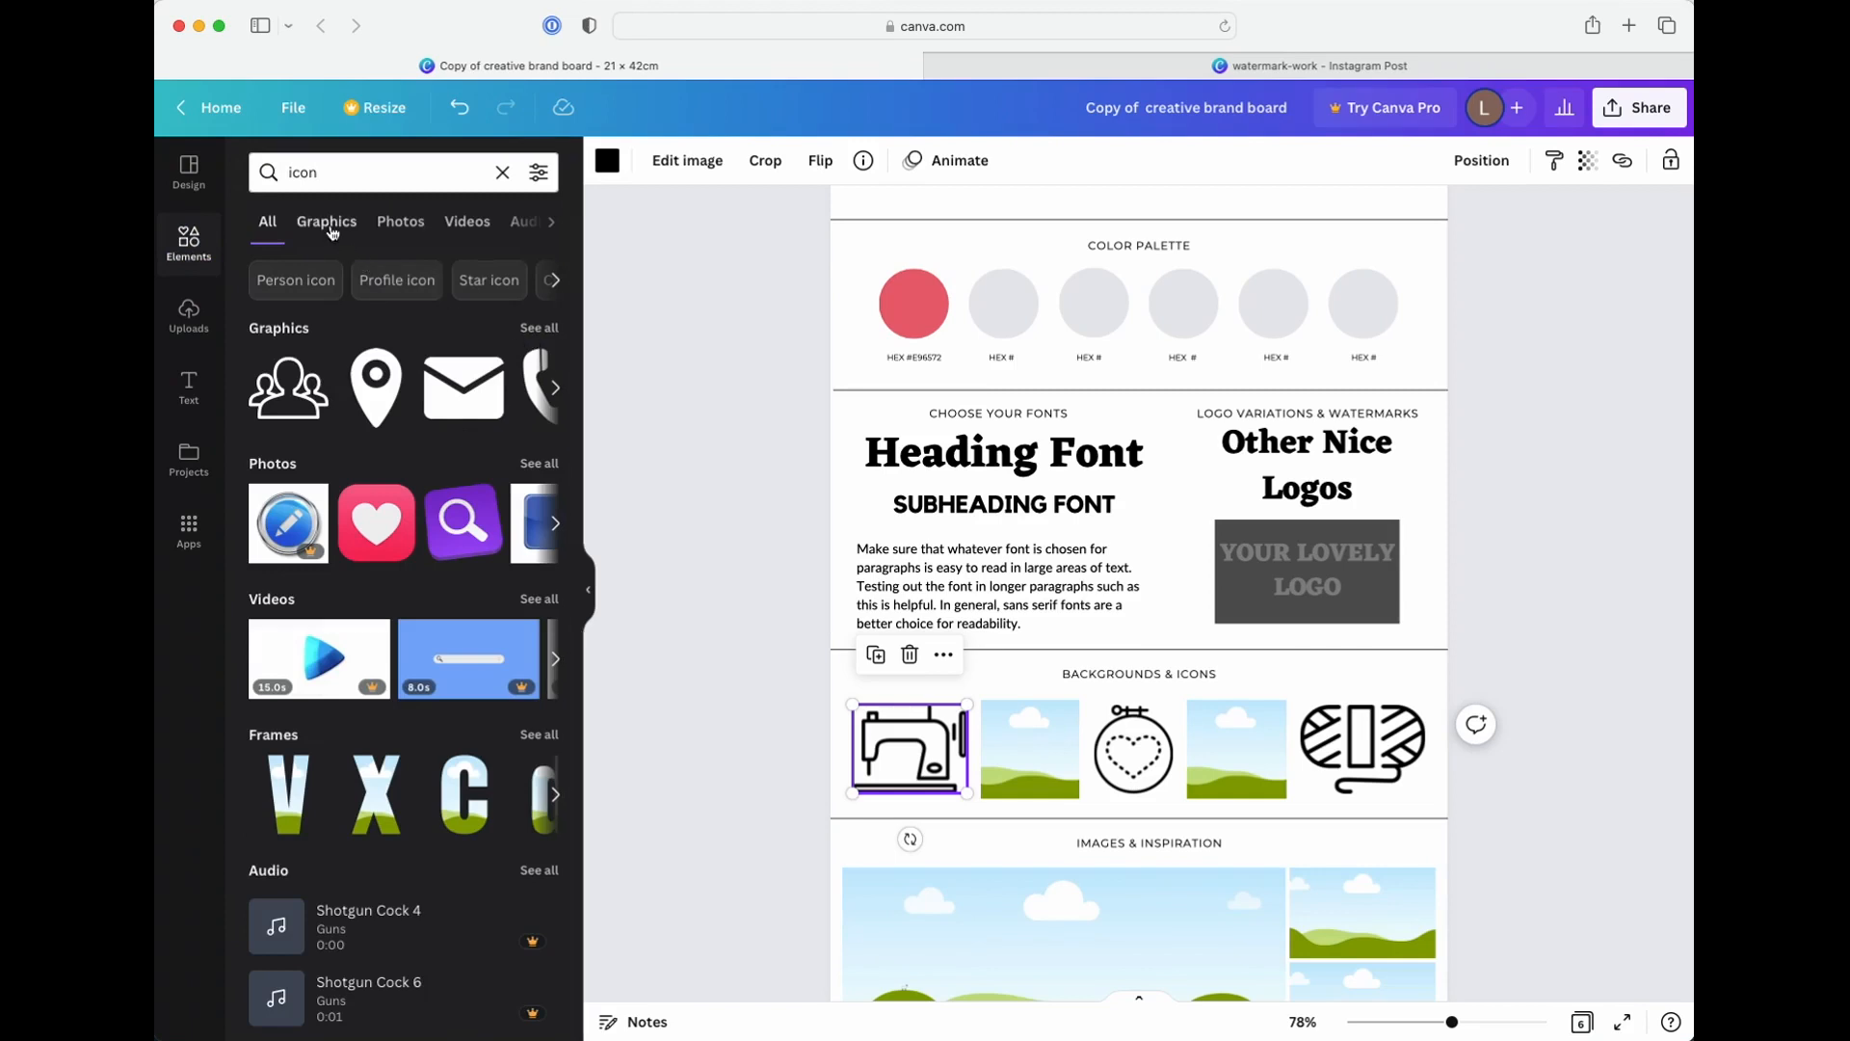
{"action": "left_click", "coordinate": [539, 329]}
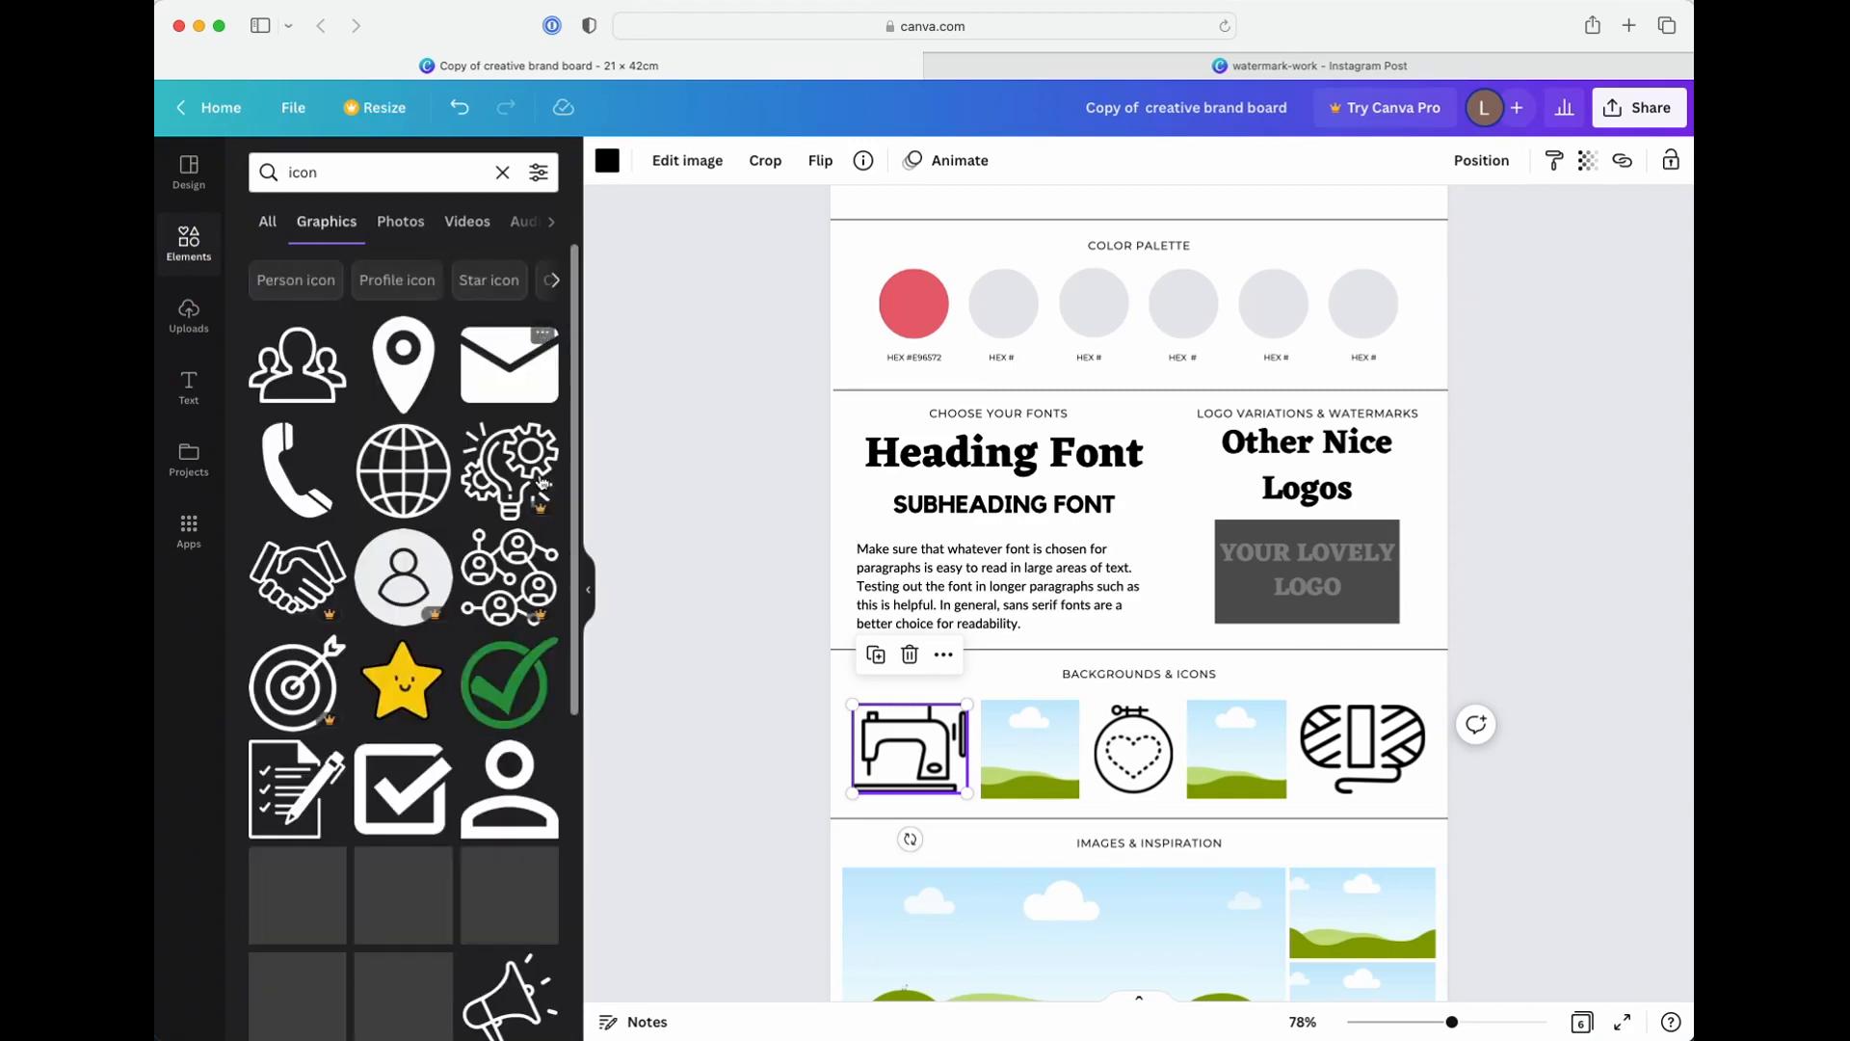
Replace the sewing machine icon on page 1 with the wireframe globe graphic, shrunk to fit its place in the Backgrounds & Icons row
{"action": "scroll", "coordinate": [414, 648], "scroll_direction": "down", "scroll_amount": 4}
{"action": "scroll", "coordinate": [414, 648], "scroll_direction": "down", "scroll_amount": 6}
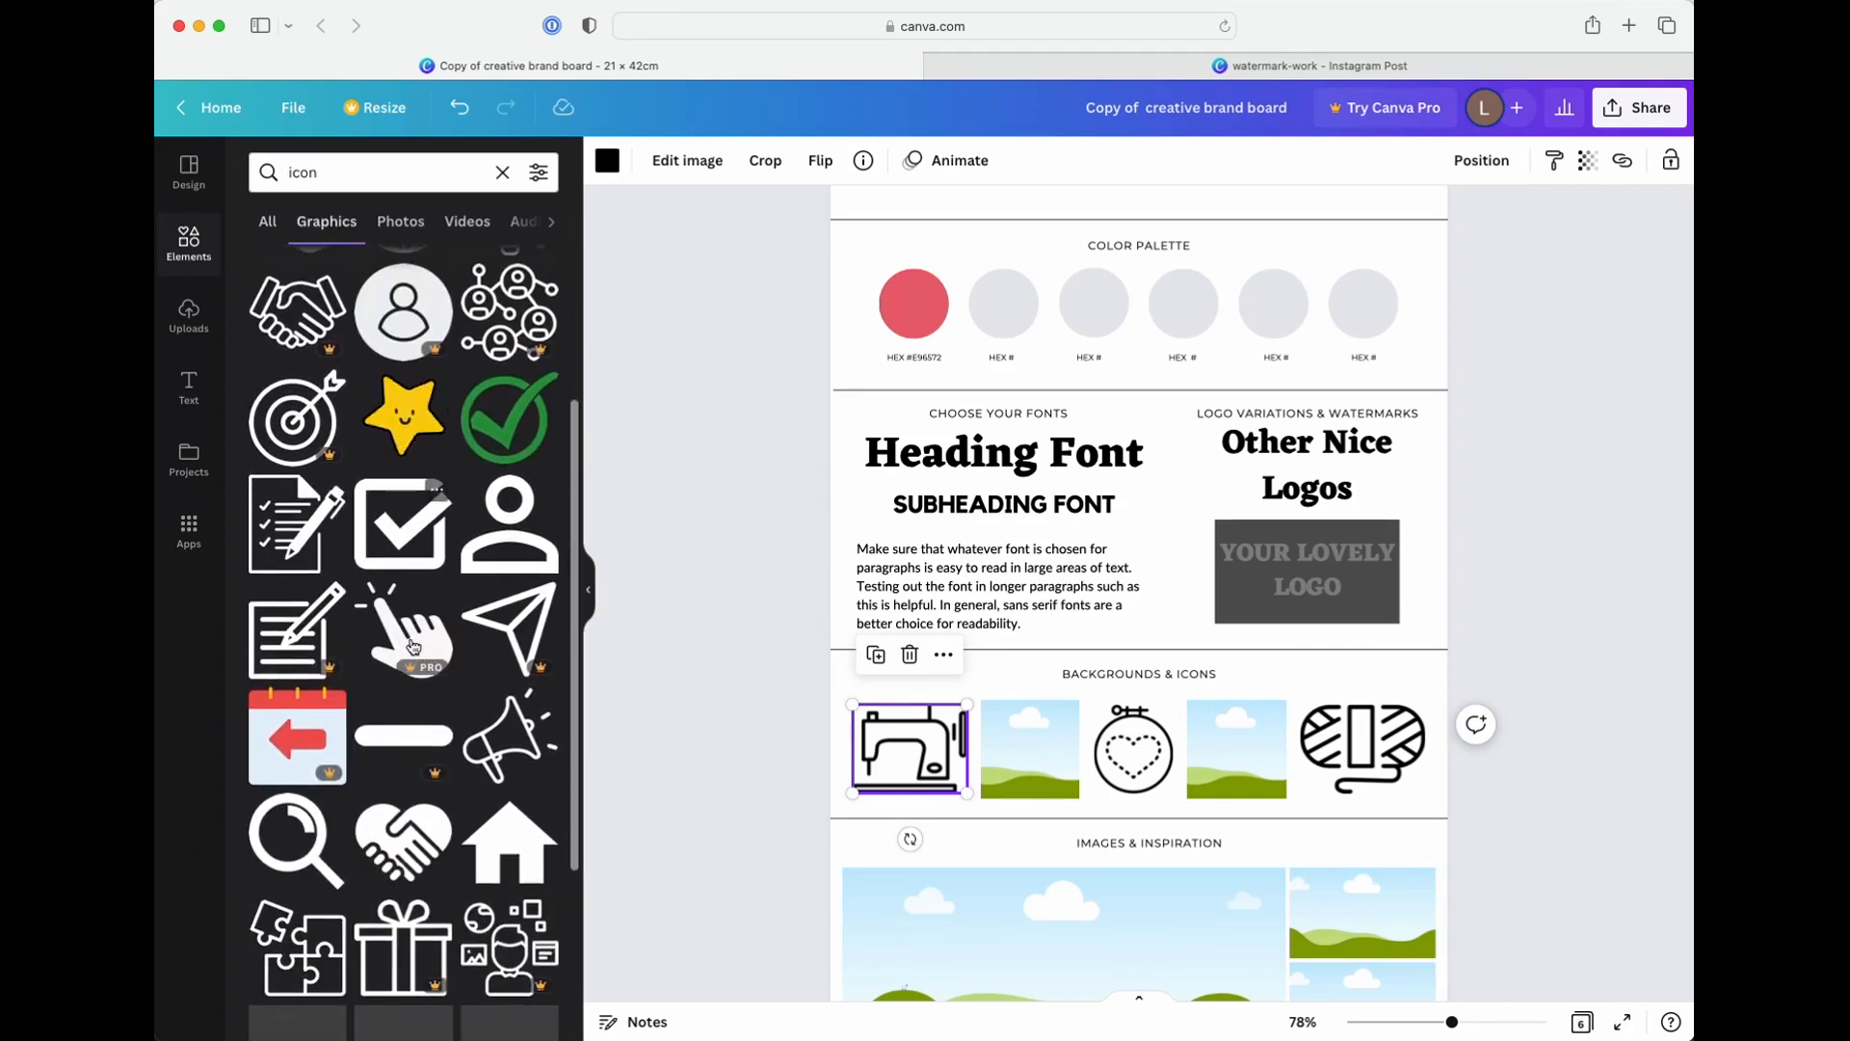
{"action": "scroll", "coordinate": [411, 646], "scroll_direction": "down", "scroll_amount": 4}
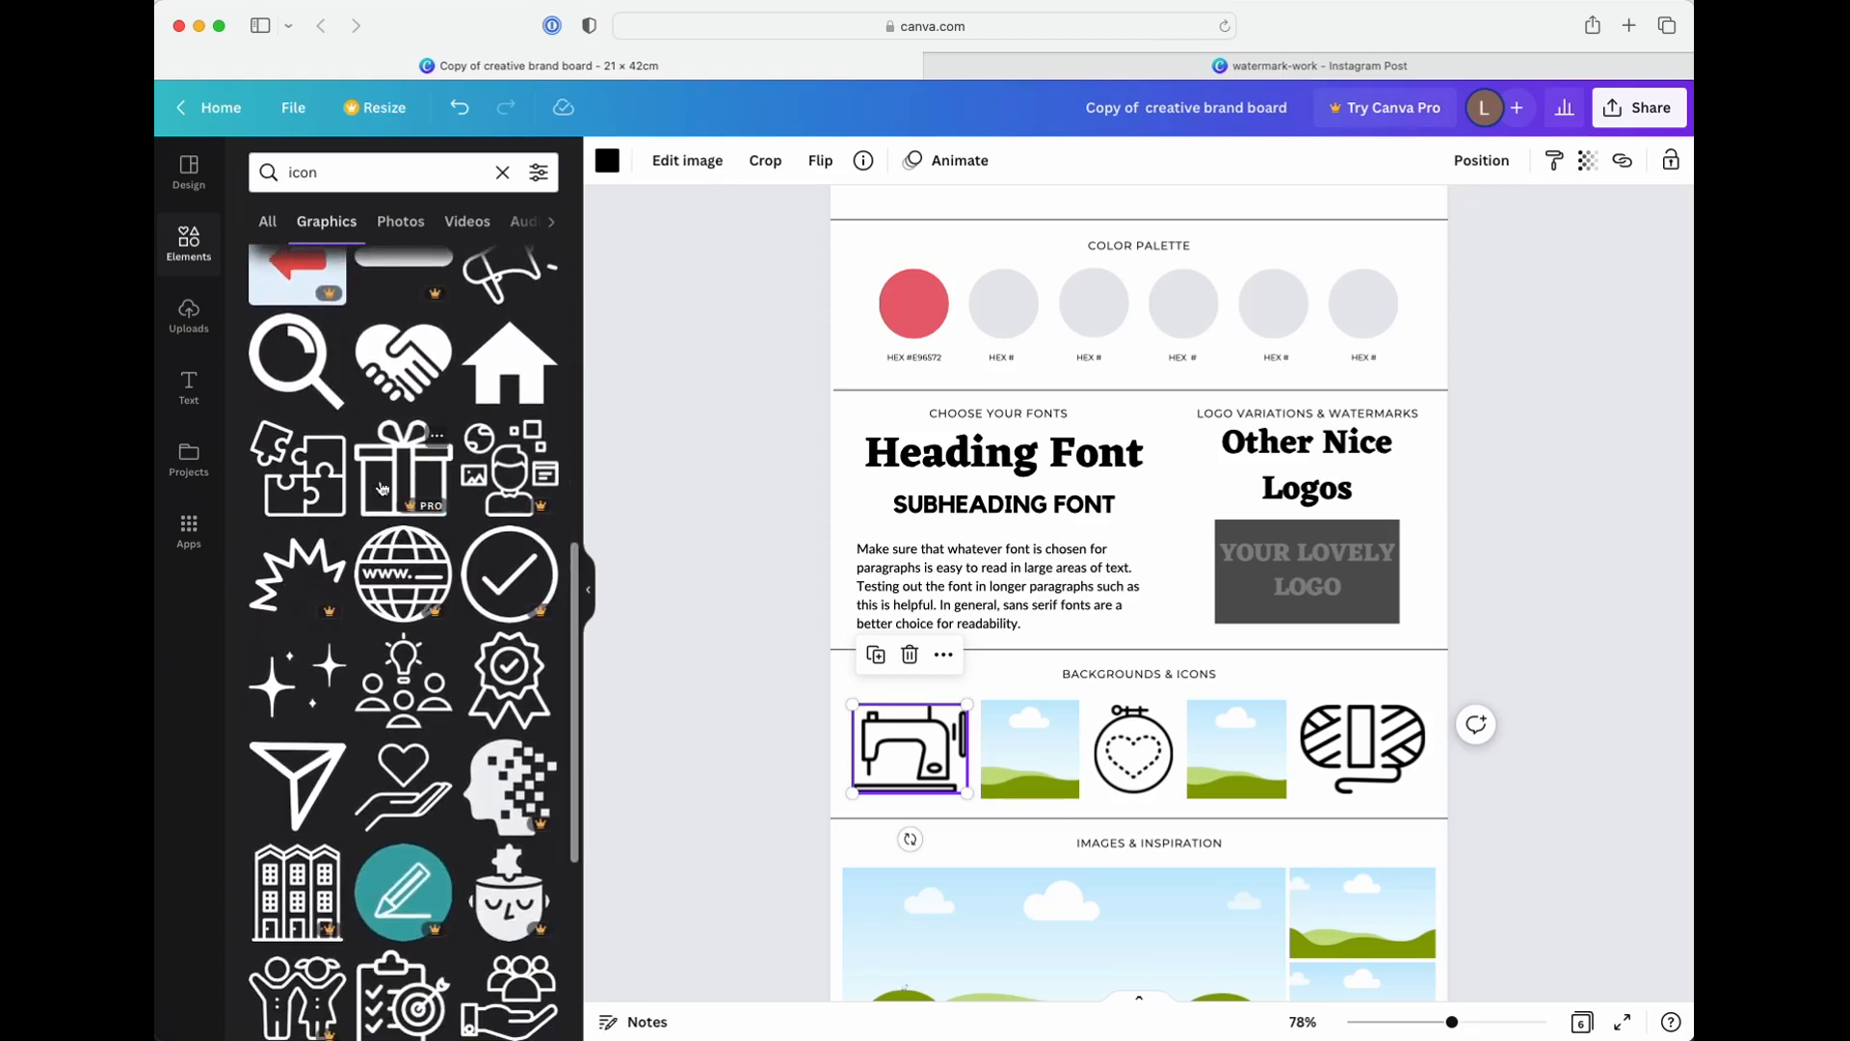
{"action": "scroll", "coordinate": [445, 570], "scroll_direction": "up", "scroll_amount": 8}
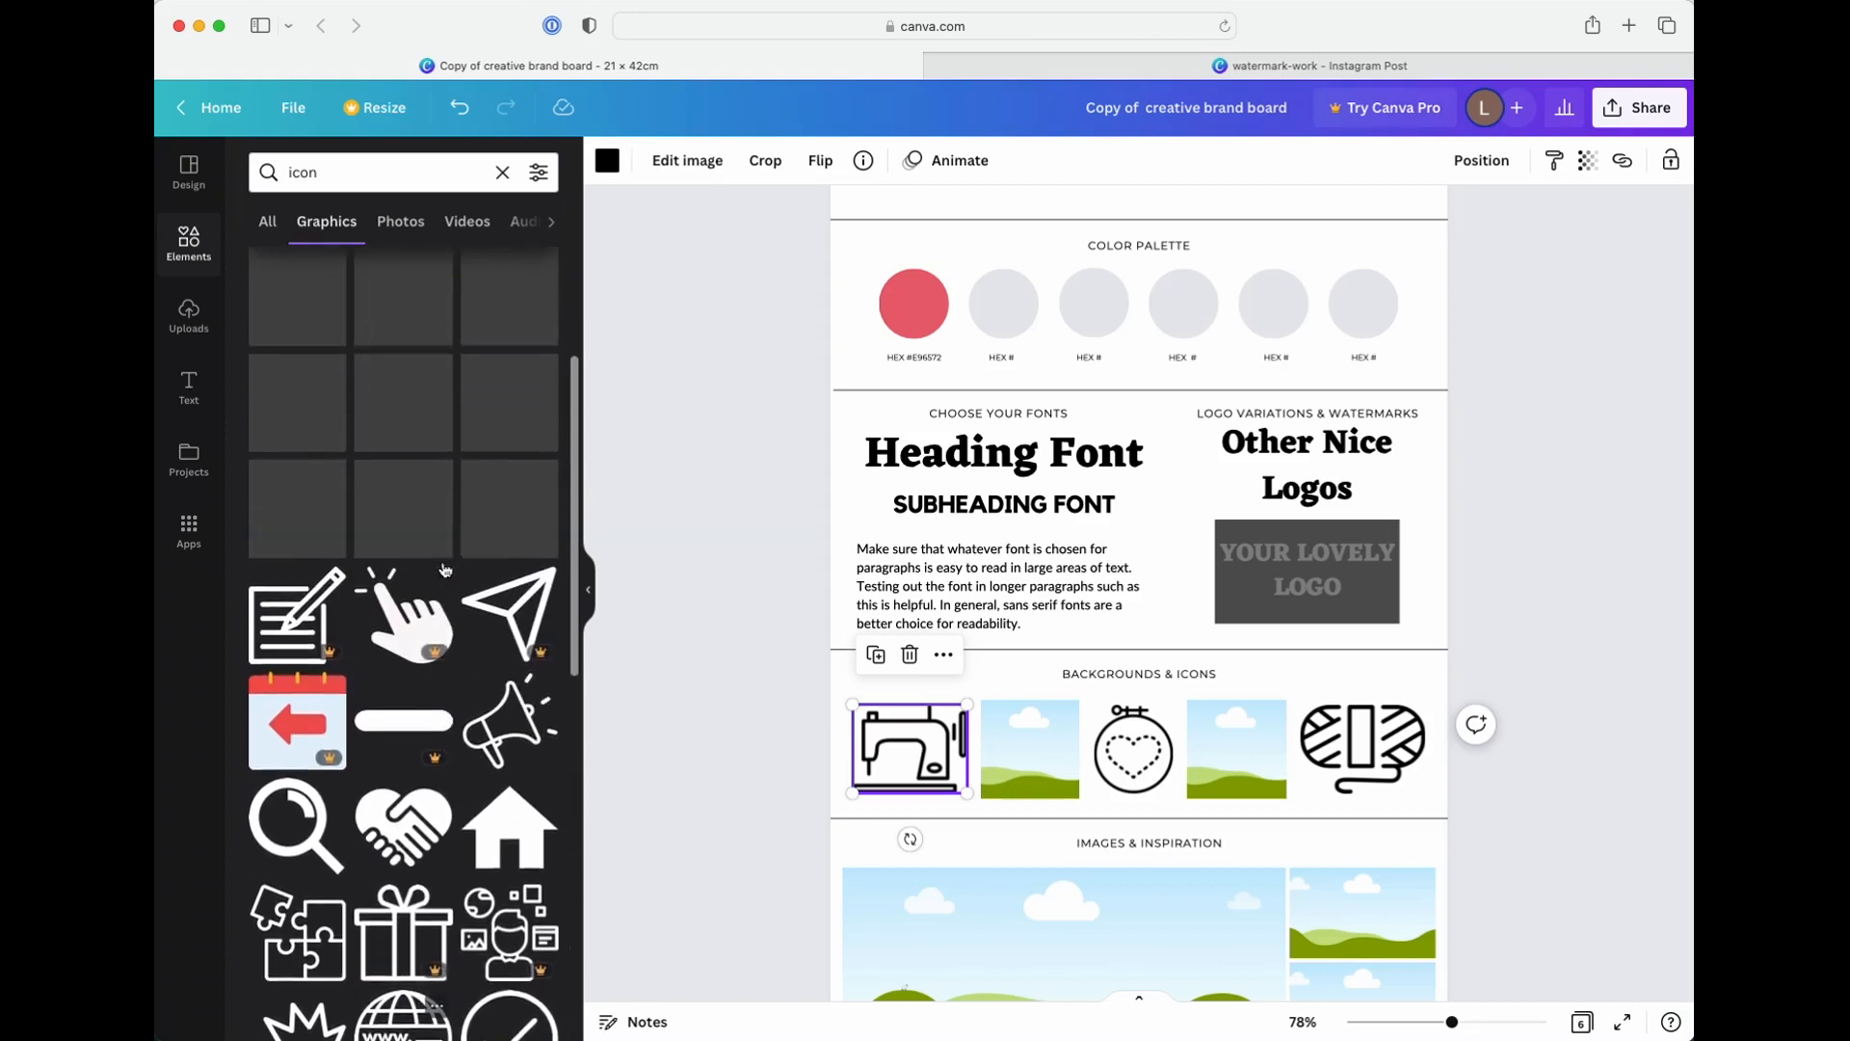
{"action": "scroll", "coordinate": [445, 569], "scroll_direction": "up", "scroll_amount": 3}
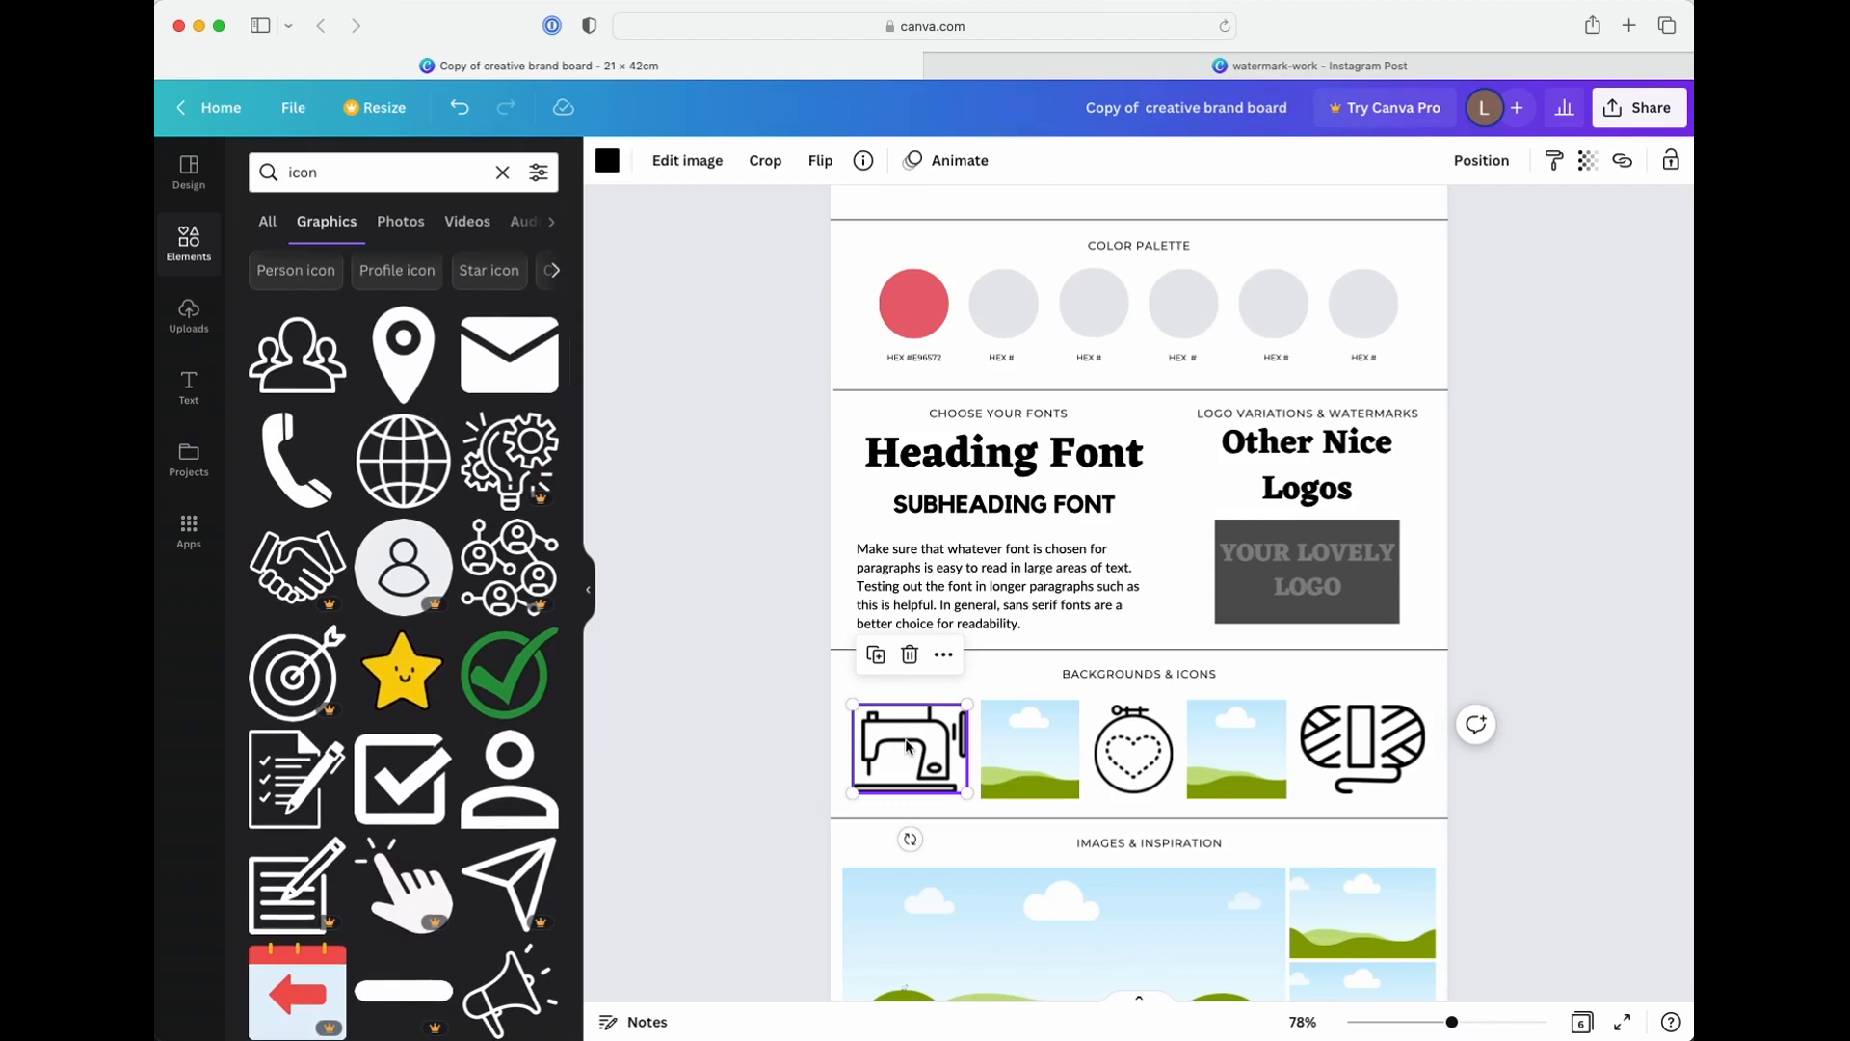
{"action": "key", "text": "Delete"}
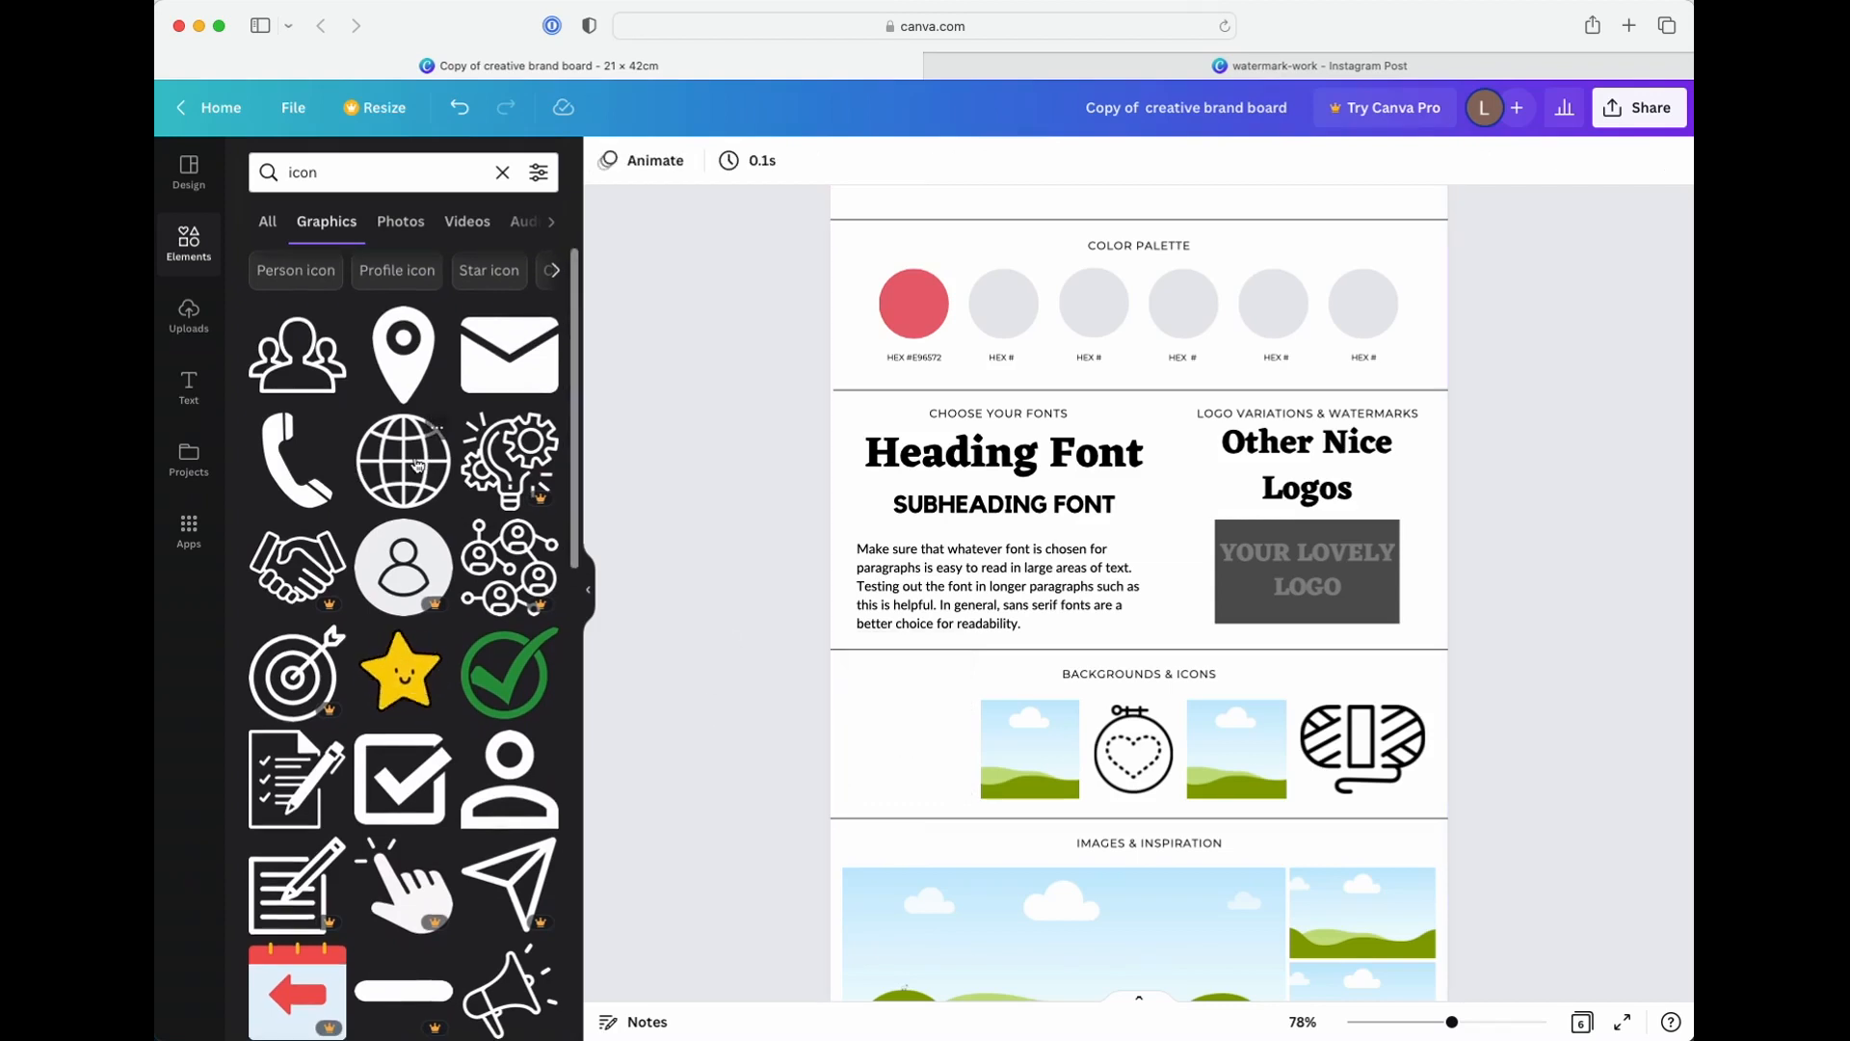
{"action": "left_click", "coordinate": [417, 465]}
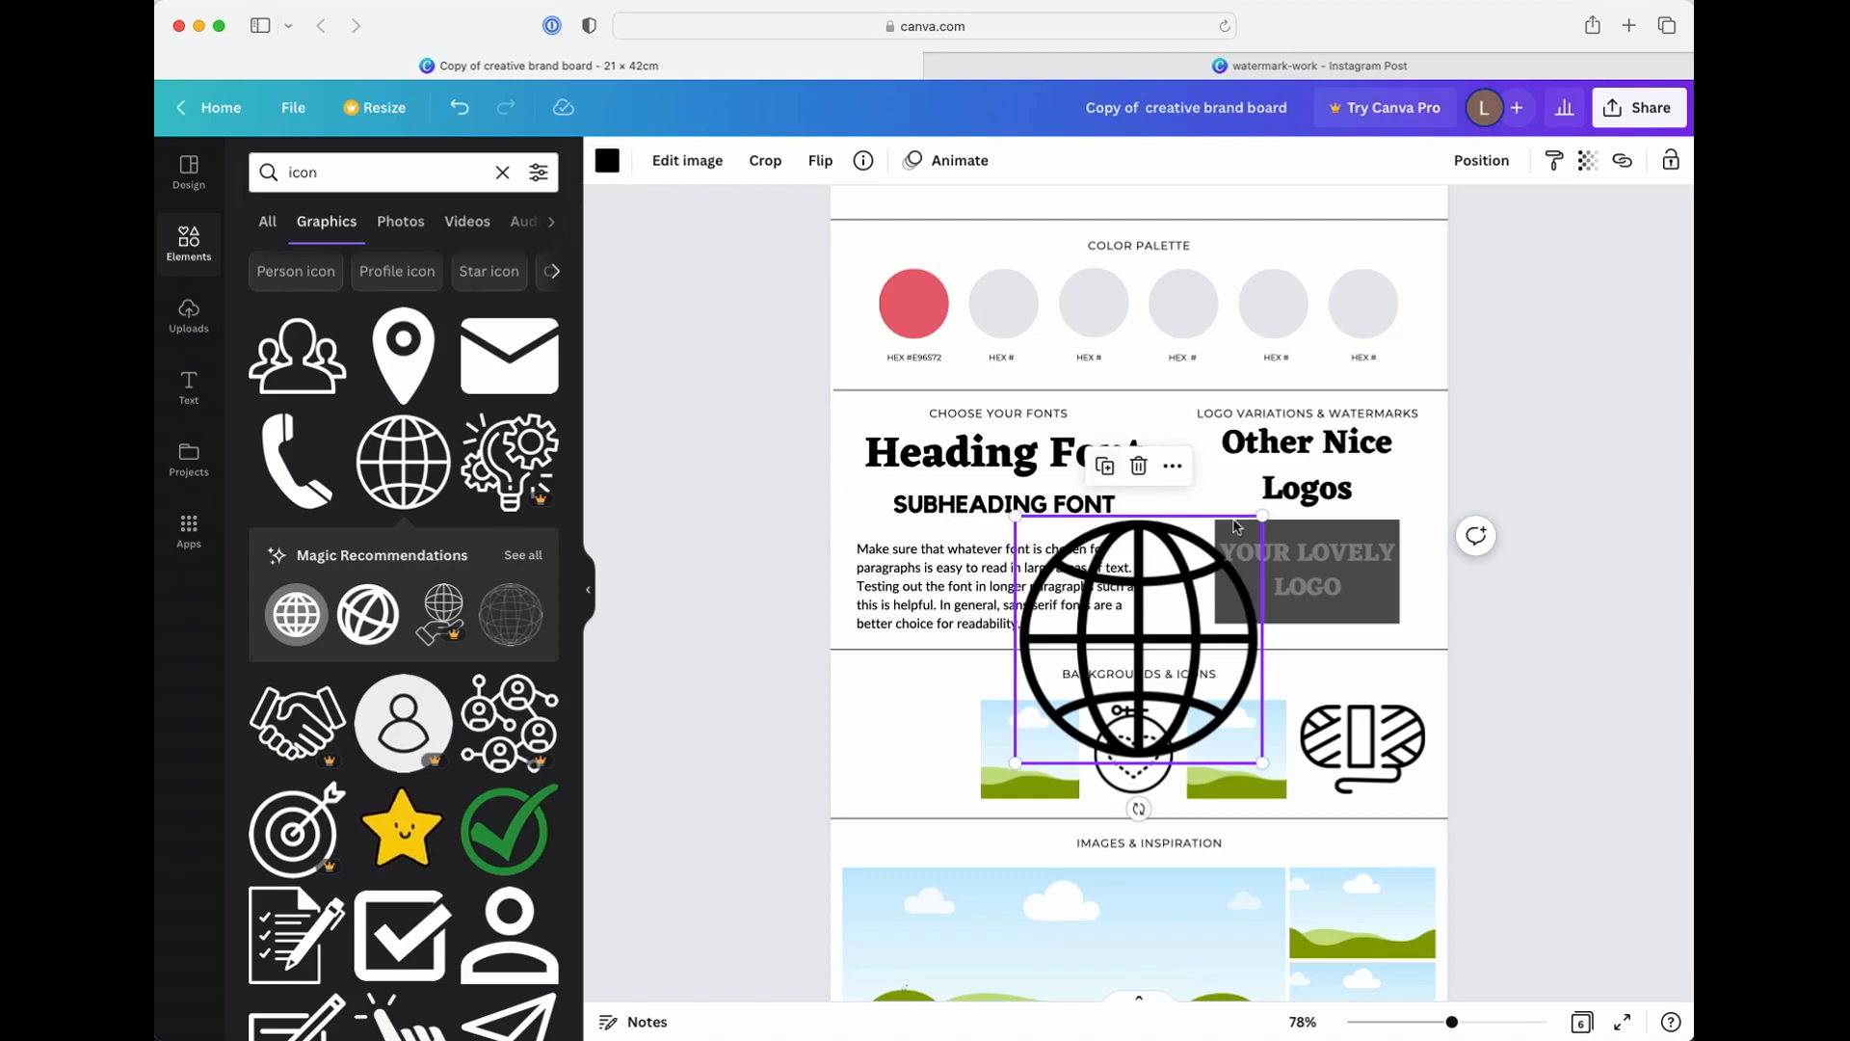
{"action": "left_click_drag", "start_coordinate": [1261, 518], "coordinate": [906, 745]}
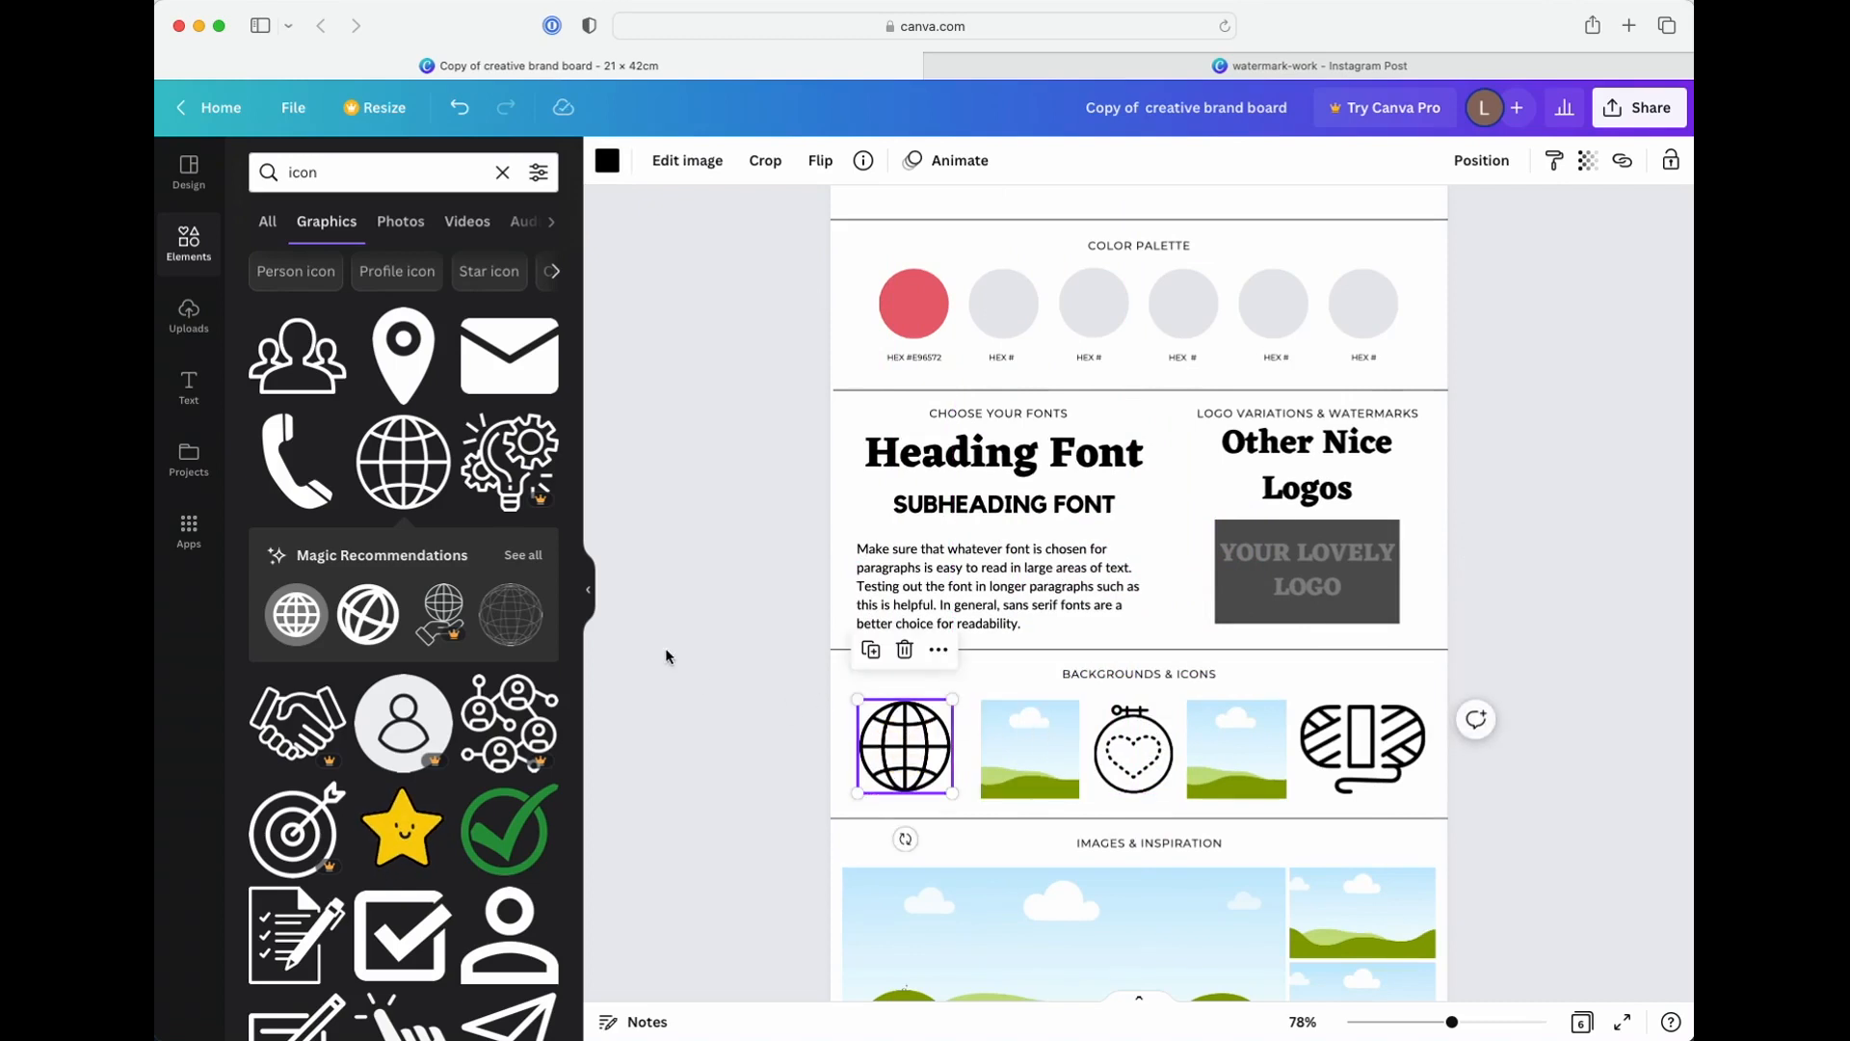
Try coral red and olive green on the globe icon, and settle on violet from the default colors
{"action": "left_click", "coordinate": [622, 157]}
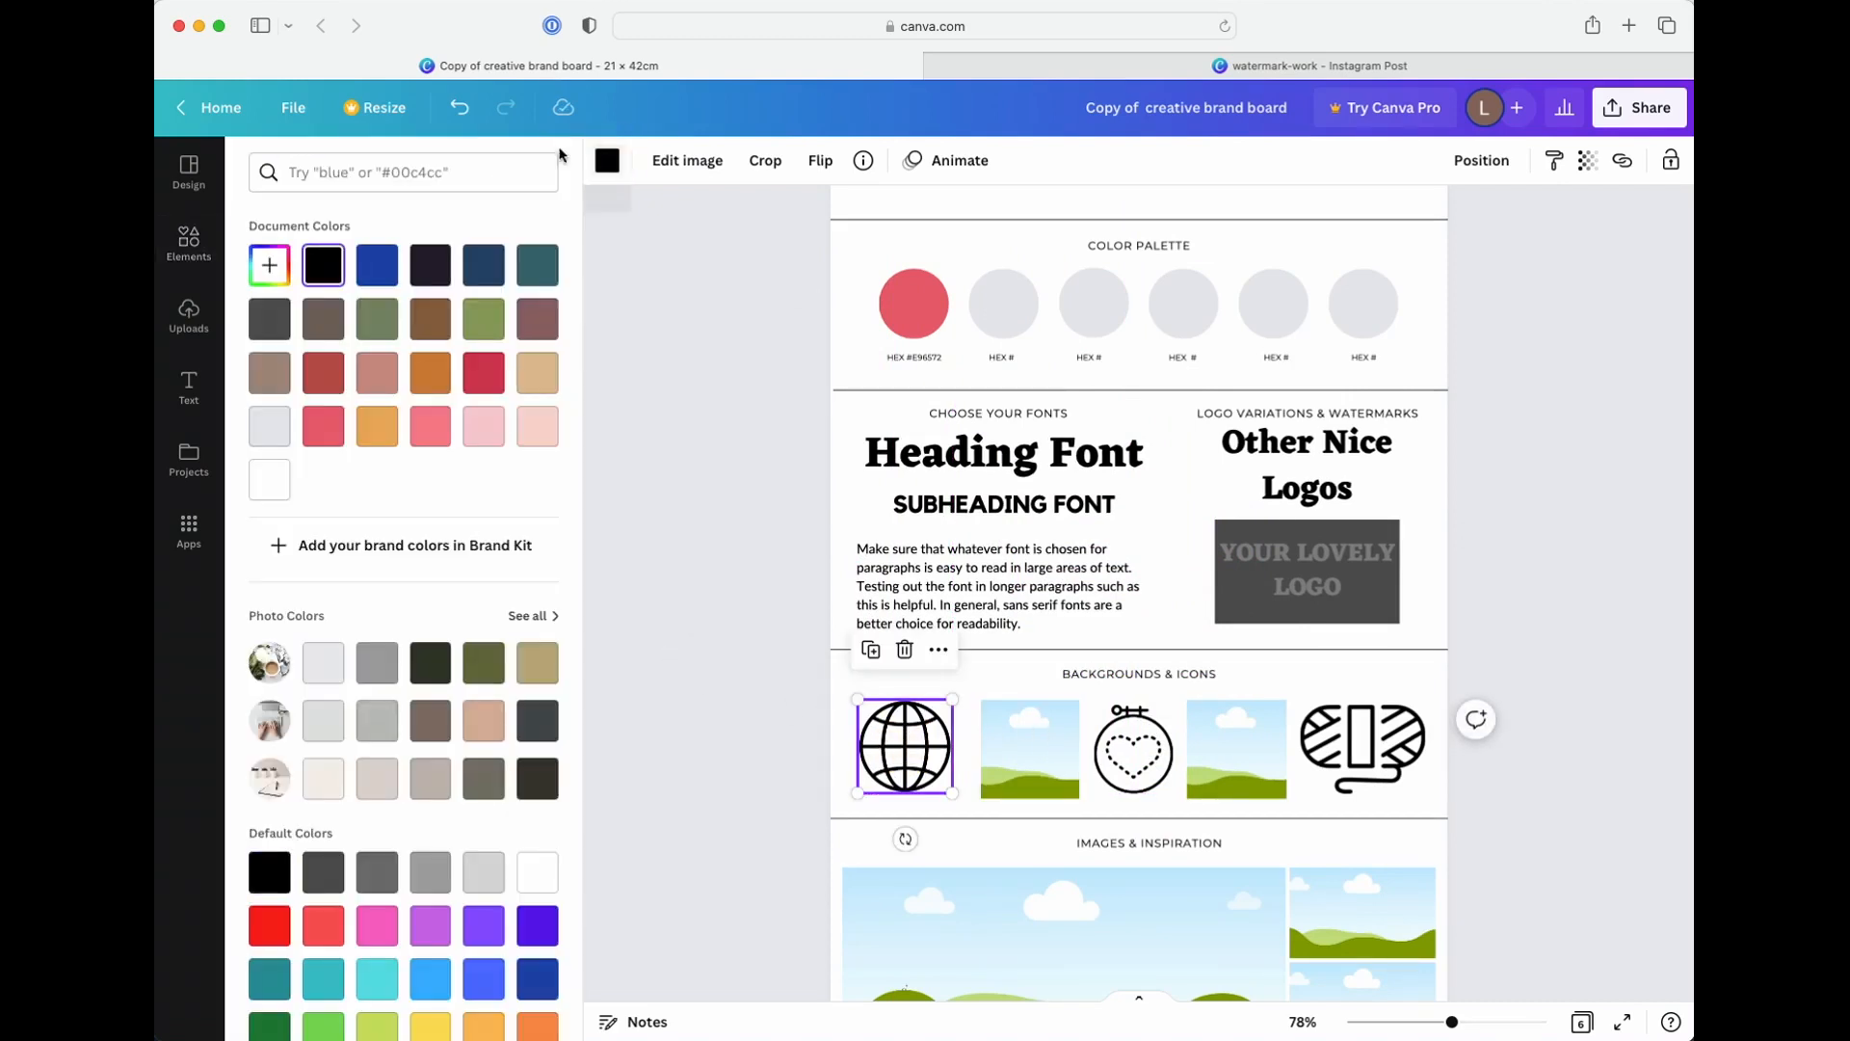
{"action": "left_click", "coordinate": [327, 426]}
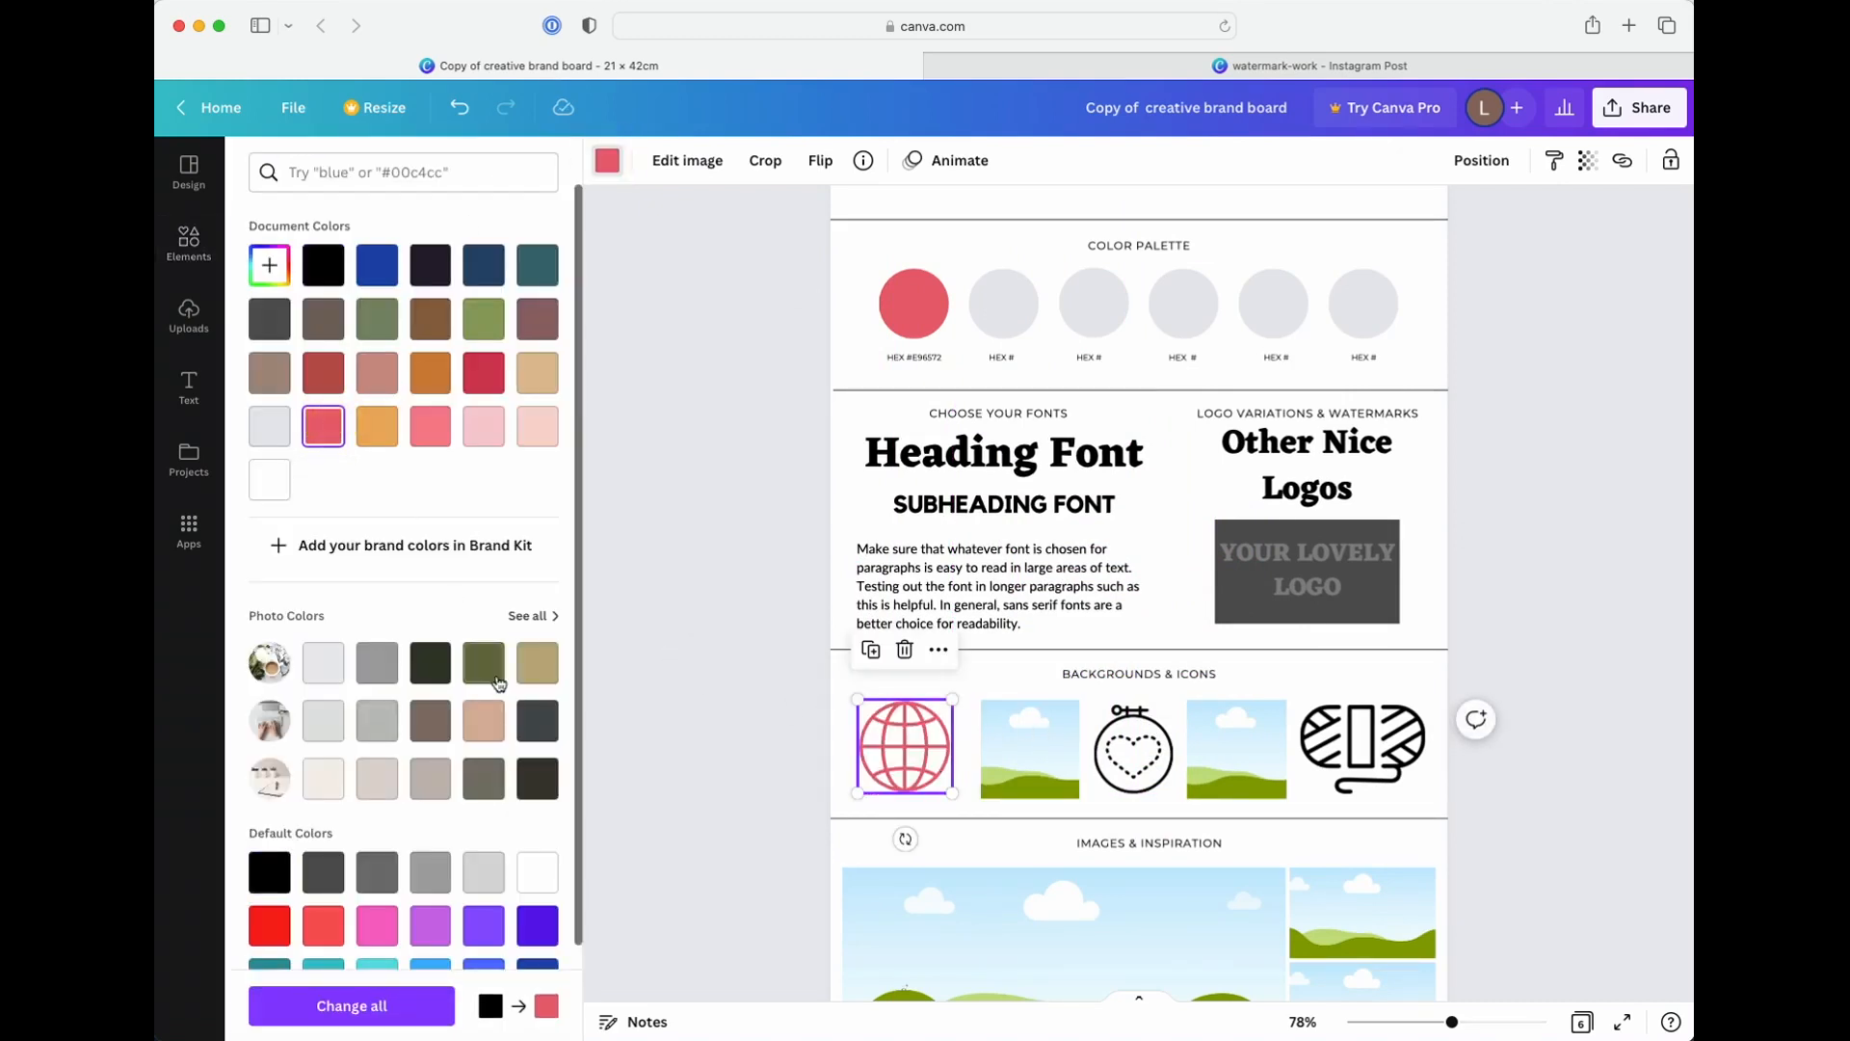
{"action": "left_click", "coordinate": [485, 661]}
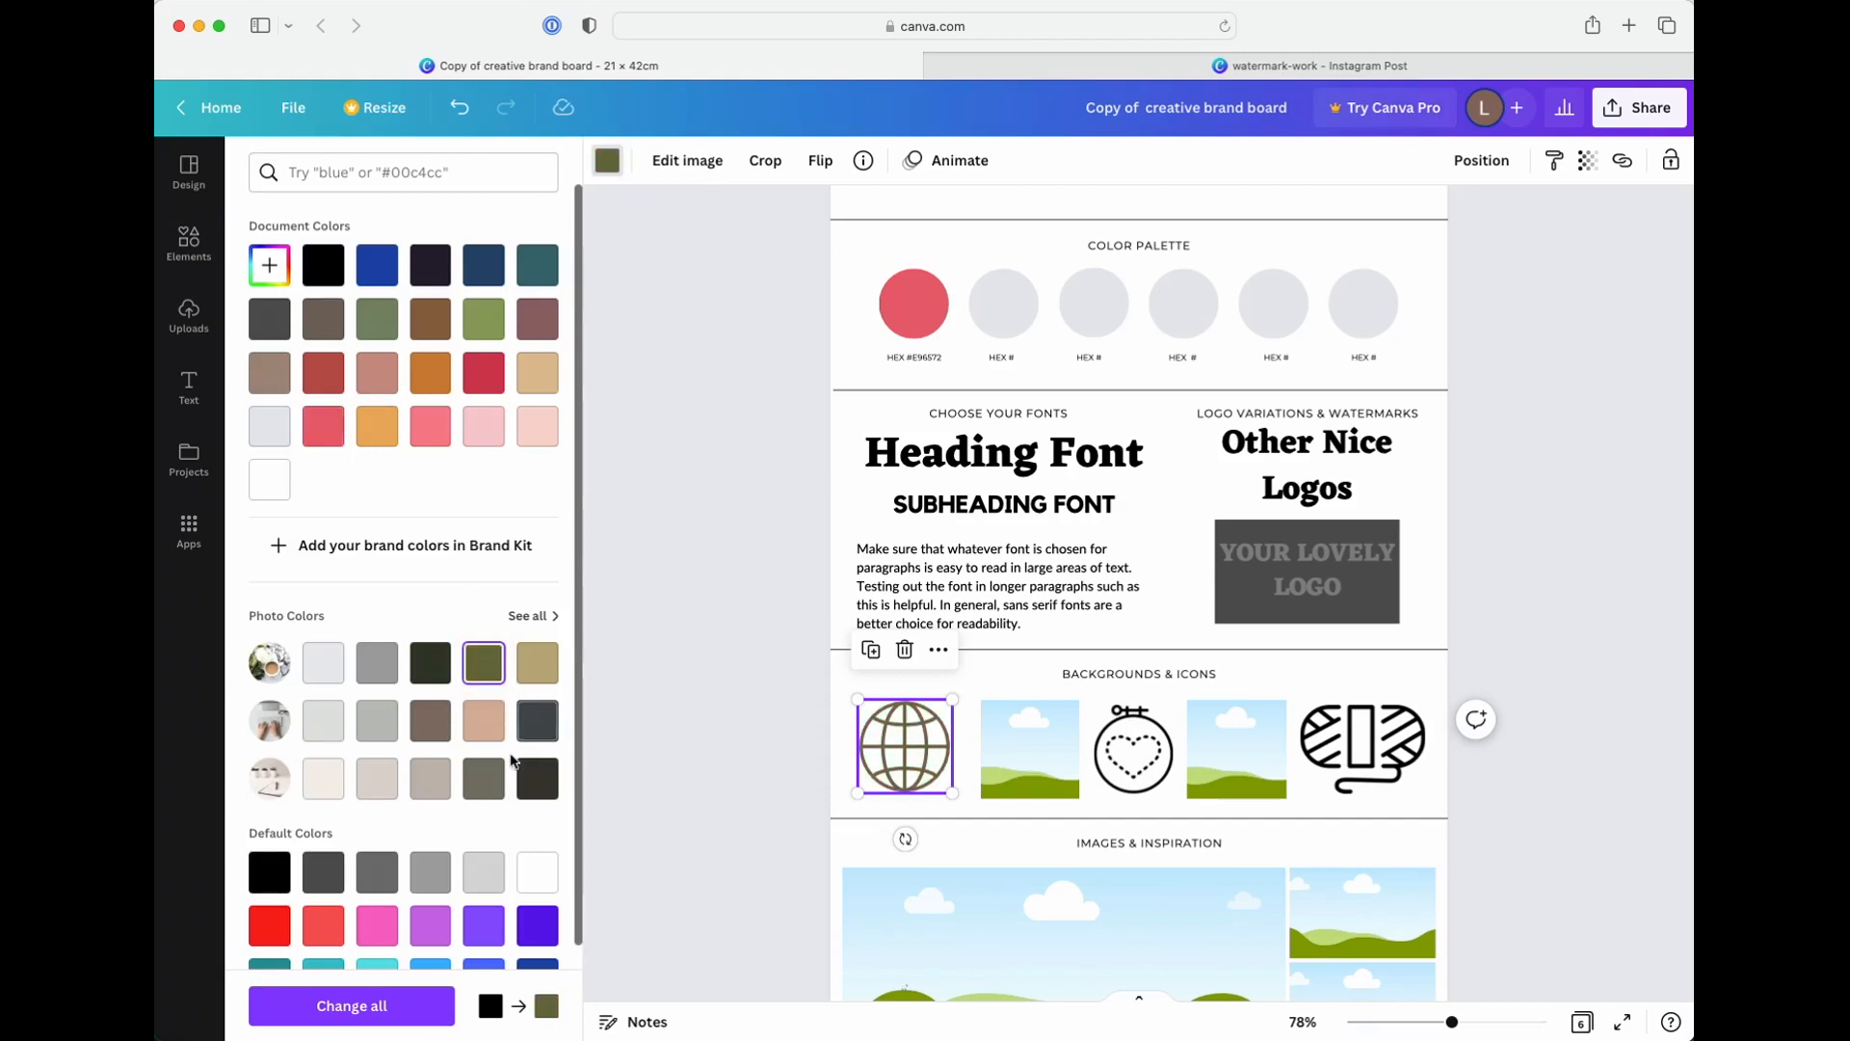
{"action": "left_click", "coordinate": [483, 924]}
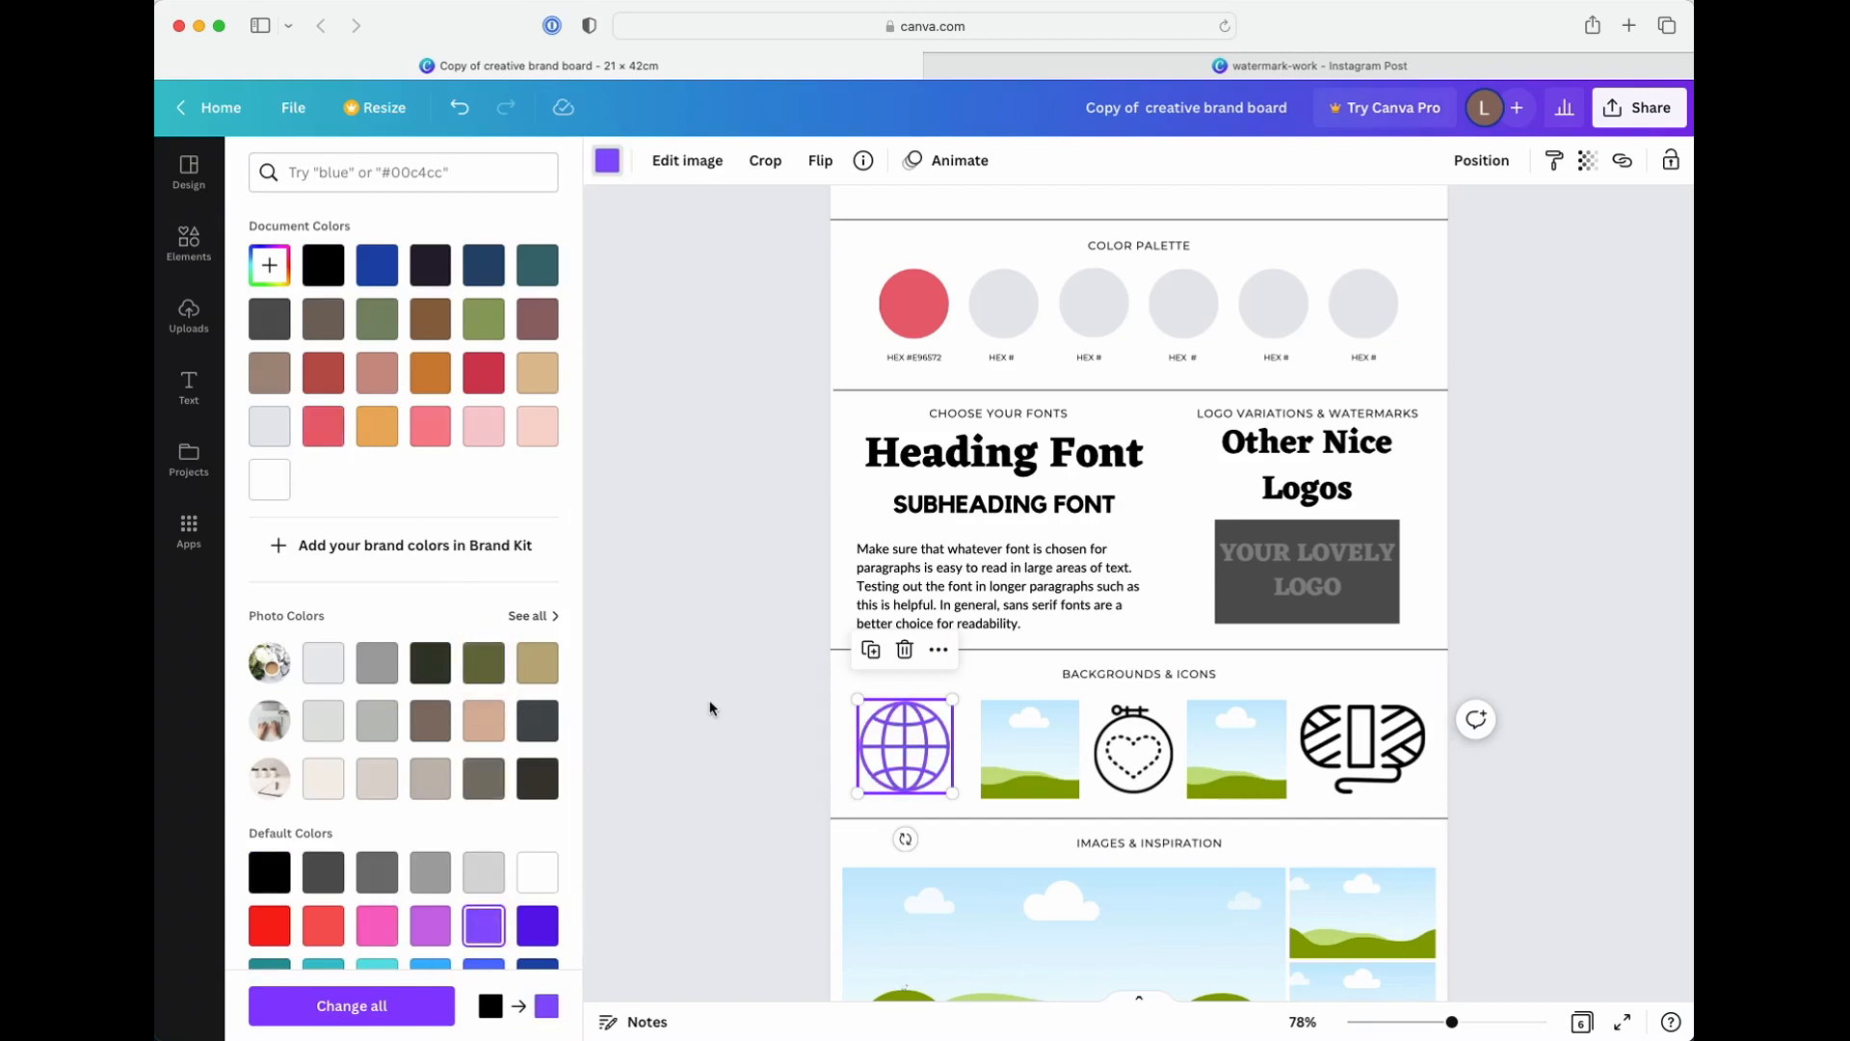
{"action": "left_click", "coordinate": [781, 684]}
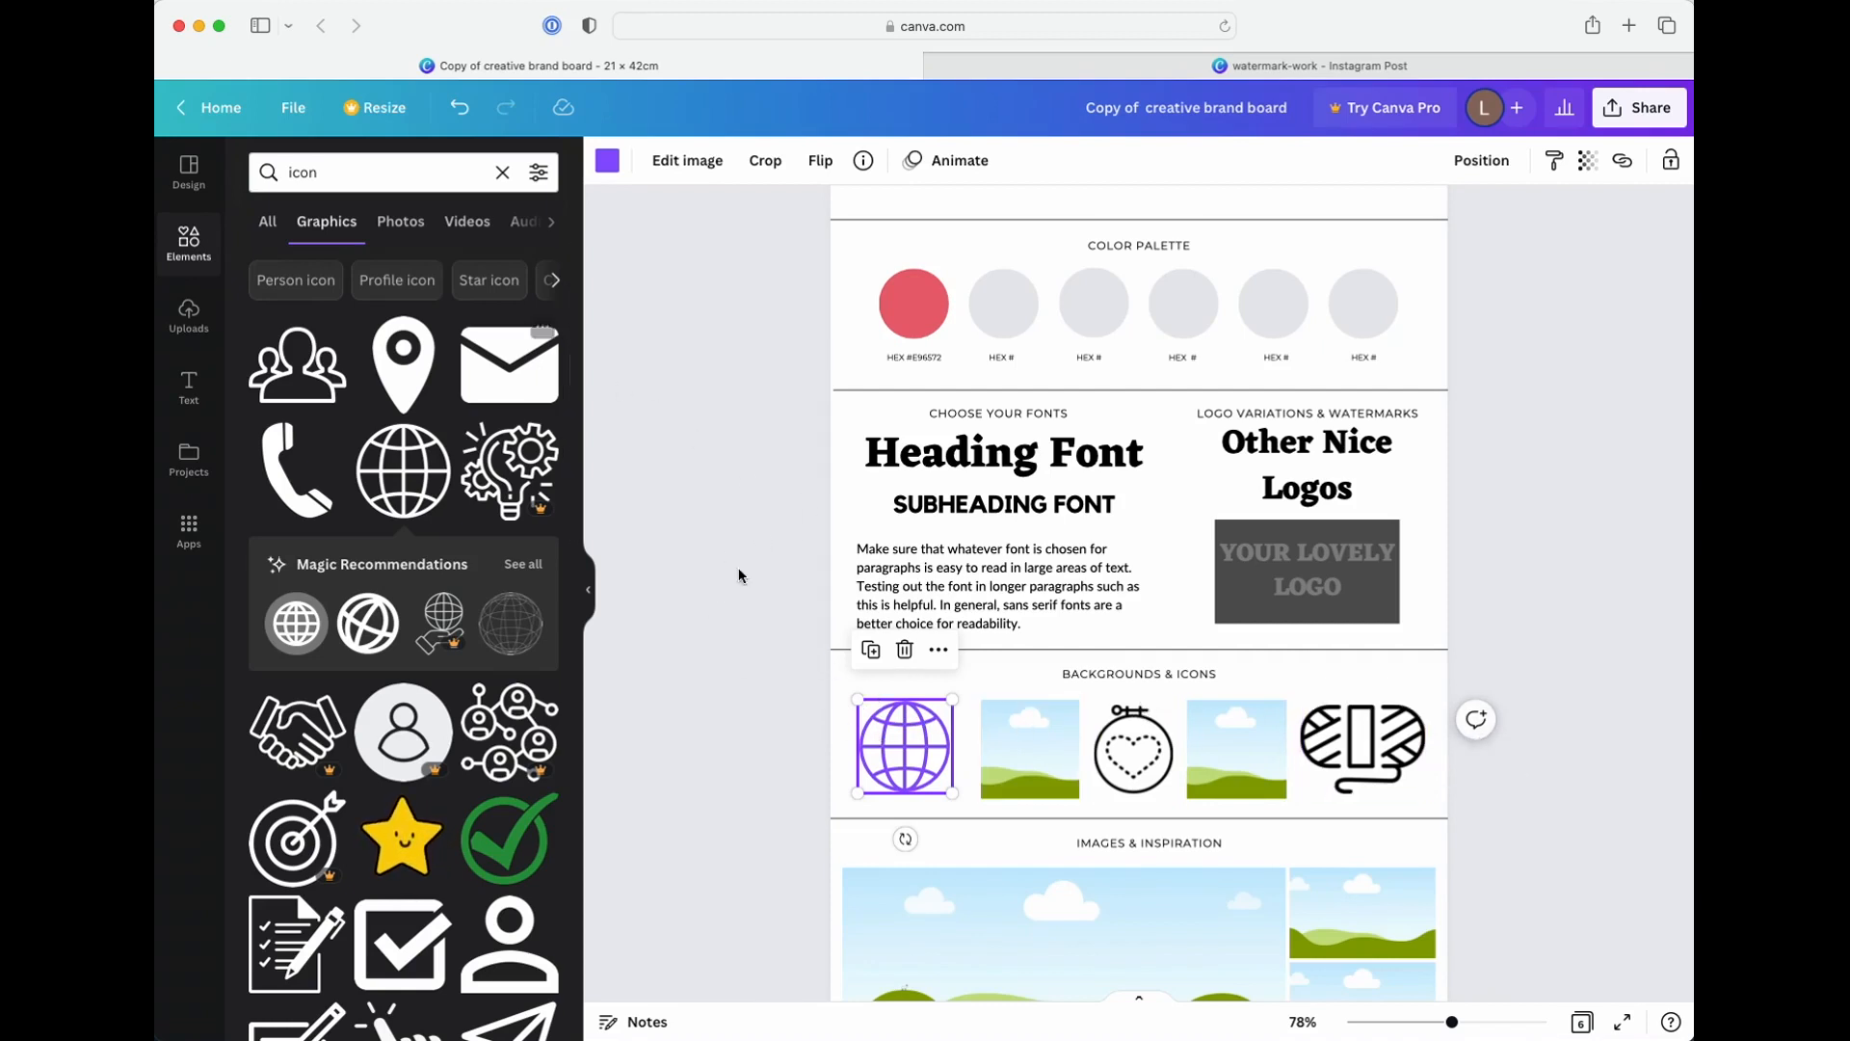
Examine the Backgrounds & Icons rows on page 1 and the sample boards through page 5, returning to page 2
{"action": "scroll", "coordinate": [1319, 738], "scroll_direction": "down", "scroll_amount": 1}
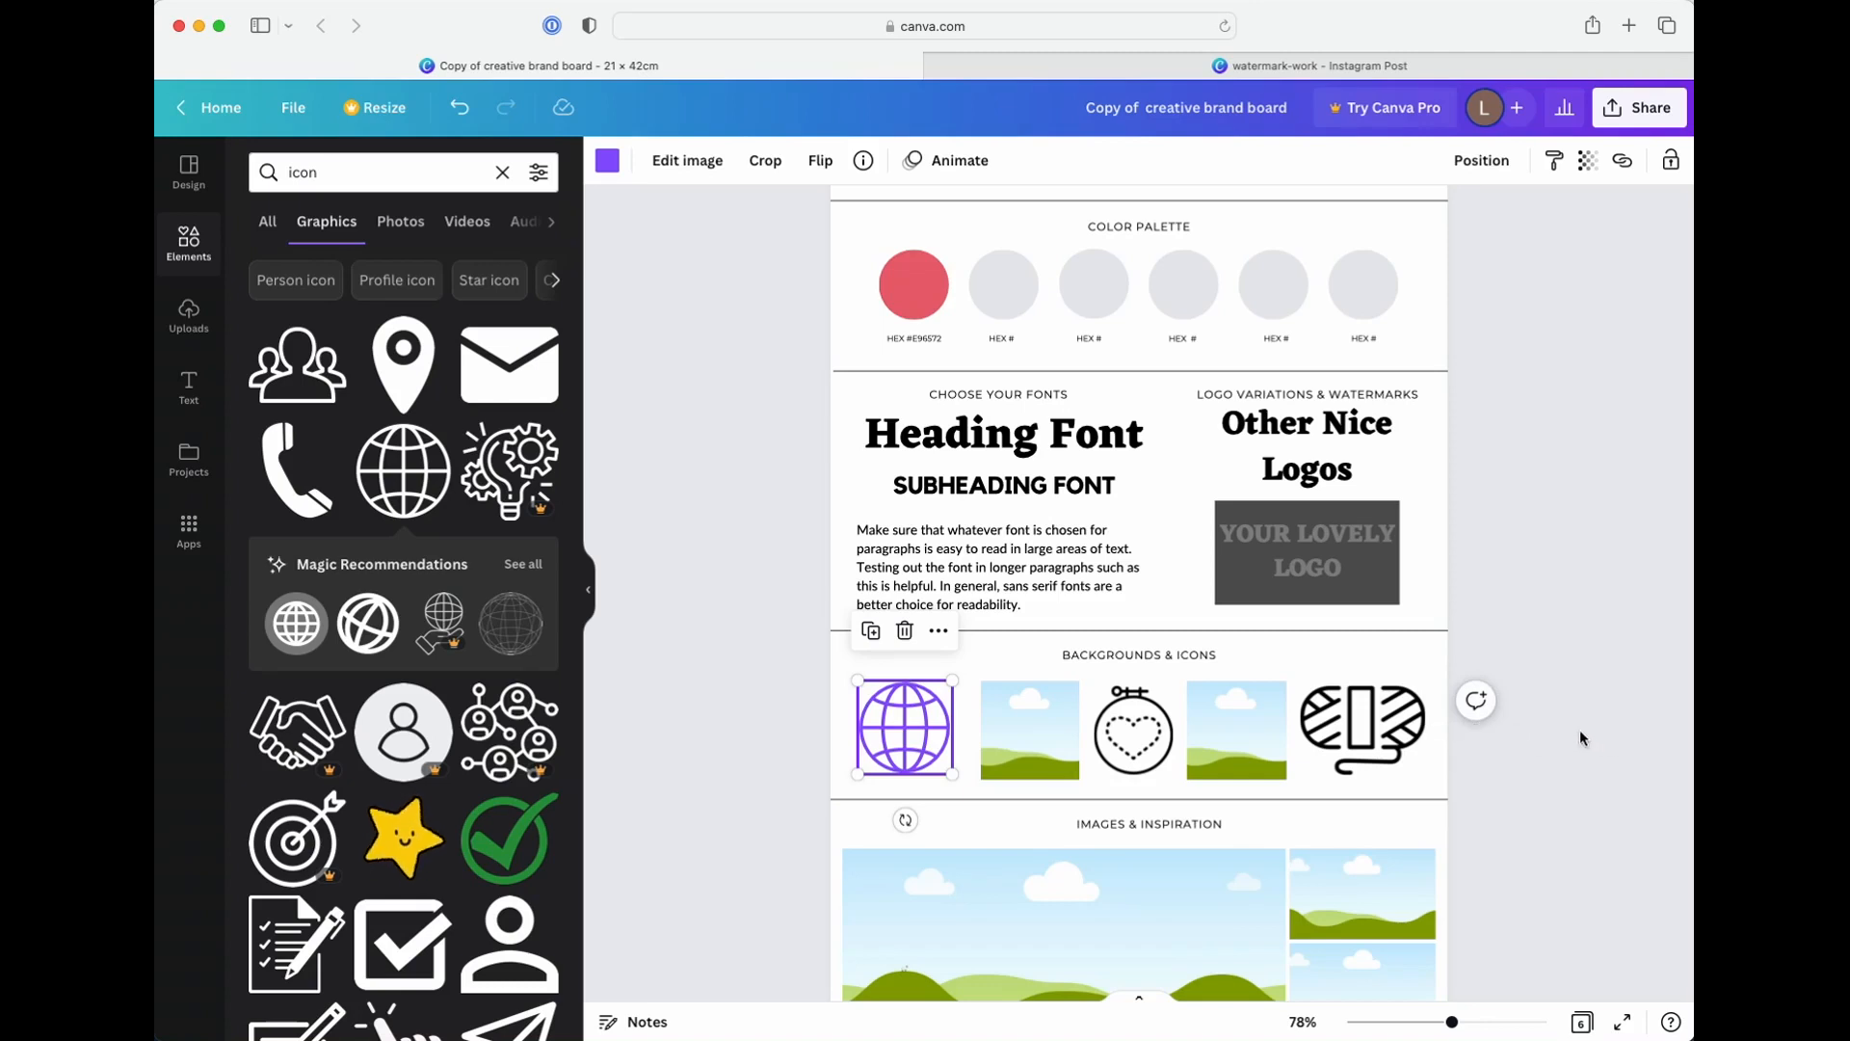
{"action": "scroll", "coordinate": [1578, 730], "scroll_direction": "down", "scroll_amount": 1}
{"action": "scroll", "coordinate": [1580, 738], "scroll_direction": "down", "scroll_amount": 5}
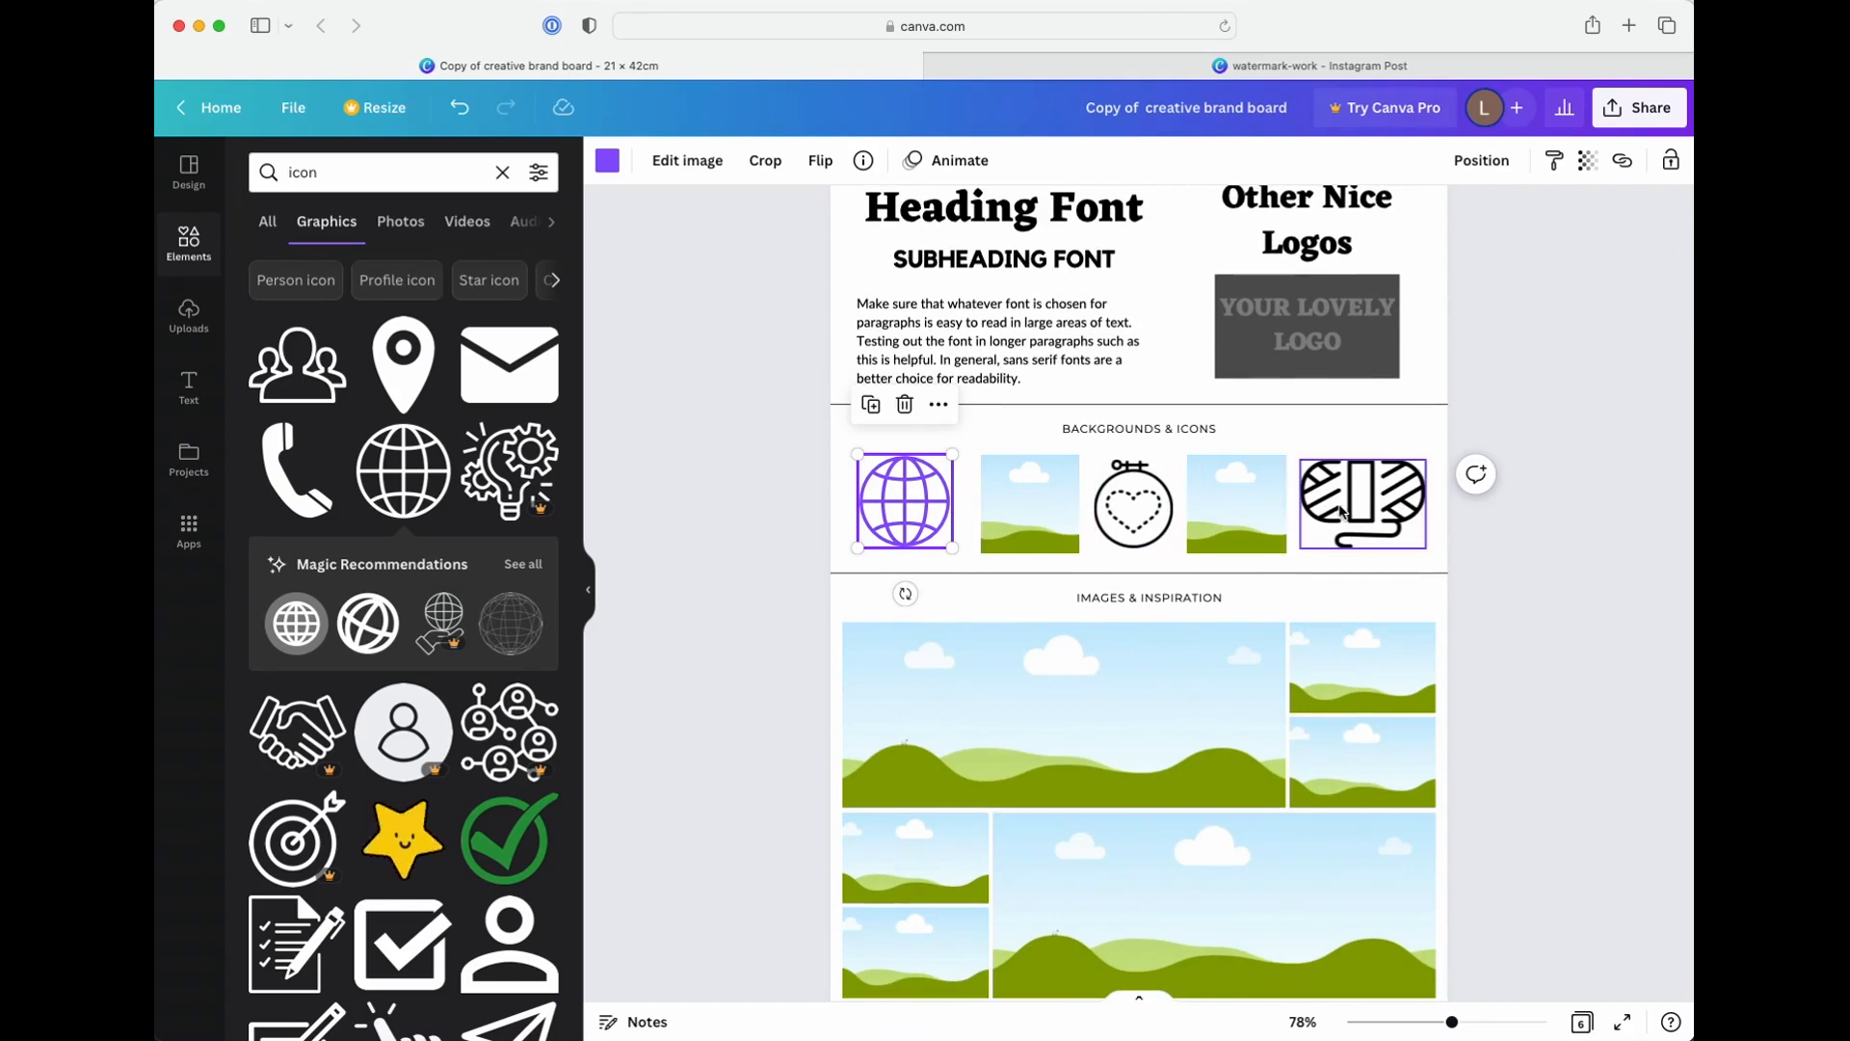
{"action": "scroll", "coordinate": [810, 571], "scroll_direction": "down", "scroll_amount": 20}
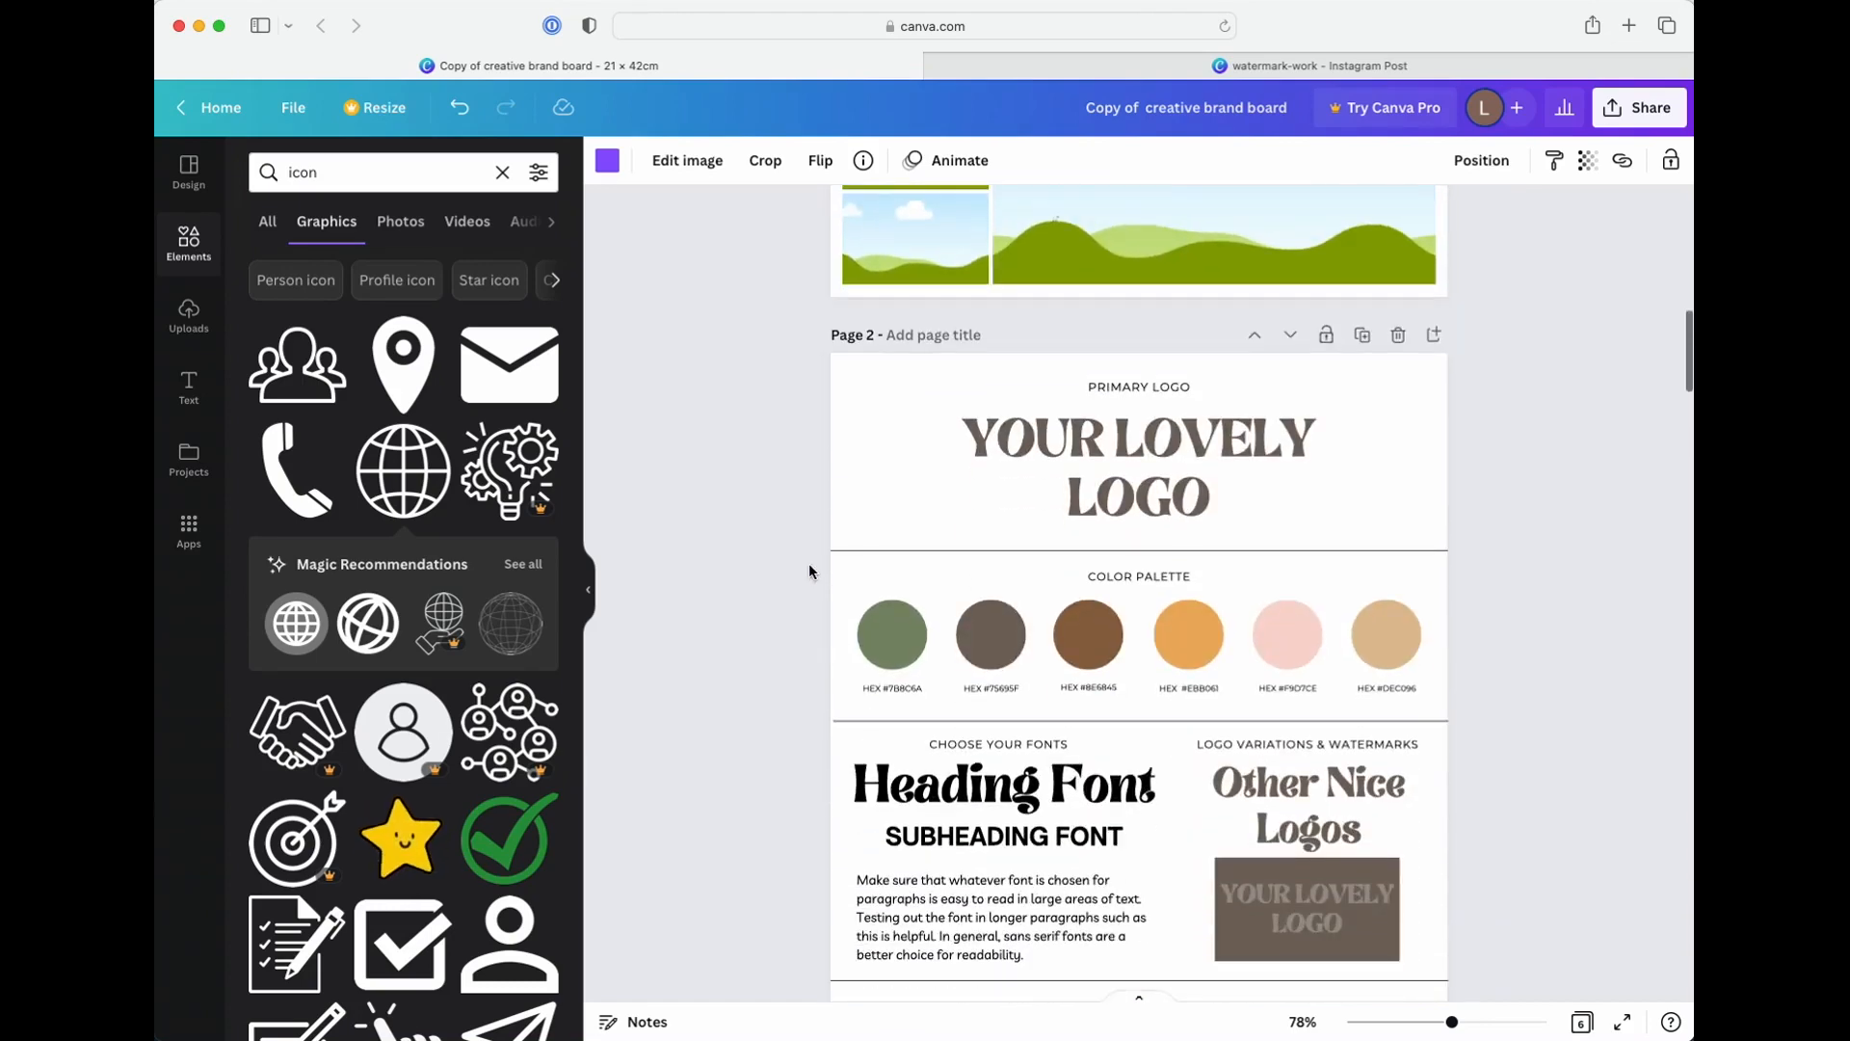
{"action": "scroll", "coordinate": [809, 572], "scroll_direction": "down", "scroll_amount": 15}
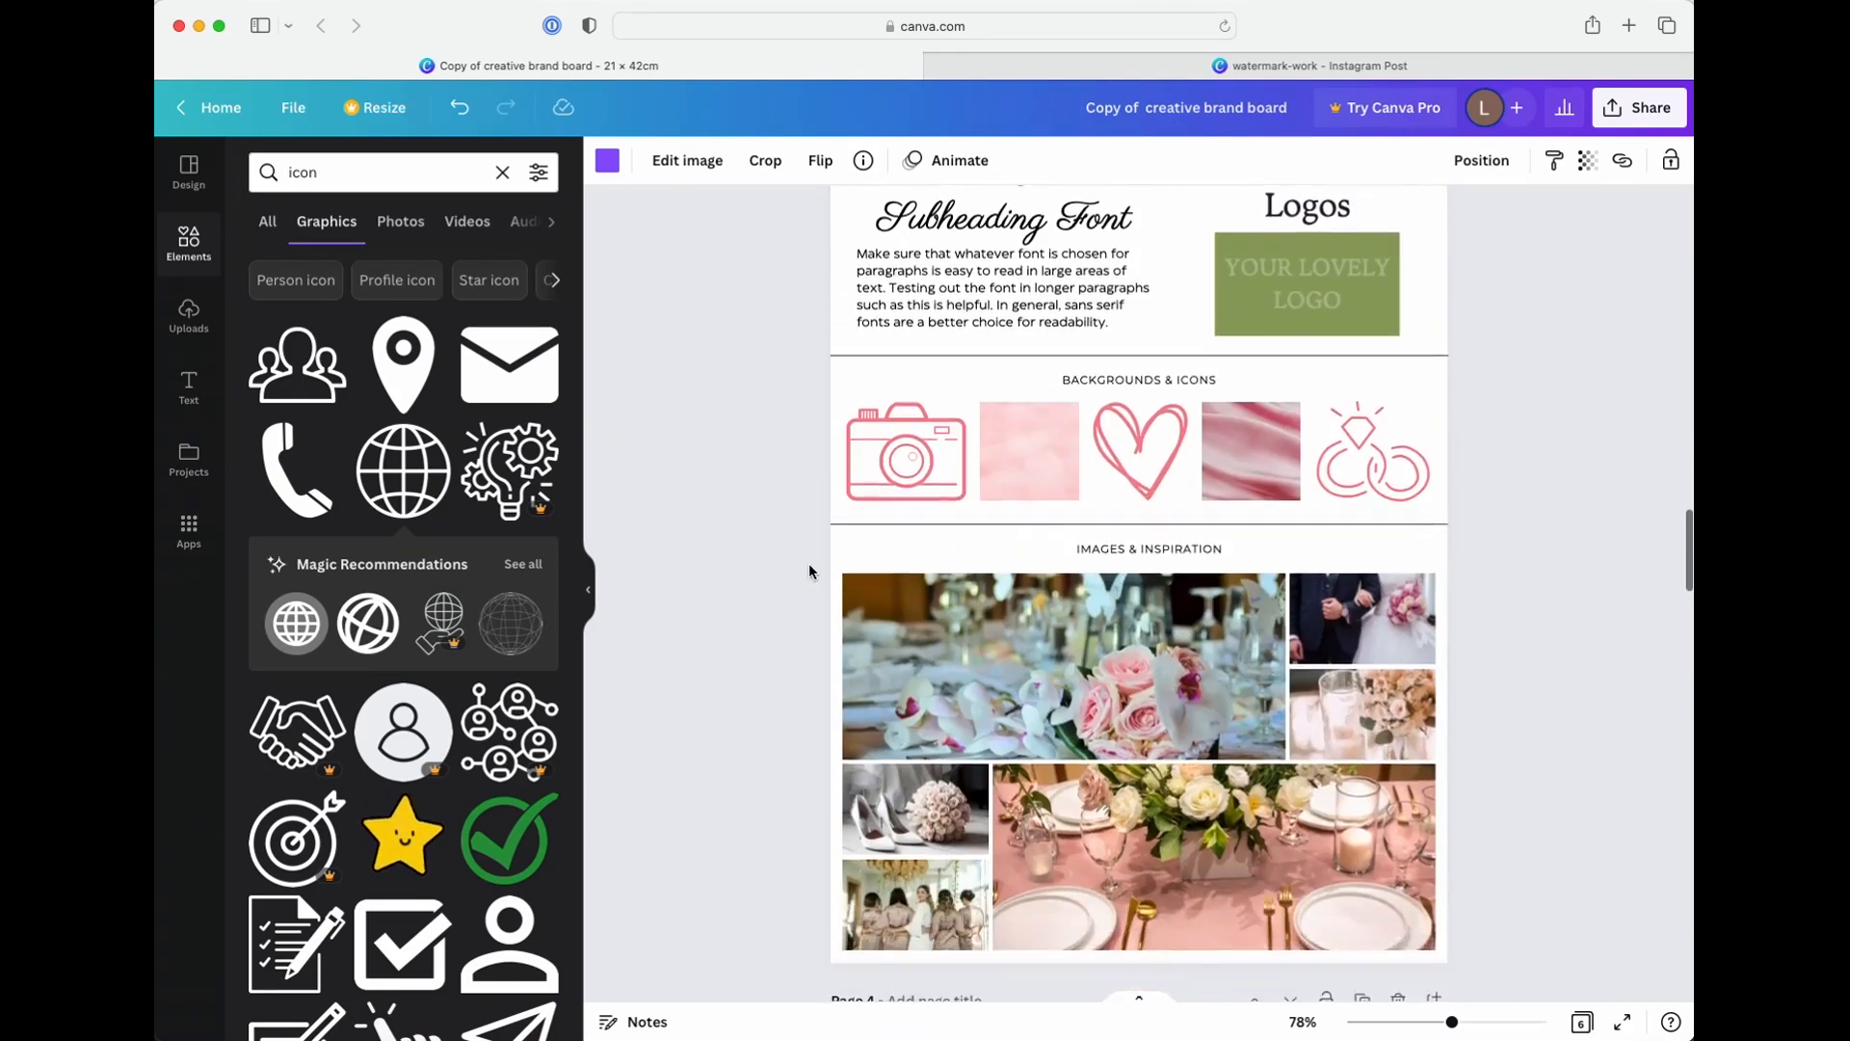
{"action": "scroll", "coordinate": [809, 571], "scroll_direction": "down", "scroll_amount": 15}
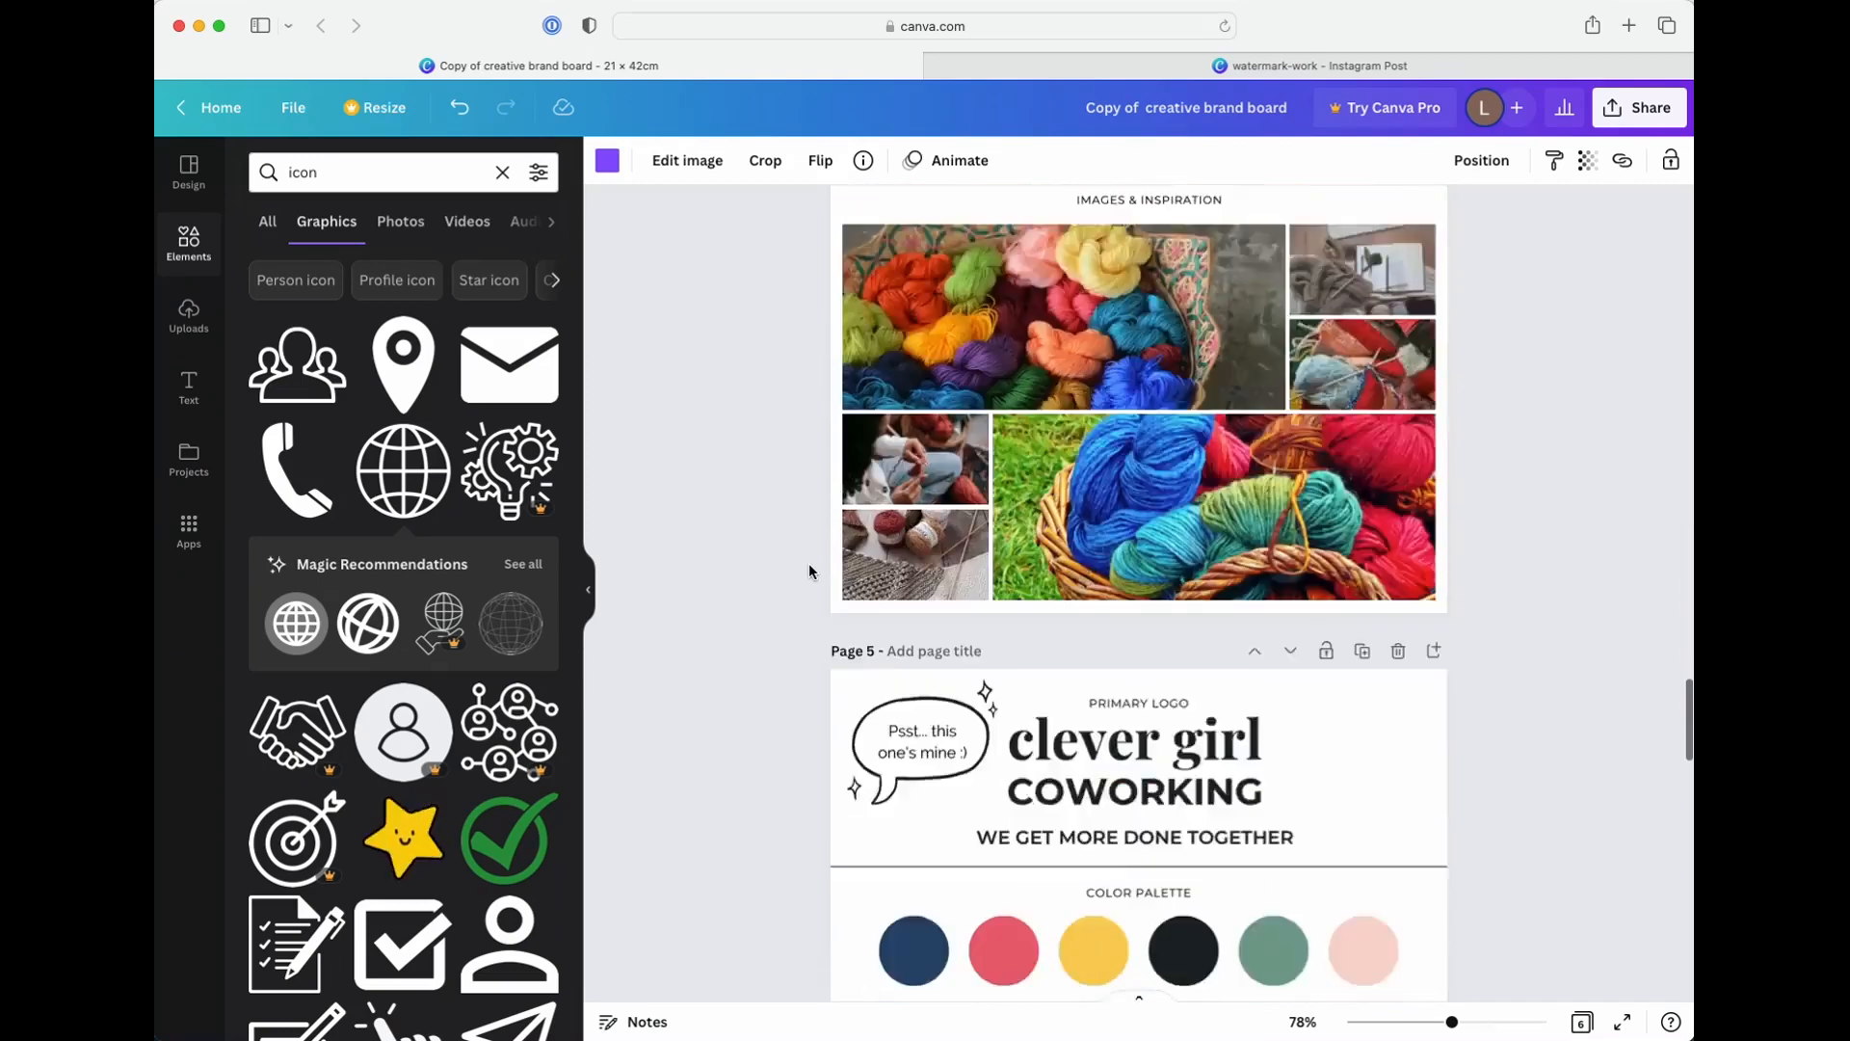
{"action": "scroll", "coordinate": [809, 572], "scroll_direction": "down", "scroll_amount": 2}
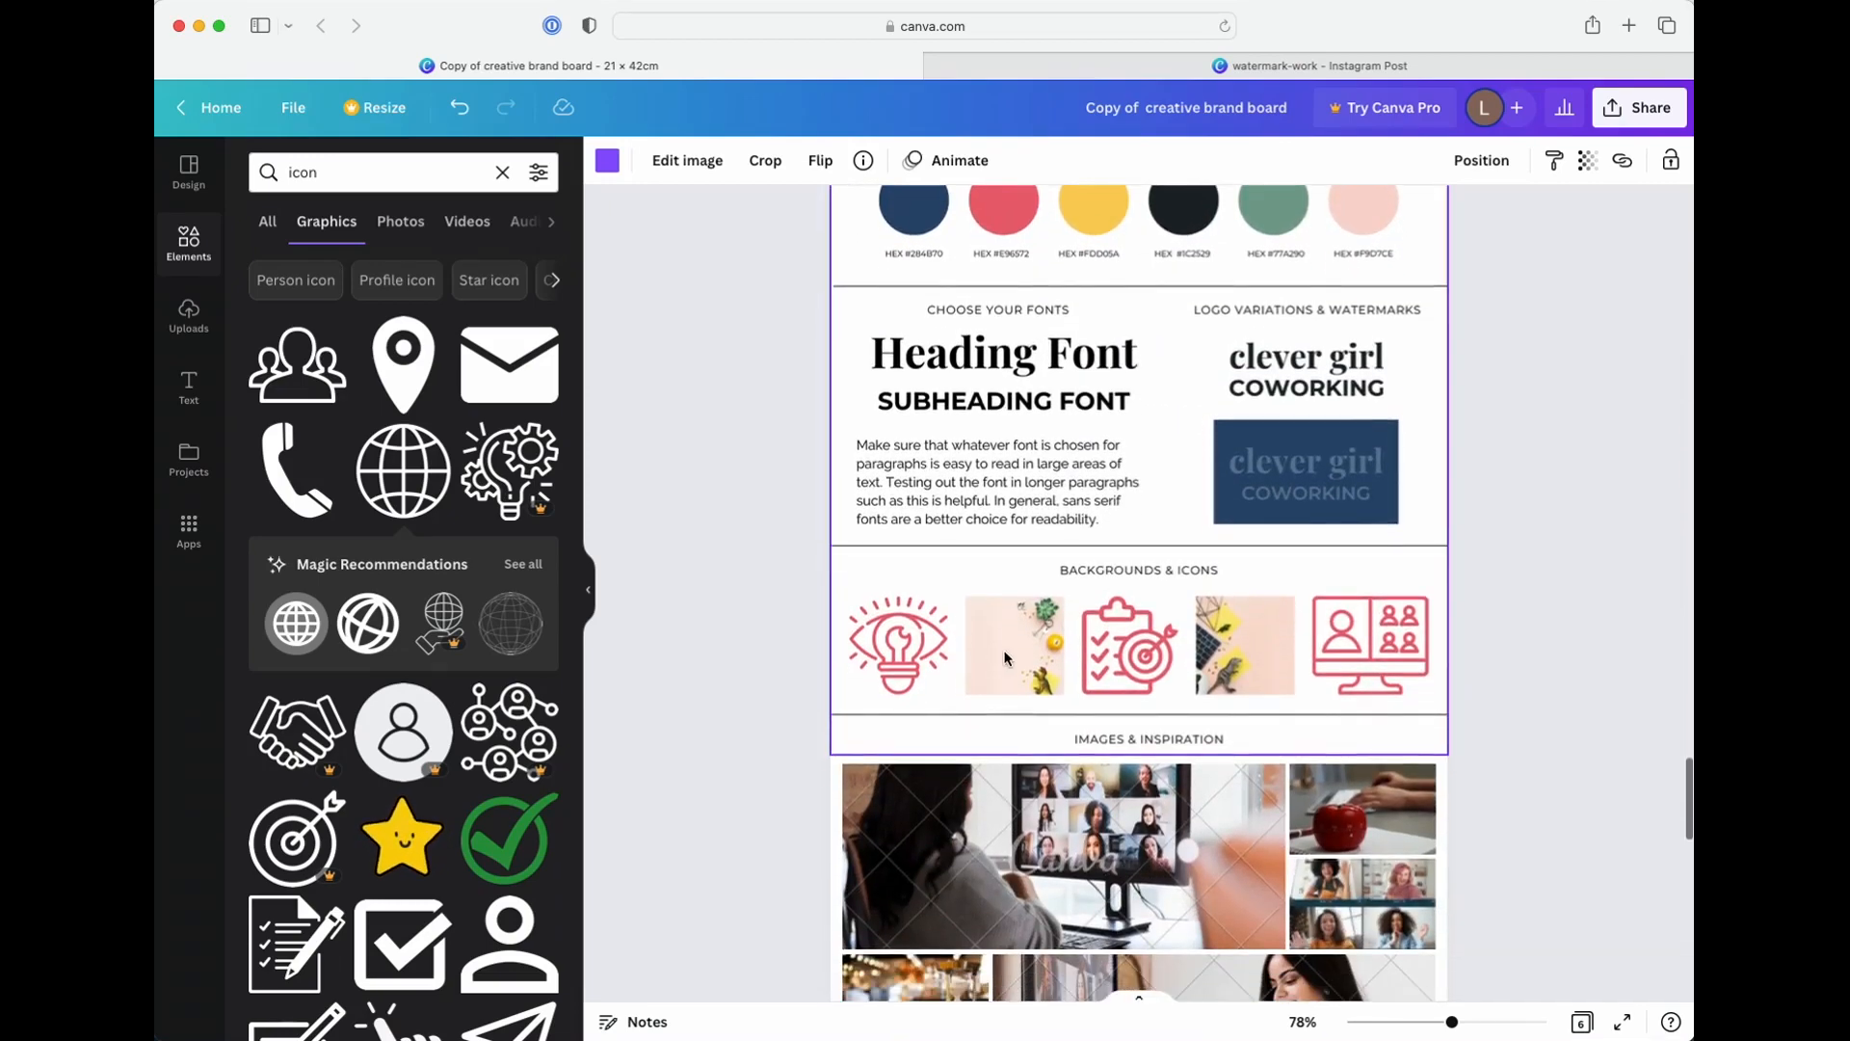
{"action": "left_click", "coordinate": [1004, 658]}
{"action": "scroll", "coordinate": [893, 541], "scroll_direction": "down", "scroll_amount": 10}
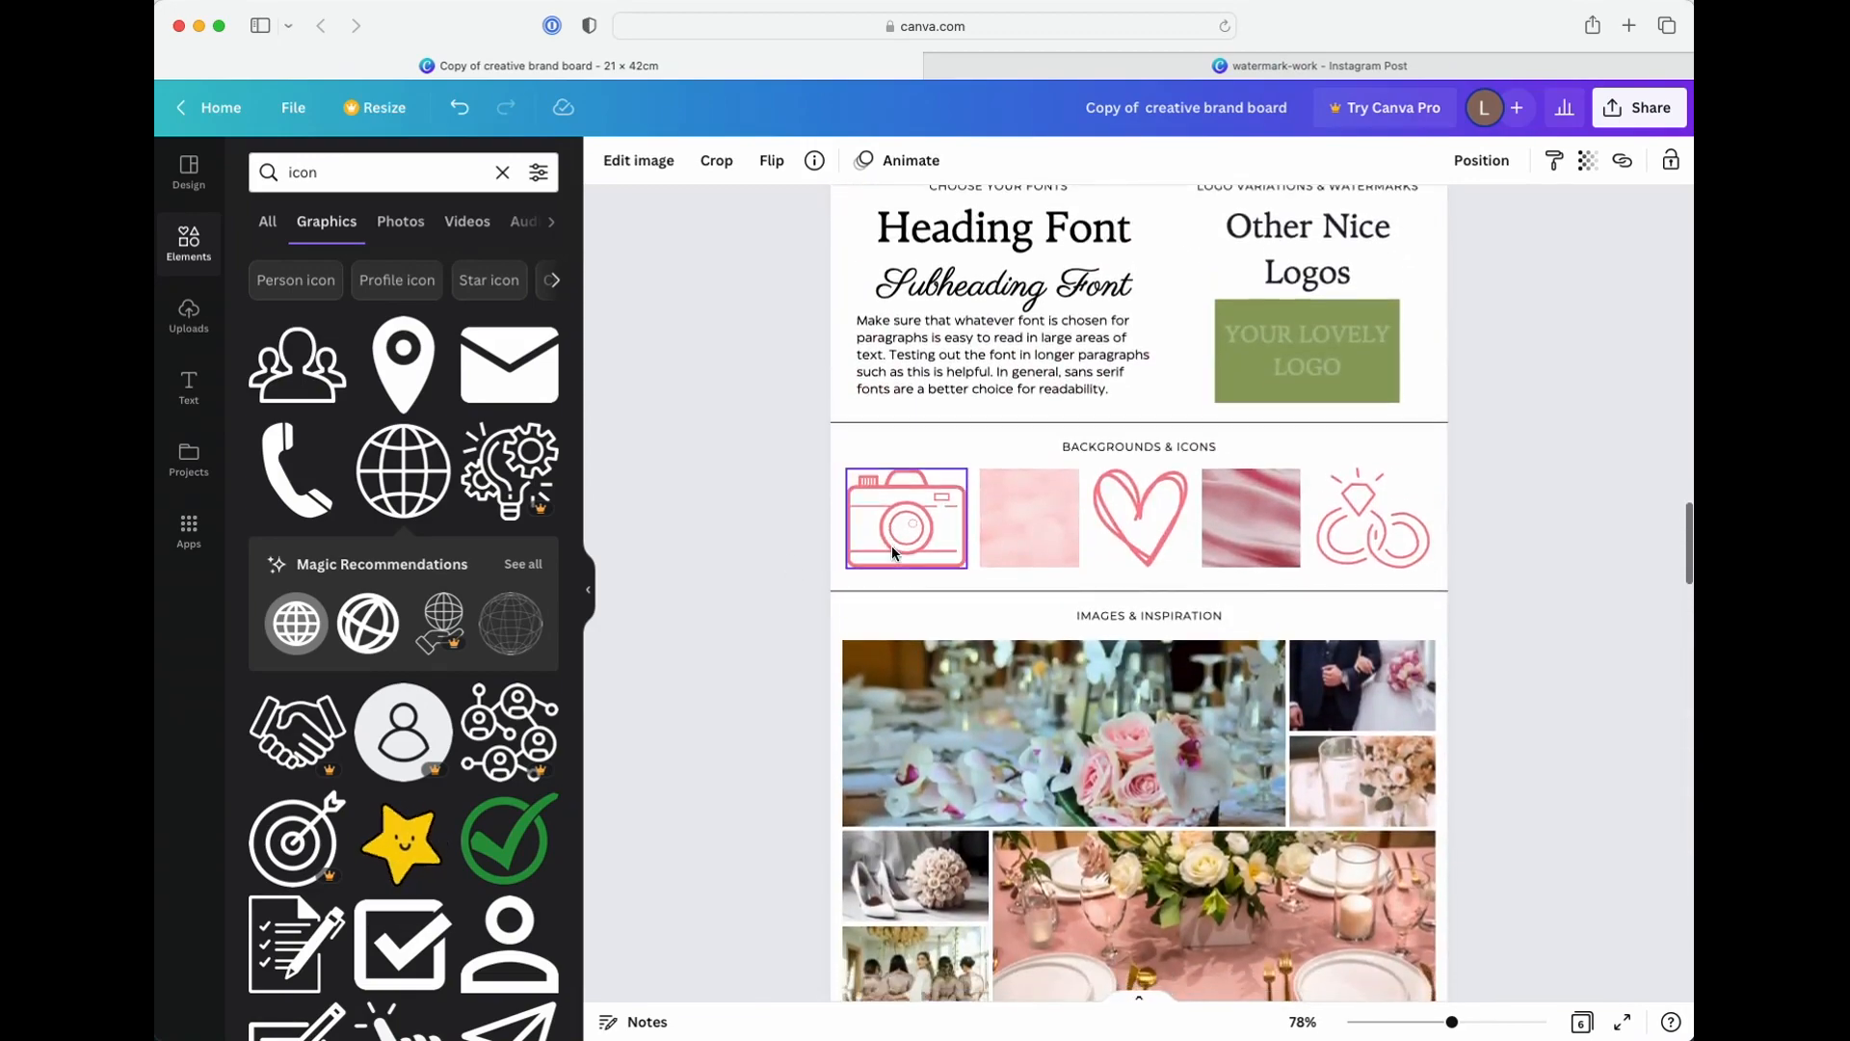
{"action": "scroll", "coordinate": [896, 545], "scroll_direction": "up", "scroll_amount": 10}
{"action": "scroll", "coordinate": [902, 549], "scroll_direction": "up", "scroll_amount": 6}
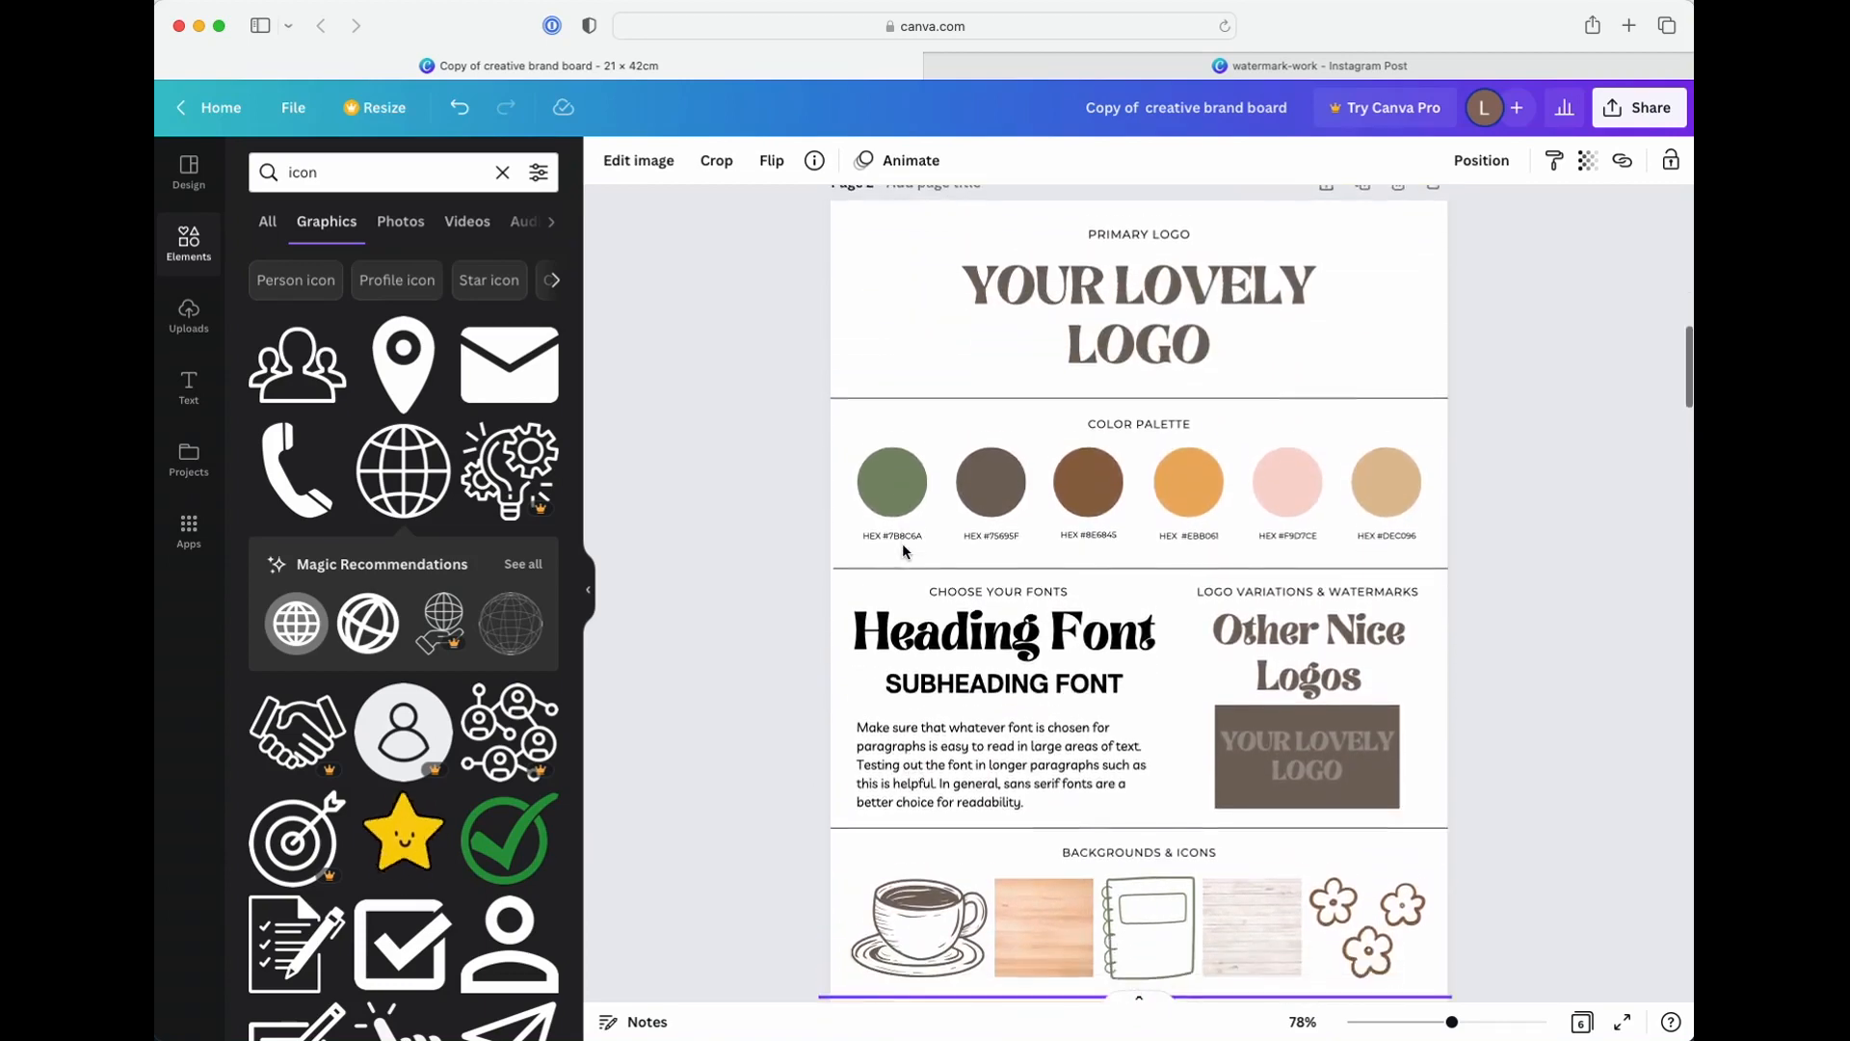
Detach the whitewashed wood image from its frame in page 2's Backgrounds & Icons row and delete the detached image
{"action": "scroll", "coordinate": [902, 542], "scroll_direction": "down", "scroll_amount": 3}
{"action": "left_click", "coordinate": [1250, 715]}
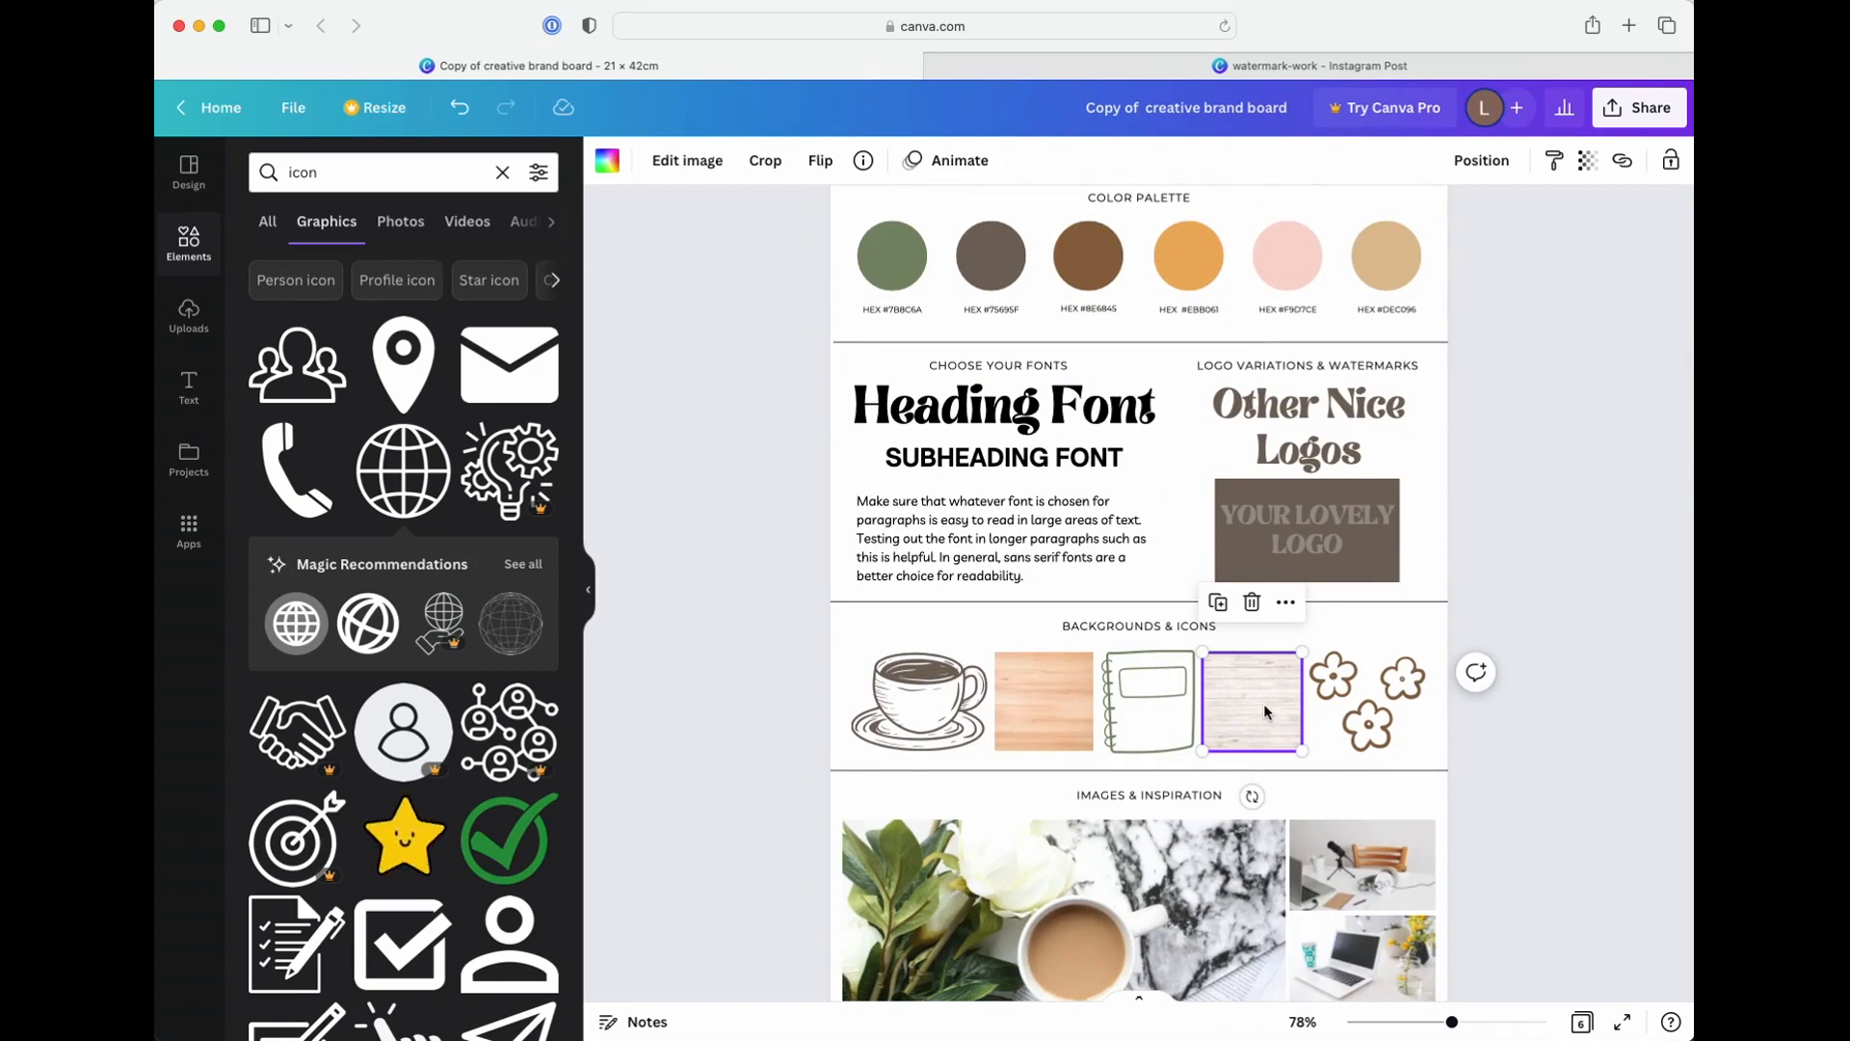
{"action": "scroll", "coordinate": [1264, 712], "scroll_direction": "up", "scroll_amount": 1}
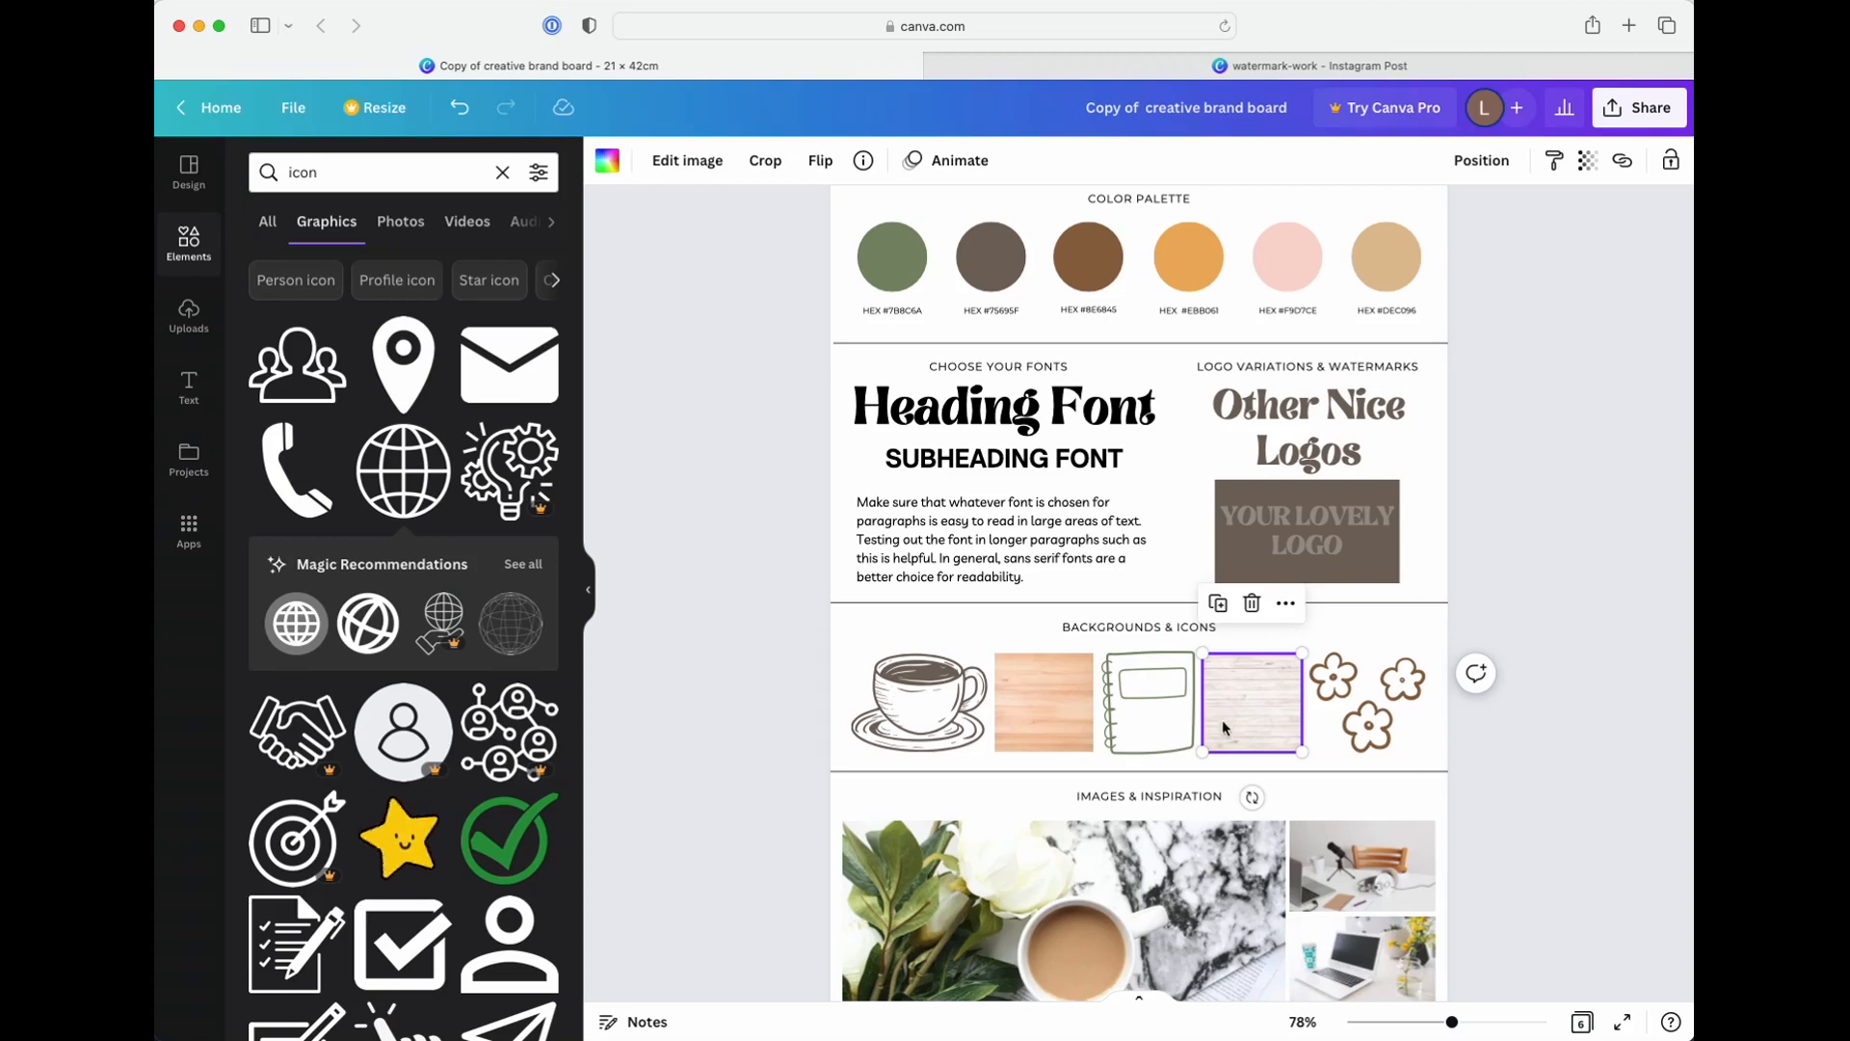
{"action": "right_click", "coordinate": [1237, 692]}
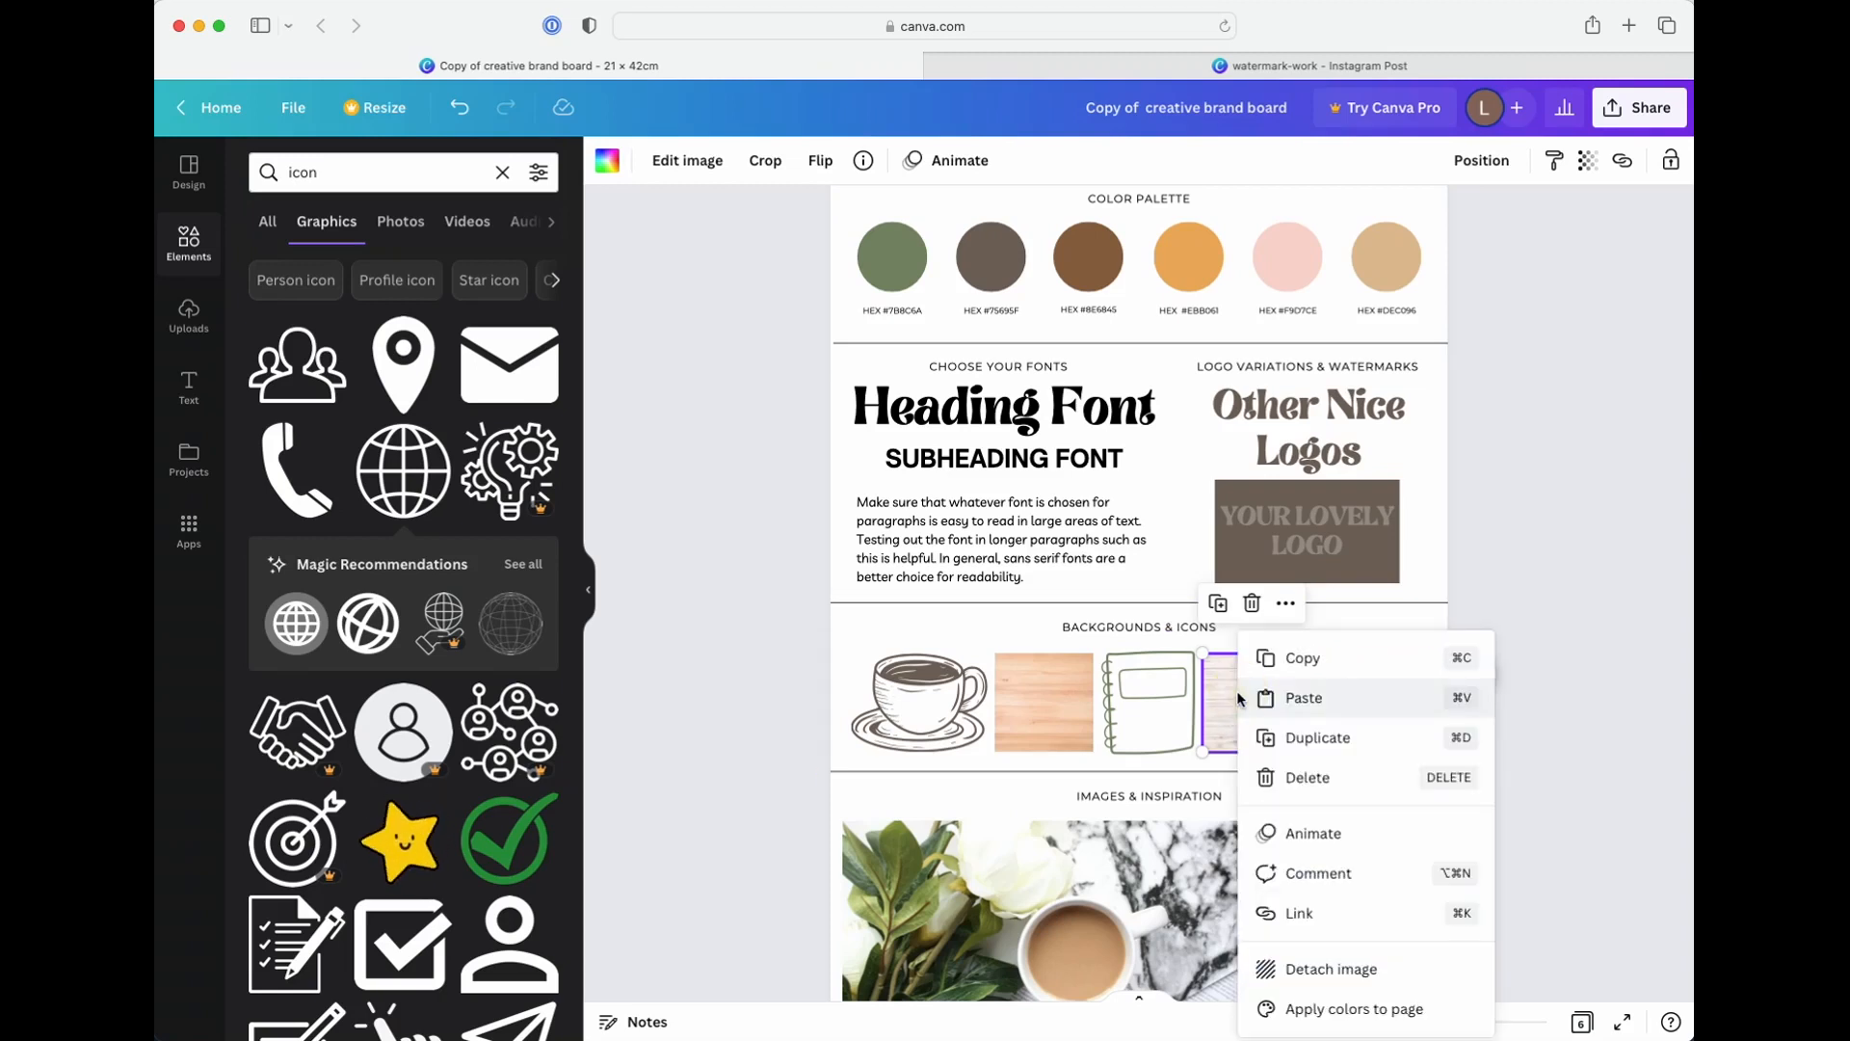
{"action": "left_click", "coordinate": [1329, 971]}
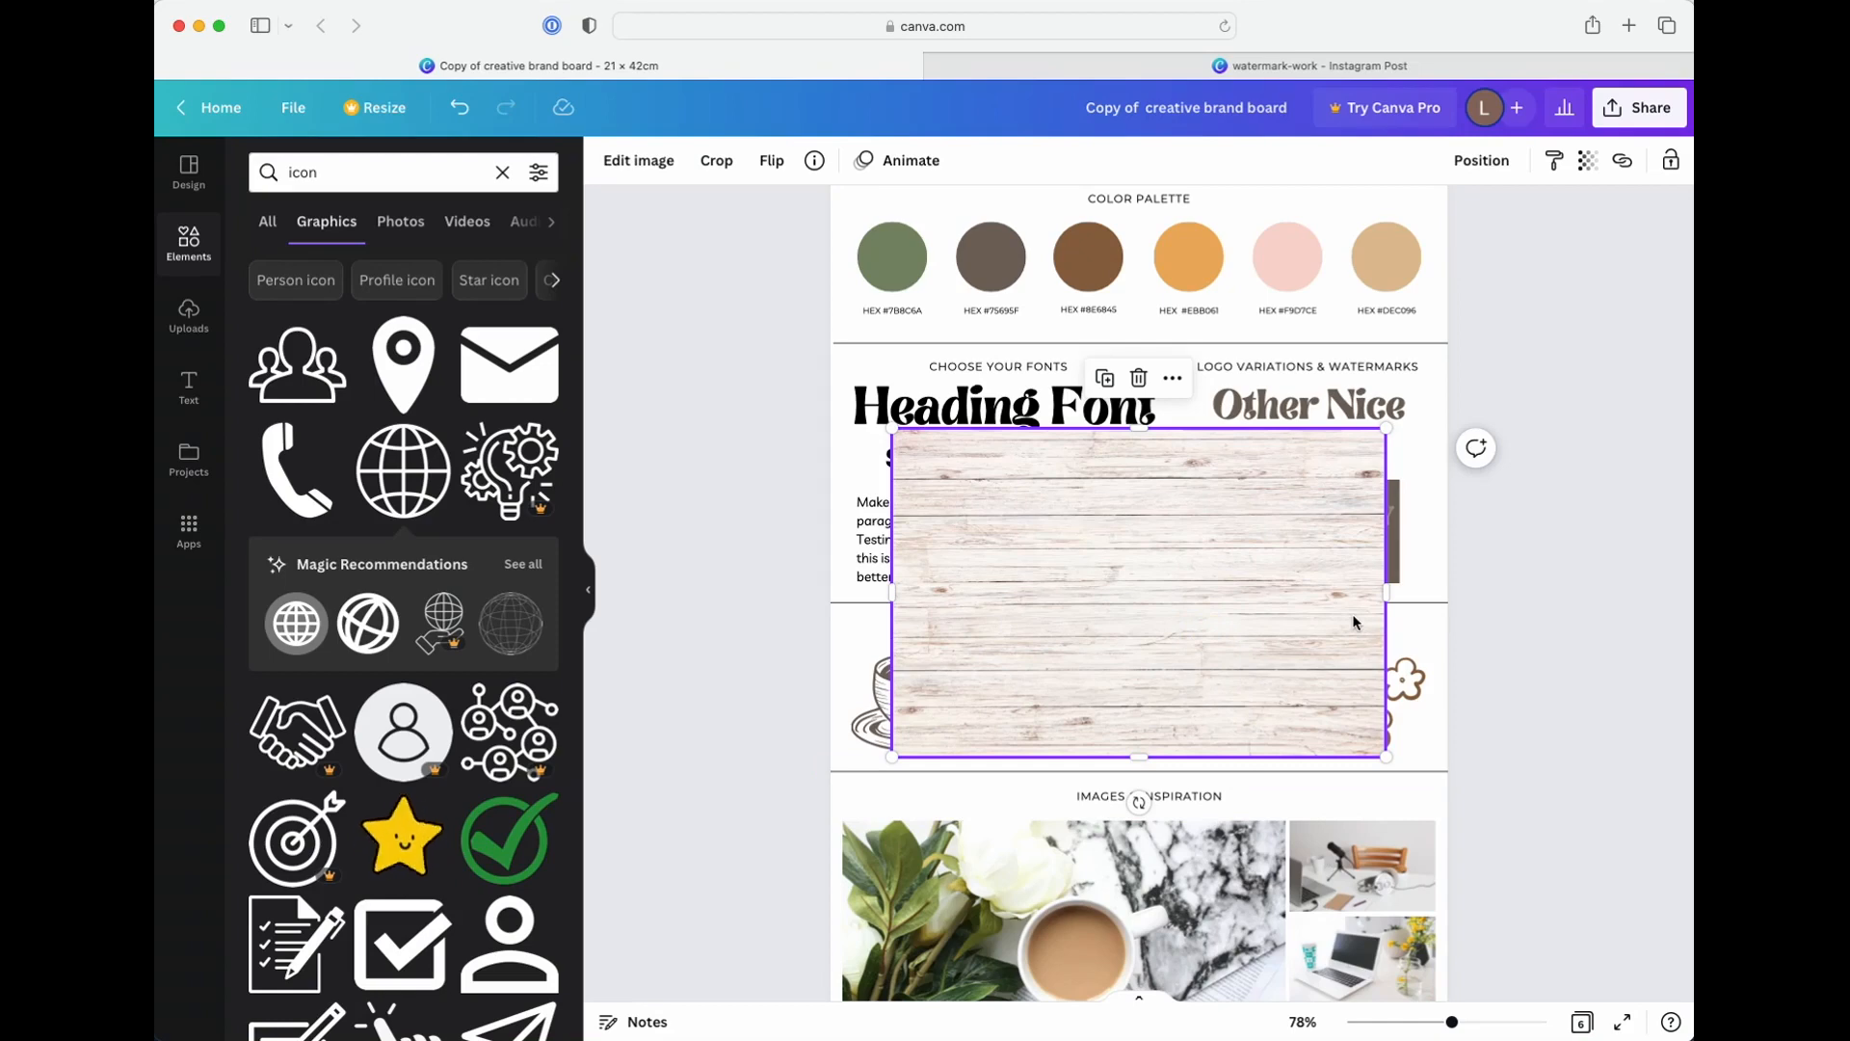
{"action": "key", "text": "Delete"}
Search the graphics elements for "wooden background"
{"action": "double_click", "coordinate": [345, 177]}
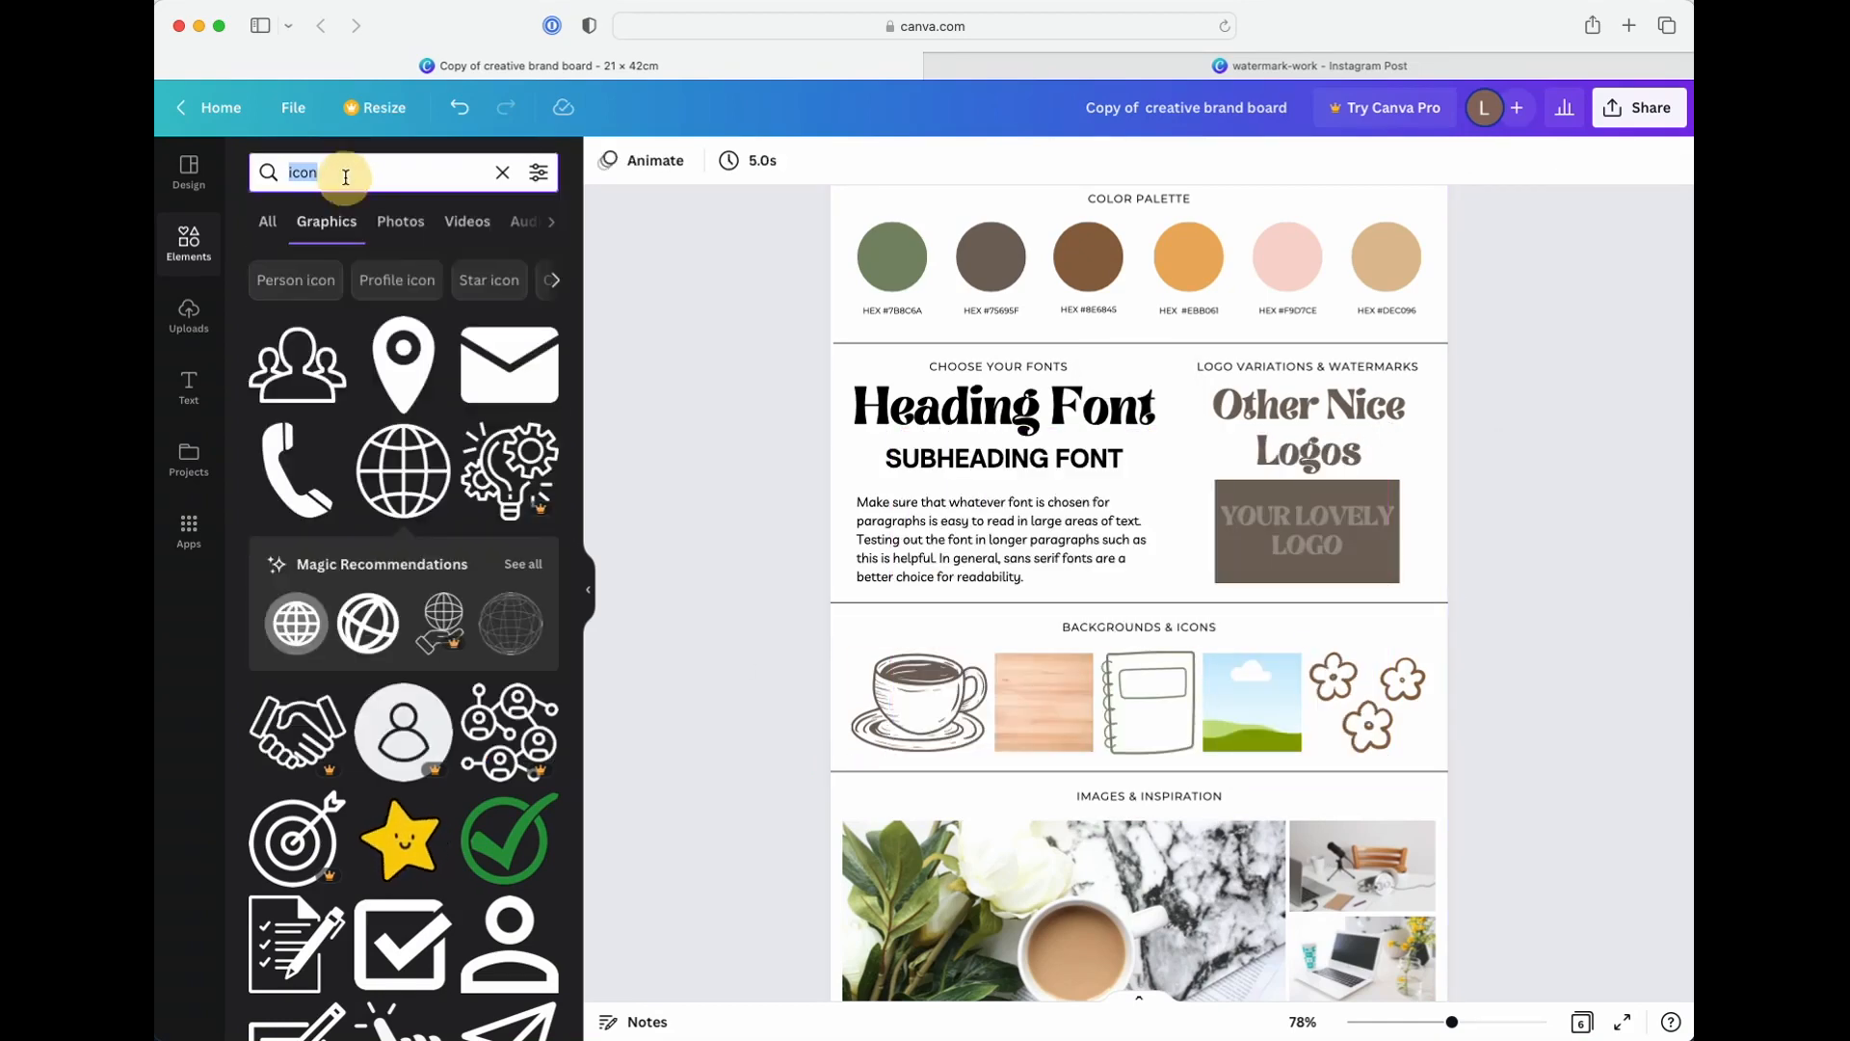
{"action": "type", "text": "wooden"}
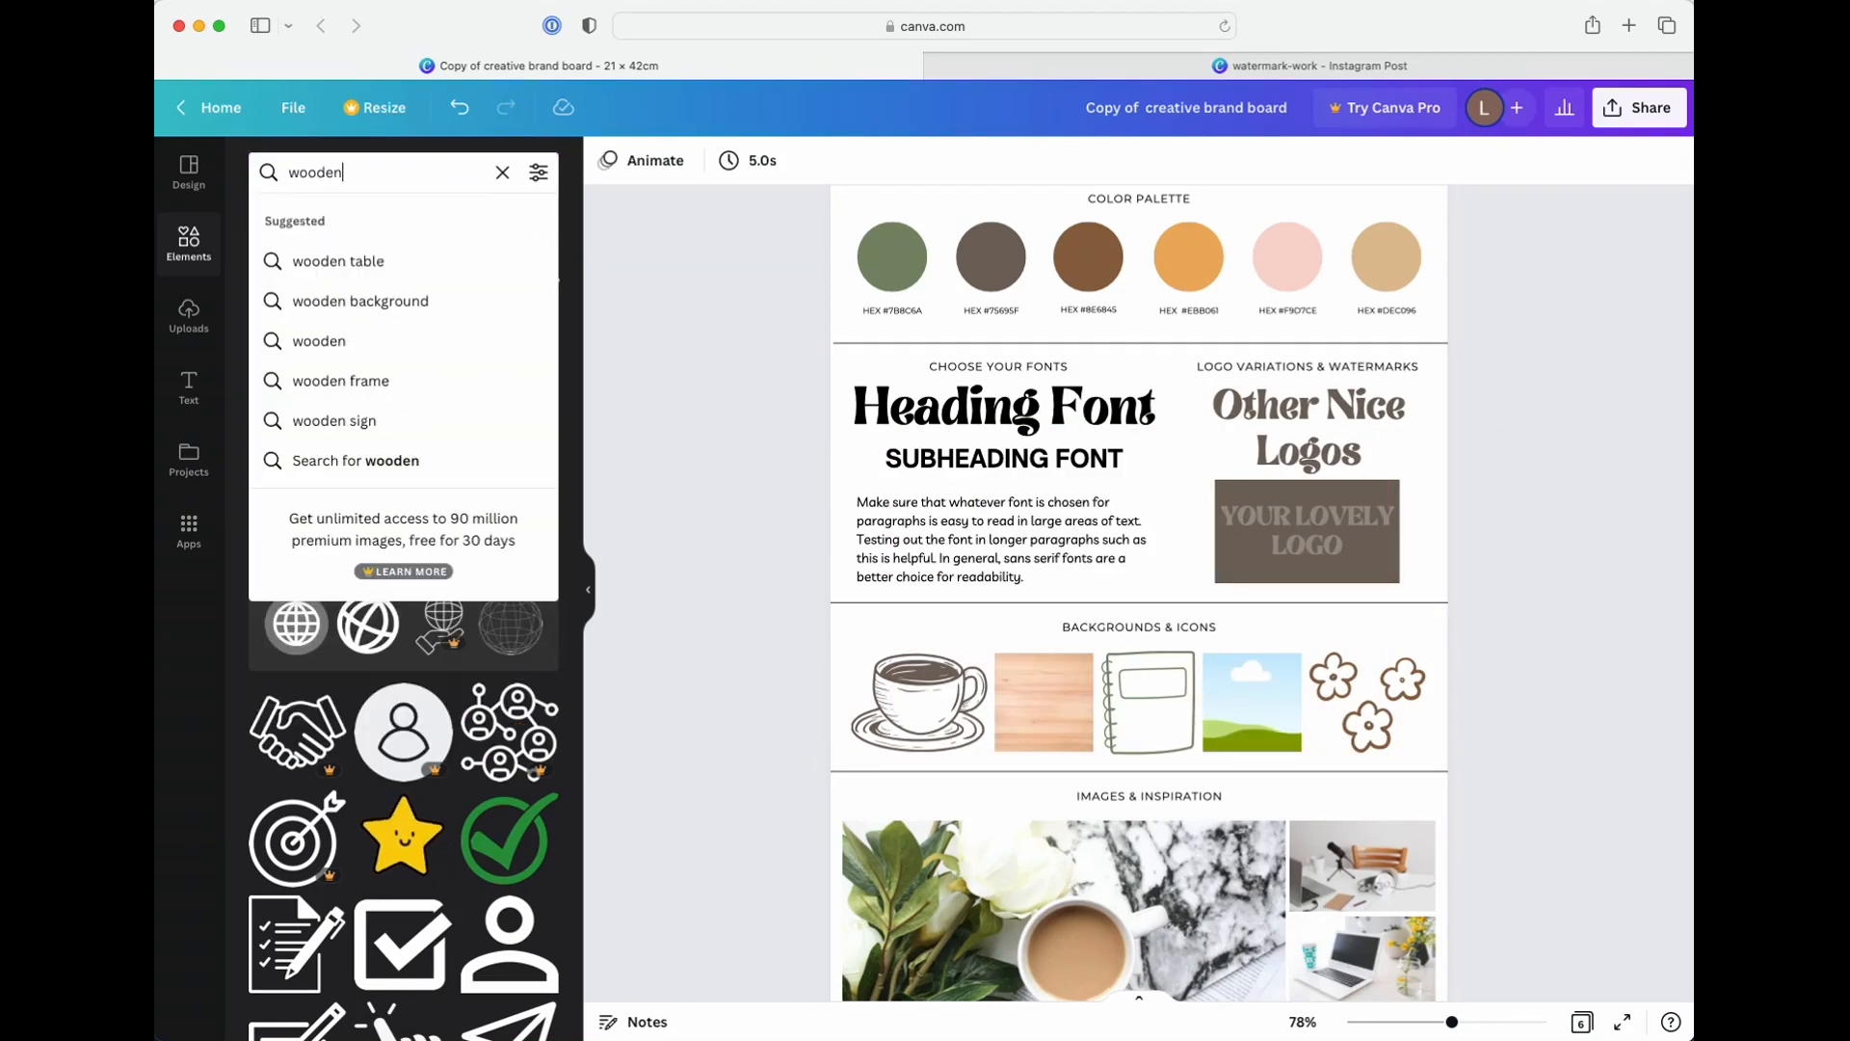
{"action": "type", "text": " background"}
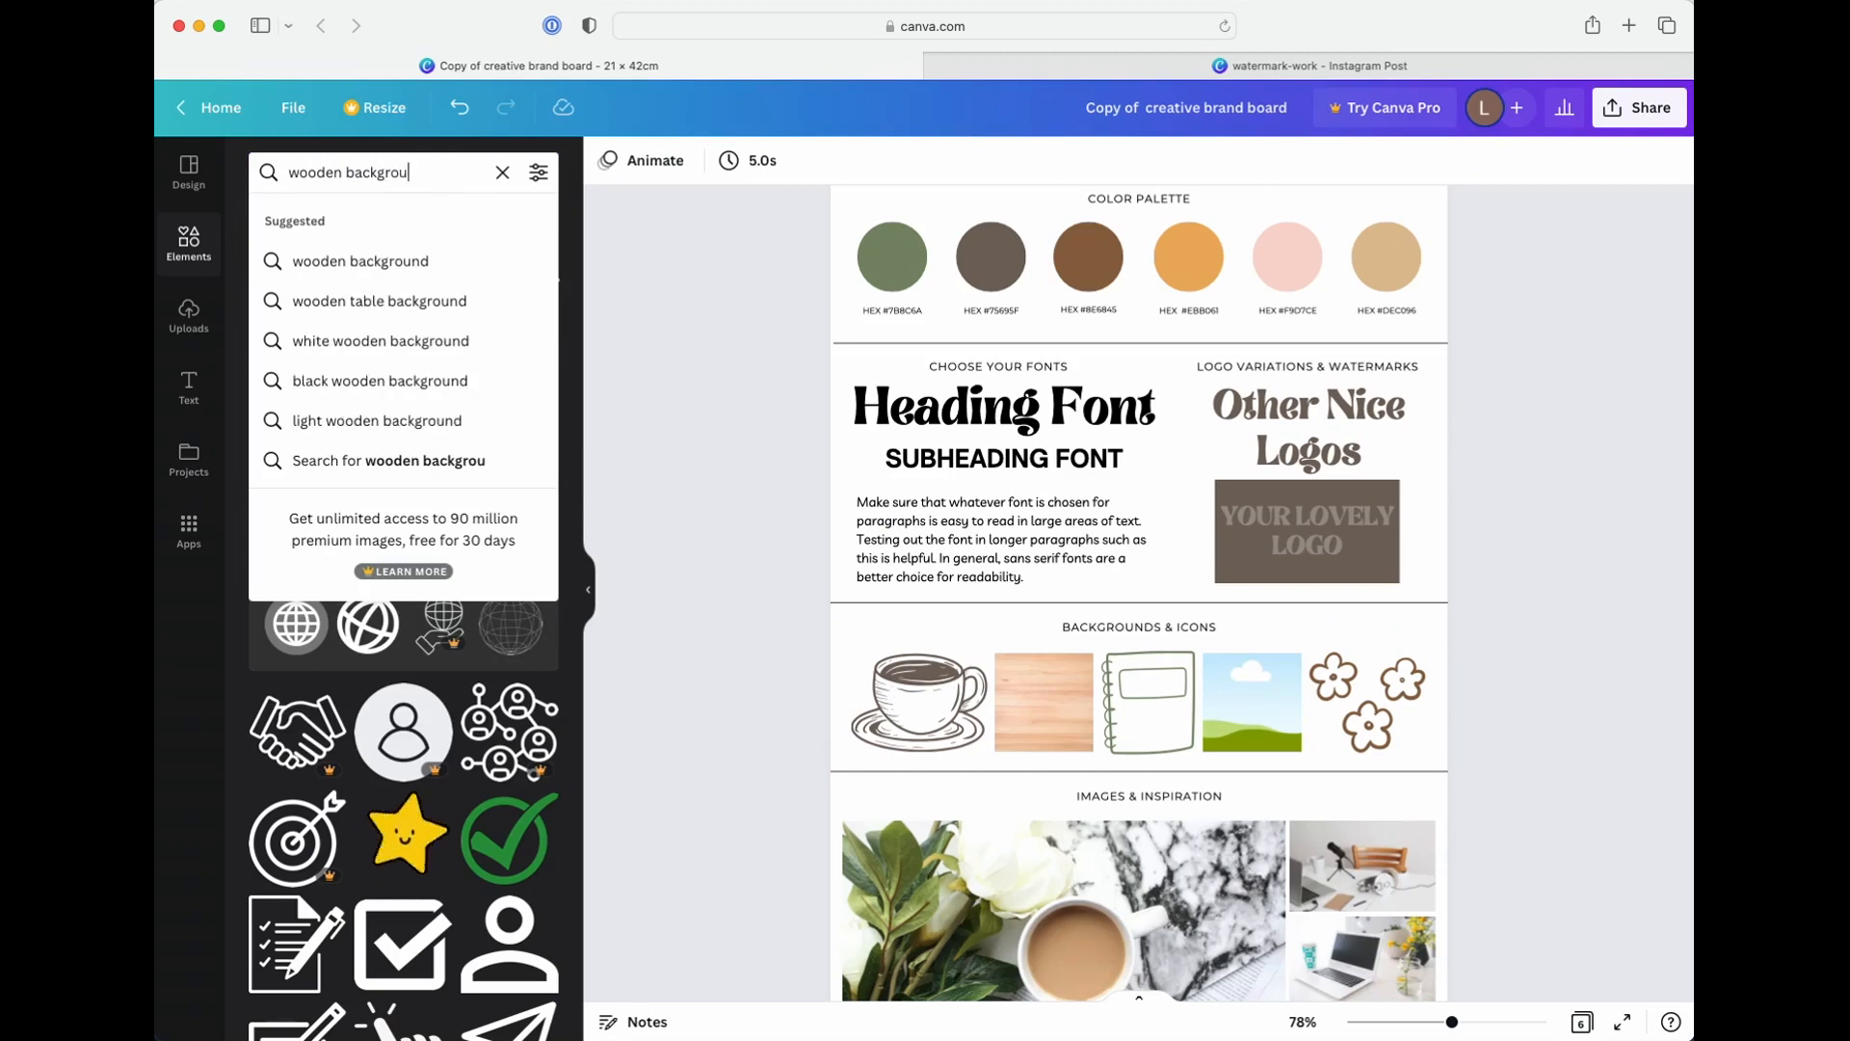
{"action": "key", "text": "Return"}
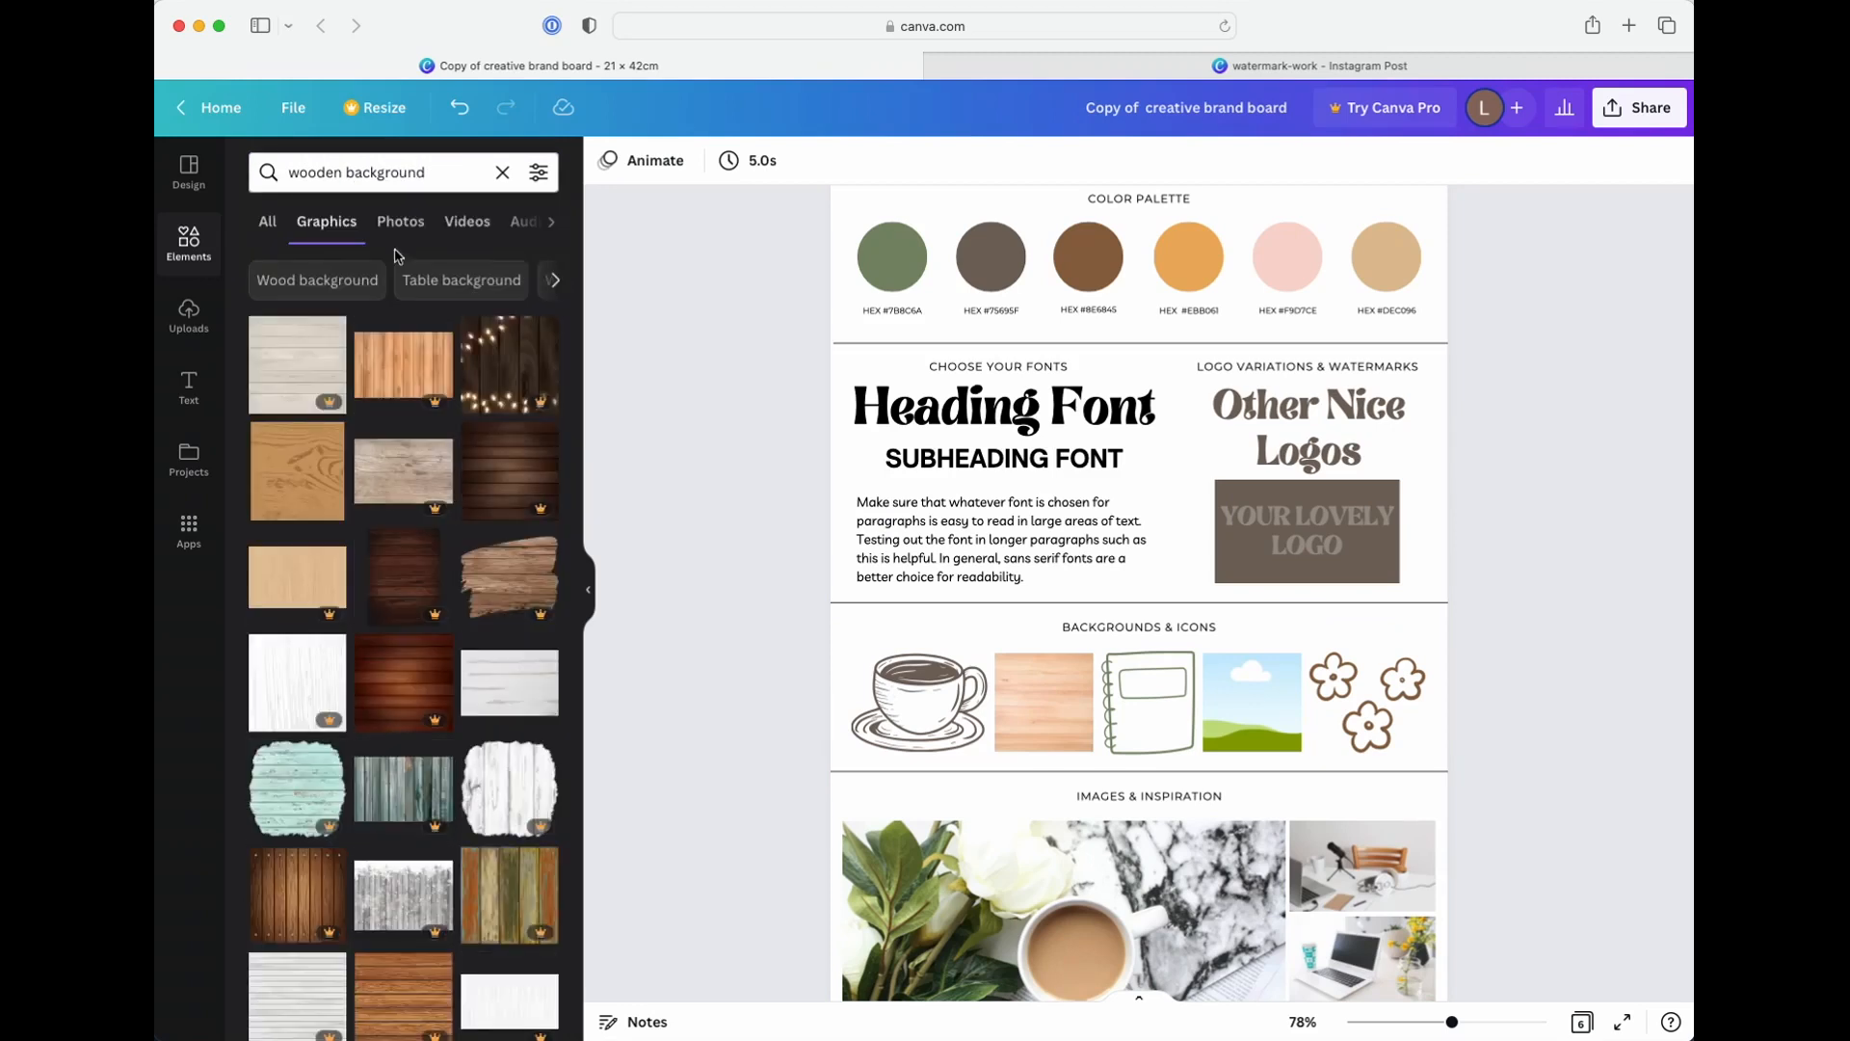
Look through the "wooden background" graphics and switch the results to photos
{"action": "scroll", "coordinate": [454, 597], "scroll_direction": "down", "scroll_amount": 2}
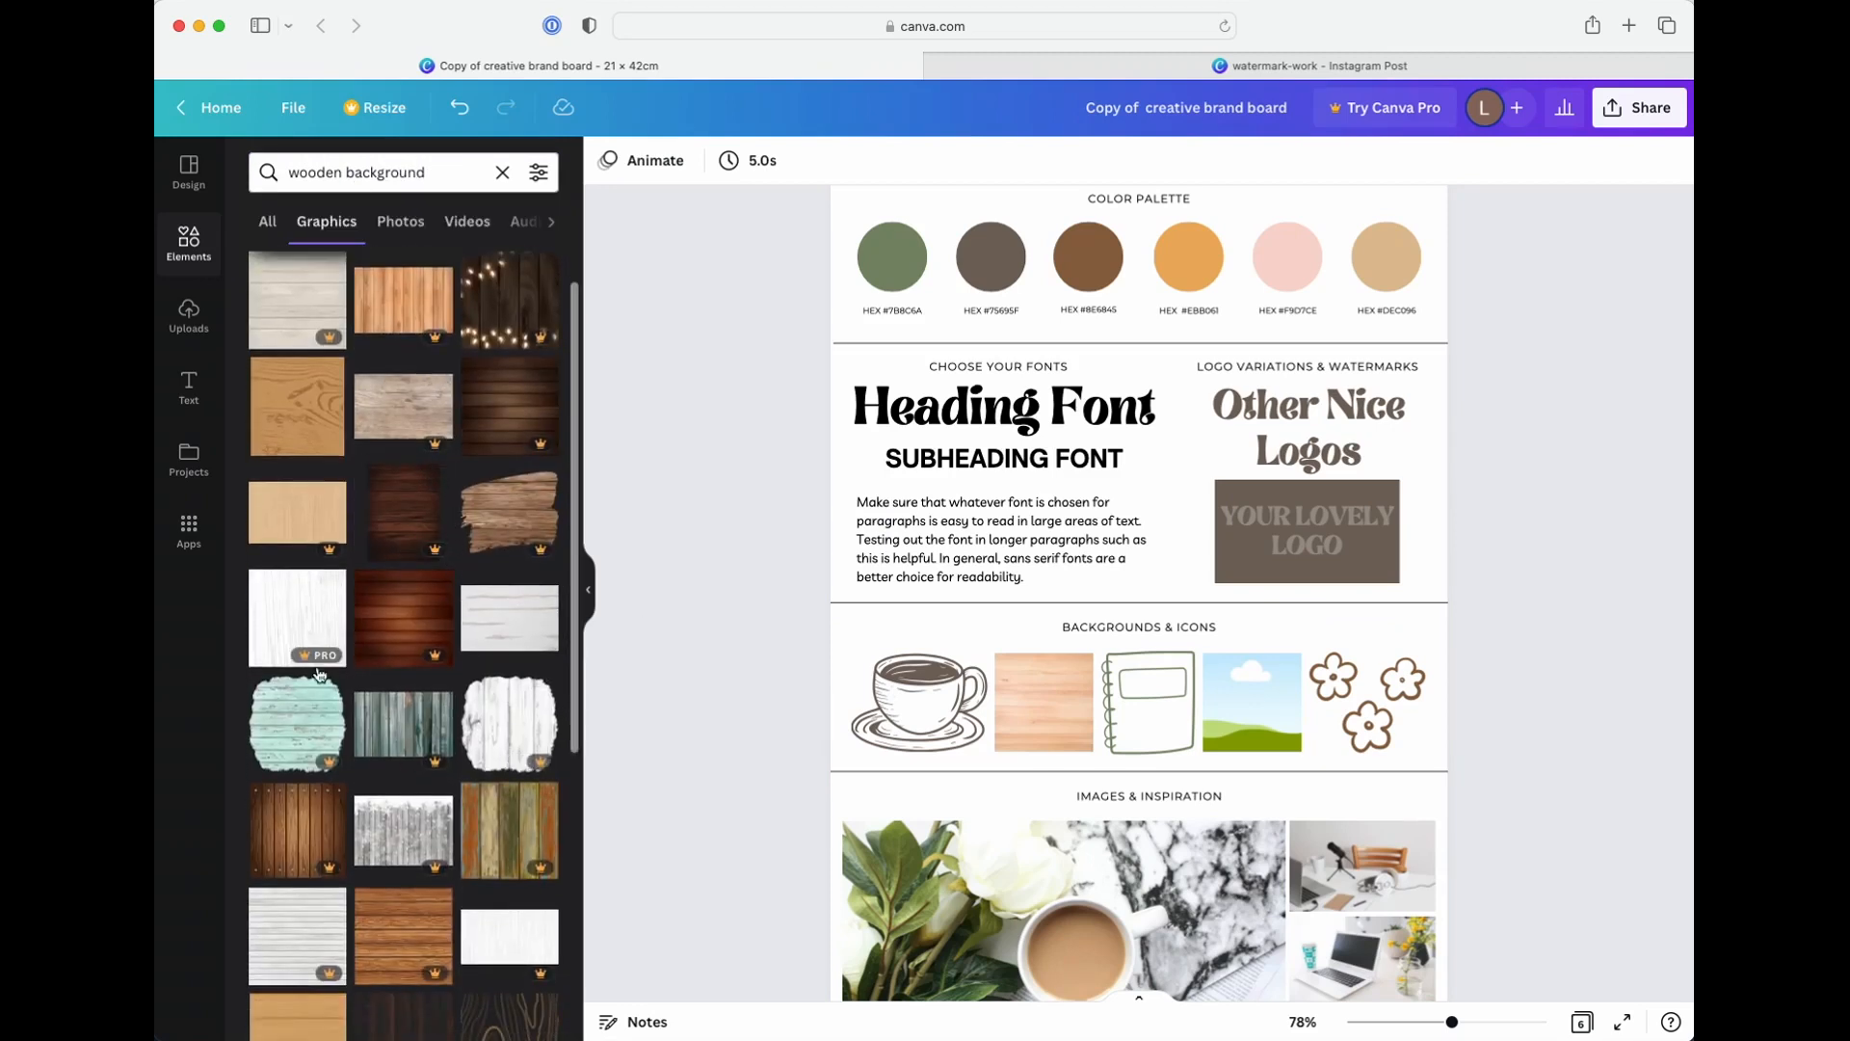
{"action": "scroll", "coordinate": [473, 680], "scroll_direction": "down", "scroll_amount": 10}
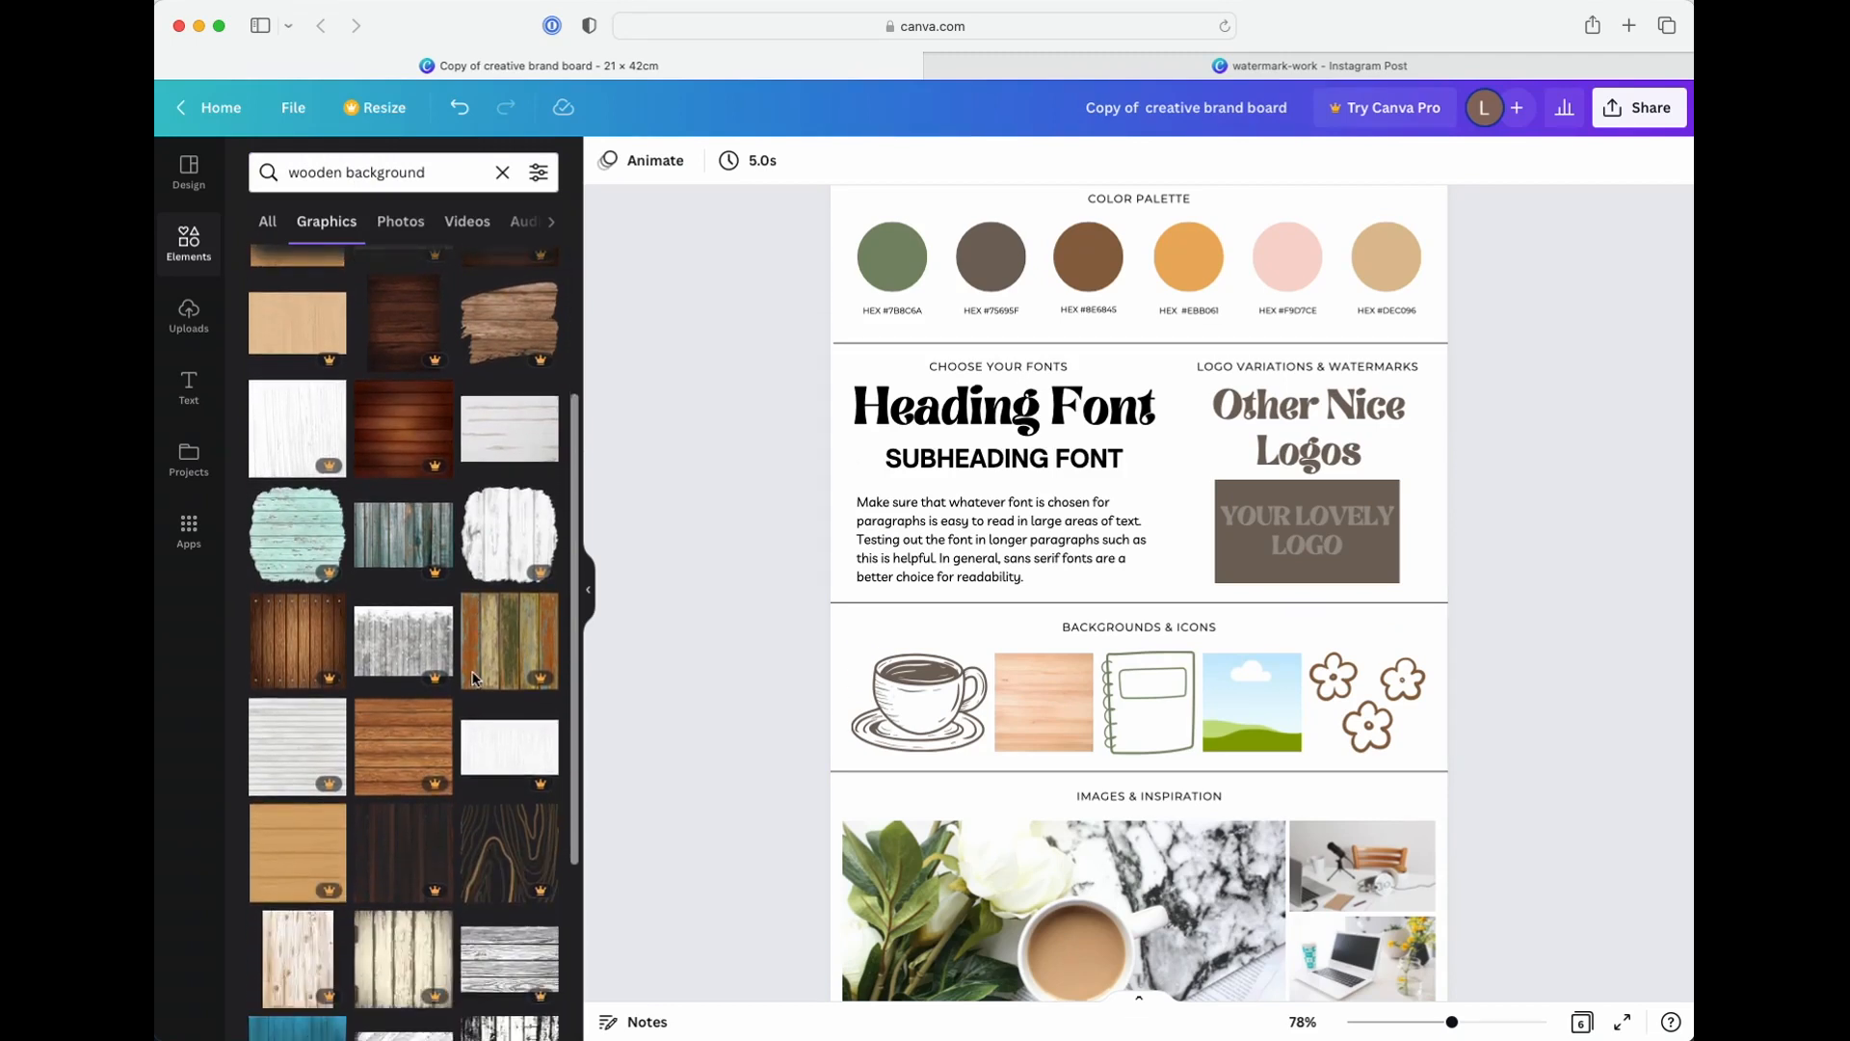
{"action": "scroll", "coordinate": [474, 680], "scroll_direction": "down", "scroll_amount": 3}
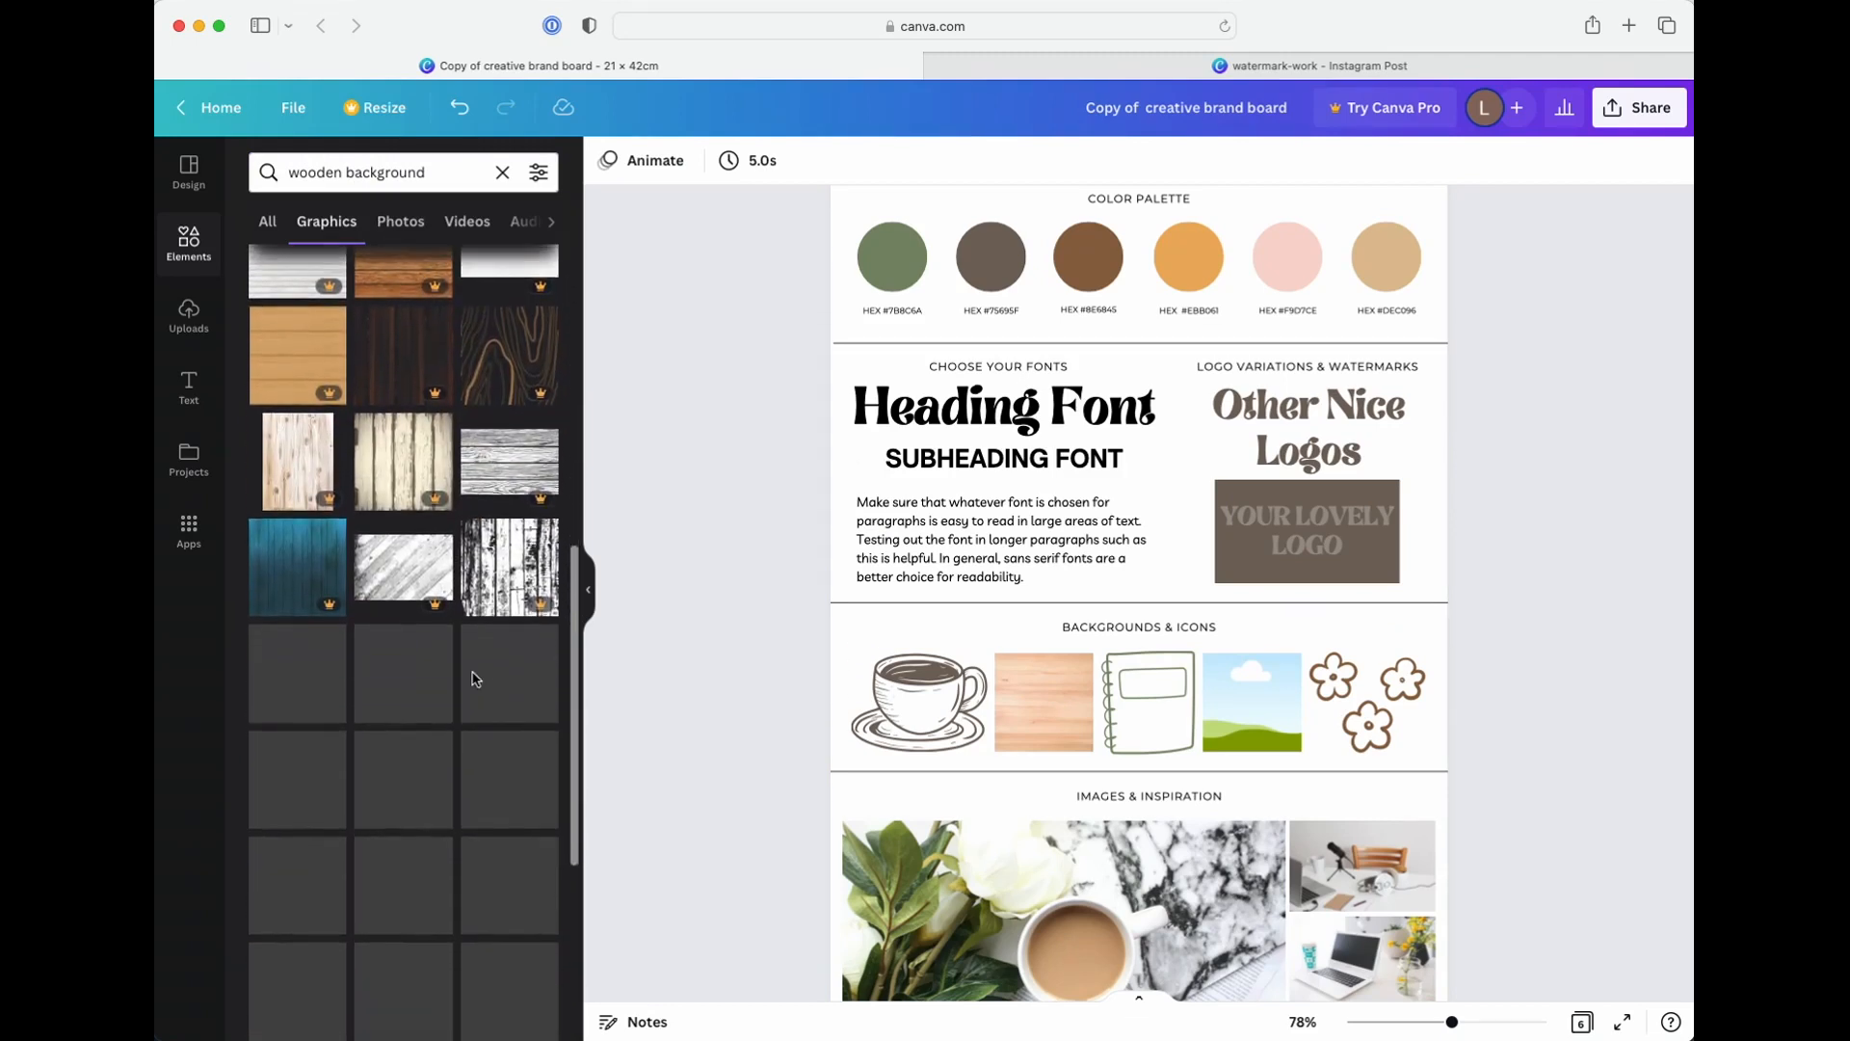
{"action": "scroll", "coordinate": [472, 678], "scroll_direction": "down", "scroll_amount": 3}
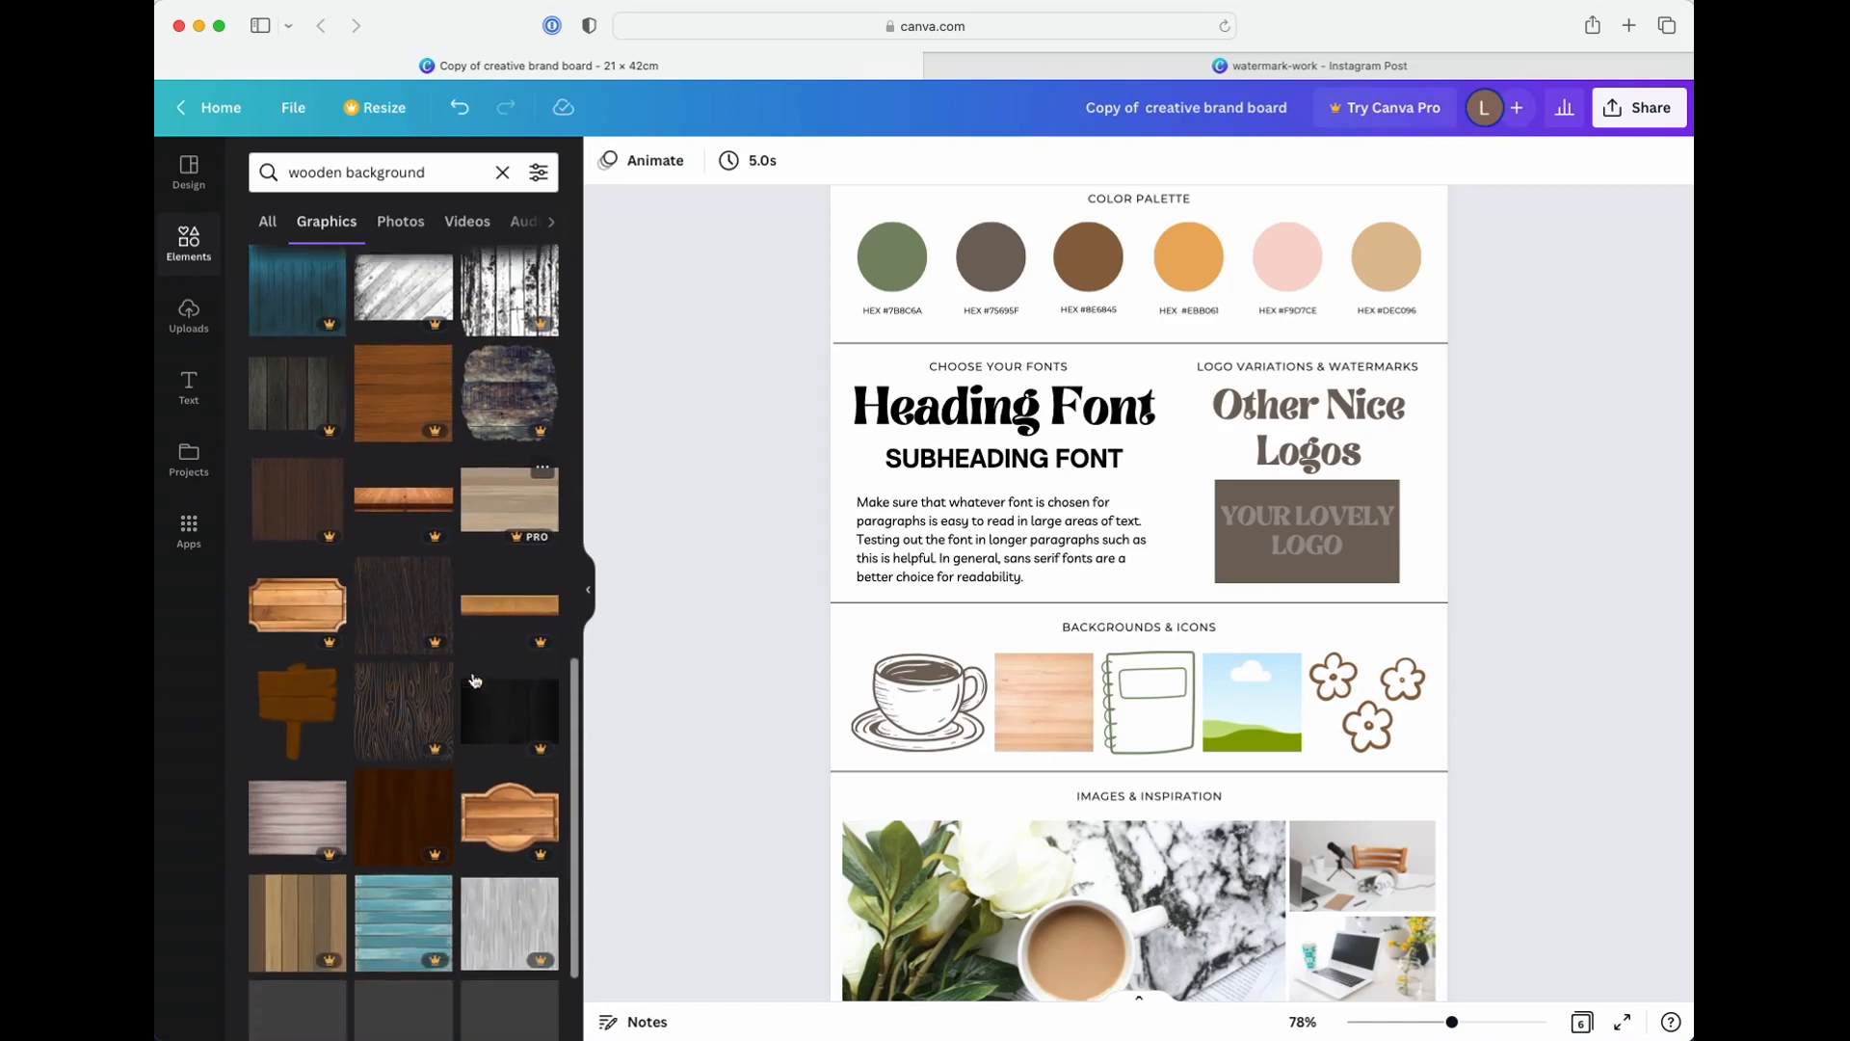
{"action": "left_click", "coordinate": [401, 222]}
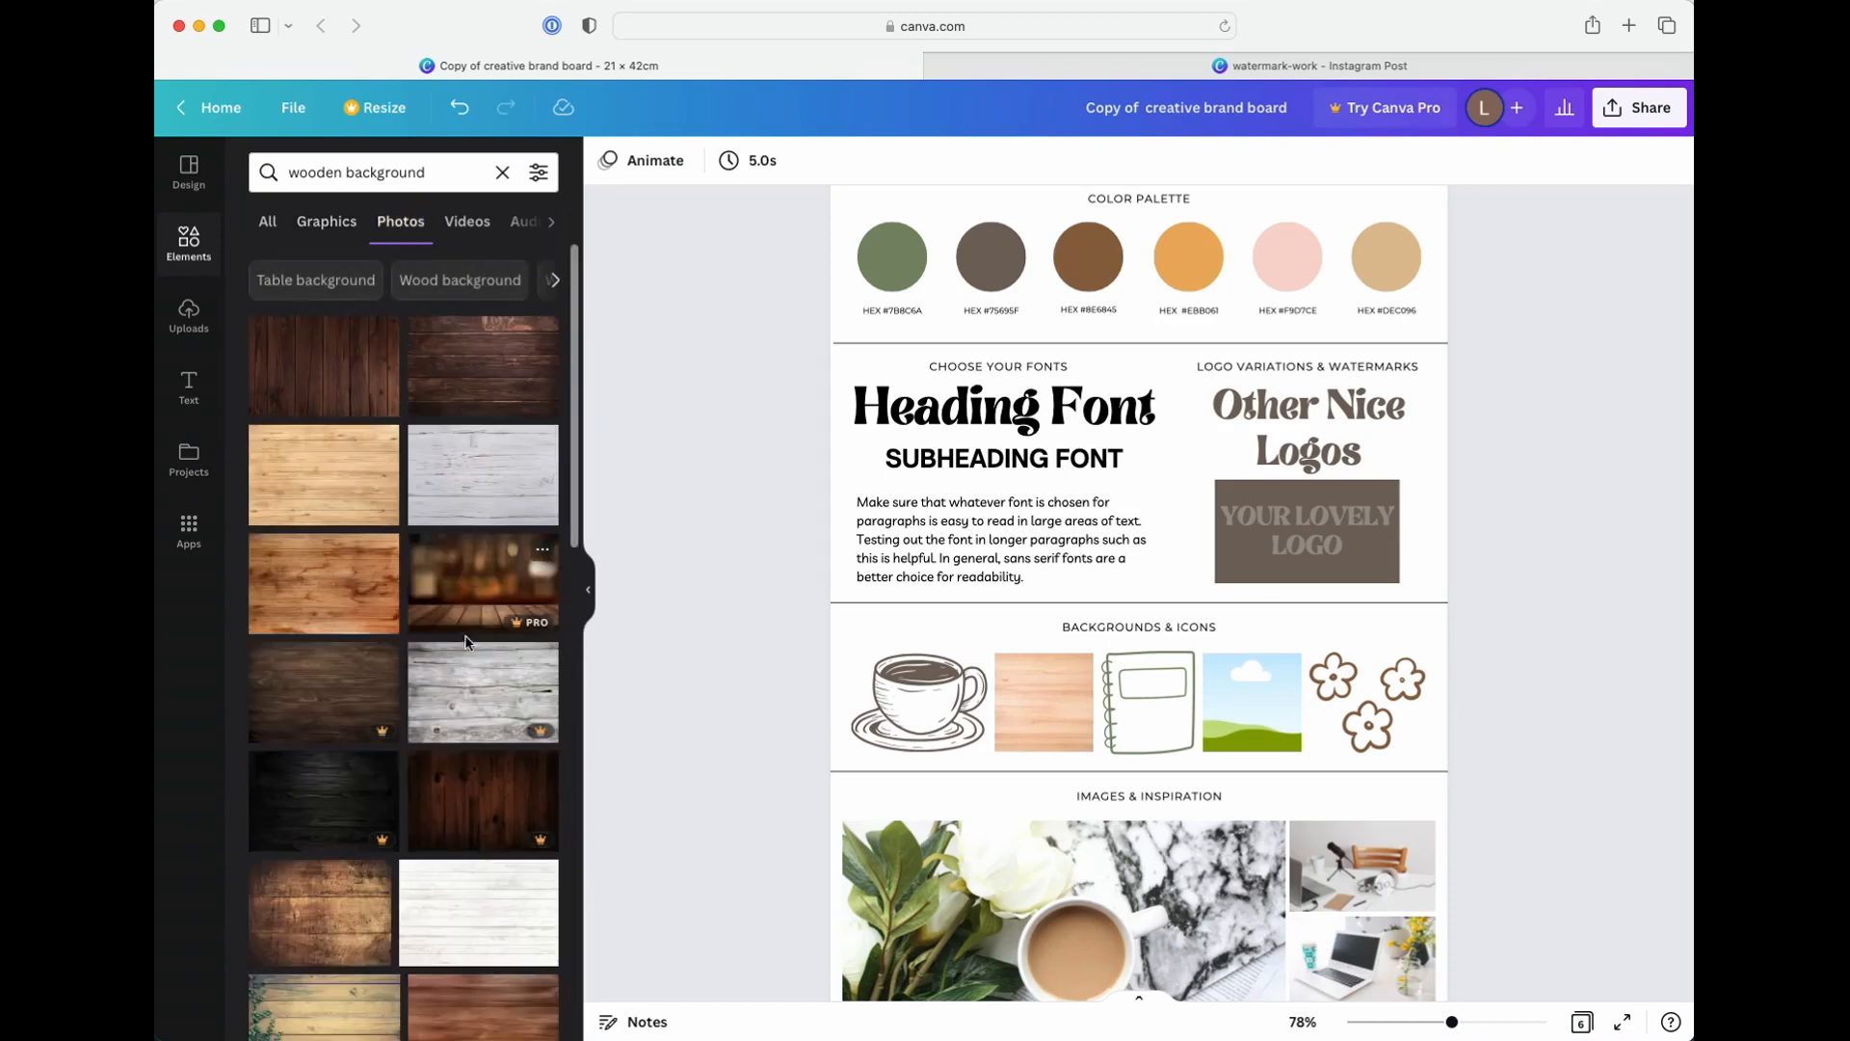
Try the dark brown wood plank photo in the empty frame of page 2's Backgrounds & Icons row, and remove it again
{"action": "left_click", "coordinate": [464, 394]}
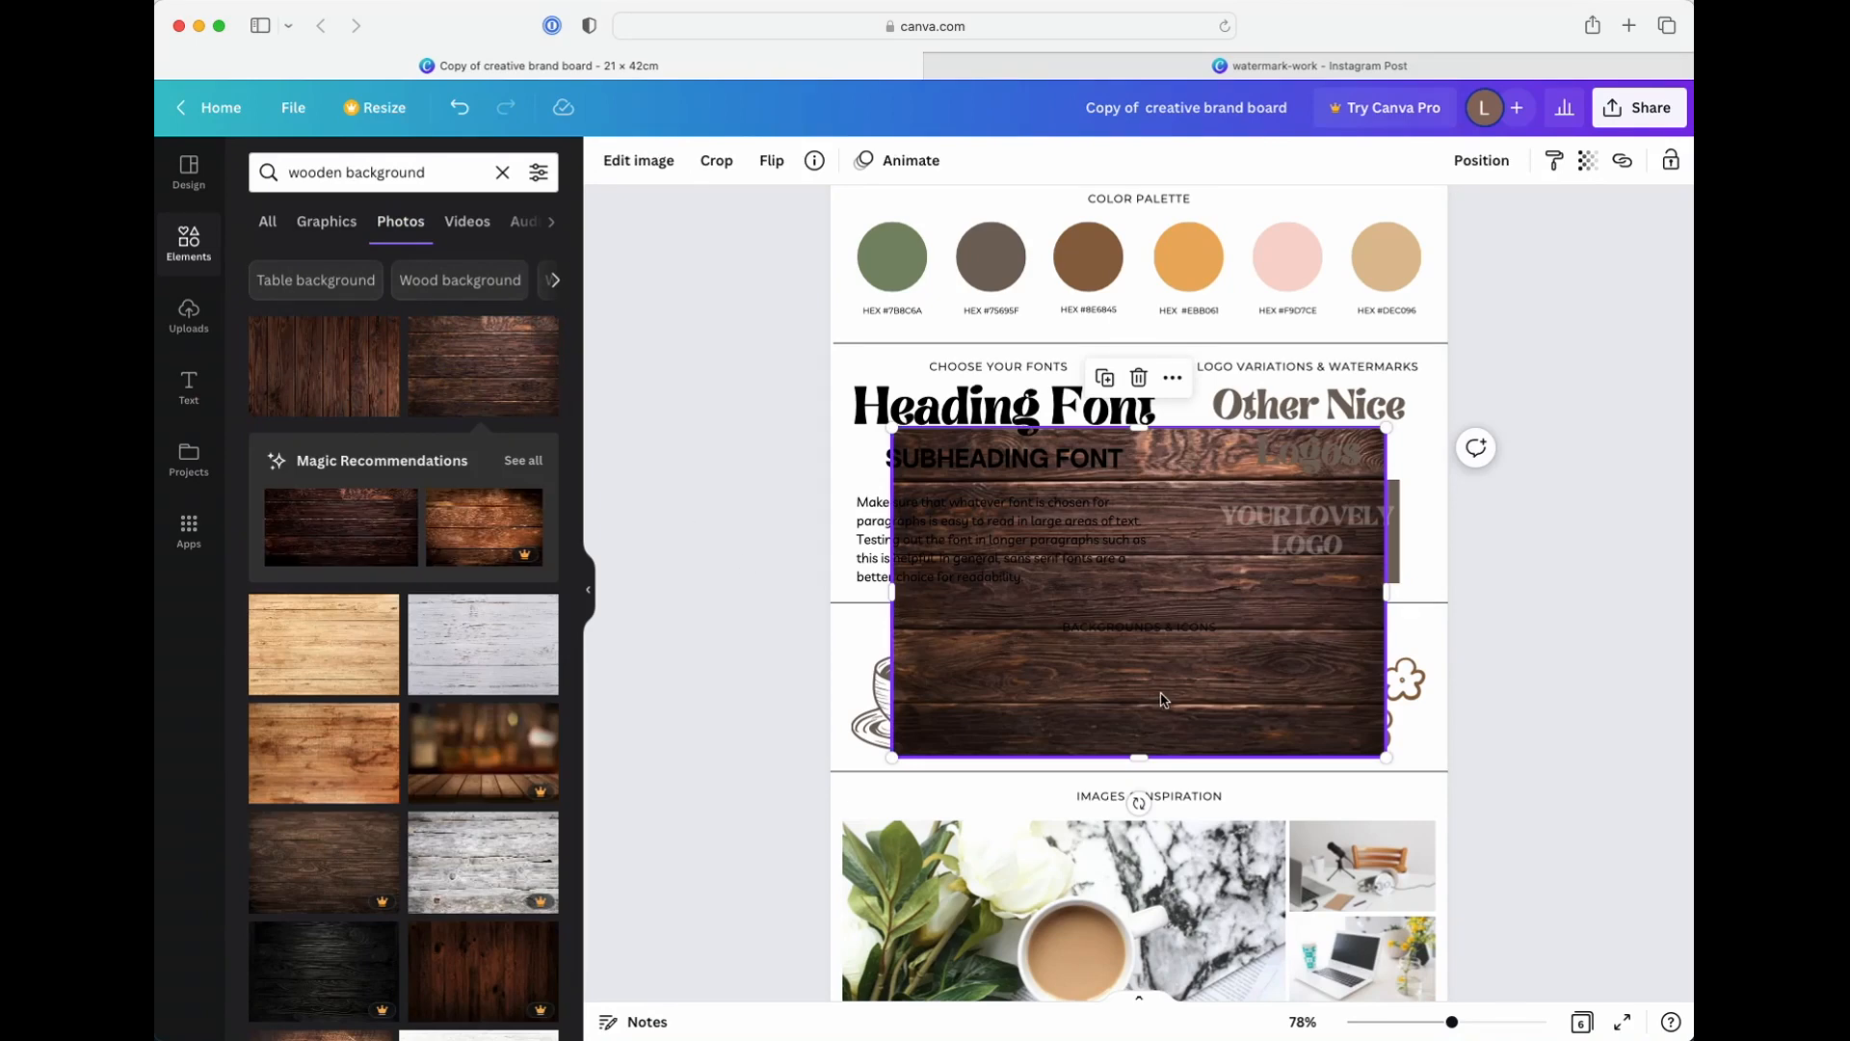
{"action": "left_click_drag", "start_coordinate": [1224, 713], "coordinate": [1292, 734]}
{"action": "right_click", "coordinate": [1274, 718]}
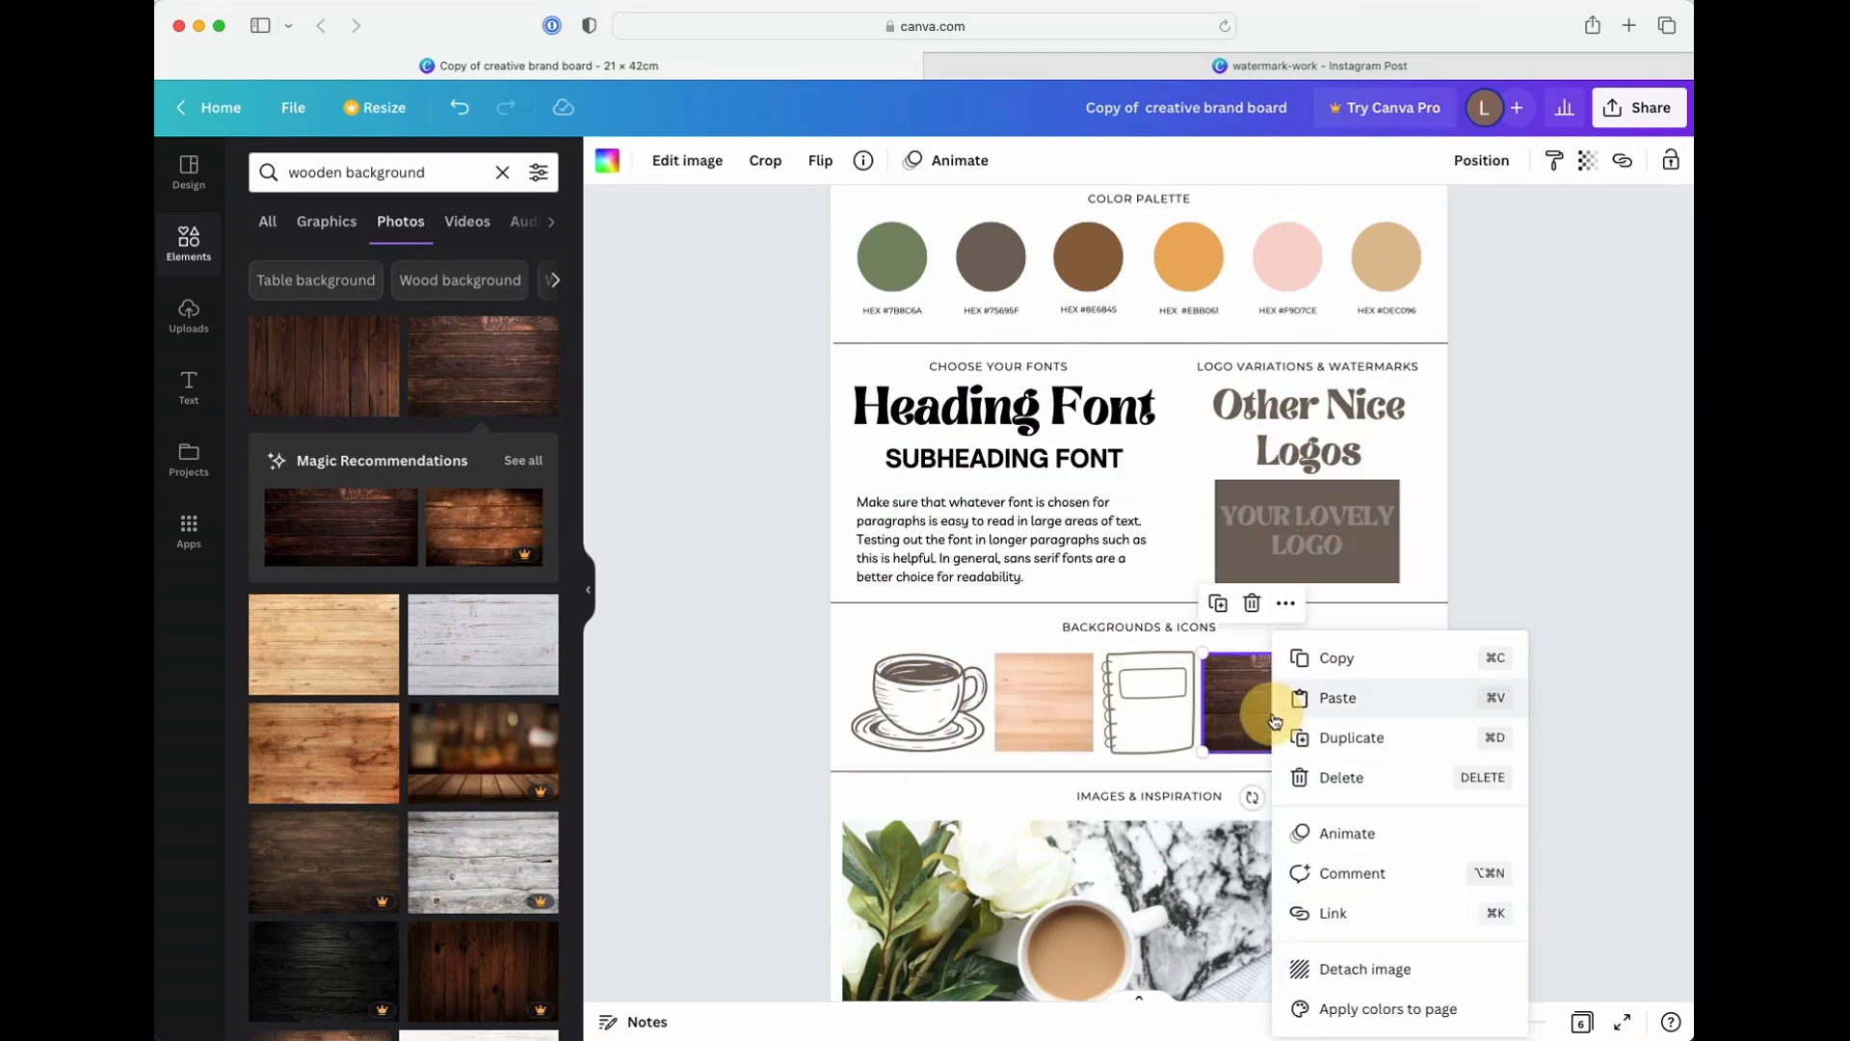
{"action": "left_click", "coordinate": [1353, 964]}
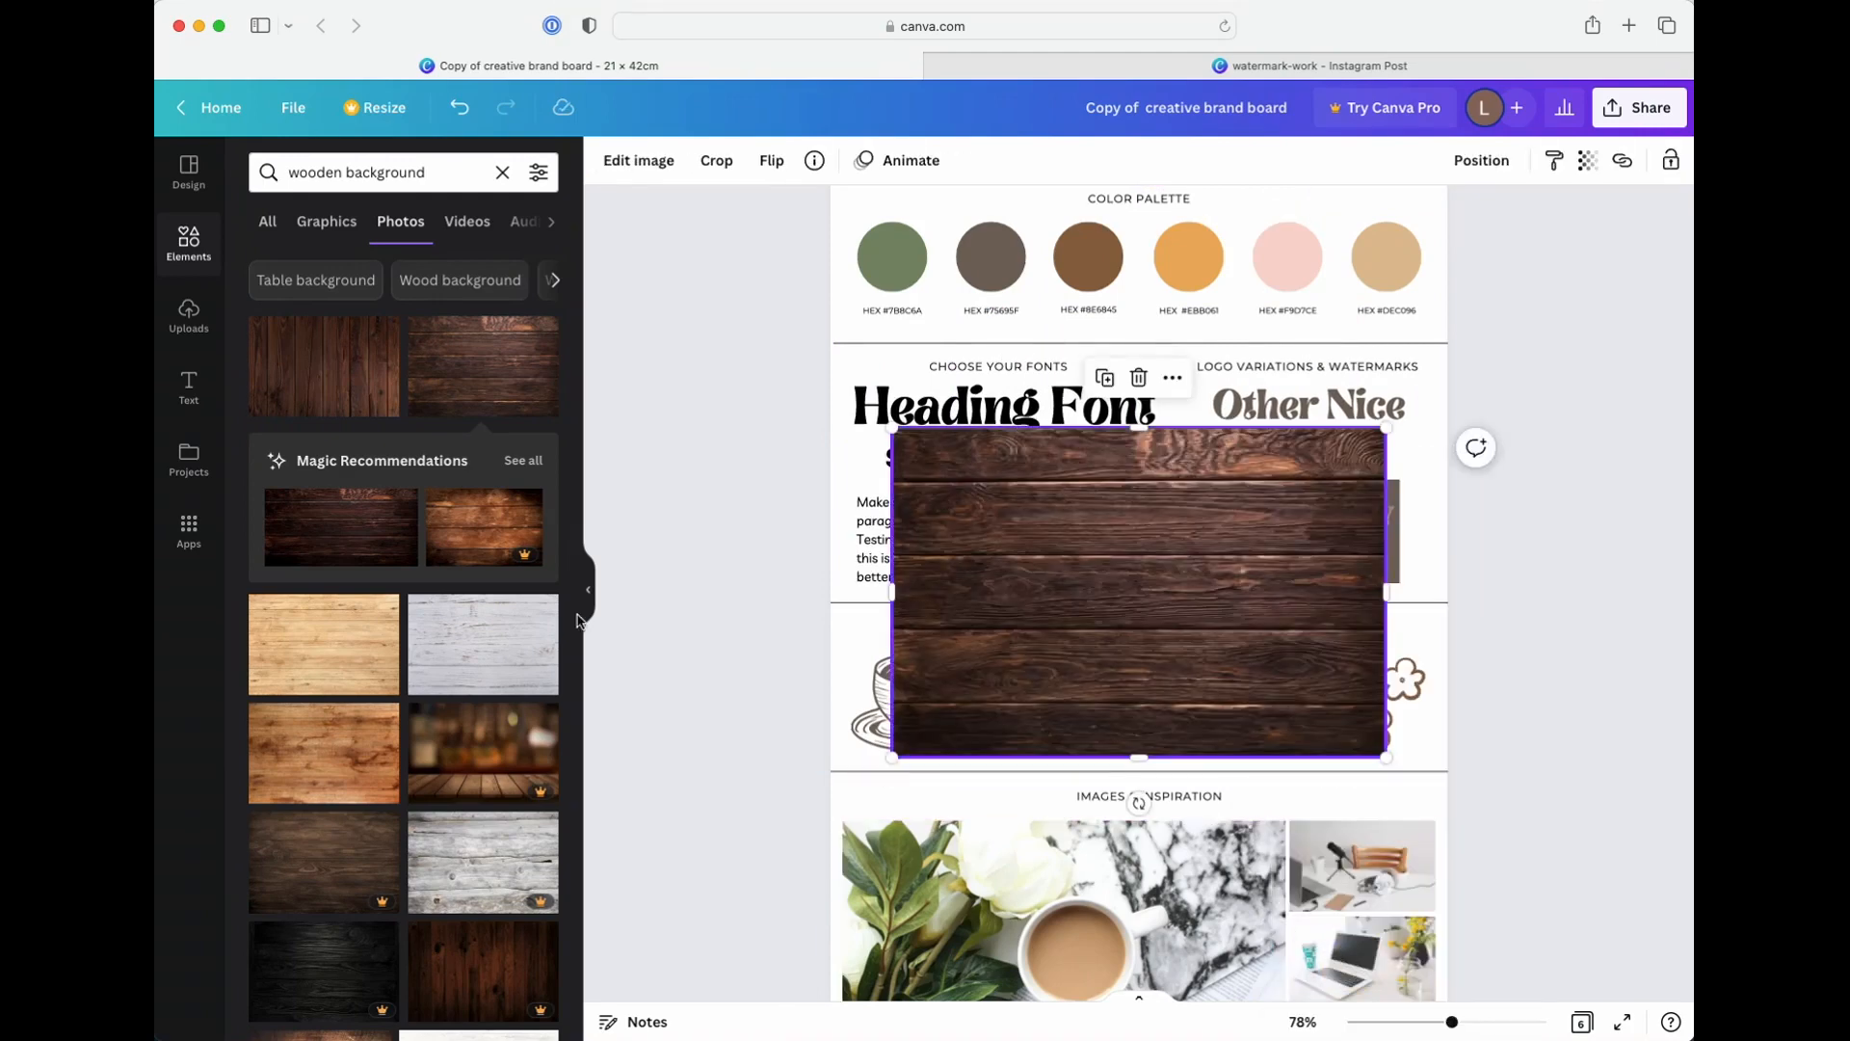
{"action": "key", "text": "Delete"}
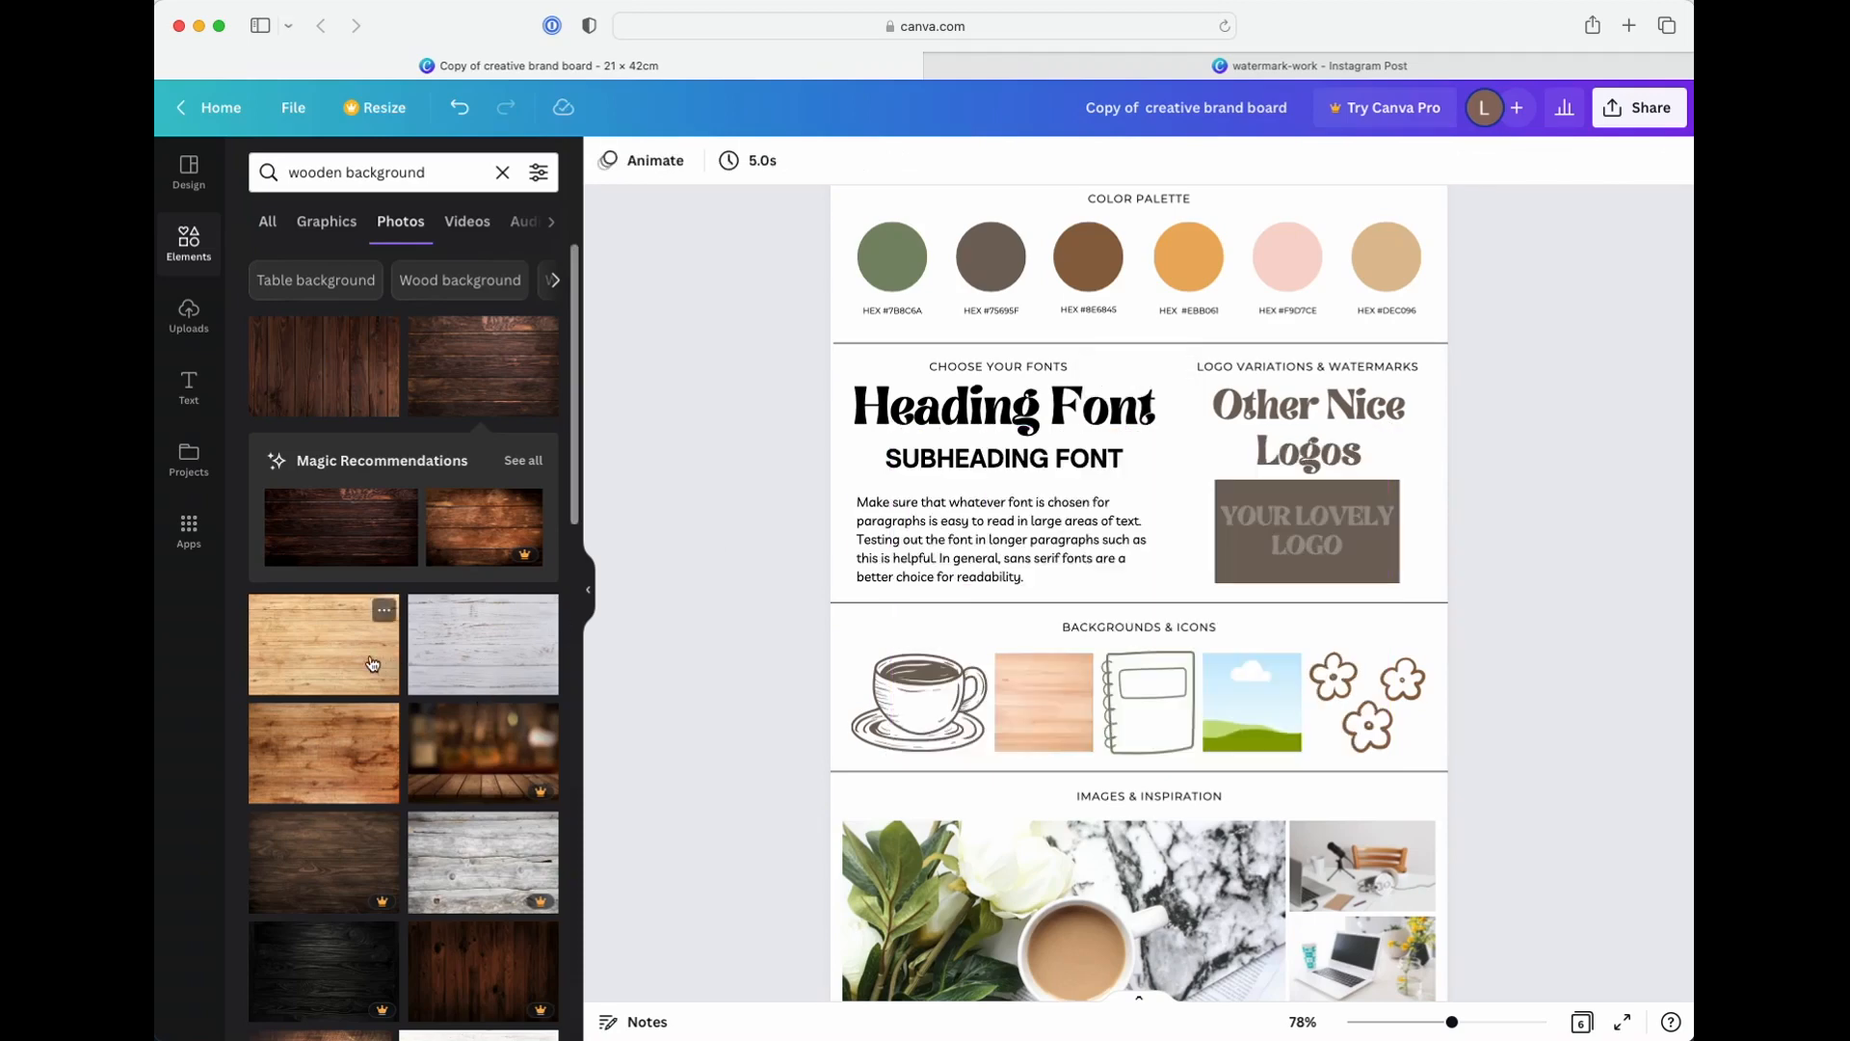
Fill the empty frame in page 2's Backgrounds & Icons row with the light gray wood plank photo
{"action": "mouse_move", "coordinate": [460, 662]}
{"action": "left_mouse_down"}
{"action": "mouse_move", "coordinate": [1128, 747]}
{"action": "mouse_move", "coordinate": [1220, 725]}
{"action": "mouse_move", "coordinate": [367, 661]}
{"action": "mouse_move", "coordinate": [455, 665]}
{"action": "left_mouse_up"}
{"action": "key", "text": "super+z"}
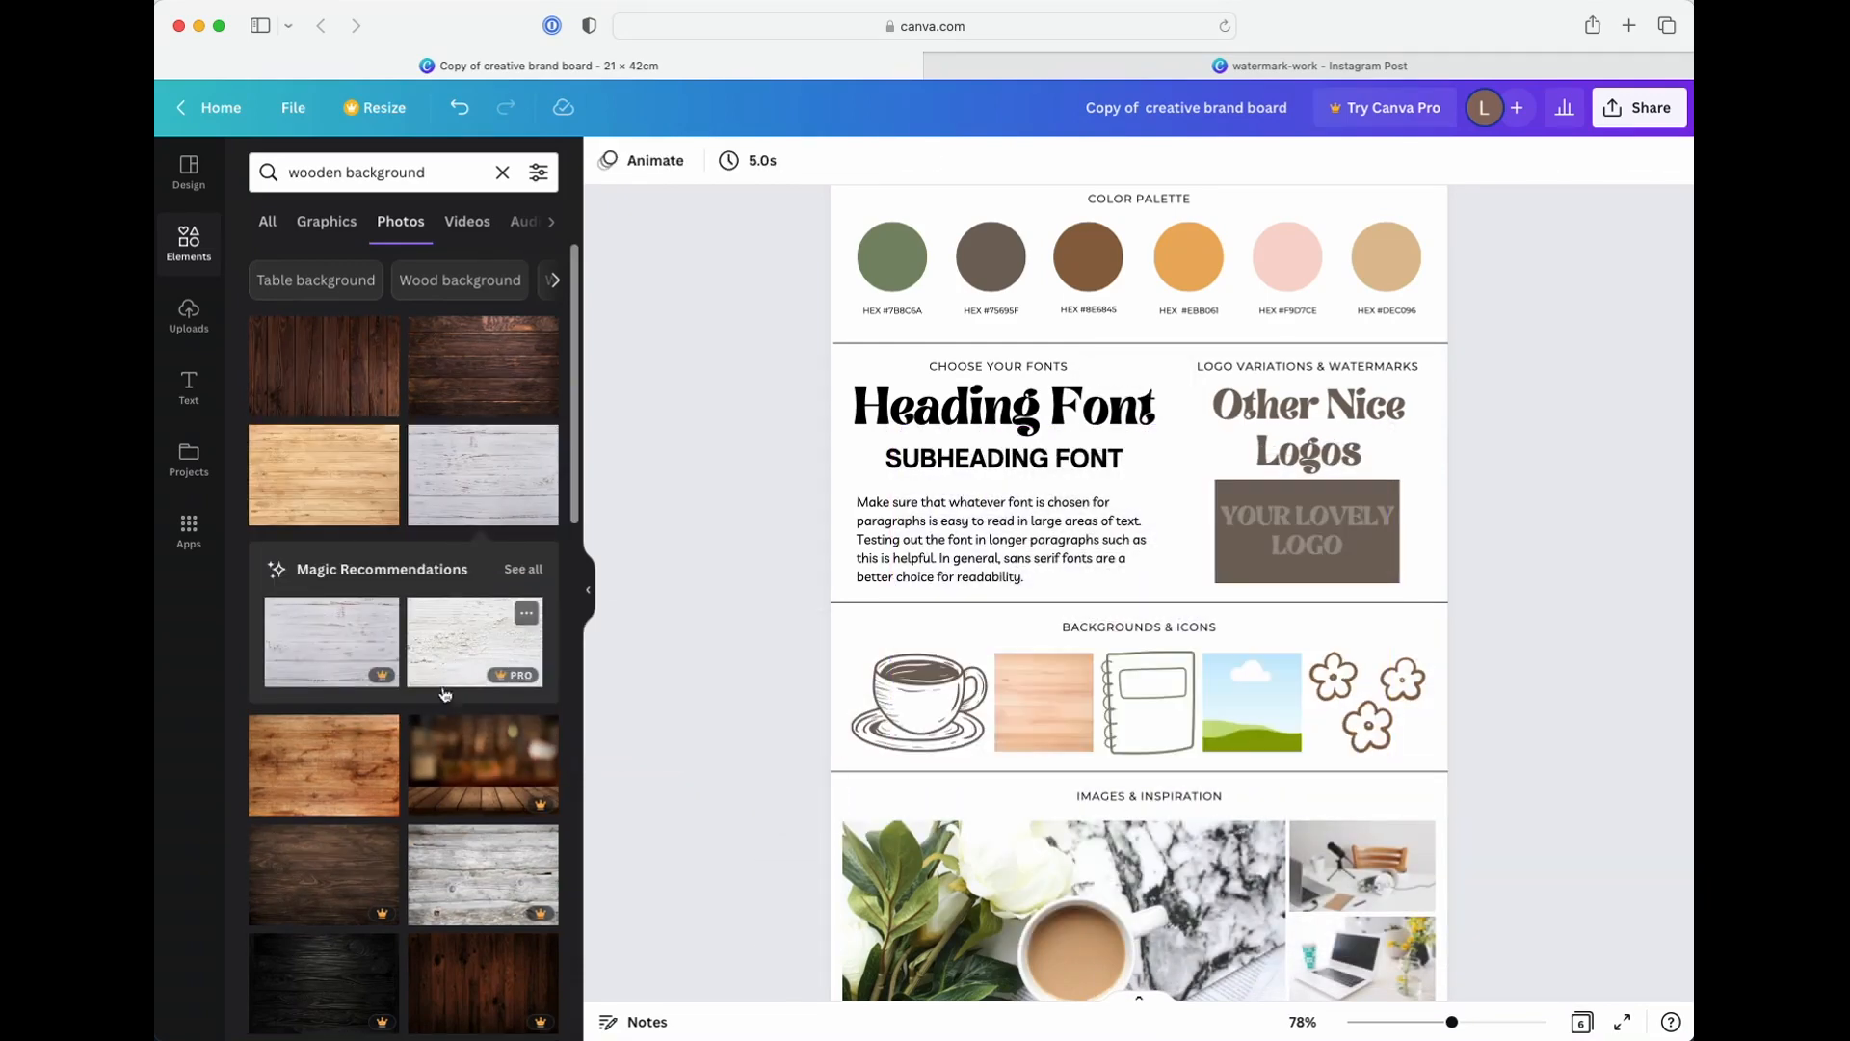
{"action": "left_click_drag", "start_coordinate": [472, 480], "coordinate": [1252, 709]}
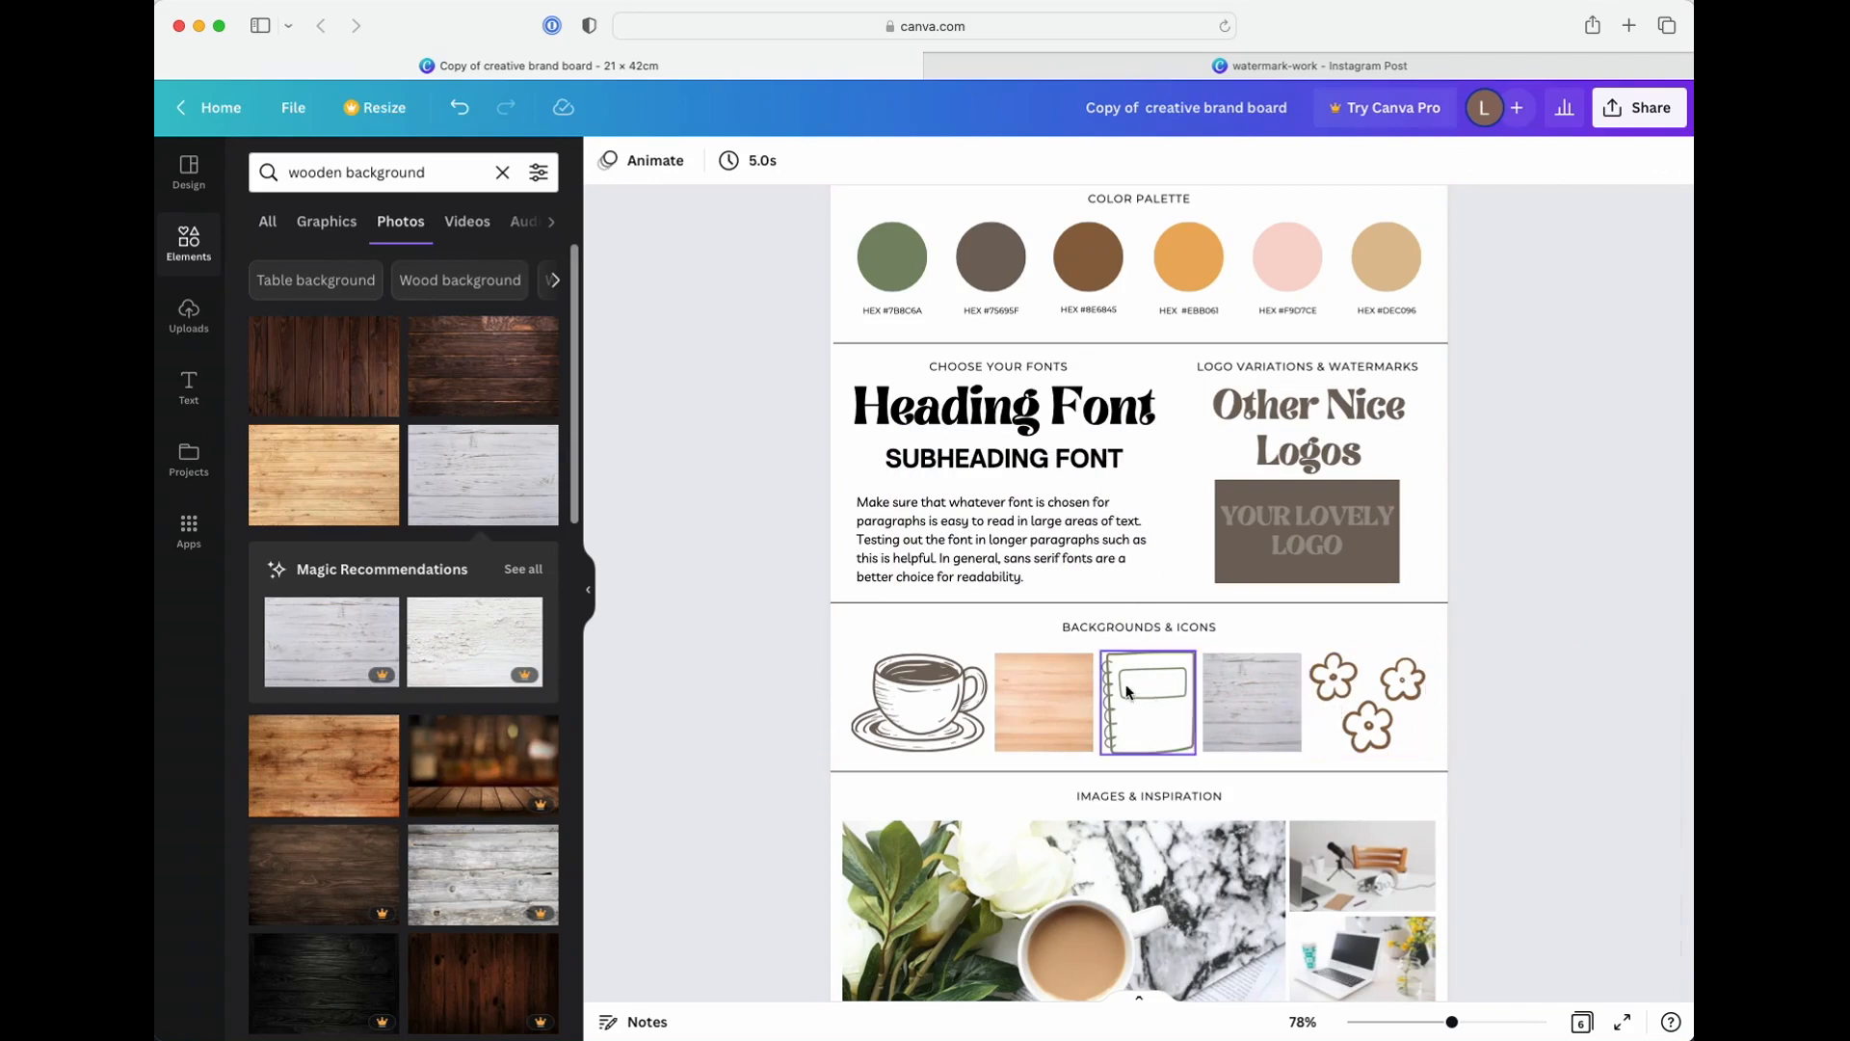
Examine page 2's Images & Inspiration collage and the sample boards through the collage on page 5
{"action": "scroll", "coordinate": [773, 613], "scroll_direction": "down", "scroll_amount": 2}
{"action": "scroll", "coordinate": [773, 610], "scroll_direction": "down", "scroll_amount": 3}
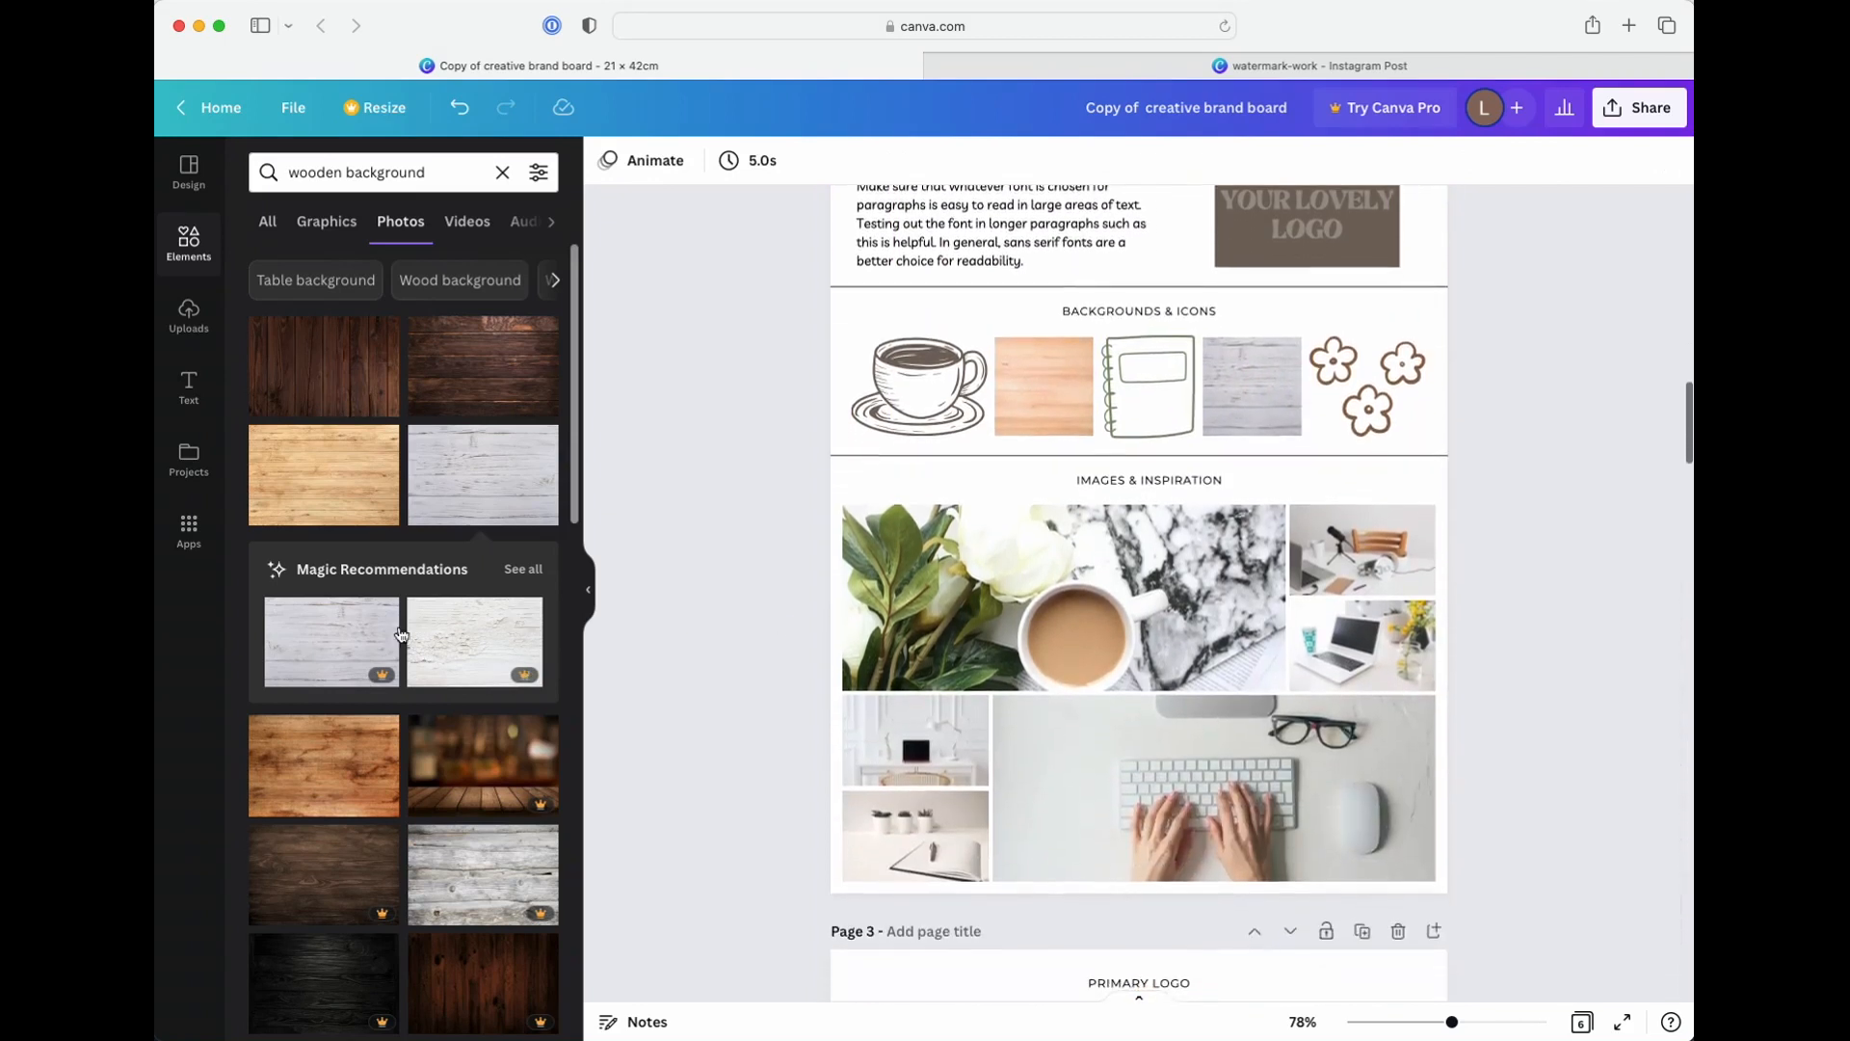
{"action": "scroll", "coordinate": [372, 582], "scroll_direction": "down", "scroll_amount": 1}
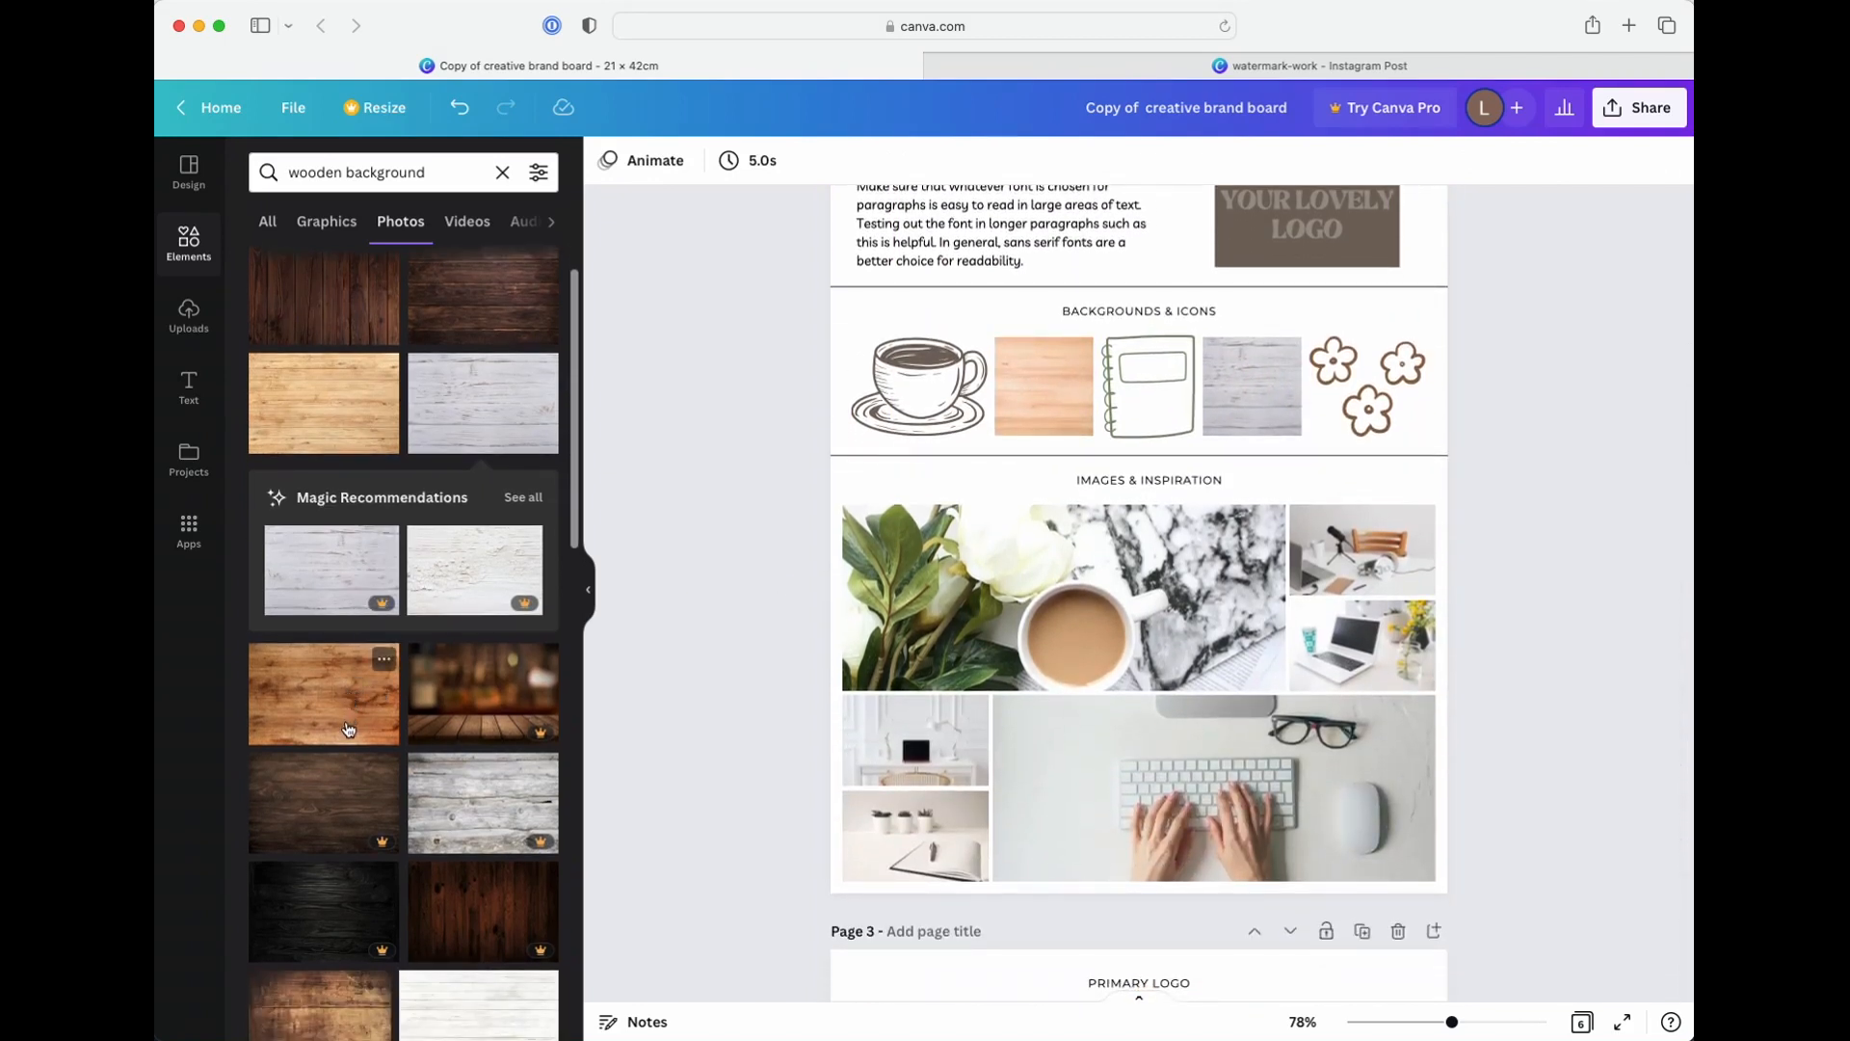
{"action": "scroll", "coordinate": [349, 729], "scroll_direction": "down", "scroll_amount": 1}
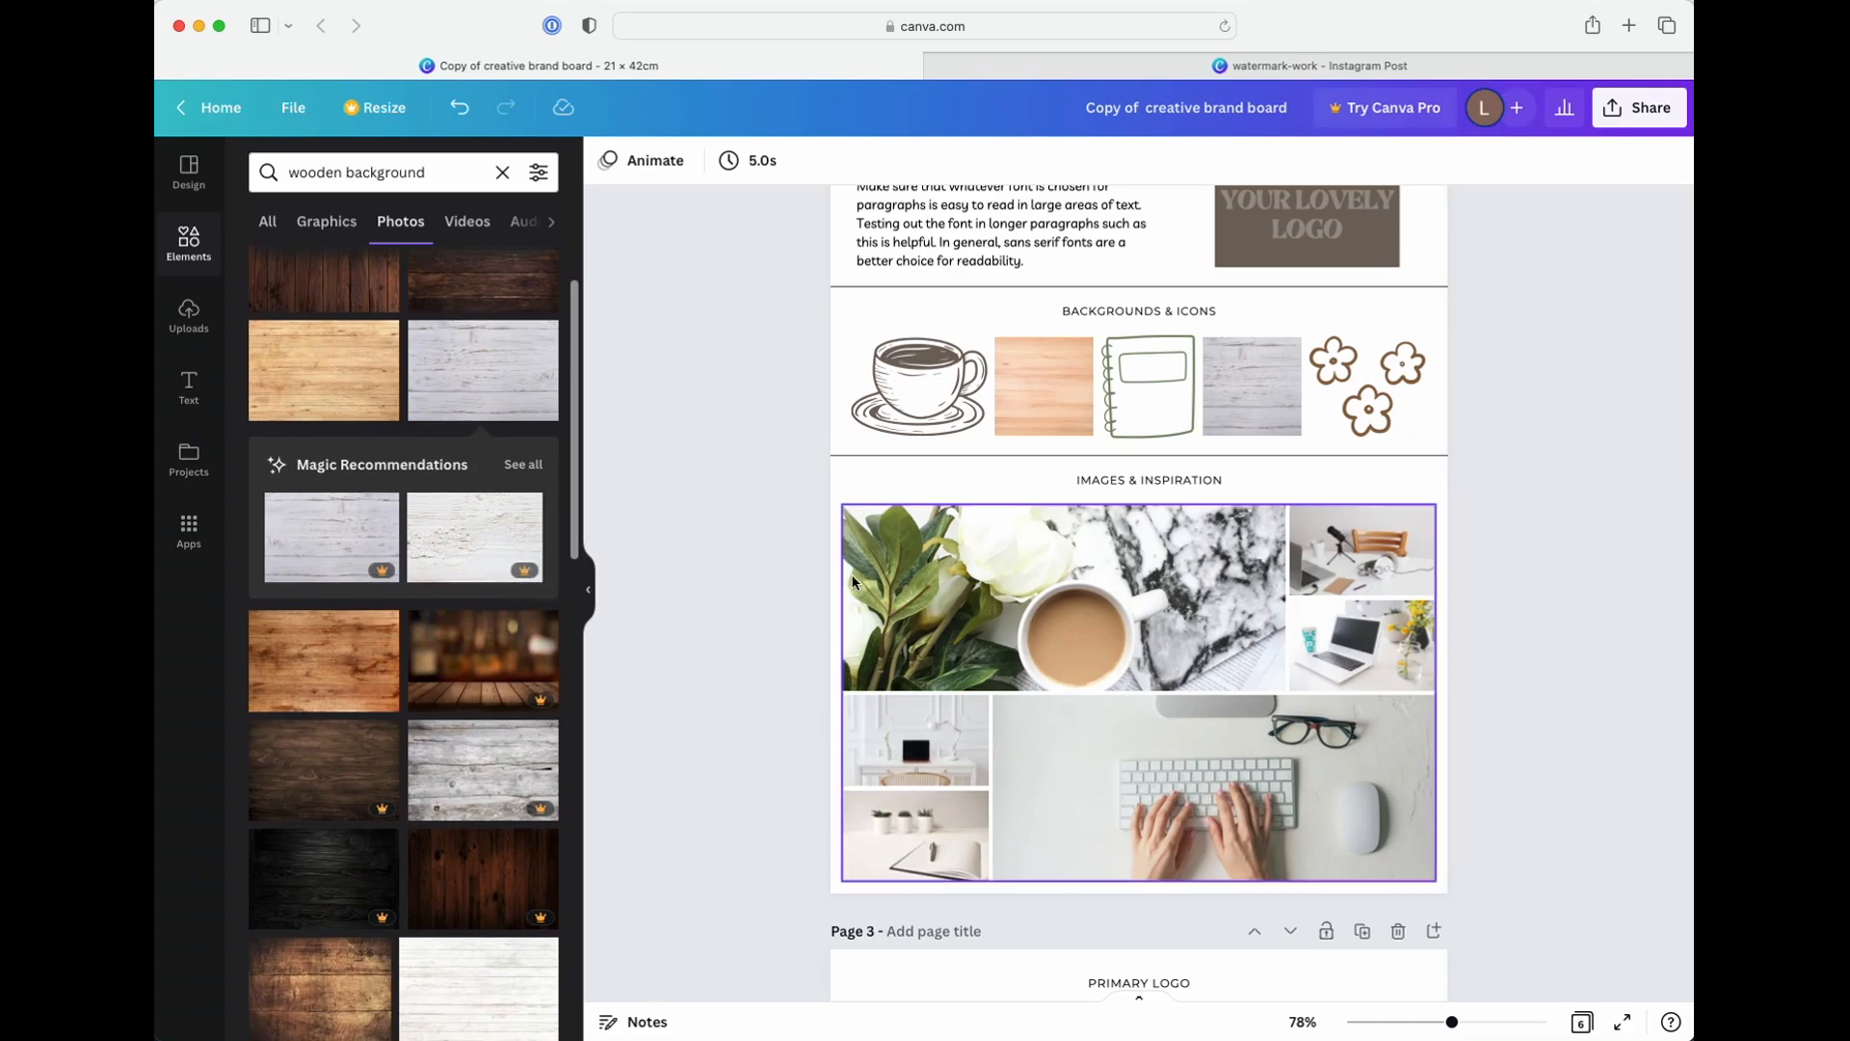
{"action": "scroll", "coordinate": [852, 579], "scroll_direction": "up", "scroll_amount": 6}
{"action": "scroll", "coordinate": [856, 594], "scroll_direction": "down", "scroll_amount": 3}
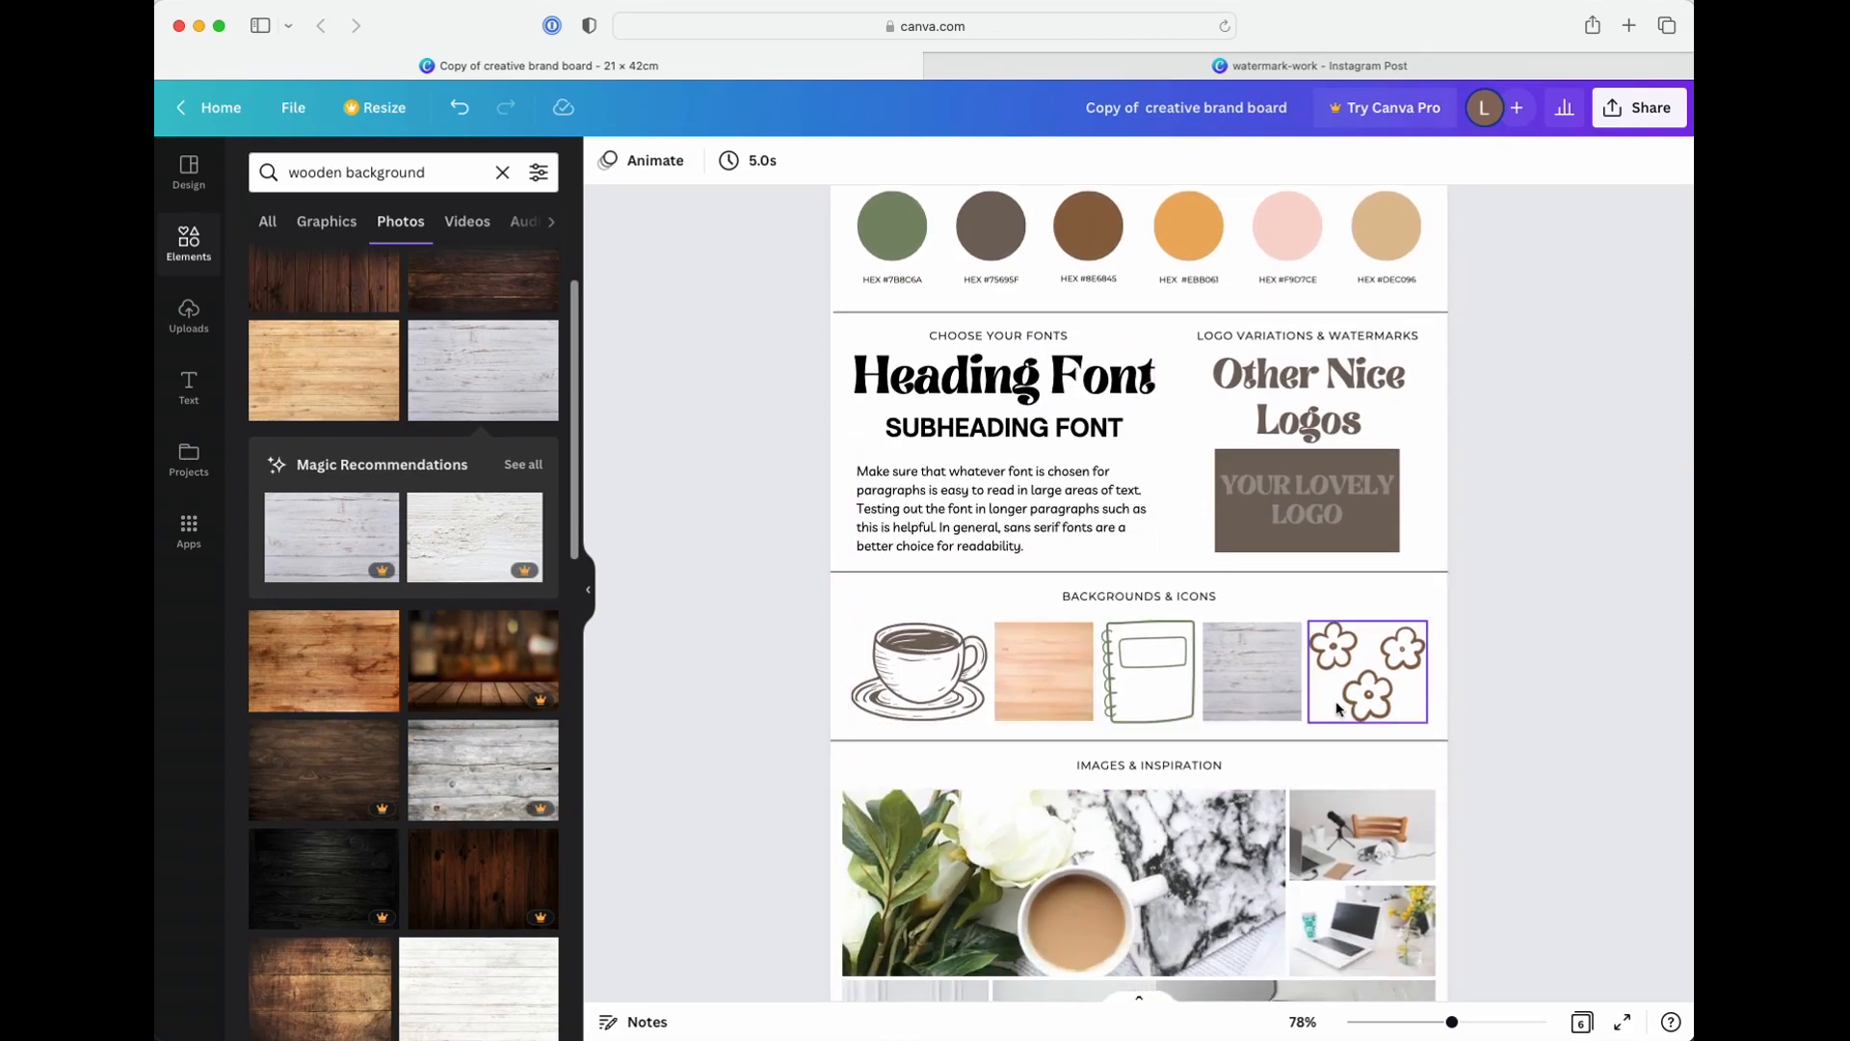
{"action": "scroll", "coordinate": [1178, 850], "scroll_direction": "down", "scroll_amount": 1}
{"action": "scroll", "coordinate": [1178, 850], "scroll_direction": "down", "scroll_amount": 3}
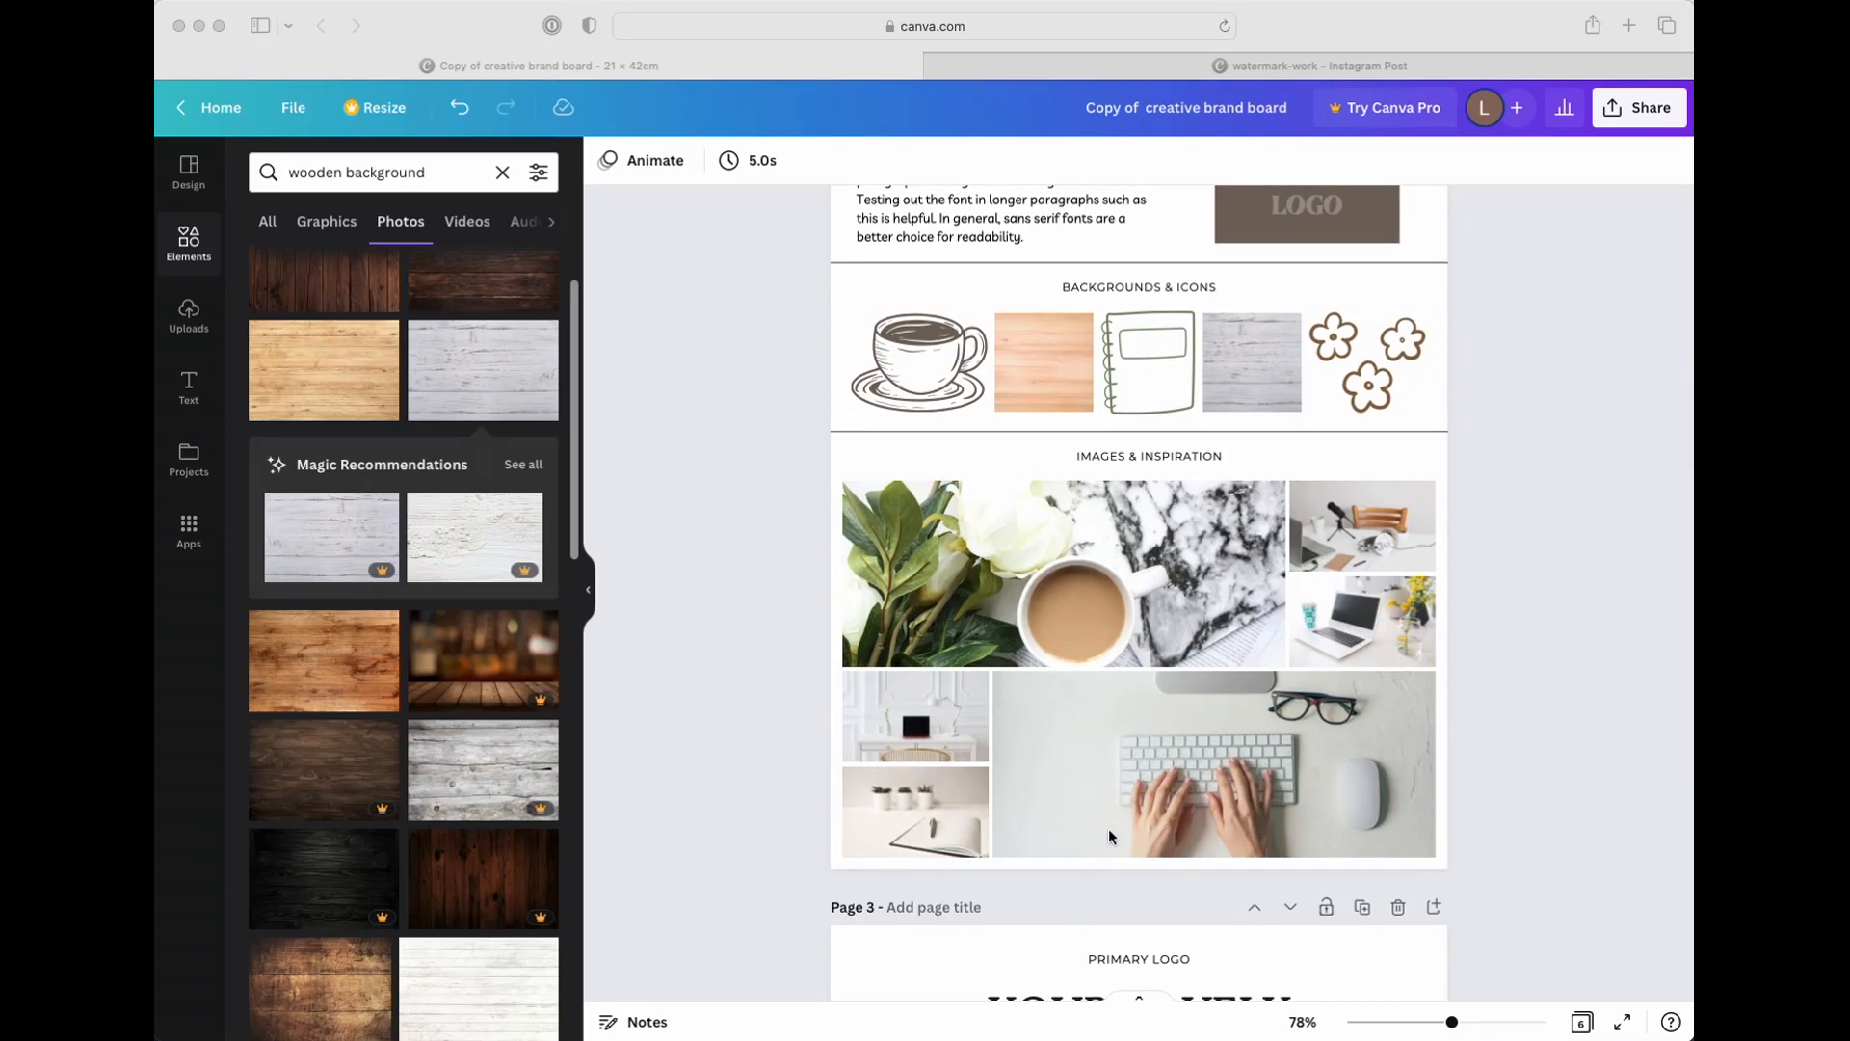
{"action": "scroll", "coordinate": [1107, 836], "scroll_direction": "down", "scroll_amount": 15}
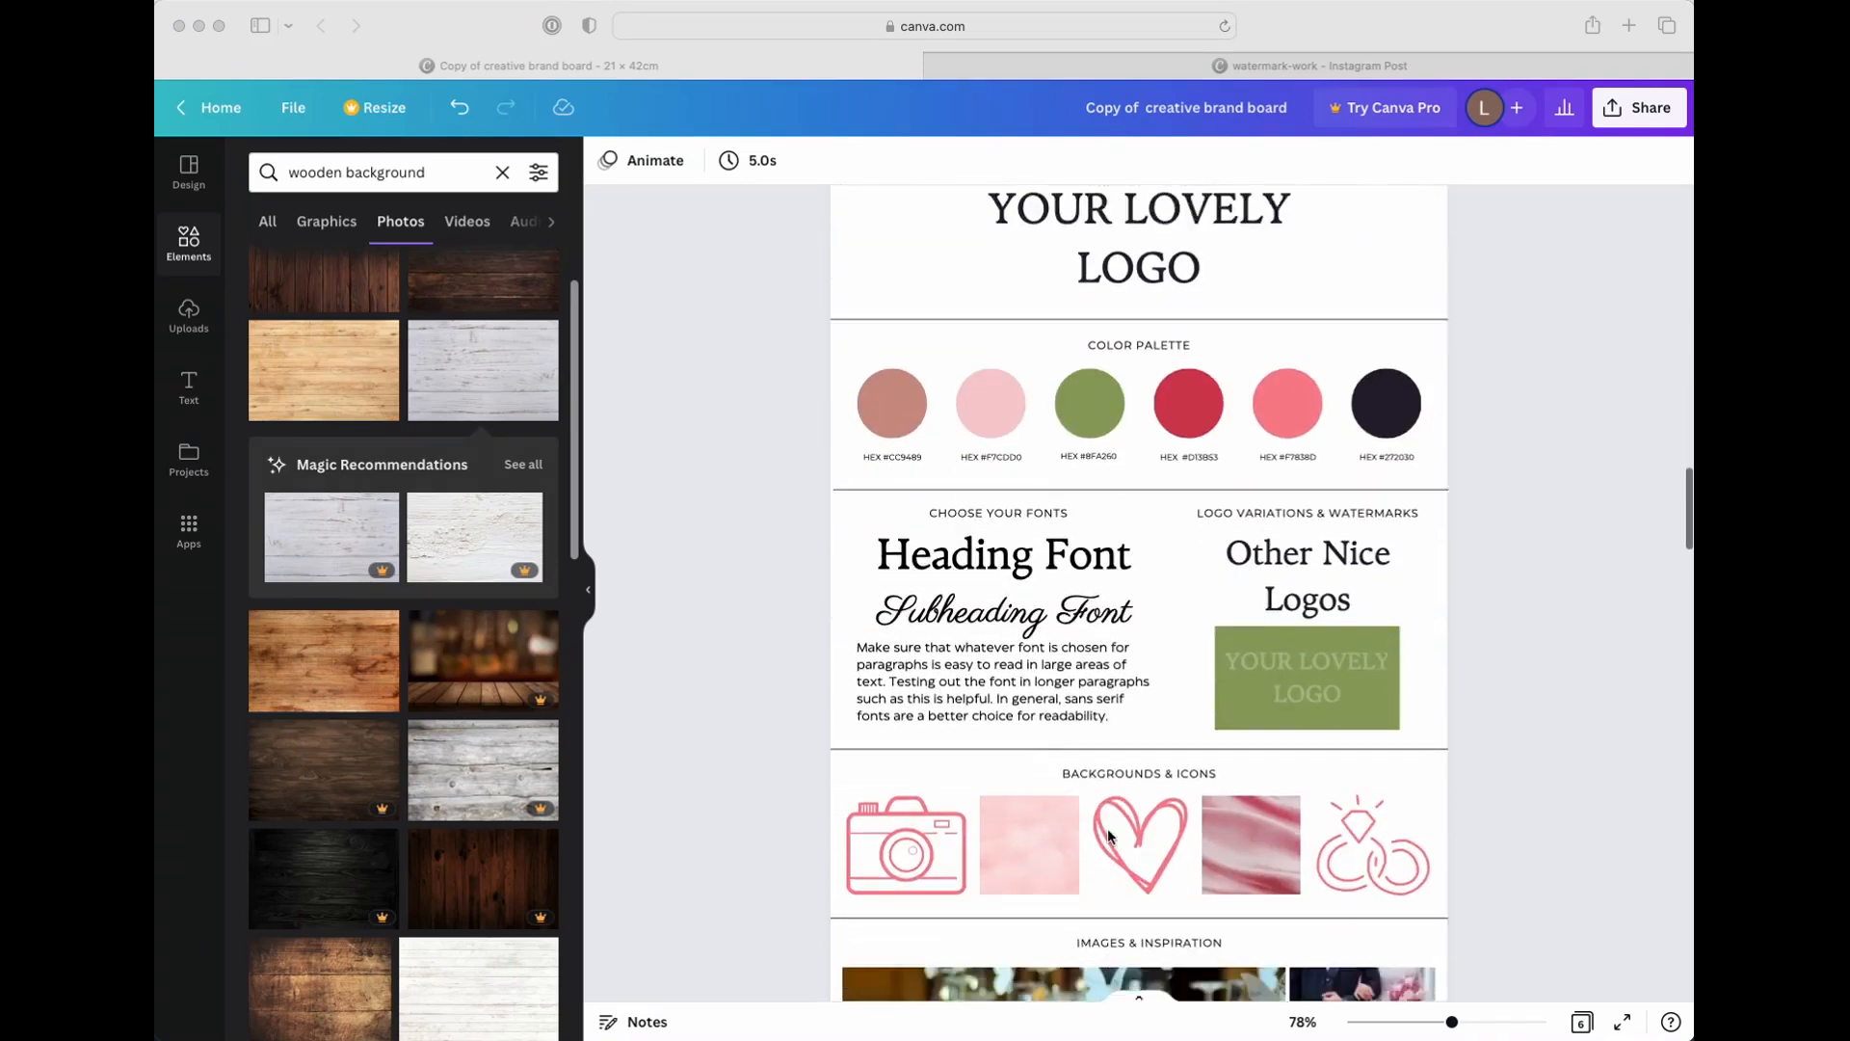
{"action": "scroll", "coordinate": [1108, 836], "scroll_direction": "down", "scroll_amount": 20}
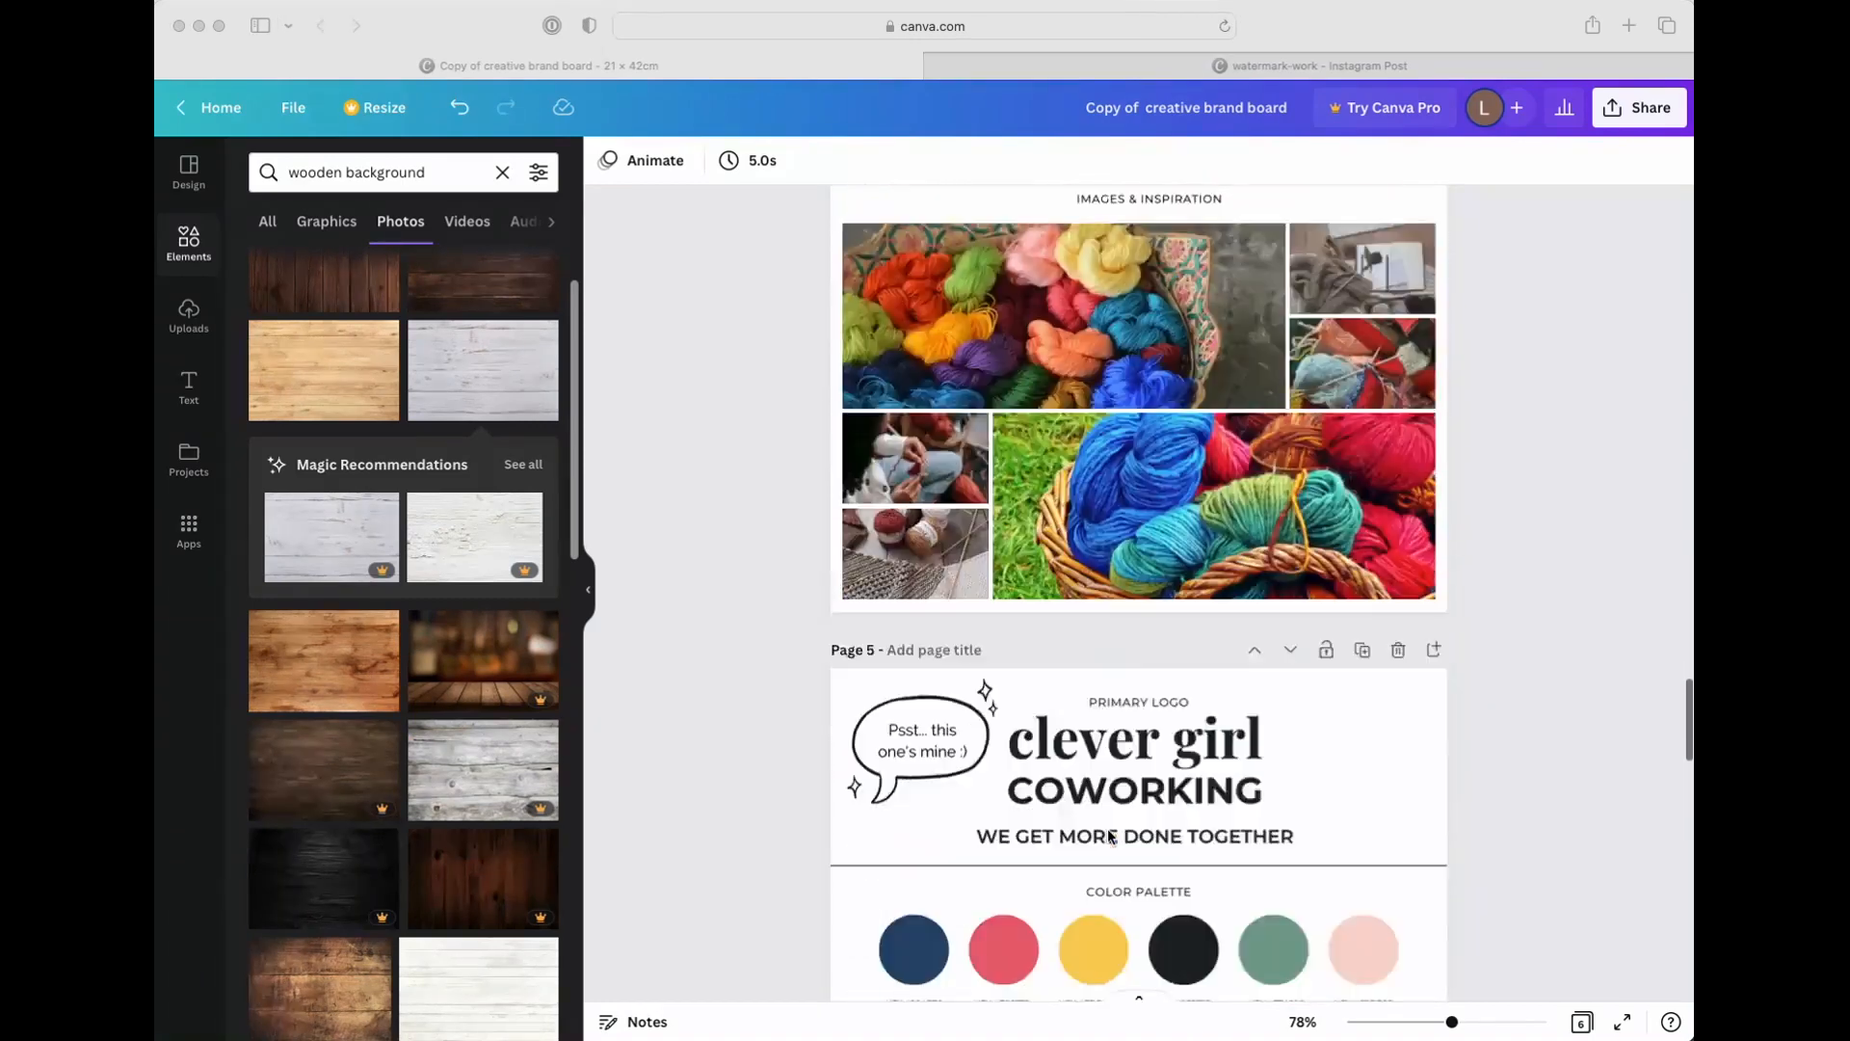
{"action": "scroll", "coordinate": [1107, 829], "scroll_direction": "down", "scroll_amount": 5}
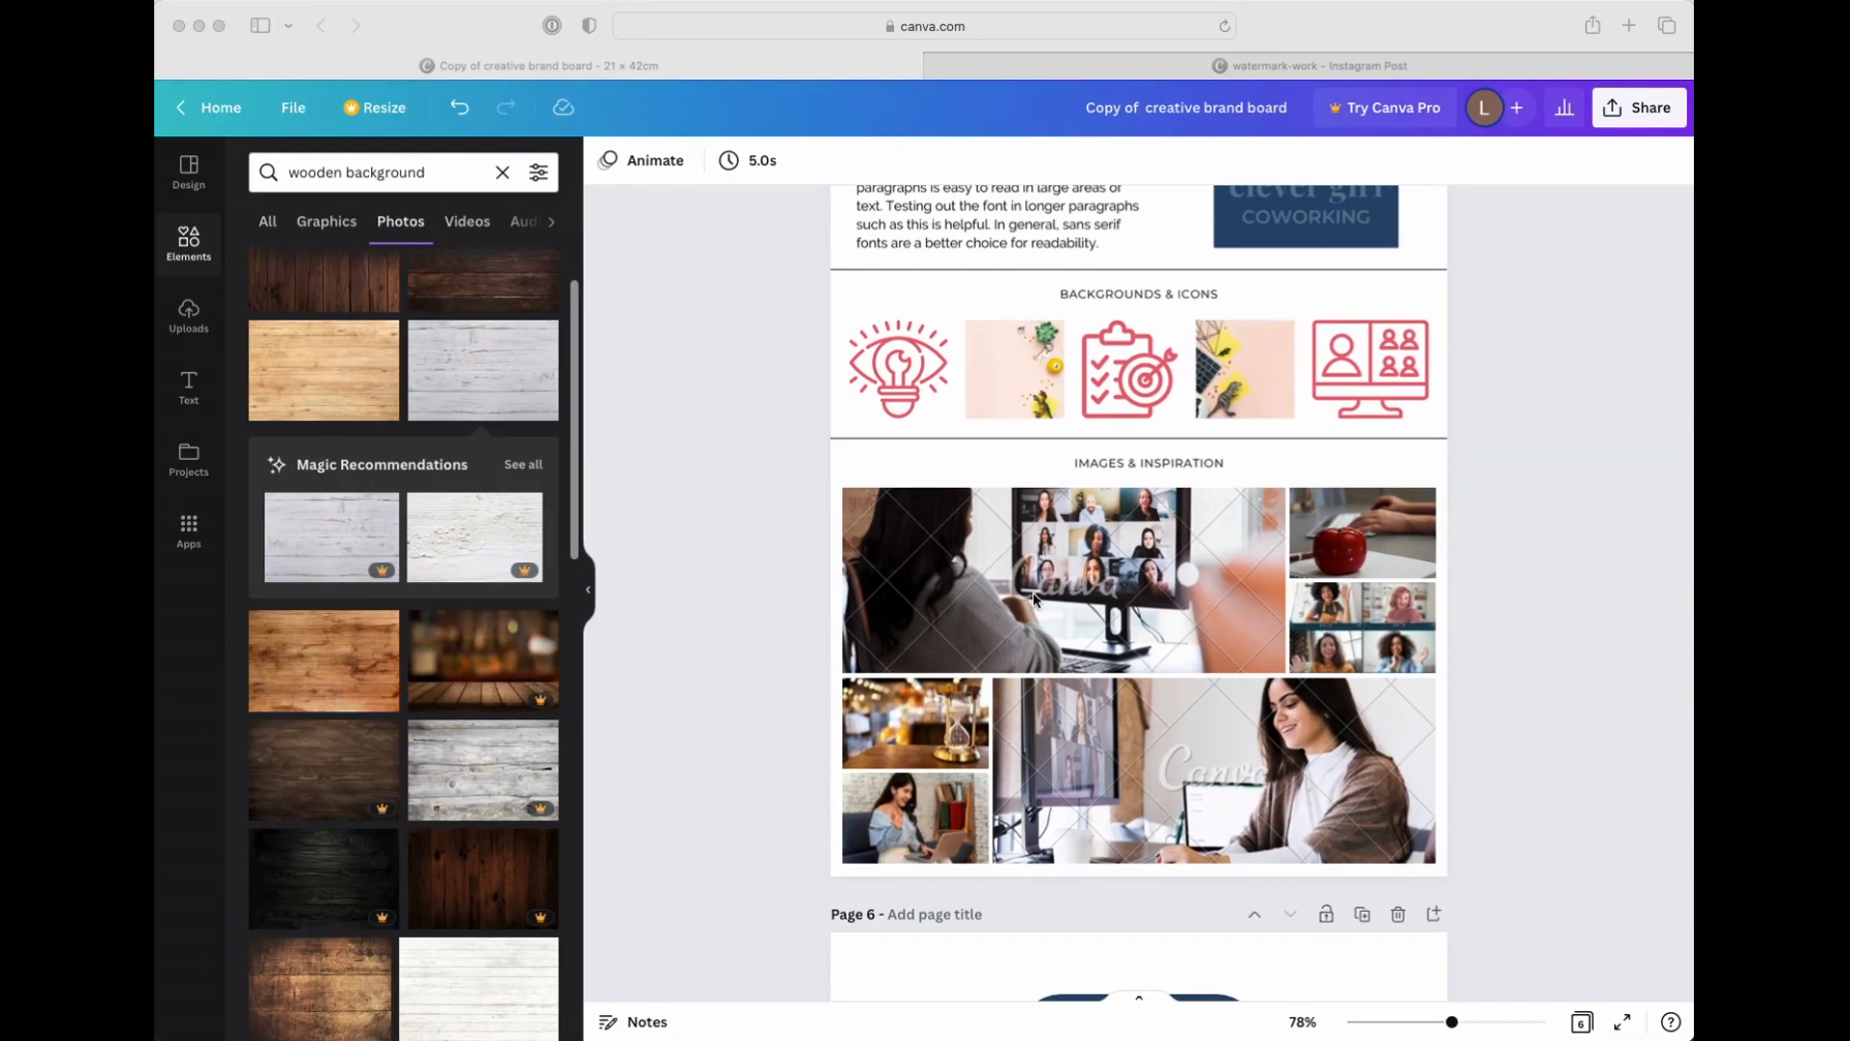
Compare the Images & Inspiration collages with their icons and backgrounds from page 5 back to page 2
{"action": "scroll", "coordinate": [1032, 597], "scroll_direction": "up", "scroll_amount": 1}
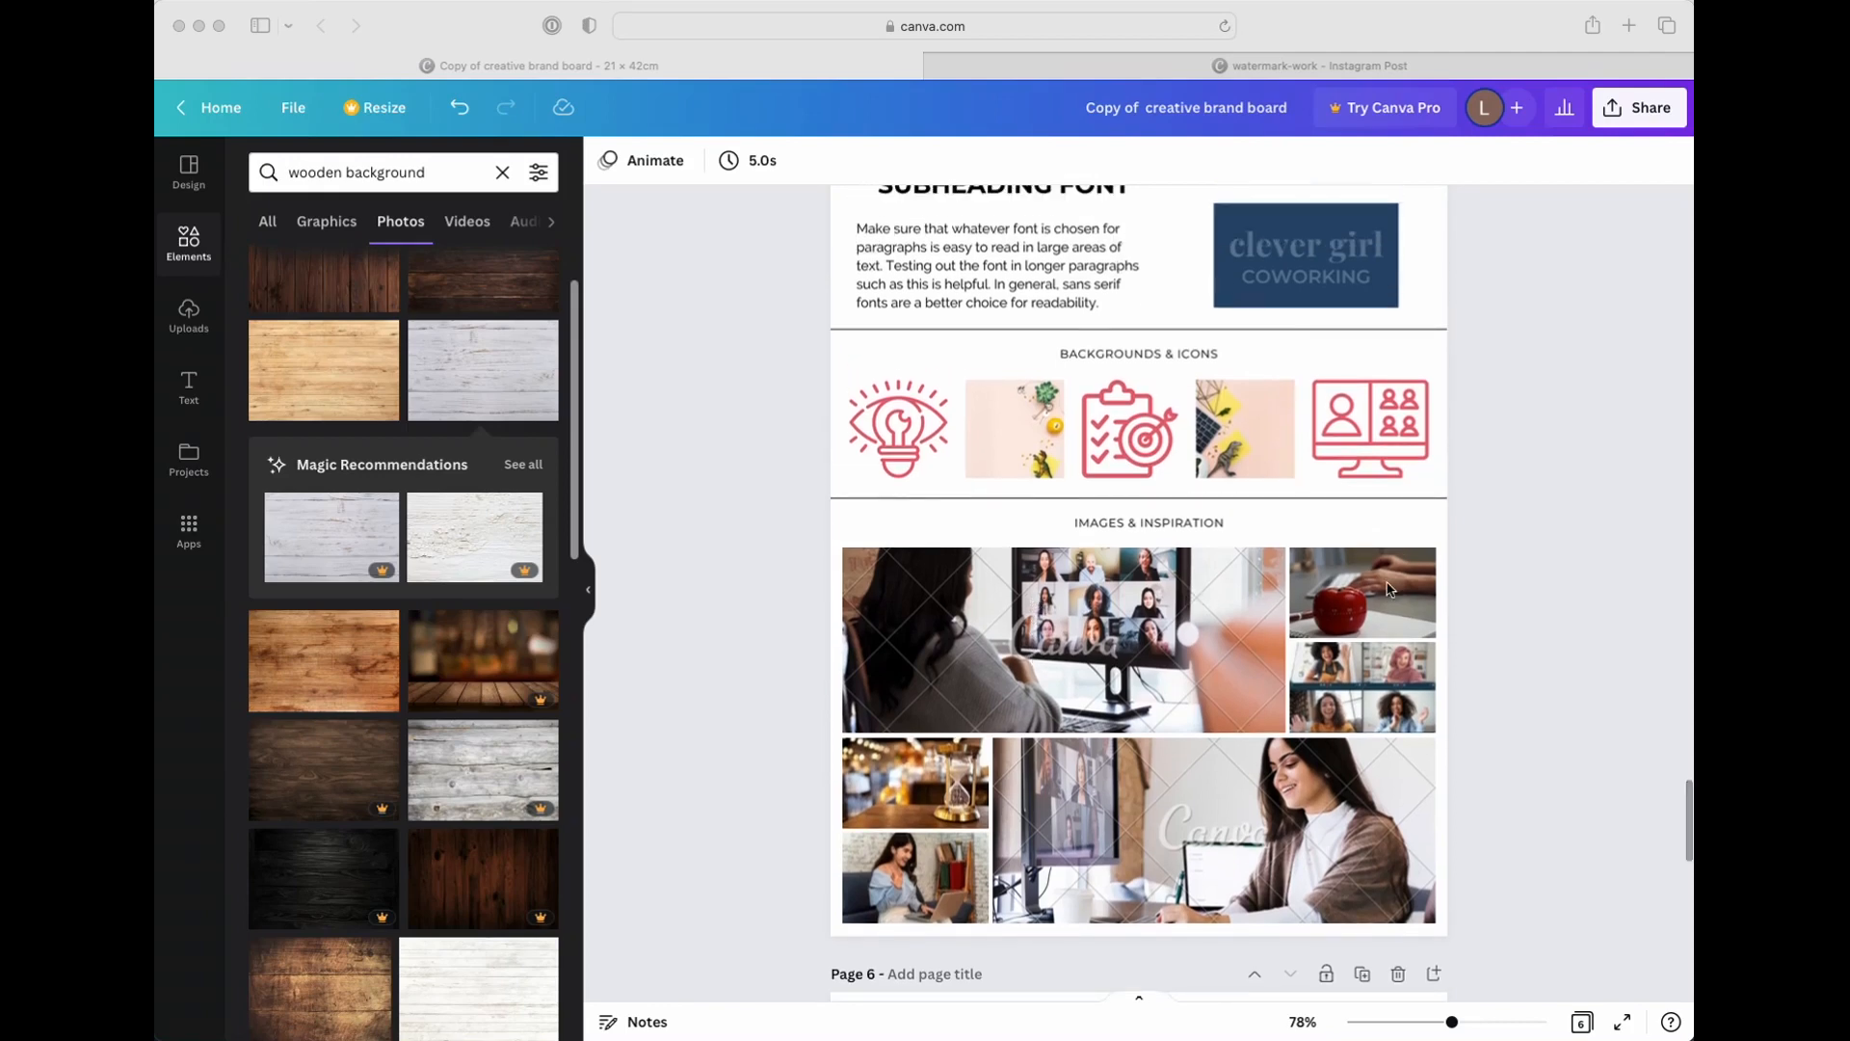
{"action": "scroll", "coordinate": [1376, 607], "scroll_direction": "up", "scroll_amount": 1}
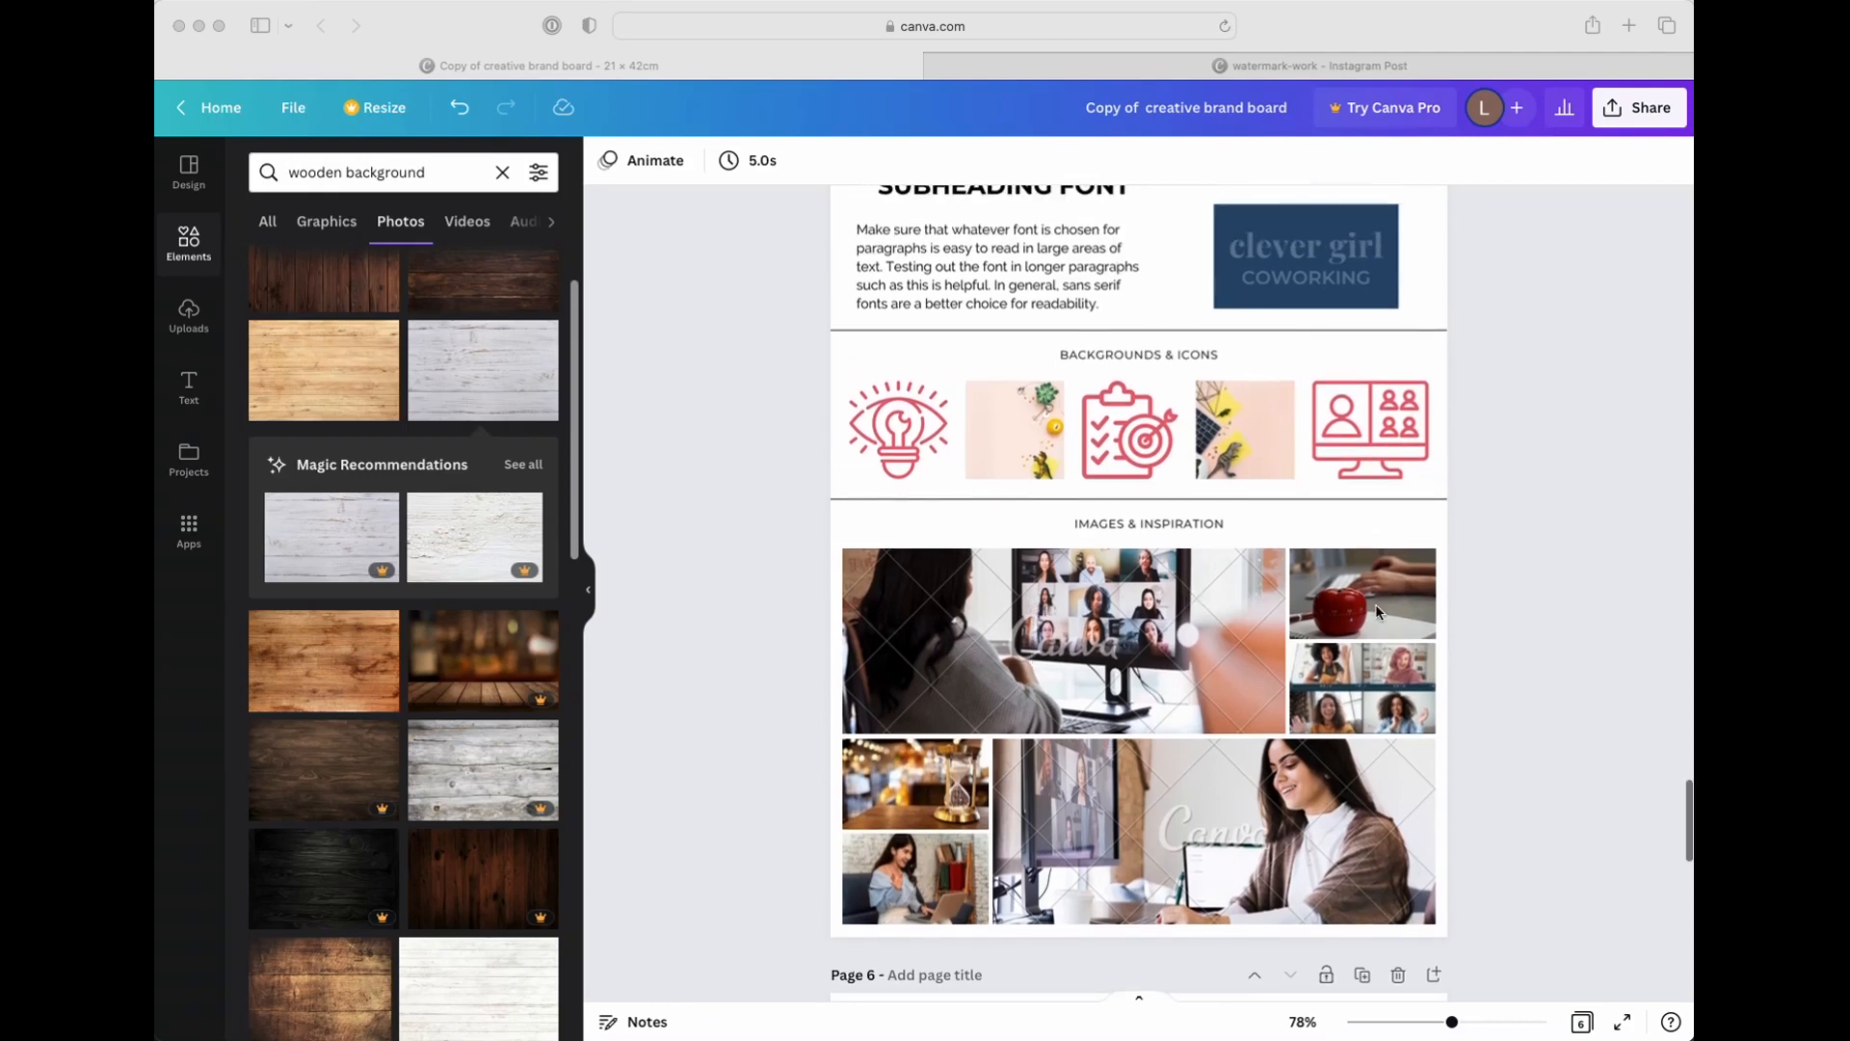
{"action": "scroll", "coordinate": [1376, 610], "scroll_direction": "up", "scroll_amount": 4}
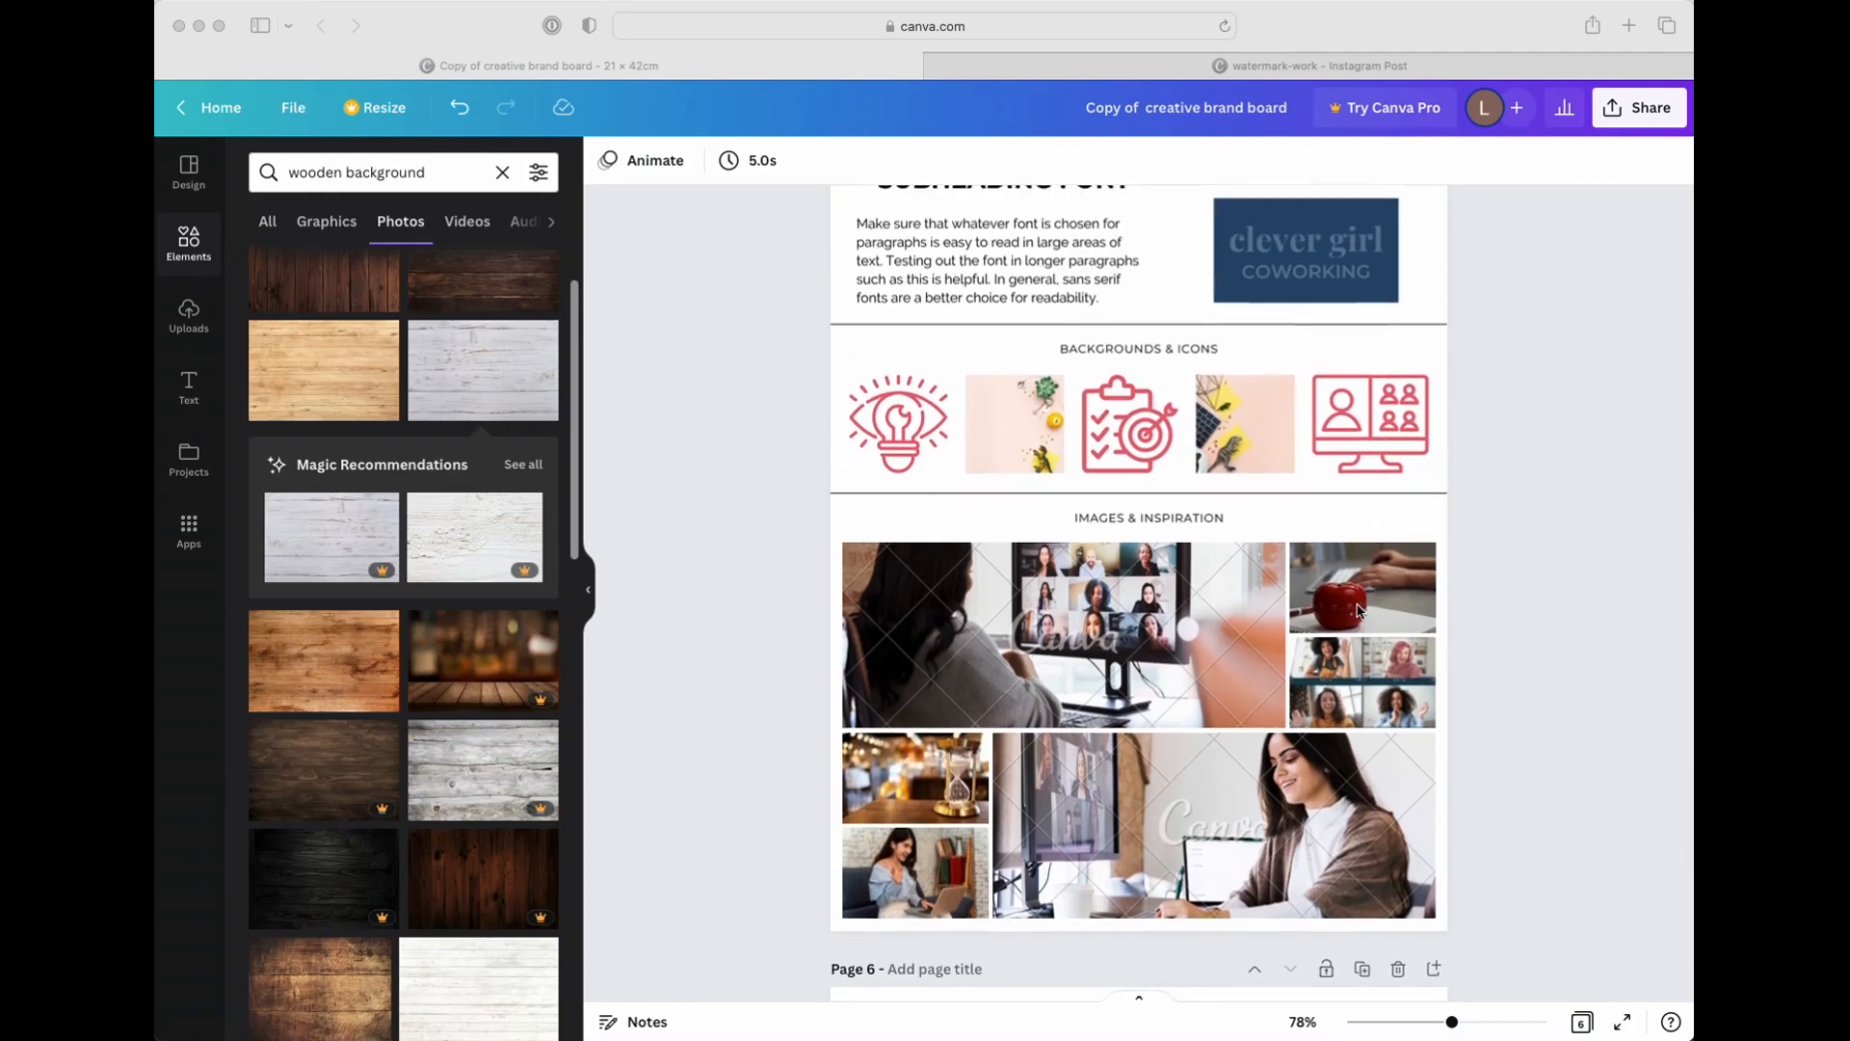
{"action": "scroll", "coordinate": [1351, 610], "scroll_direction": "up", "scroll_amount": 15}
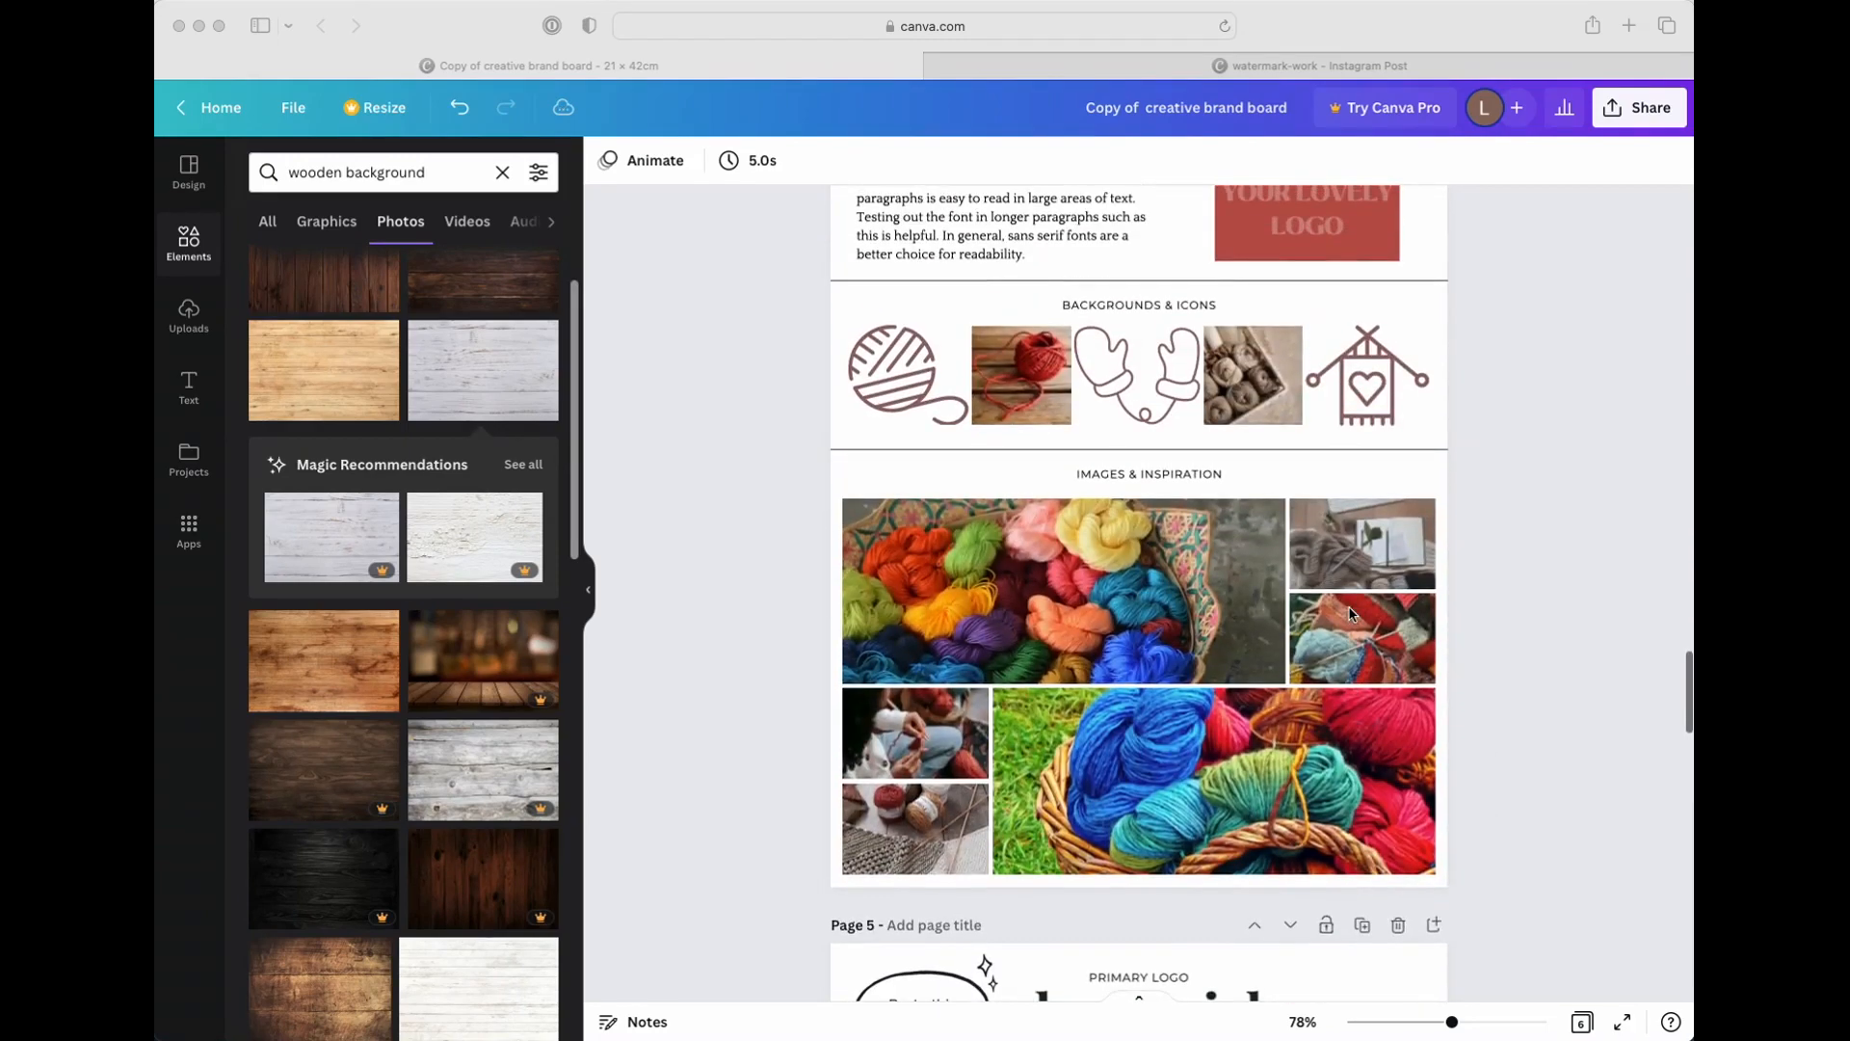
{"action": "scroll", "coordinate": [1351, 614], "scroll_direction": "up", "scroll_amount": 8}
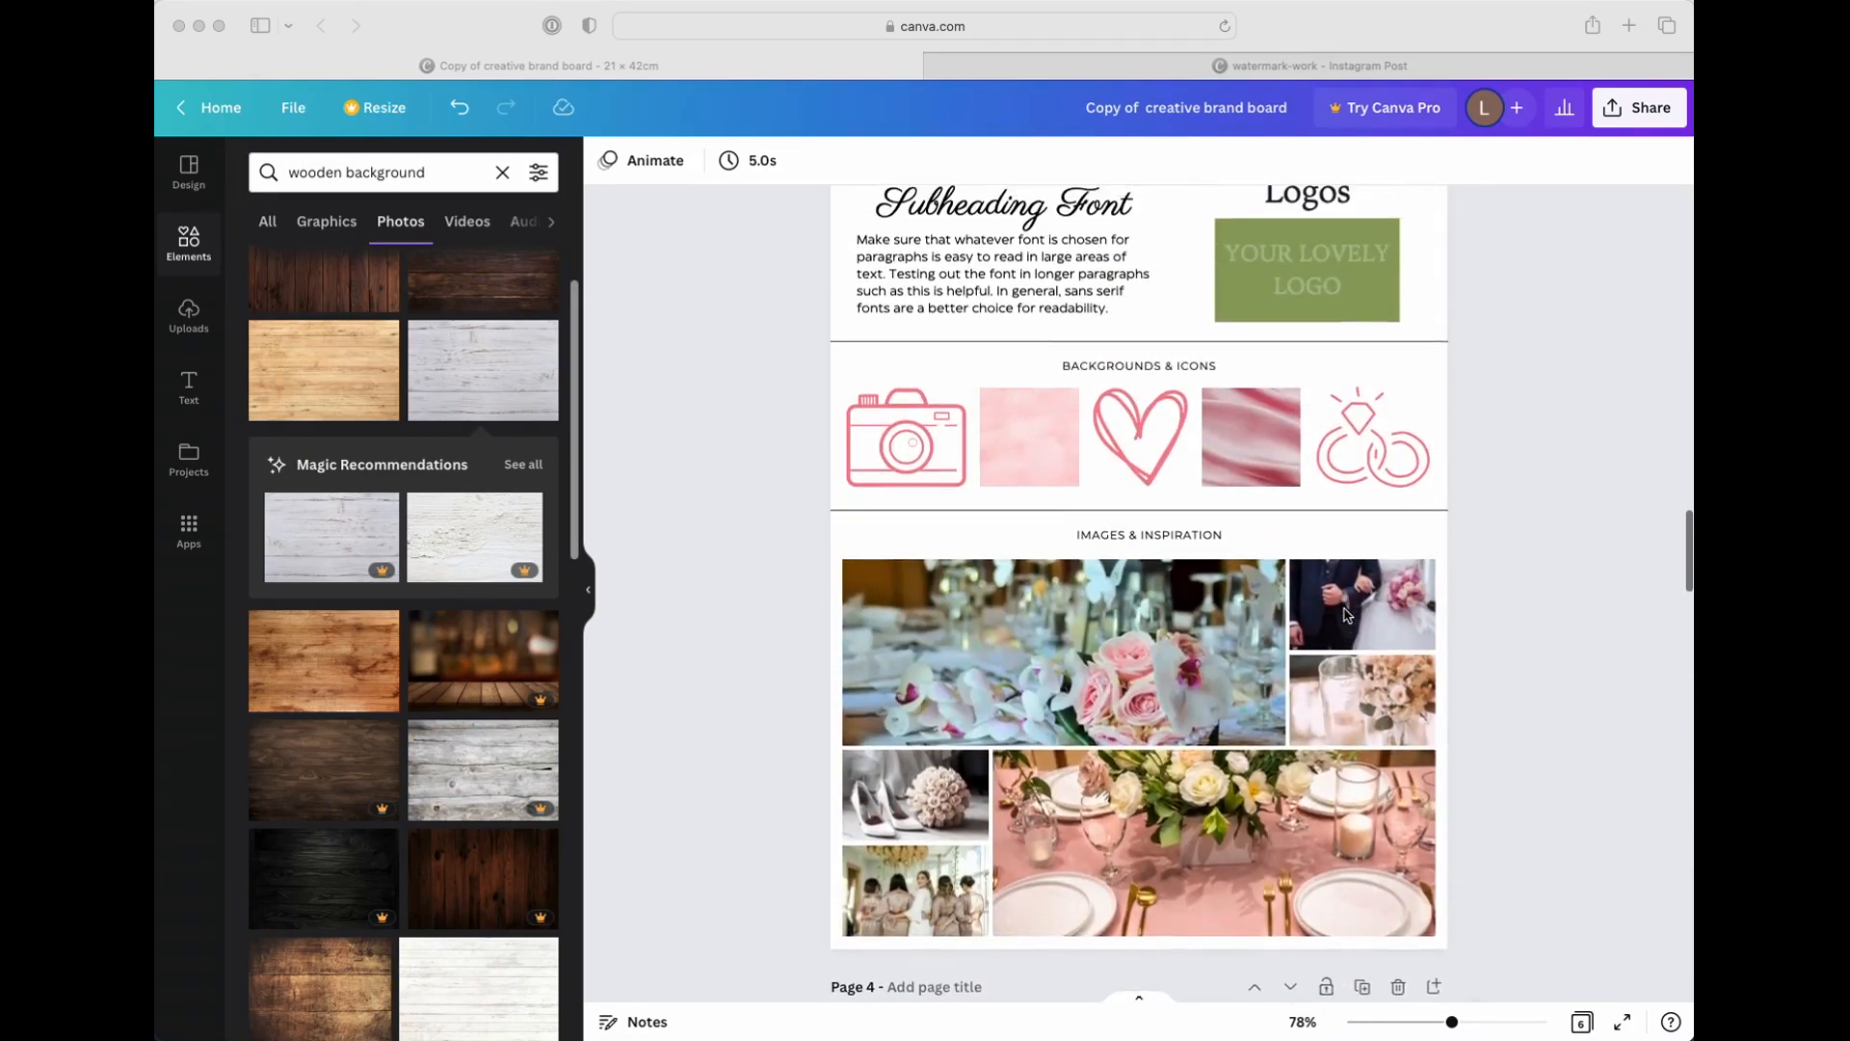
{"action": "scroll", "coordinate": [1095, 627], "scroll_direction": "up", "scroll_amount": 5}
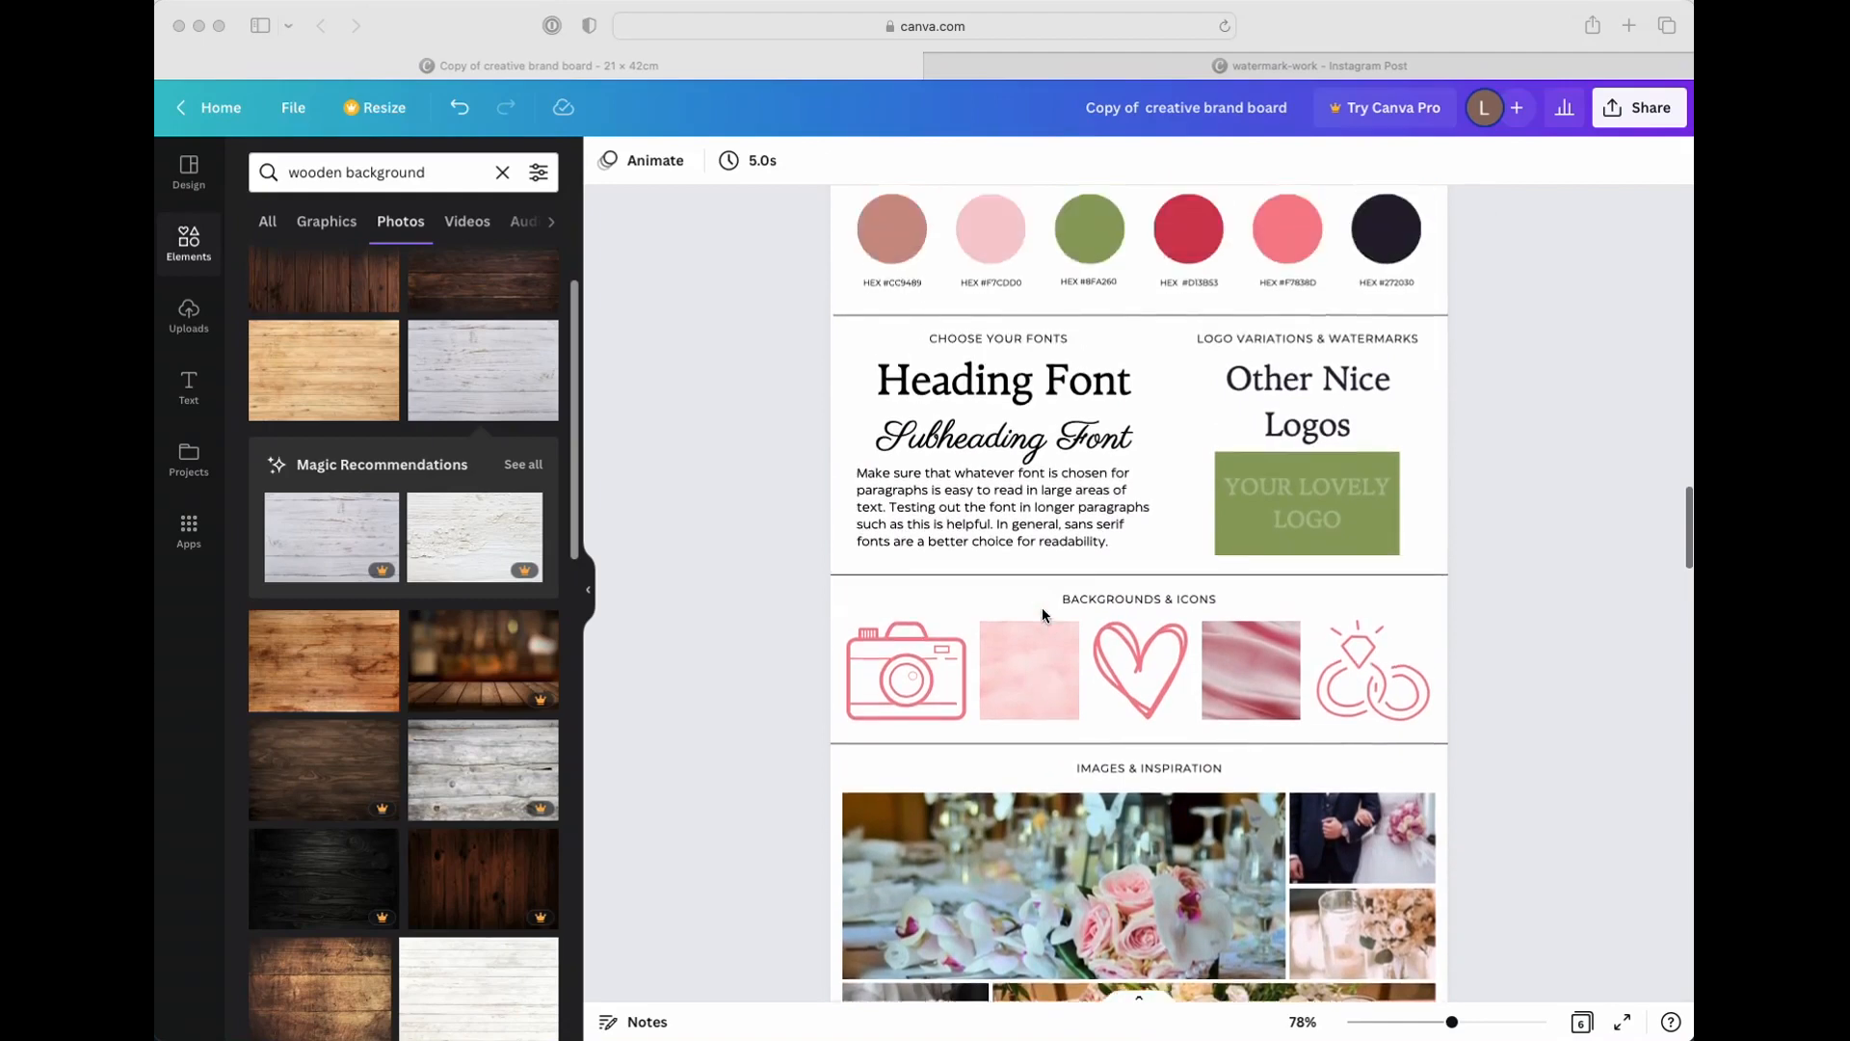
{"action": "scroll", "coordinate": [1043, 613], "scroll_direction": "up", "scroll_amount": 2}
{"action": "scroll", "coordinate": [1042, 607], "scroll_direction": "down", "scroll_amount": 8}
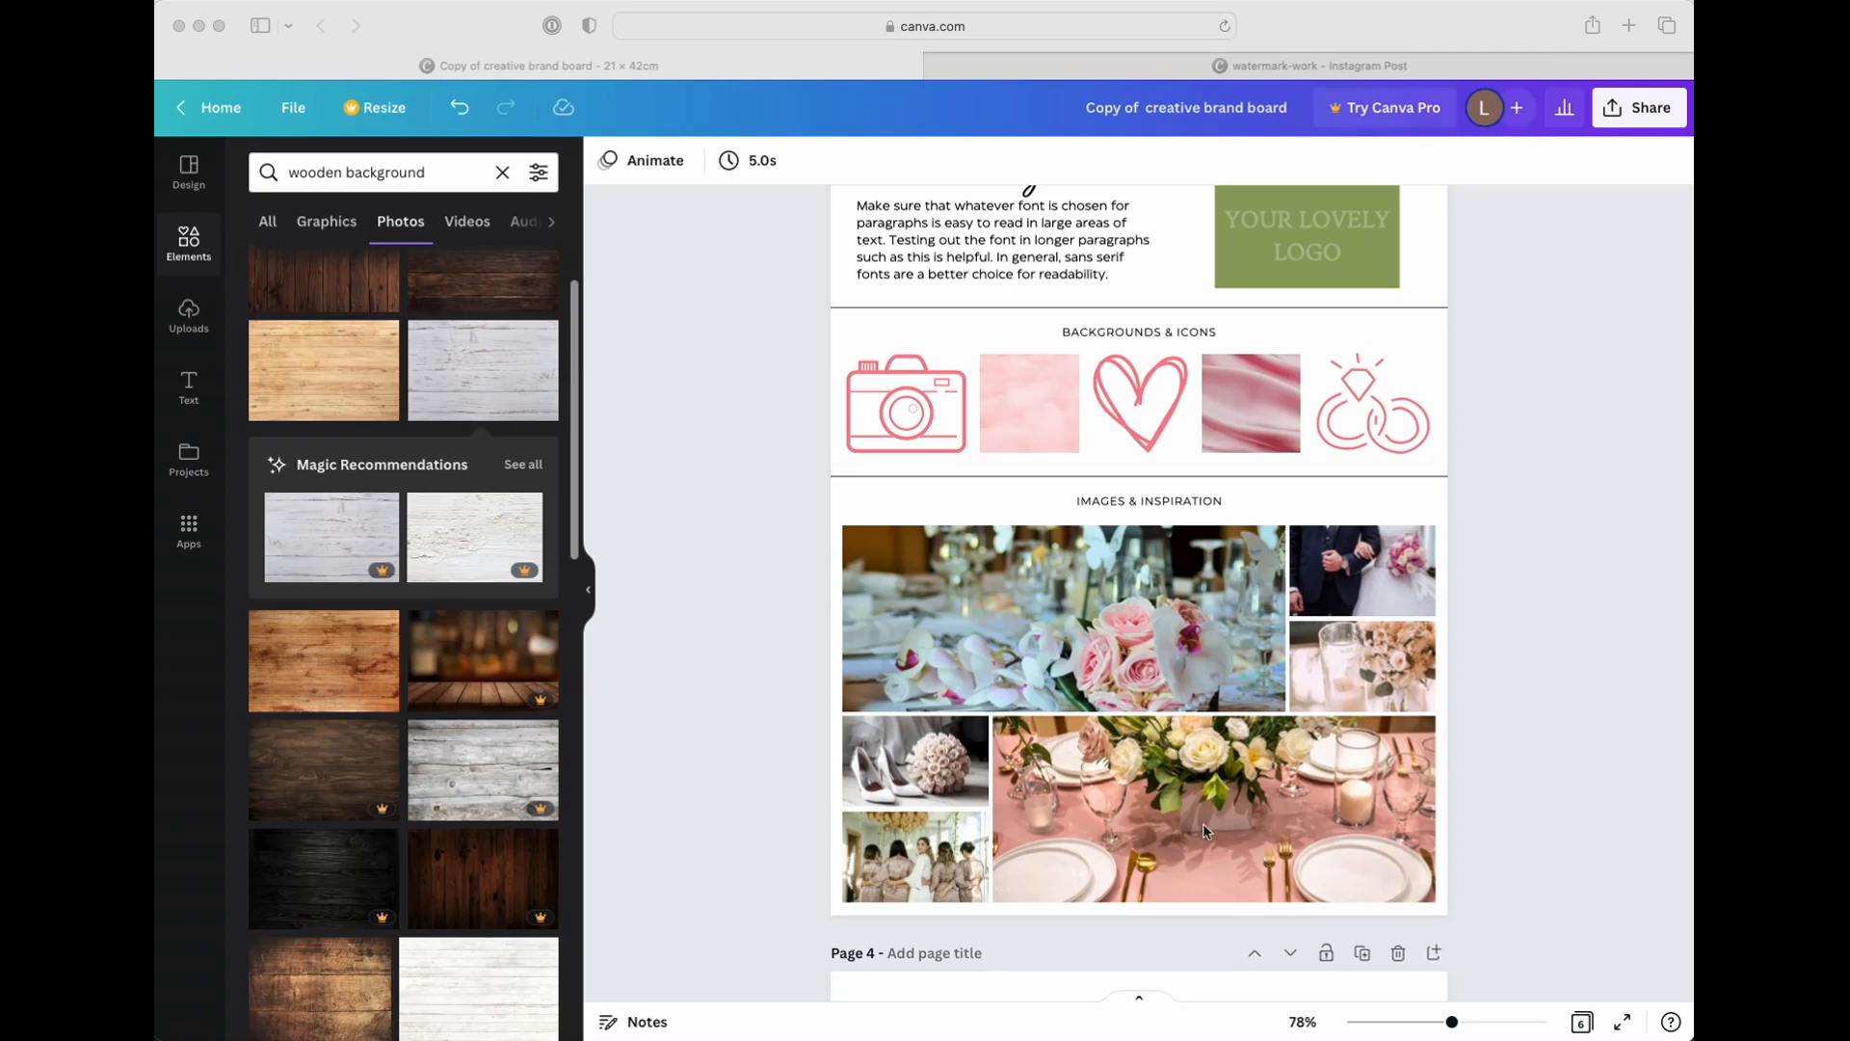
{"action": "scroll", "coordinate": [1137, 742], "scroll_direction": "up", "scroll_amount": 10}
{"action": "scroll", "coordinate": [1131, 737], "scroll_direction": "up", "scroll_amount": 5}
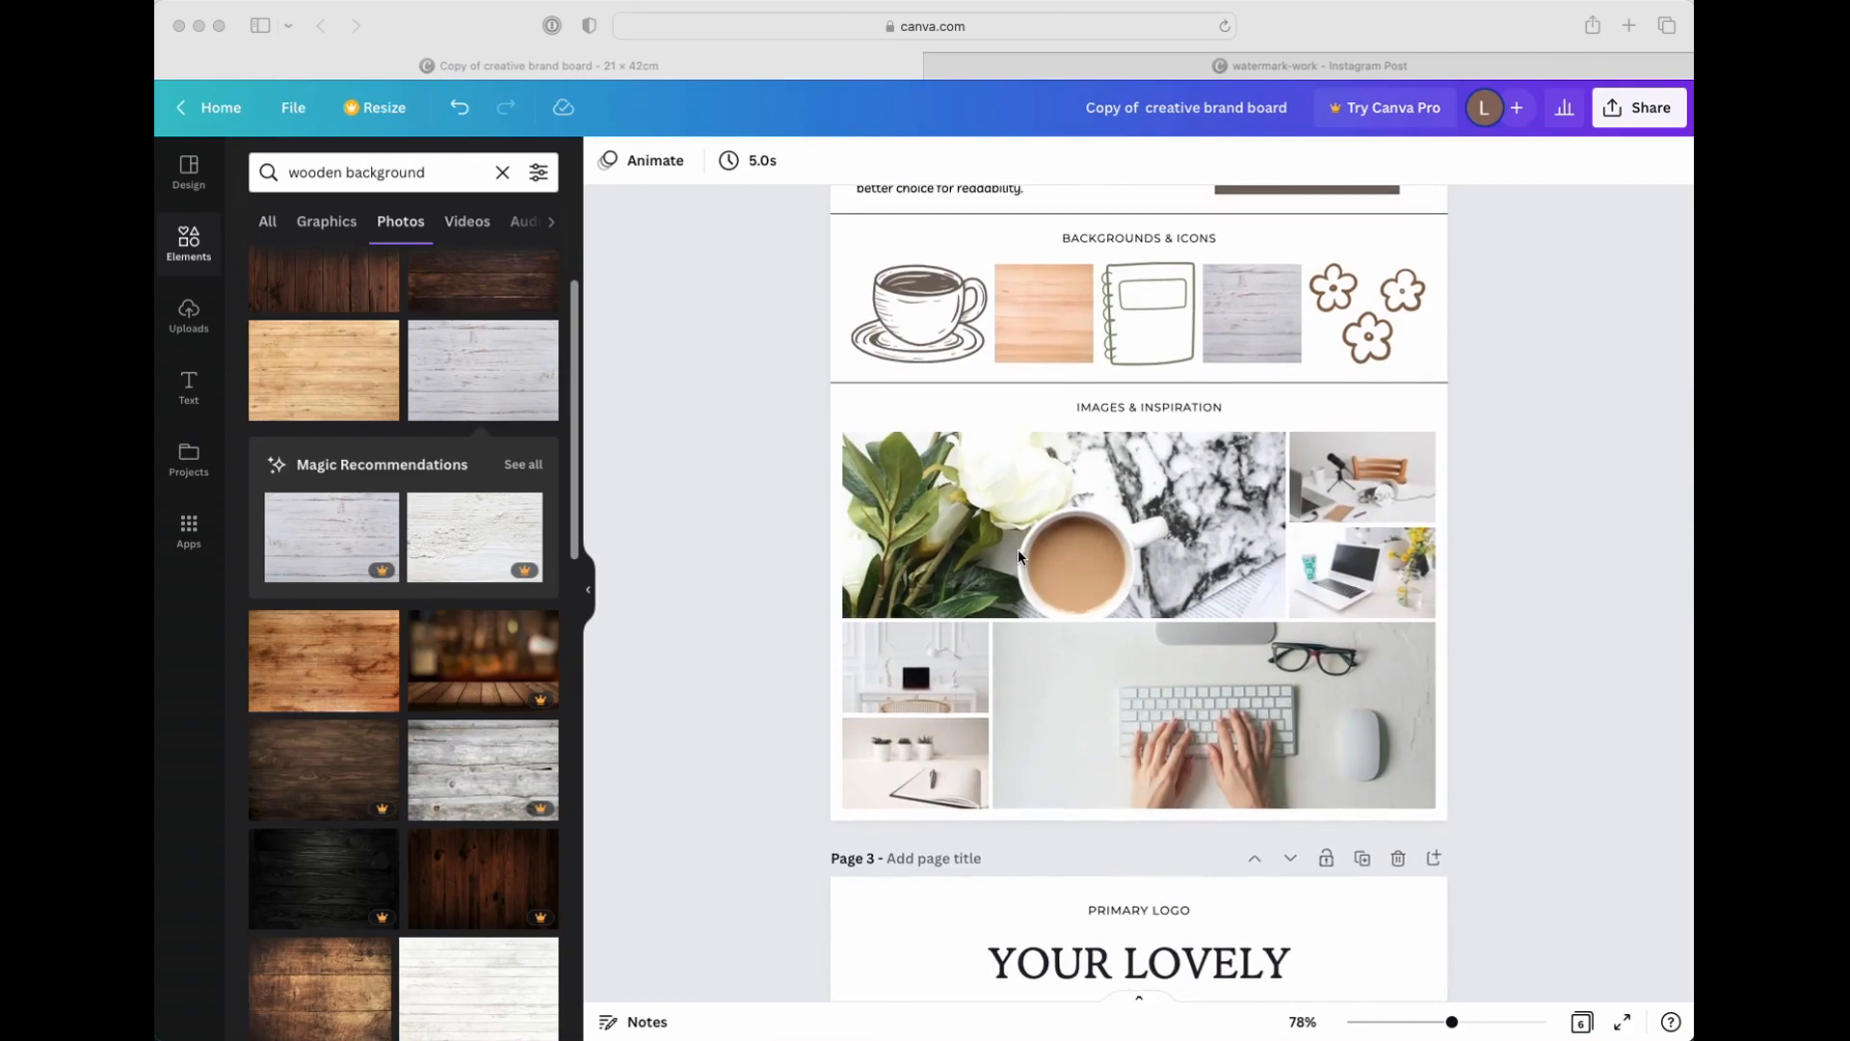
{"action": "scroll", "coordinate": [1018, 551], "scroll_direction": "down", "scroll_amount": 1}
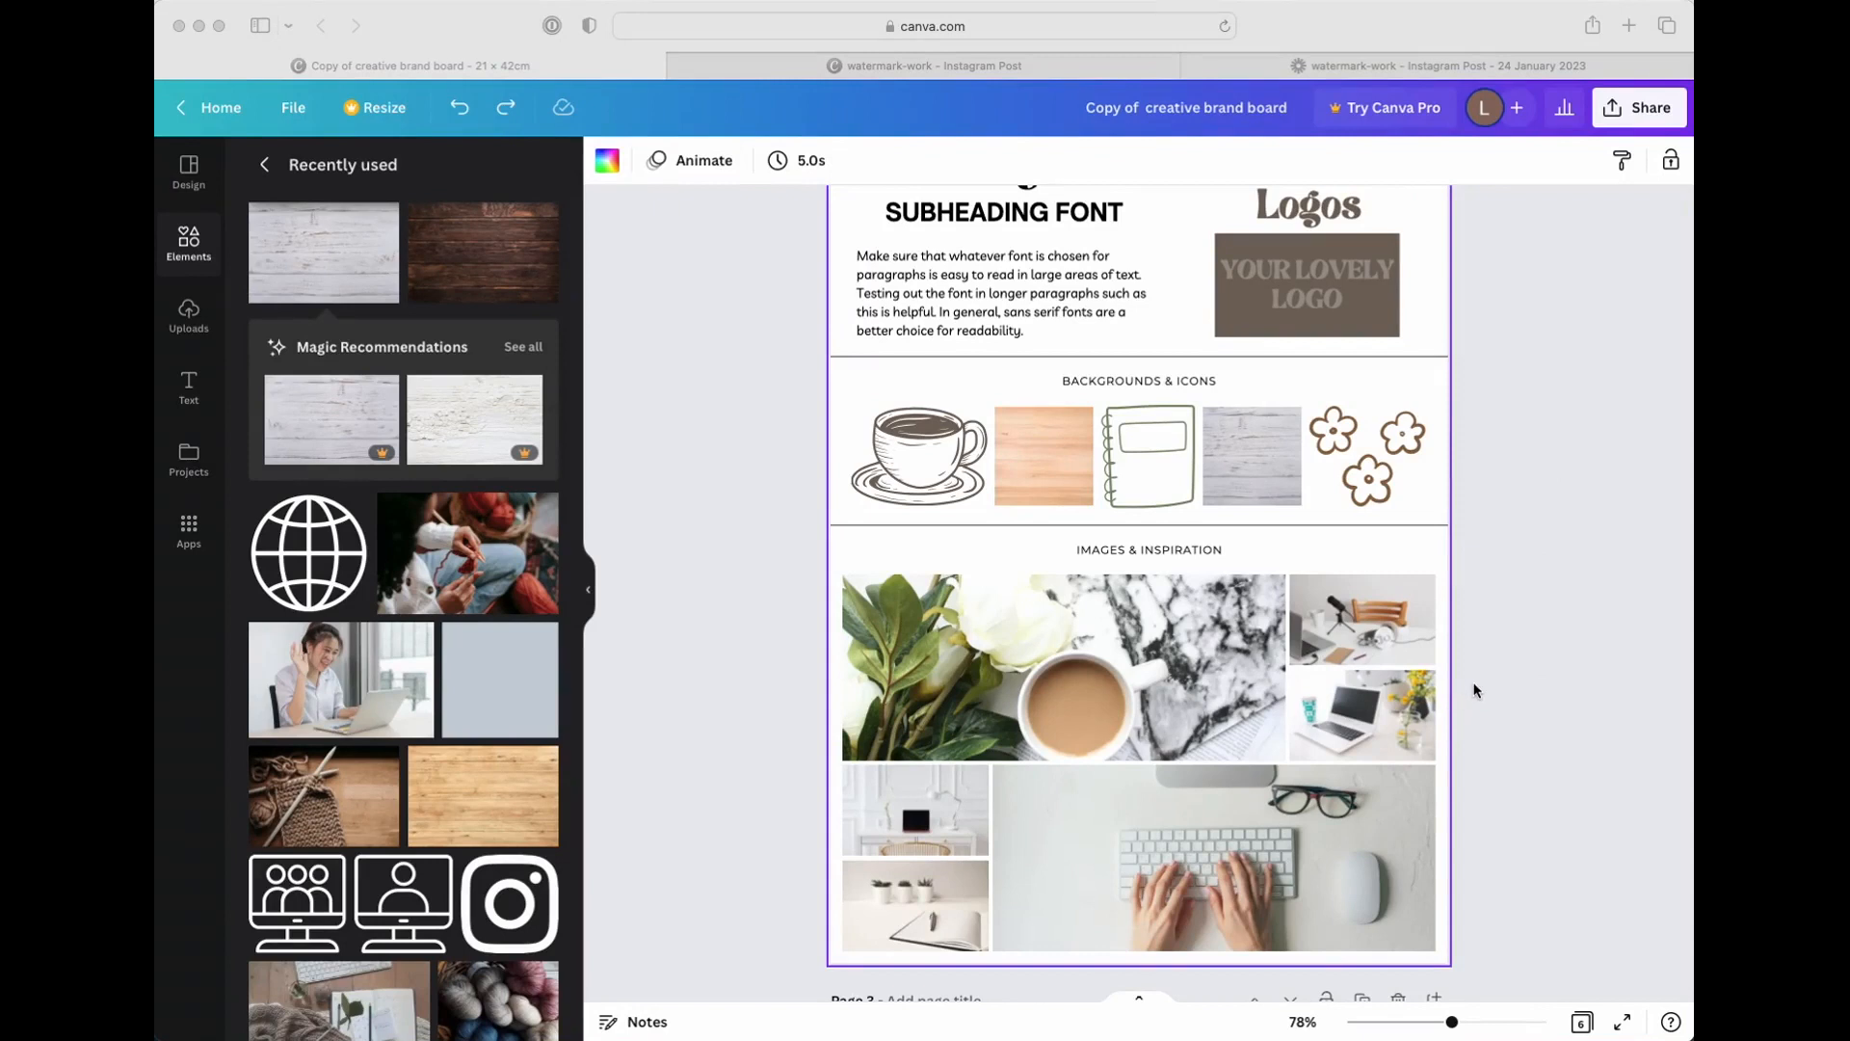
Search the elements for "coffee shop" and show only photos
{"action": "left_click", "coordinate": [197, 248]}
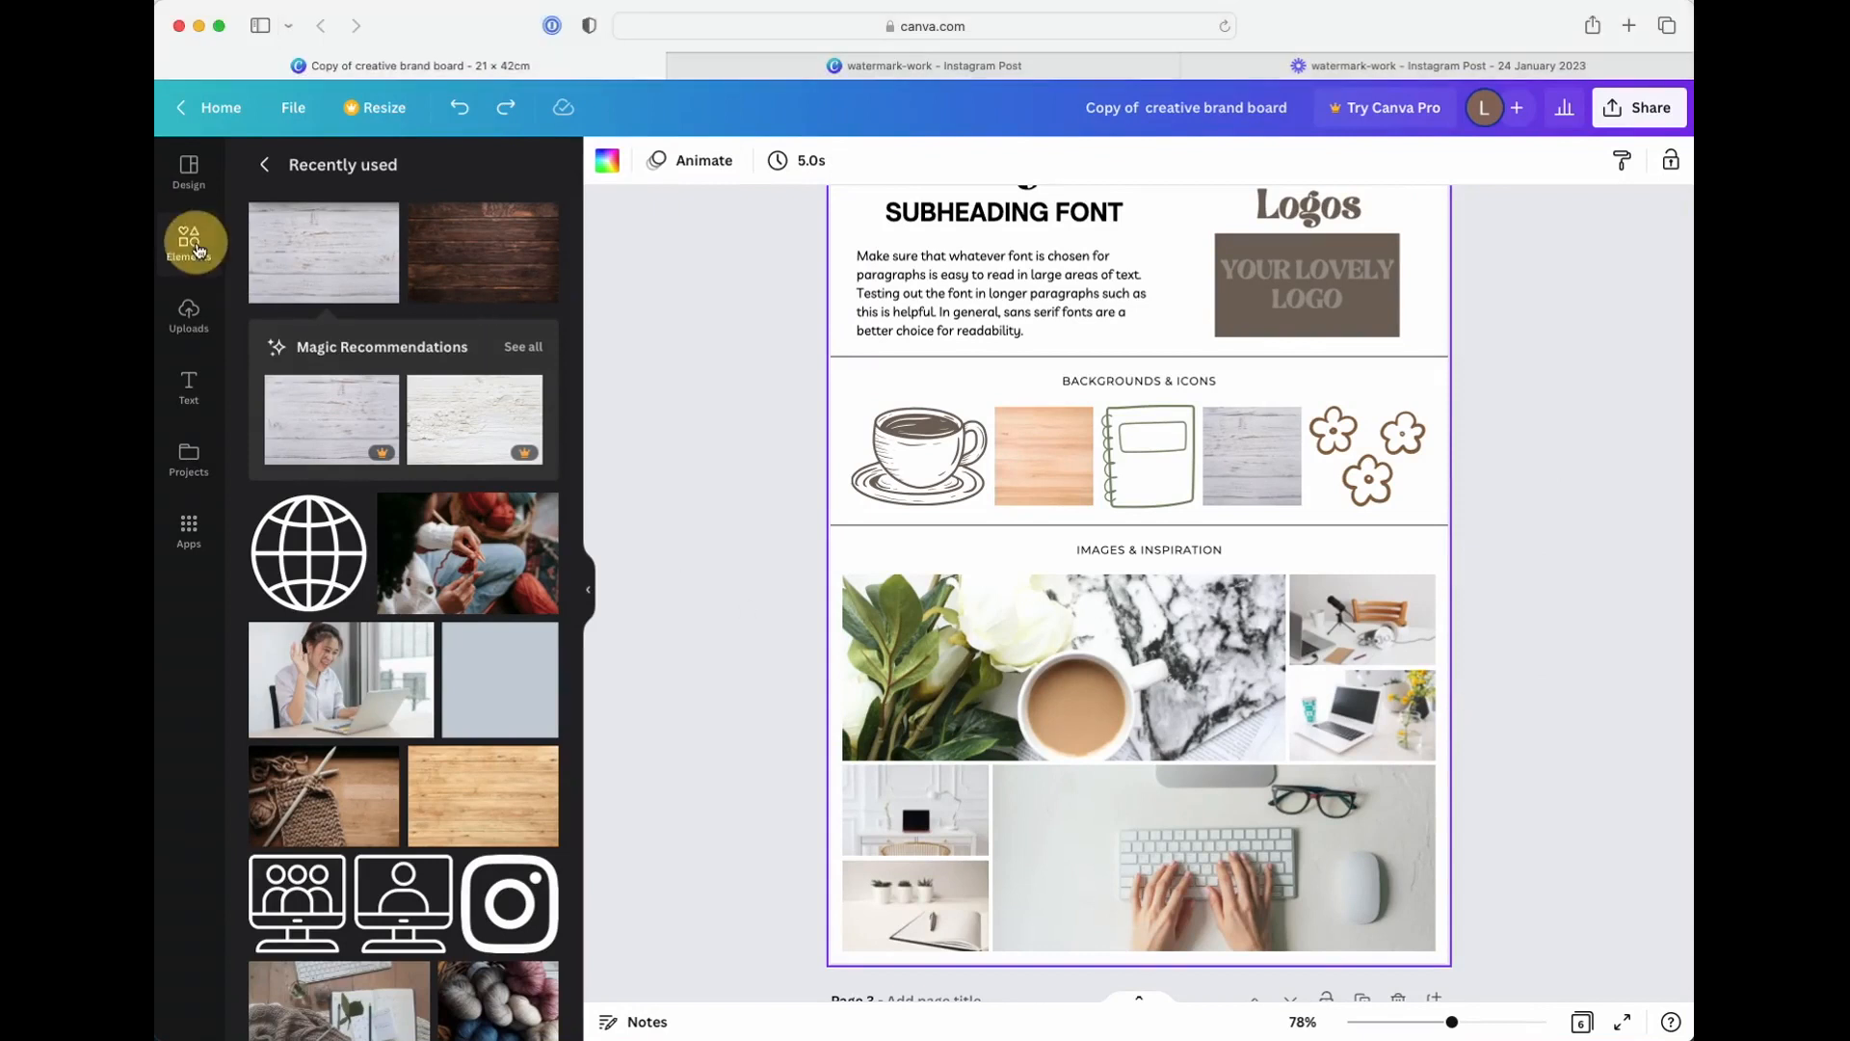
{"action": "left_click", "coordinate": [264, 165]}
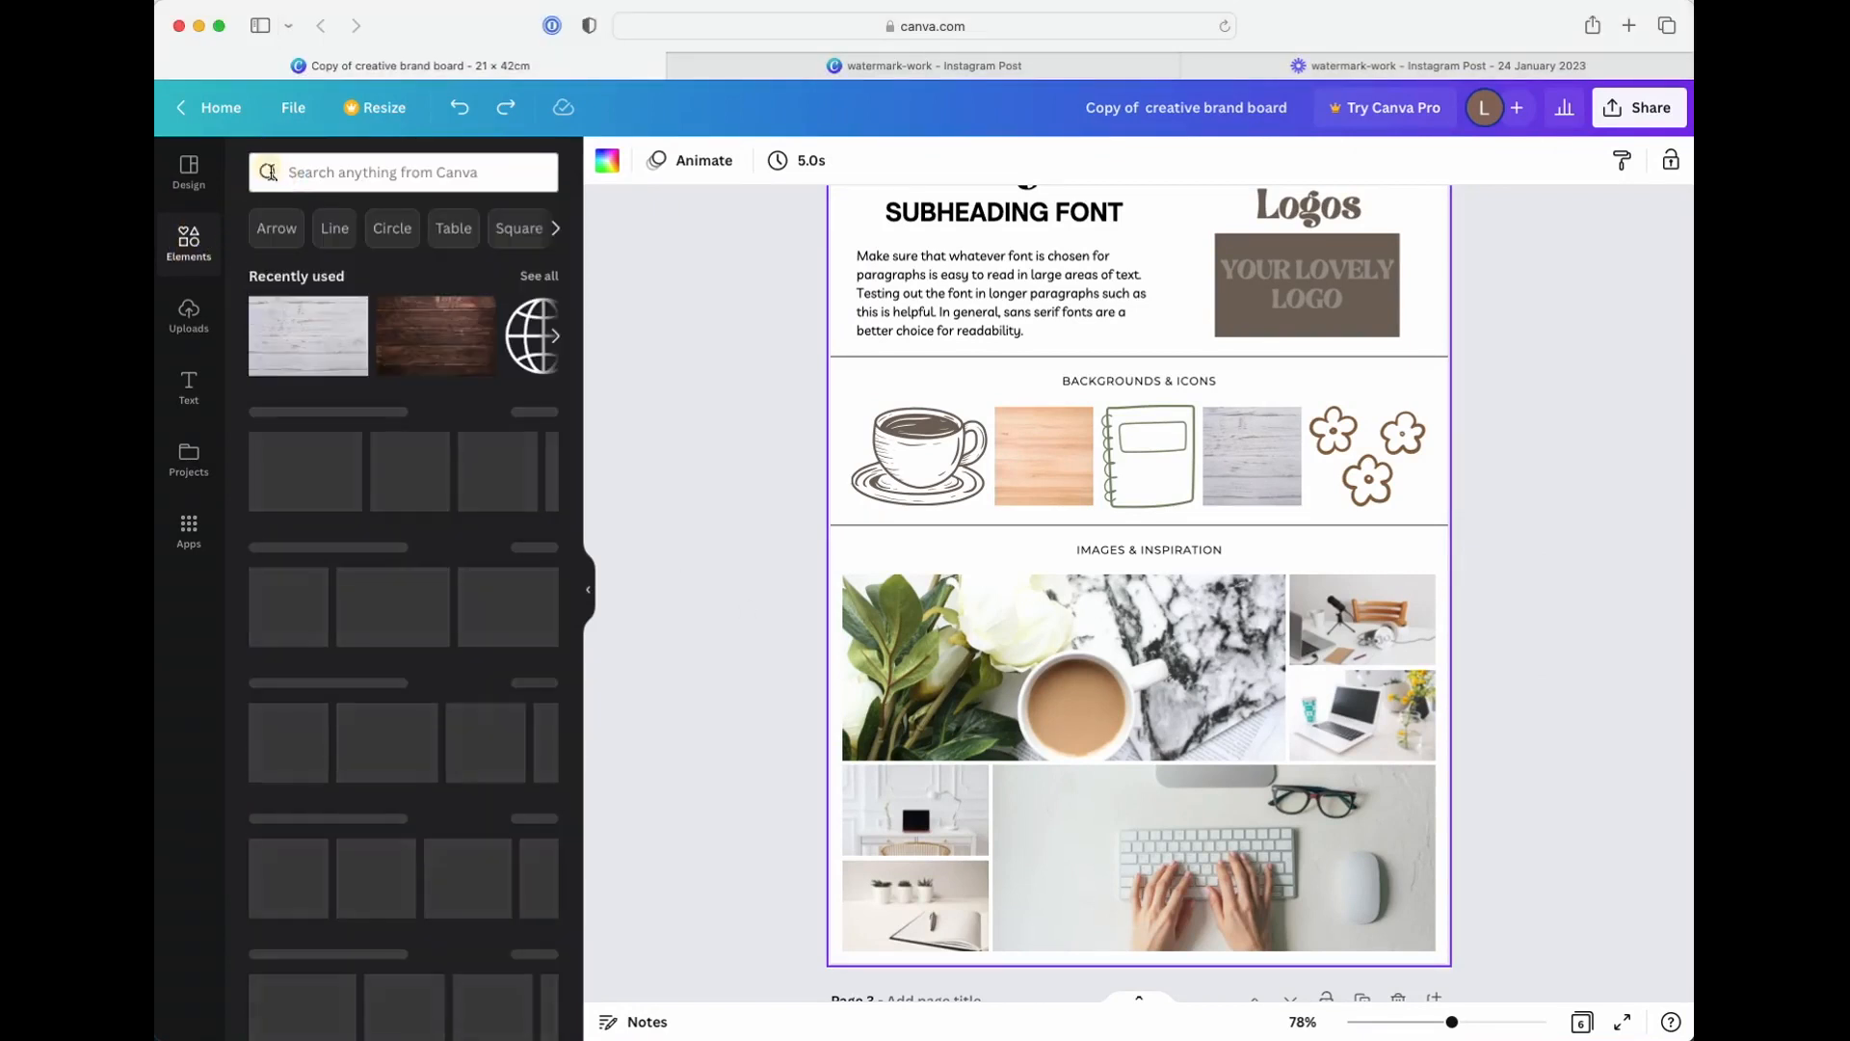
{"action": "left_click", "coordinate": [378, 175]}
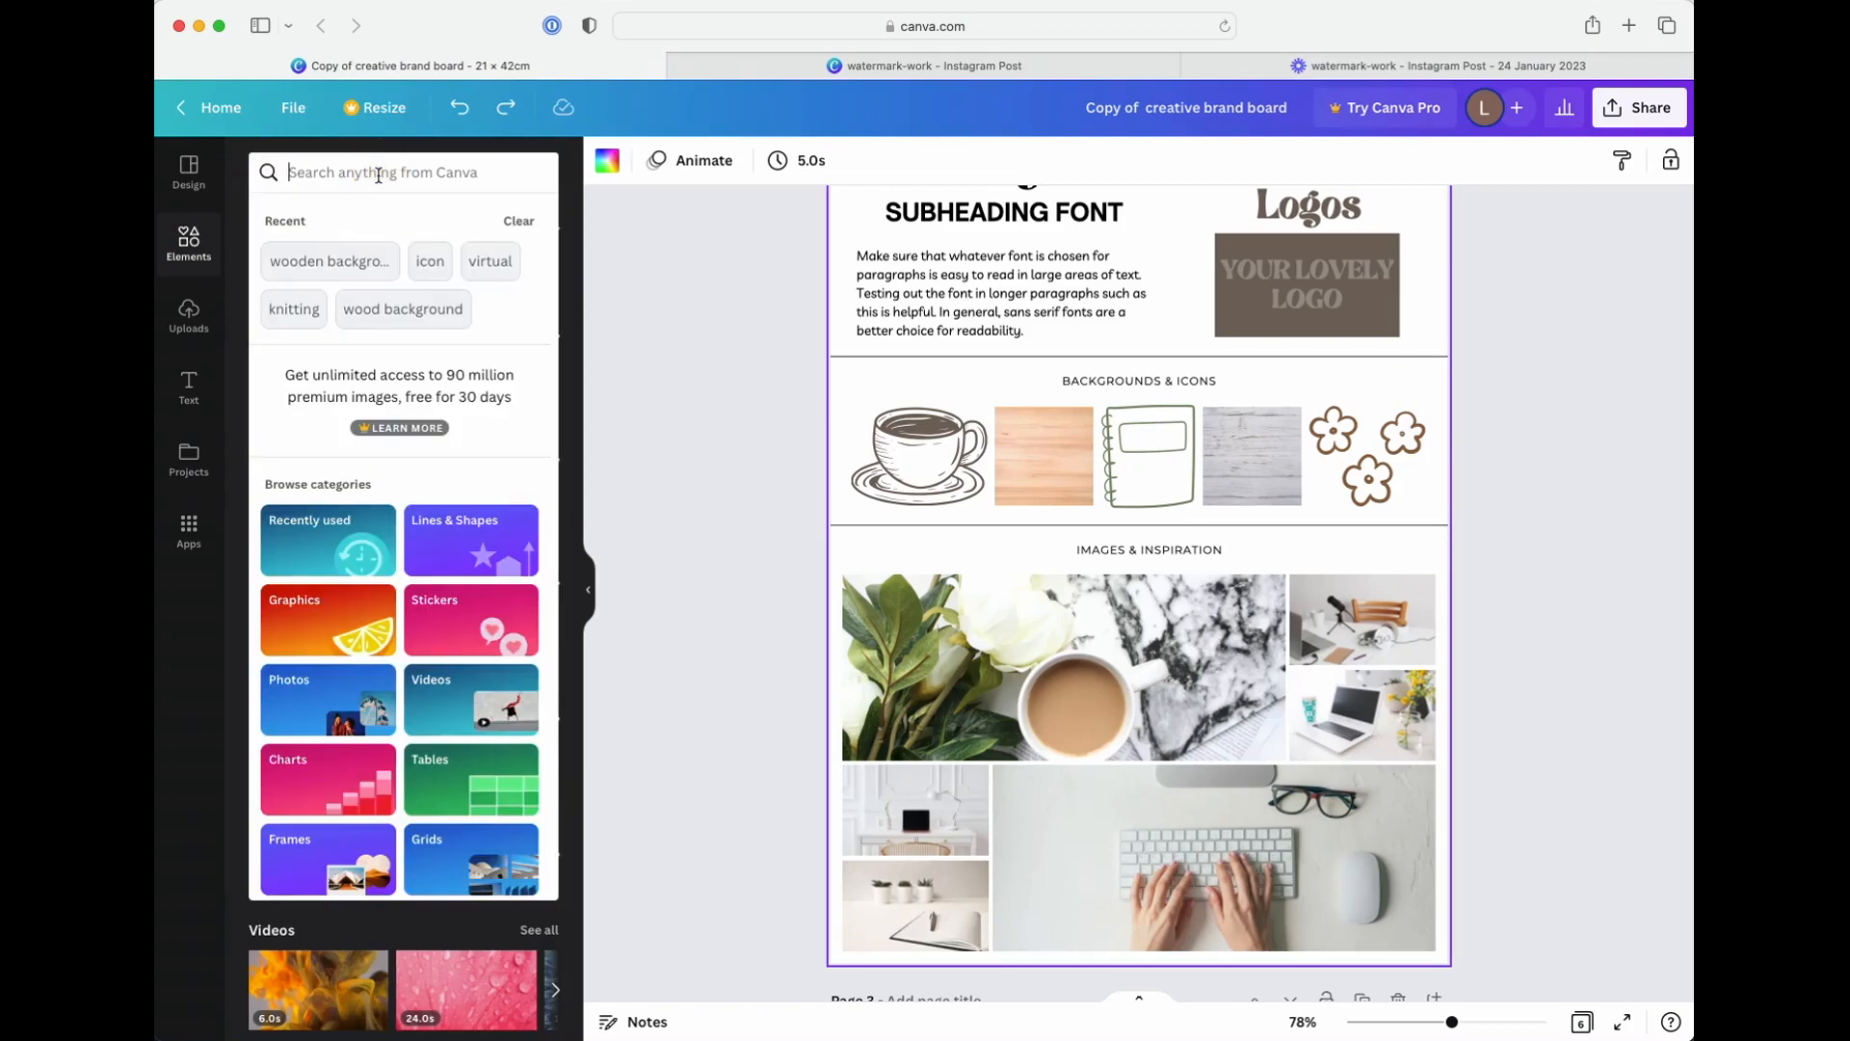
{"action": "type", "text": "c"}
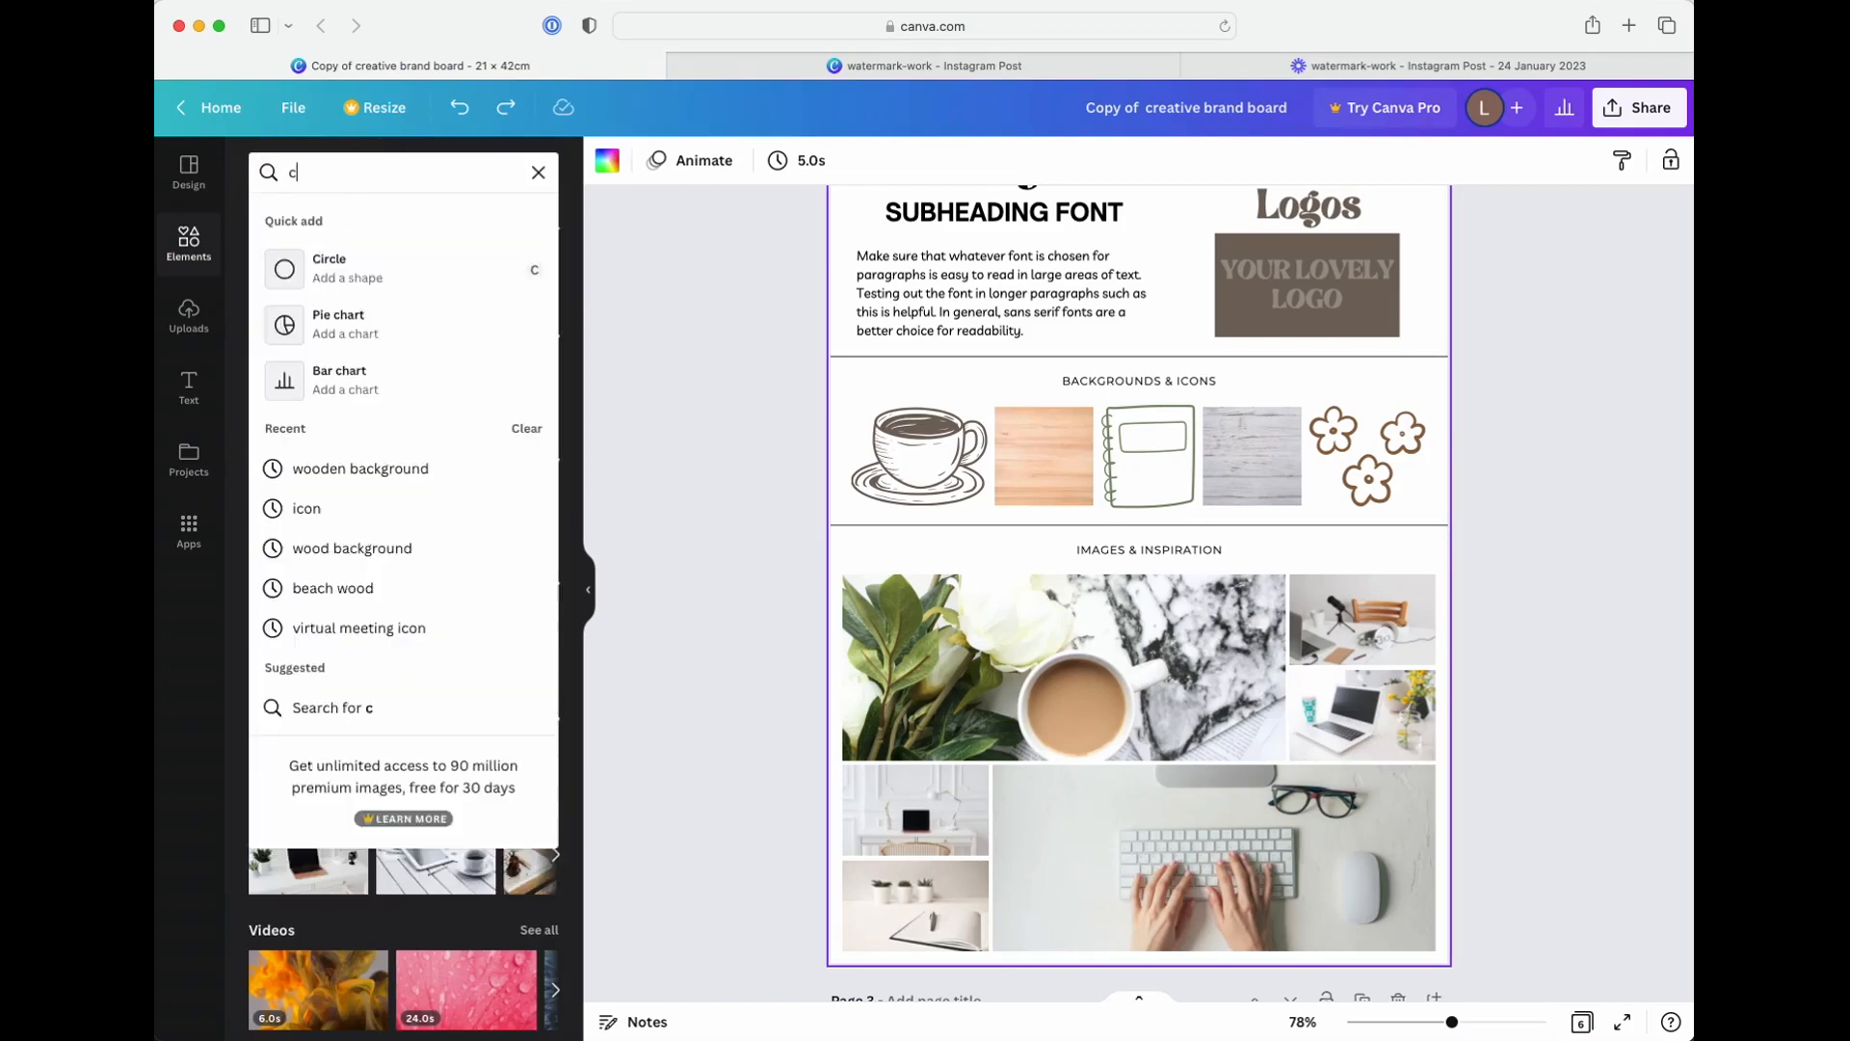
{"action": "type", "text": "offee shop"}
{"action": "key", "text": "Return"}
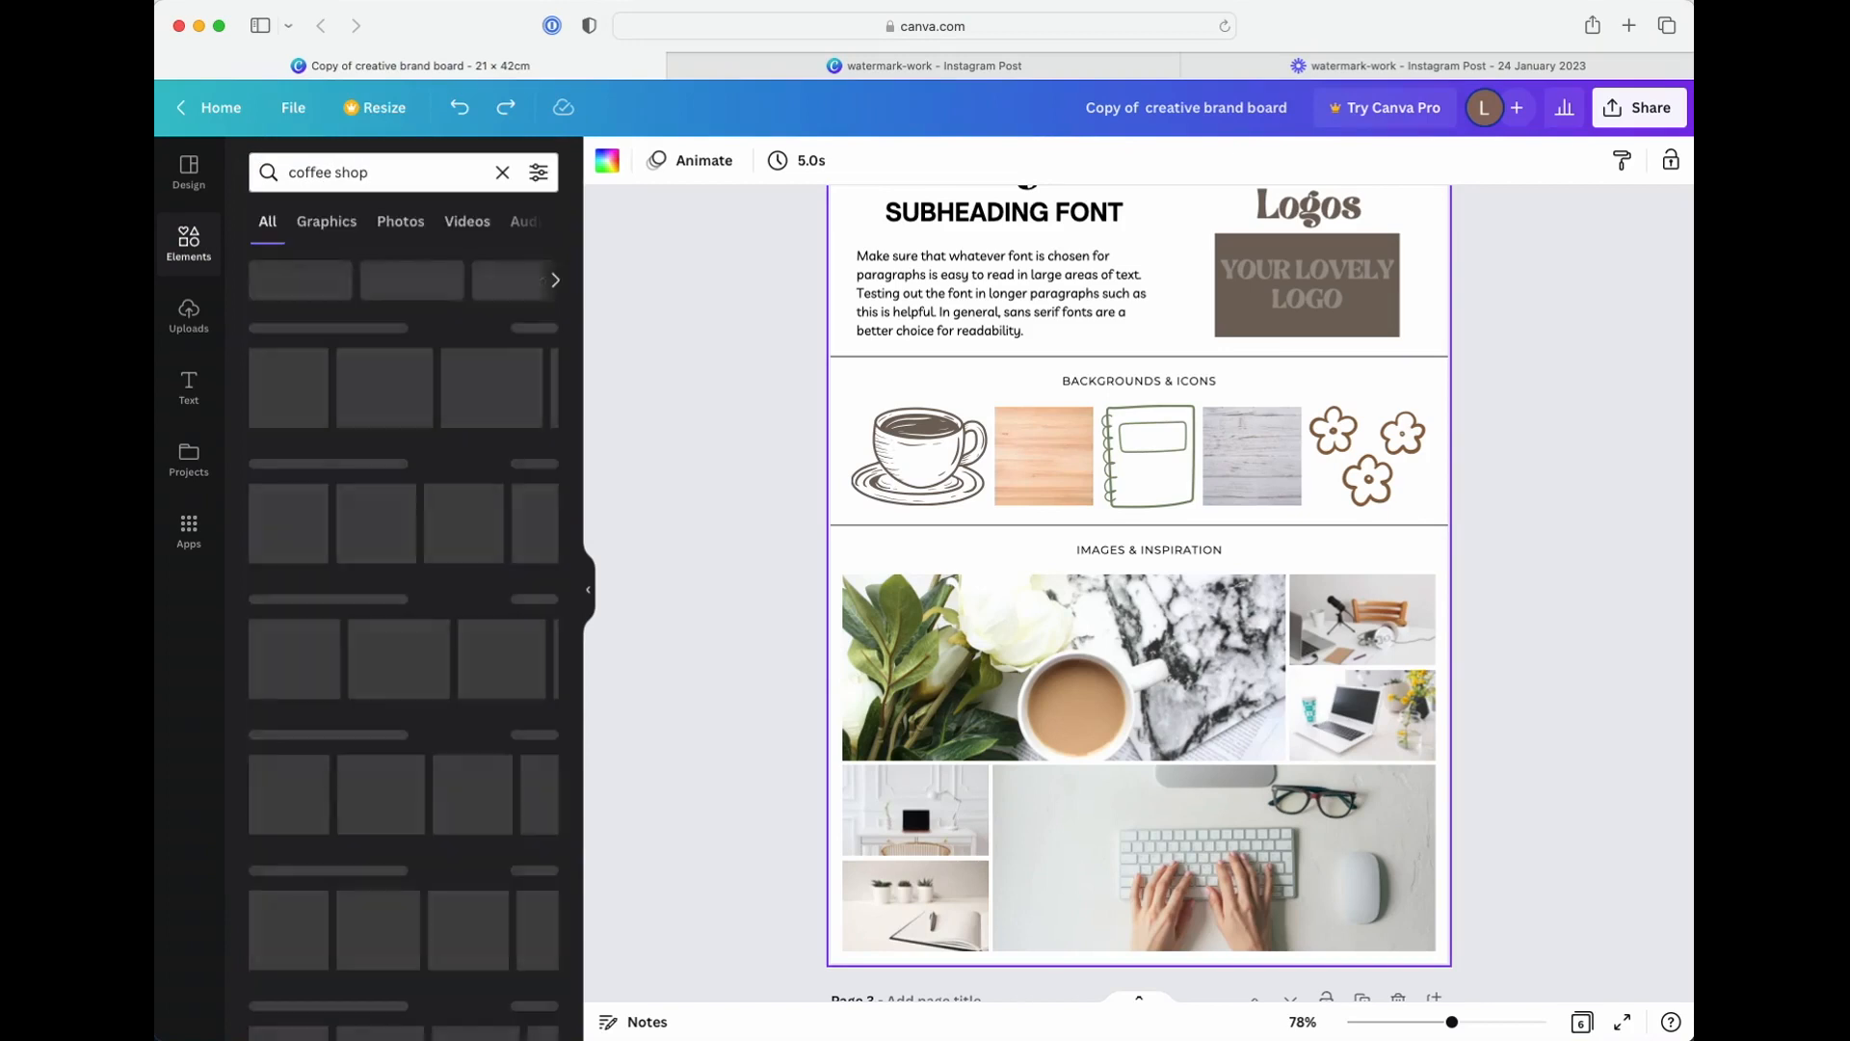
{"action": "left_click", "coordinate": [400, 220]}
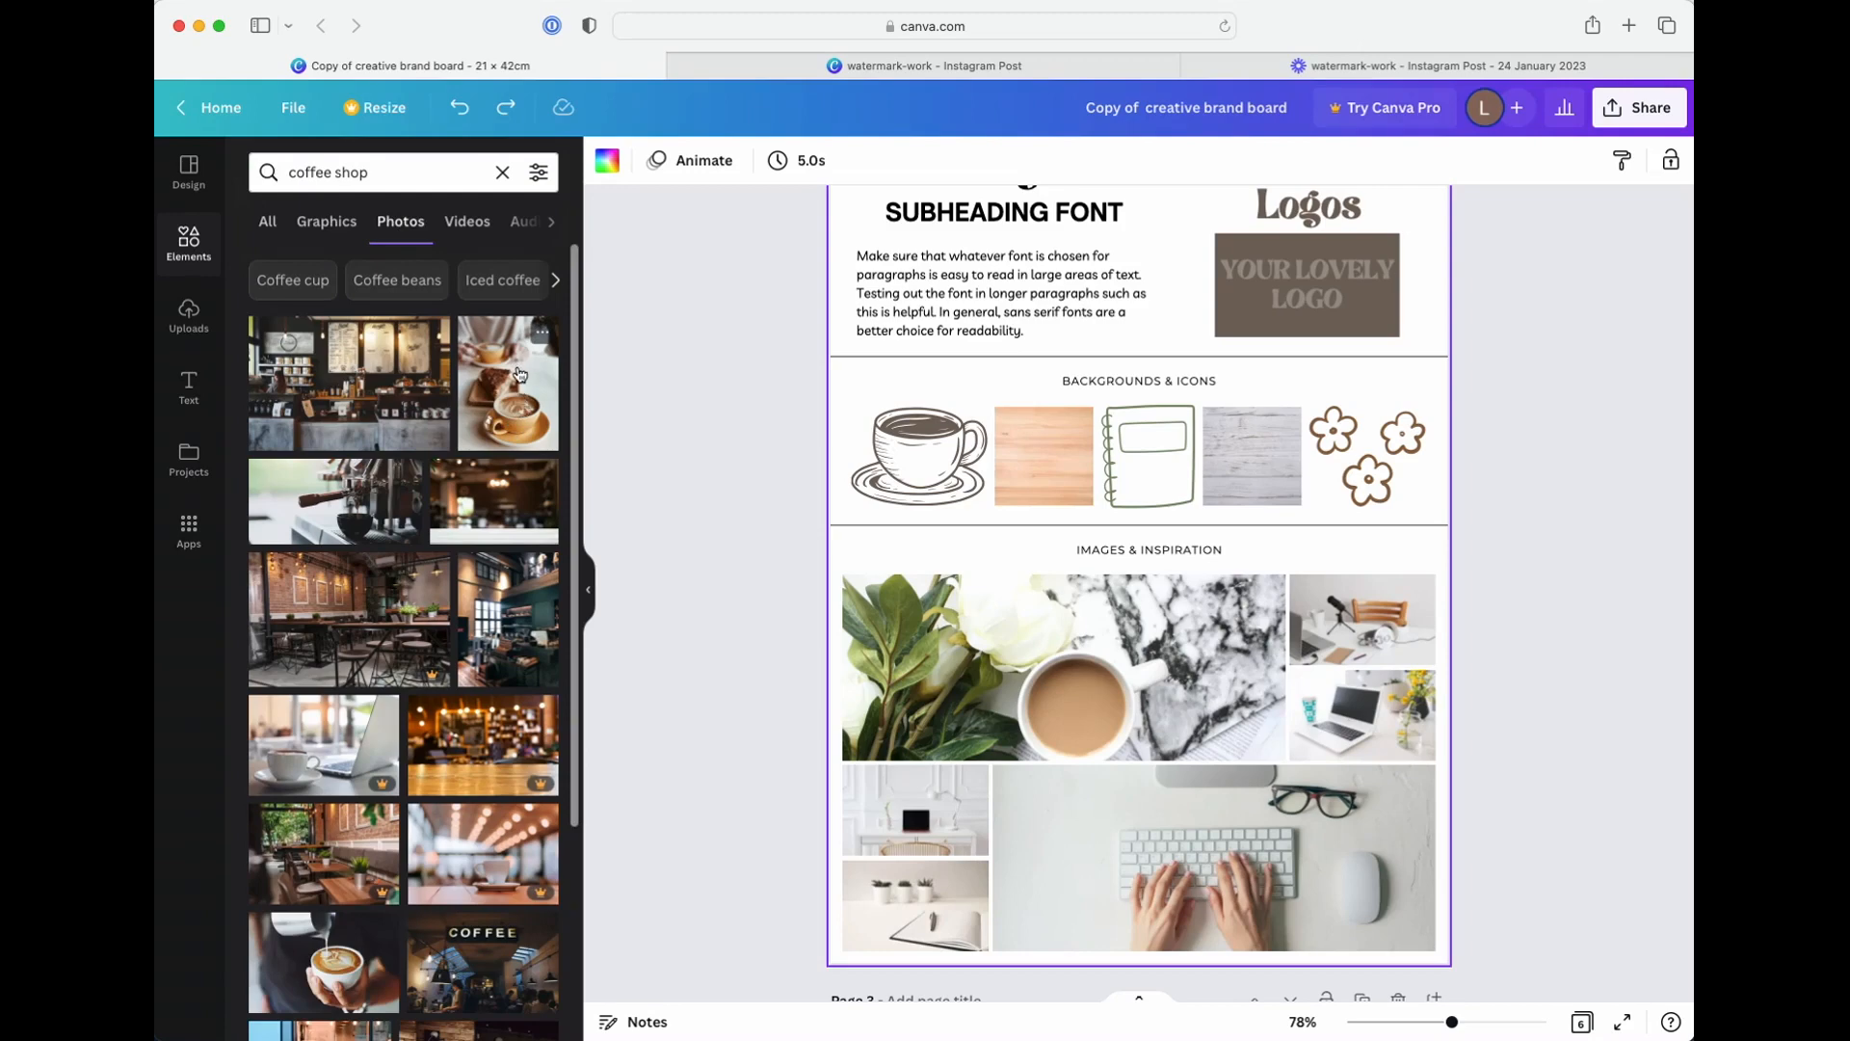
Add the photo of a latte beside a piece of cake to page 2 and bring it to the front
{"action": "left_click", "coordinate": [518, 374]}
{"action": "scroll", "coordinate": [1281, 585], "scroll_direction": "up", "scroll_amount": 2}
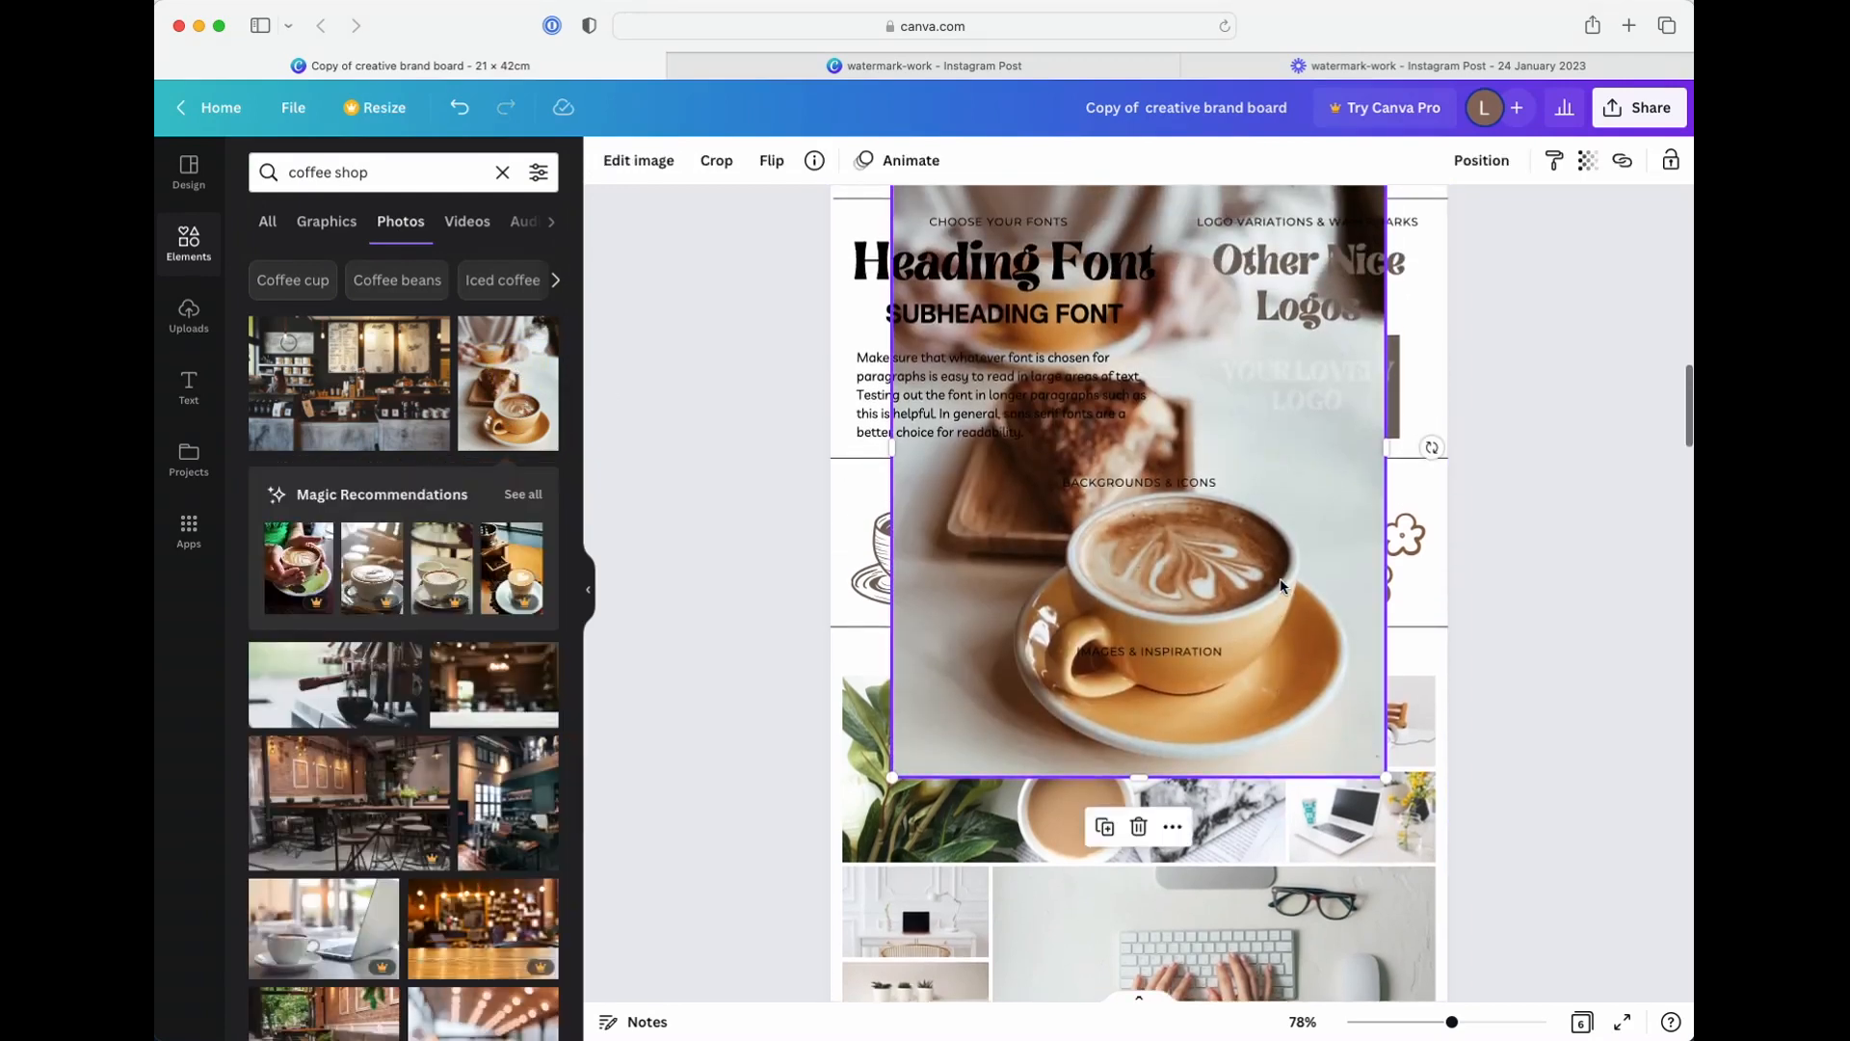
{"action": "scroll", "coordinate": [1281, 585], "scroll_direction": "up", "scroll_amount": 1}
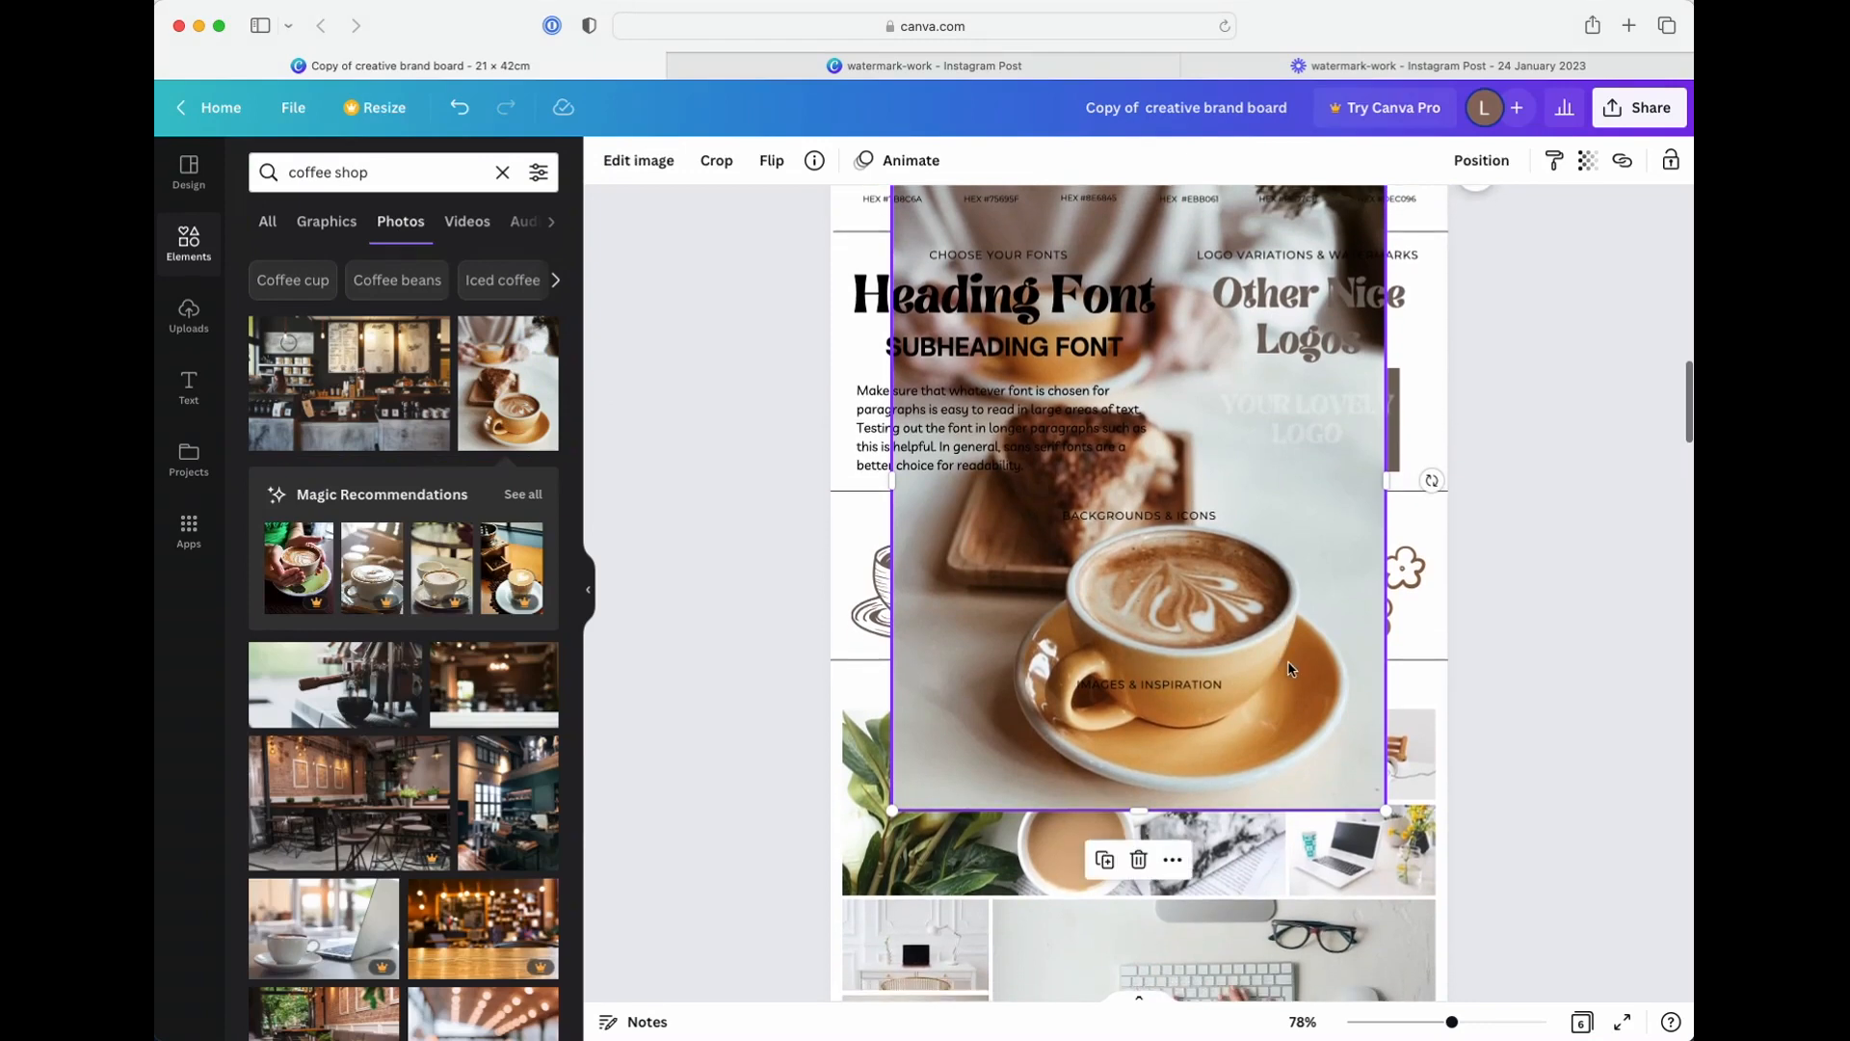
{"action": "right_click", "coordinate": [1289, 668]}
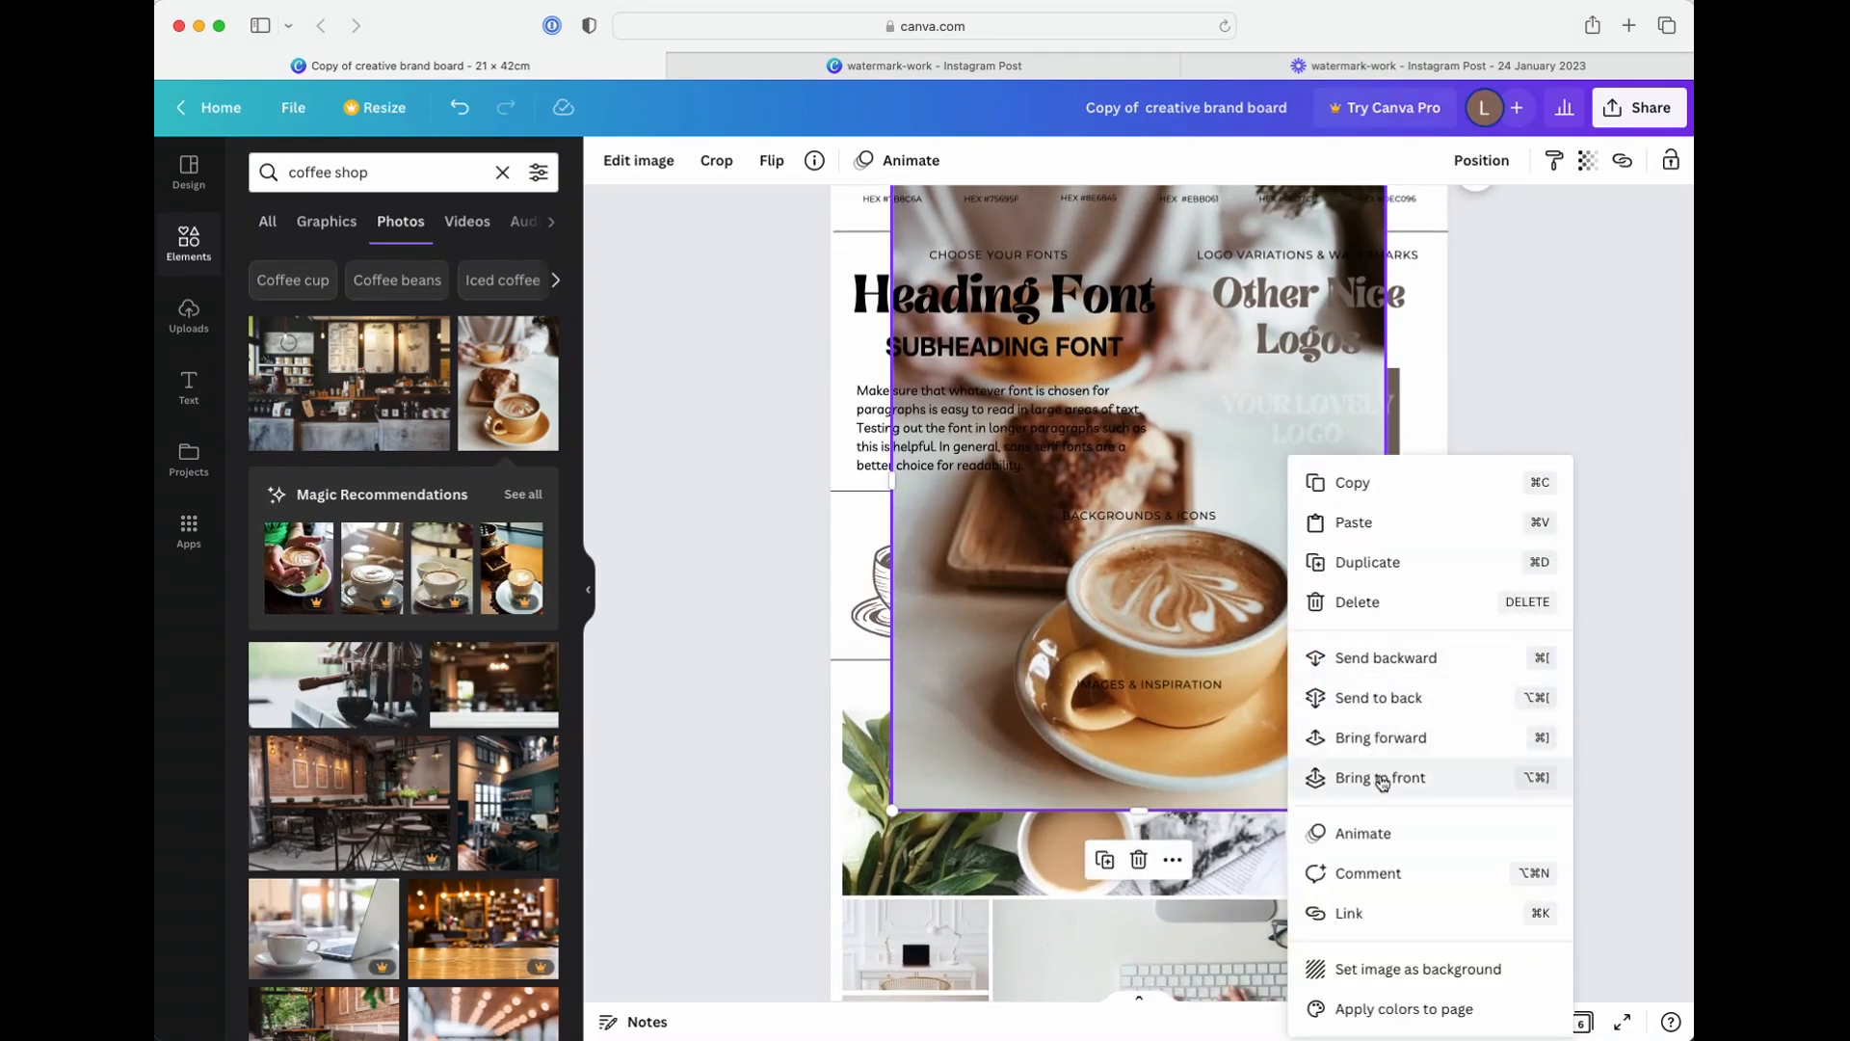
{"action": "left_click", "coordinate": [1382, 779]}
{"action": "left_click_drag", "start_coordinate": [1219, 675], "coordinate": [1216, 800]}
{"action": "key", "text": "super+z"}
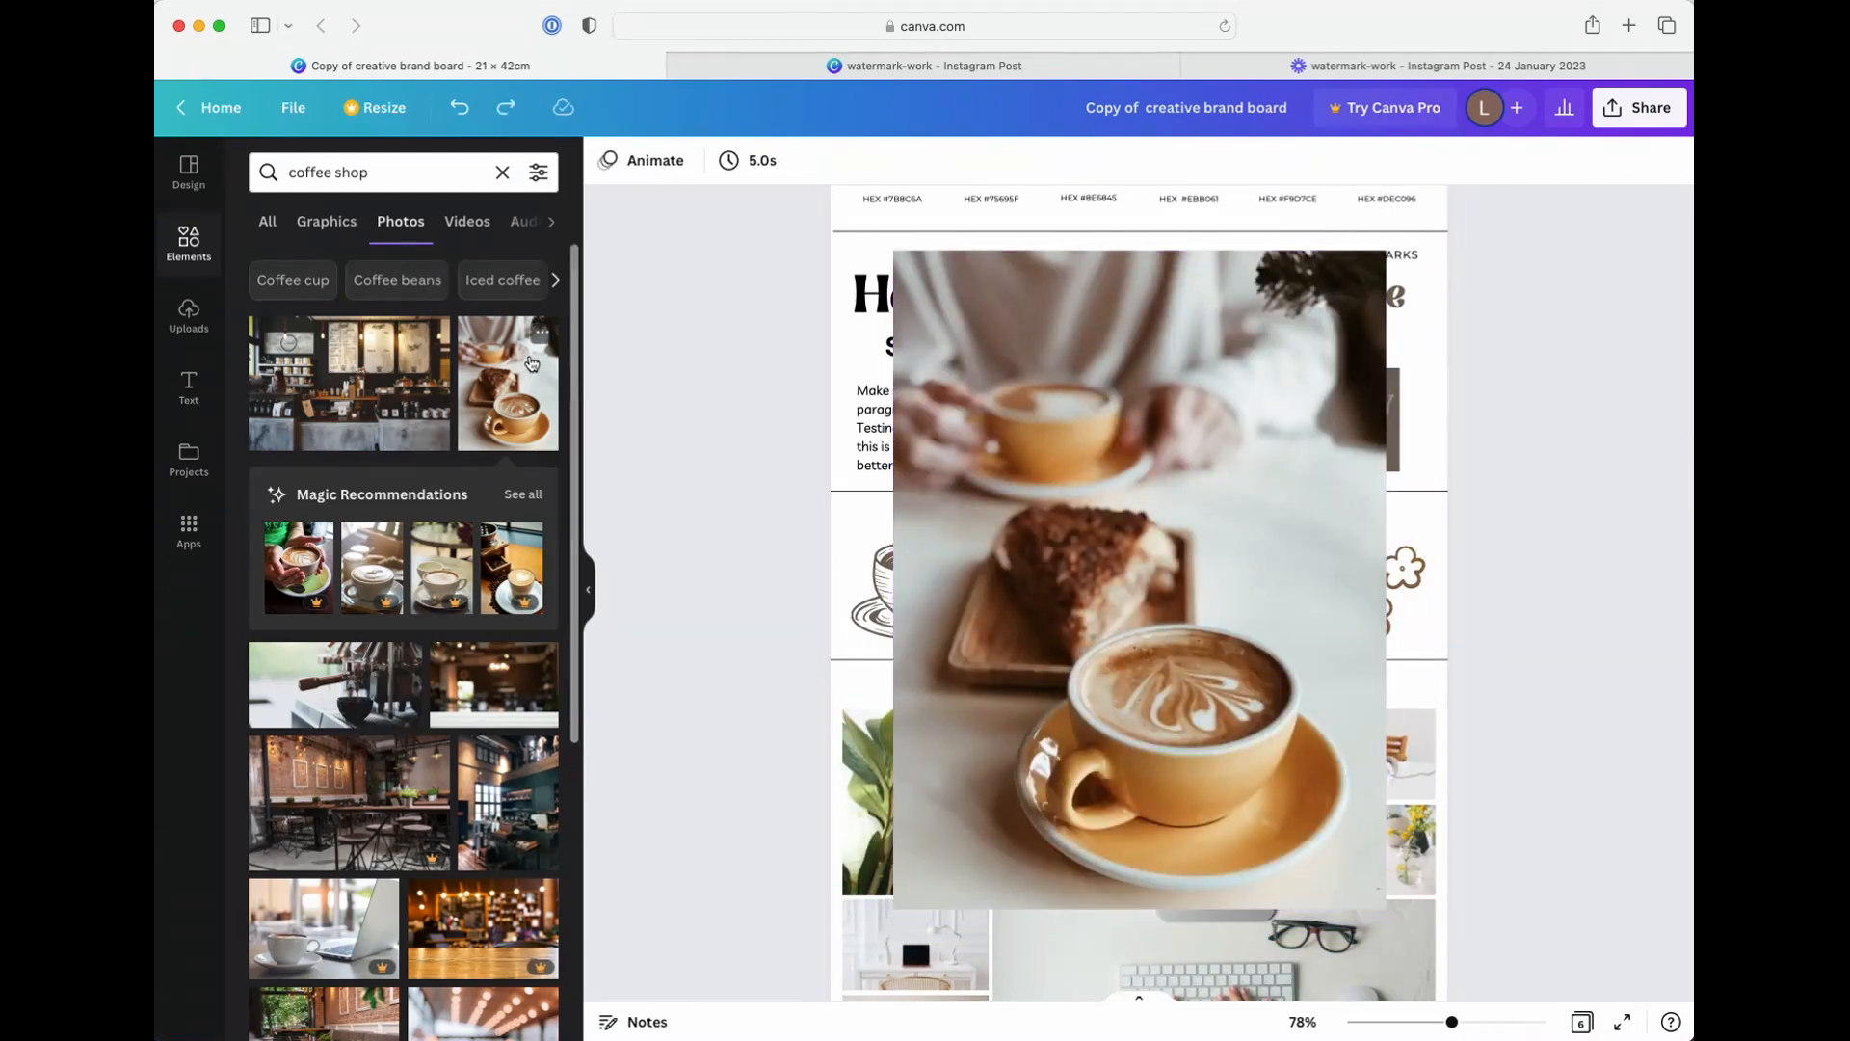
Open the latte and cake photo's details and read through its full keyword list
{"action": "left_click", "coordinate": [543, 335]}
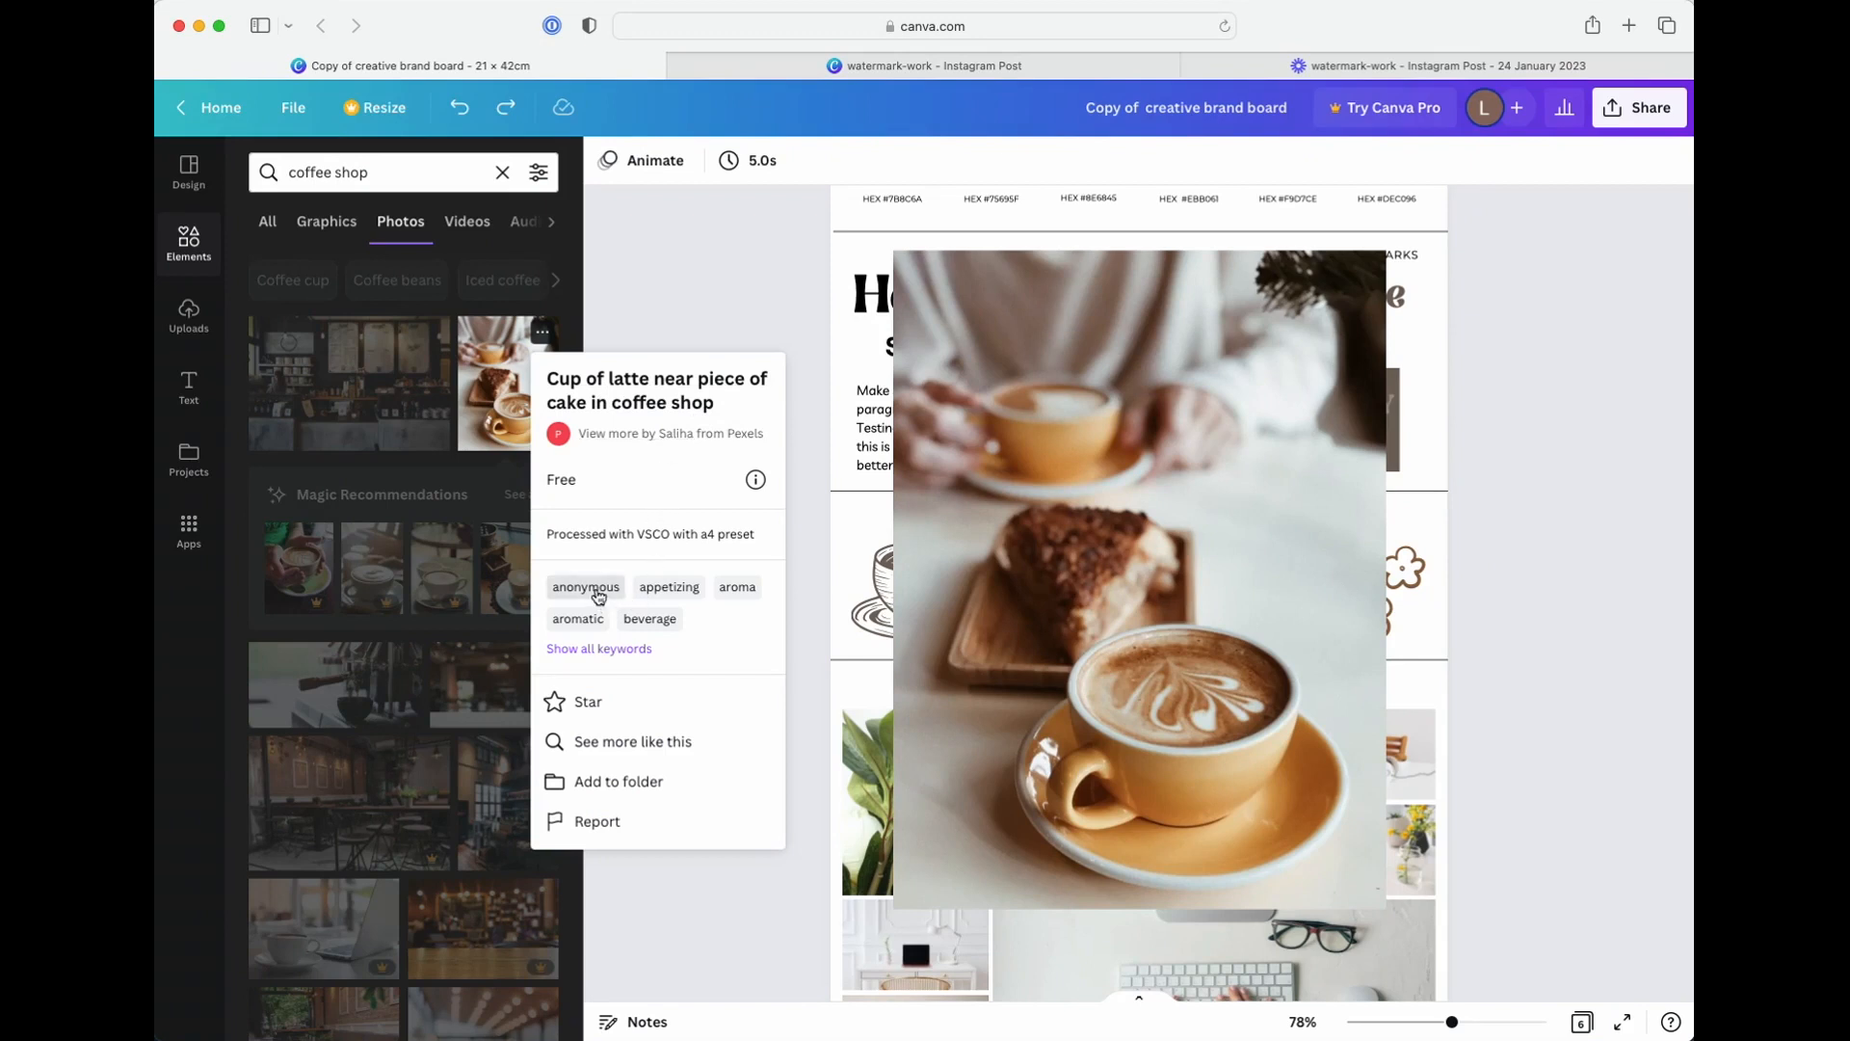
{"action": "left_click", "coordinate": [599, 649]}
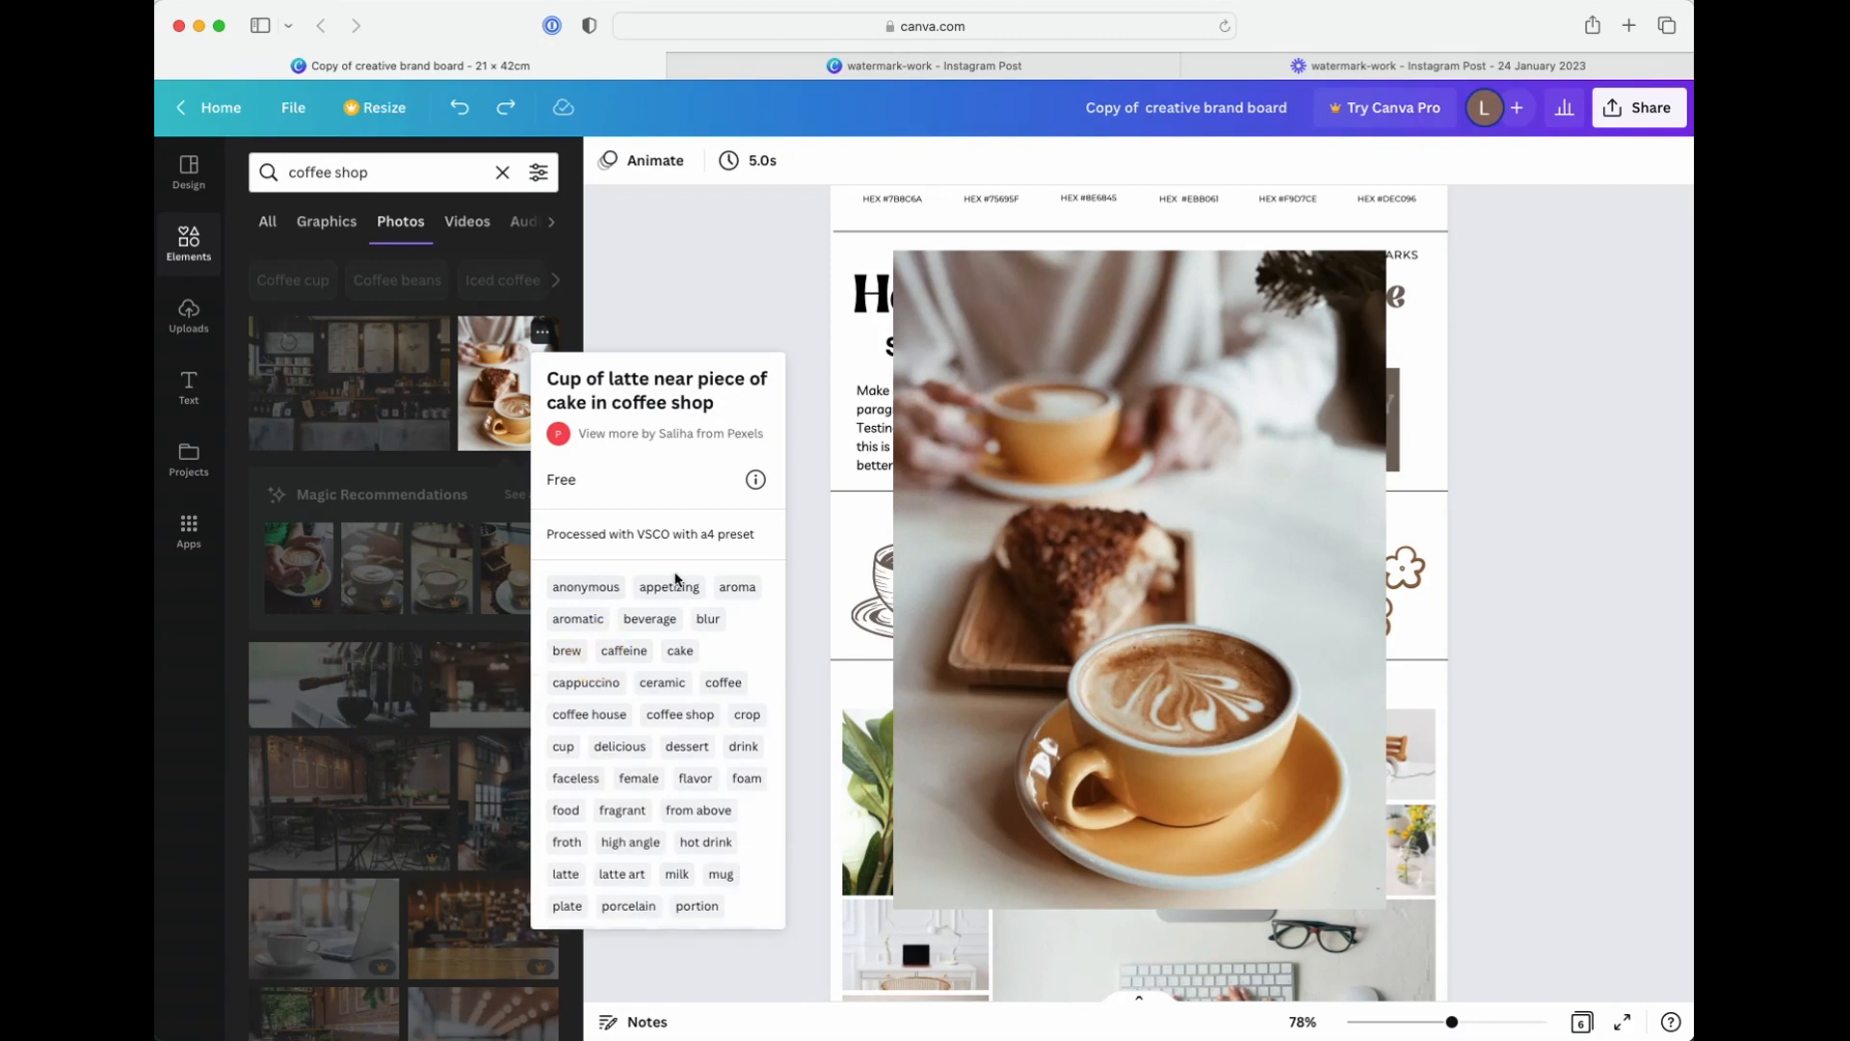
{"action": "scroll", "coordinate": [661, 722], "scroll_direction": "down", "scroll_amount": 5}
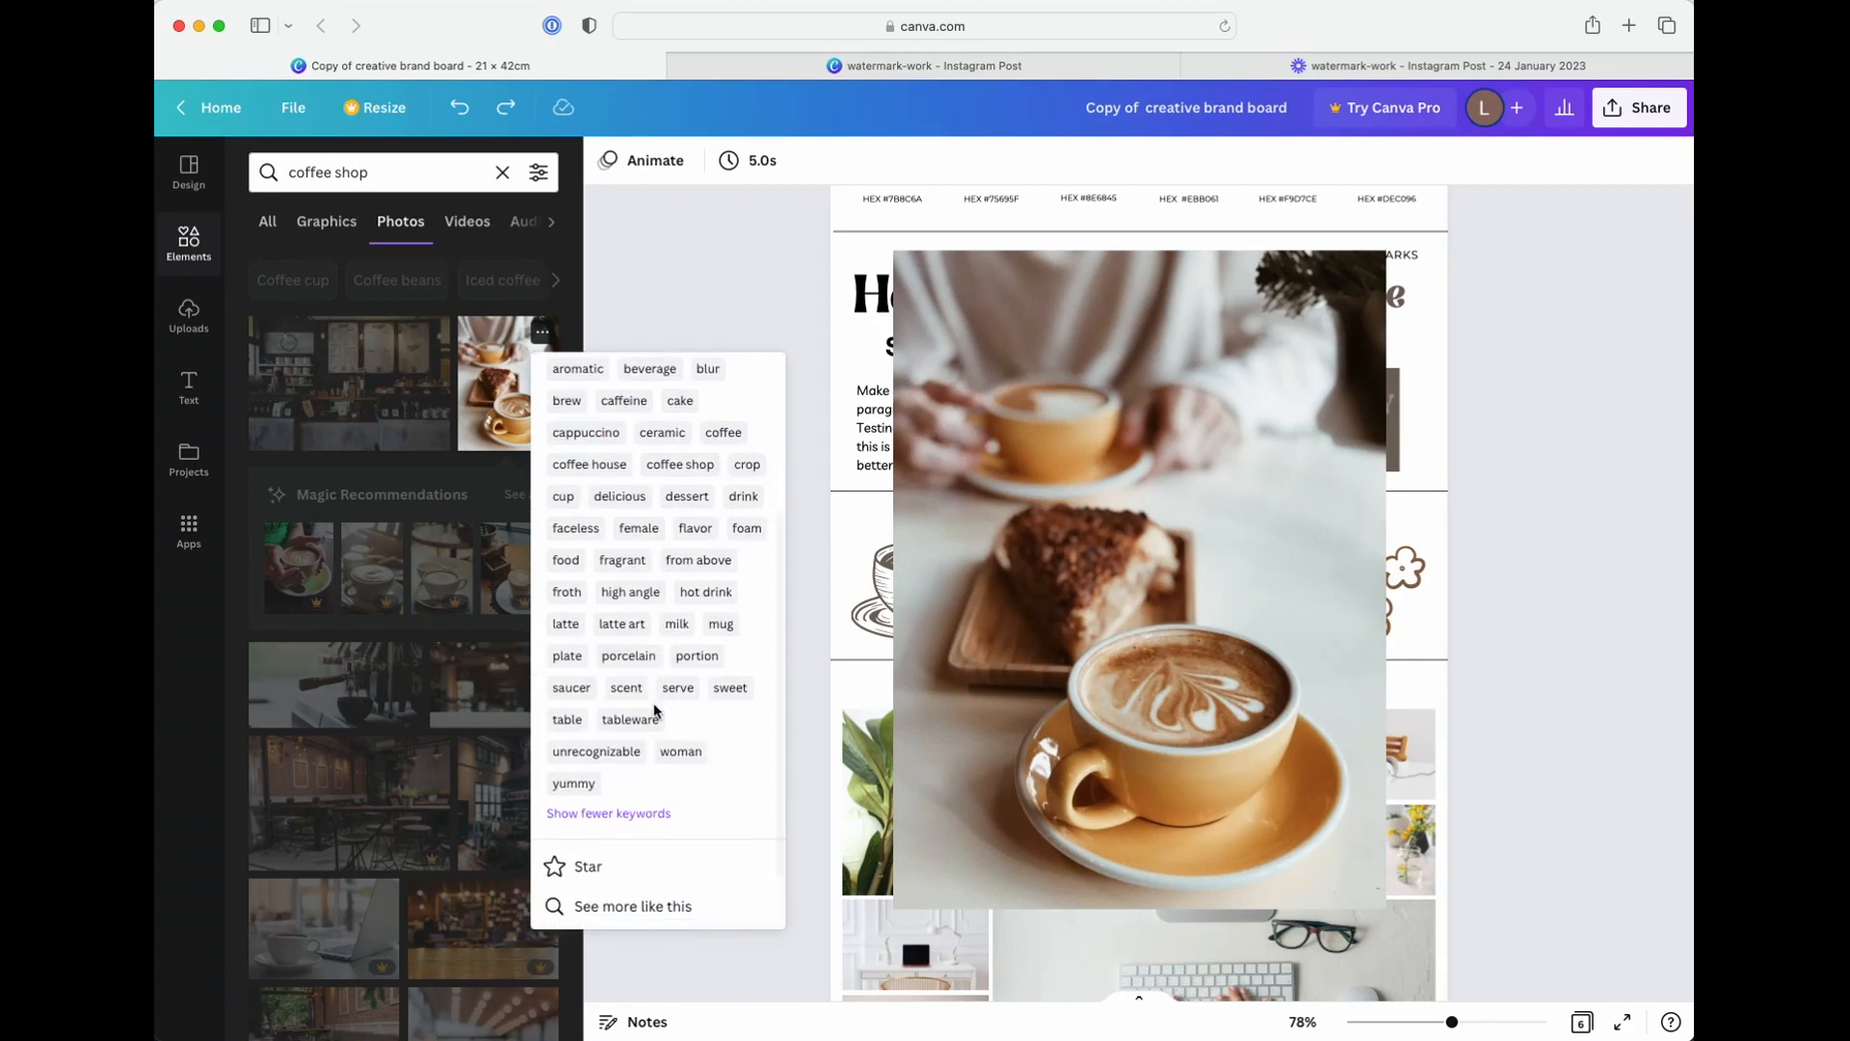
{"action": "scroll", "coordinate": [655, 711], "scroll_direction": "down", "scroll_amount": 1}
{"action": "scroll", "coordinate": [654, 711], "scroll_direction": "down", "scroll_amount": 2}
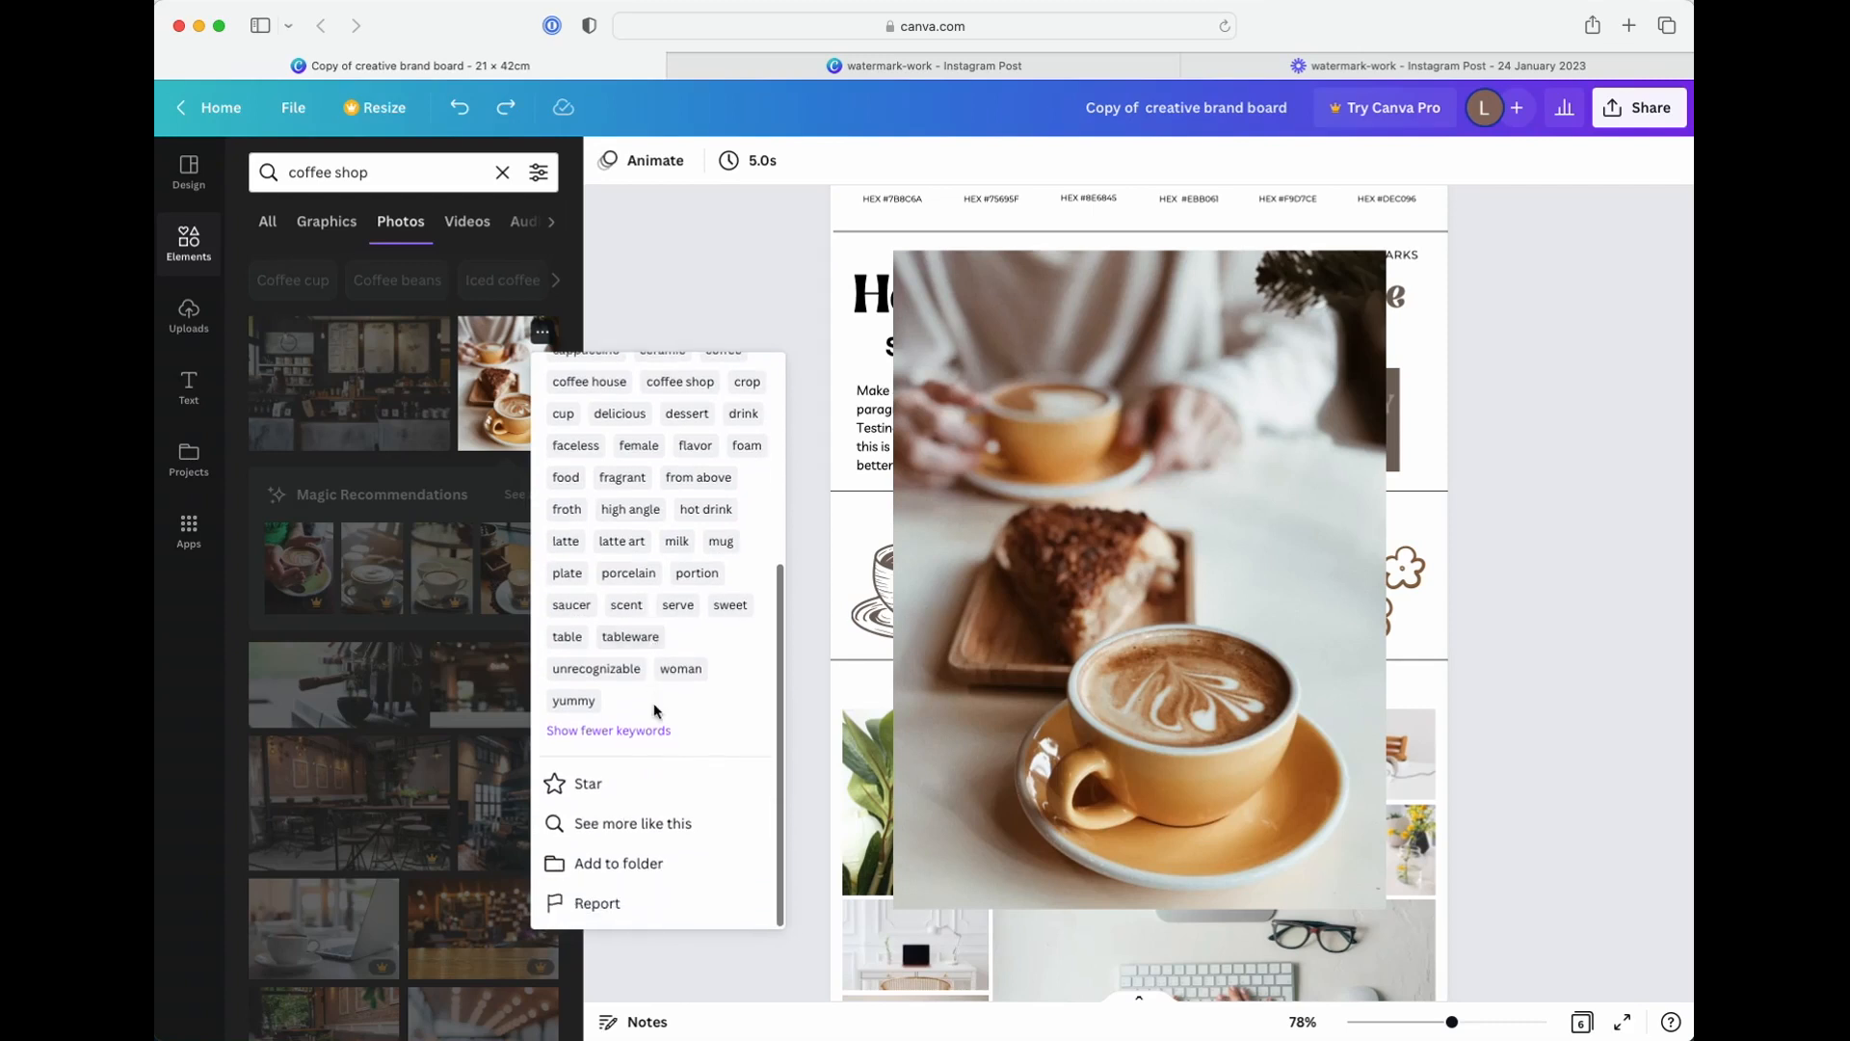
{"action": "scroll", "coordinate": [654, 710], "scroll_direction": "up", "scroll_amount": 8}
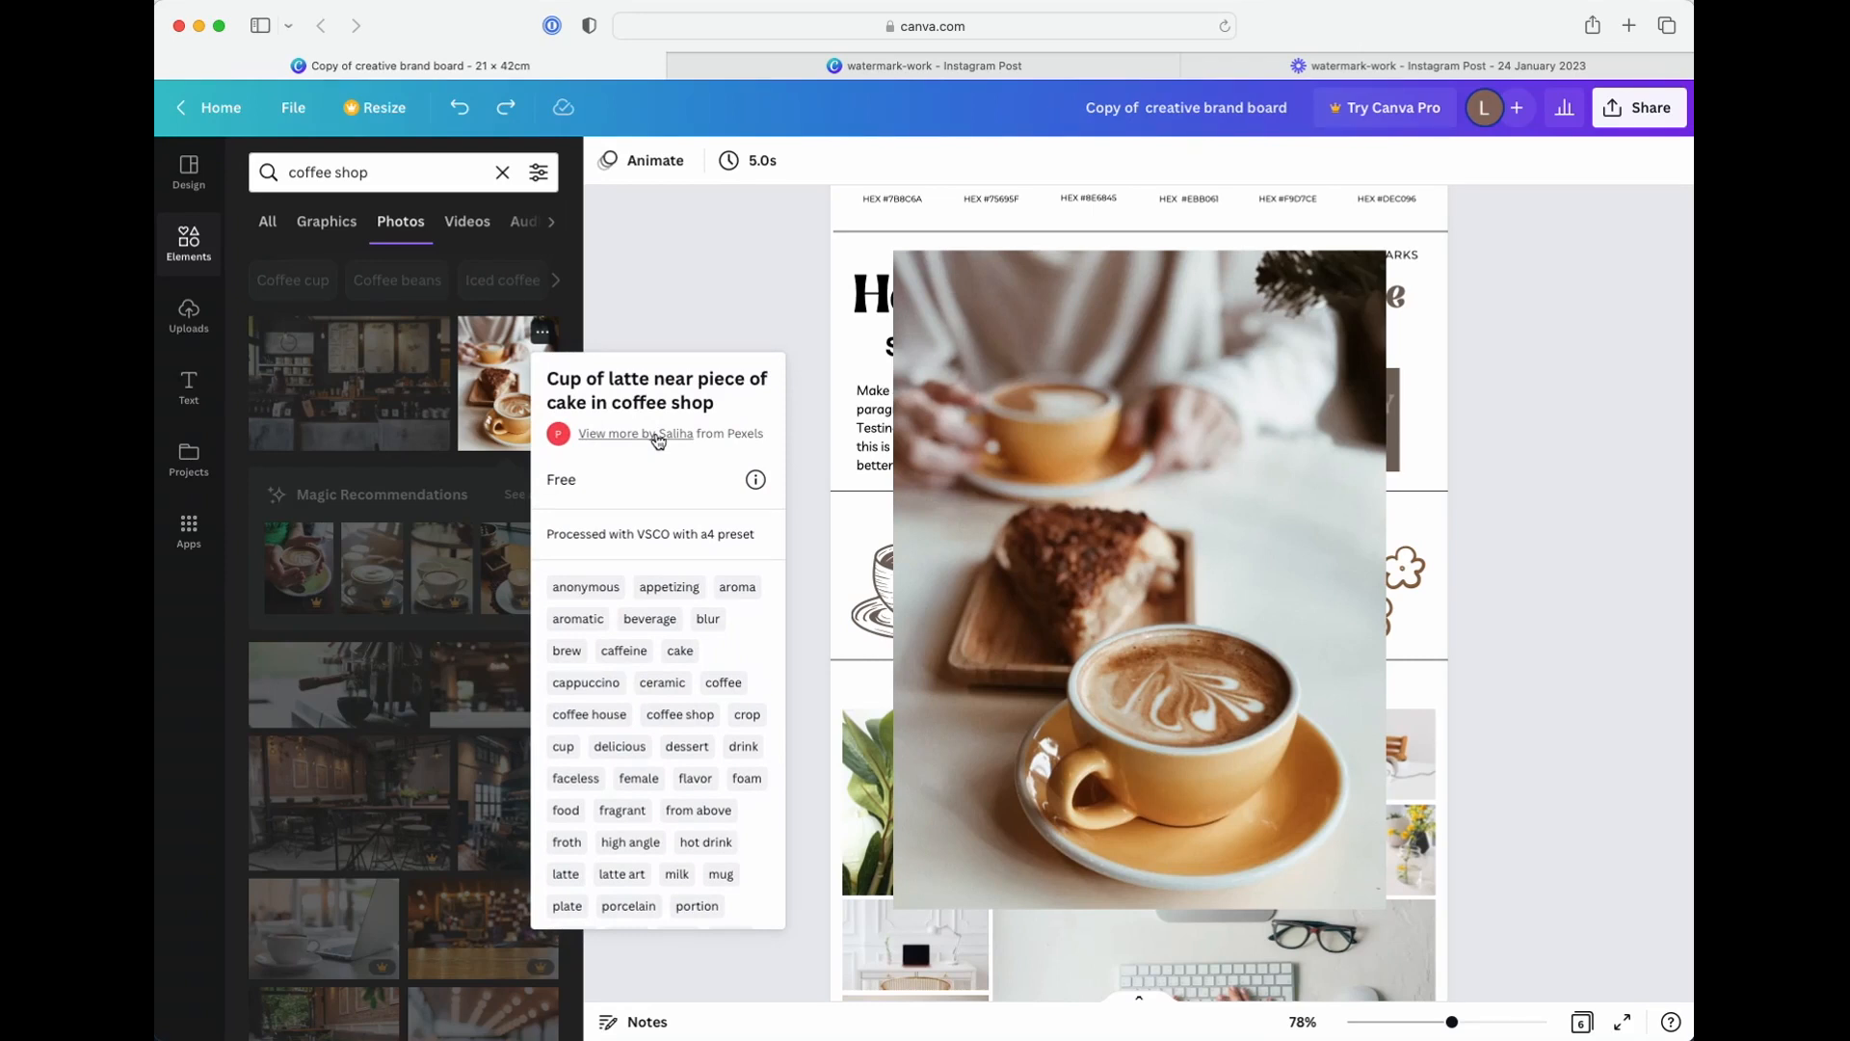
Browse more content by the creator of the latte and cake photo
{"action": "left_click", "coordinate": [658, 436]}
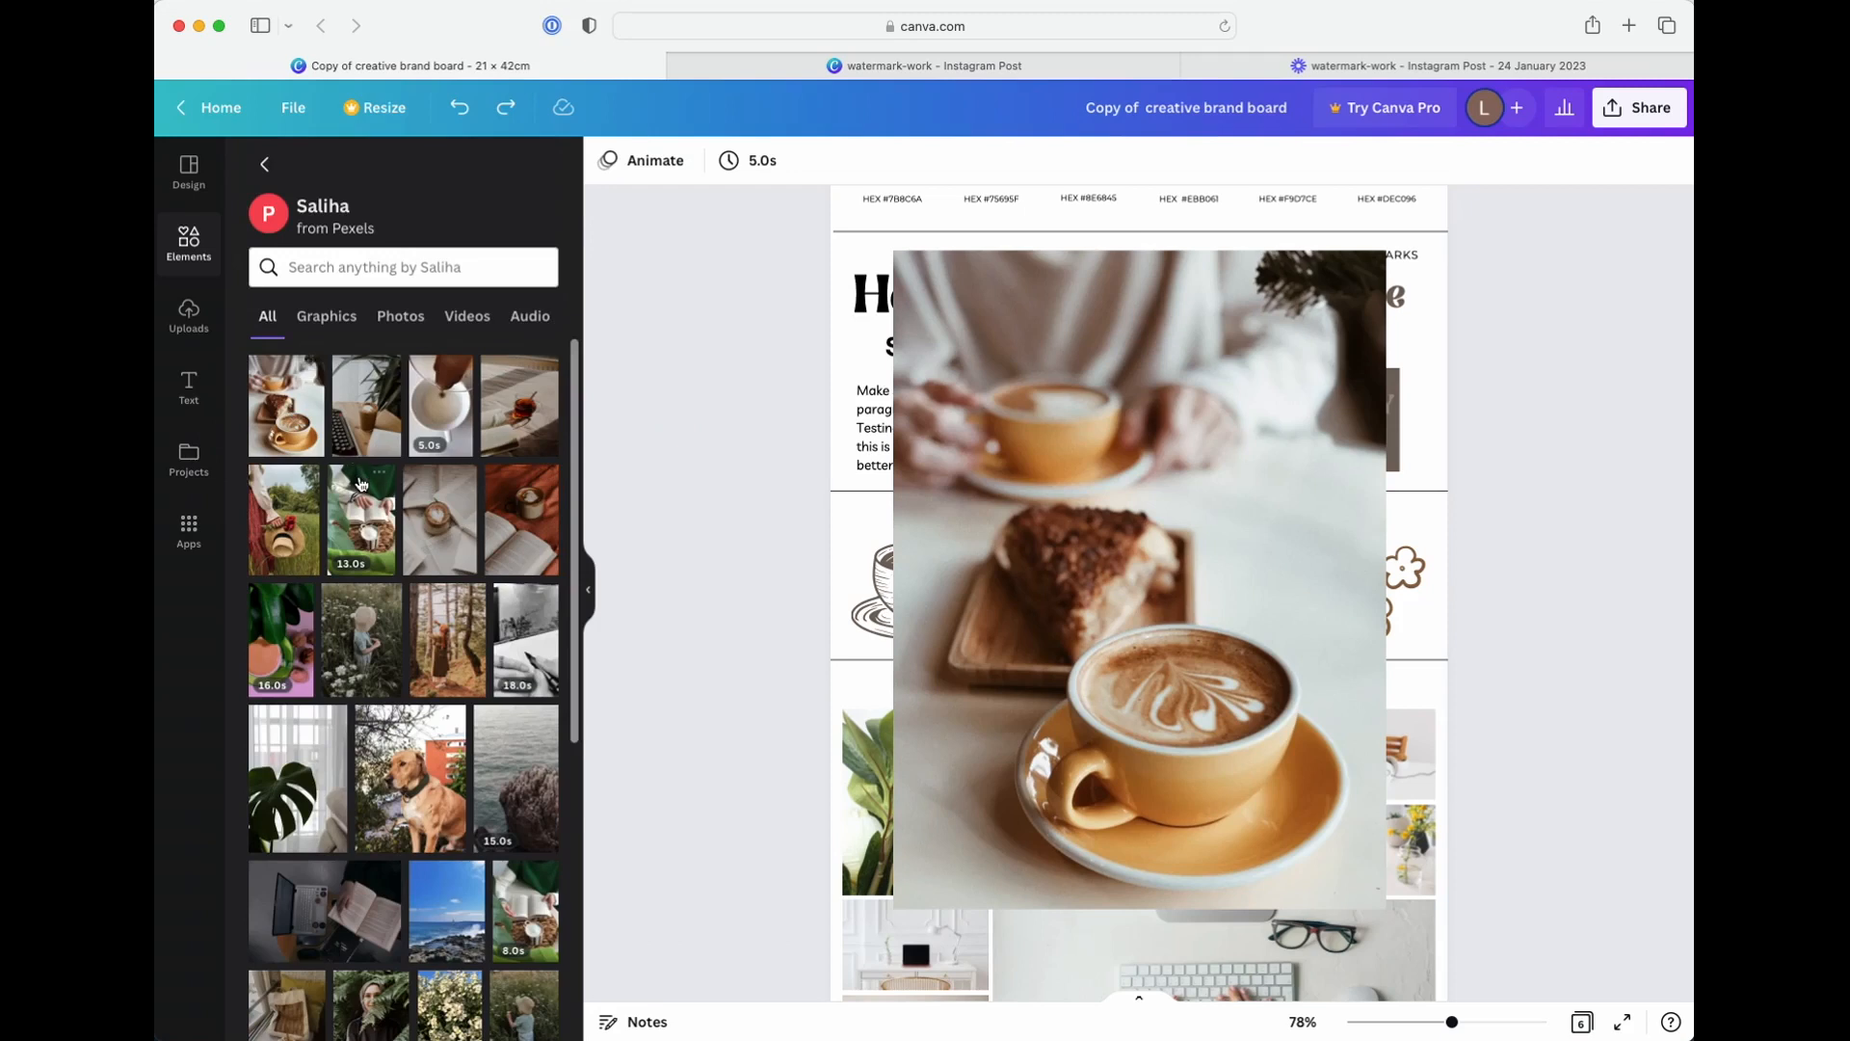
{"action": "scroll", "coordinate": [360, 483], "scroll_direction": "down", "scroll_amount": 3}
{"action": "scroll", "coordinate": [361, 484], "scroll_direction": "down", "scroll_amount": 8}
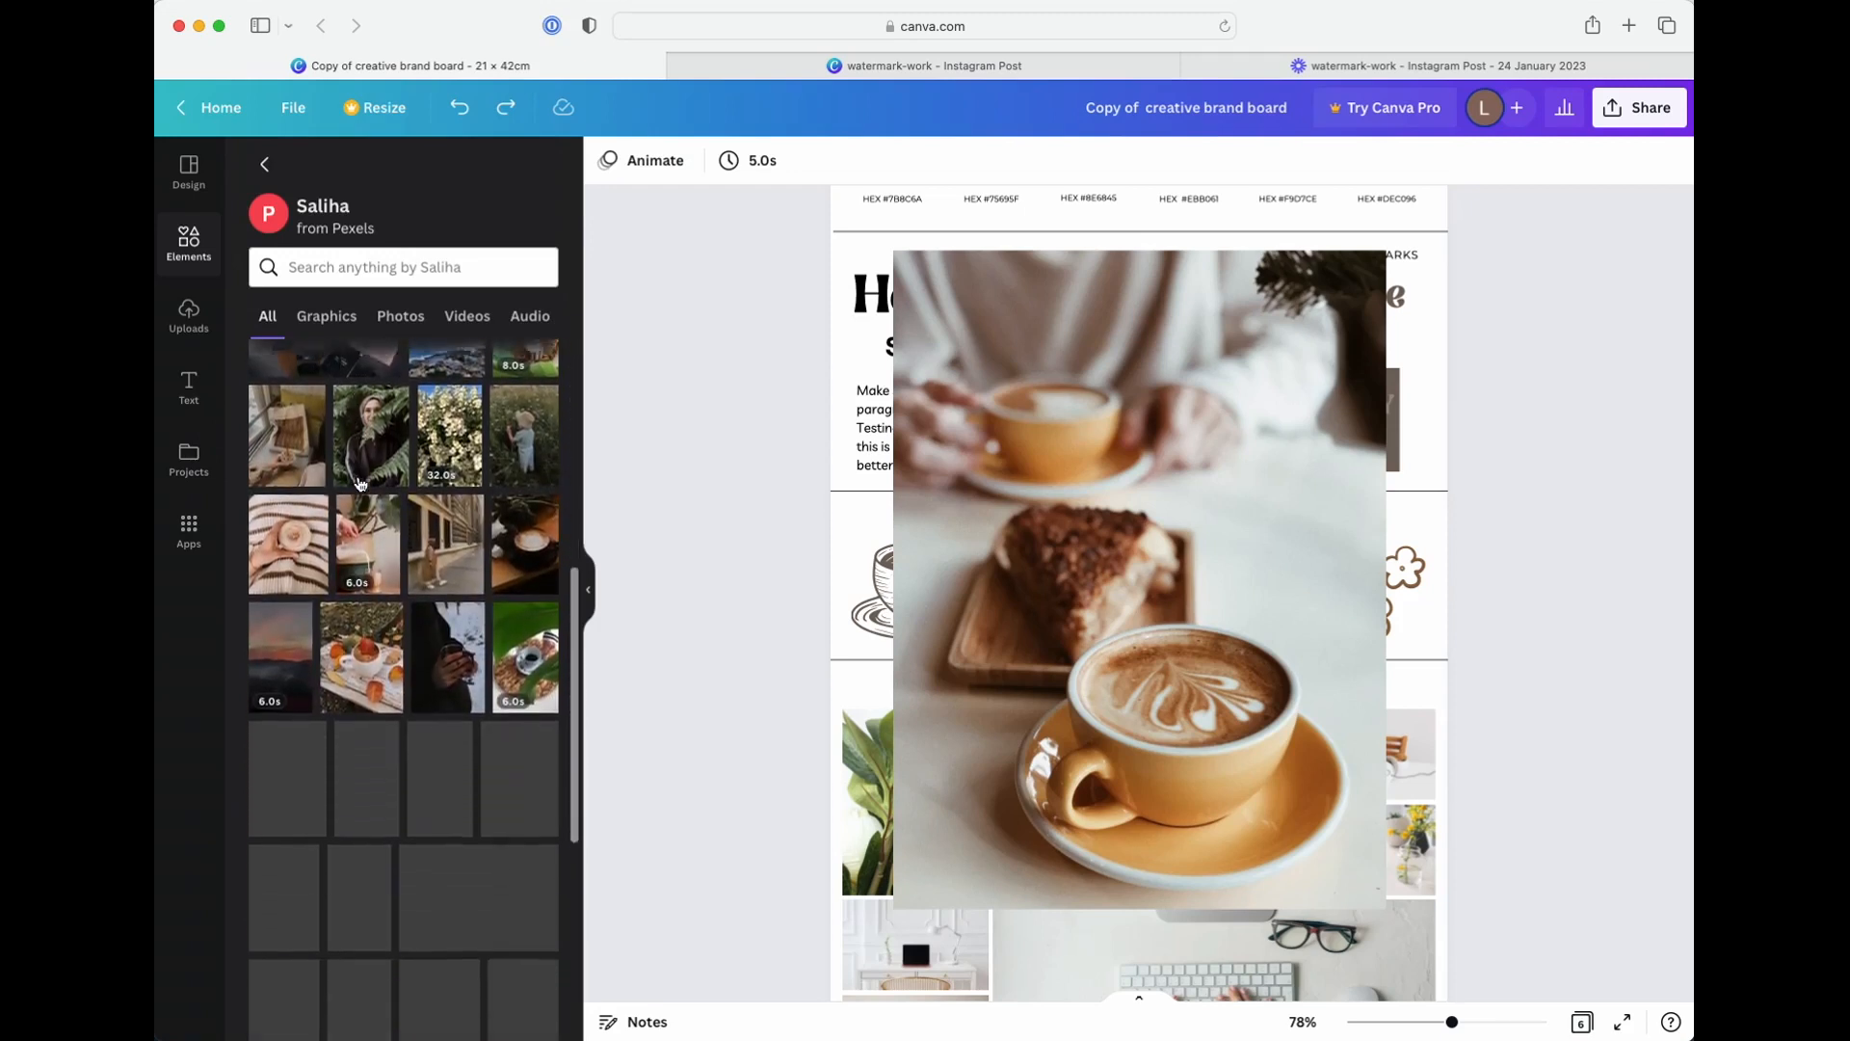
{"action": "scroll", "coordinate": [360, 483], "scroll_direction": "down", "scroll_amount": 10}
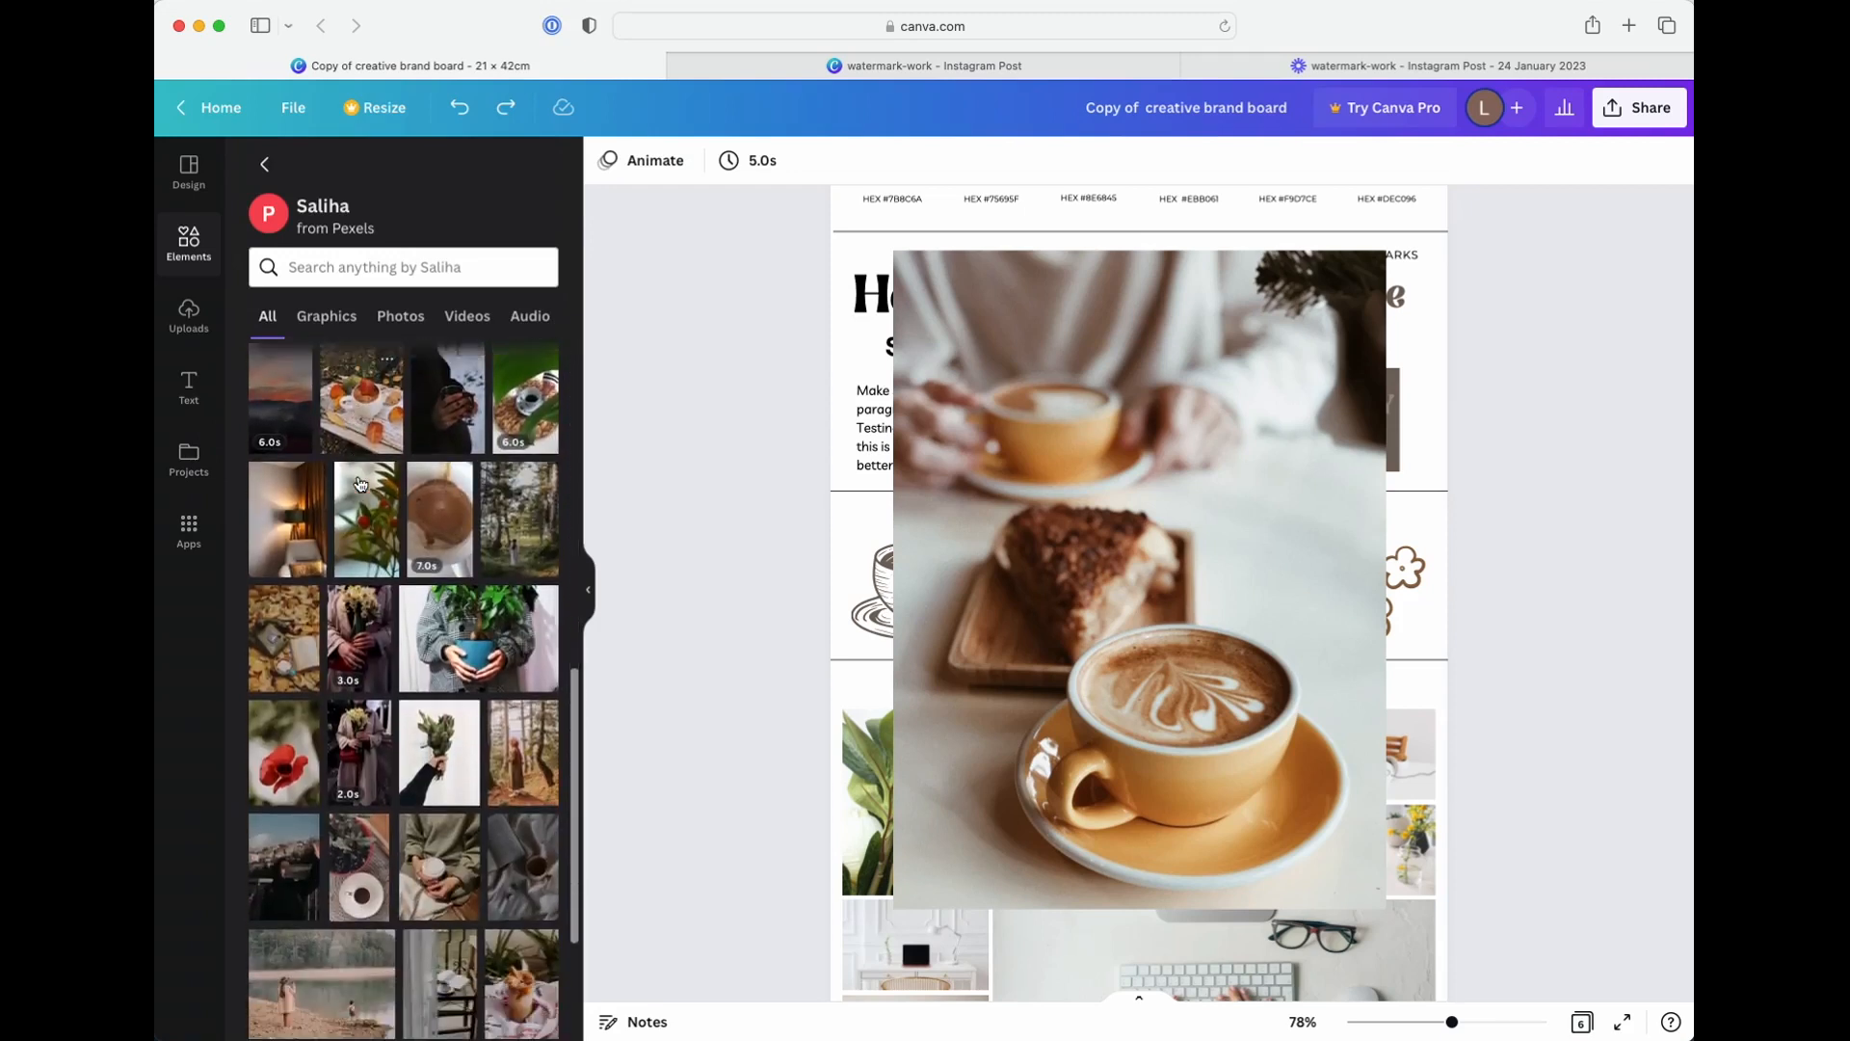
{"action": "scroll", "coordinate": [361, 483], "scroll_direction": "down", "scroll_amount": 2}
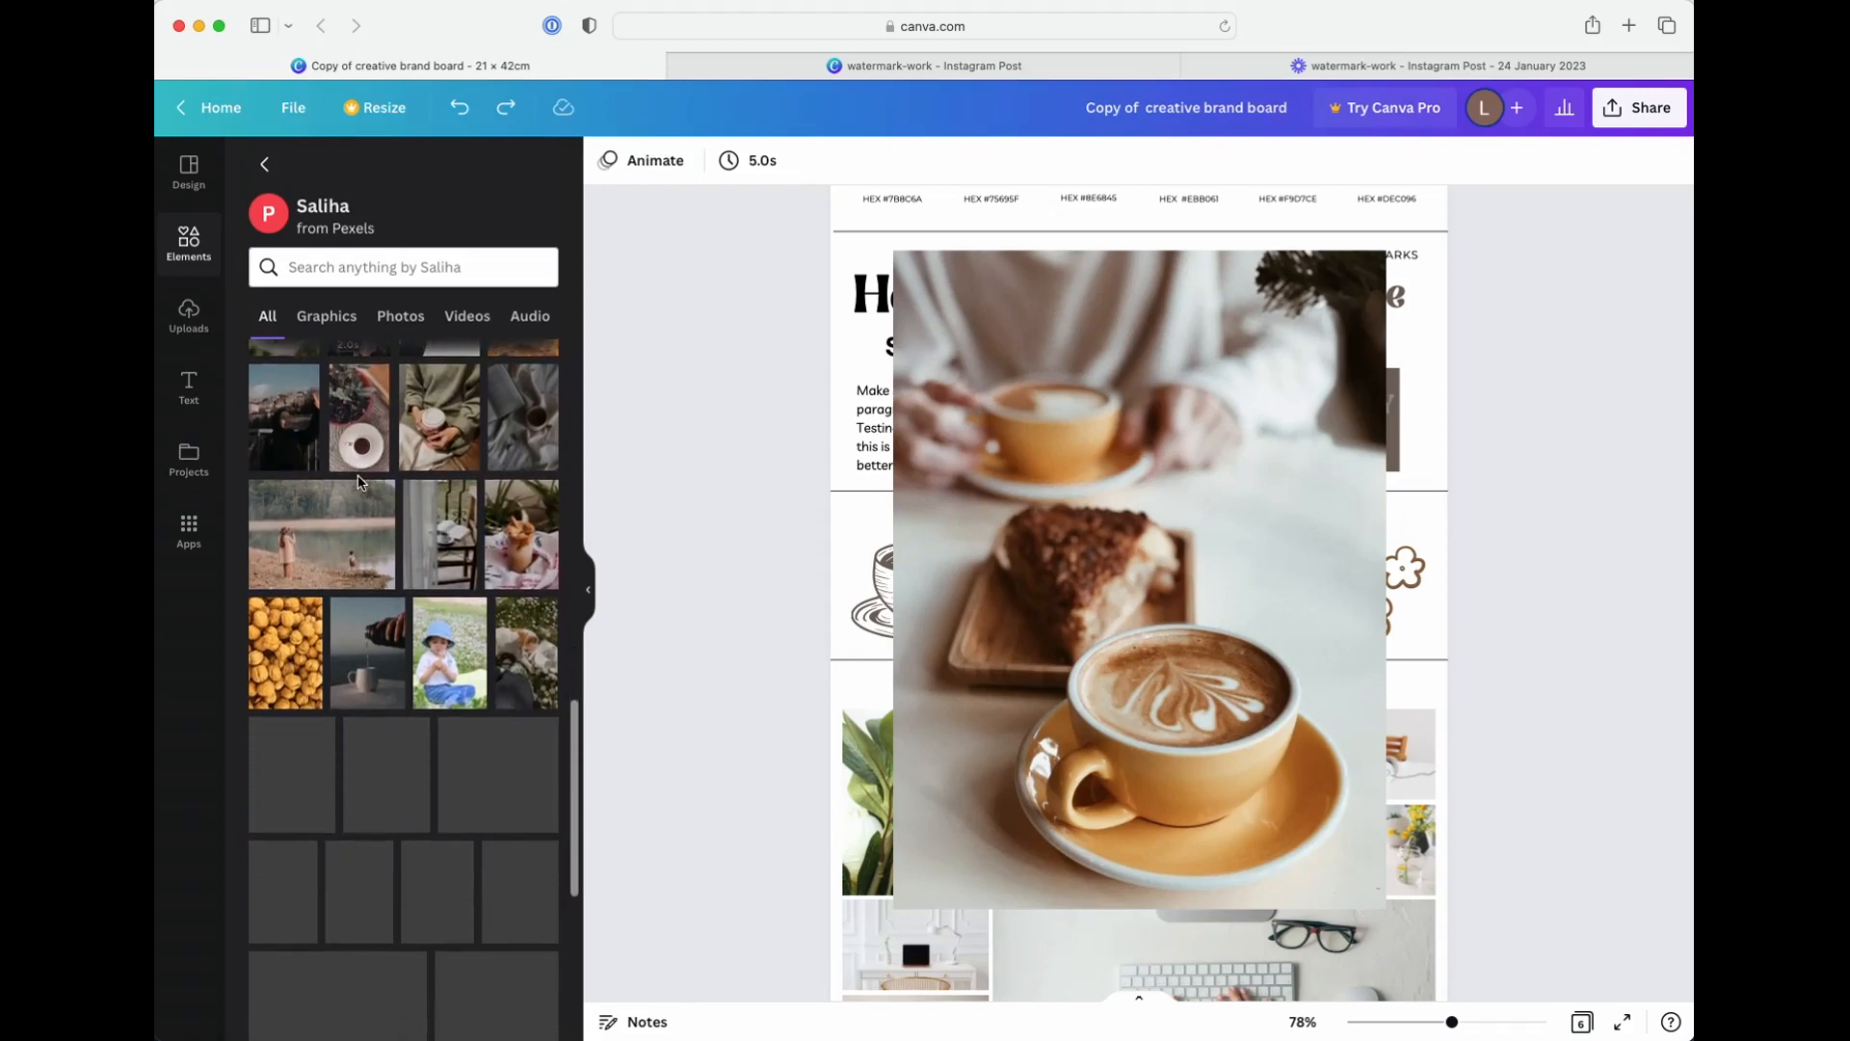
{"action": "scroll", "coordinate": [359, 482], "scroll_direction": "down", "scroll_amount": 4}
{"action": "scroll", "coordinate": [358, 482], "scroll_direction": "down", "scroll_amount": 3}
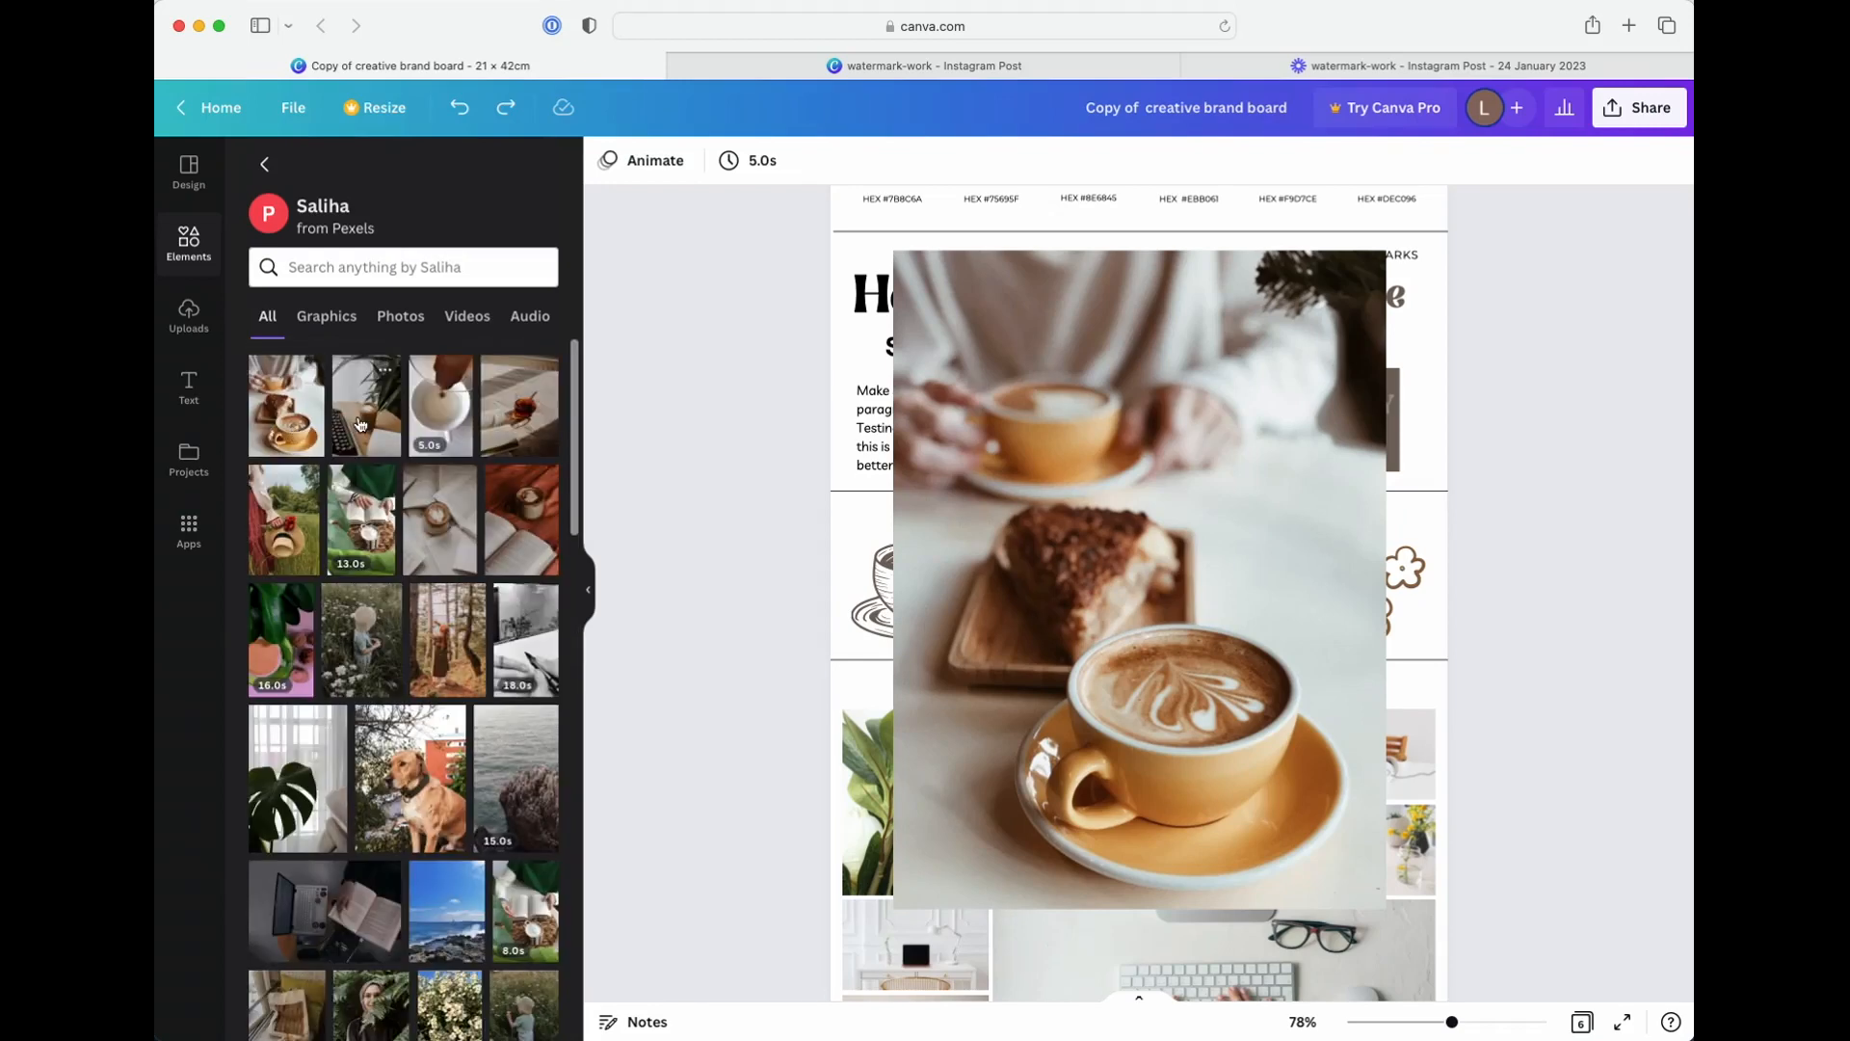
Try out the typewriter and coffee photo and the coffee-pouring video on page 2
{"action": "left_click", "coordinate": [361, 424]}
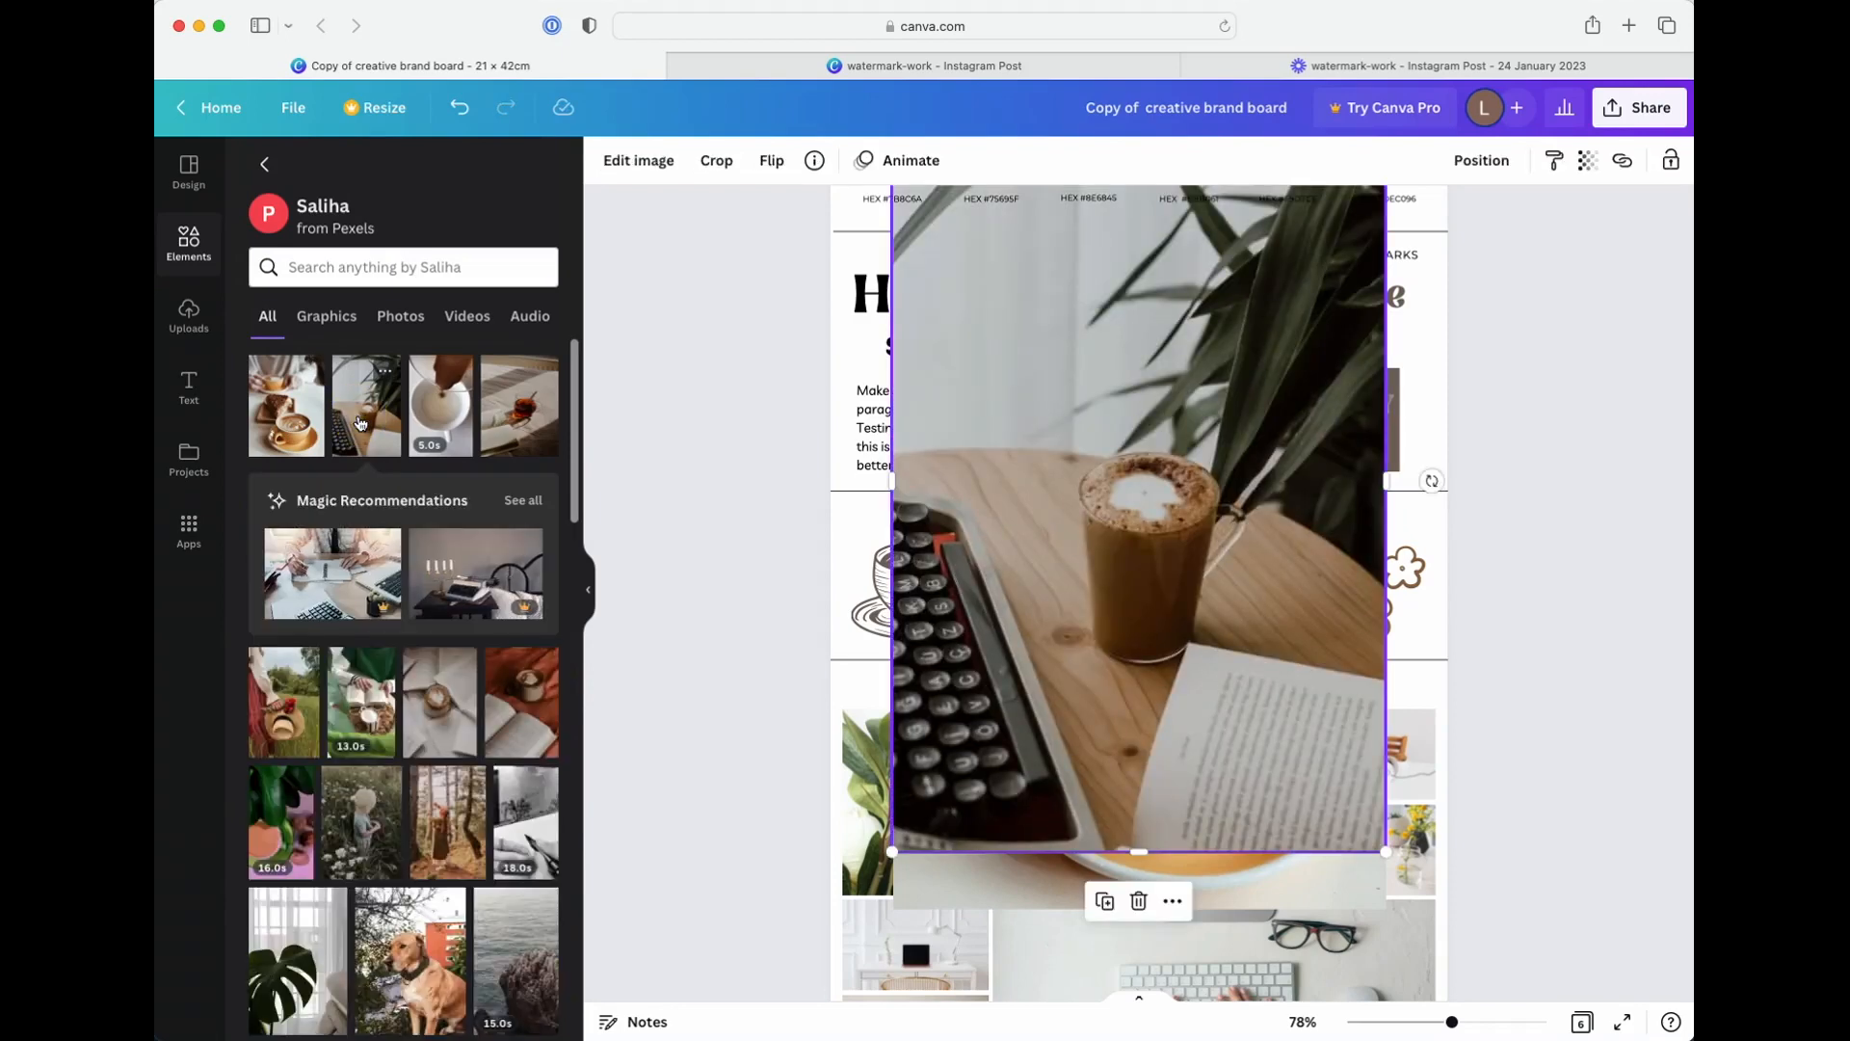
{"action": "left_click", "coordinate": [455, 425]}
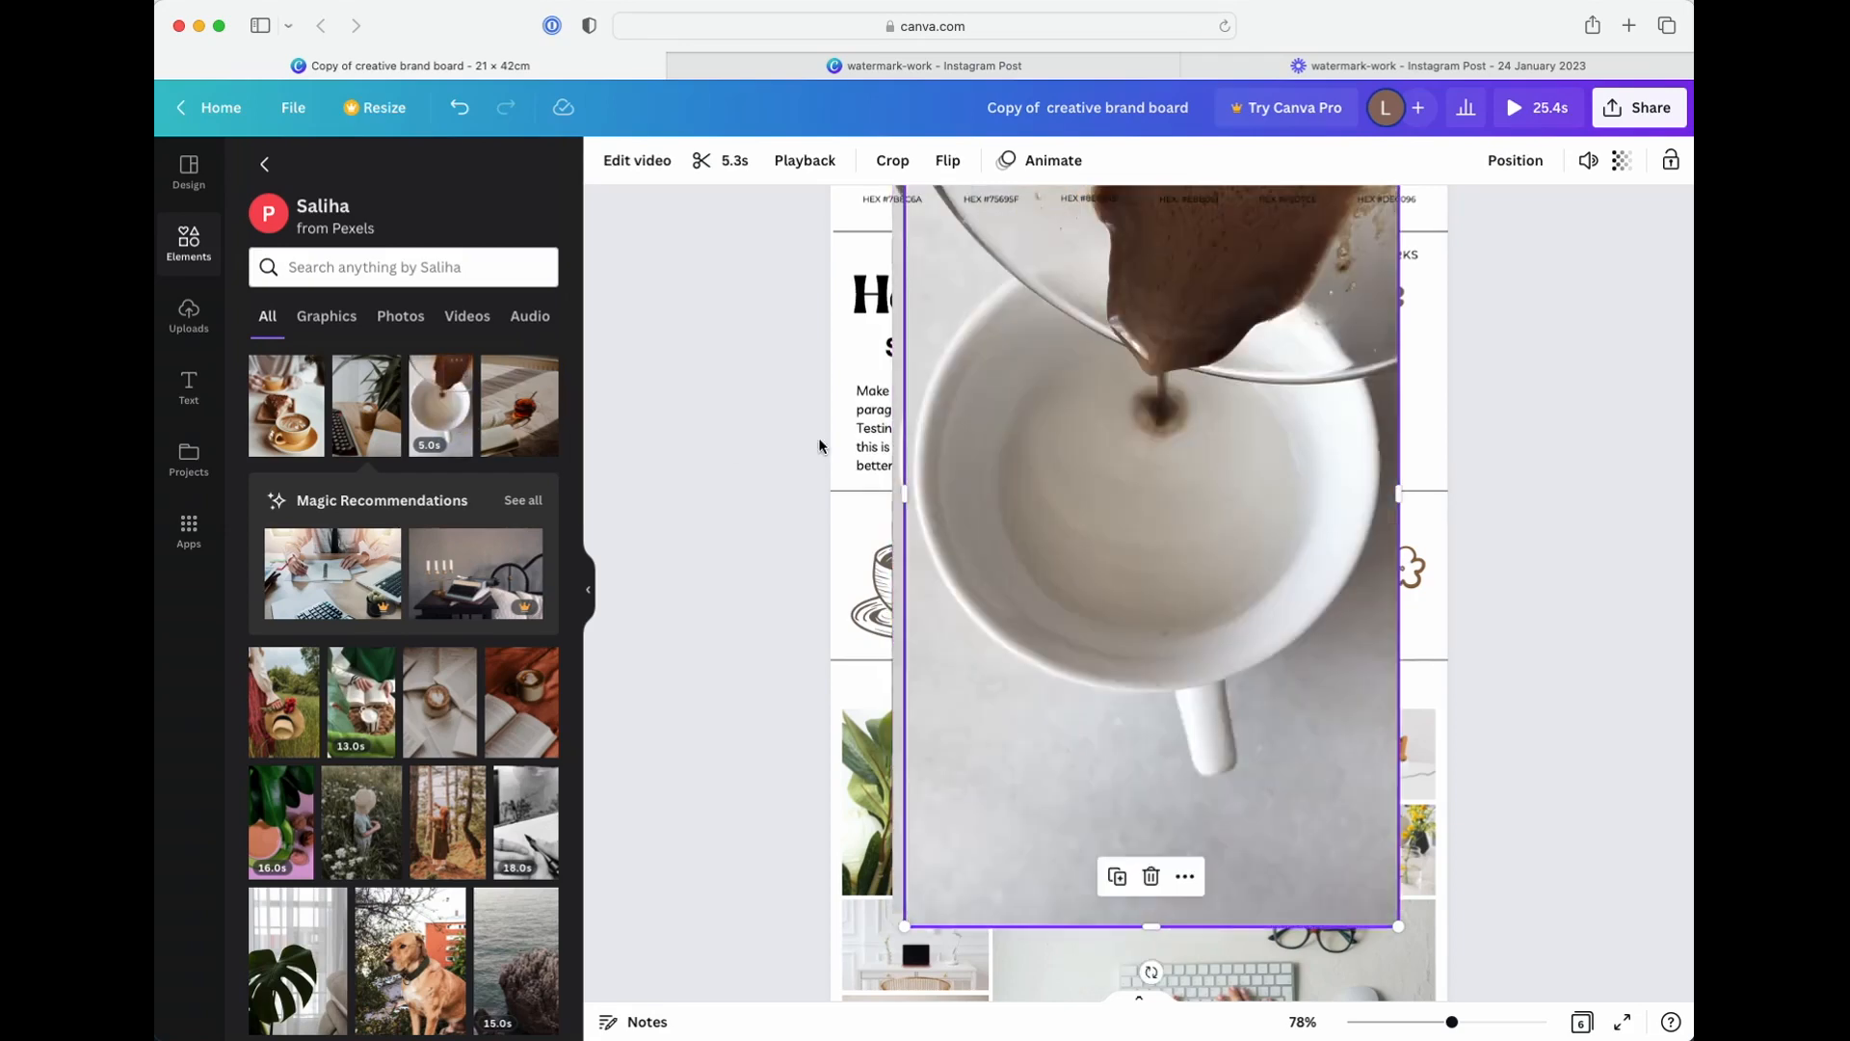
{"action": "left_click", "coordinate": [1186, 877]}
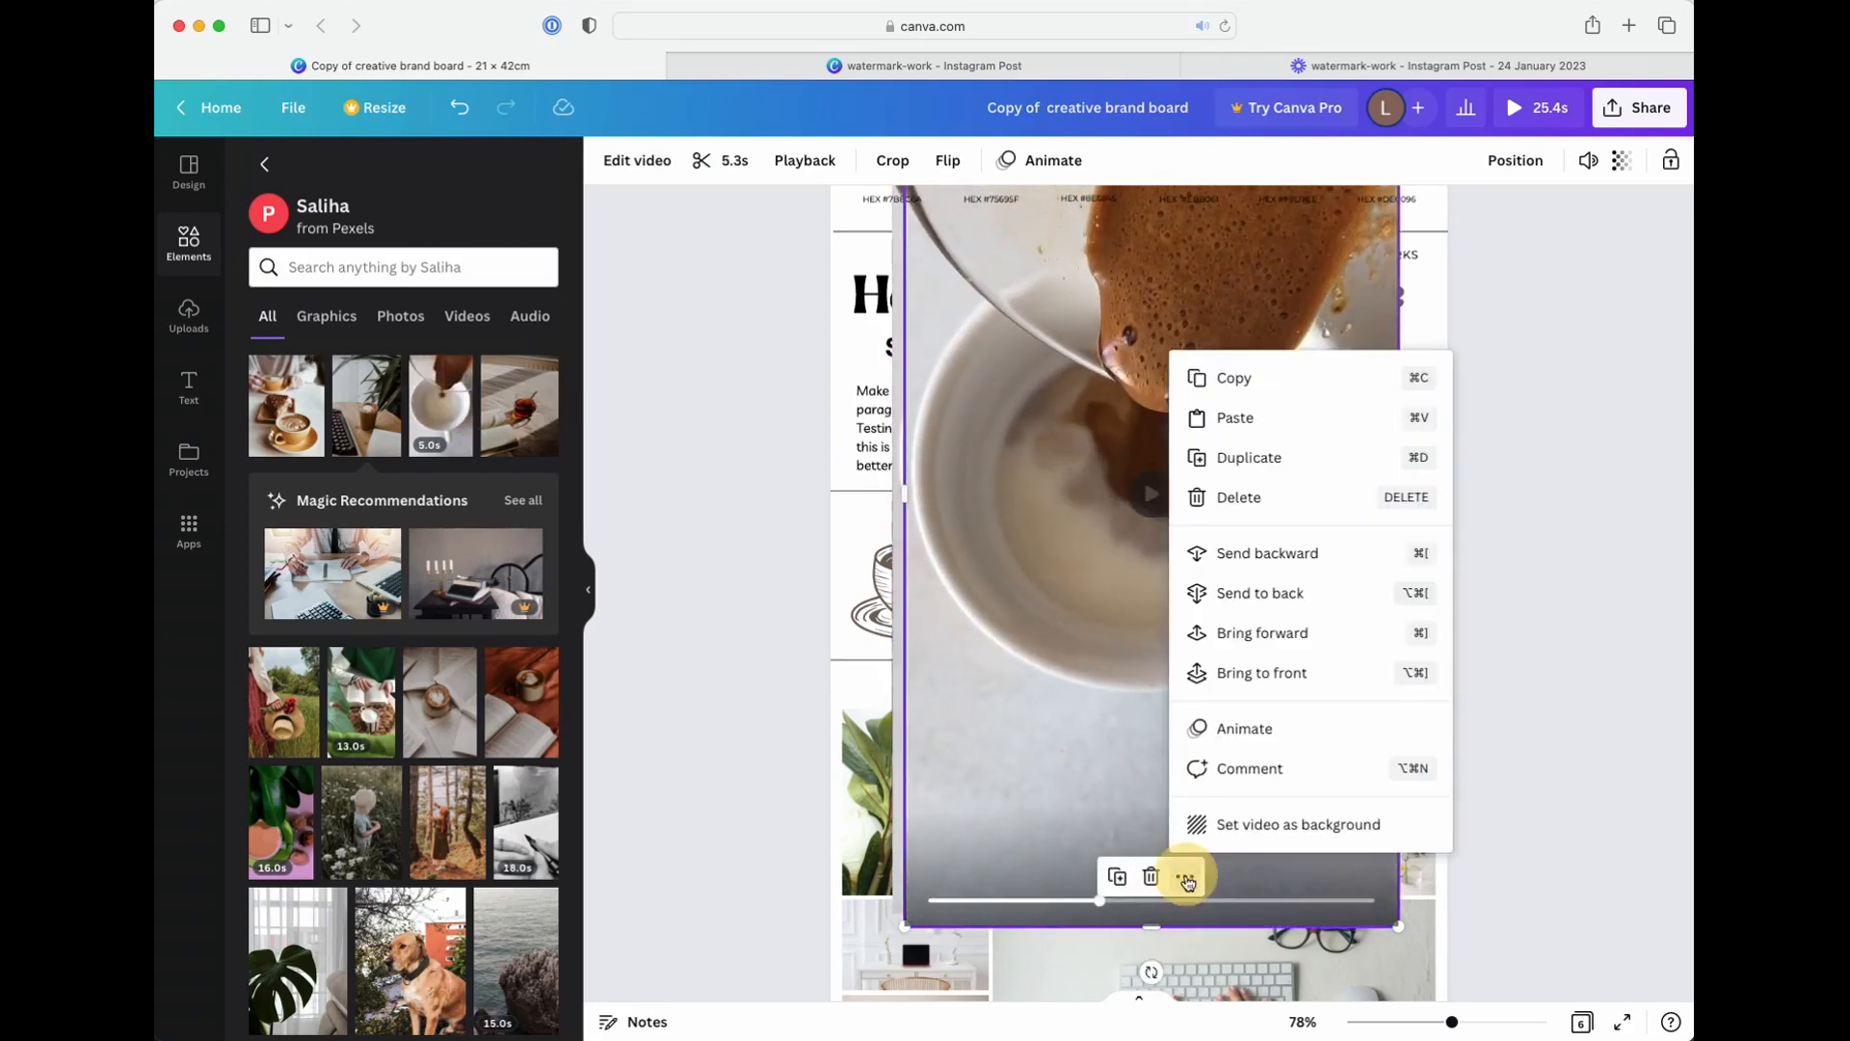
{"action": "left_click", "coordinate": [1490, 451]}
{"action": "scroll", "coordinate": [1427, 455], "scroll_direction": "up", "scroll_amount": 5}
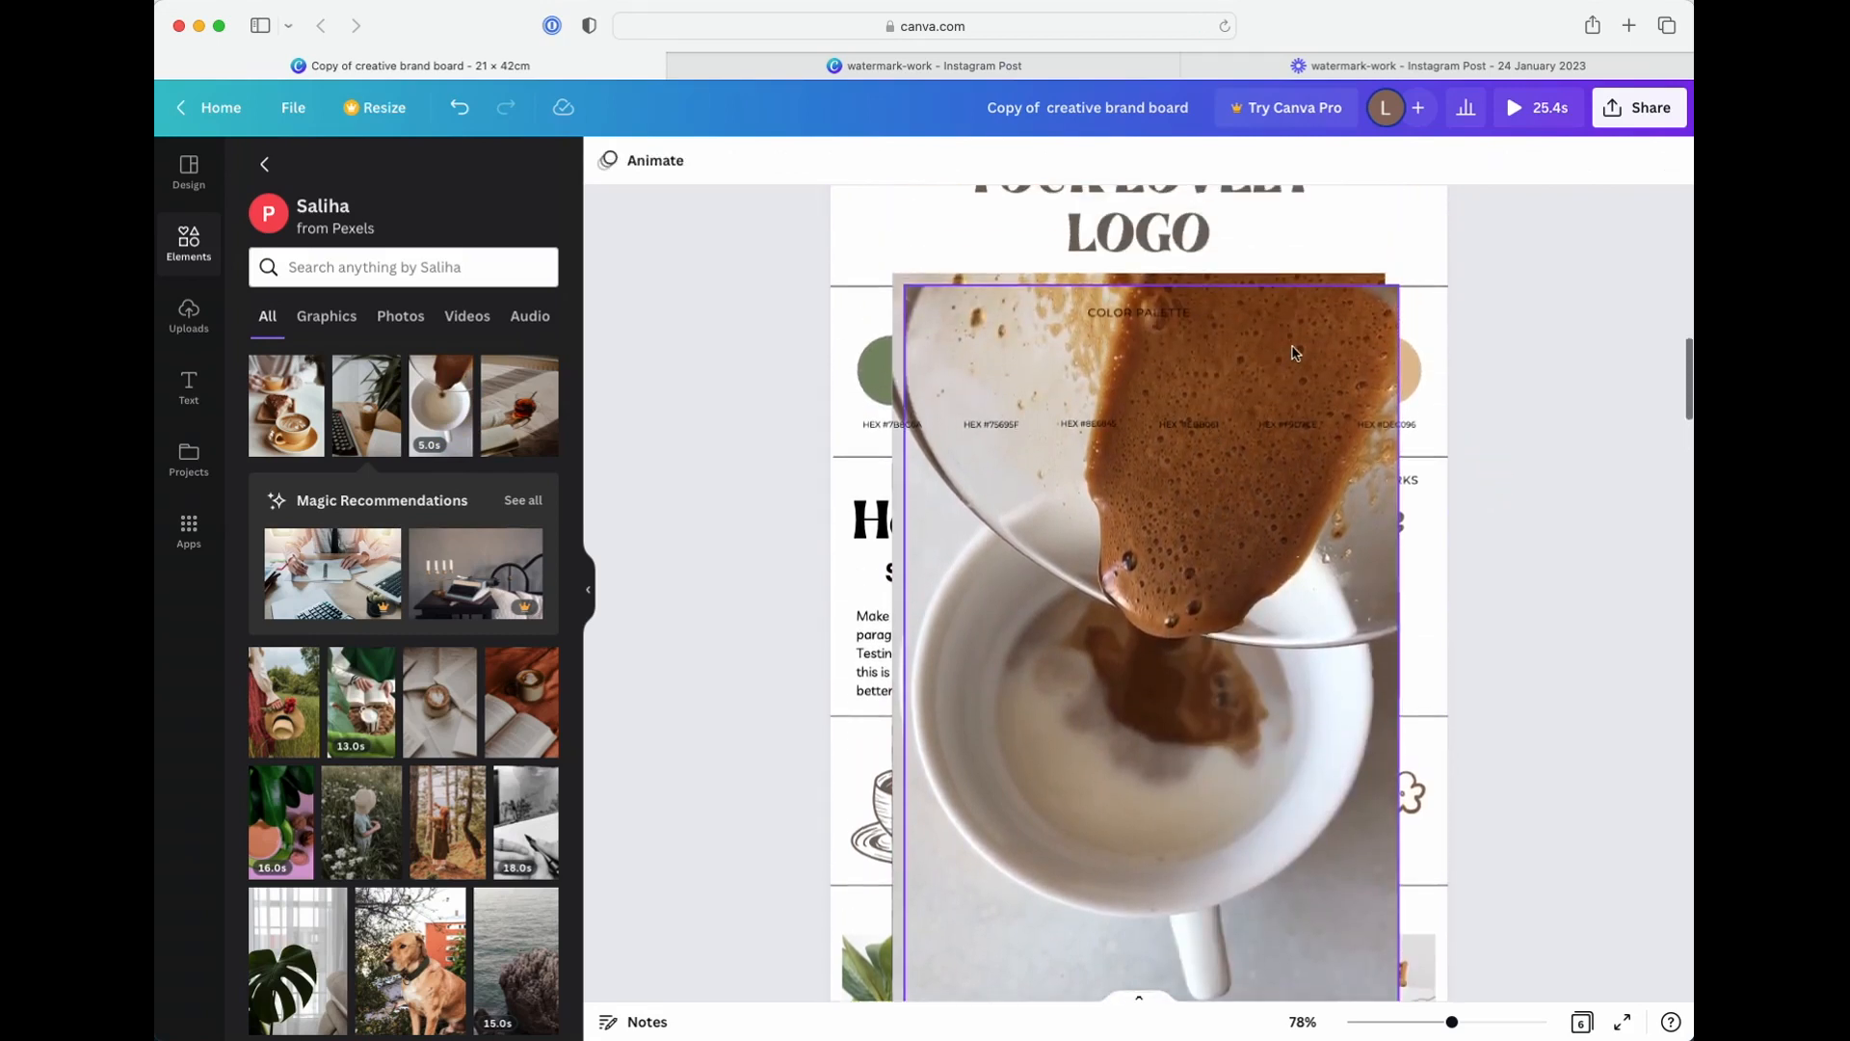
Delete the coffee-pouring video and the typewriter photo from page 2
{"action": "left_click", "coordinate": [1292, 347]}
{"action": "key", "text": "Delete"}
{"action": "left_click", "coordinate": [1295, 355]}
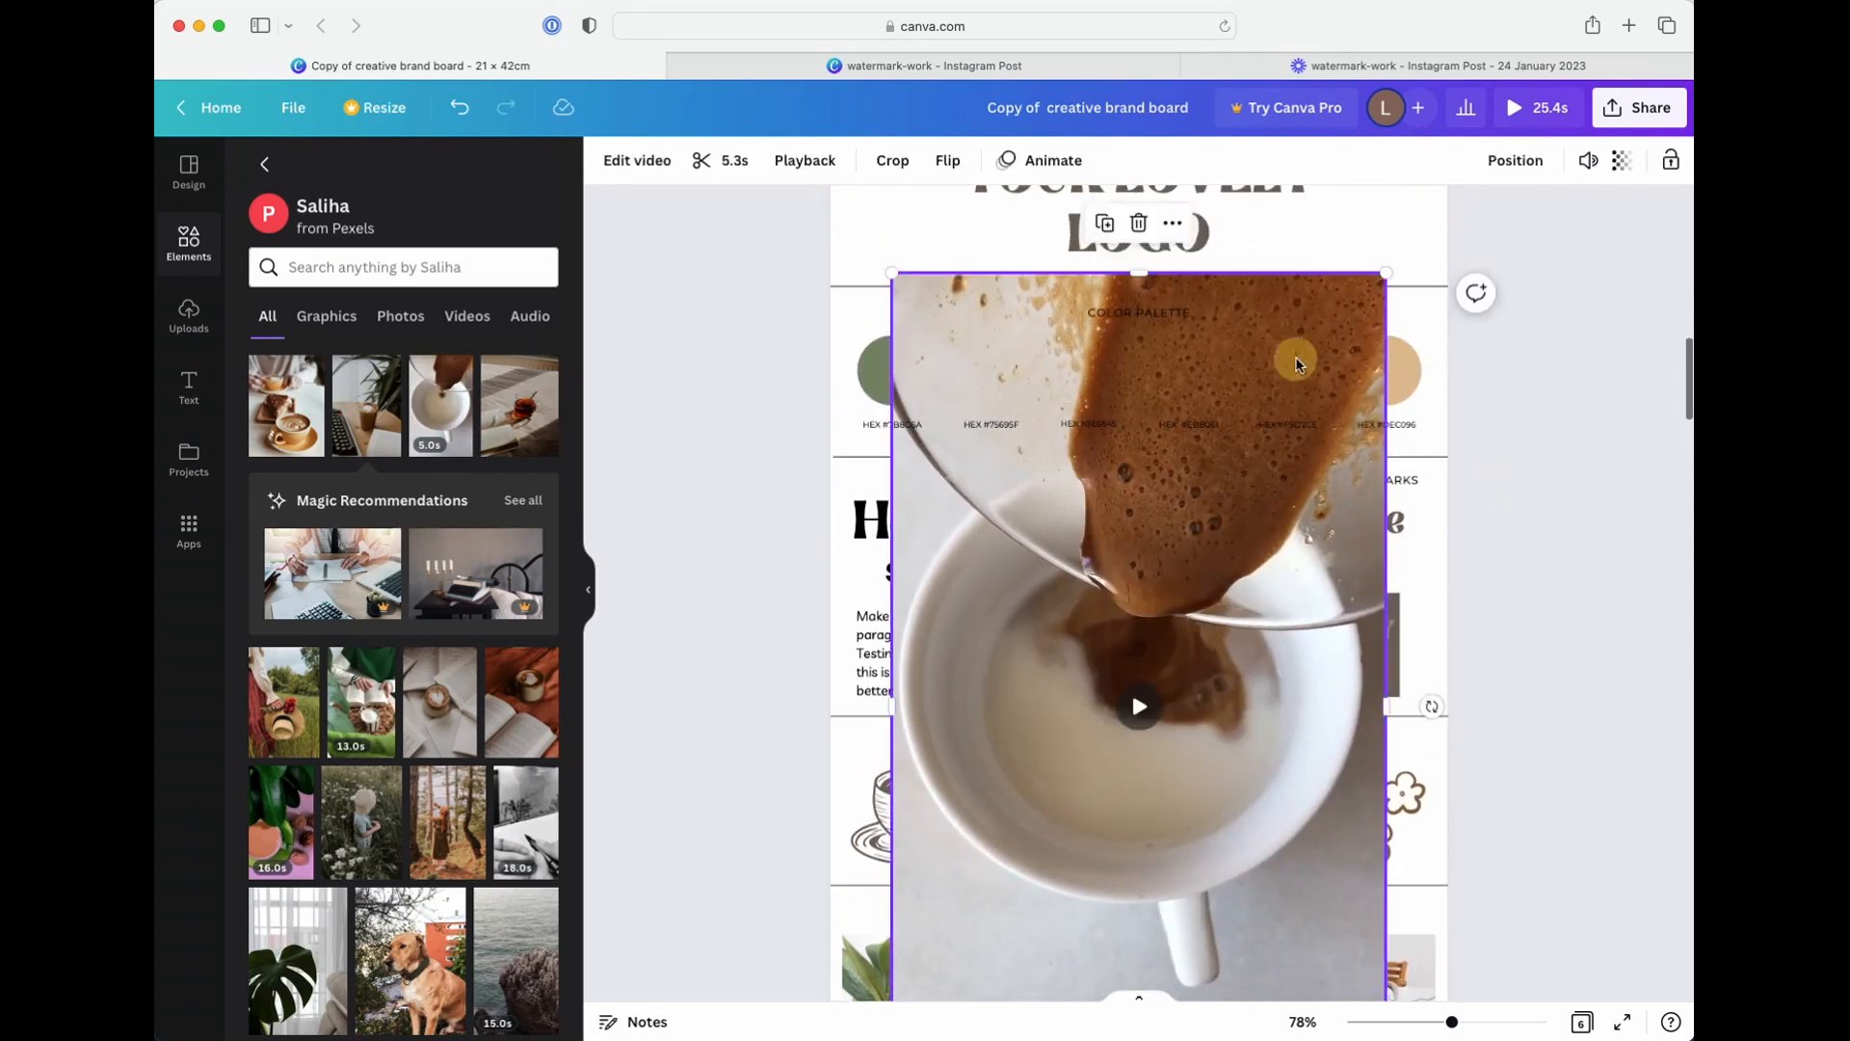
{"action": "key", "text": "Delete"}
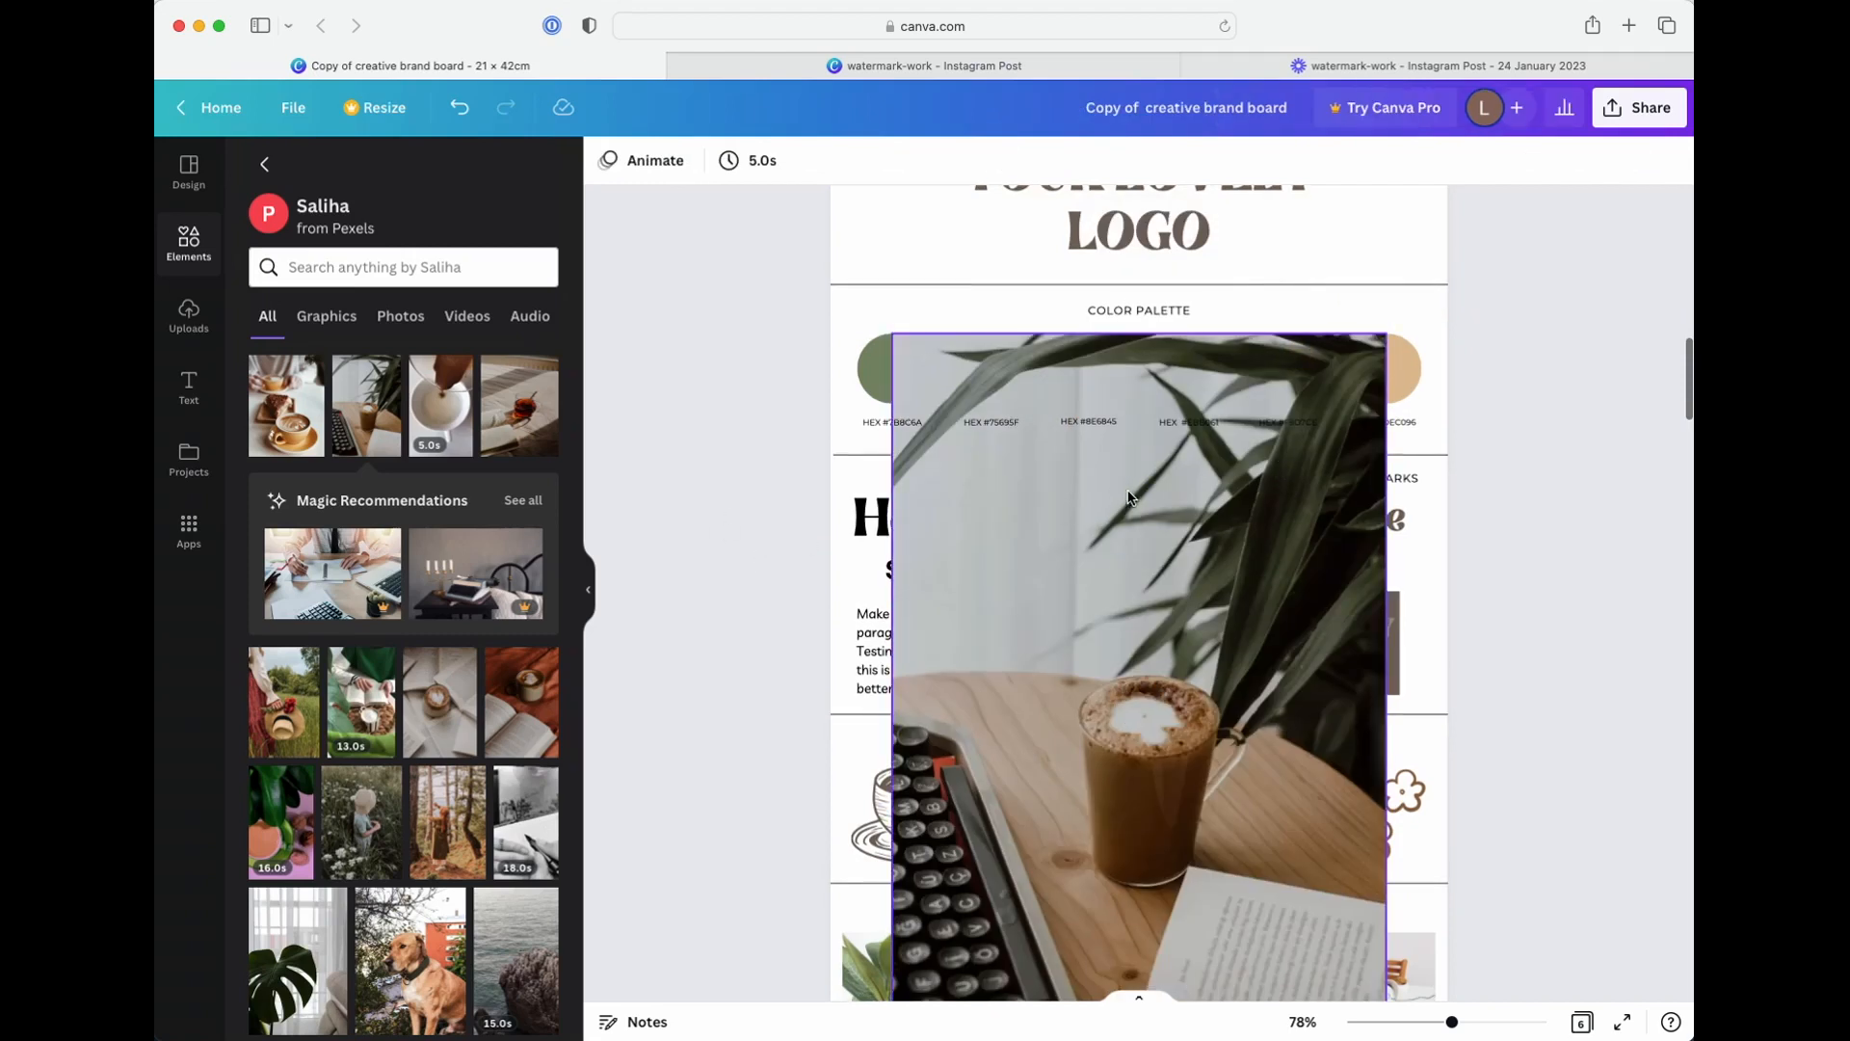
{"action": "left_click", "coordinate": [1121, 527]}
{"action": "key", "text": "Delete"}
Replace the keyboard photo in the large lower frame of page 2's Images & Inspiration collage with the latte and cake photo
{"action": "scroll", "coordinate": [1121, 527], "scroll_direction": "down", "scroll_amount": 4}
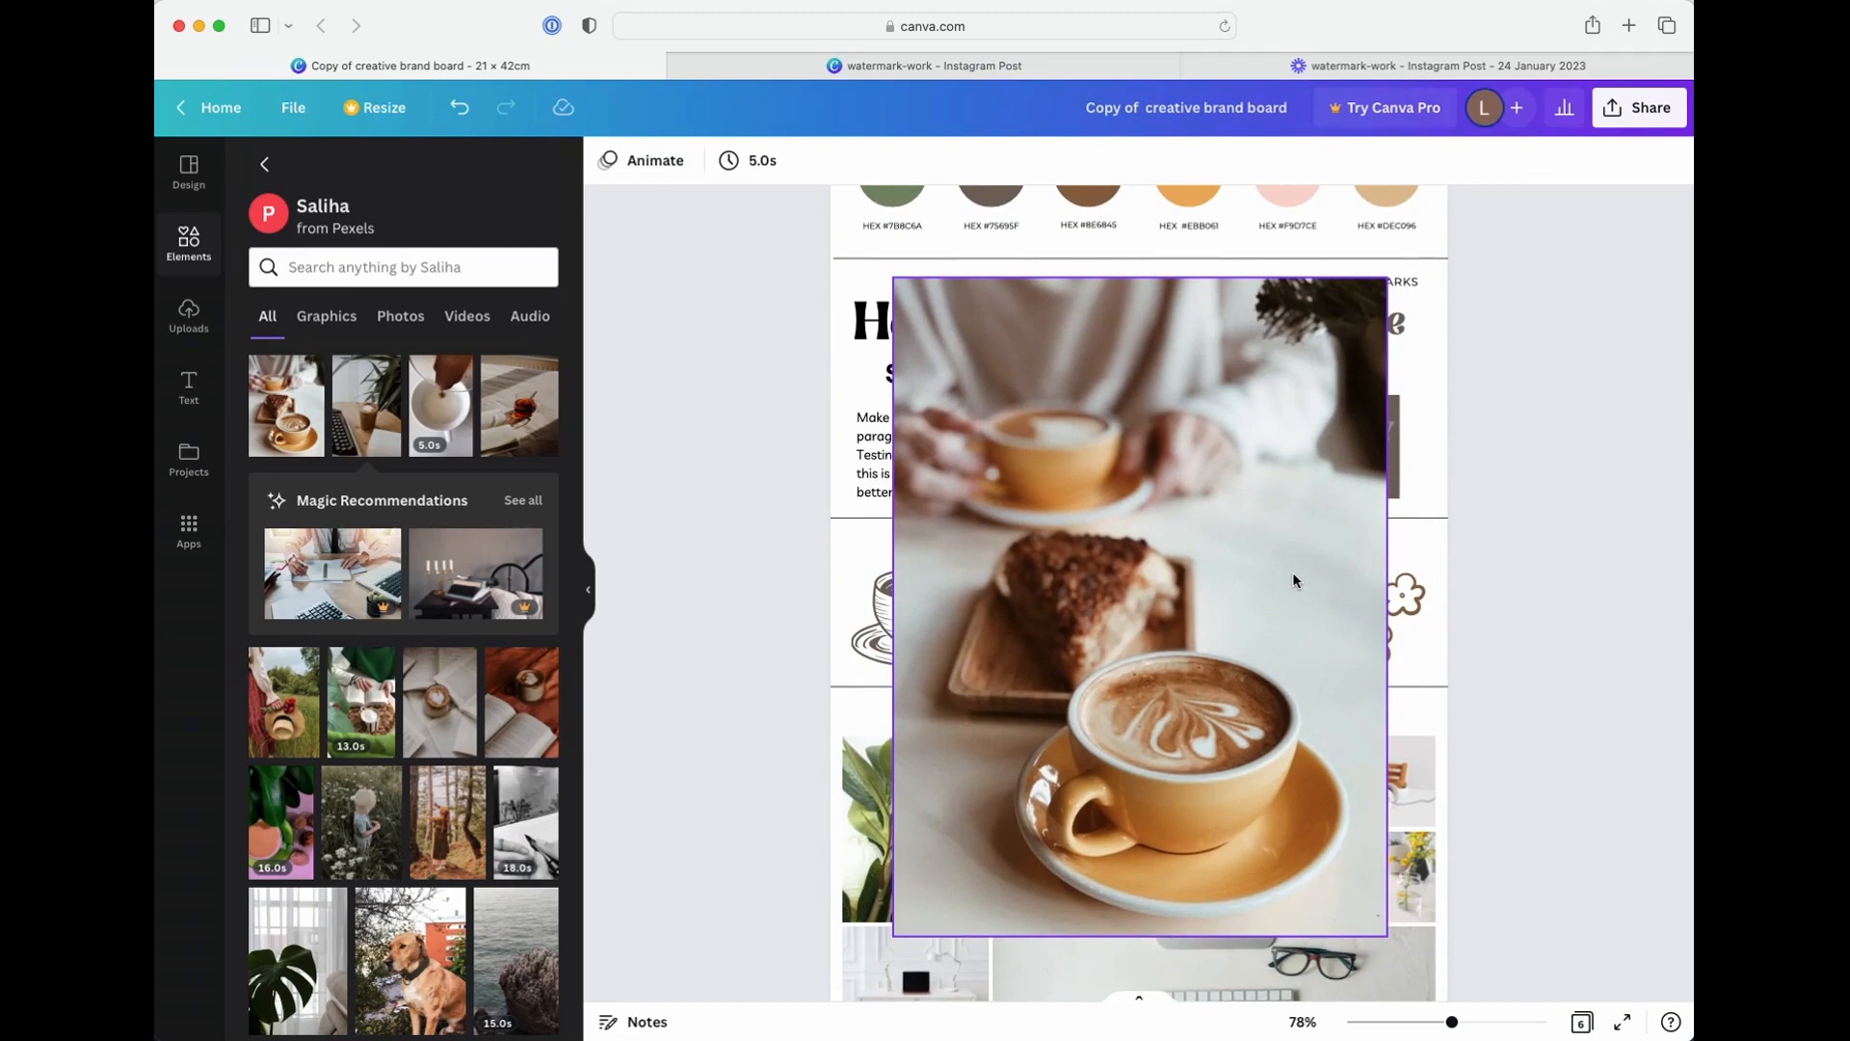
{"action": "scroll", "coordinate": [1239, 566], "scroll_direction": "down", "scroll_amount": 4}
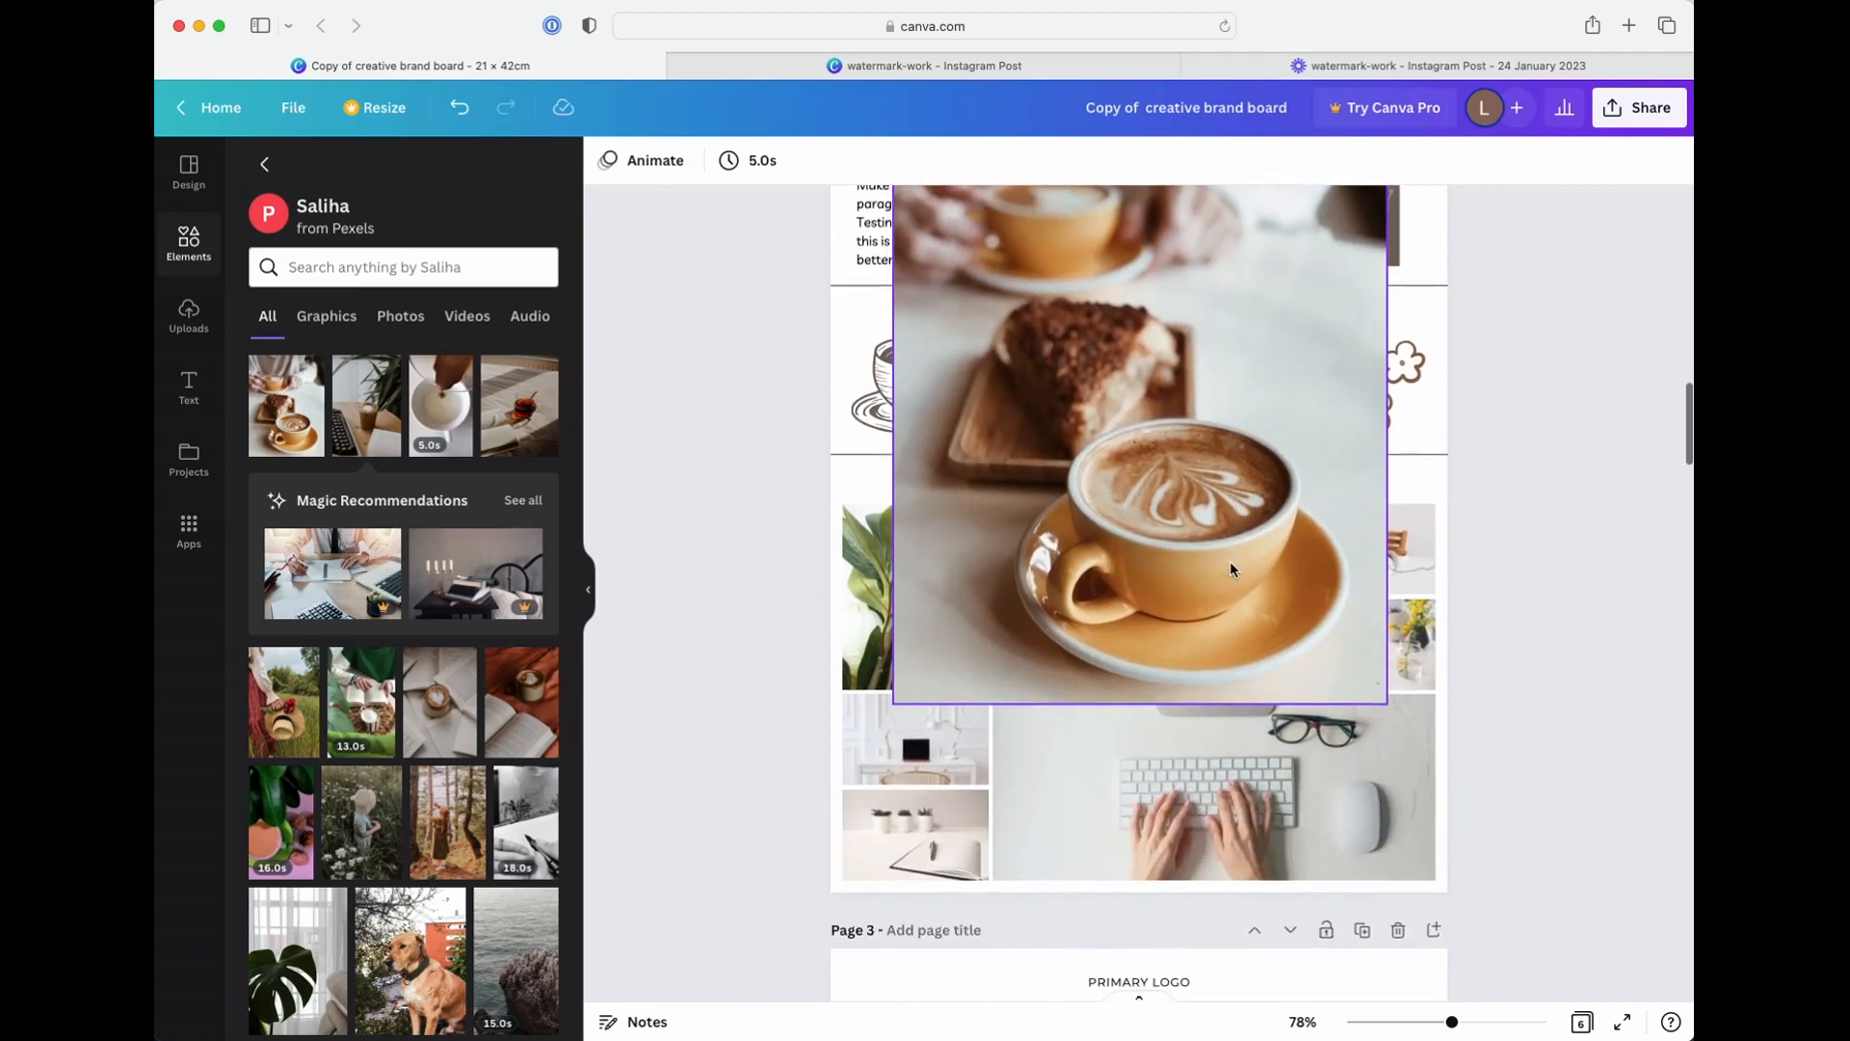
{"action": "left_click_drag", "start_coordinate": [1230, 561], "coordinate": [1324, 671]}
Shift the latte photo slightly upward inside its collage frame on page 2
{"action": "double_click", "coordinate": [1315, 771]}
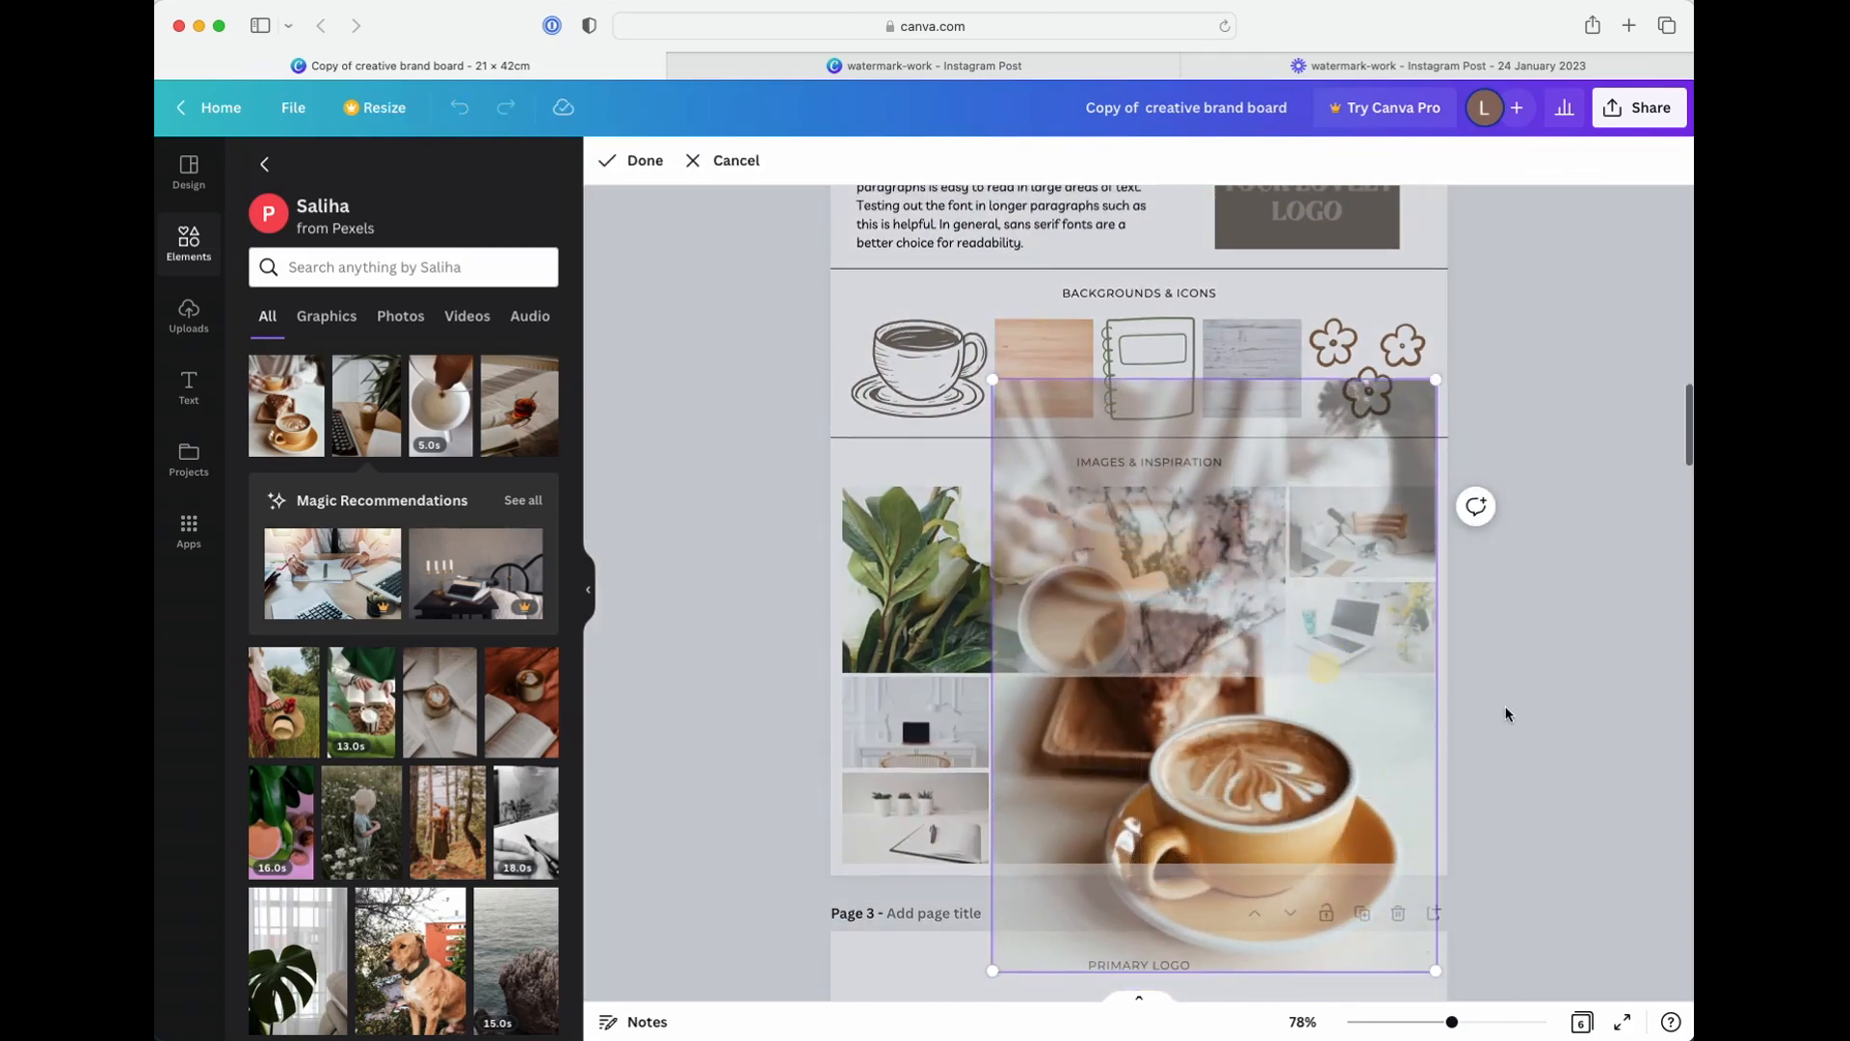
{"action": "left_click", "coordinate": [1507, 710]}
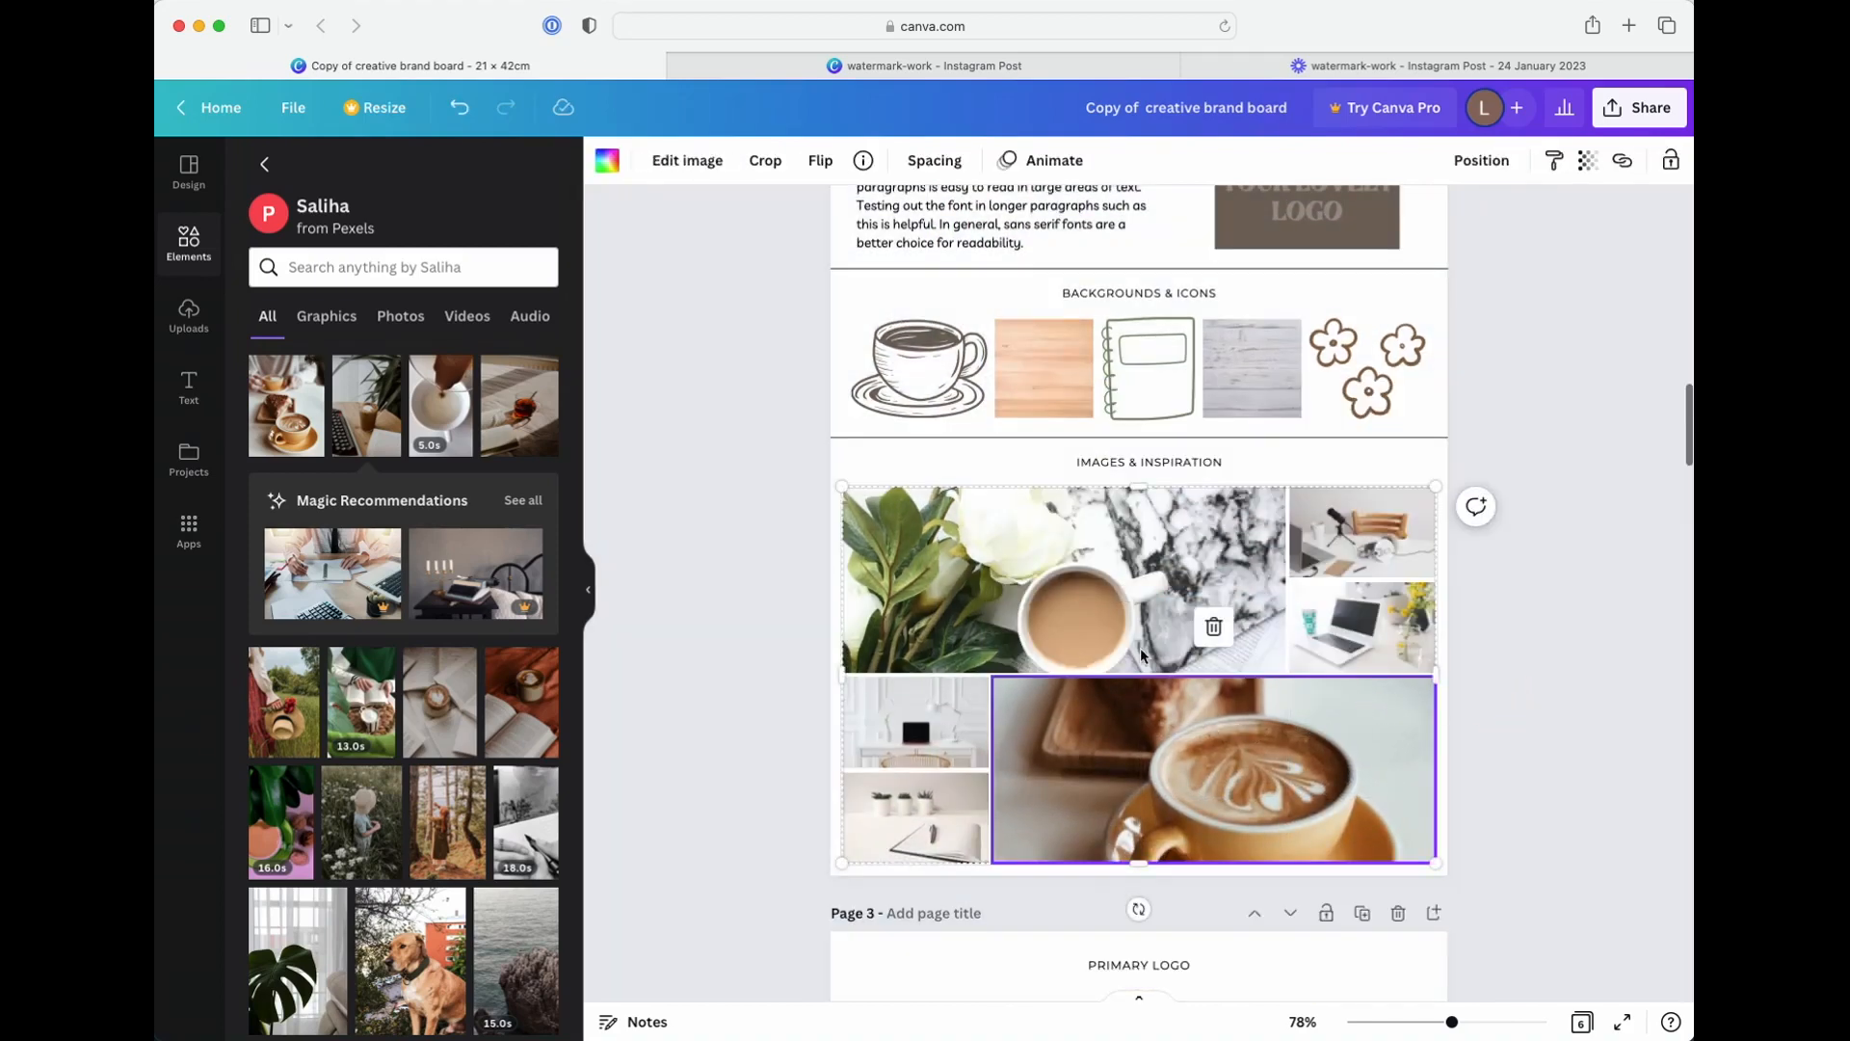
{"action": "double_click", "coordinate": [1205, 744]}
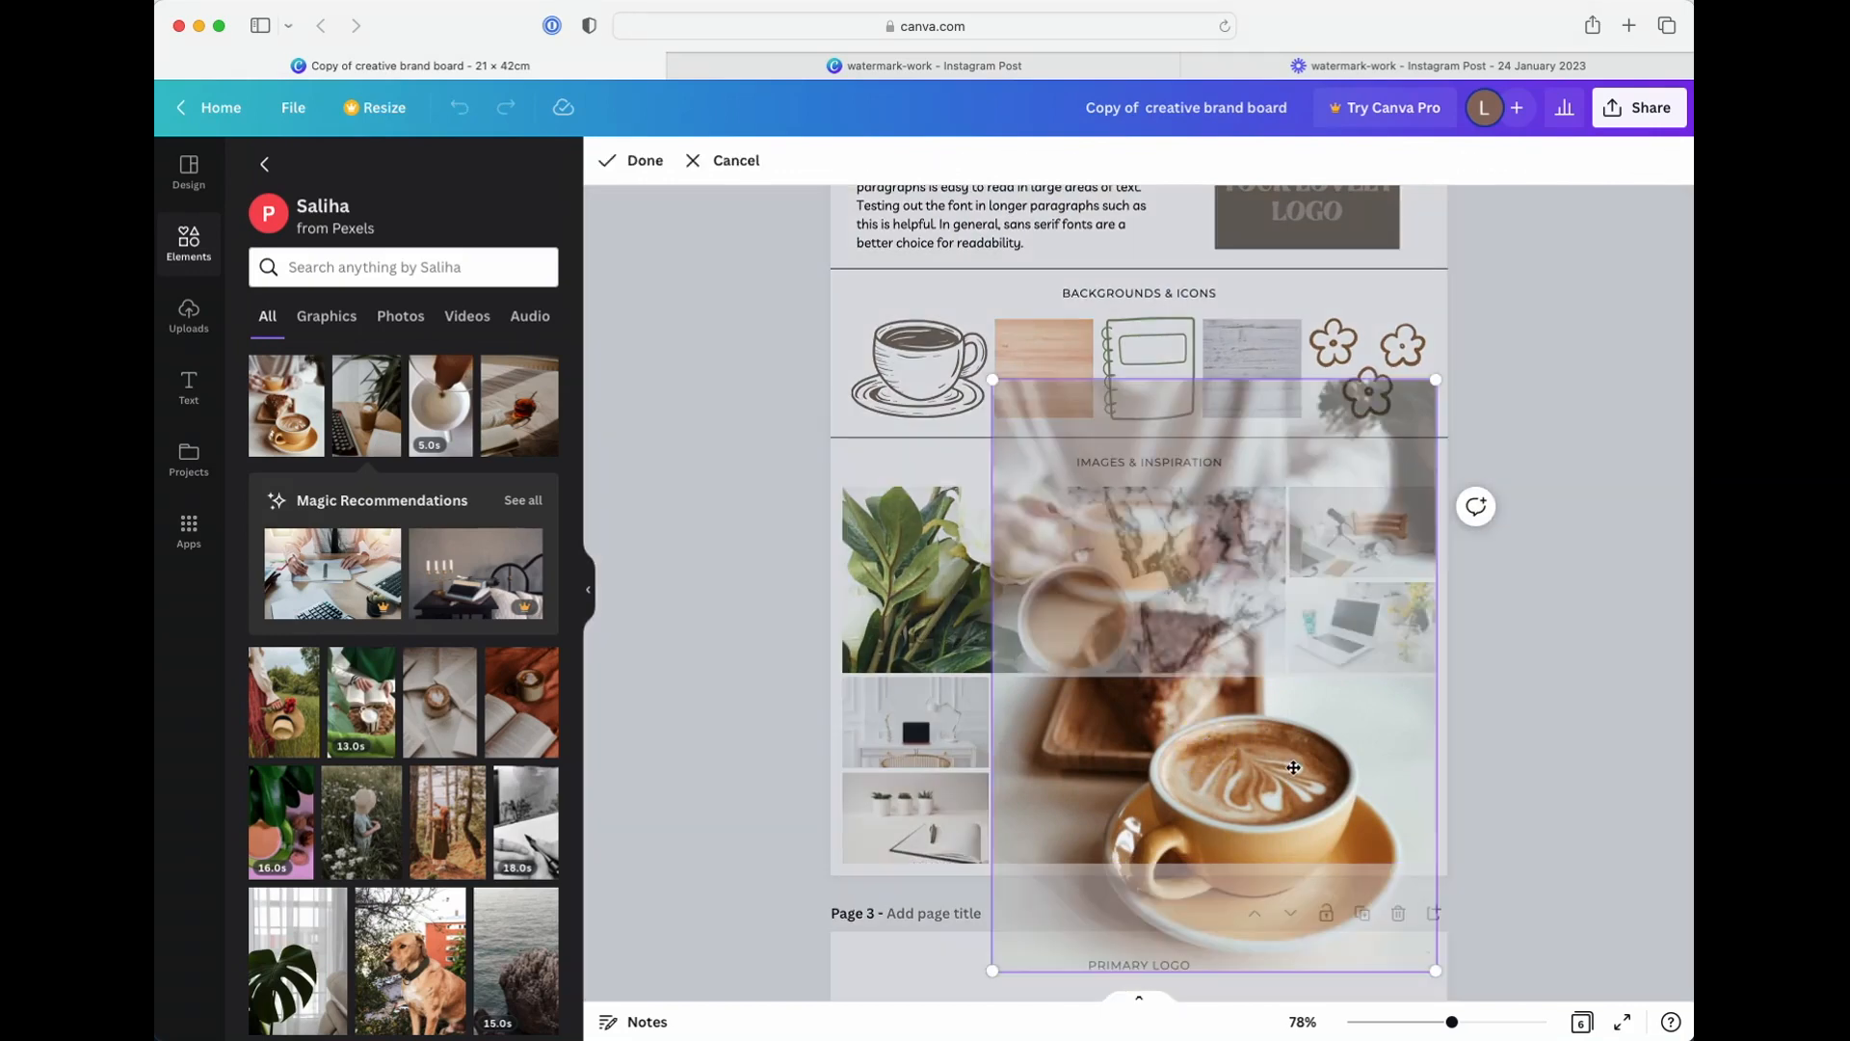
{"action": "left_click_drag", "start_coordinate": [1206, 745], "coordinate": [1344, 748]}
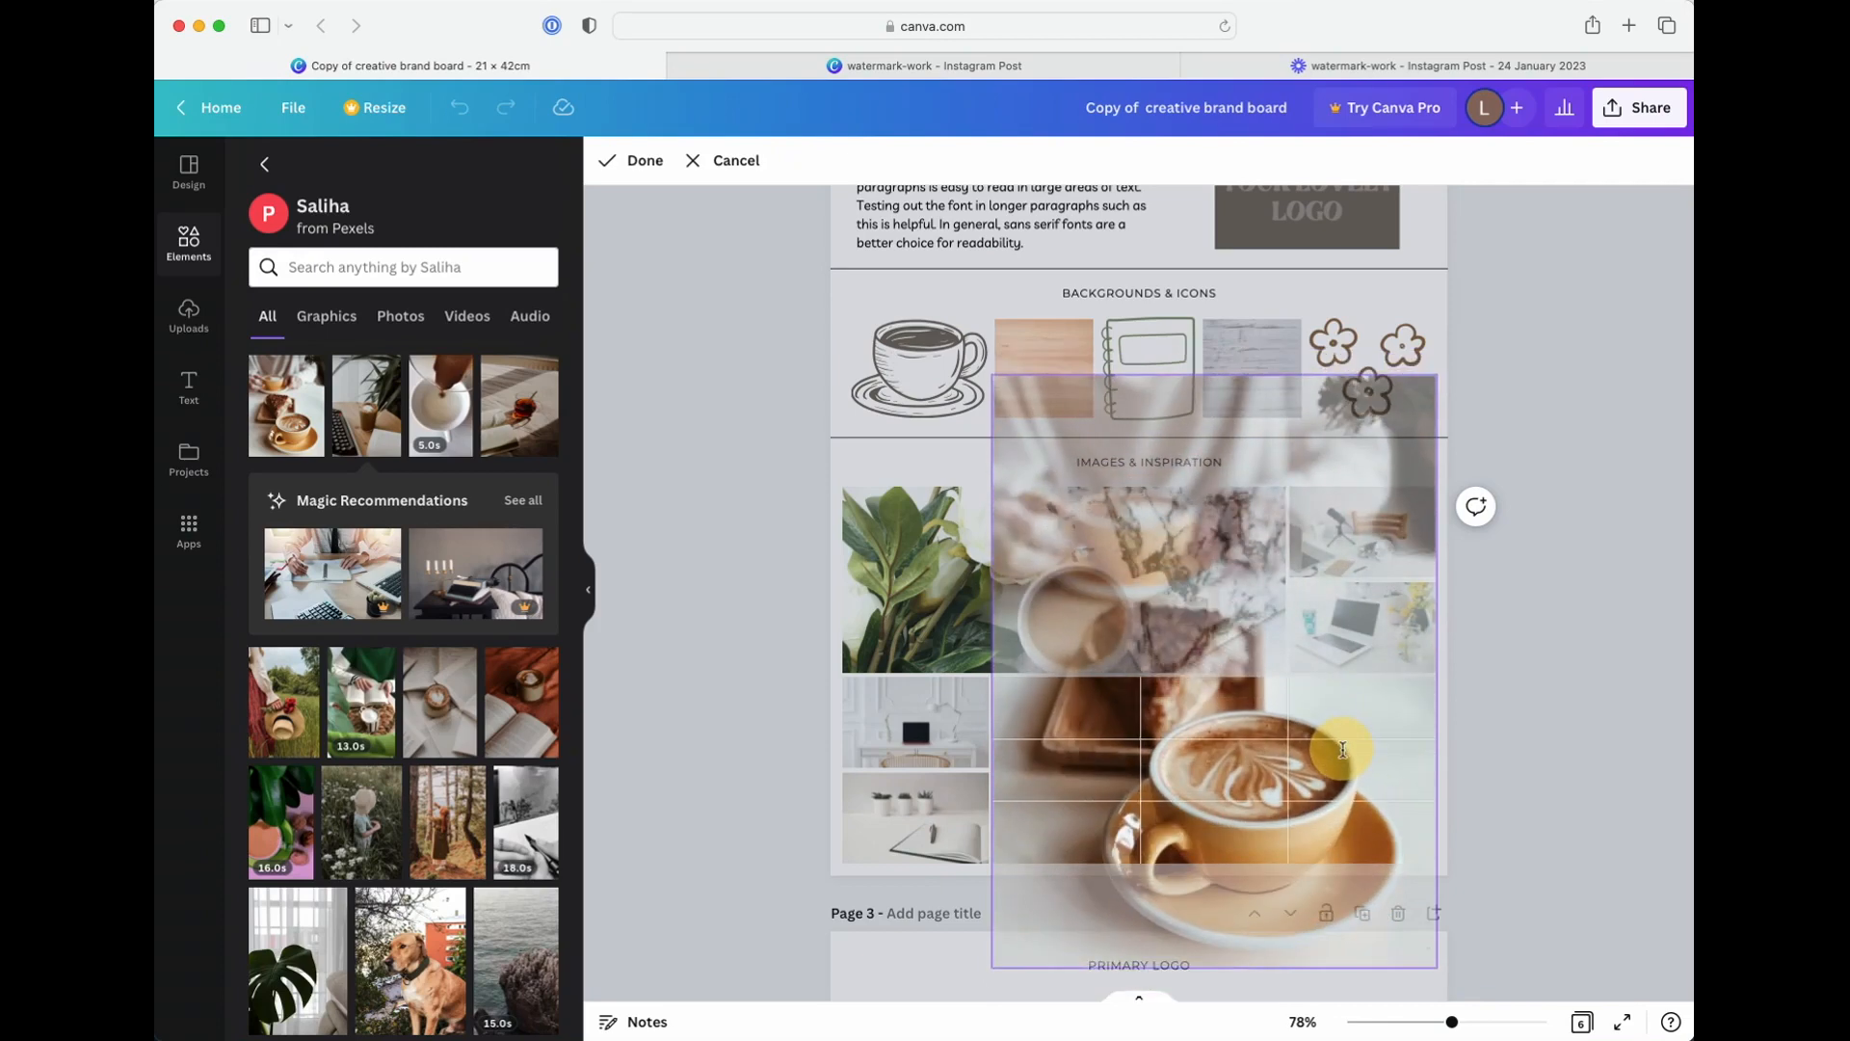
{"action": "left_click", "coordinate": [1526, 769]}
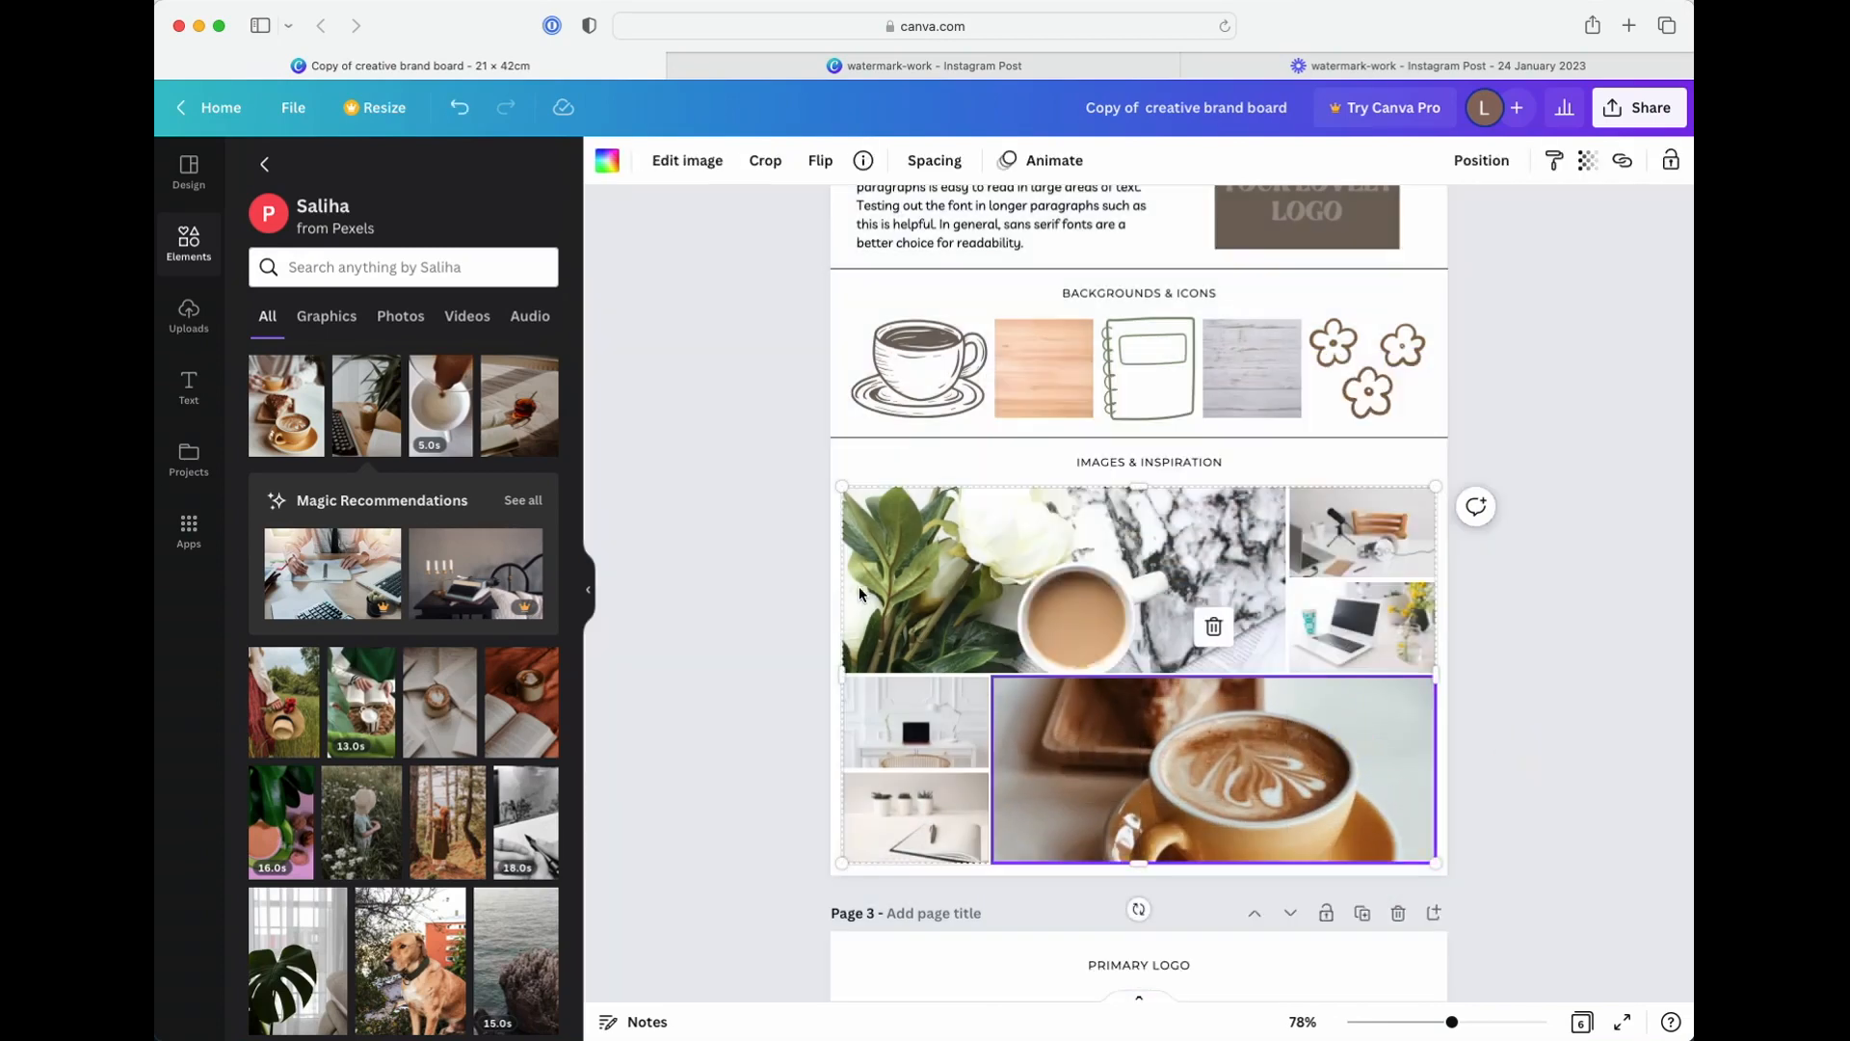
Hide the elements panel and review the sample boards on pages 3 to 5 and the branding board tips on page 6
{"action": "scroll", "coordinate": [1153, 643], "scroll_direction": "down", "scroll_amount": 2}
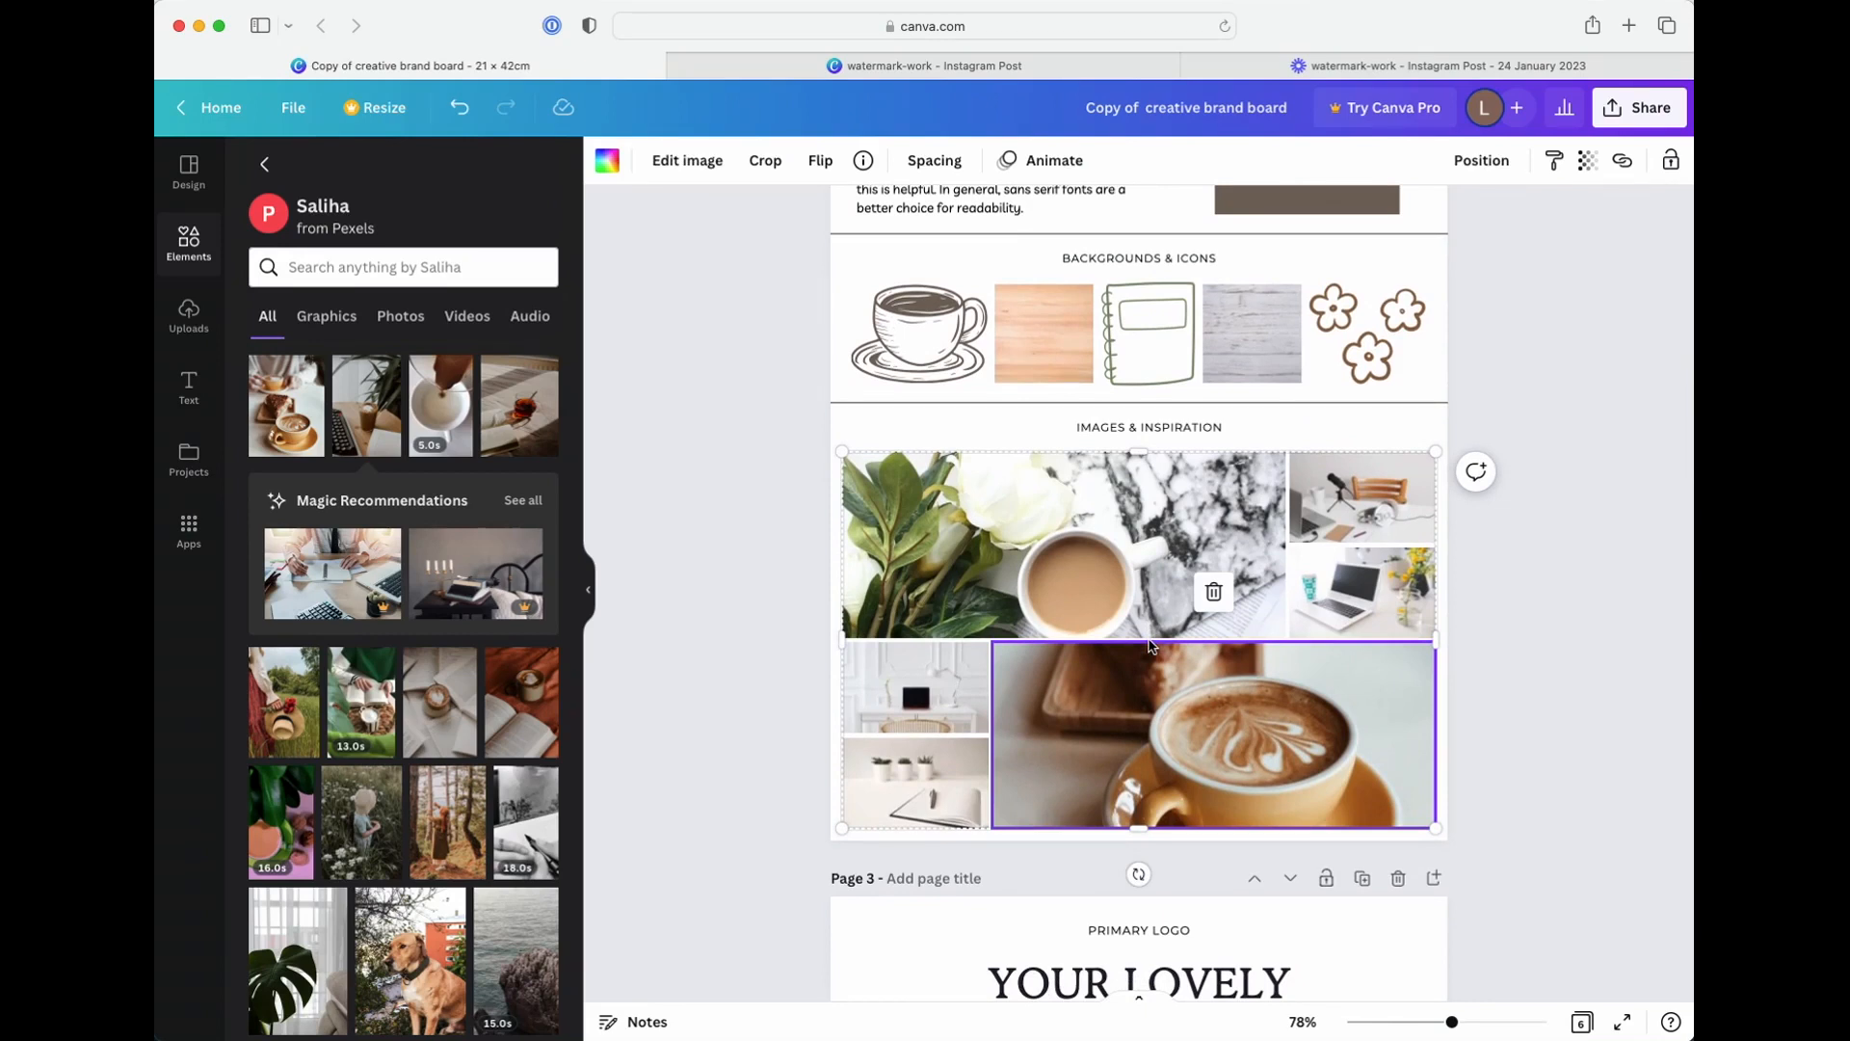
{"action": "scroll", "coordinate": [1150, 646], "scroll_direction": "down", "scroll_amount": 15}
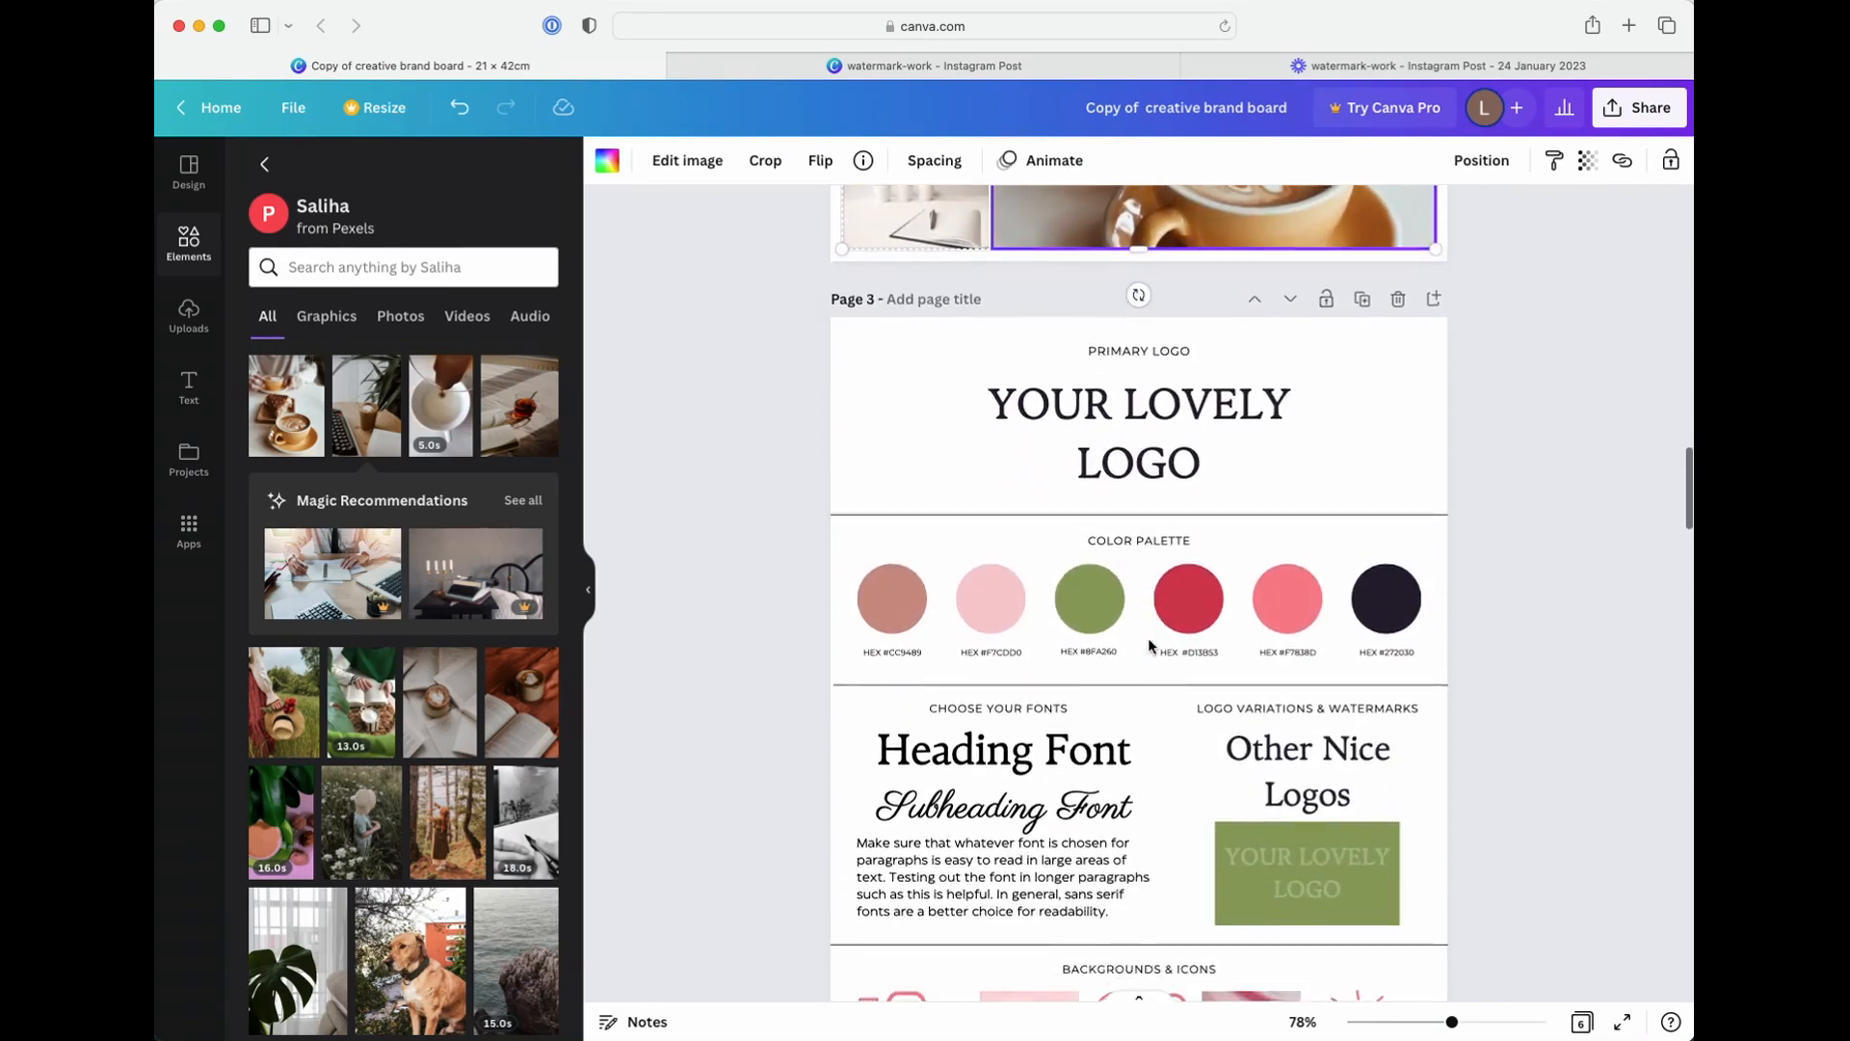
{"action": "scroll", "coordinate": [1150, 645], "scroll_direction": "down", "scroll_amount": 18}
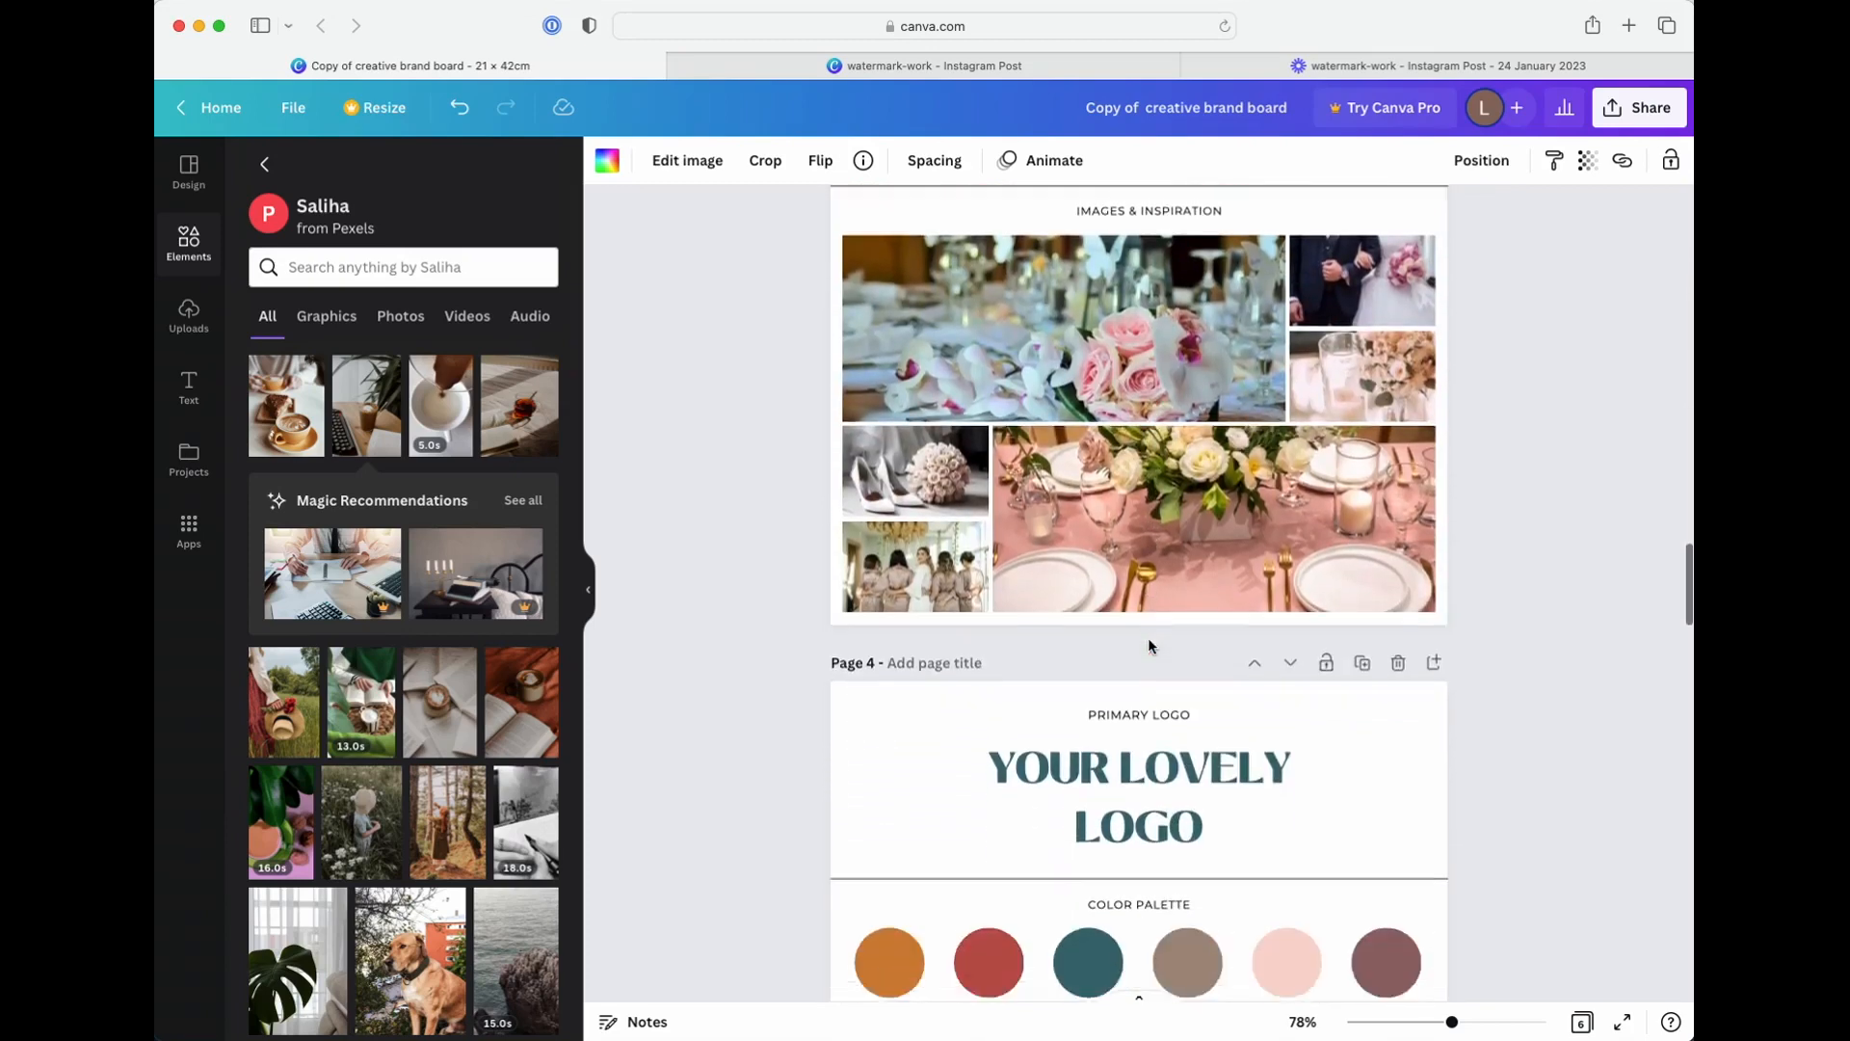
{"action": "scroll", "coordinate": [1150, 645], "scroll_direction": "down", "scroll_amount": 18}
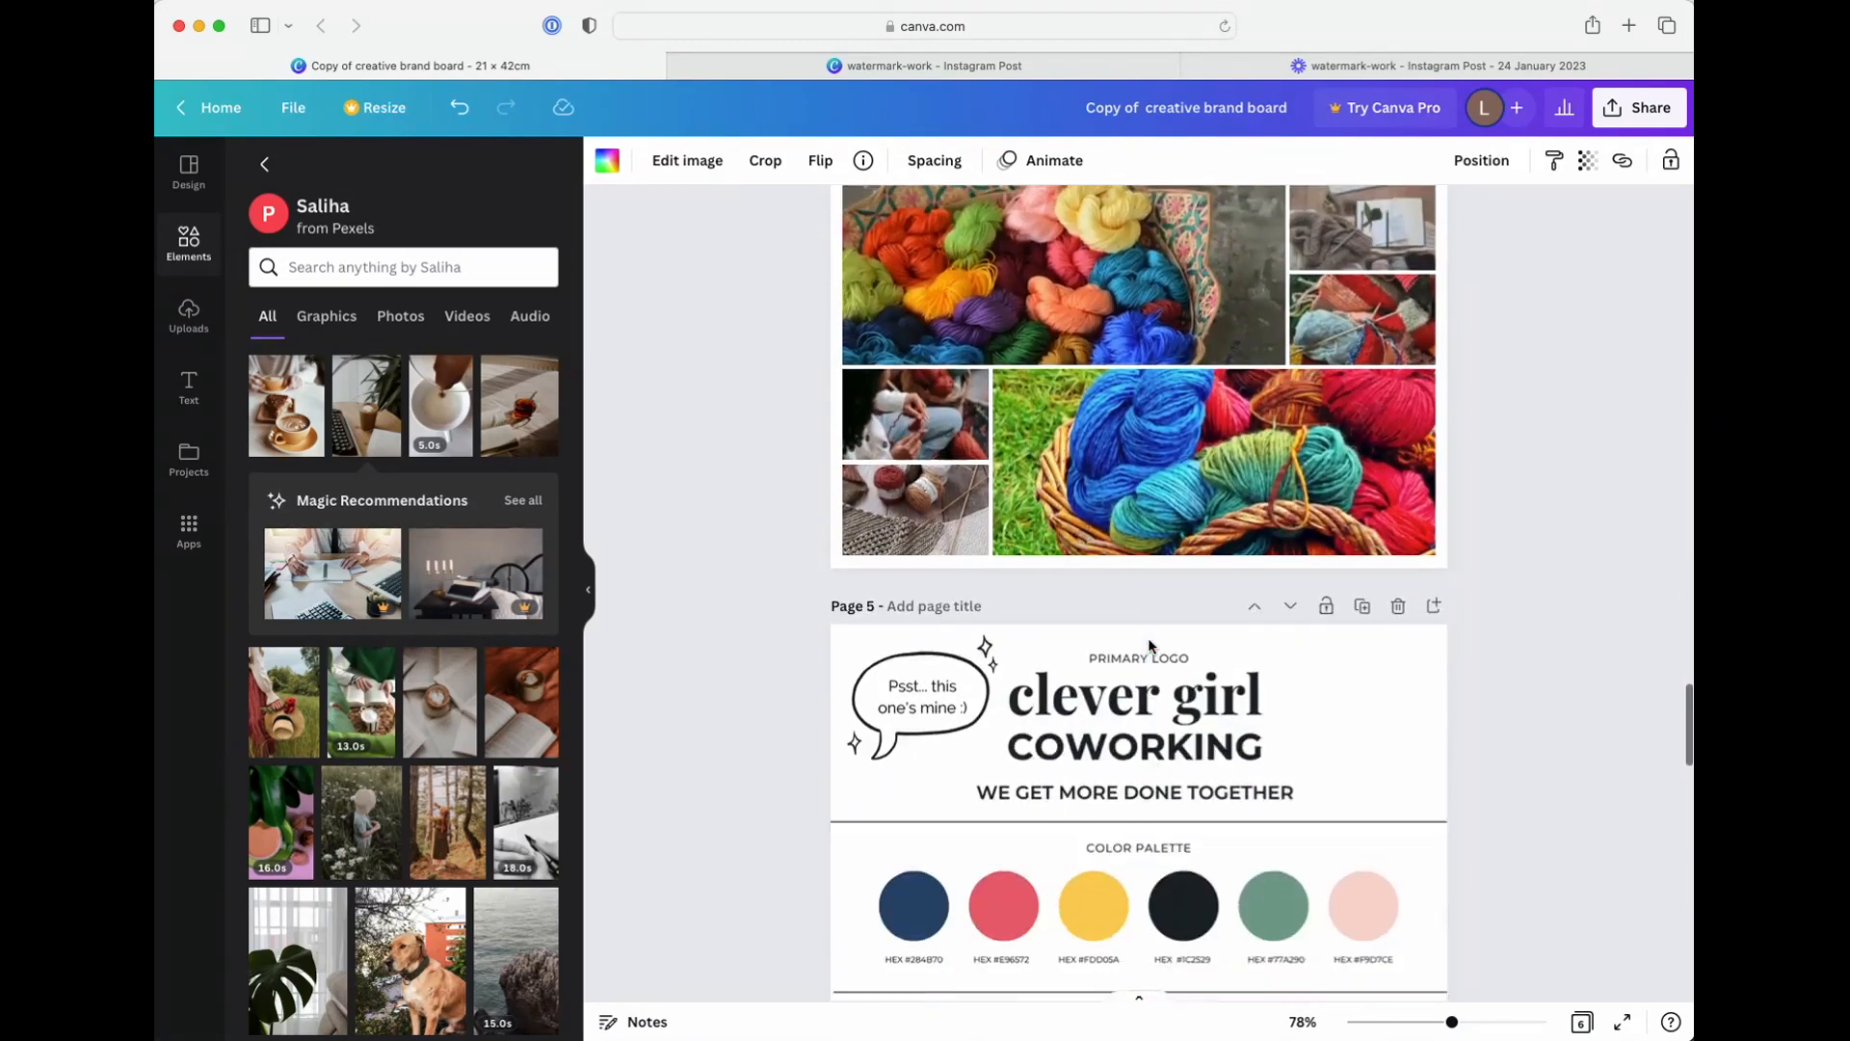
{"action": "left_click", "coordinate": [595, 590]}
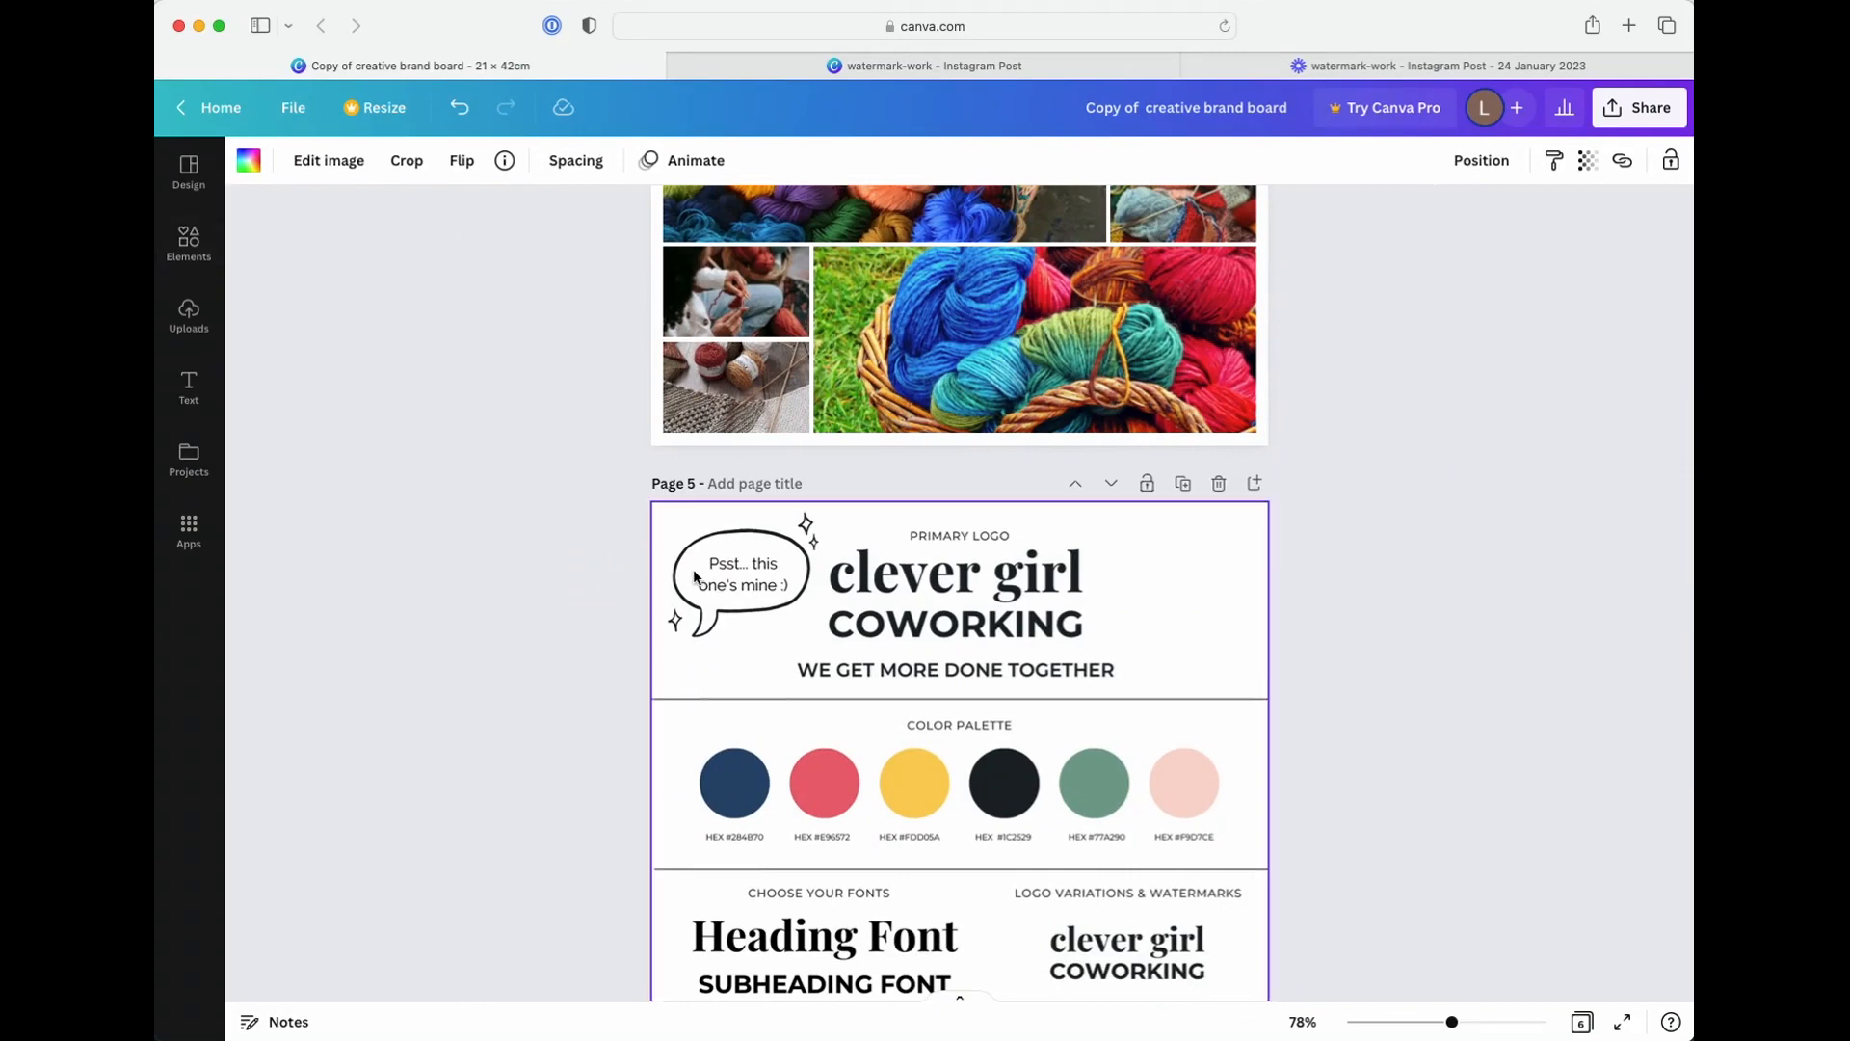
{"action": "scroll", "coordinate": [693, 575], "scroll_direction": "down", "scroll_amount": 14}
{"action": "scroll", "coordinate": [695, 573], "scroll_direction": "up", "scroll_amount": 10}
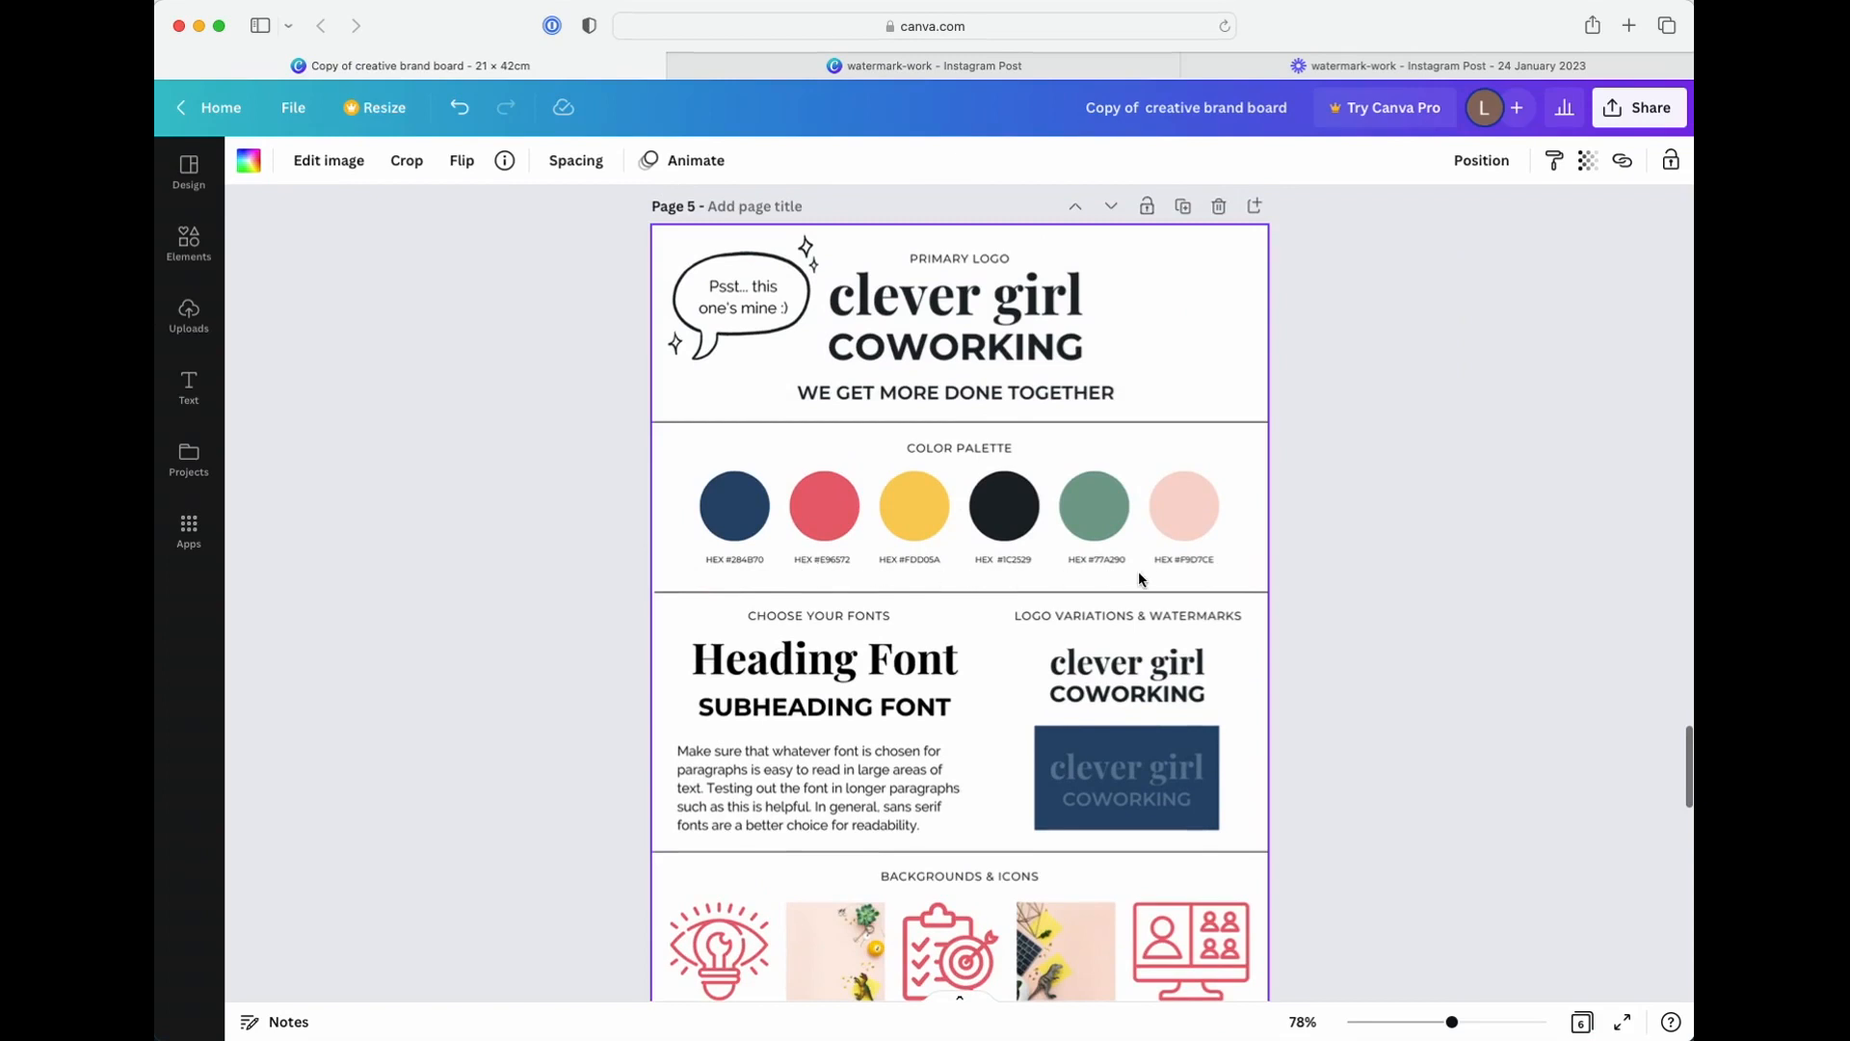
{"action": "scroll", "coordinate": [598, 610], "scroll_direction": "down", "scroll_amount": 3}
{"action": "scroll", "coordinate": [990, 647], "scroll_direction": "down", "scroll_amount": 15}
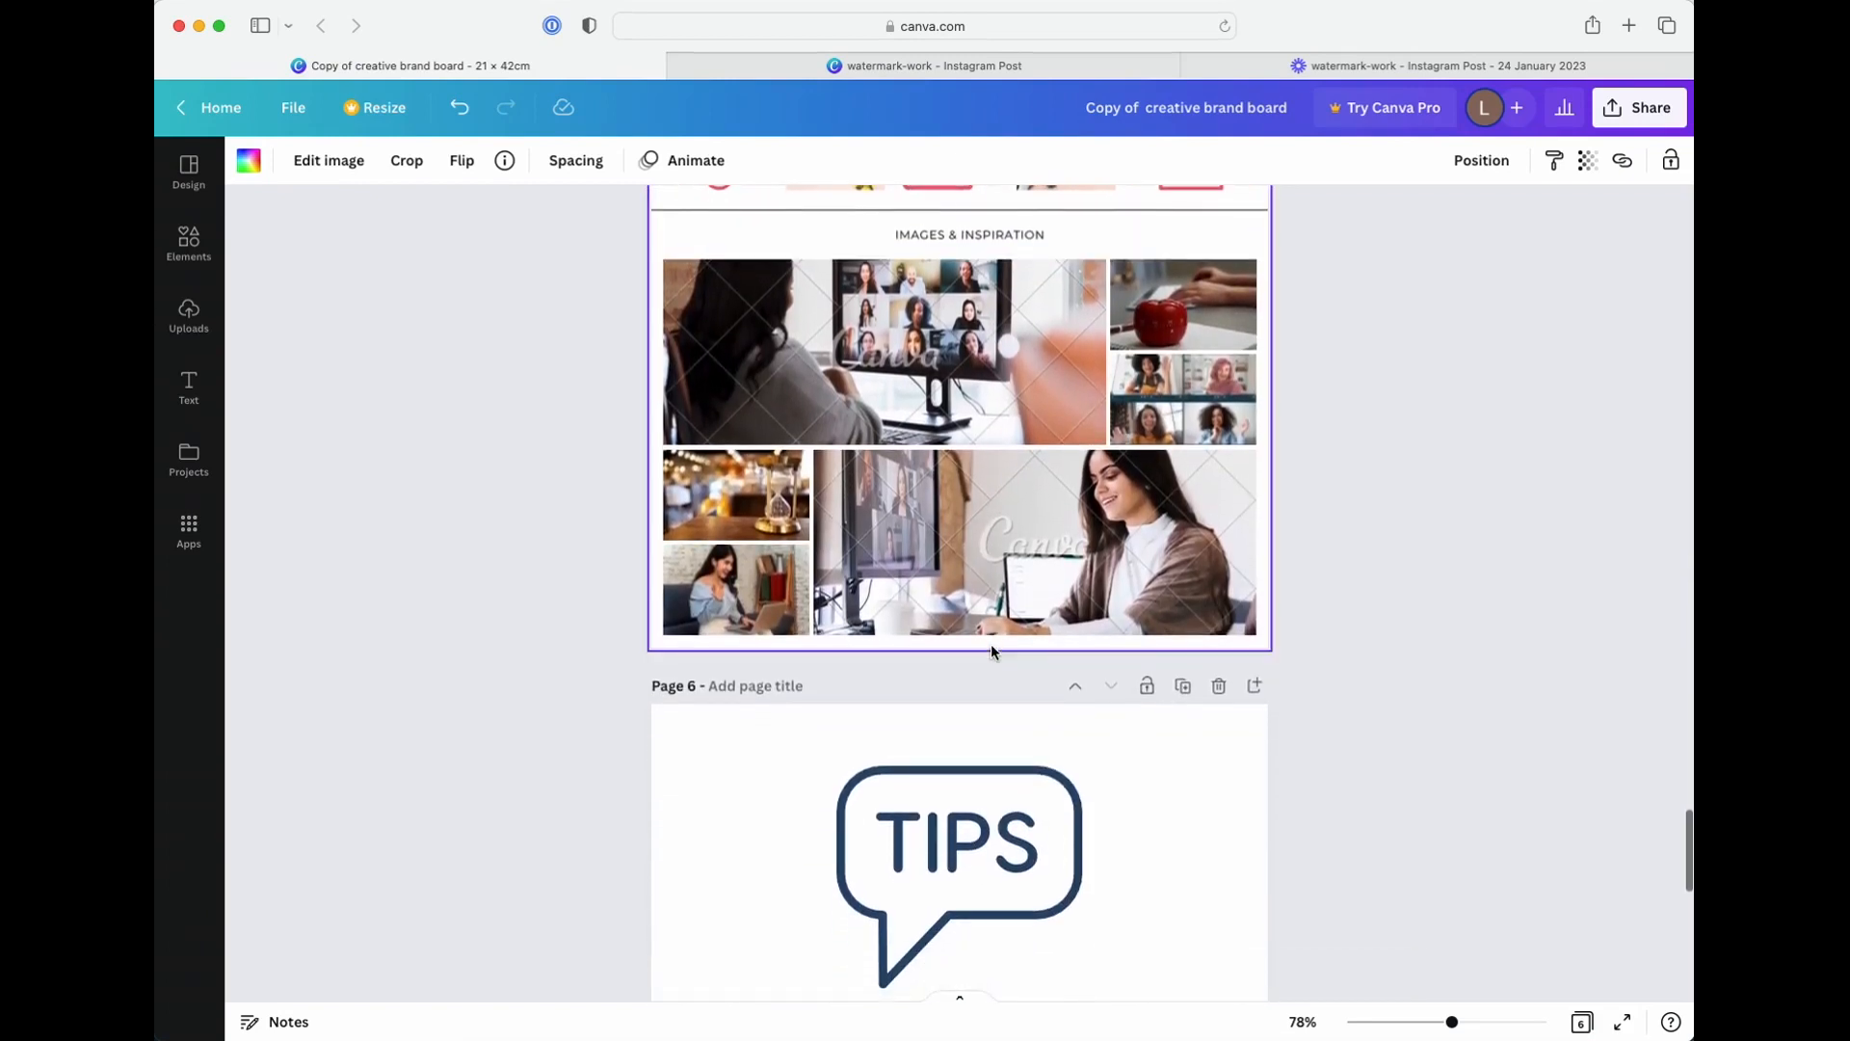
{"action": "scroll", "coordinate": [990, 648], "scroll_direction": "down", "scroll_amount": 10}
{"action": "scroll", "coordinate": [992, 653], "scroll_direction": "down", "scroll_amount": 2}
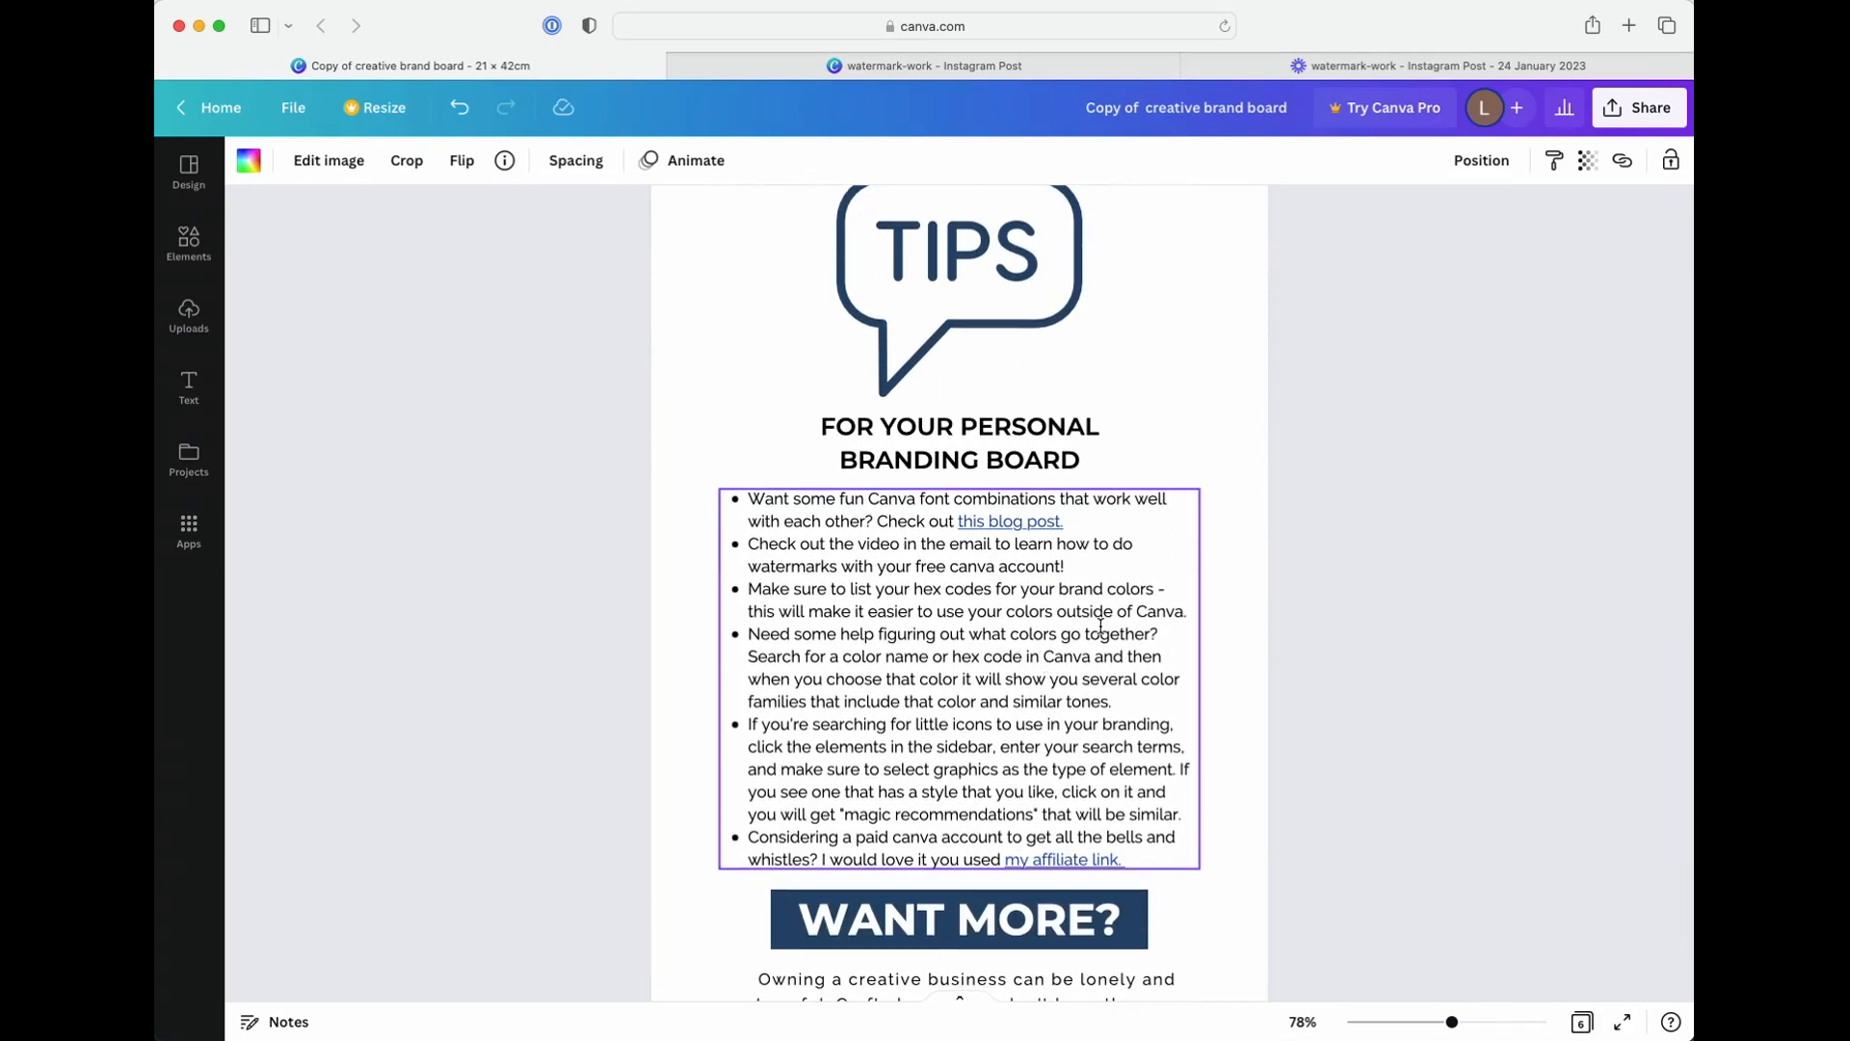
Read the icon-search tip on page 6 and select the yarn ball icon on the page 4 sample board
{"action": "scroll", "coordinate": [1101, 625], "scroll_direction": "down", "scroll_amount": 1}
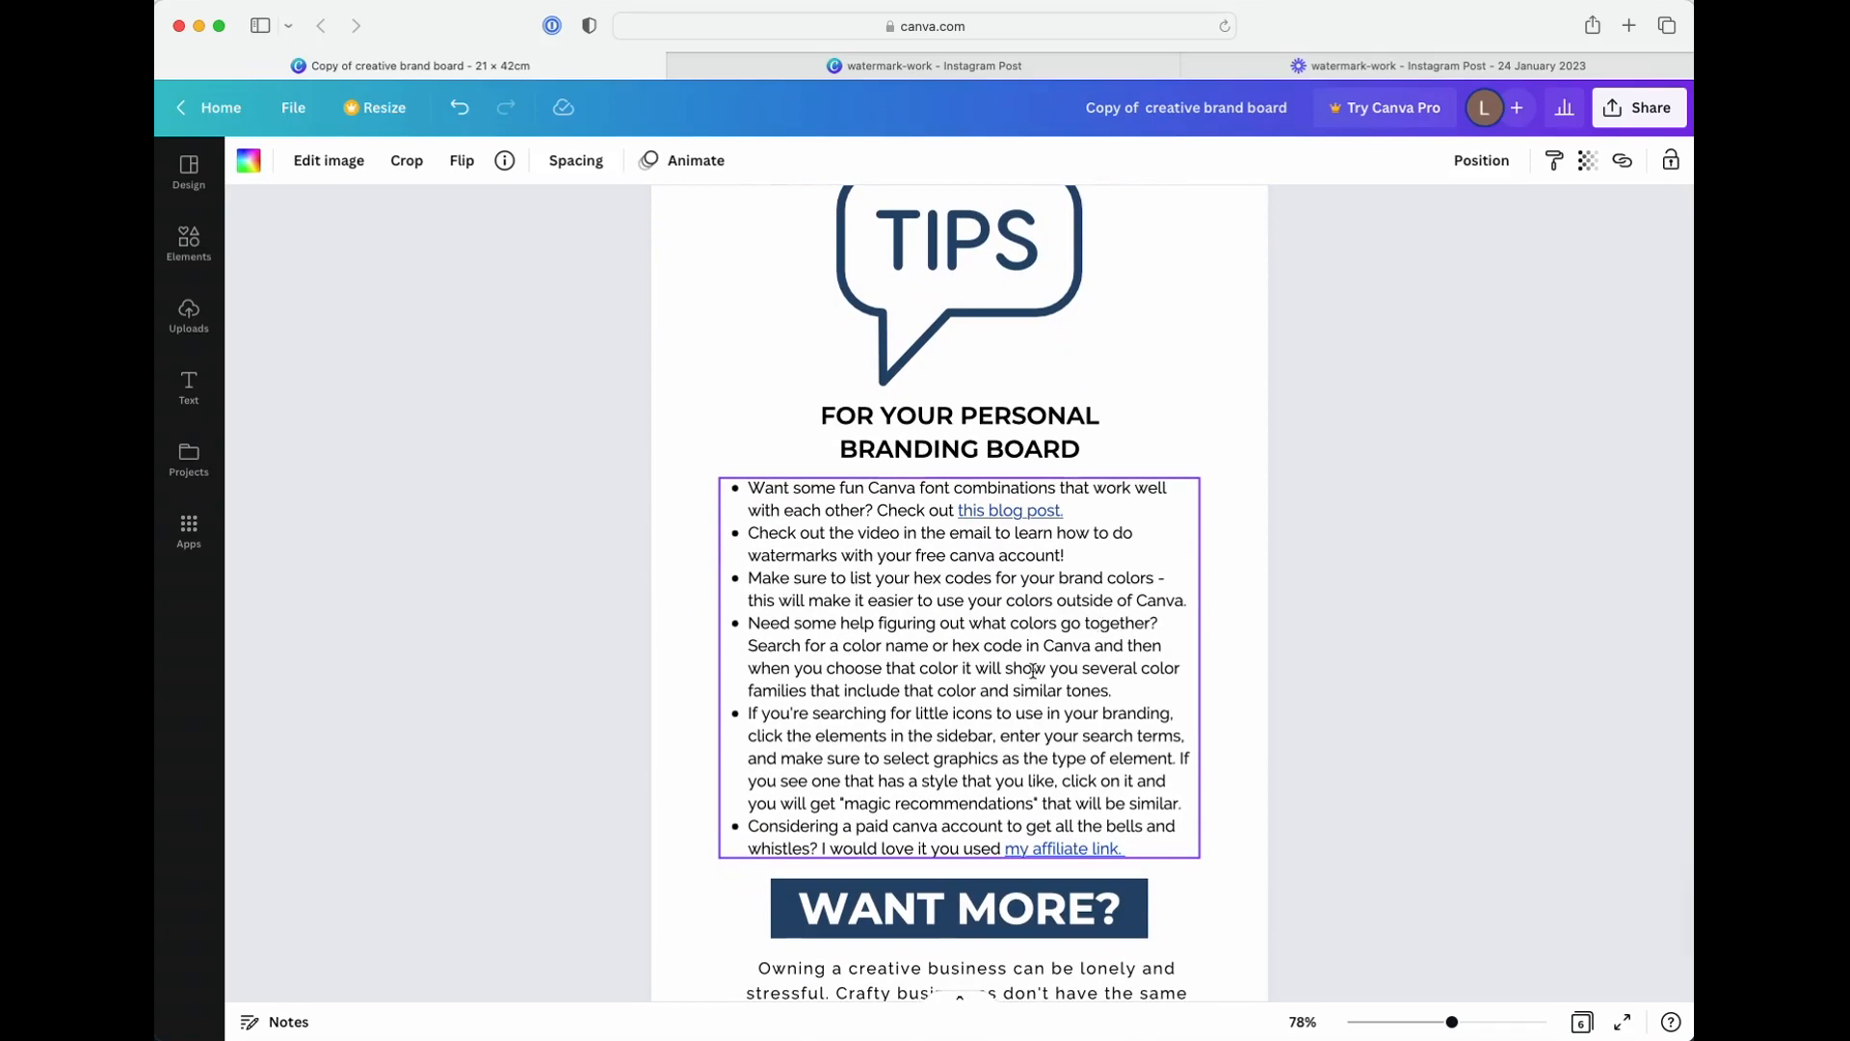
{"action": "scroll", "coordinate": [1039, 711], "scroll_direction": "down", "scroll_amount": 1}
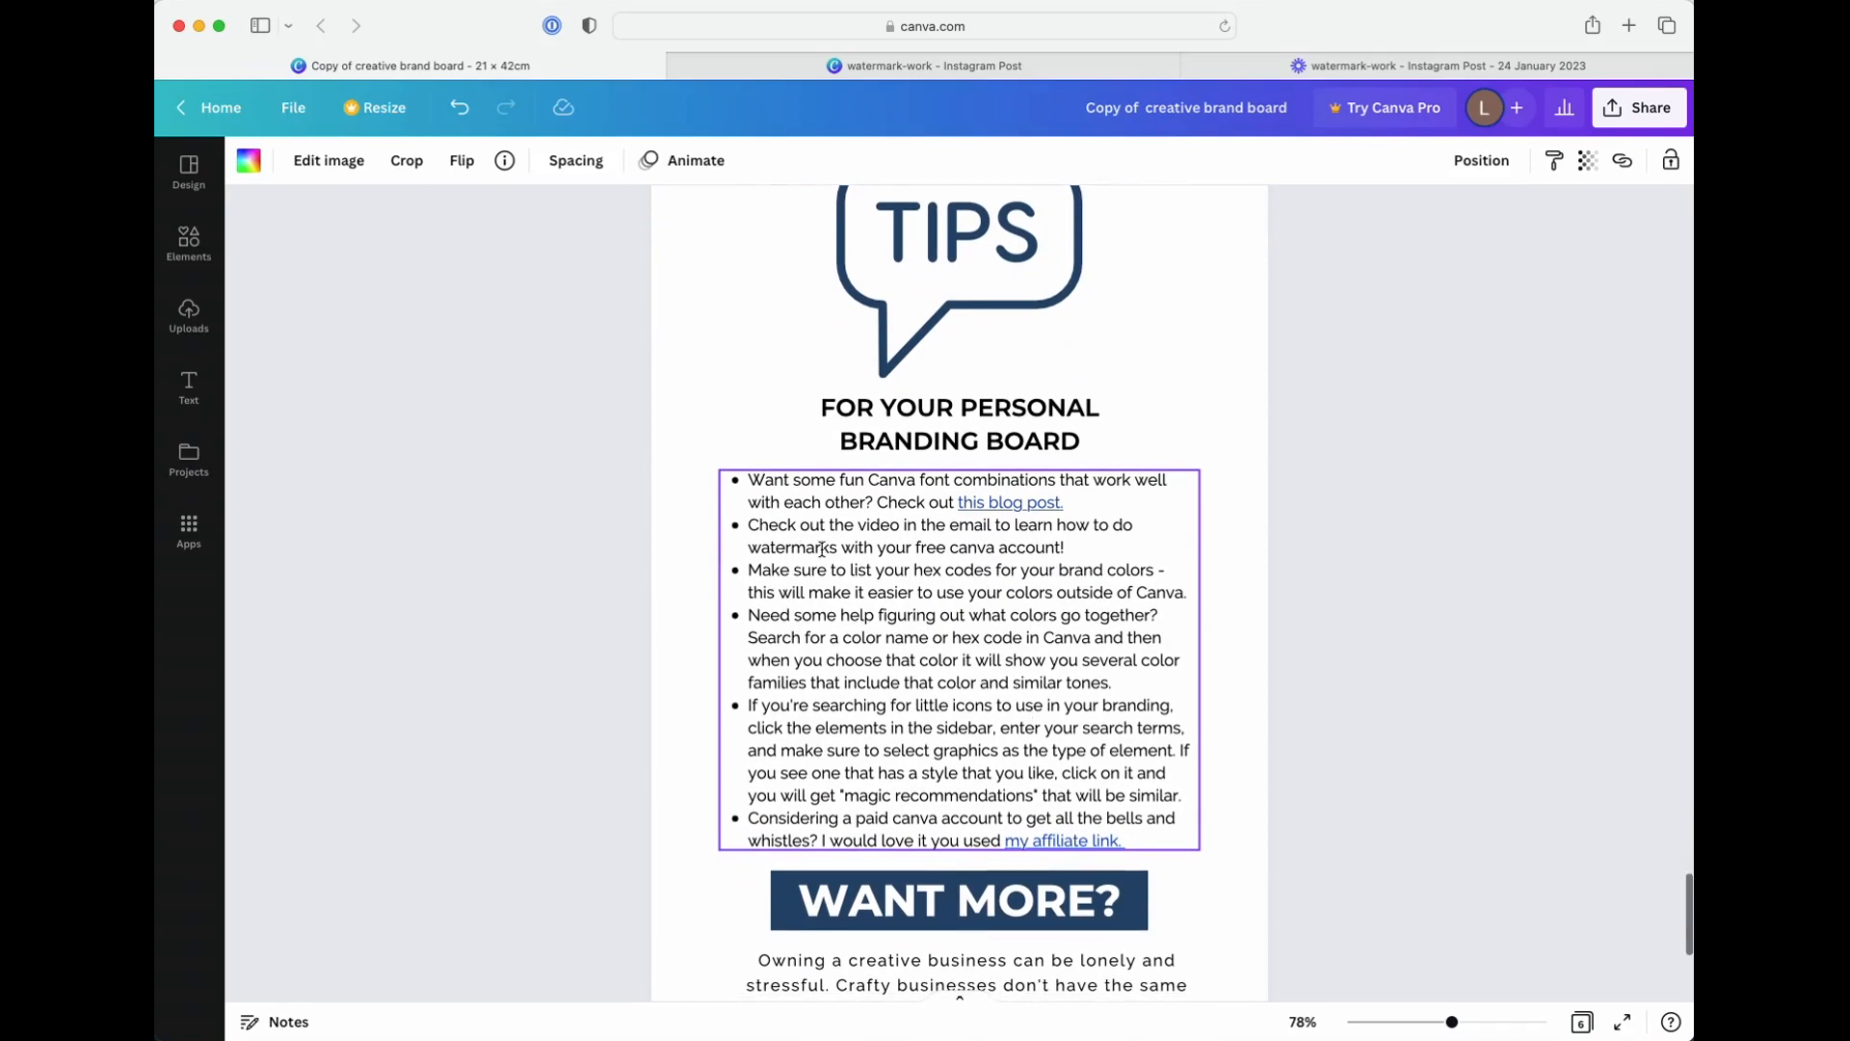
{"action": "scroll", "coordinate": [668, 401], "scroll_direction": "up", "scroll_amount": 1}
{"action": "scroll", "coordinate": [668, 401], "scroll_direction": "up", "scroll_amount": 15}
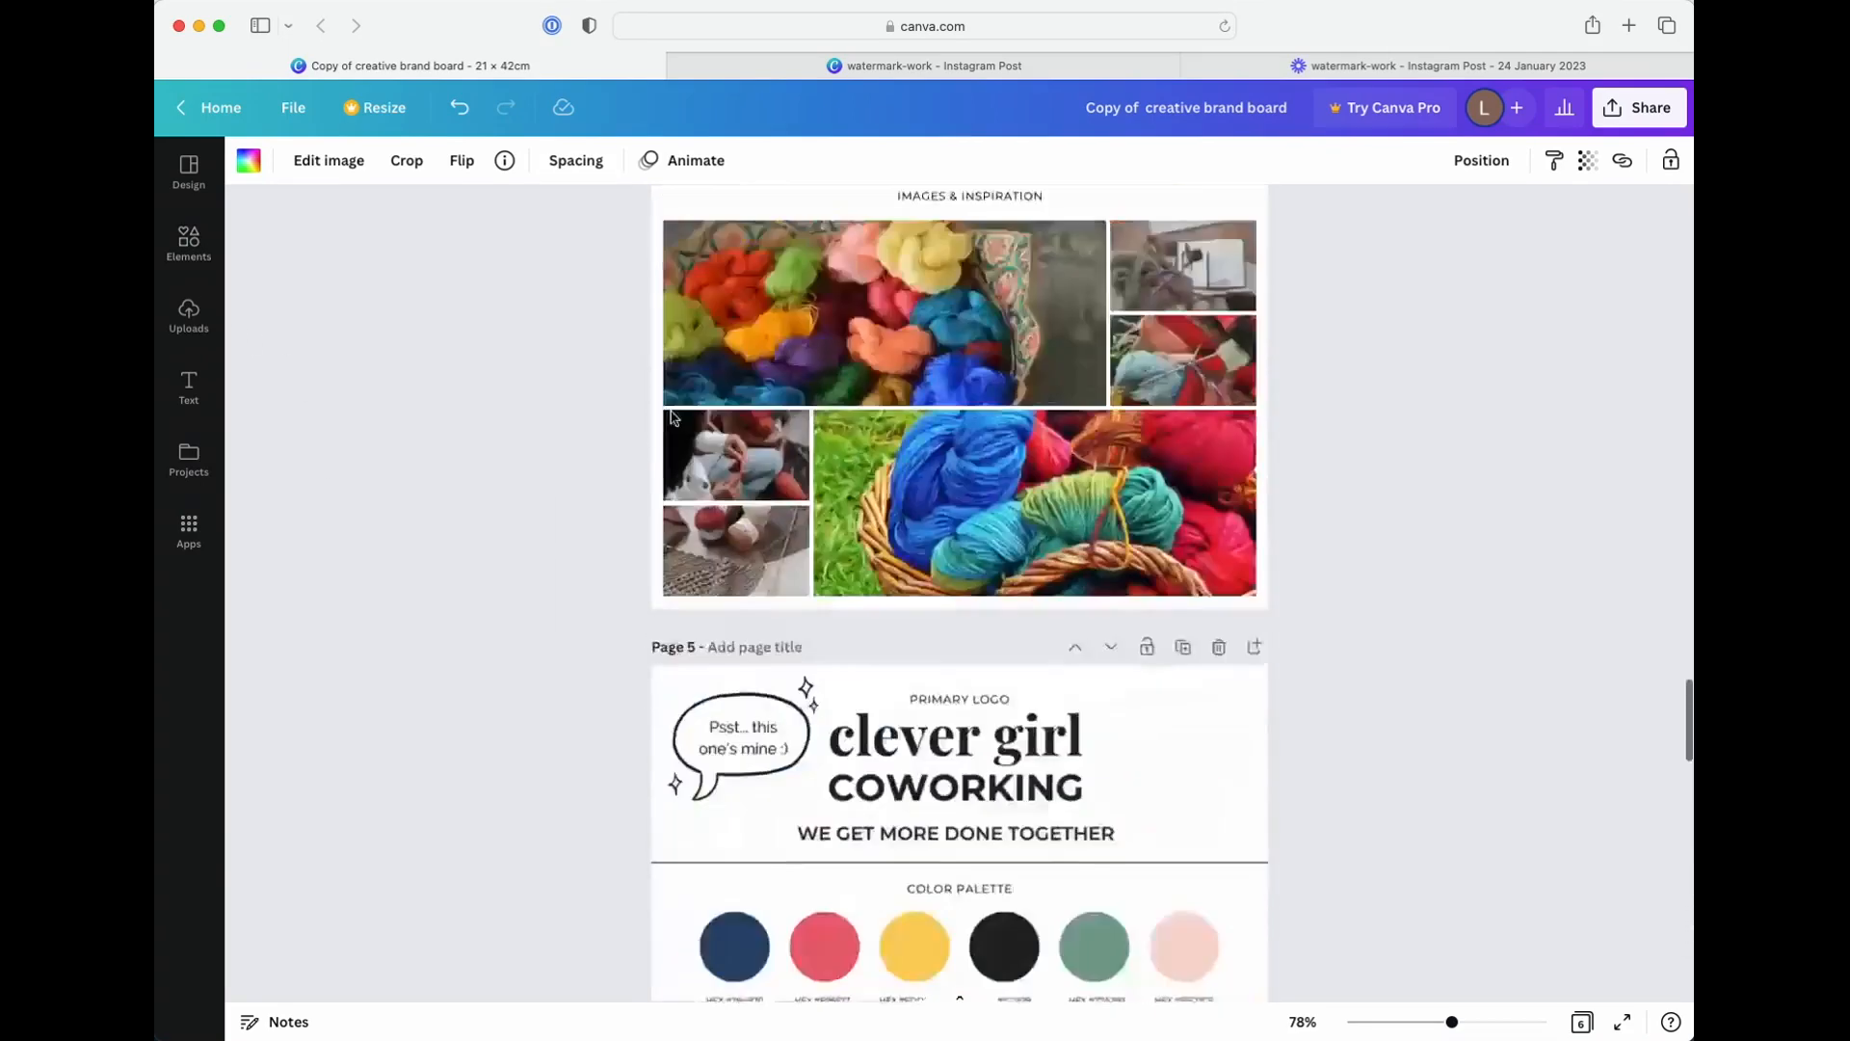
{"action": "left_click", "coordinate": [720, 618]}
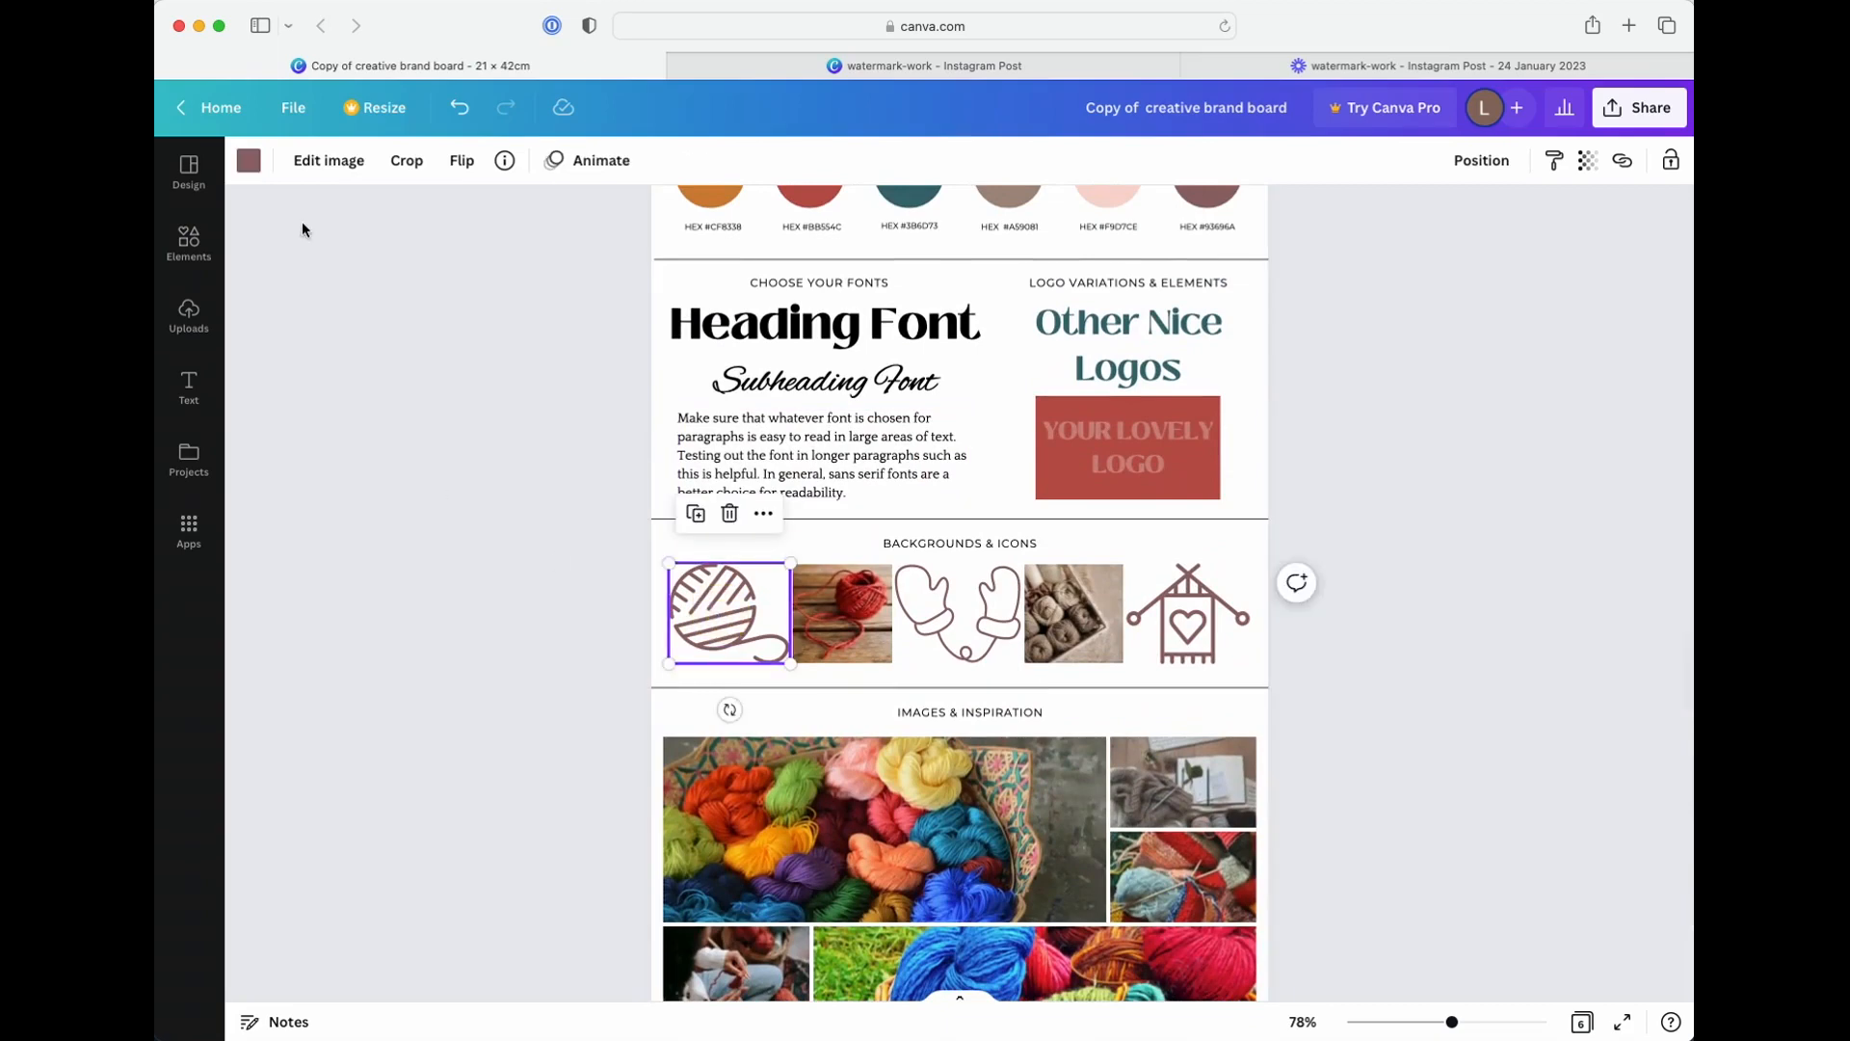
Search the graphics for "yarn icon" and add the black-and-white yarn ball with crochet hook to the page 4 board
{"action": "left_click", "coordinate": [189, 241]}
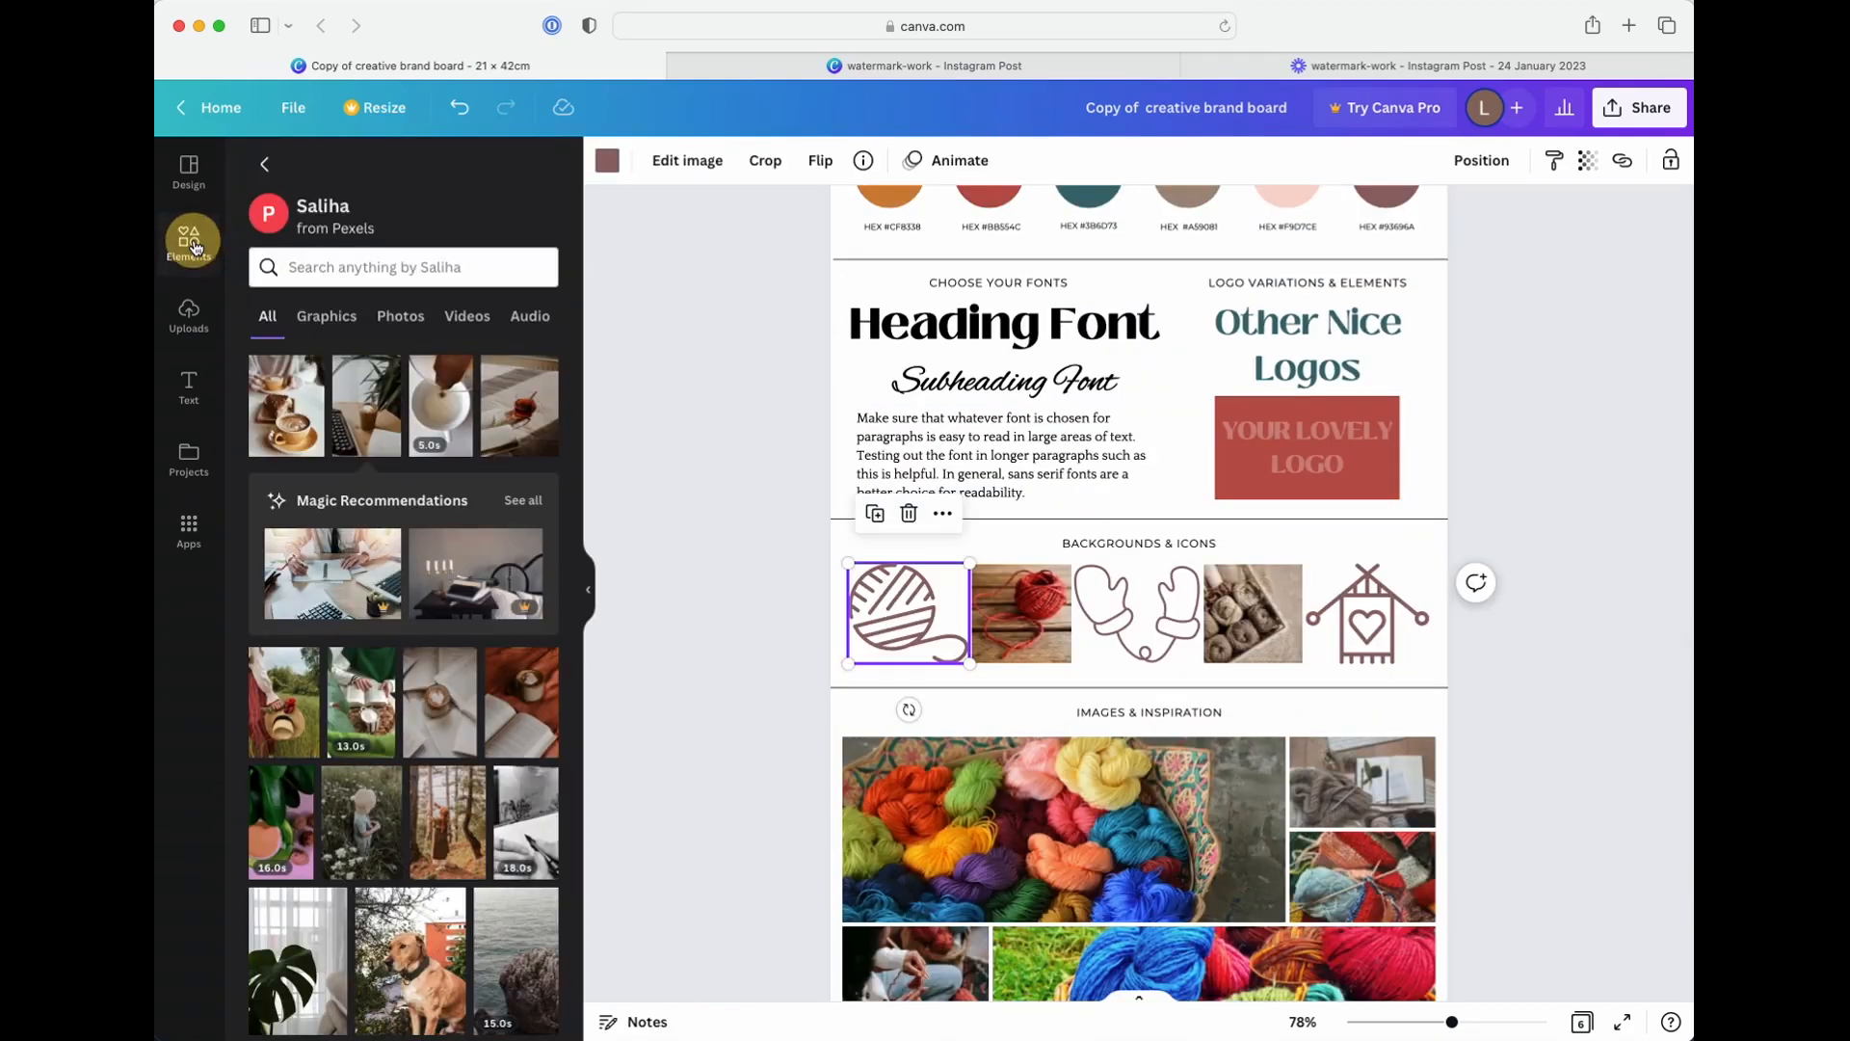
{"action": "left_click", "coordinate": [264, 164]}
{"action": "triple_click", "coordinate": [371, 173]}
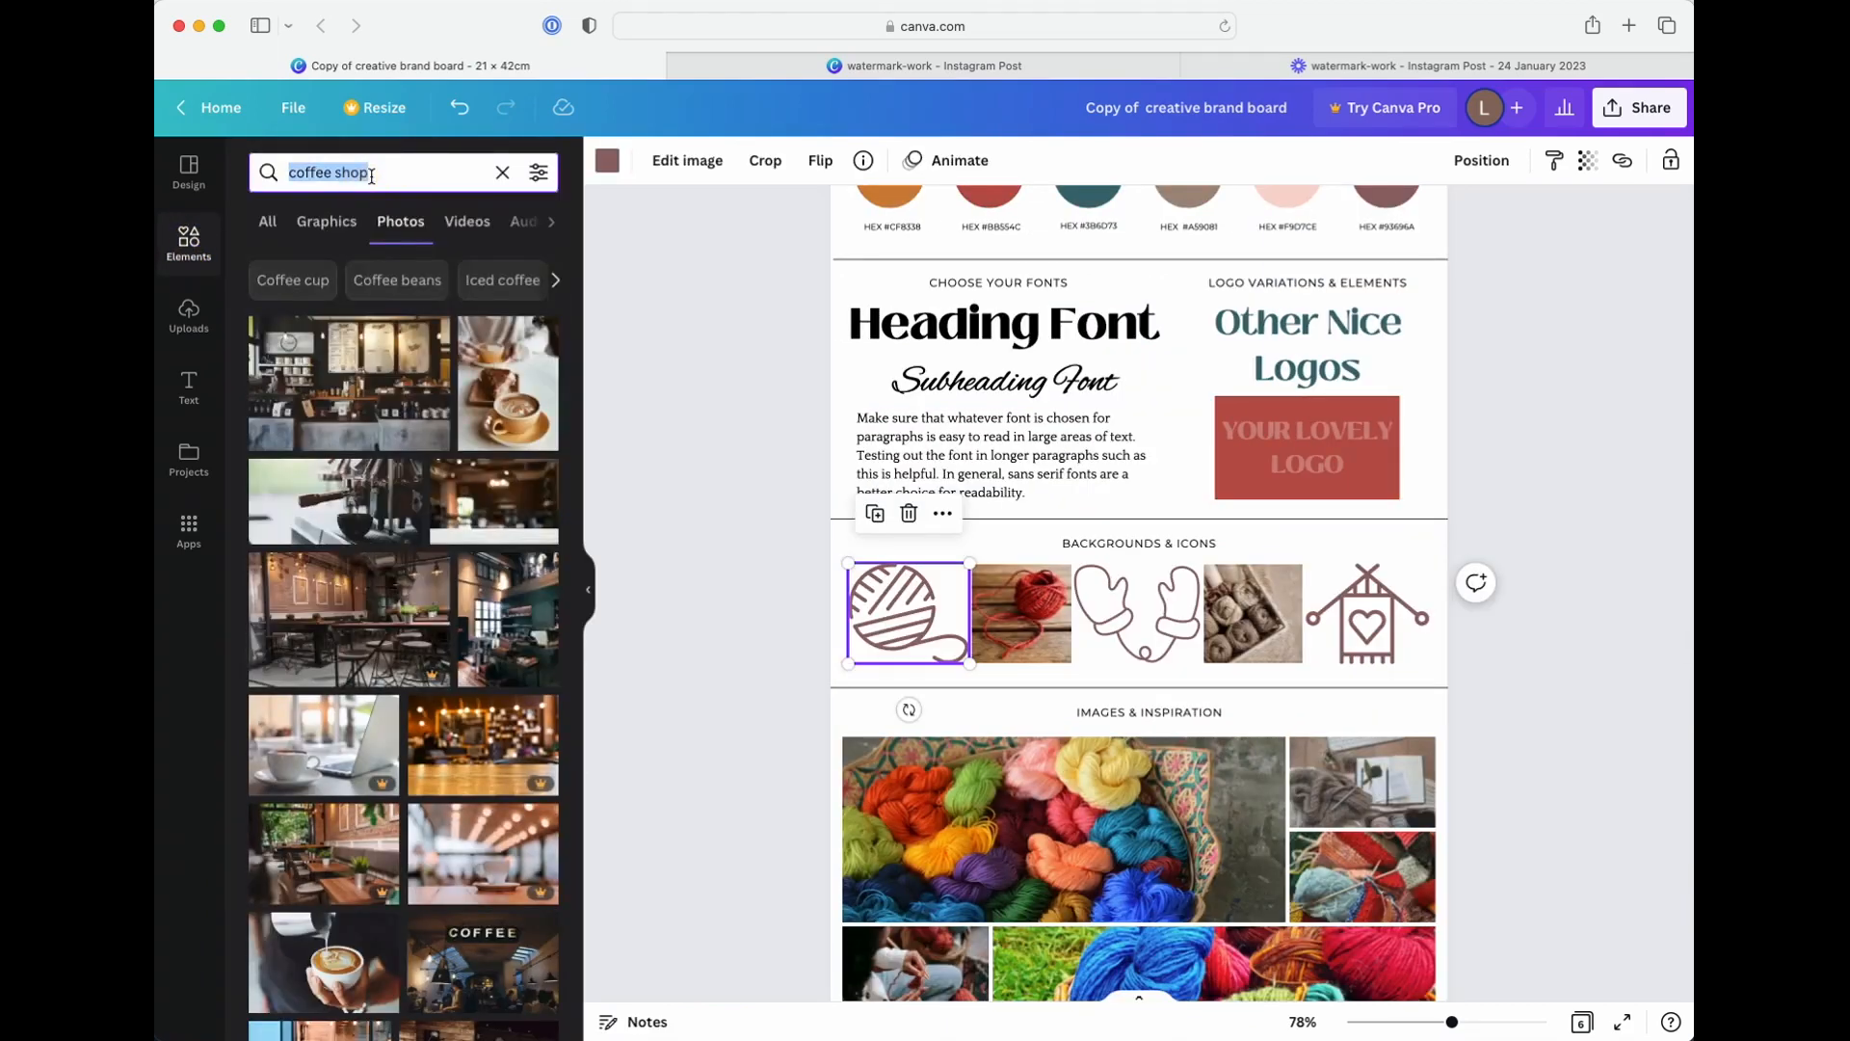
{"action": "type", "text": "yarn icon"}
{"action": "key", "text": "Return"}
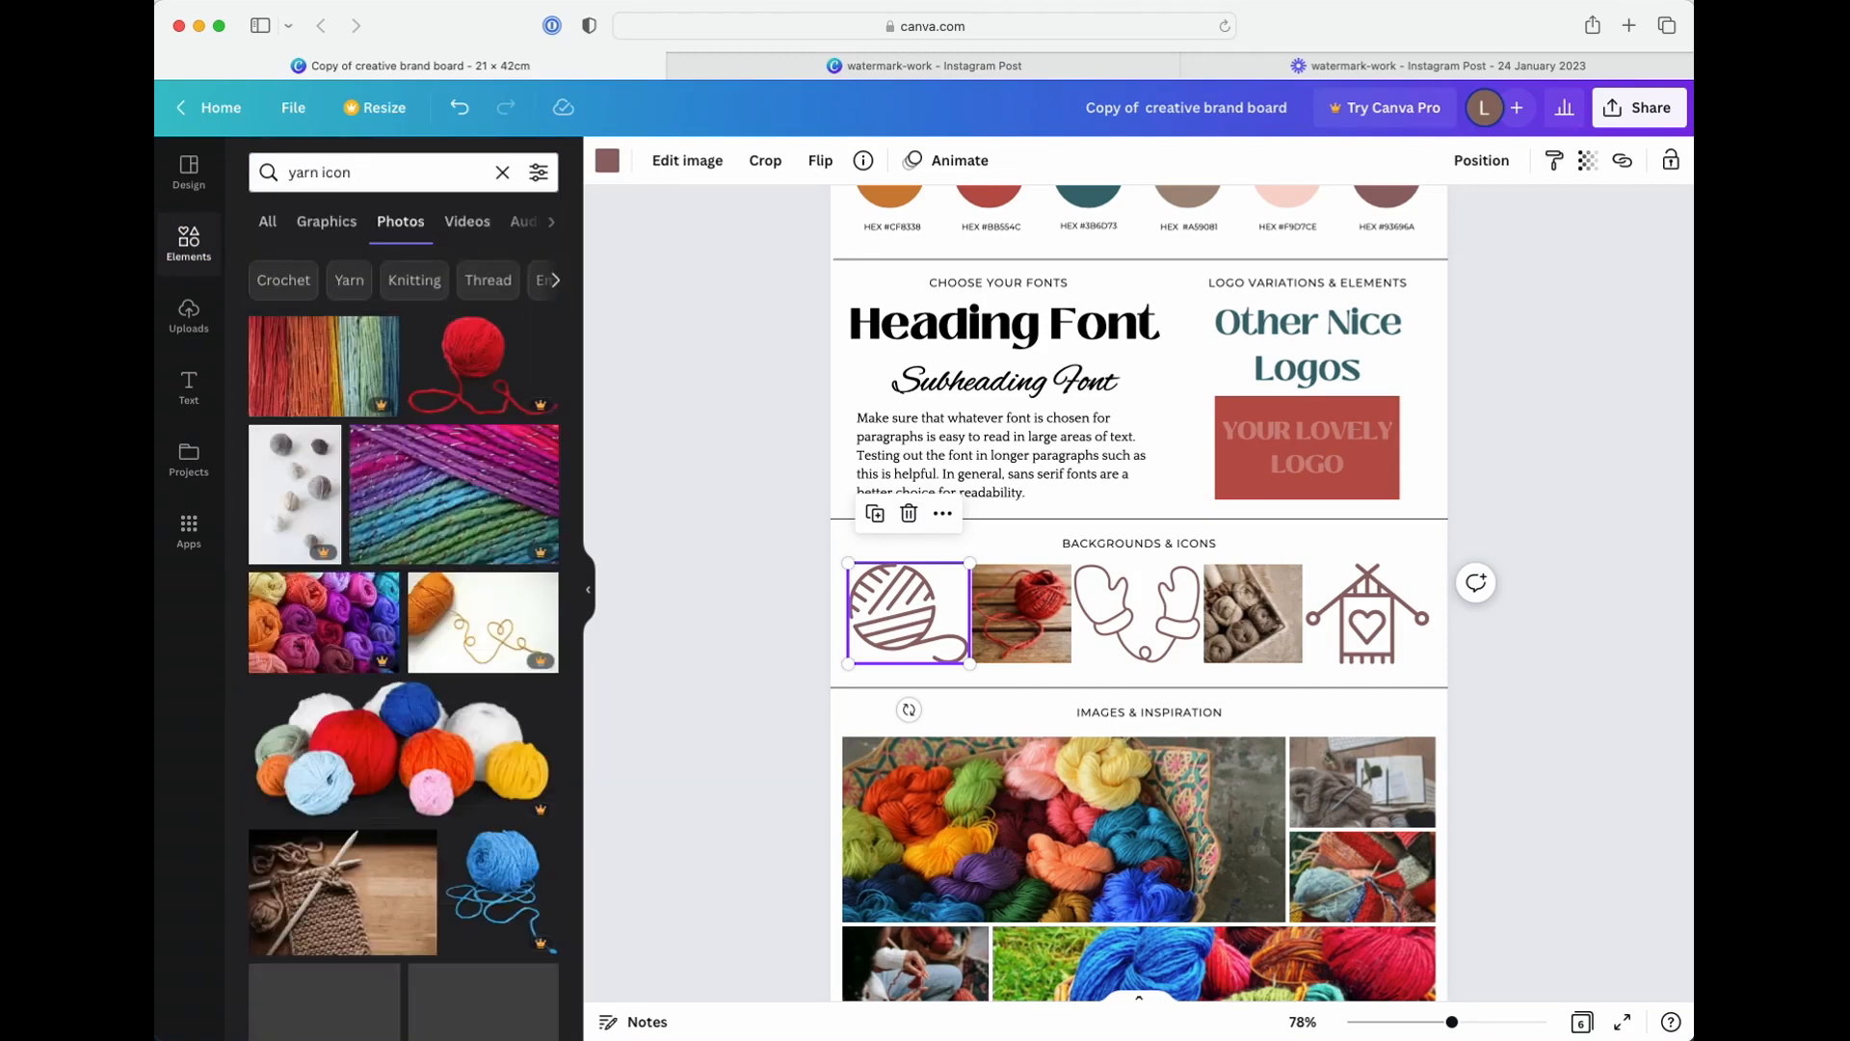
{"action": "left_click", "coordinate": [326, 221]}
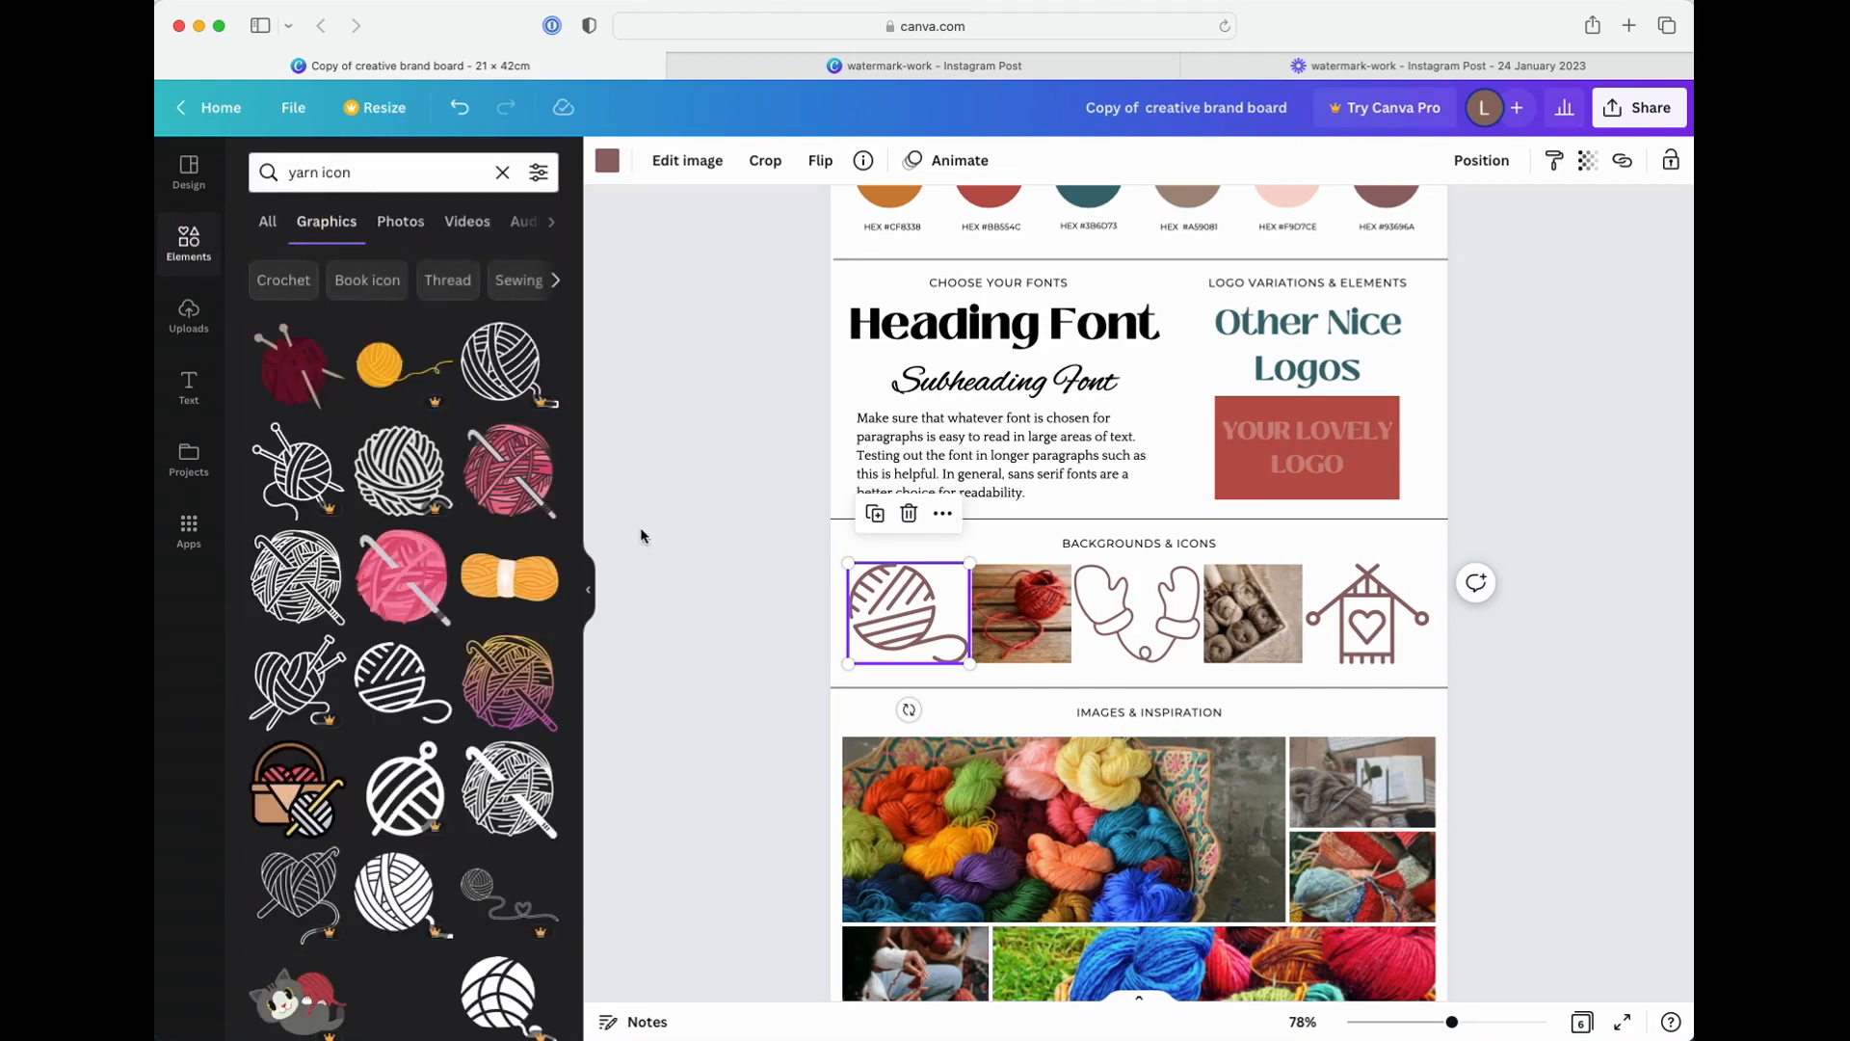
{"action": "scroll", "coordinate": [491, 577], "scroll_direction": "down", "scroll_amount": 2}
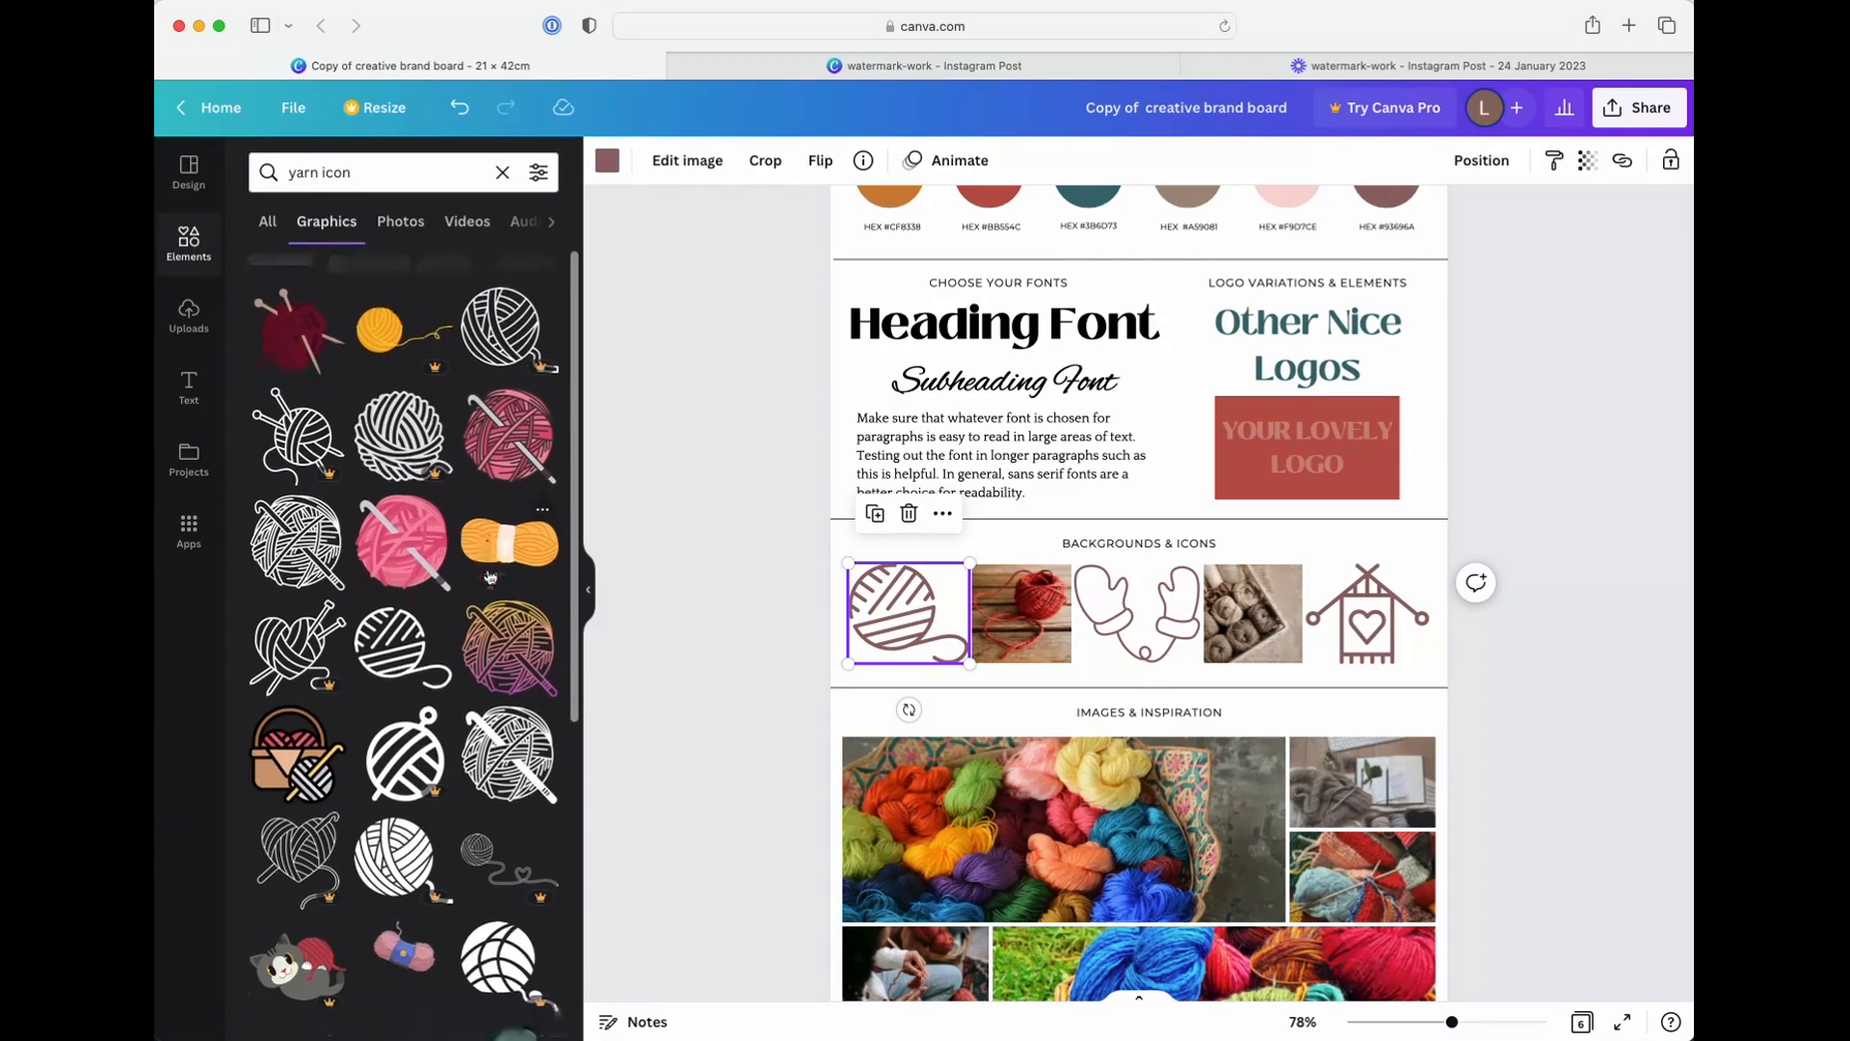
{"action": "left_click", "coordinate": [316, 533]}
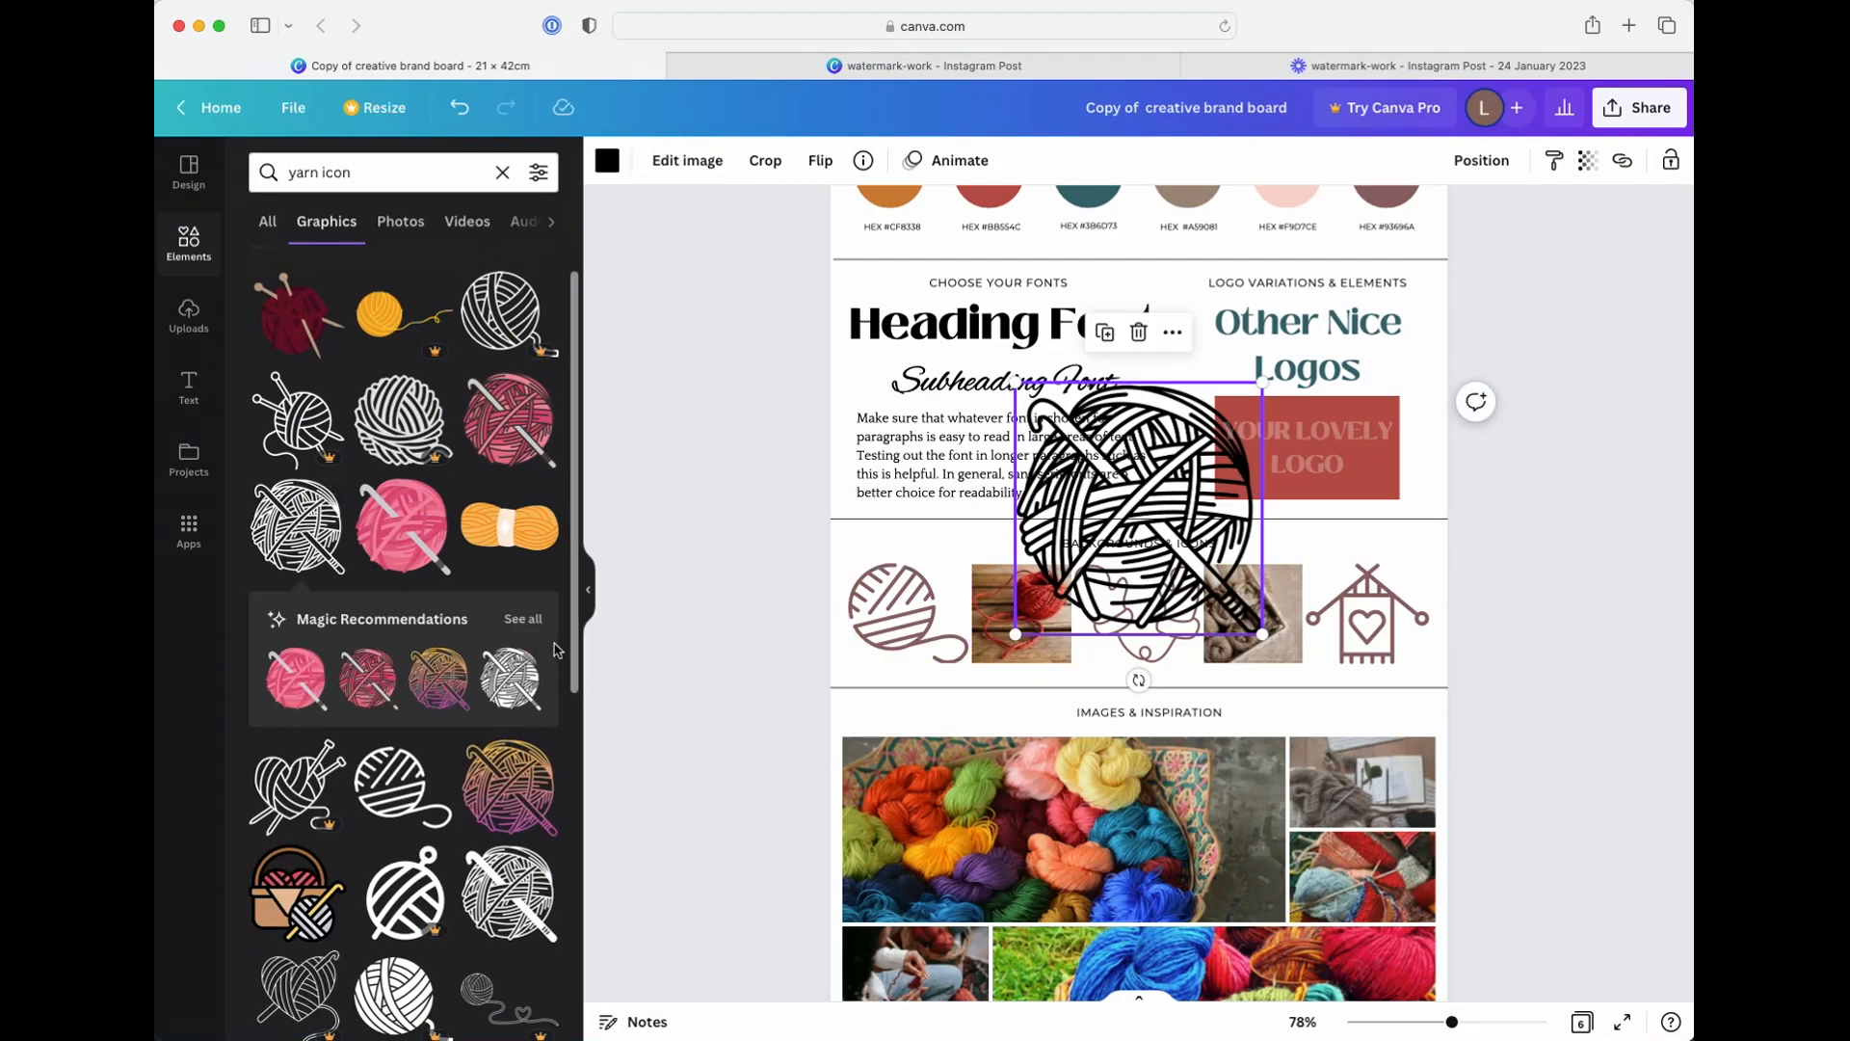
Browse the full set of Magic Recommendations for graphics similar to the added yarn ball
{"action": "left_click", "coordinate": [524, 626]}
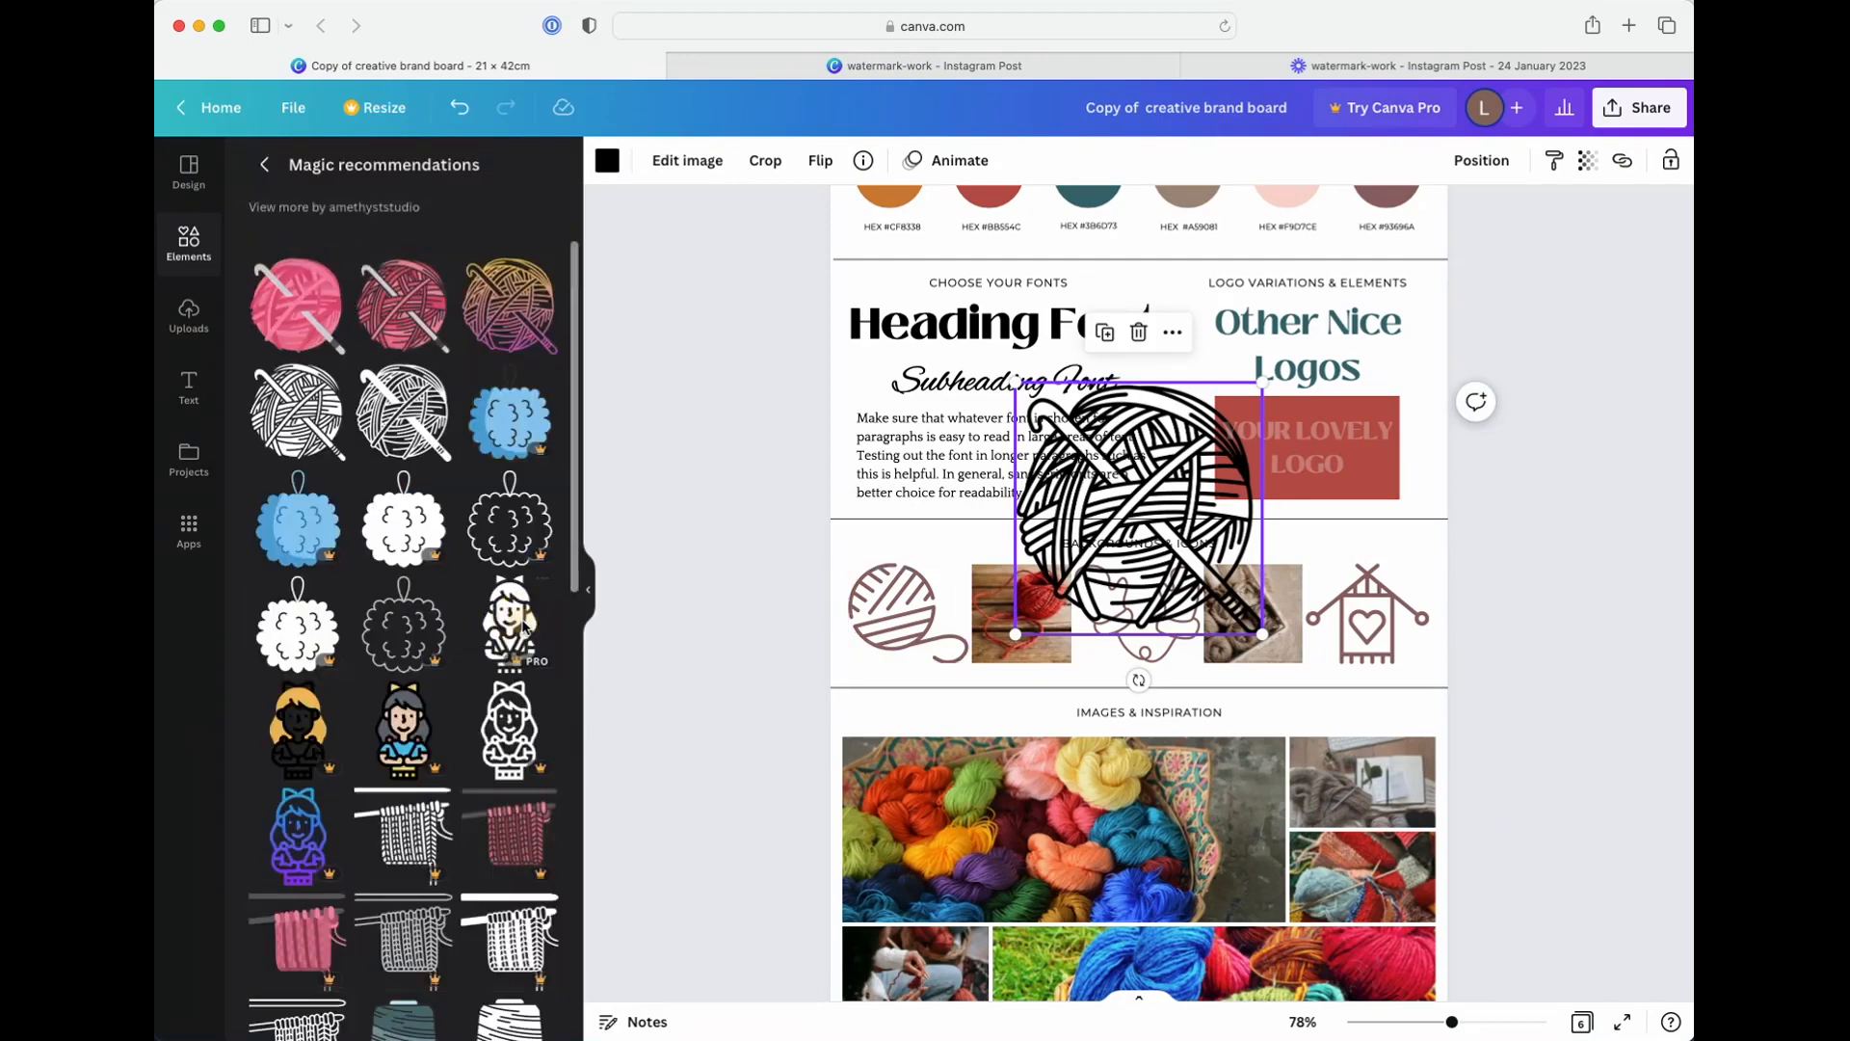
{"action": "scroll", "coordinate": [456, 616], "scroll_direction": "down", "scroll_amount": 2}
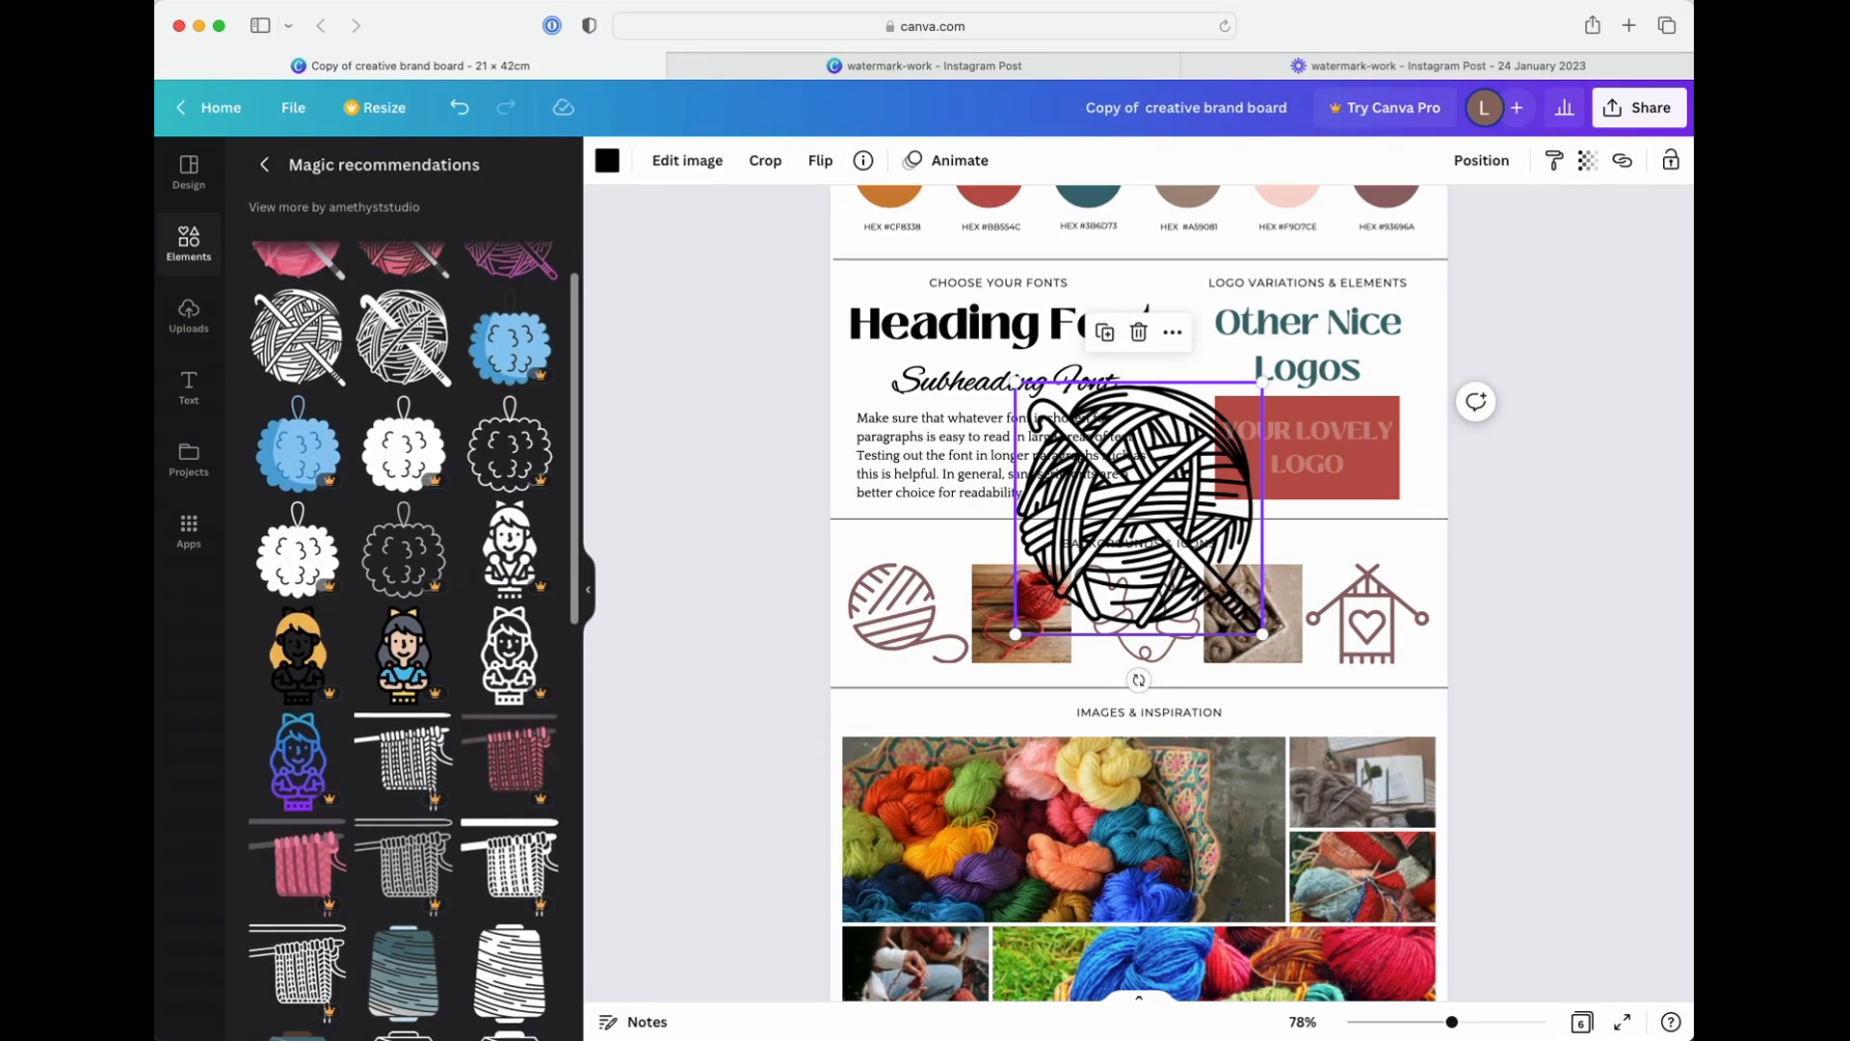
{"action": "scroll", "coordinate": [456, 616], "scroll_direction": "down", "scroll_amount": 5}
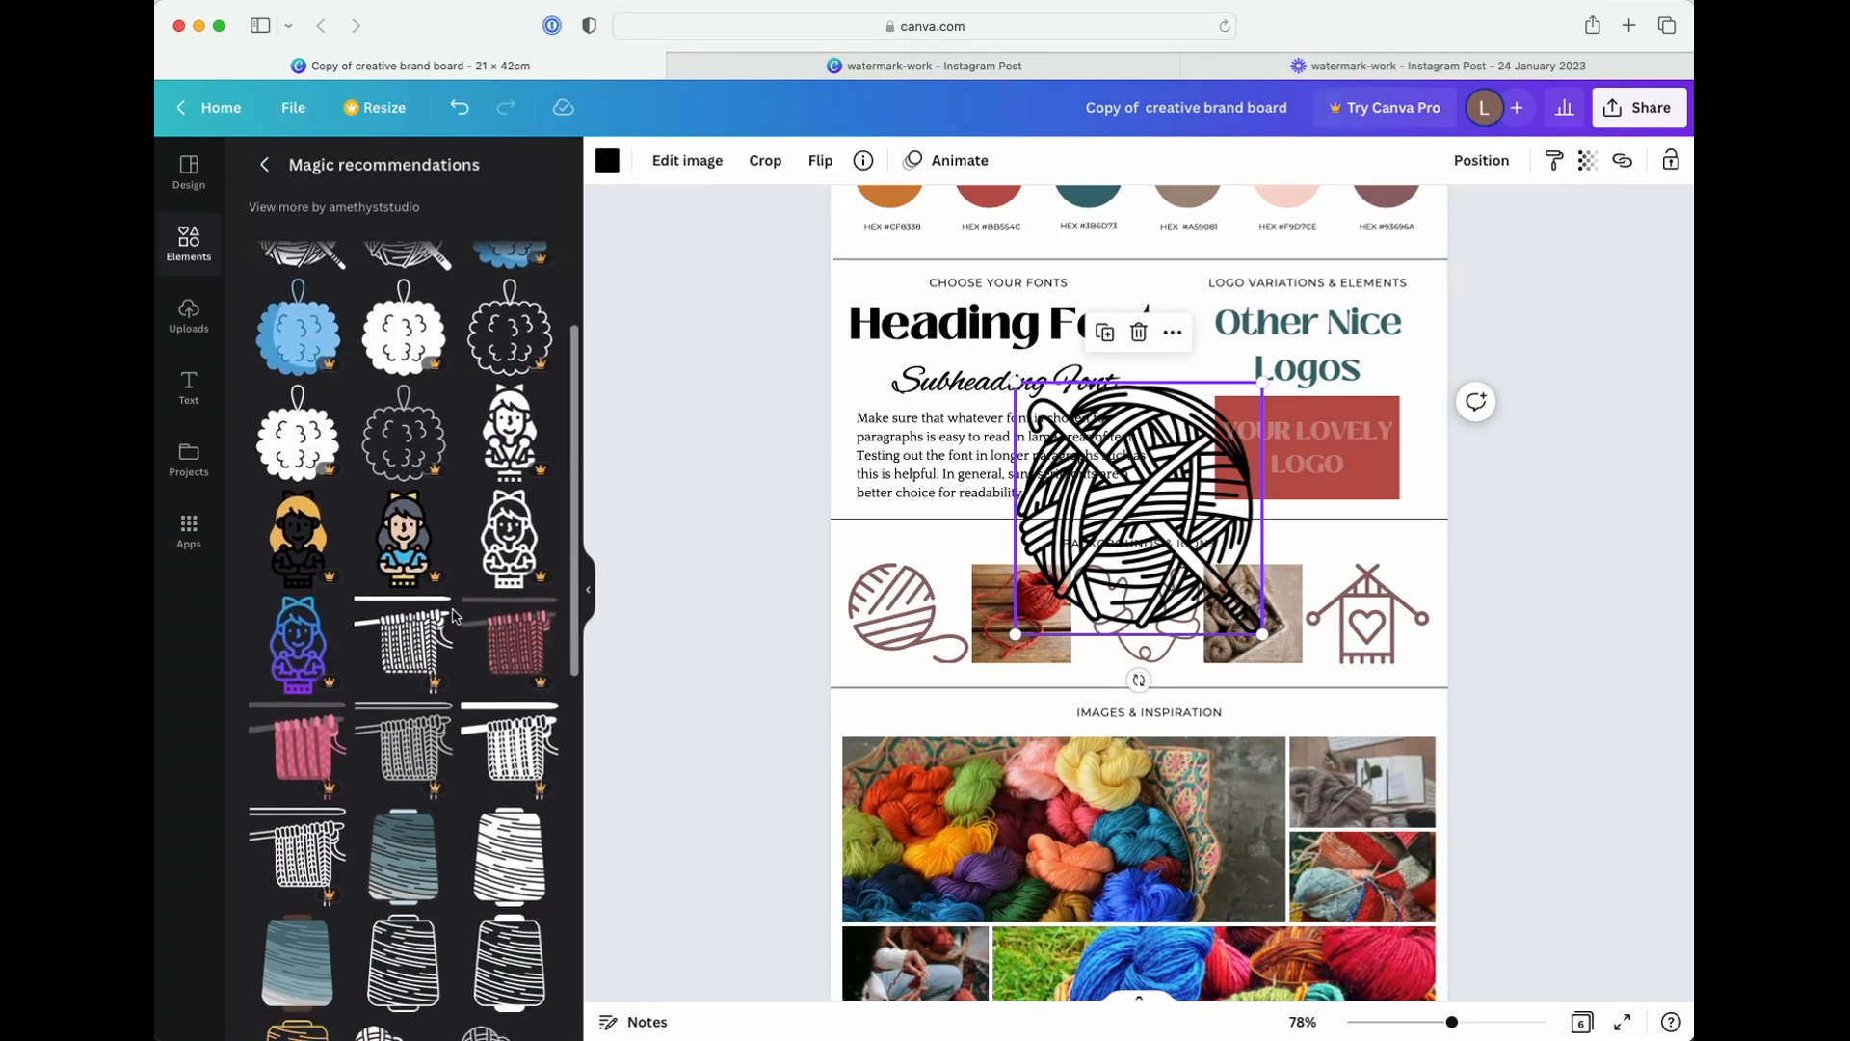
{"action": "scroll", "coordinate": [456, 617], "scroll_direction": "down", "scroll_amount": 3}
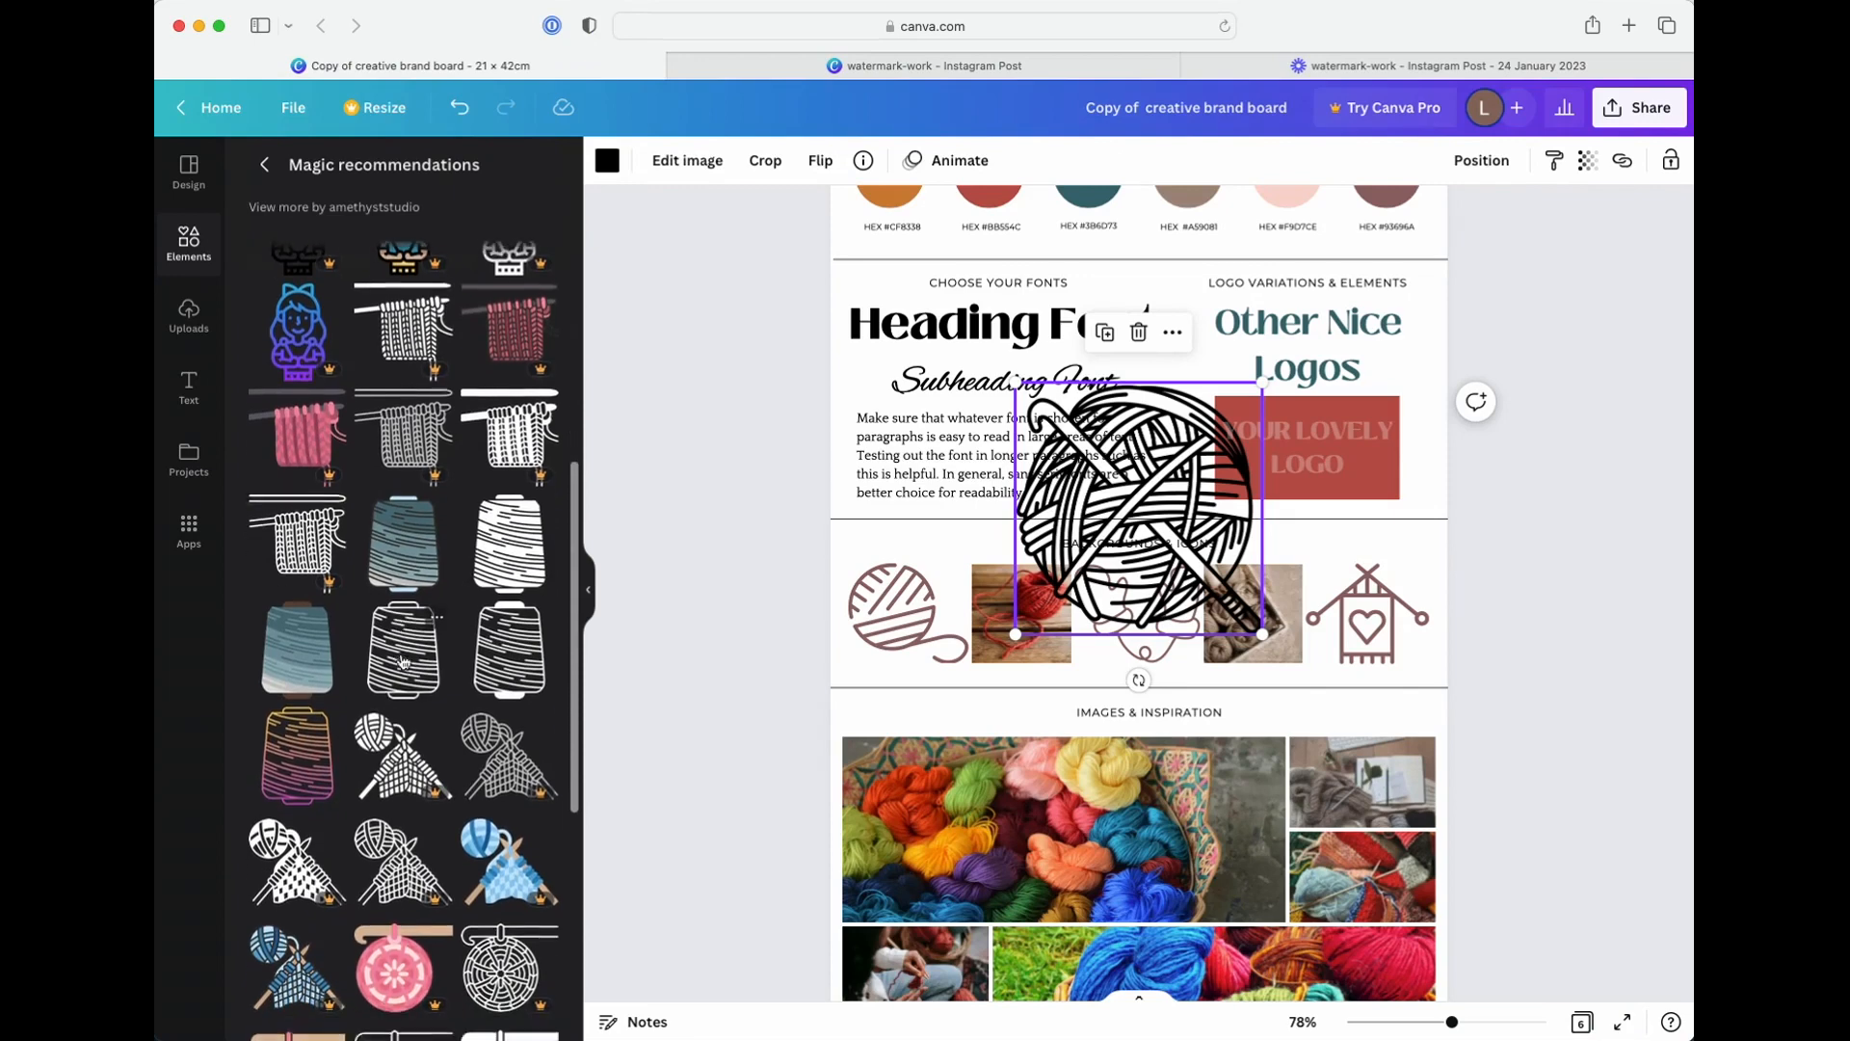
{"action": "scroll", "coordinate": [417, 641], "scroll_direction": "down", "scroll_amount": 7}
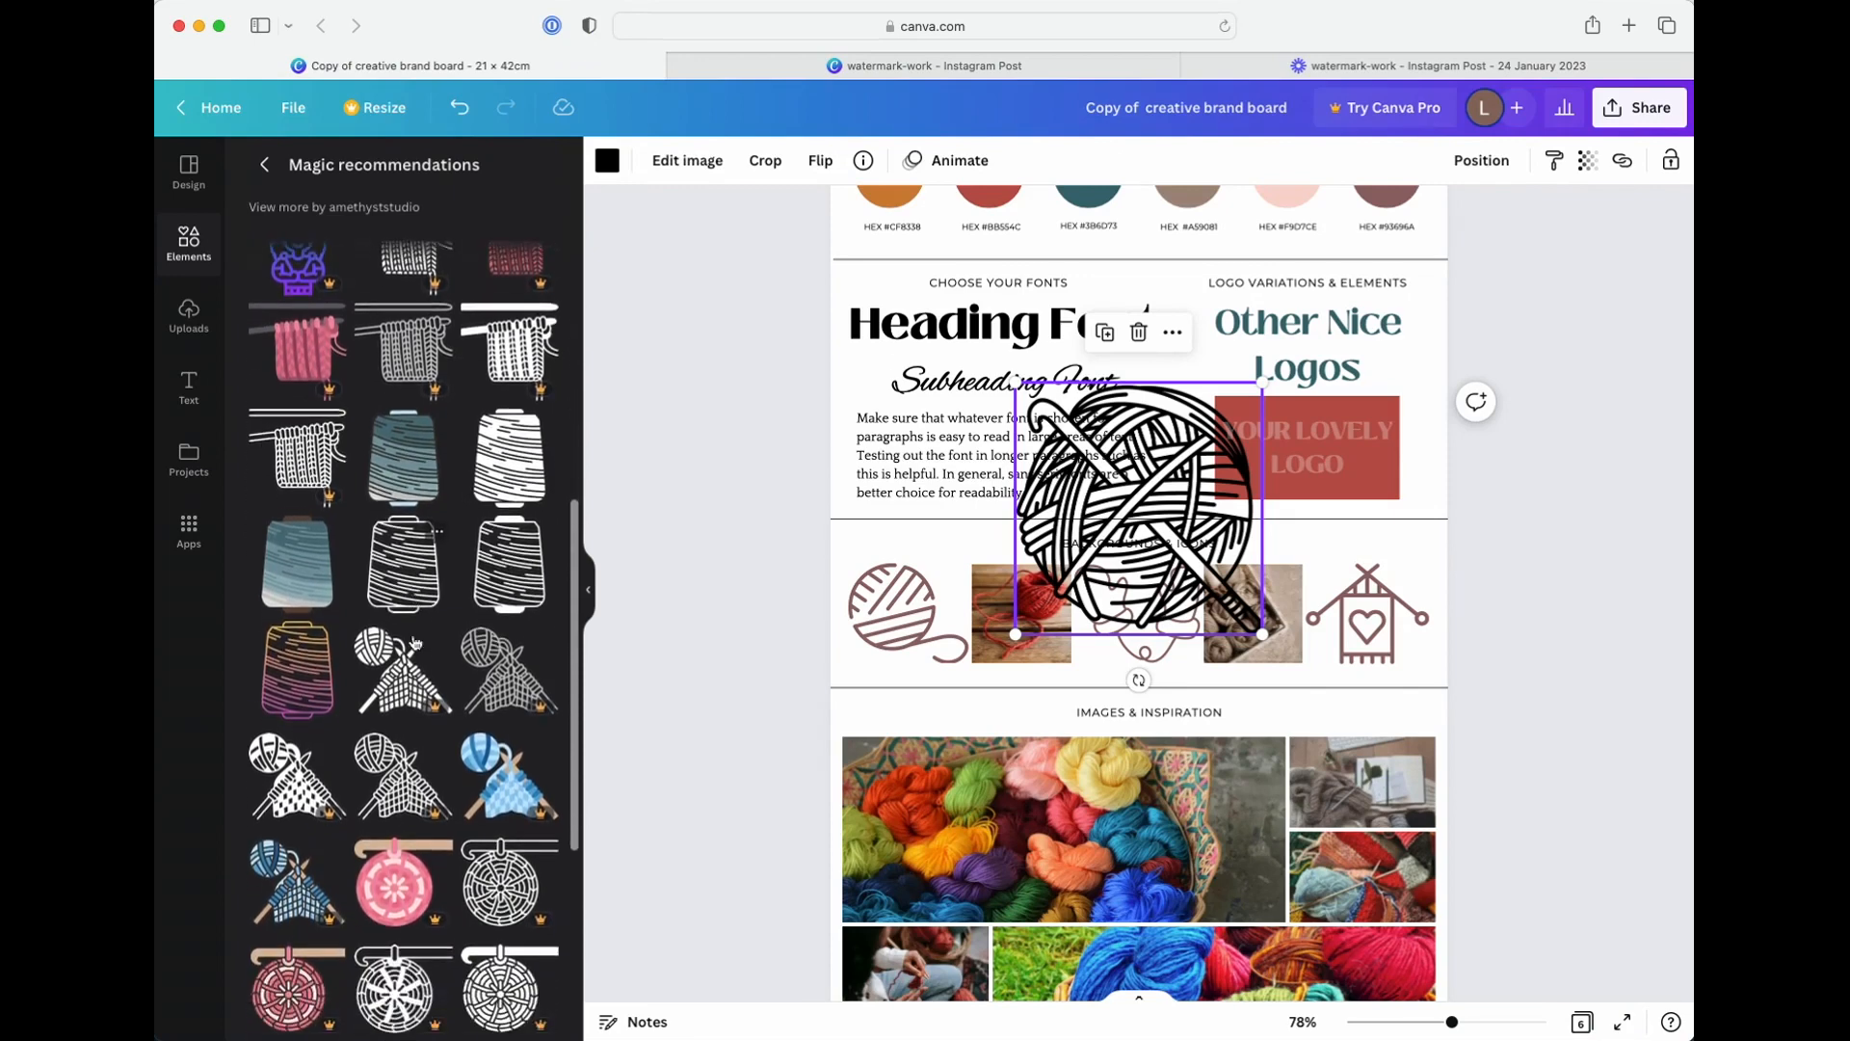
{"action": "scroll", "coordinate": [415, 643], "scroll_direction": "down", "scroll_amount": 2}
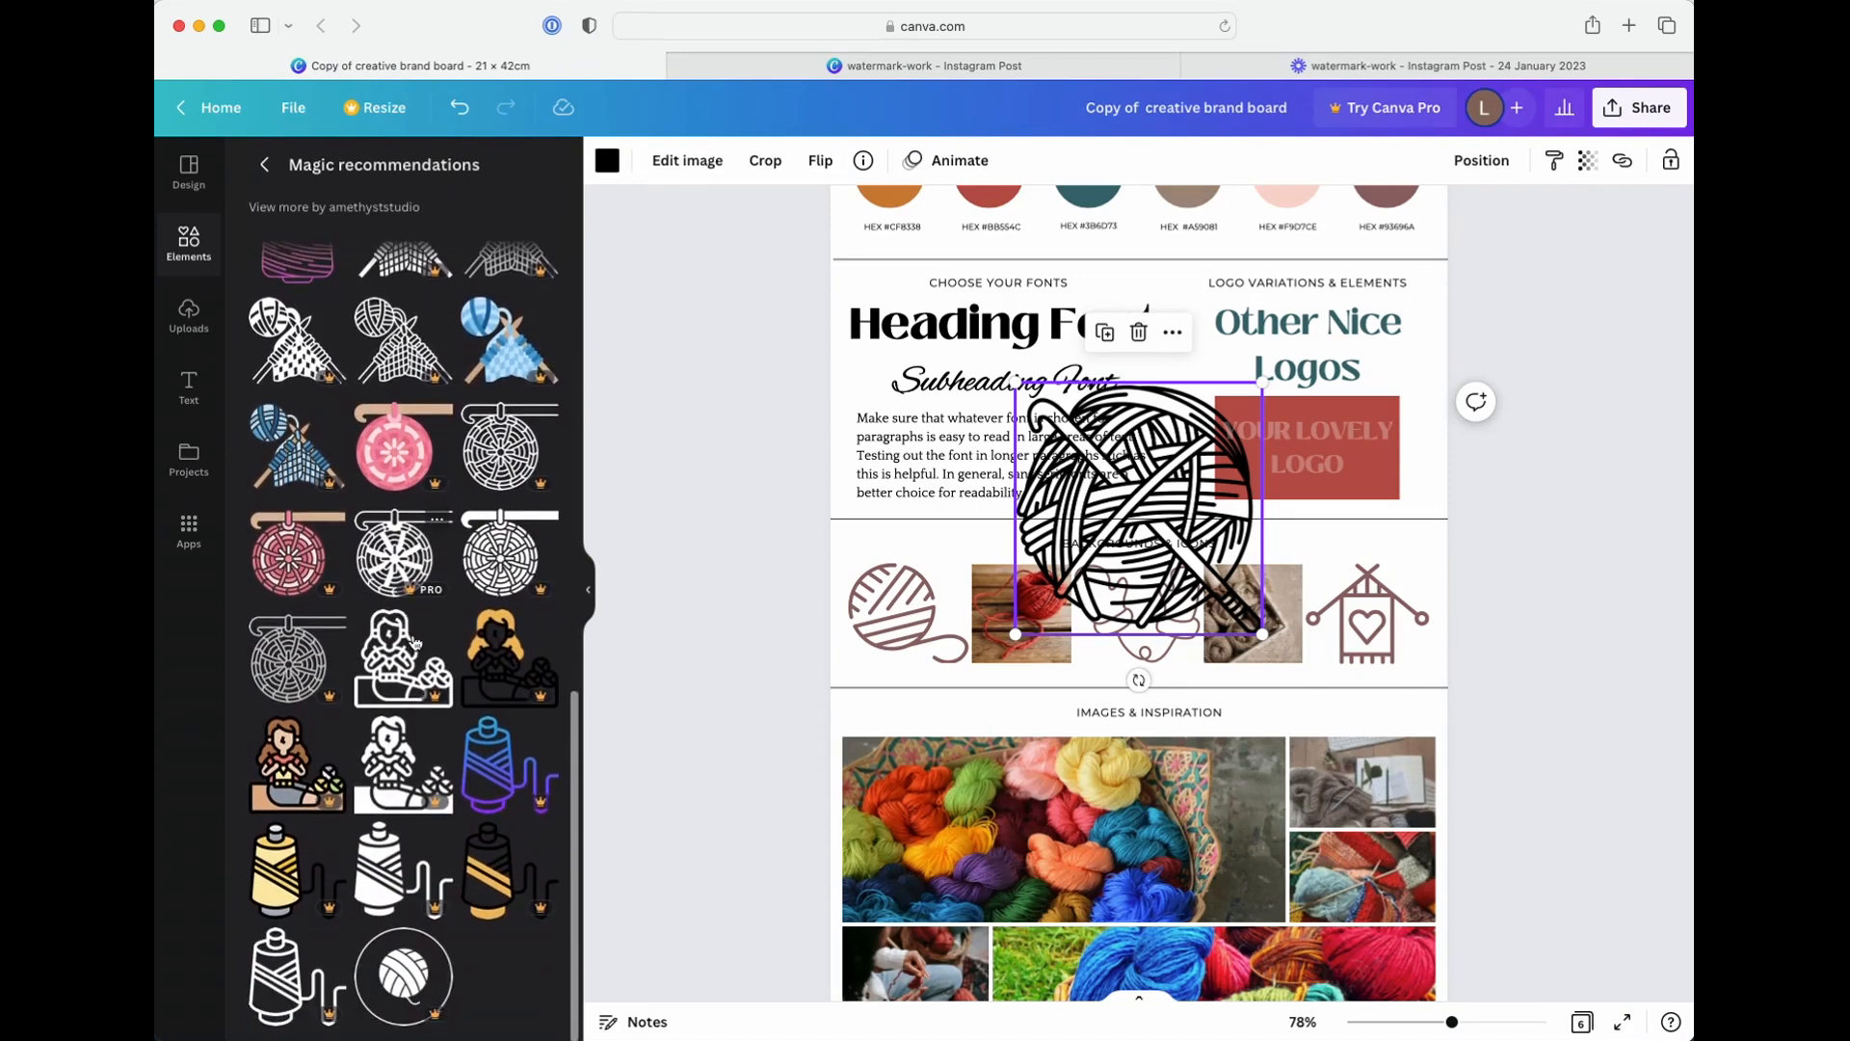
{"action": "scroll", "coordinate": [415, 643], "scroll_direction": "up", "scroll_amount": 10}
{"action": "scroll", "coordinate": [415, 642], "scroll_direction": "up", "scroll_amount": 6}
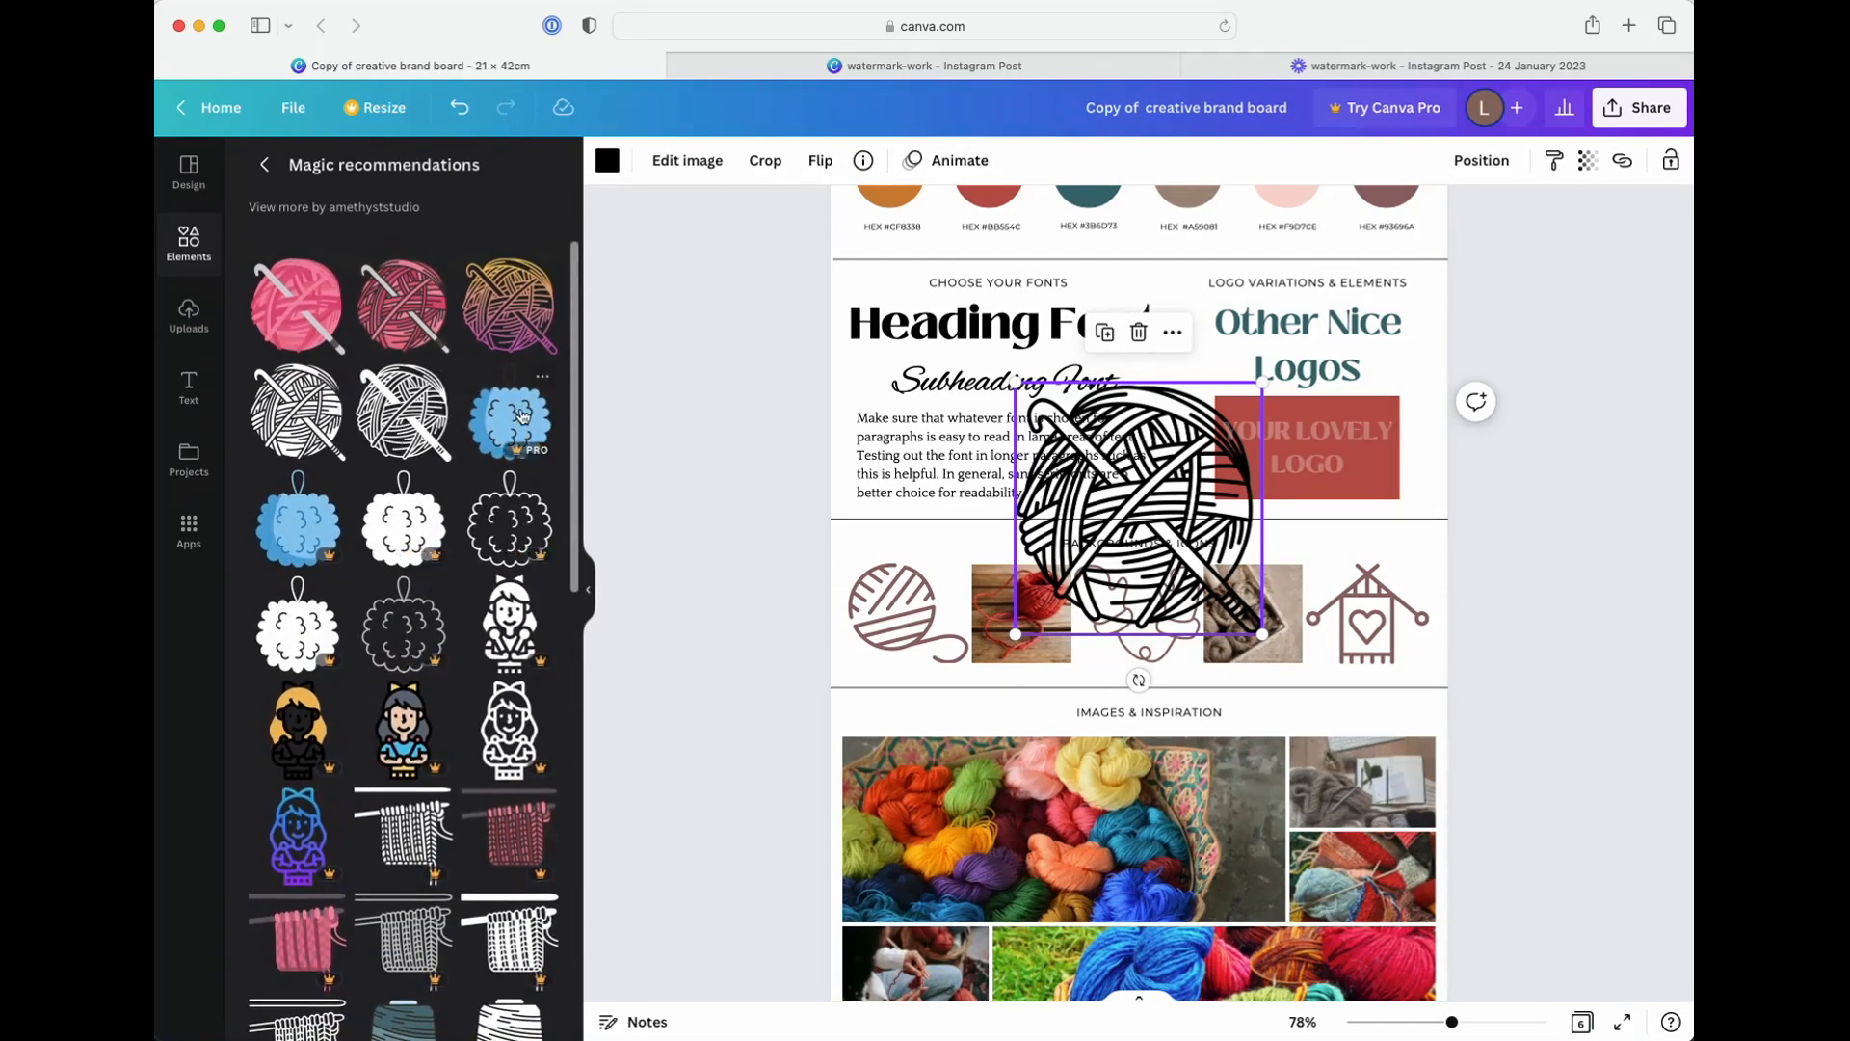
Leave the Magic Recommendations and review the branding board tips on page 6
{"action": "left_click", "coordinate": [264, 164]}
{"action": "scroll", "coordinate": [1121, 660], "scroll_direction": "down", "scroll_amount": 20}
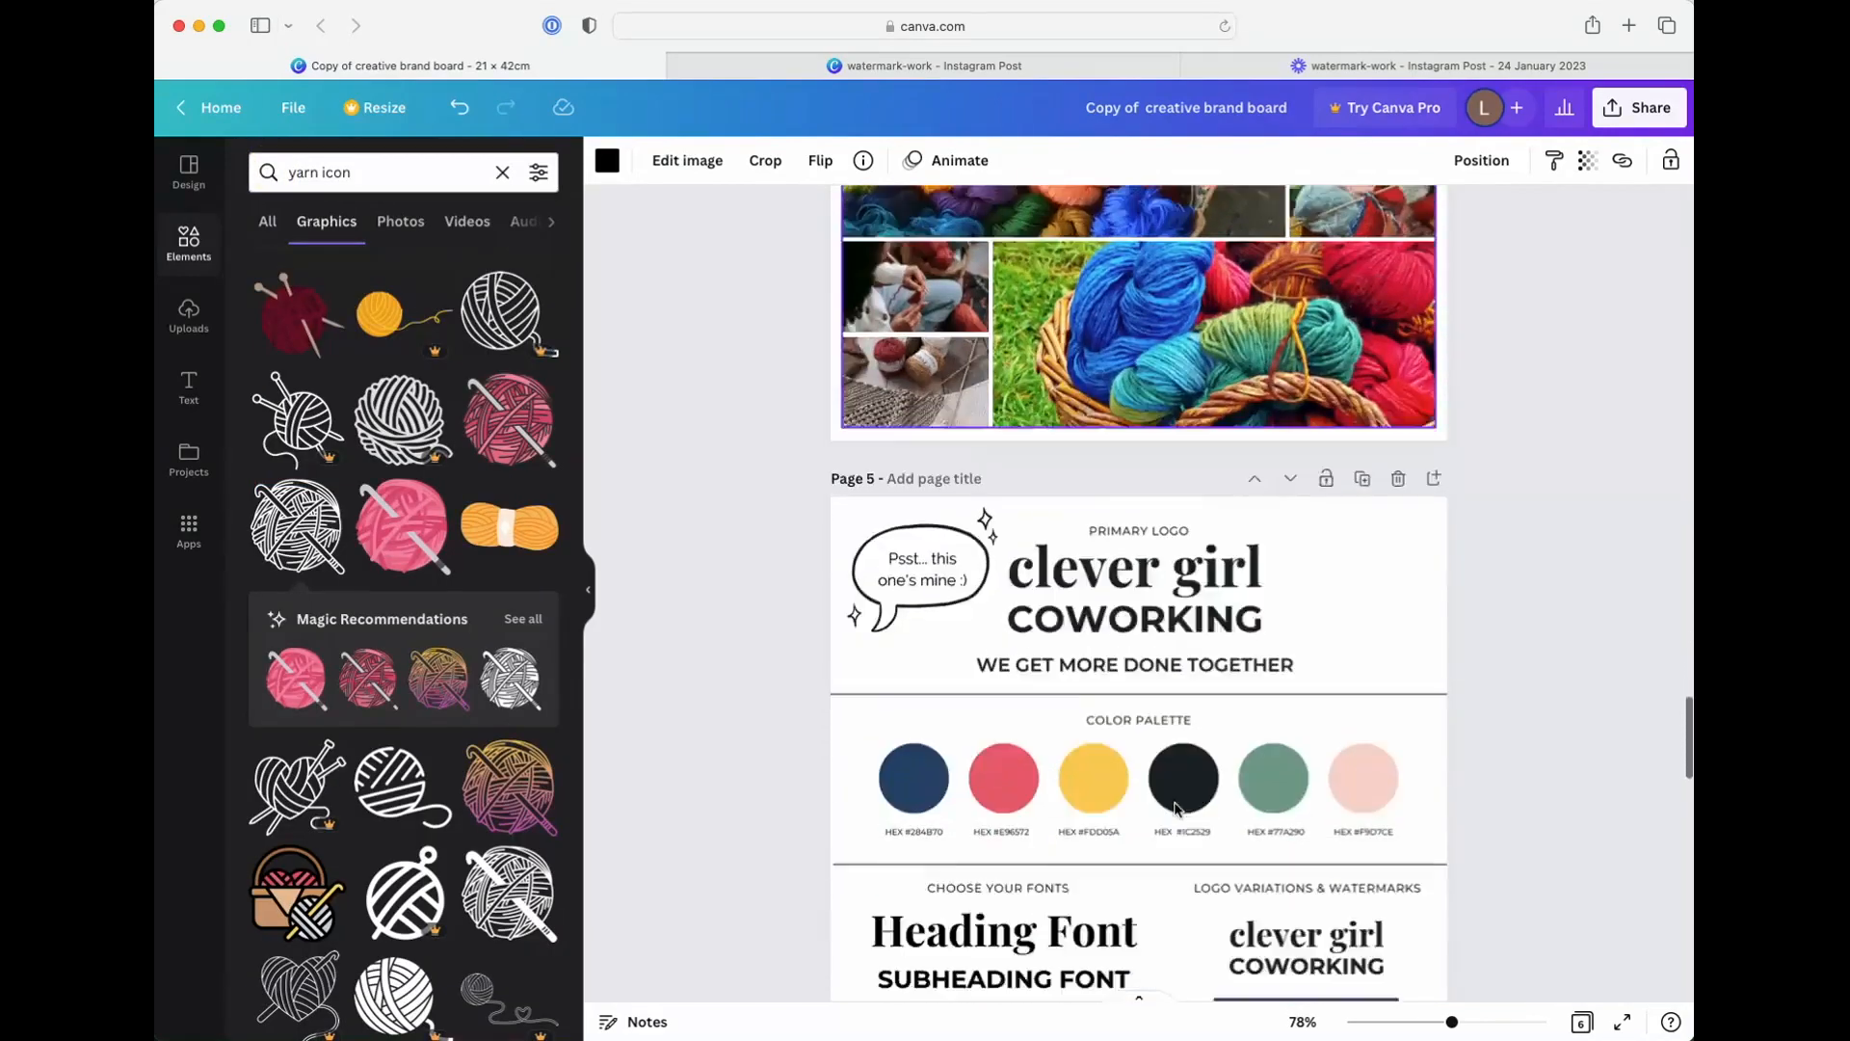
{"action": "scroll", "coordinate": [1178, 812], "scroll_direction": "down", "scroll_amount": 6}
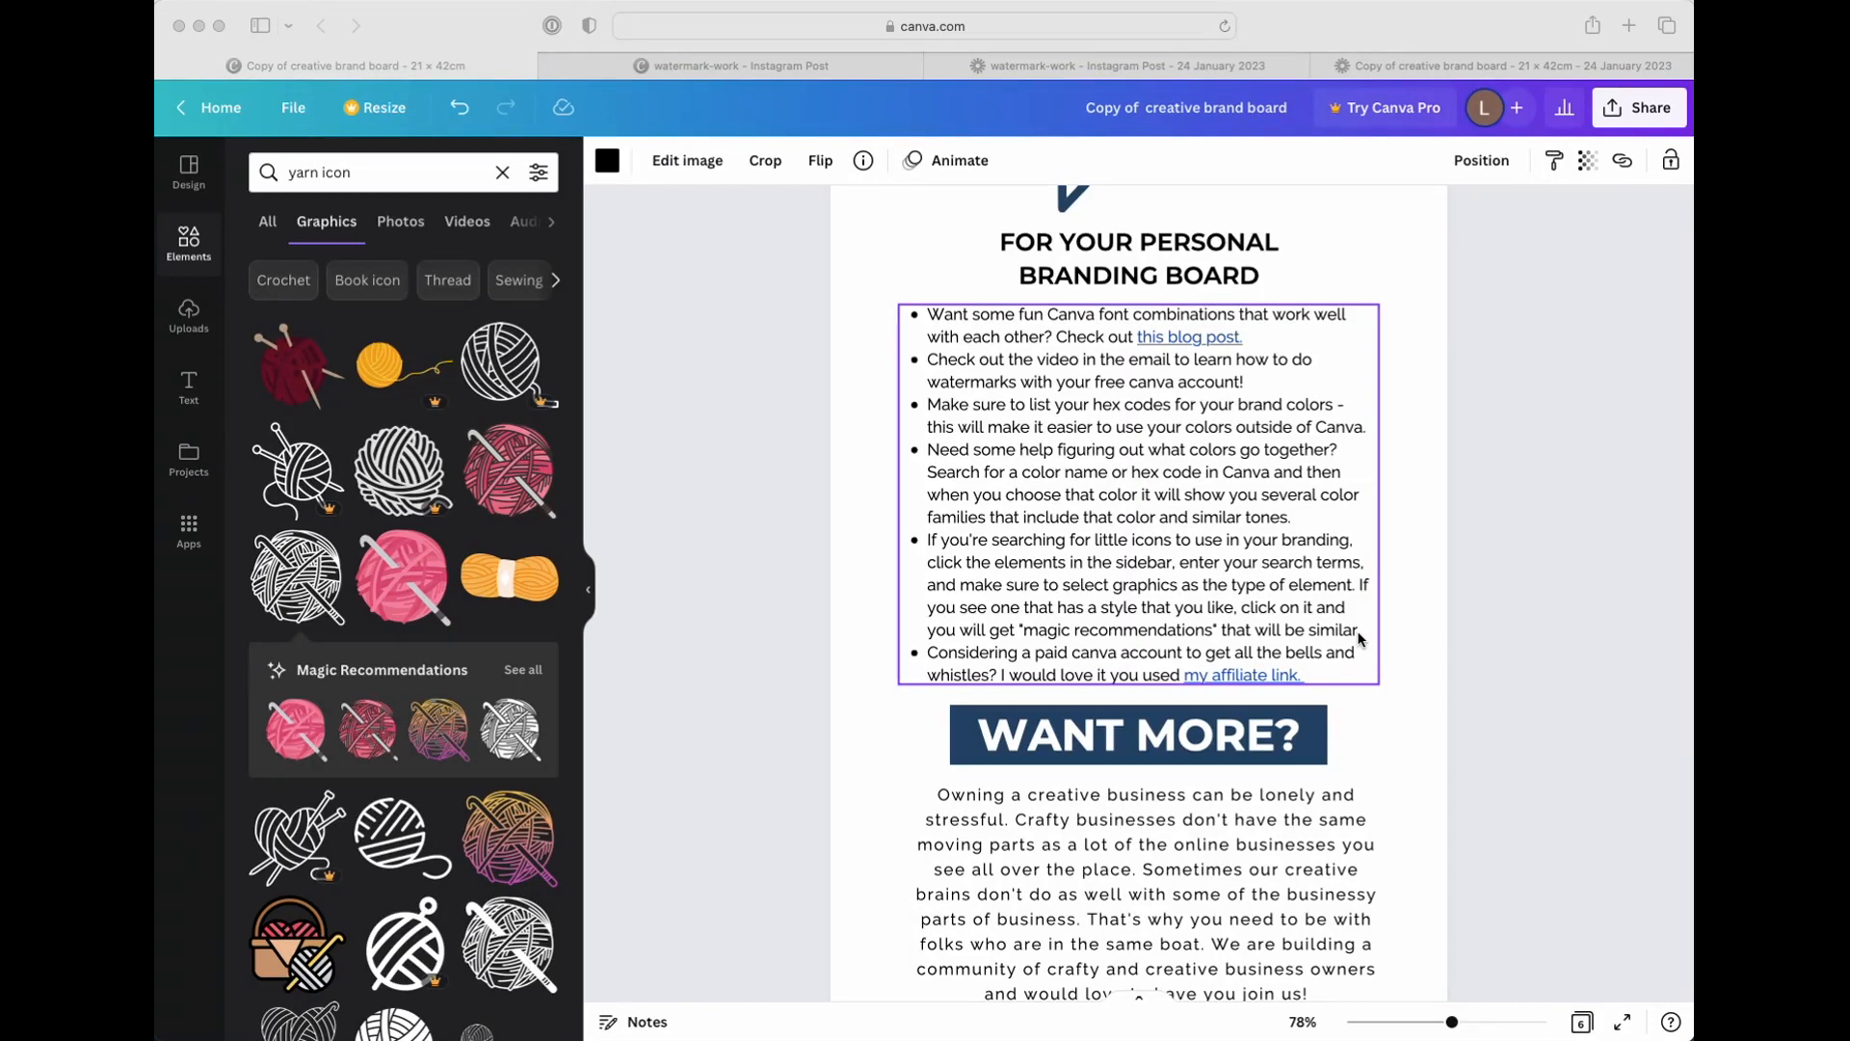
{"action": "scroll", "coordinate": [1322, 655], "scroll_direction": "down", "scroll_amount": 1}
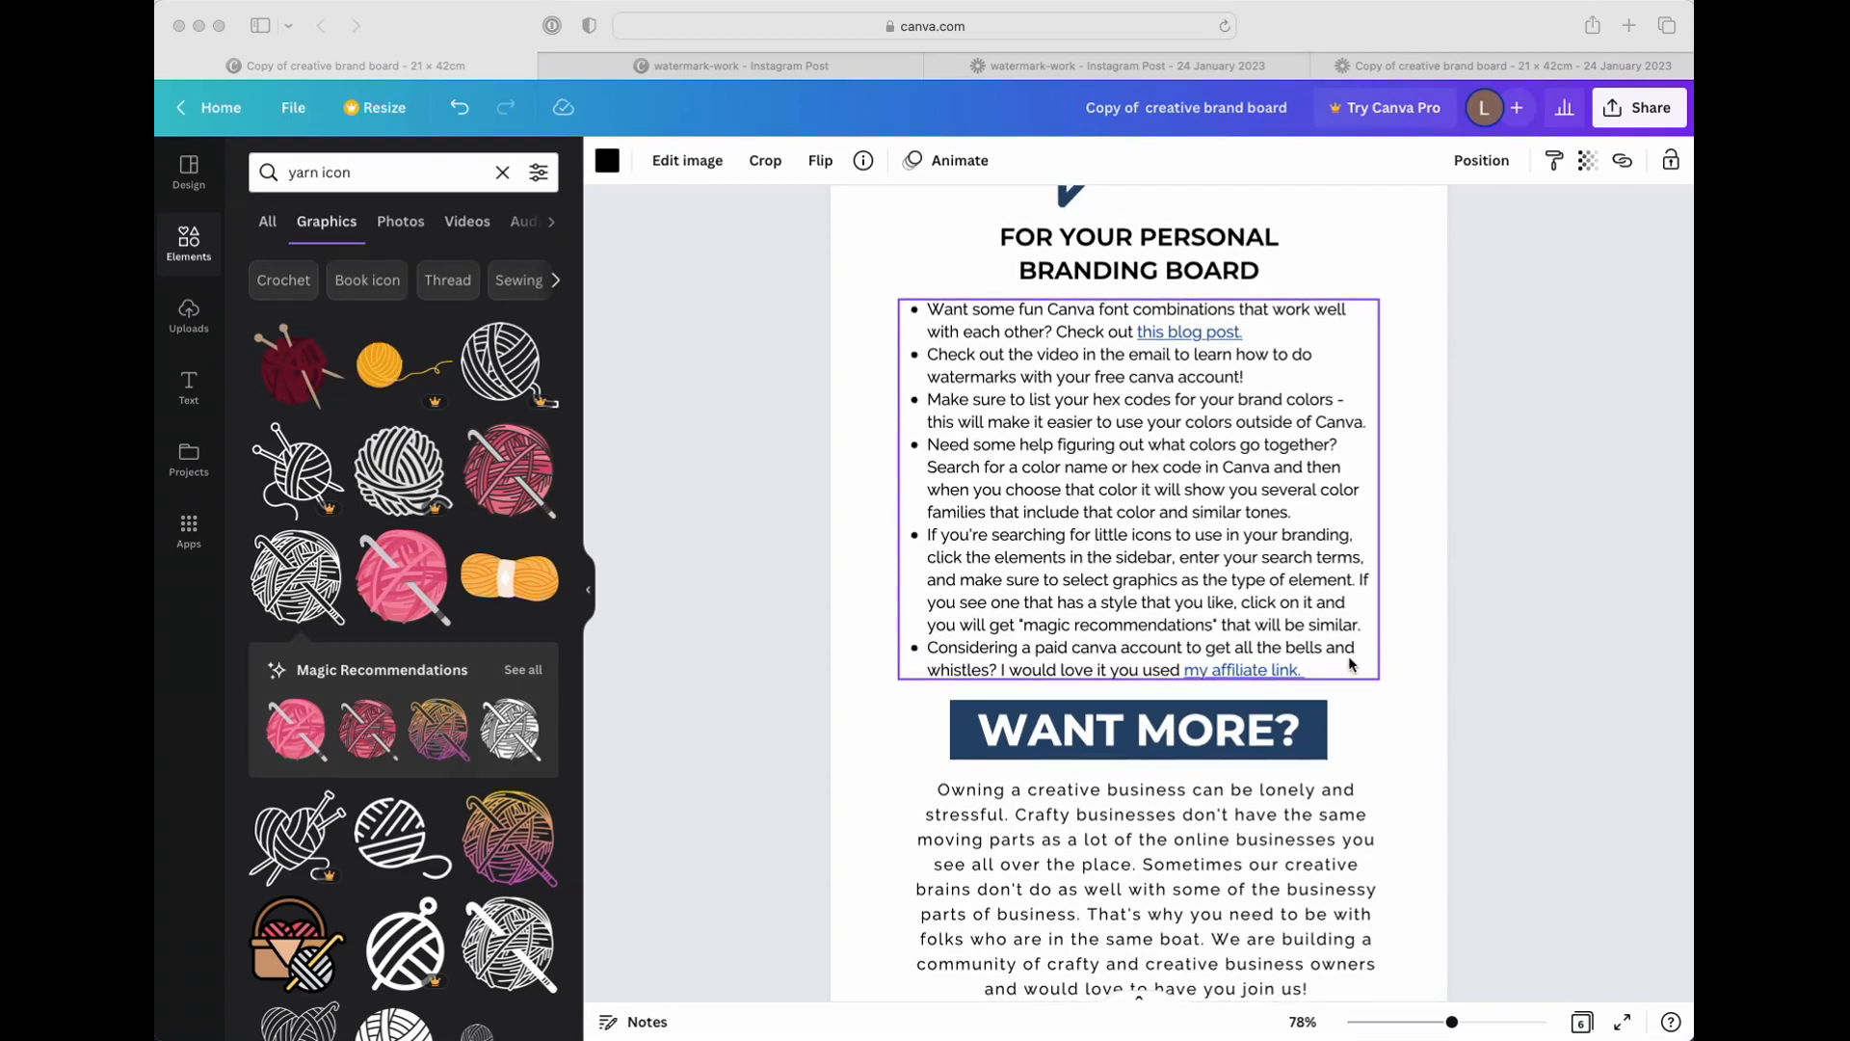
Rename the design as MY BRAND BOARD
{"action": "left_click", "coordinate": [1120, 116]}
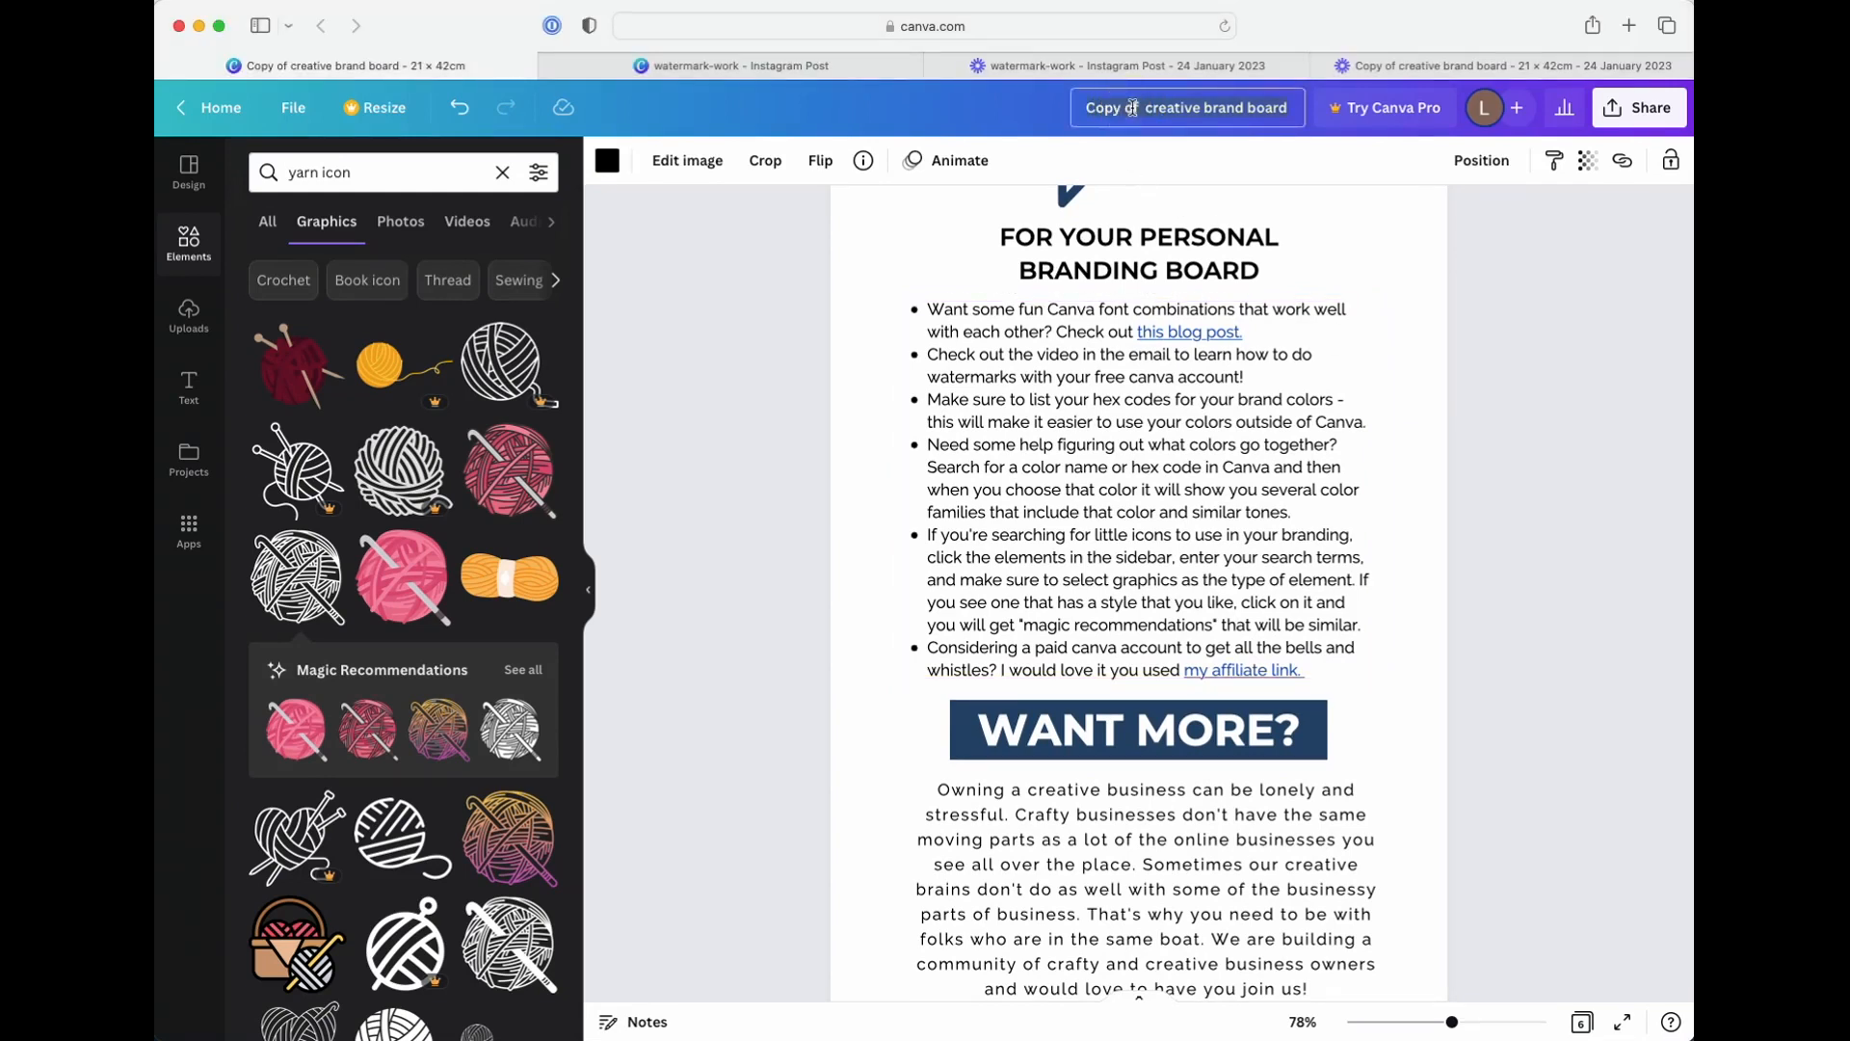
{"action": "left_click", "coordinate": [1132, 108]}
{"action": "type", "text": "MY."}
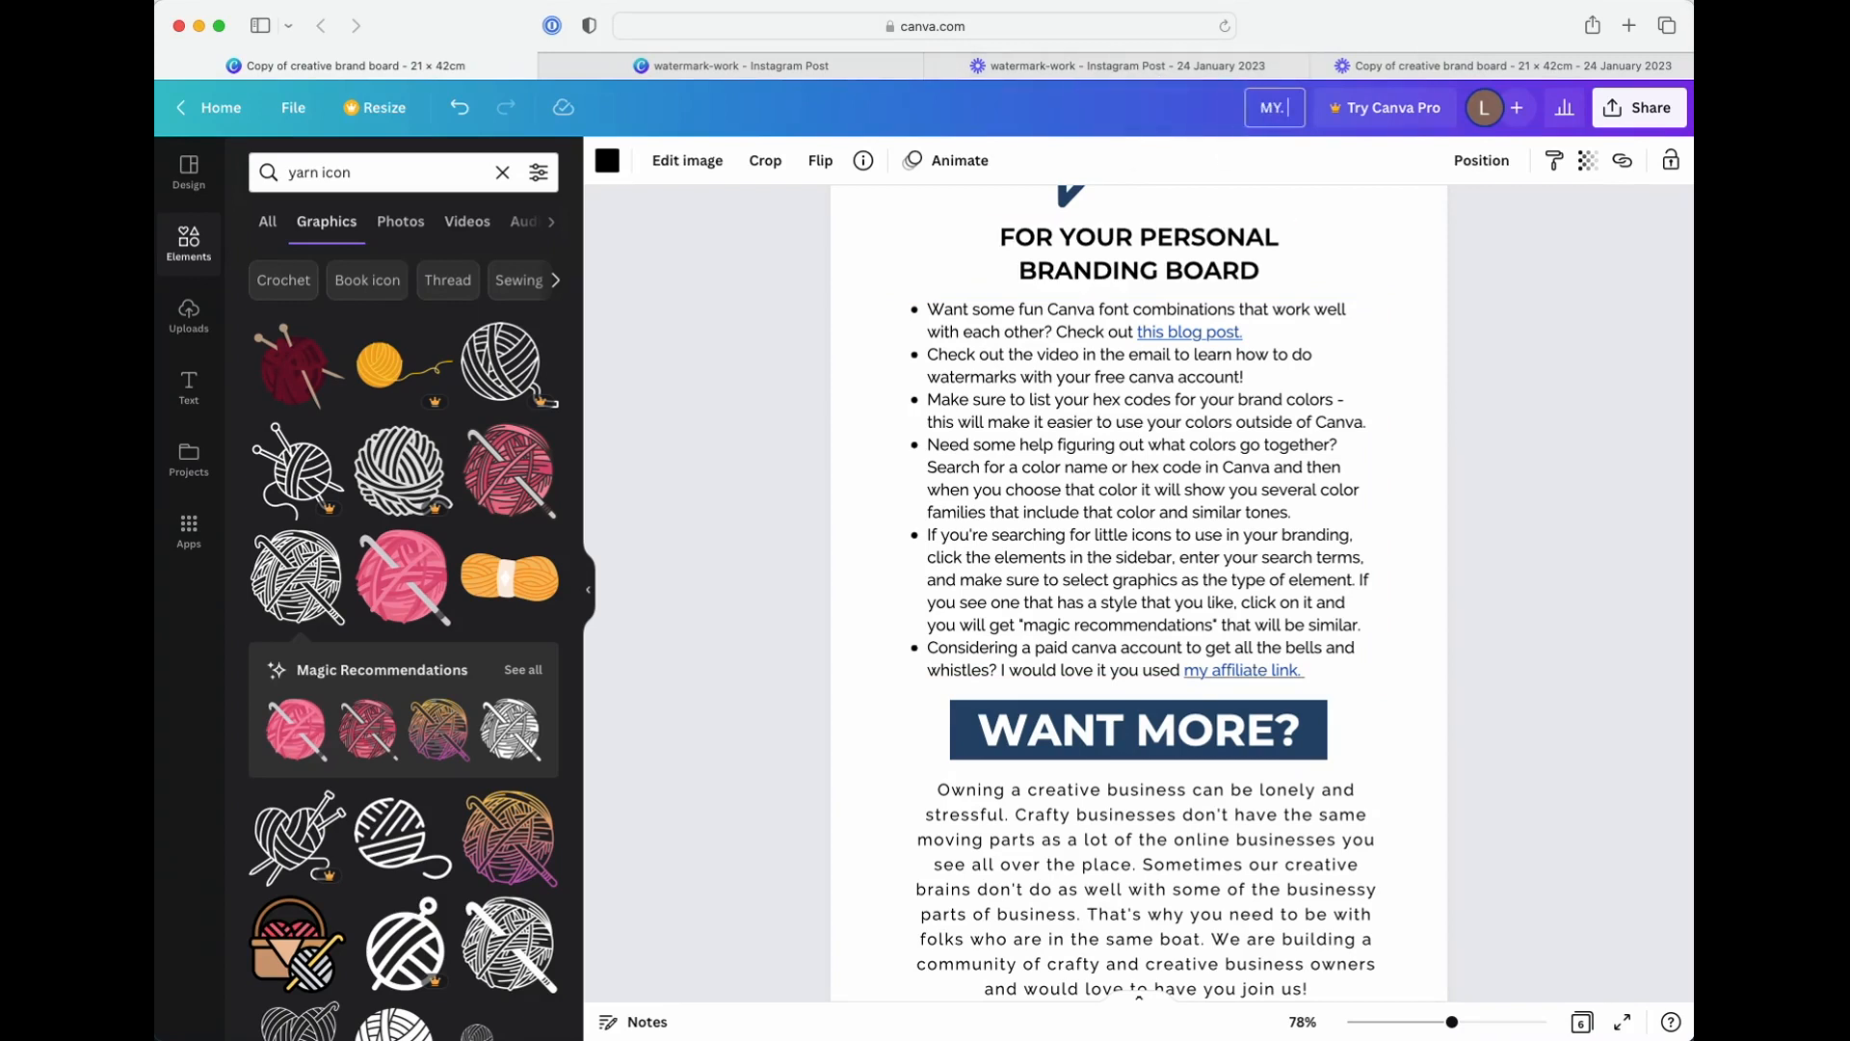
{"action": "type", "text": "BRAND BOARD"}
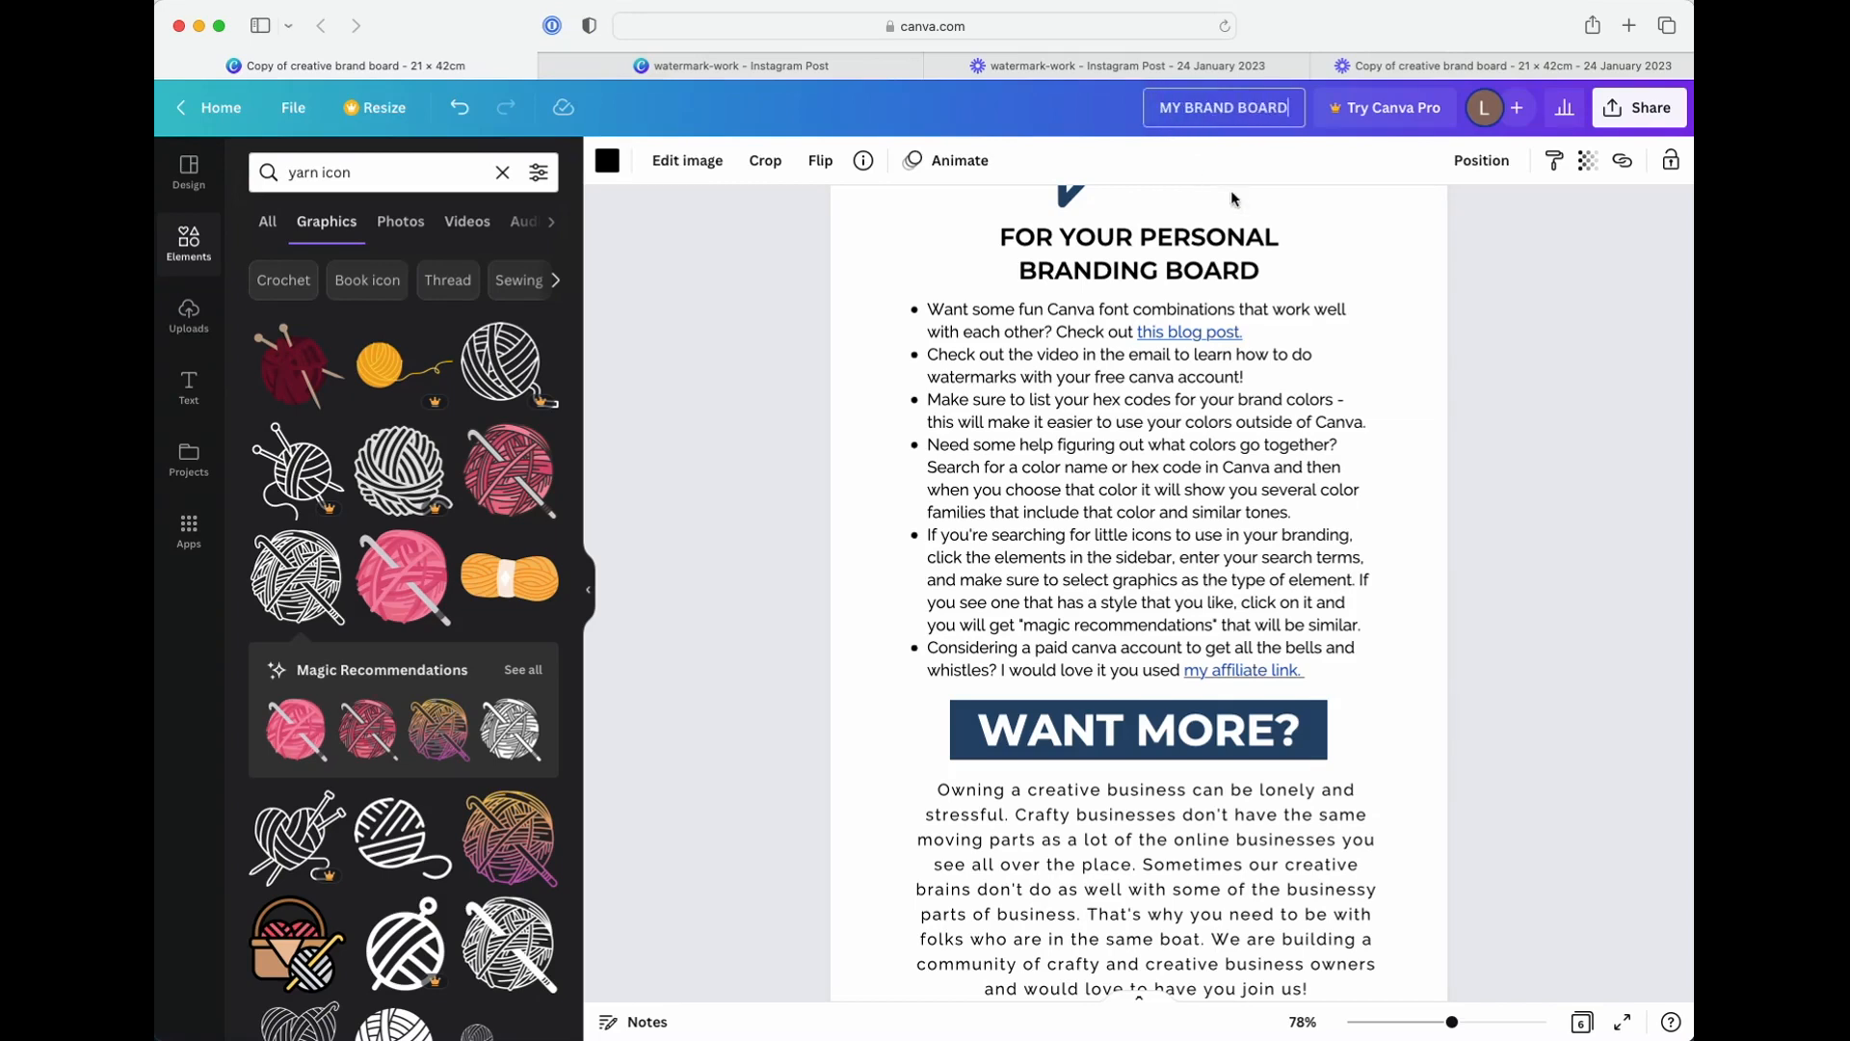
{"action": "left_click", "coordinate": [1461, 239]}
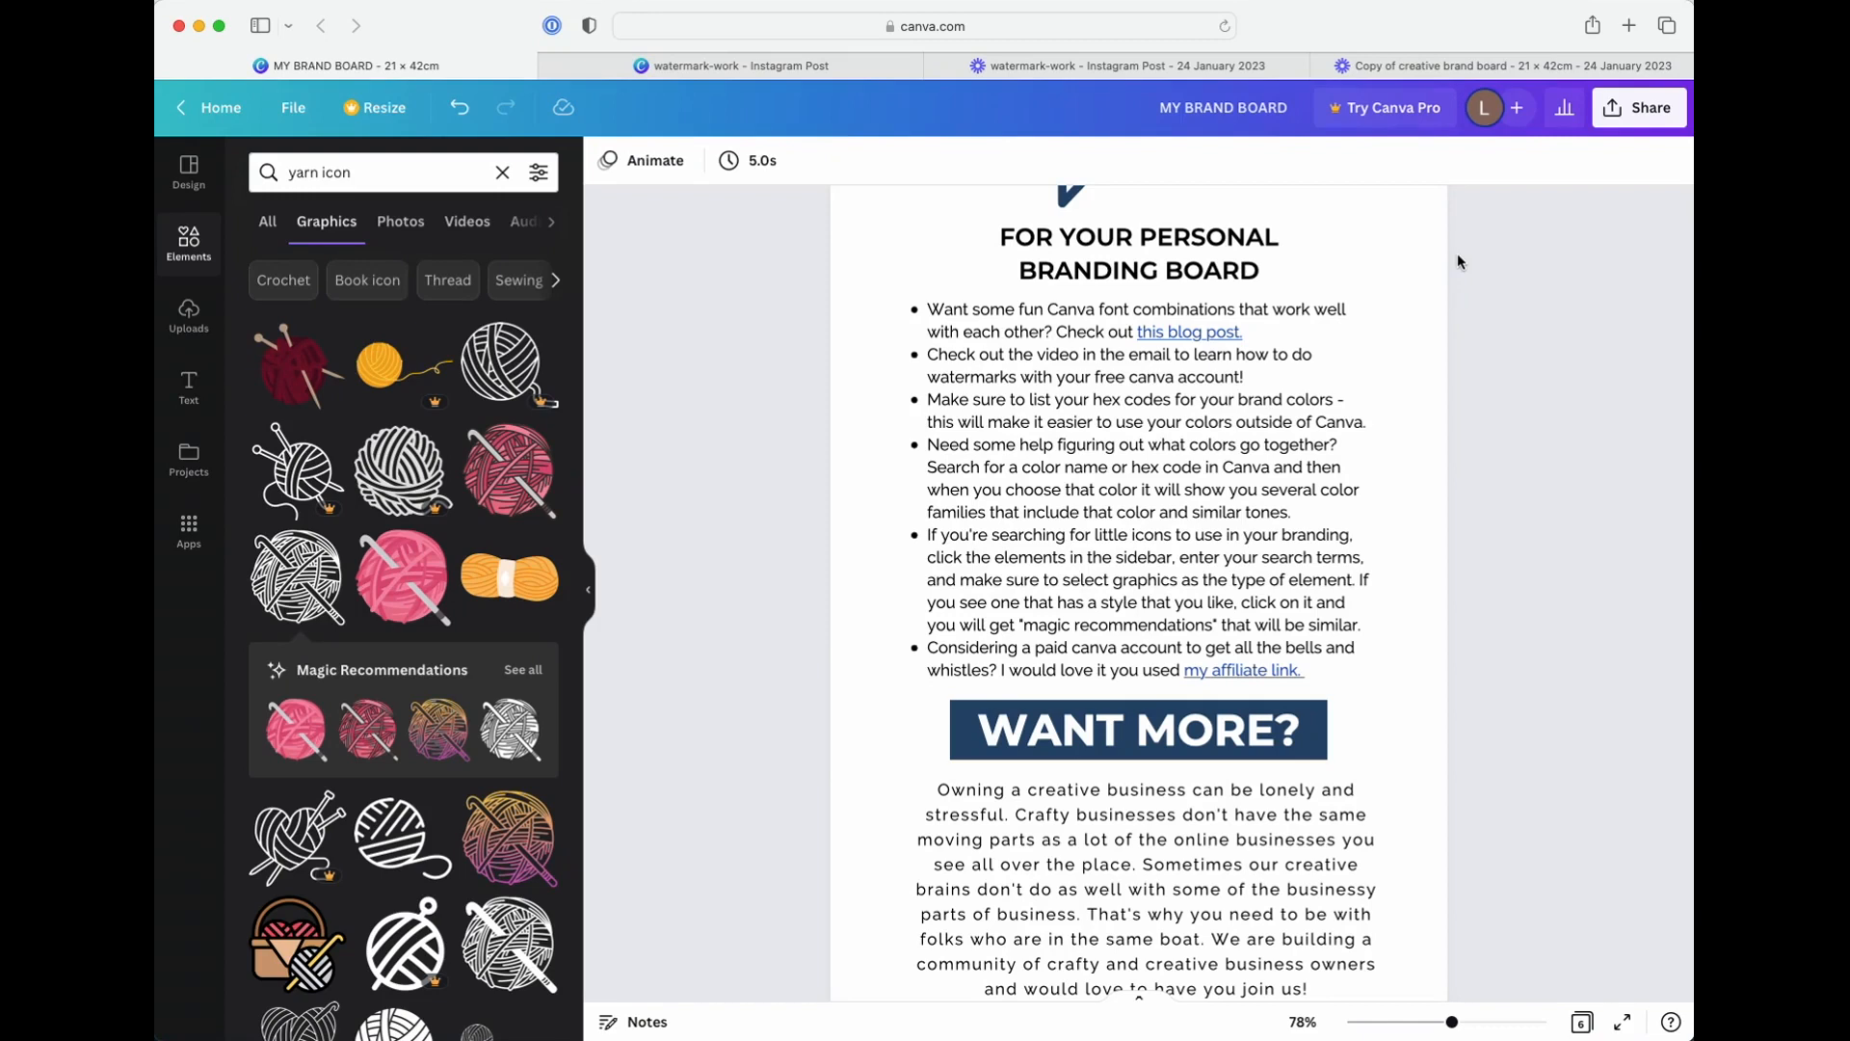
View the Want More section on page 6
{"action": "scroll", "coordinate": [1373, 528], "scroll_direction": "down", "scroll_amount": 3}
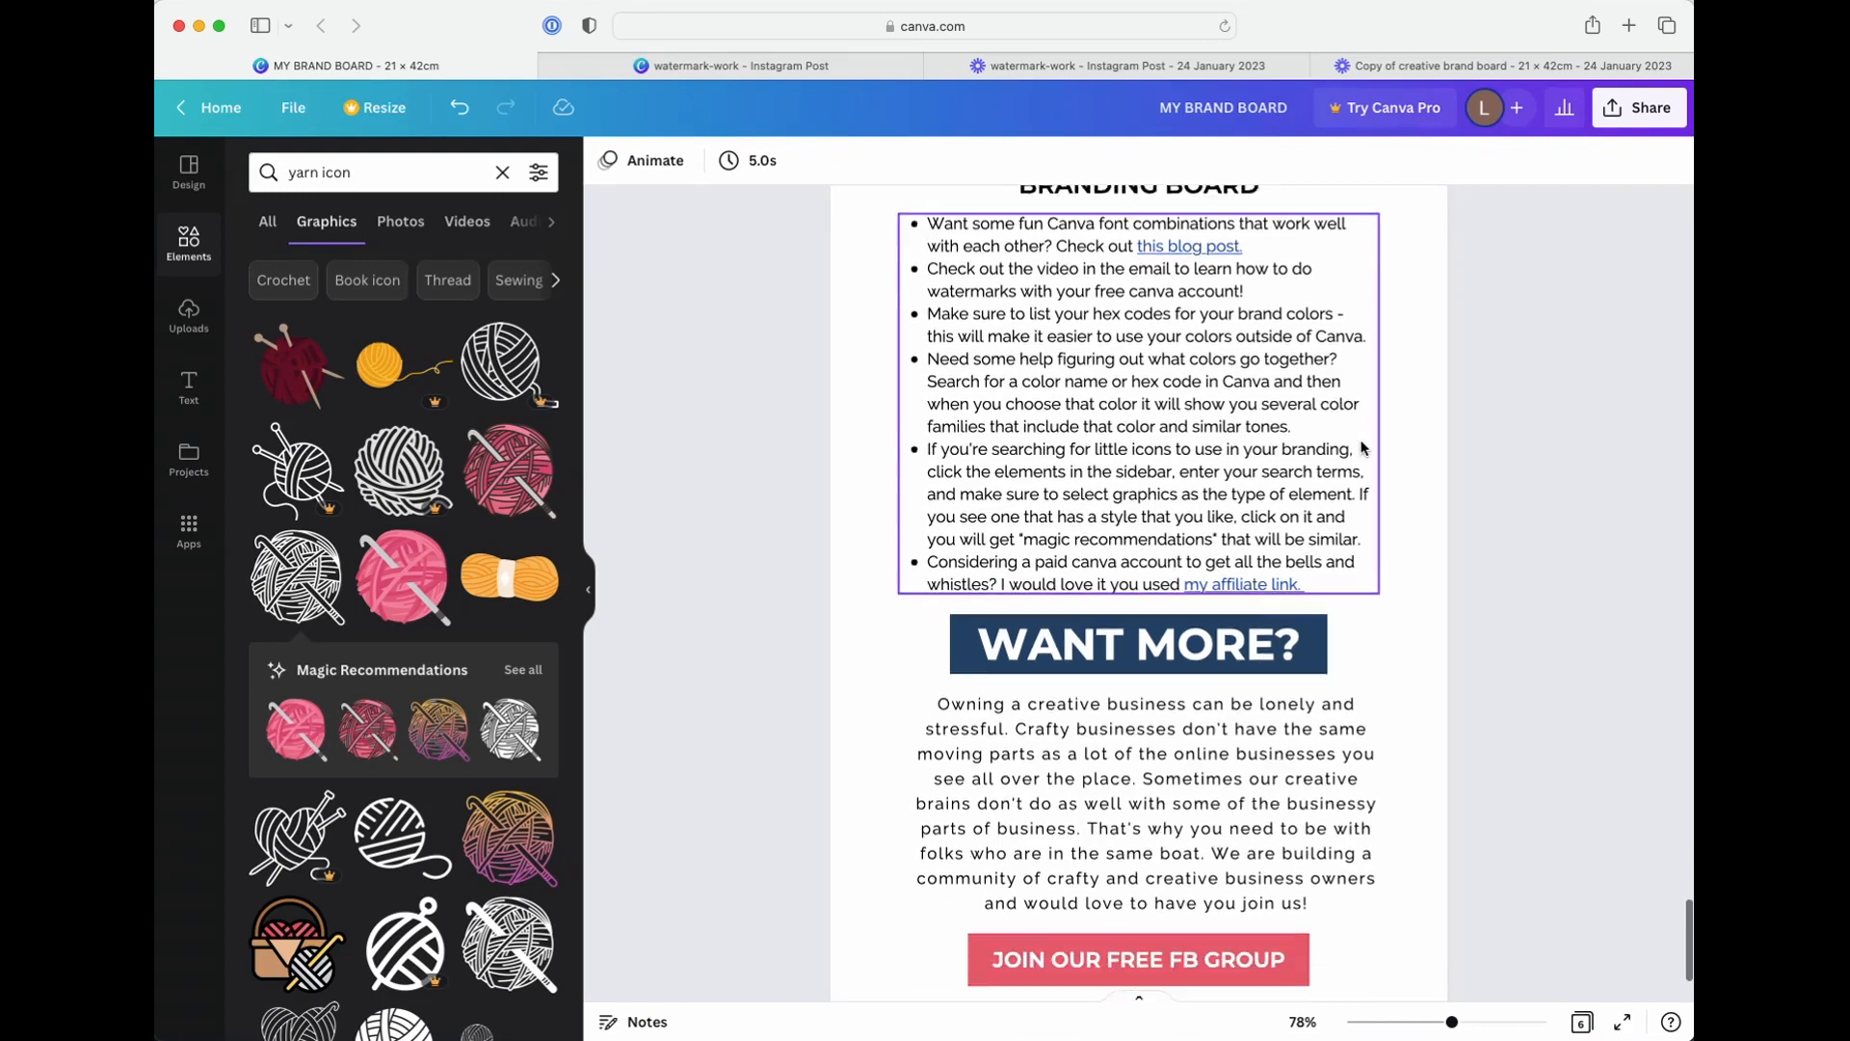